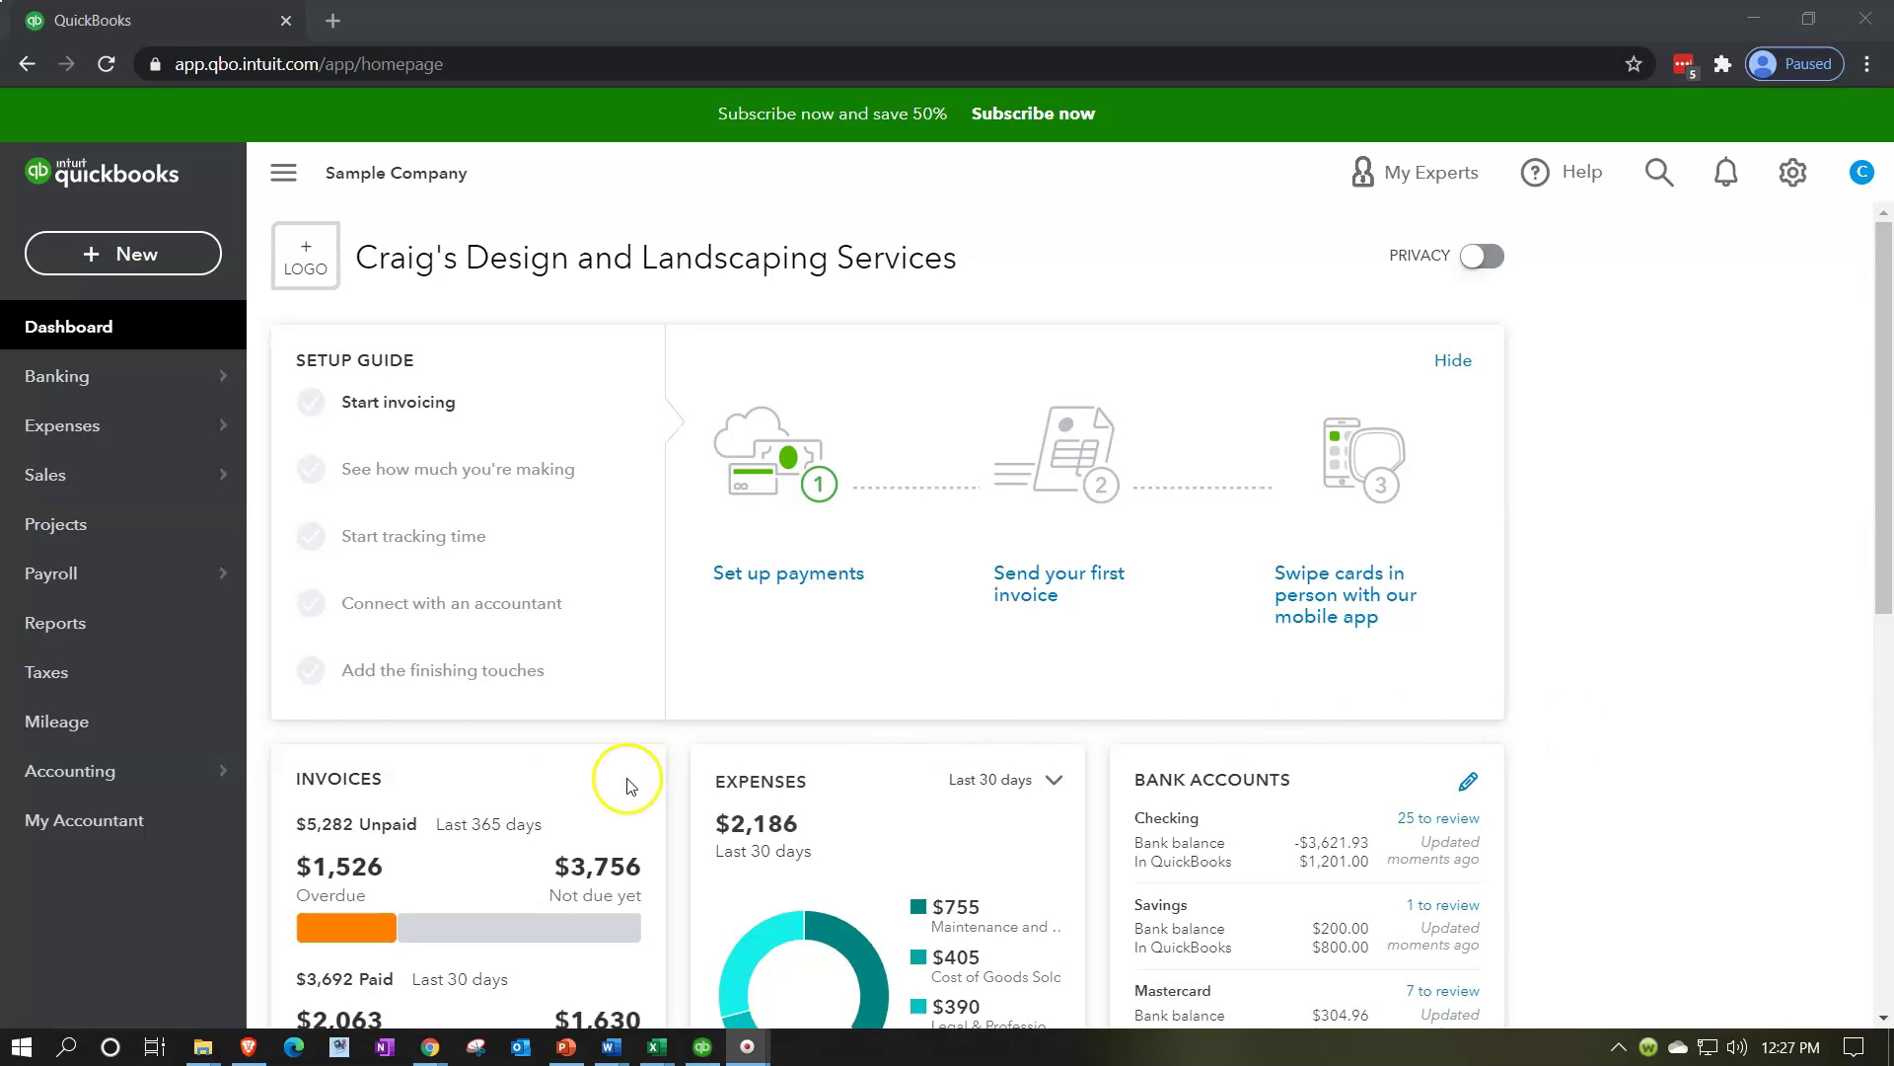
# - Open the Accounts receivable aging detail report from the Who owes you group of the standard reports
pyautogui.click(144, 641)
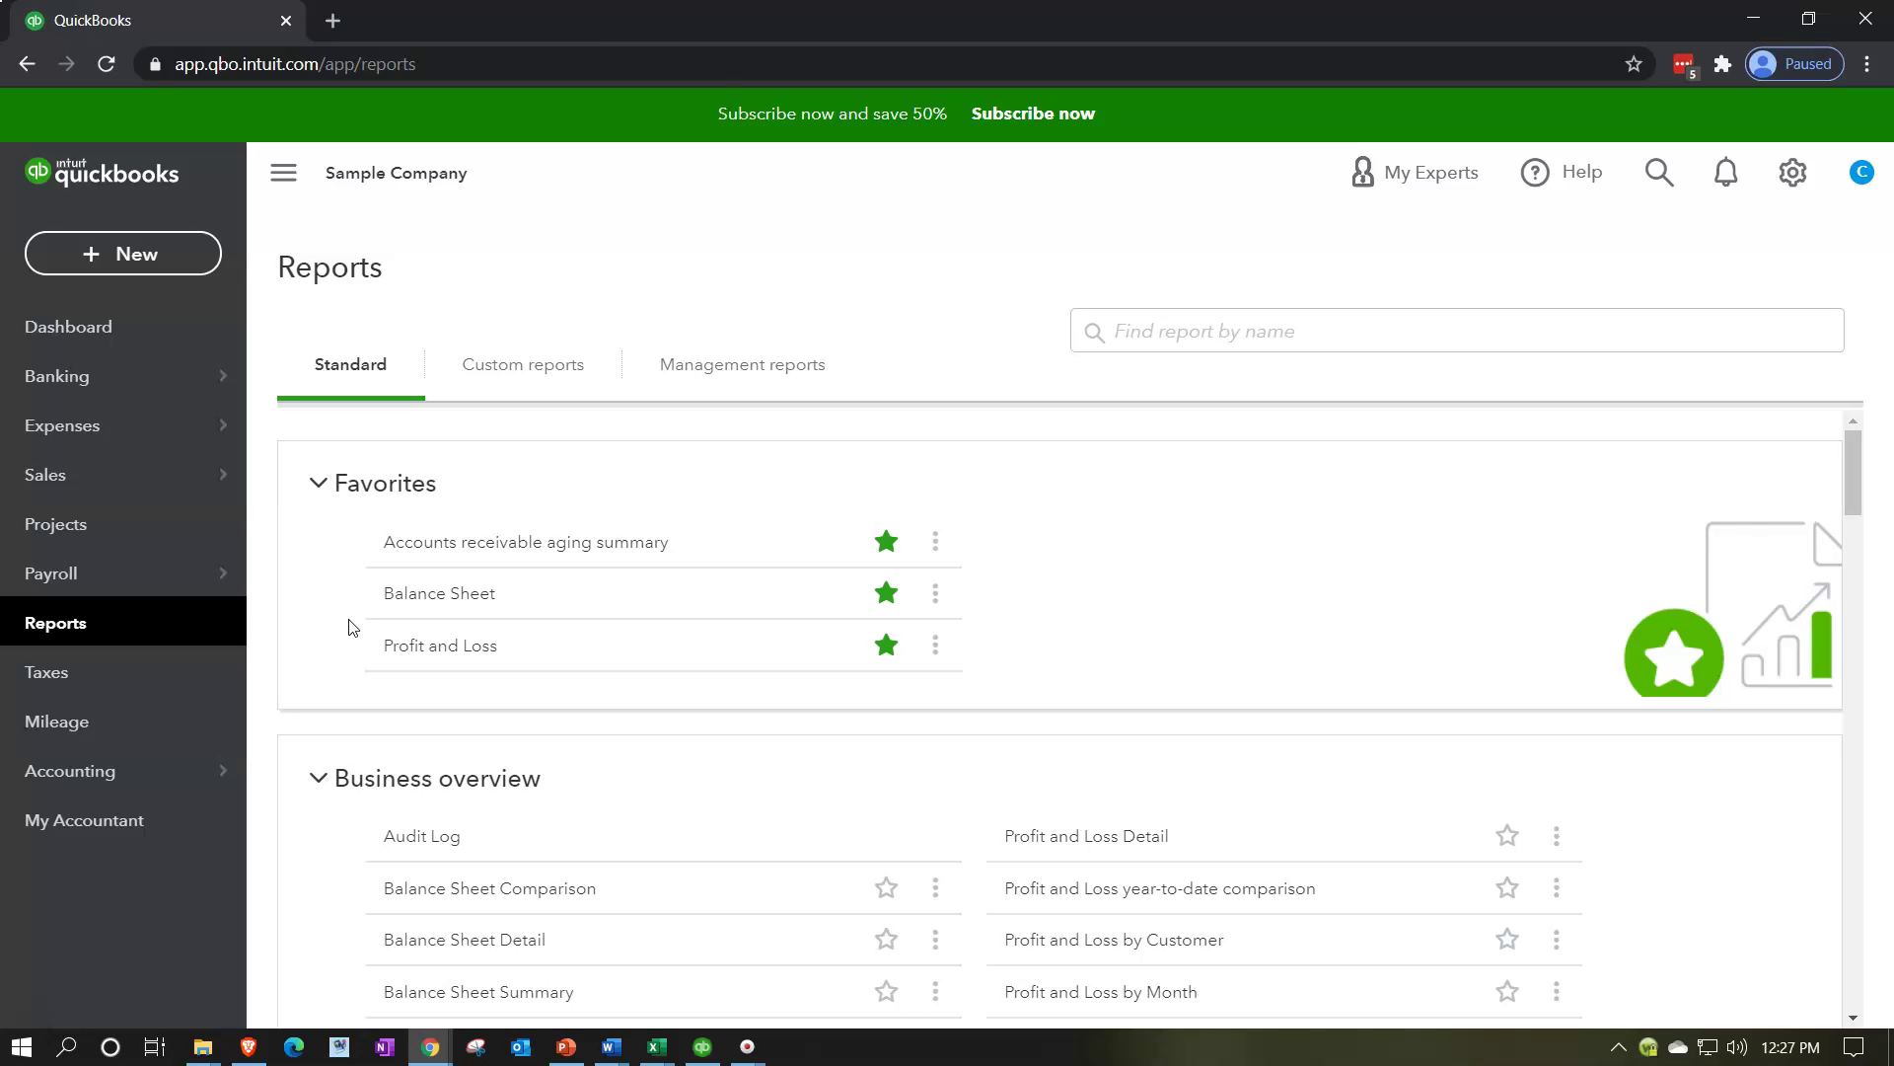
pyautogui.scroll(-7, 352, 626)
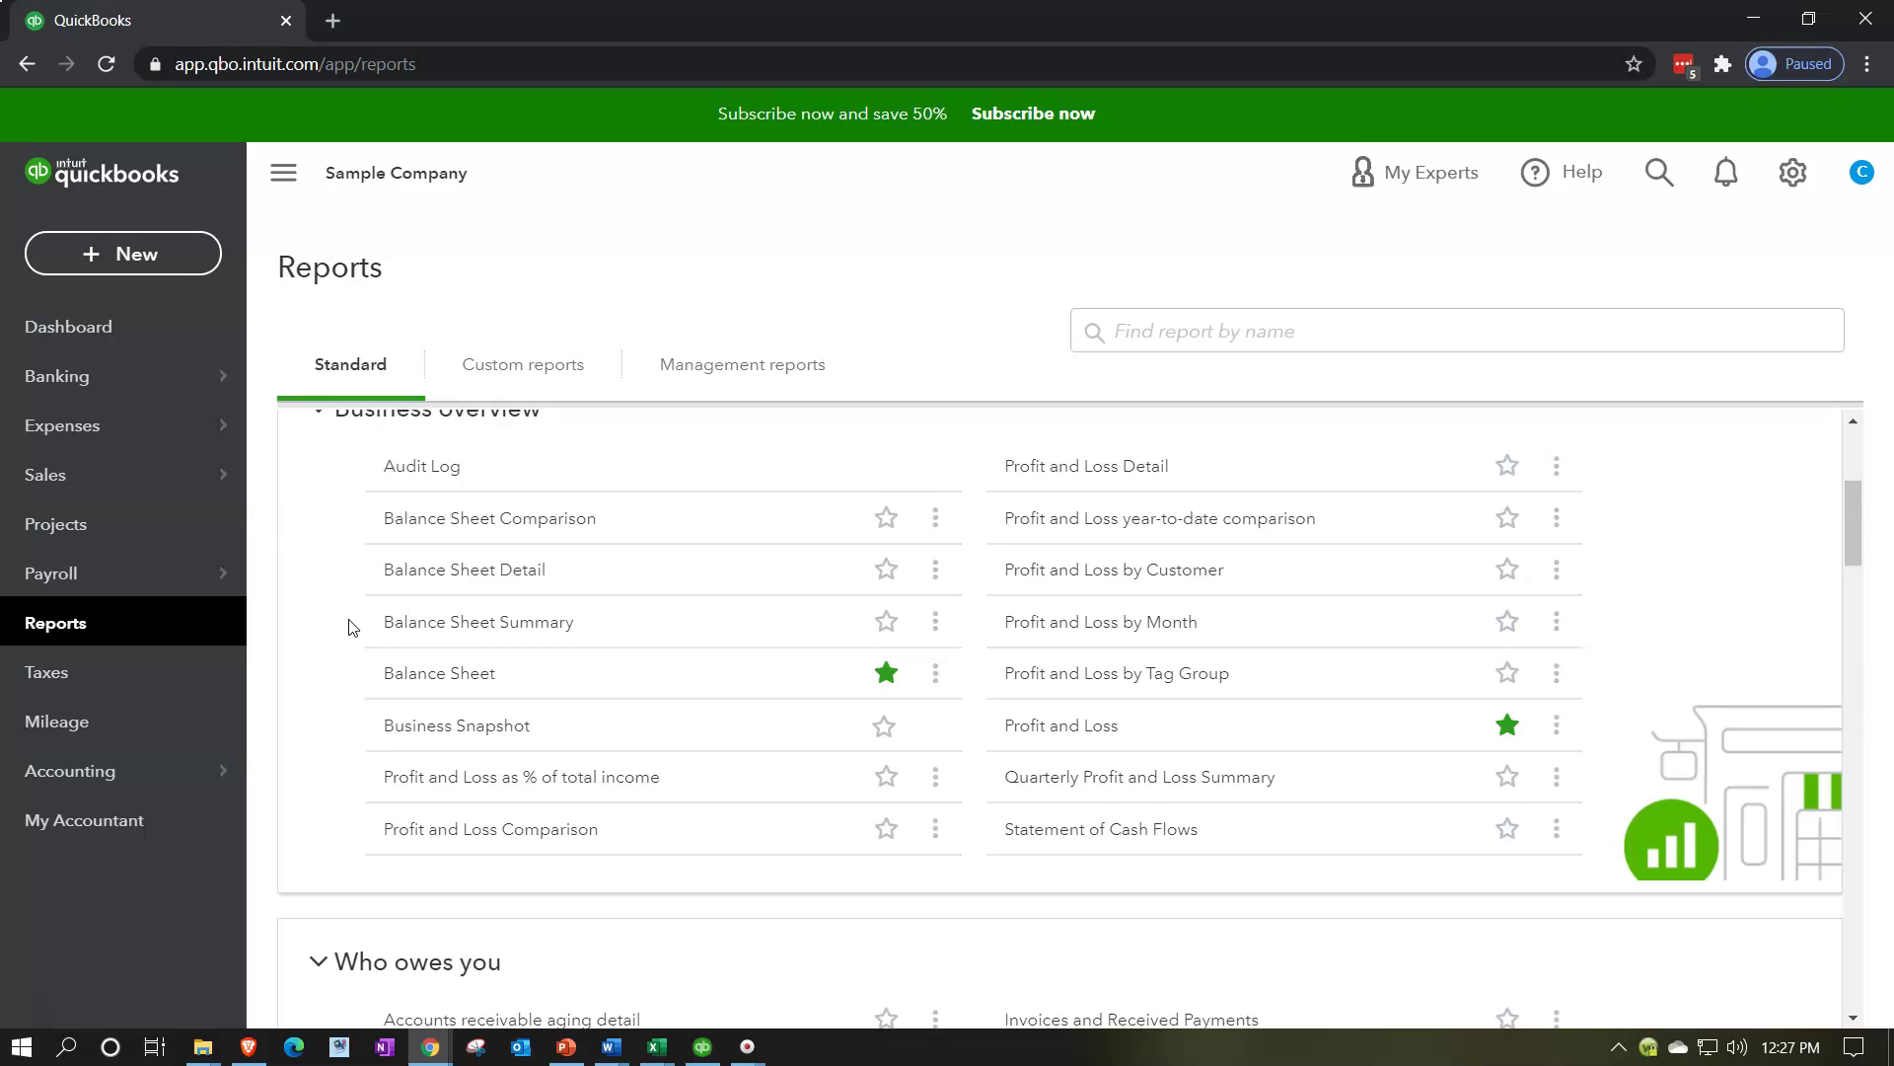
pyautogui.click(349, 654)
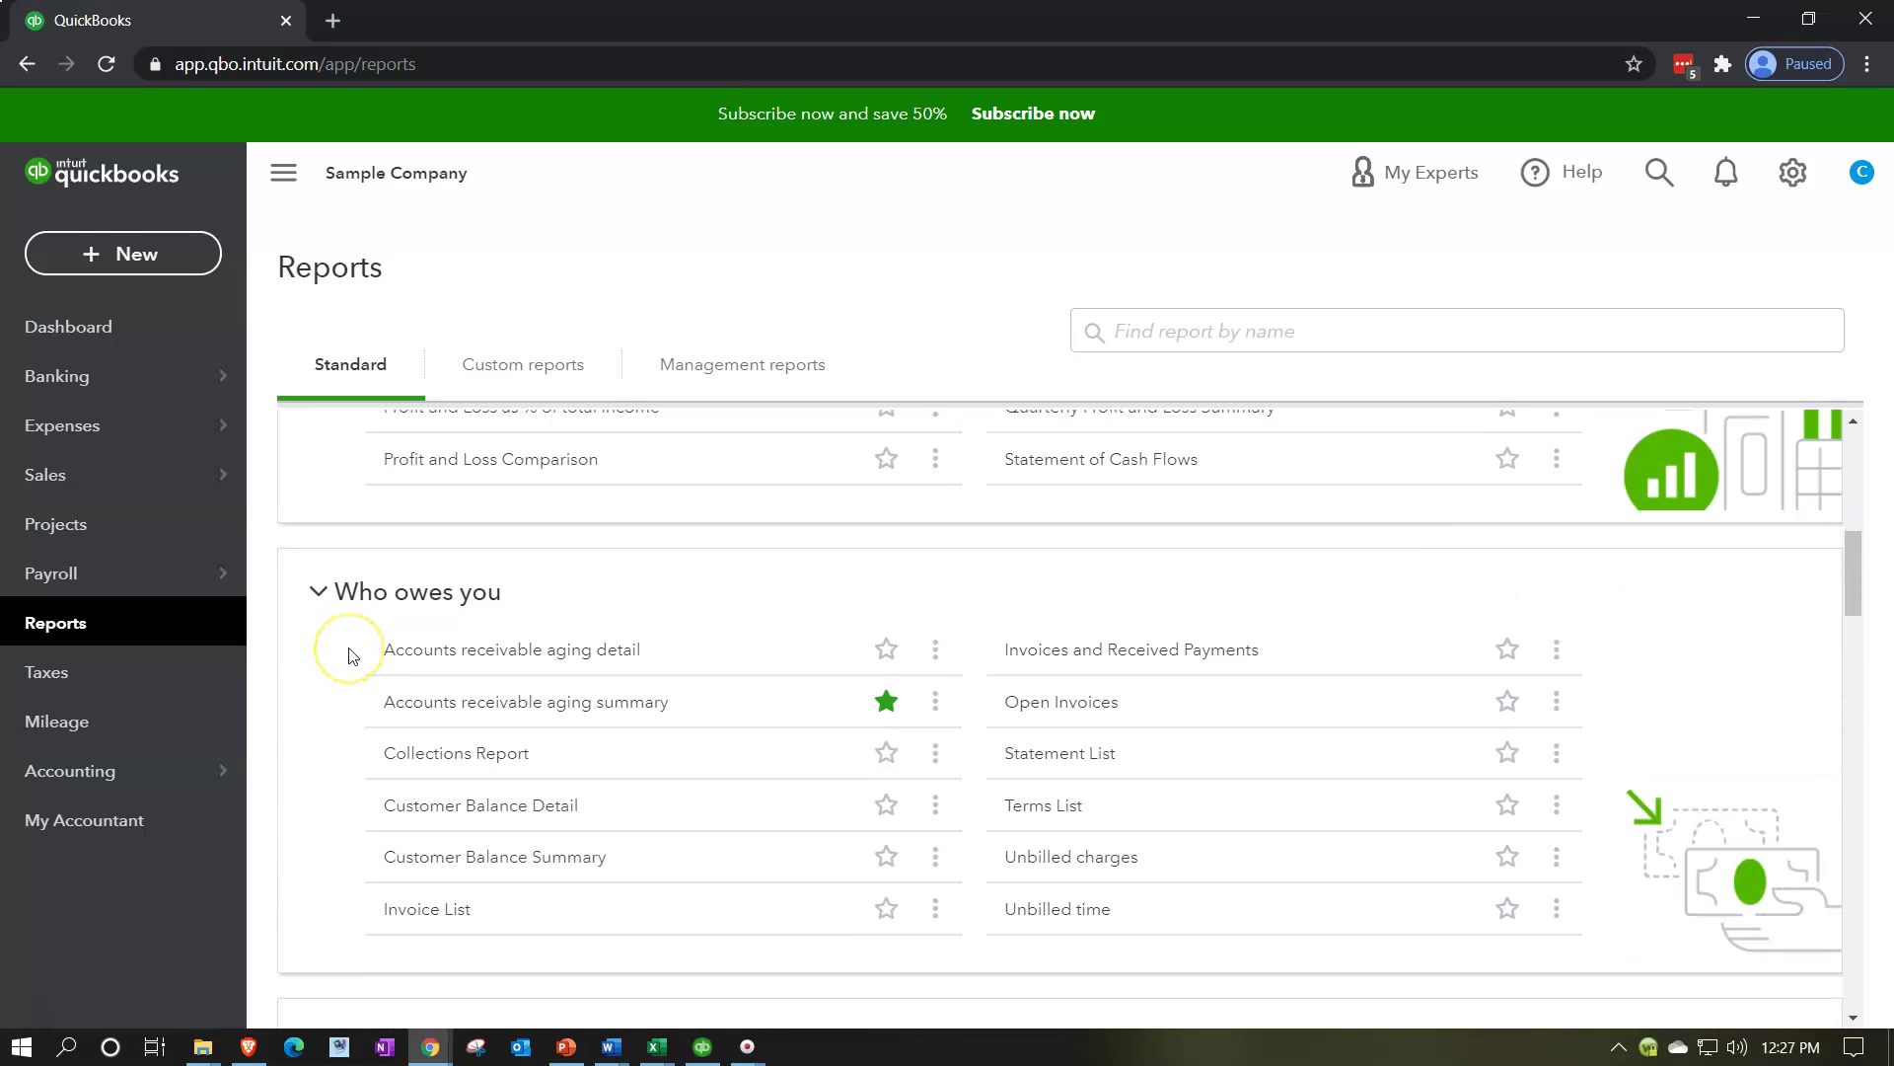
pyautogui.scroll(-1, 353, 655)
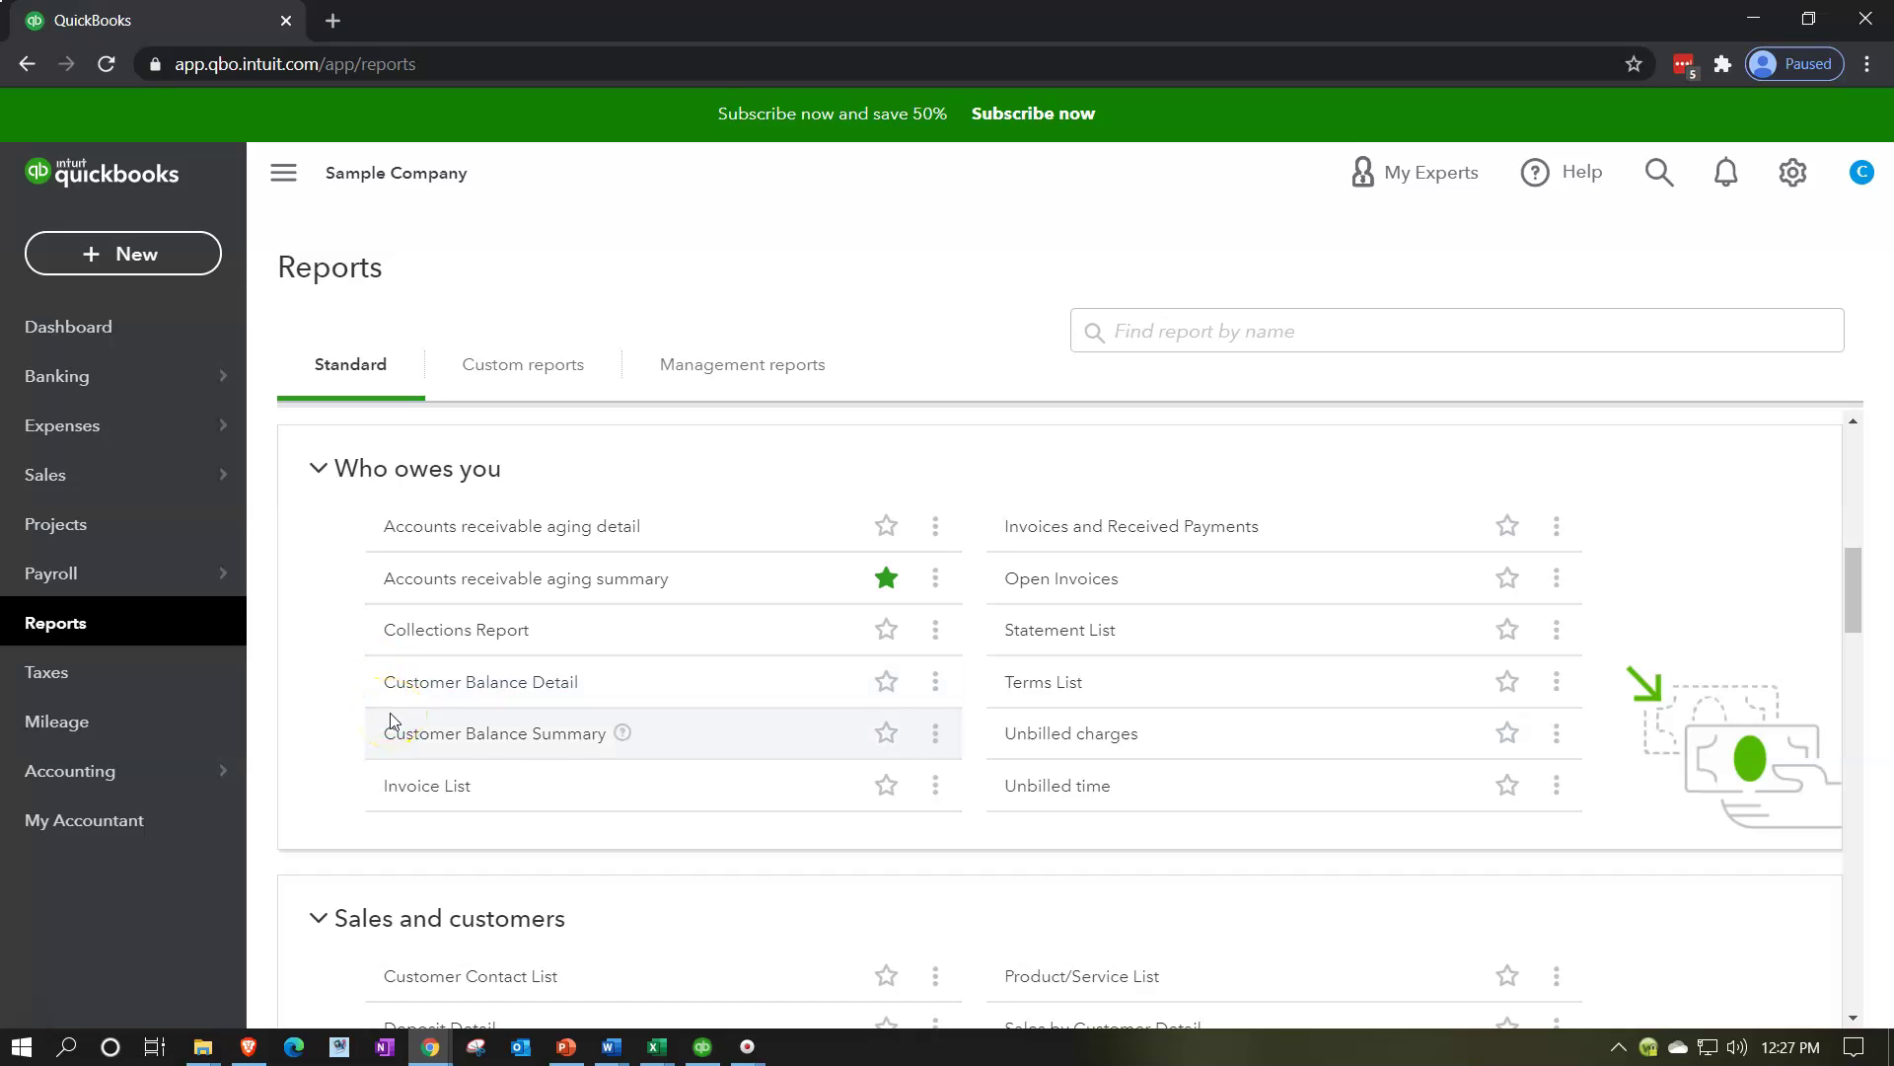
pyautogui.click(480, 542)
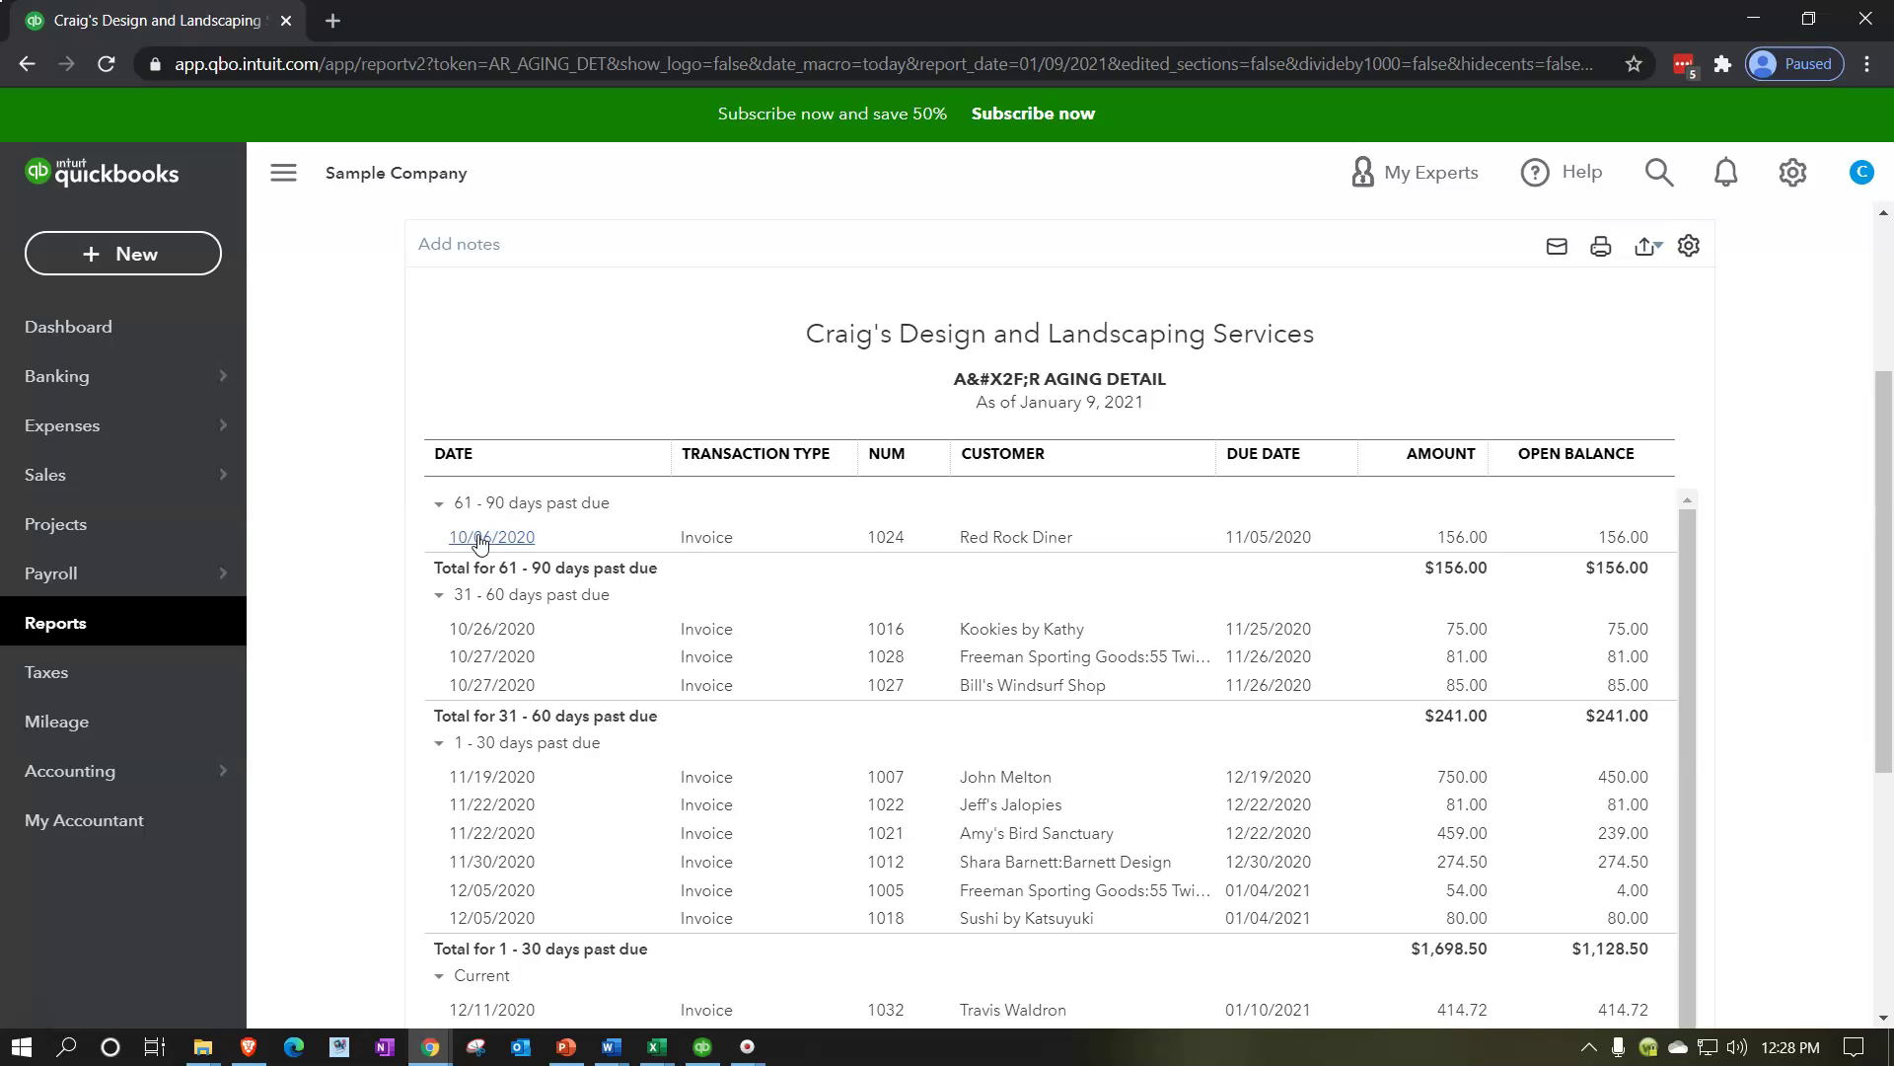
# - Run the A/R Aging Detail report as of 12/31/2020
pyautogui.scroll(3, 409, 719)
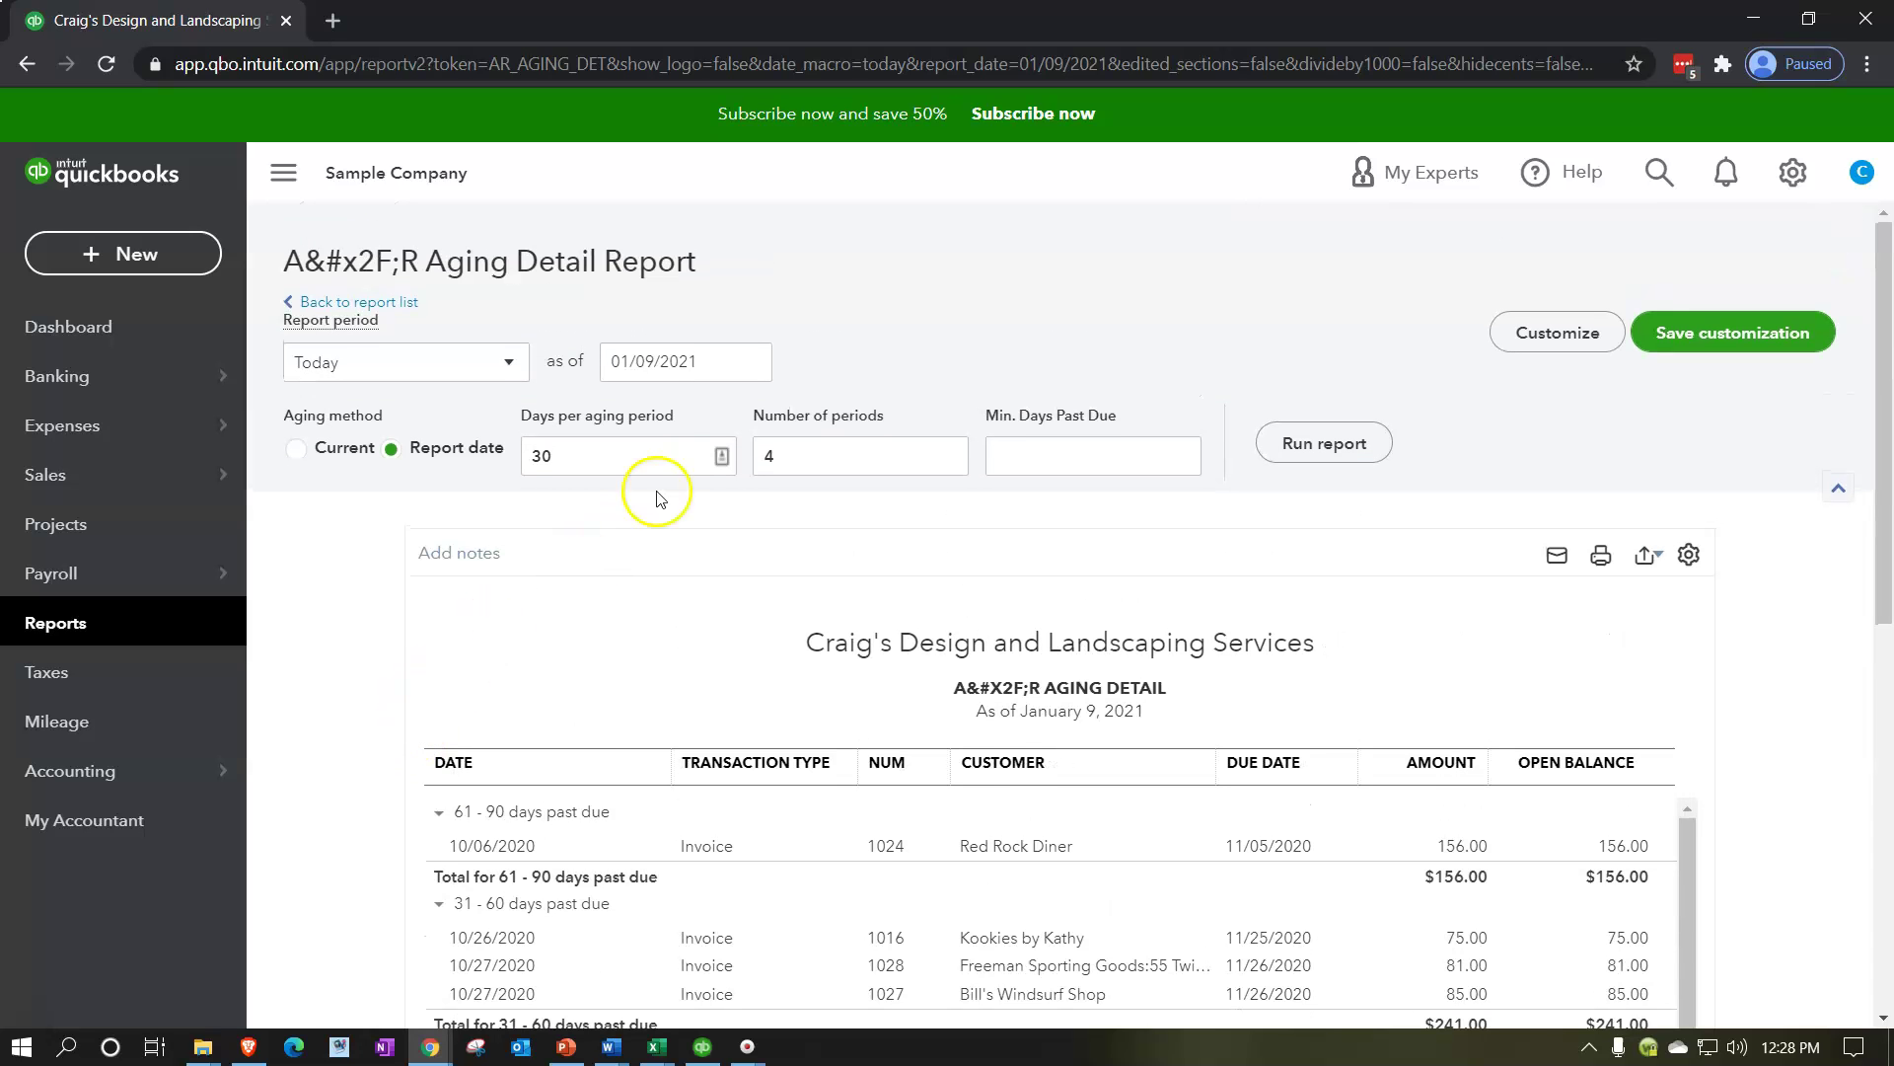
pyautogui.click(651, 362)
pyautogui.click(550, 358)
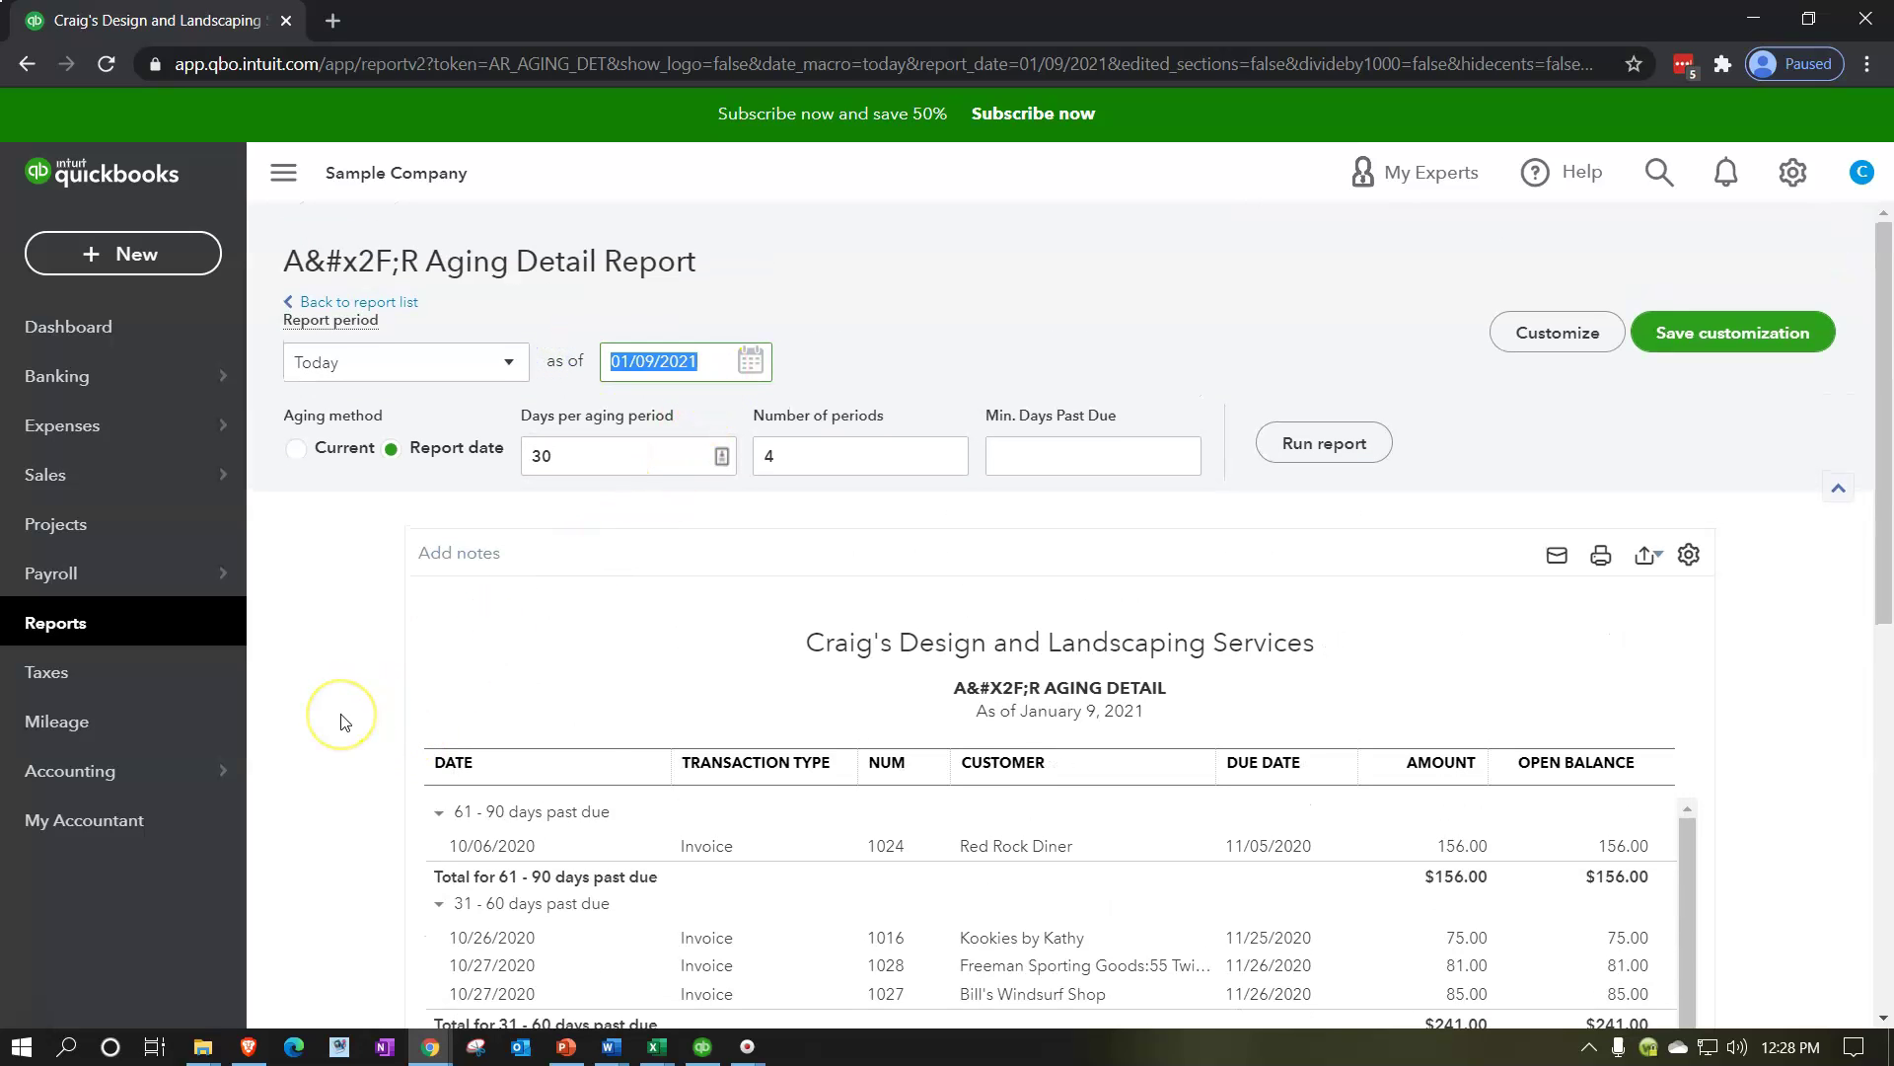
pyautogui.write('123120')
pyautogui.click(1334, 446)
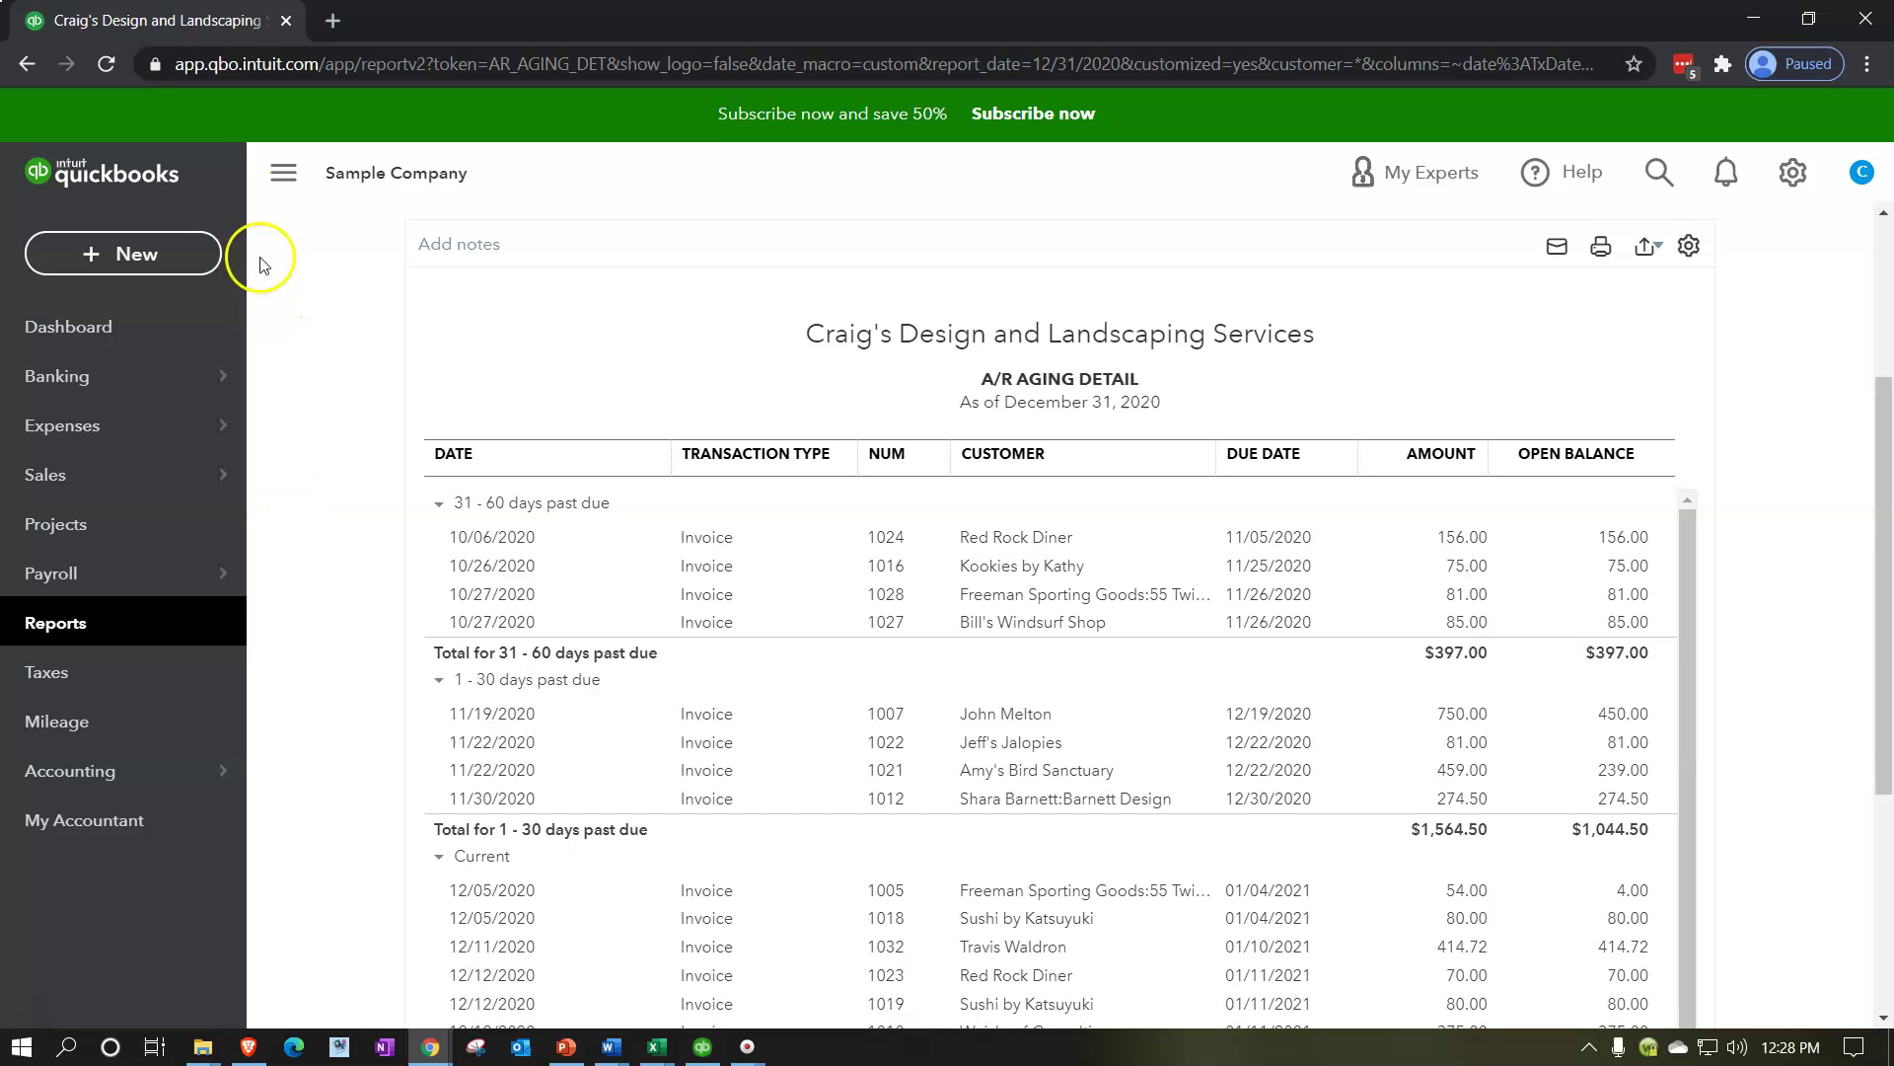
# - Duplicate the A/R Aging Detail browser tab three times so that four tabs are open
pyautogui.rightClick(230, 22)
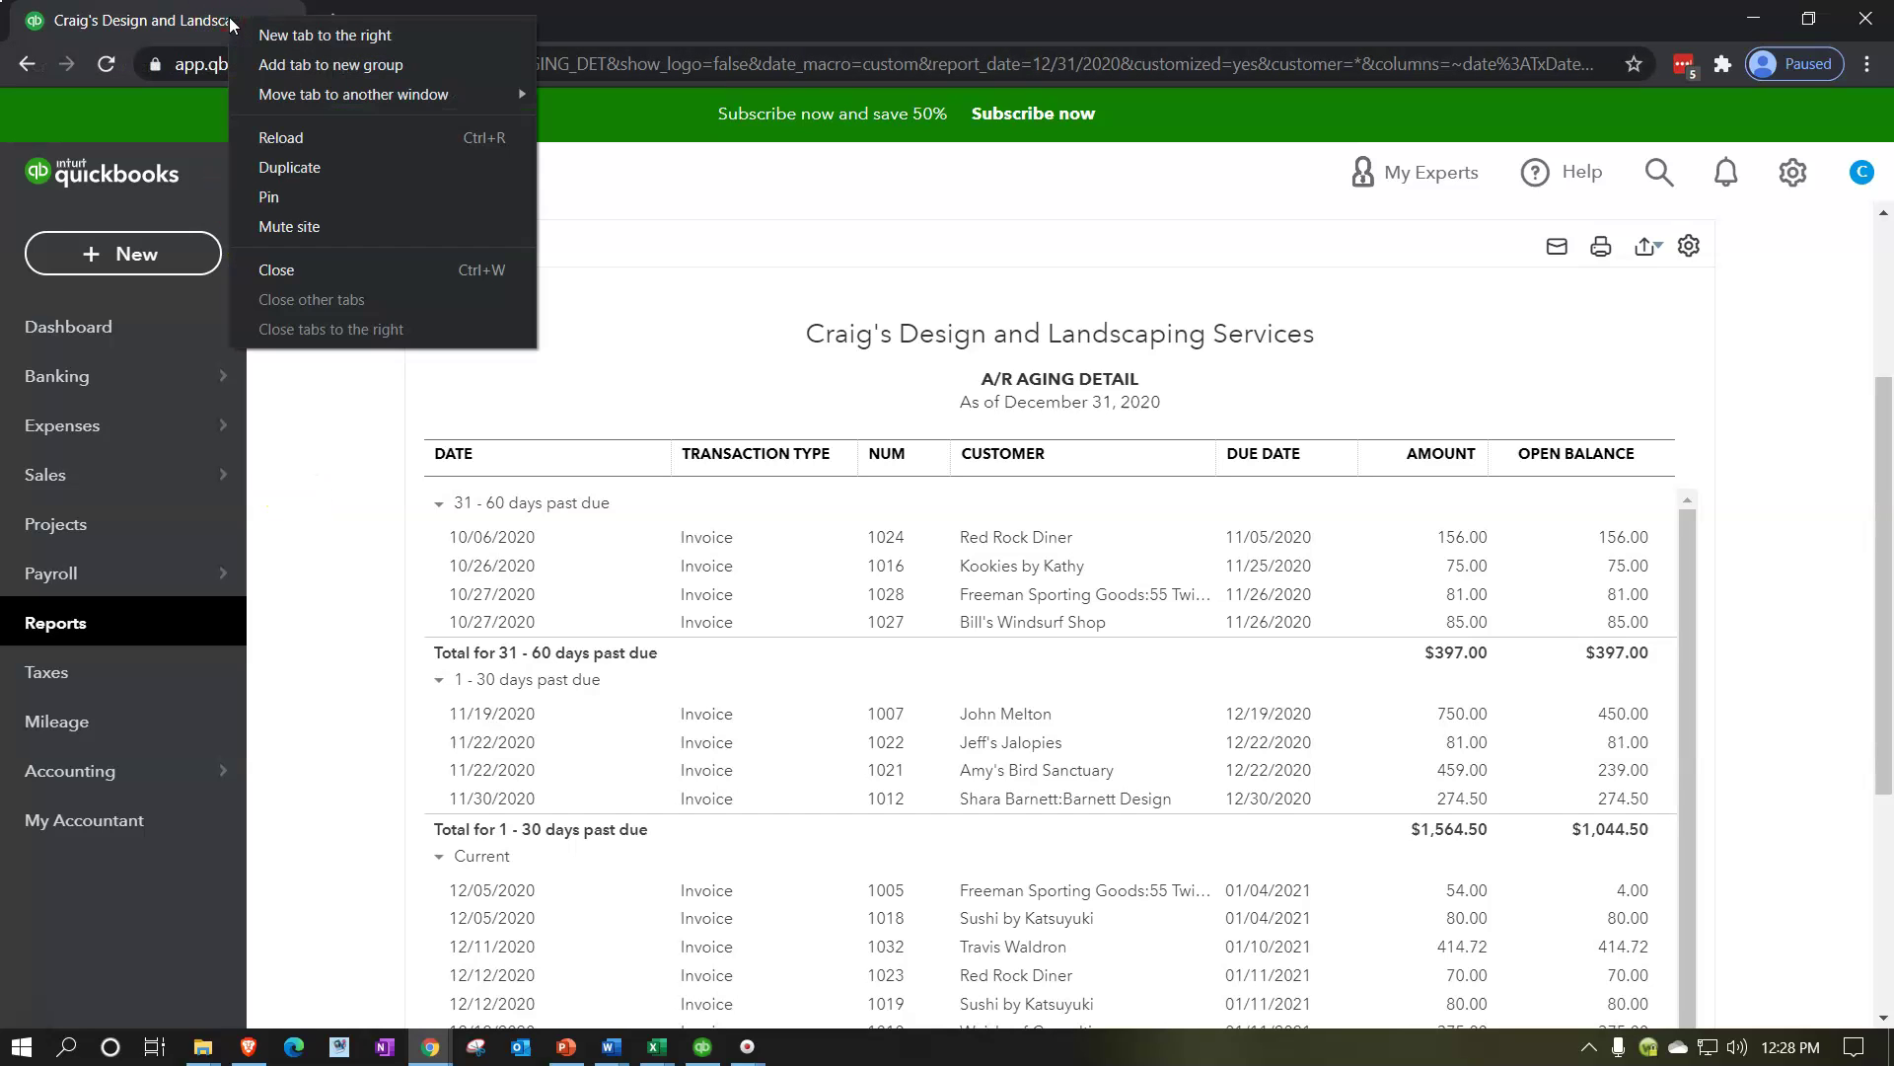
pyautogui.click(272, 165)
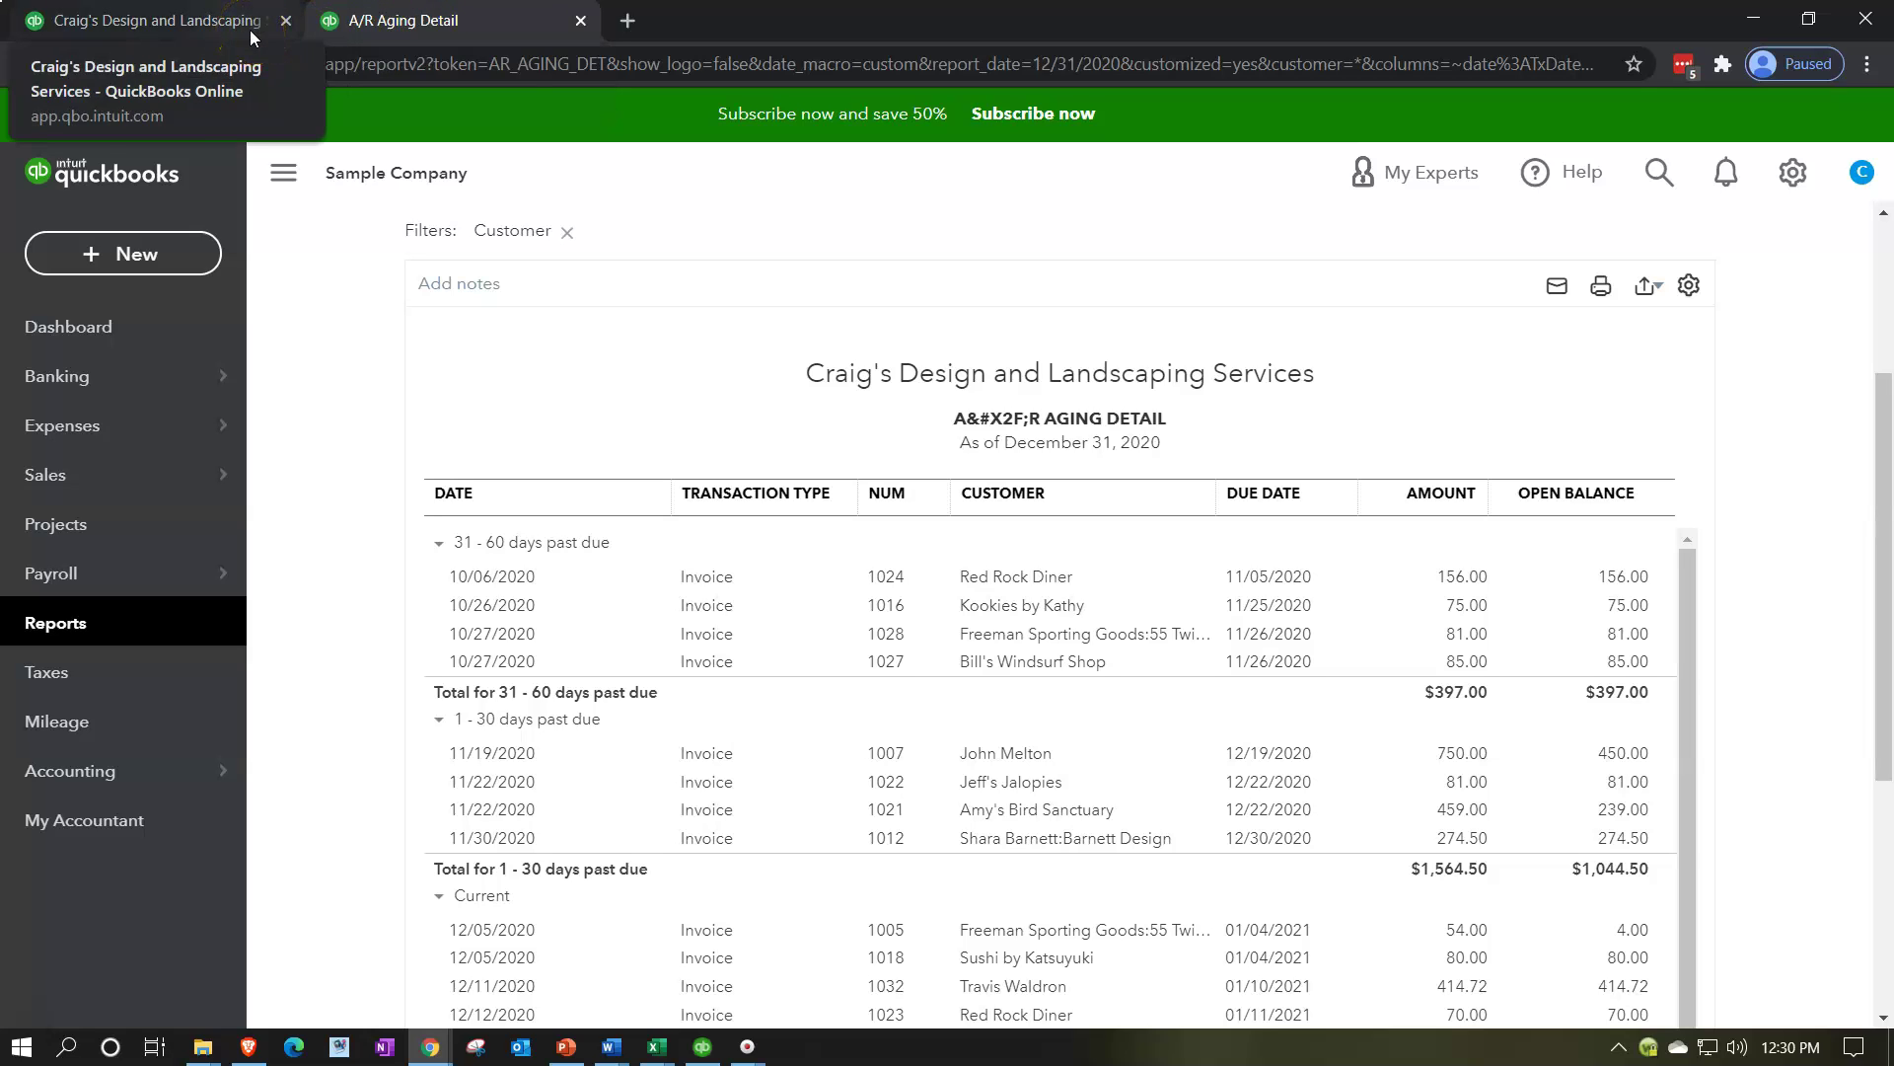
pyautogui.click(520, 17)
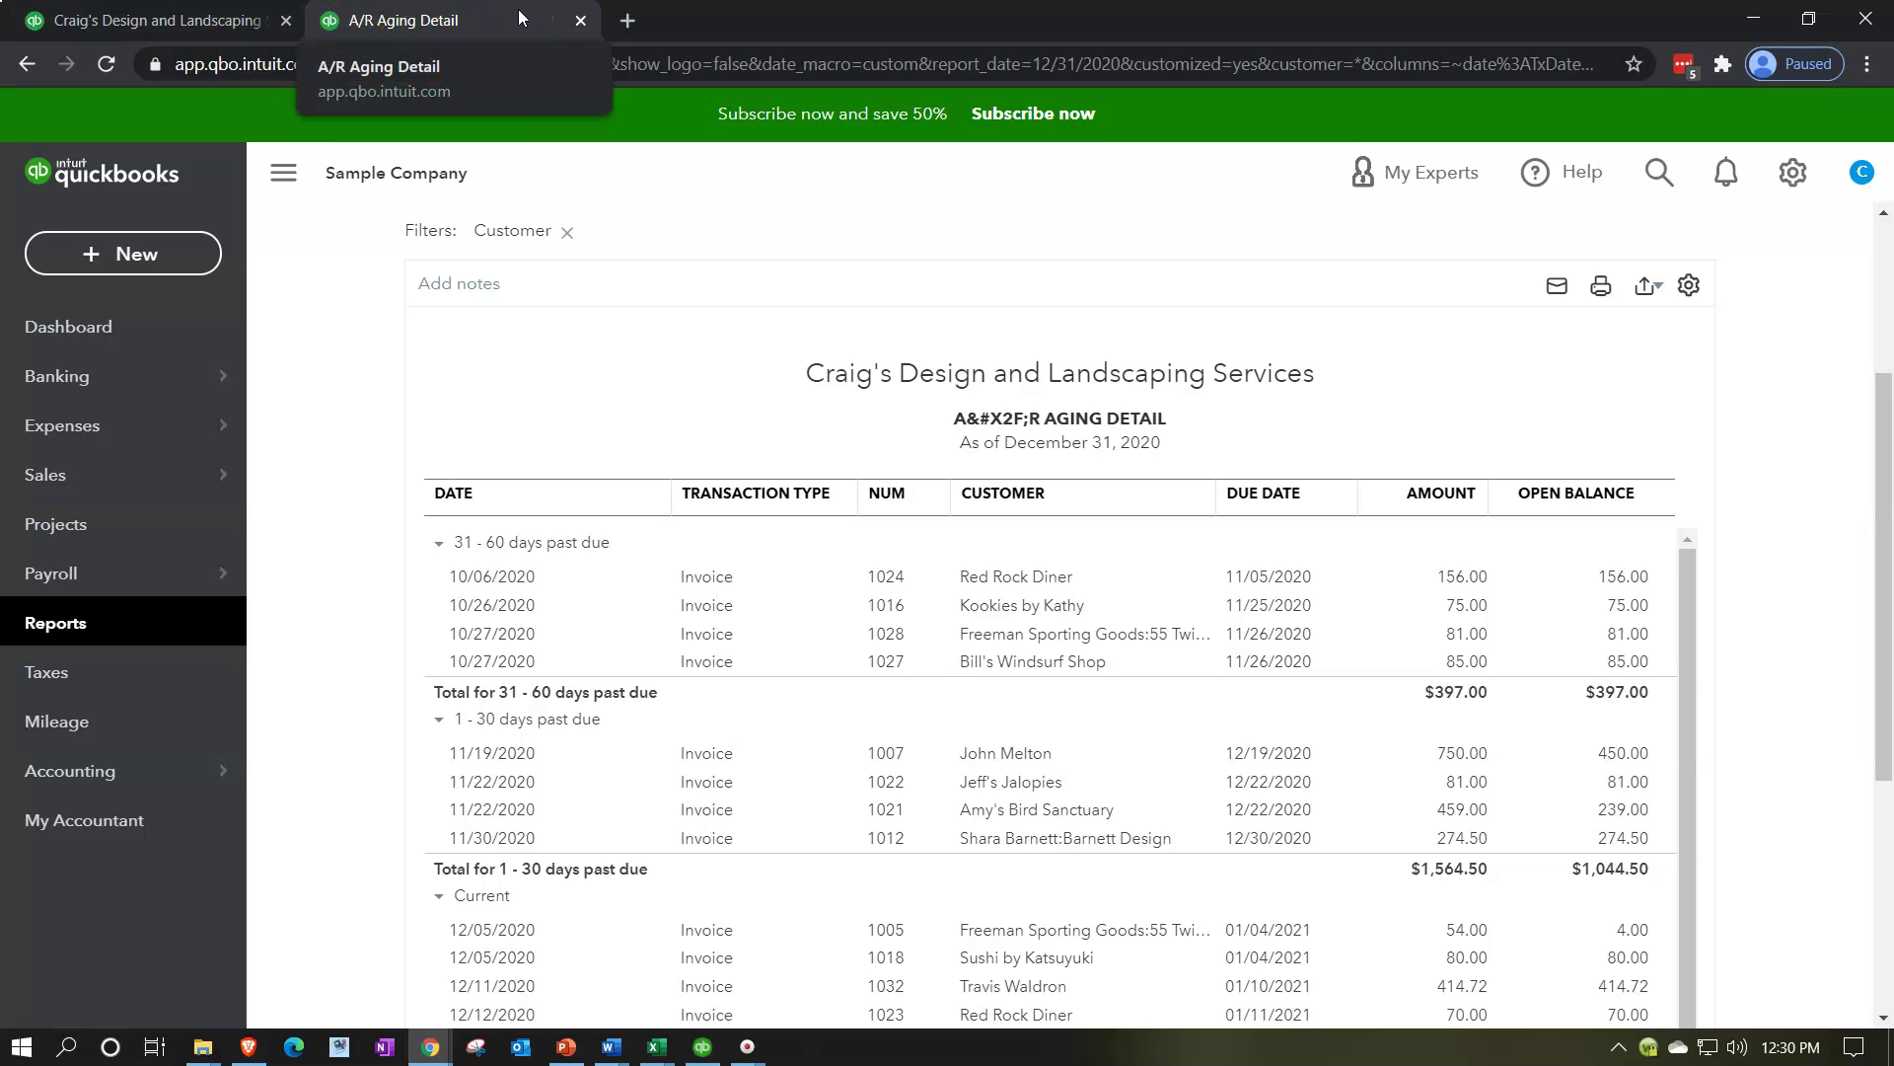
pyautogui.click(427, 22)
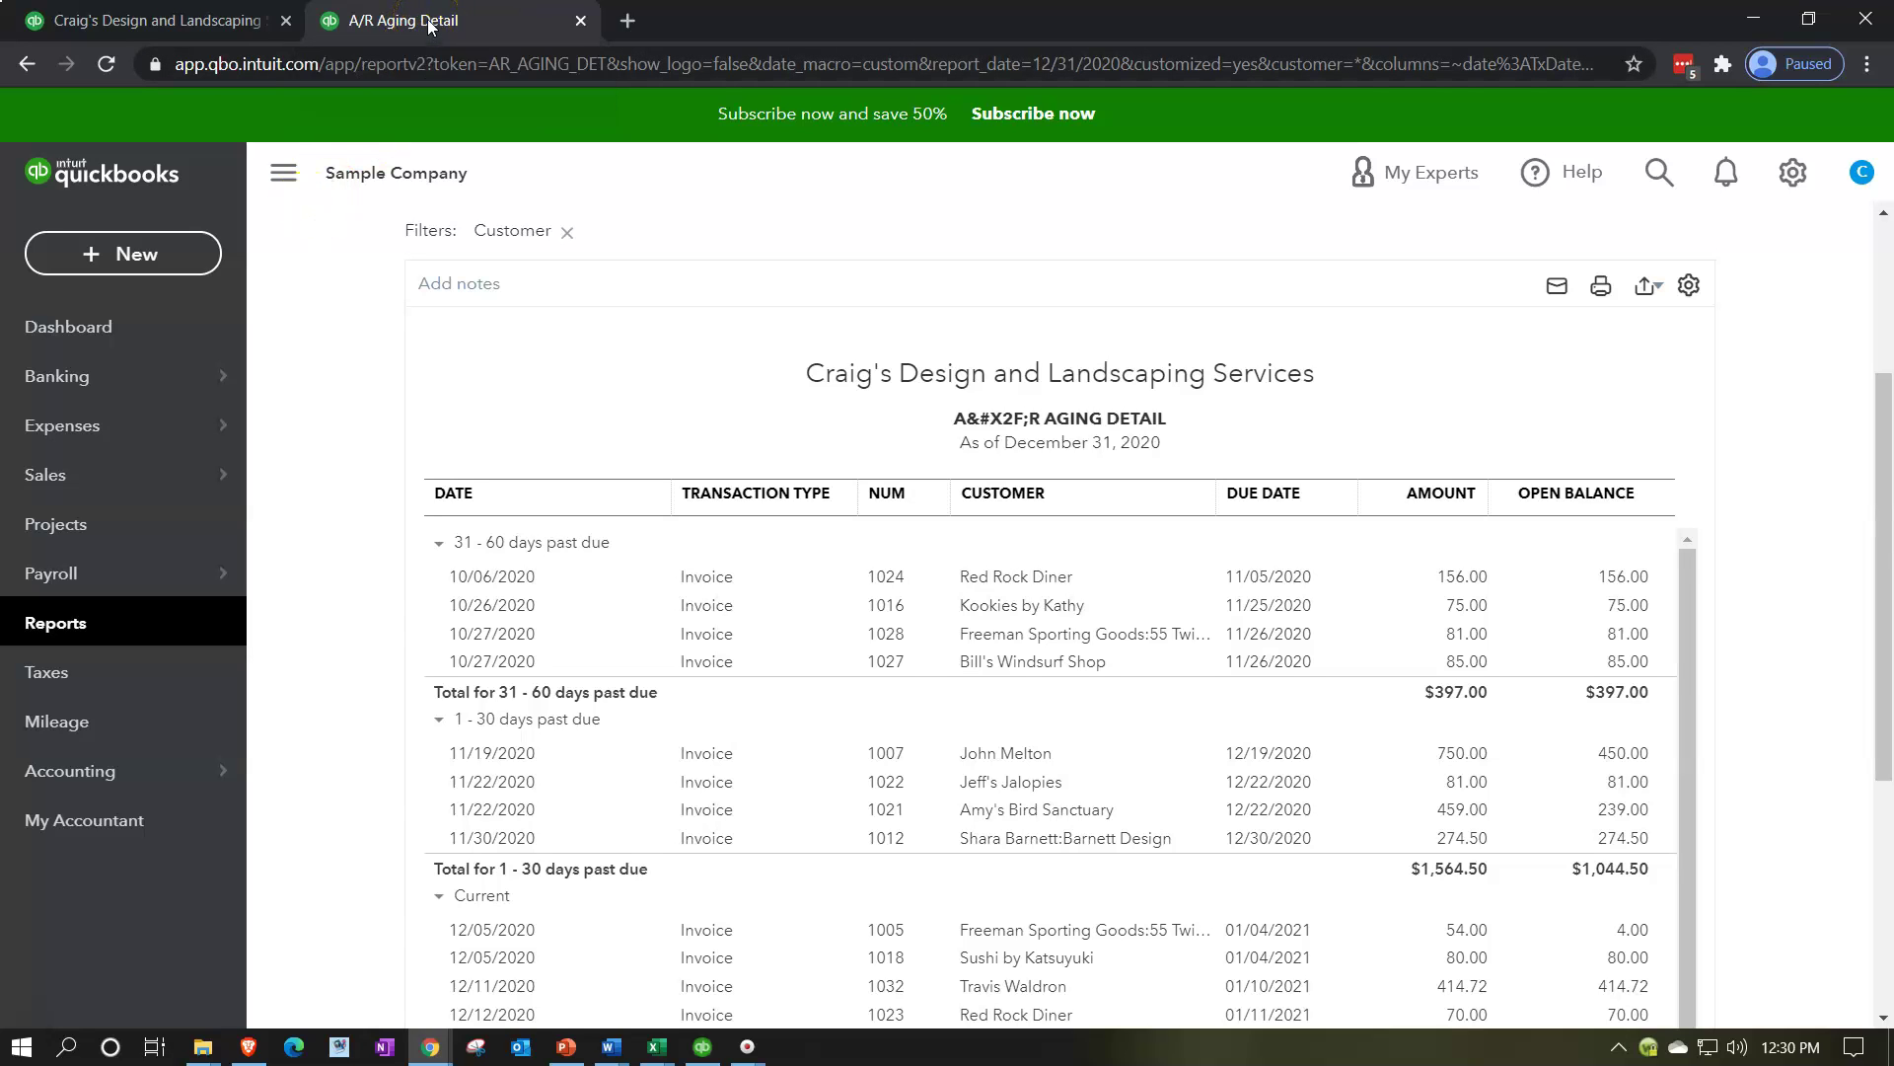
pyautogui.rightClick(771, 21)
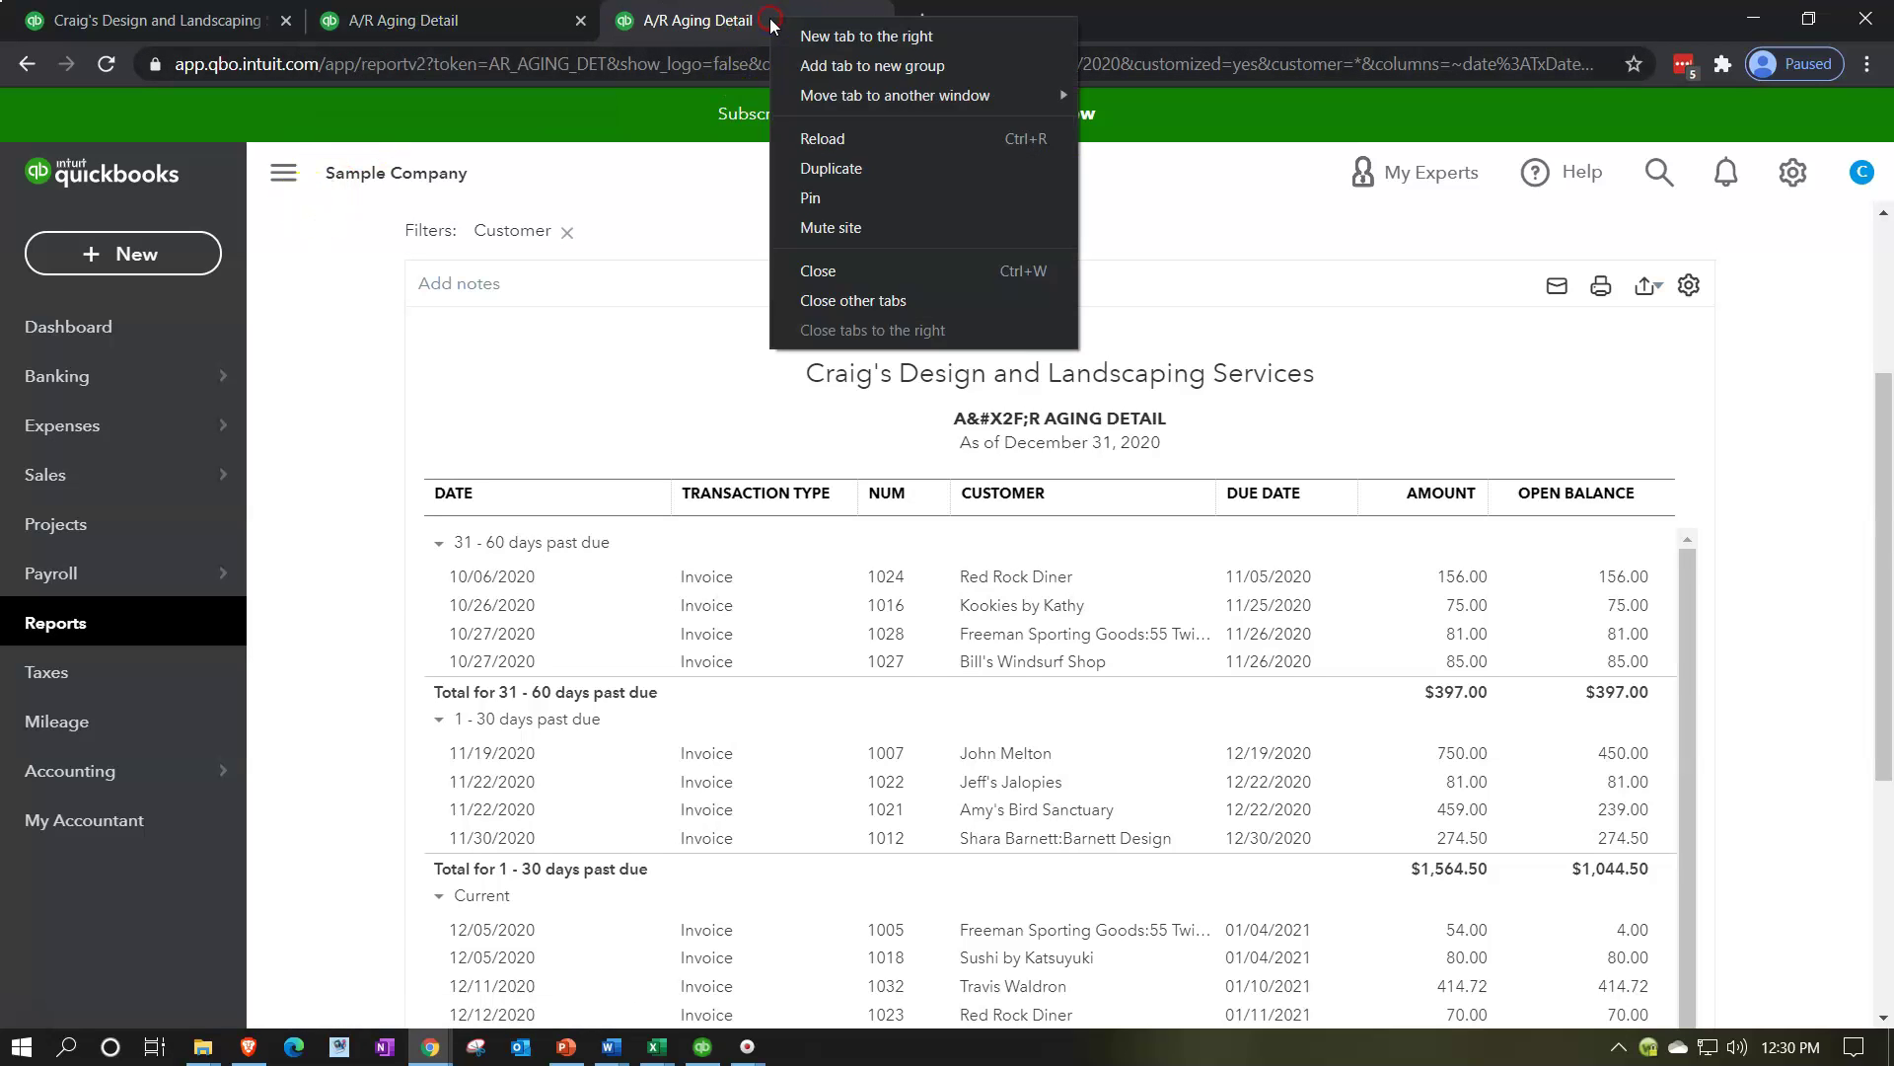
pyautogui.click(841, 170)
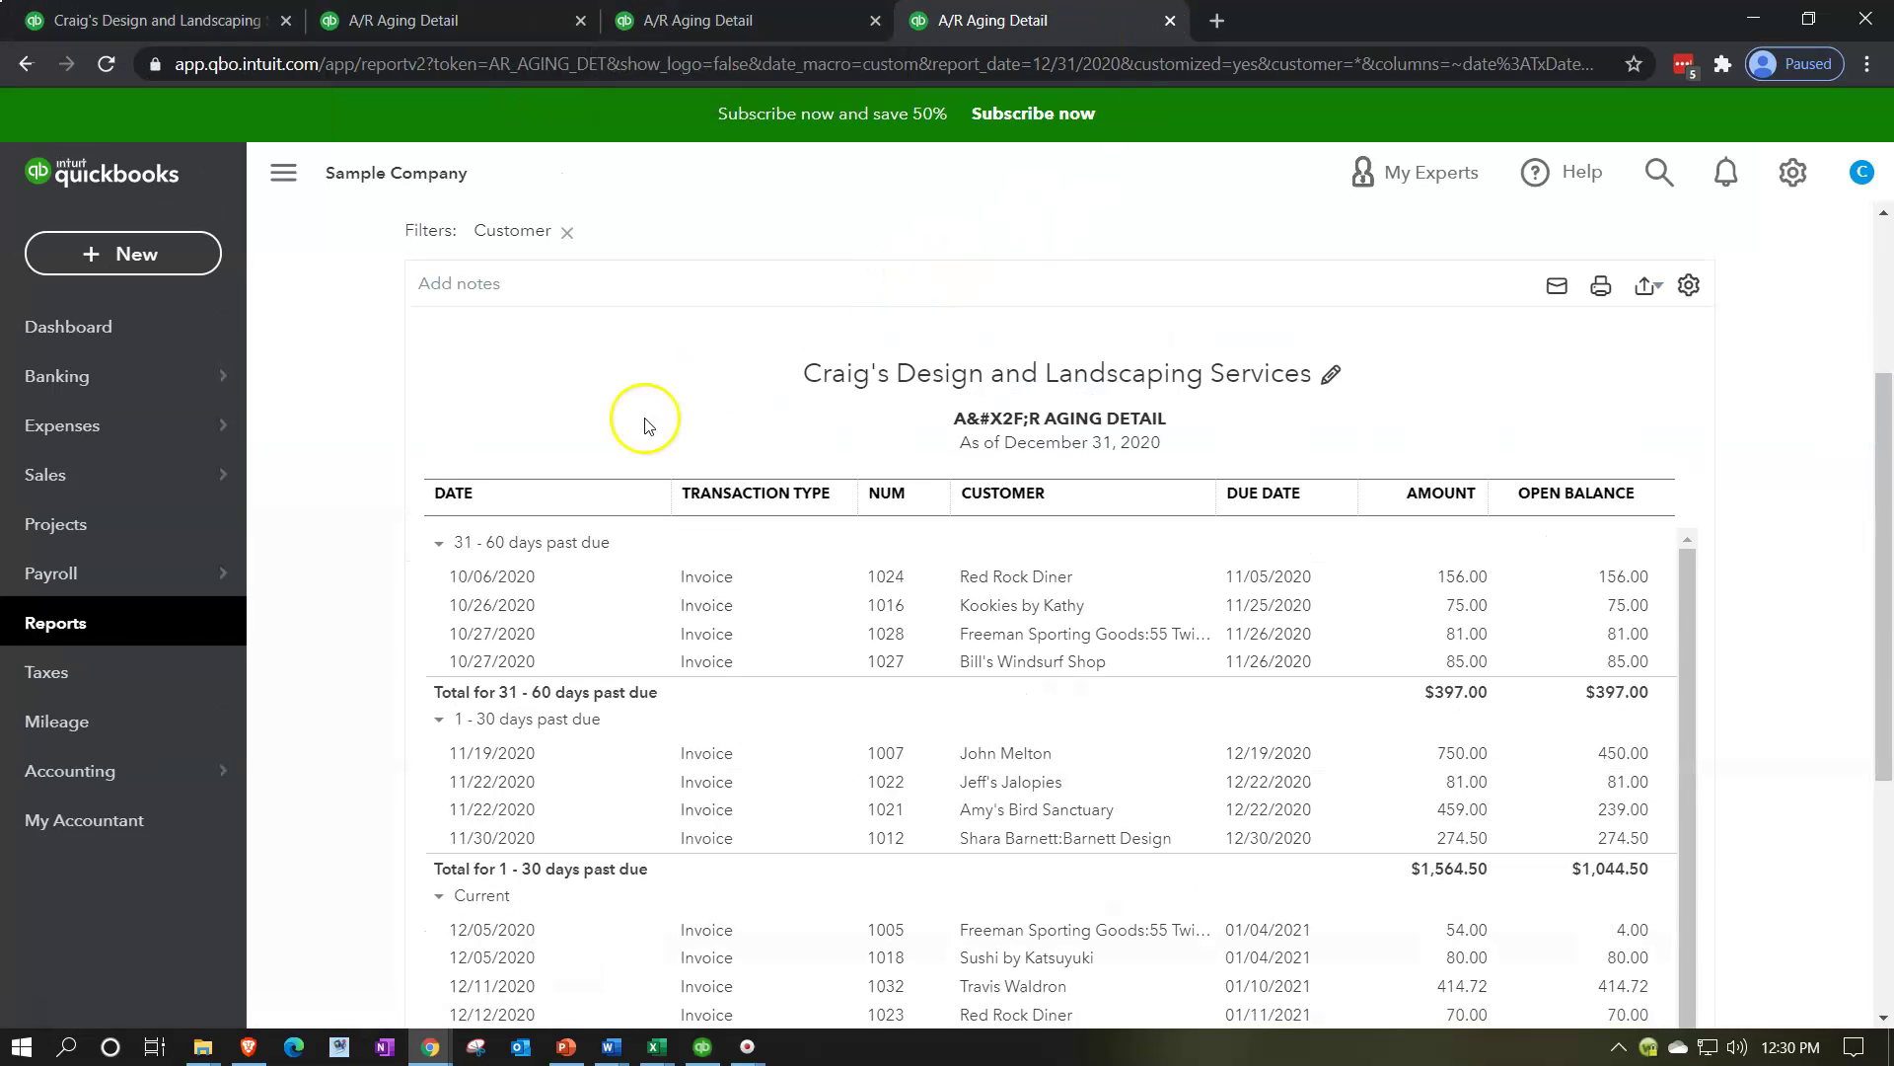
# - Open the Balance Sheet report in the fourth browser tab and run it for 01/01/2020 to 12/31/2020
pyautogui.click(119, 619)
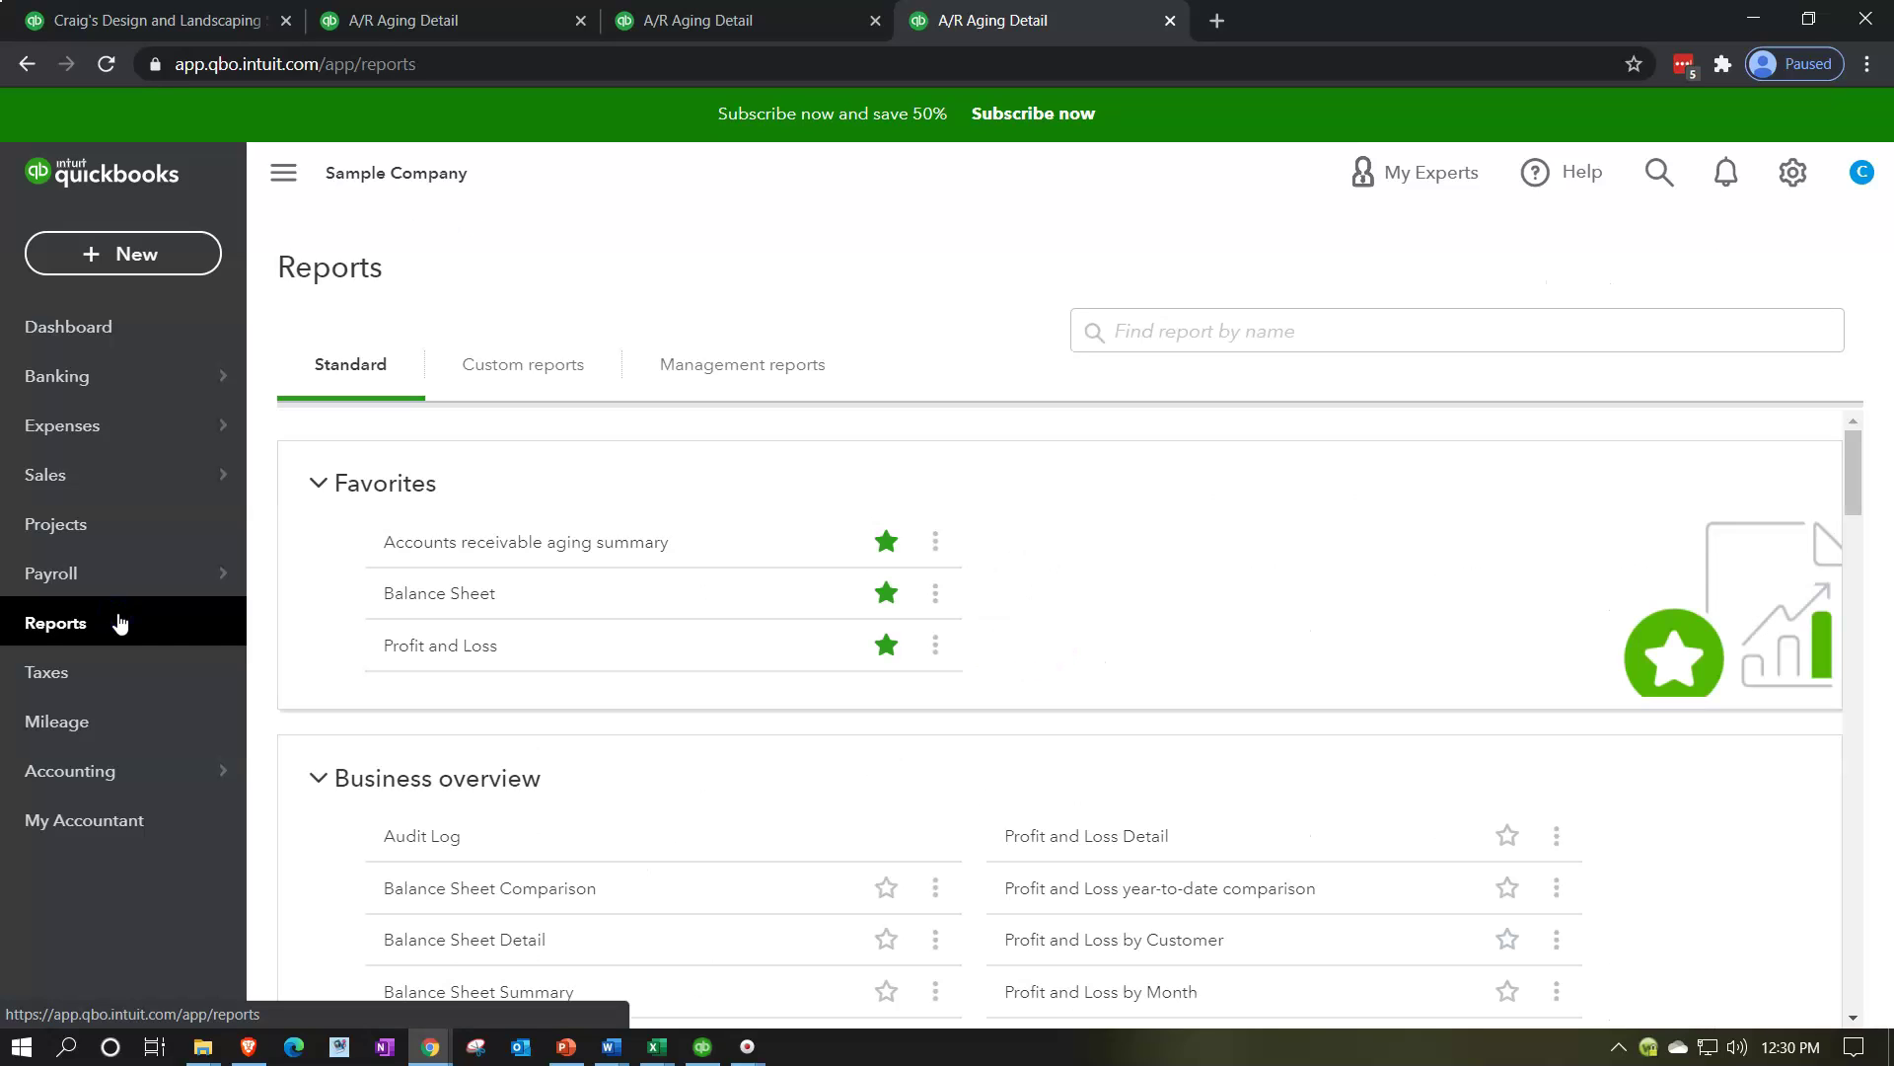
pyautogui.click(431, 594)
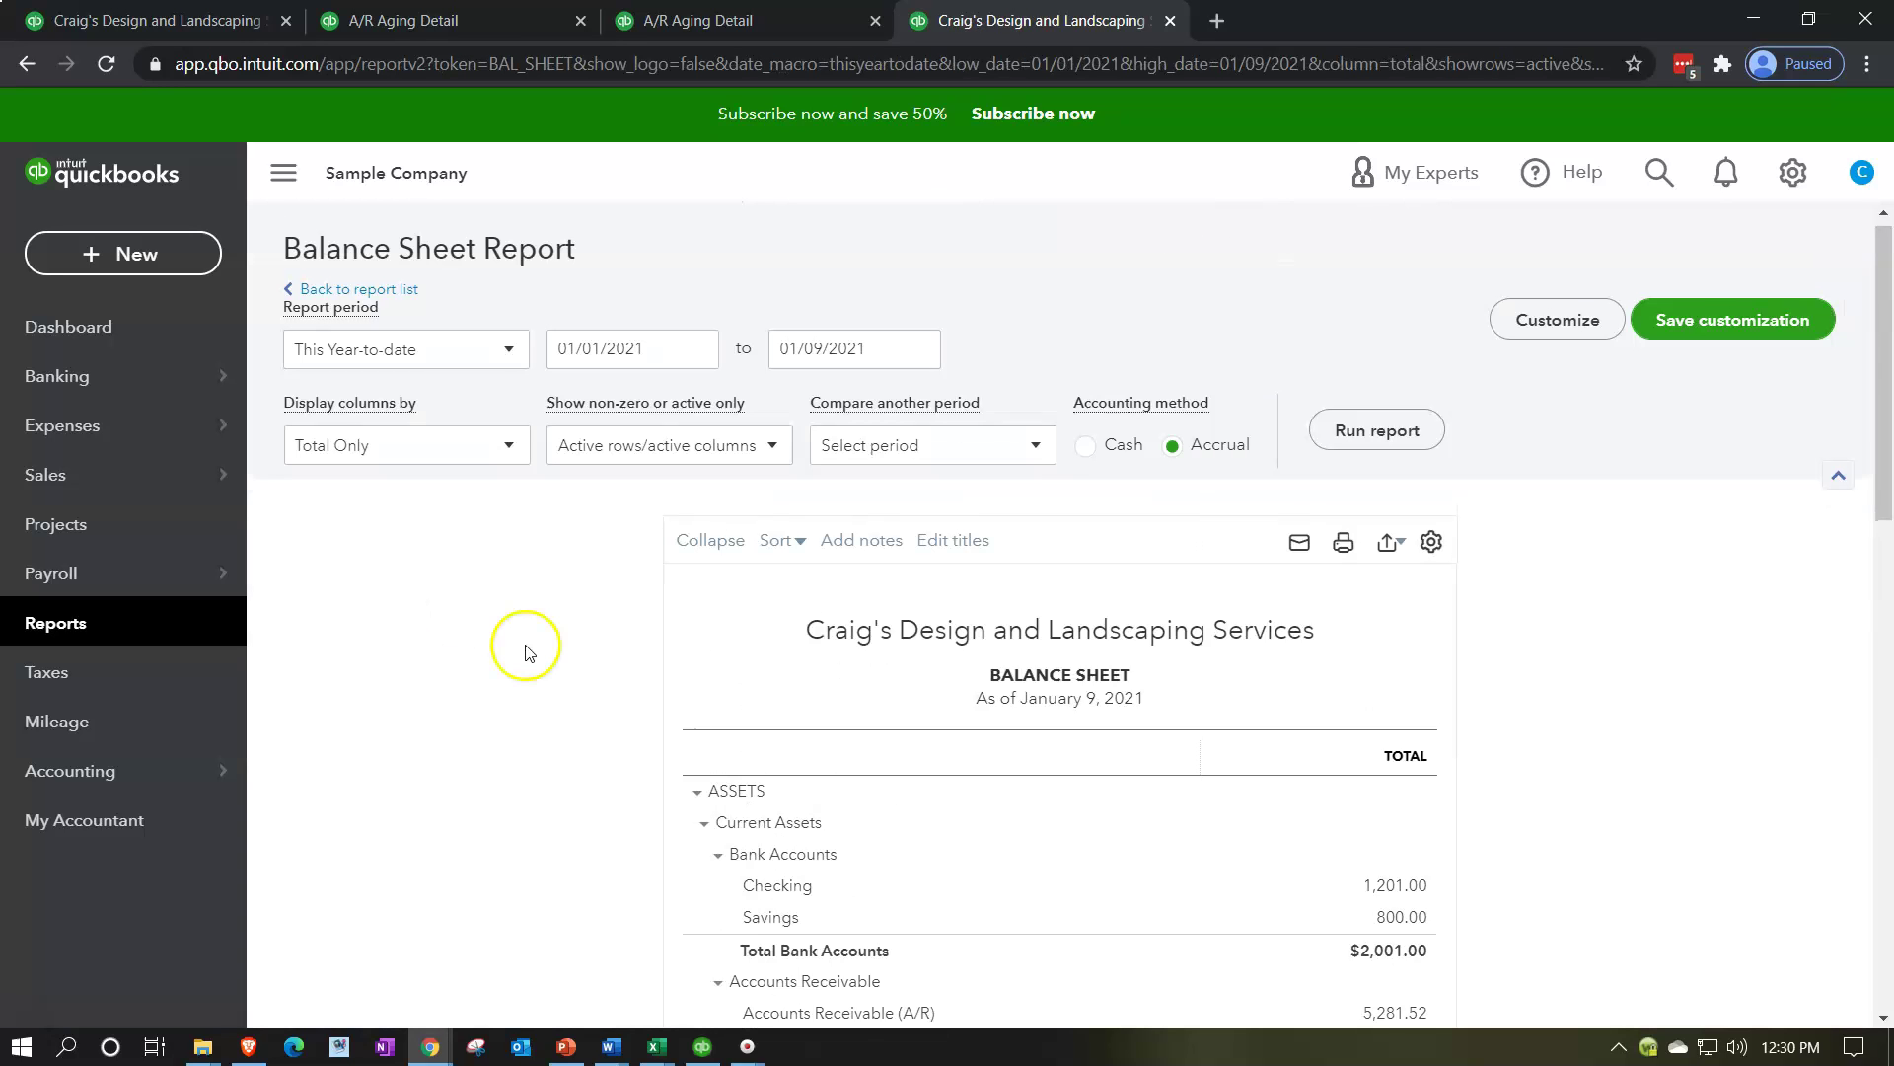
pyautogui.click(661, 361)
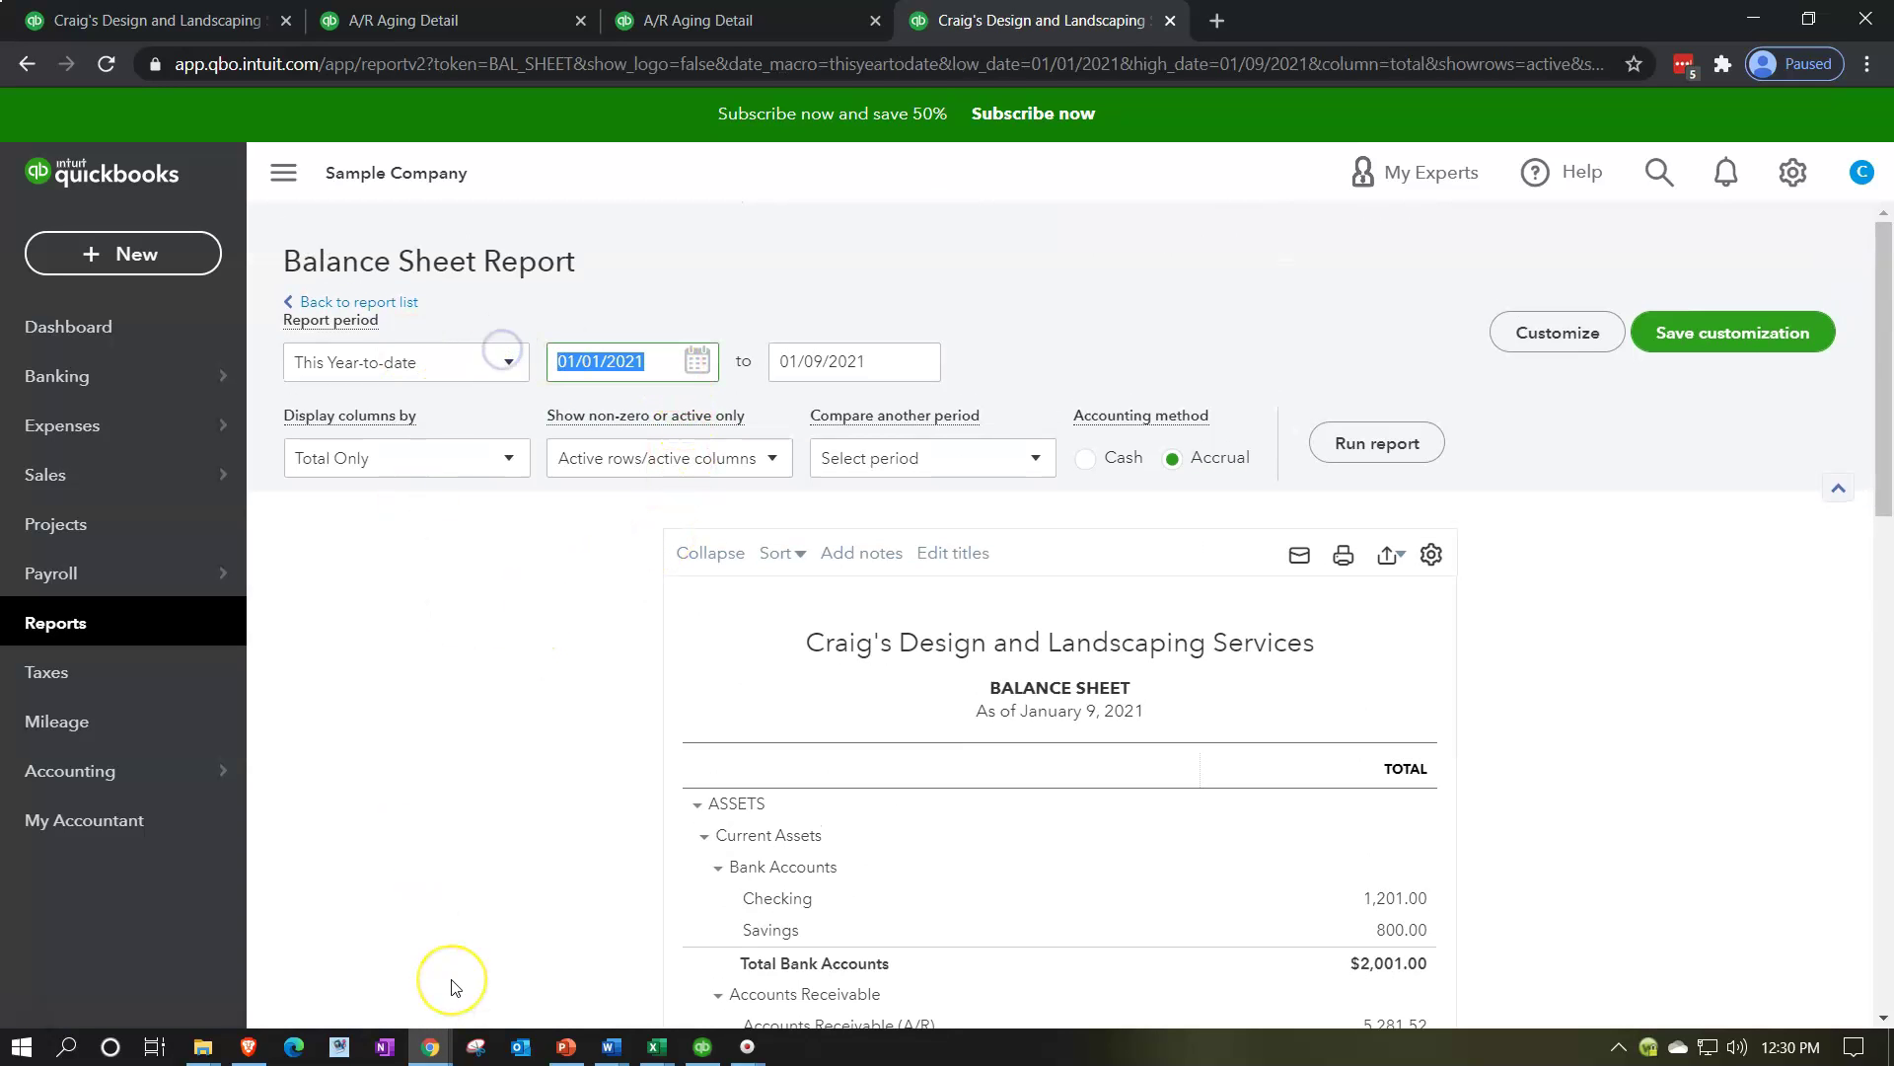
pyautogui.write('01012020')
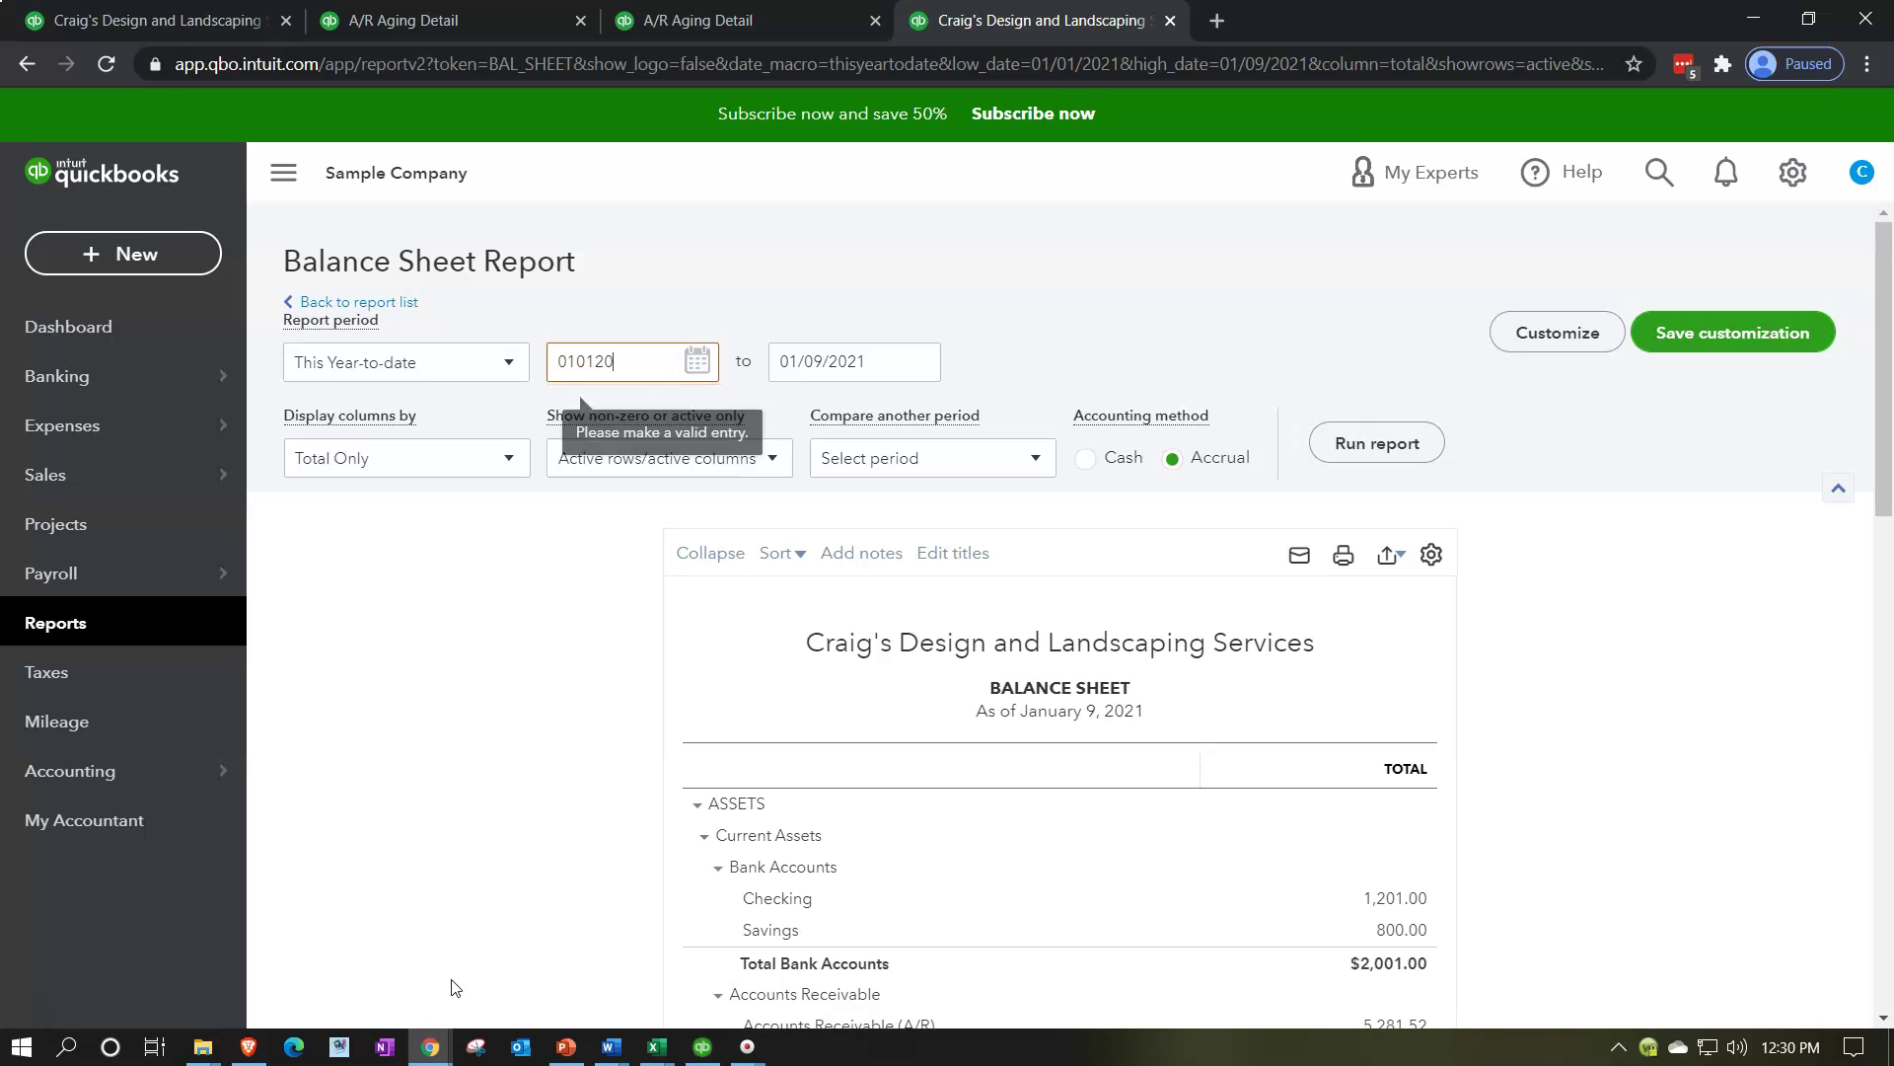
pyautogui.press('Tab')
pyautogui.write('12/31/2020')
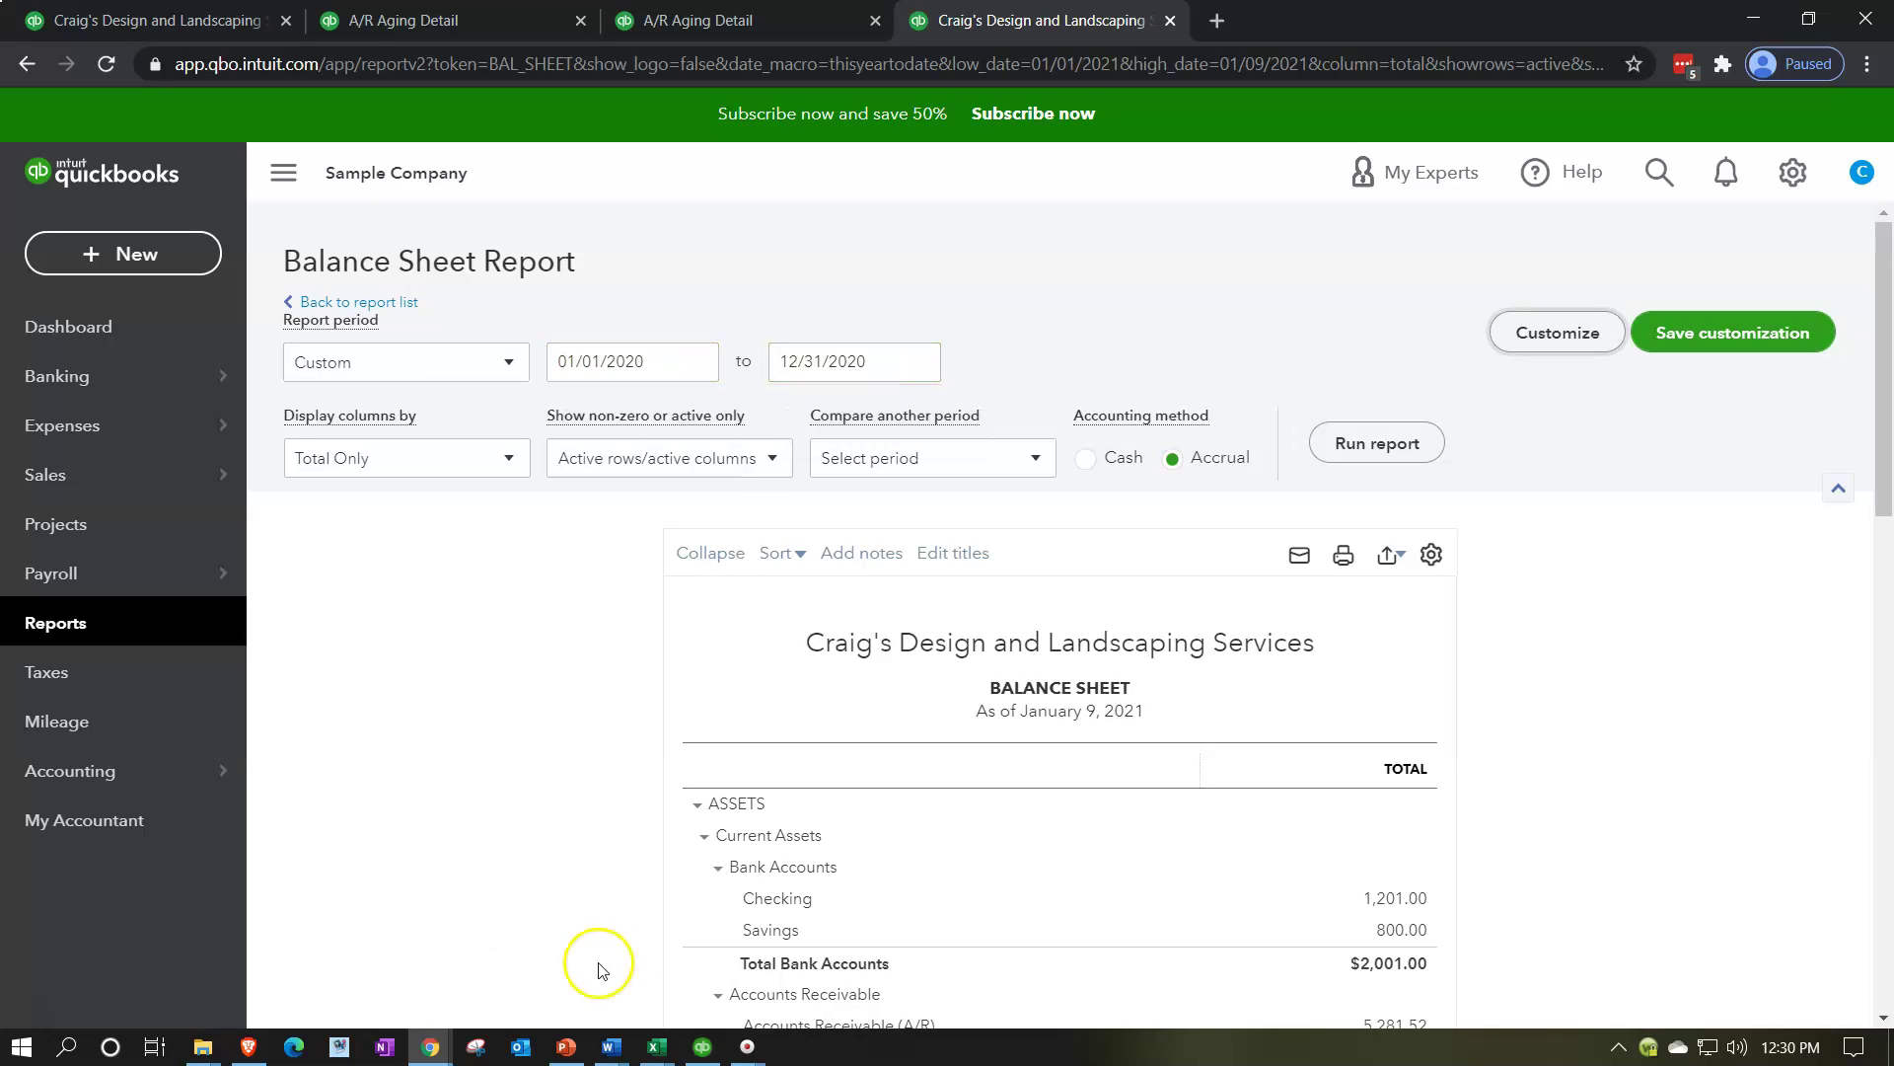
pyautogui.click(1349, 460)
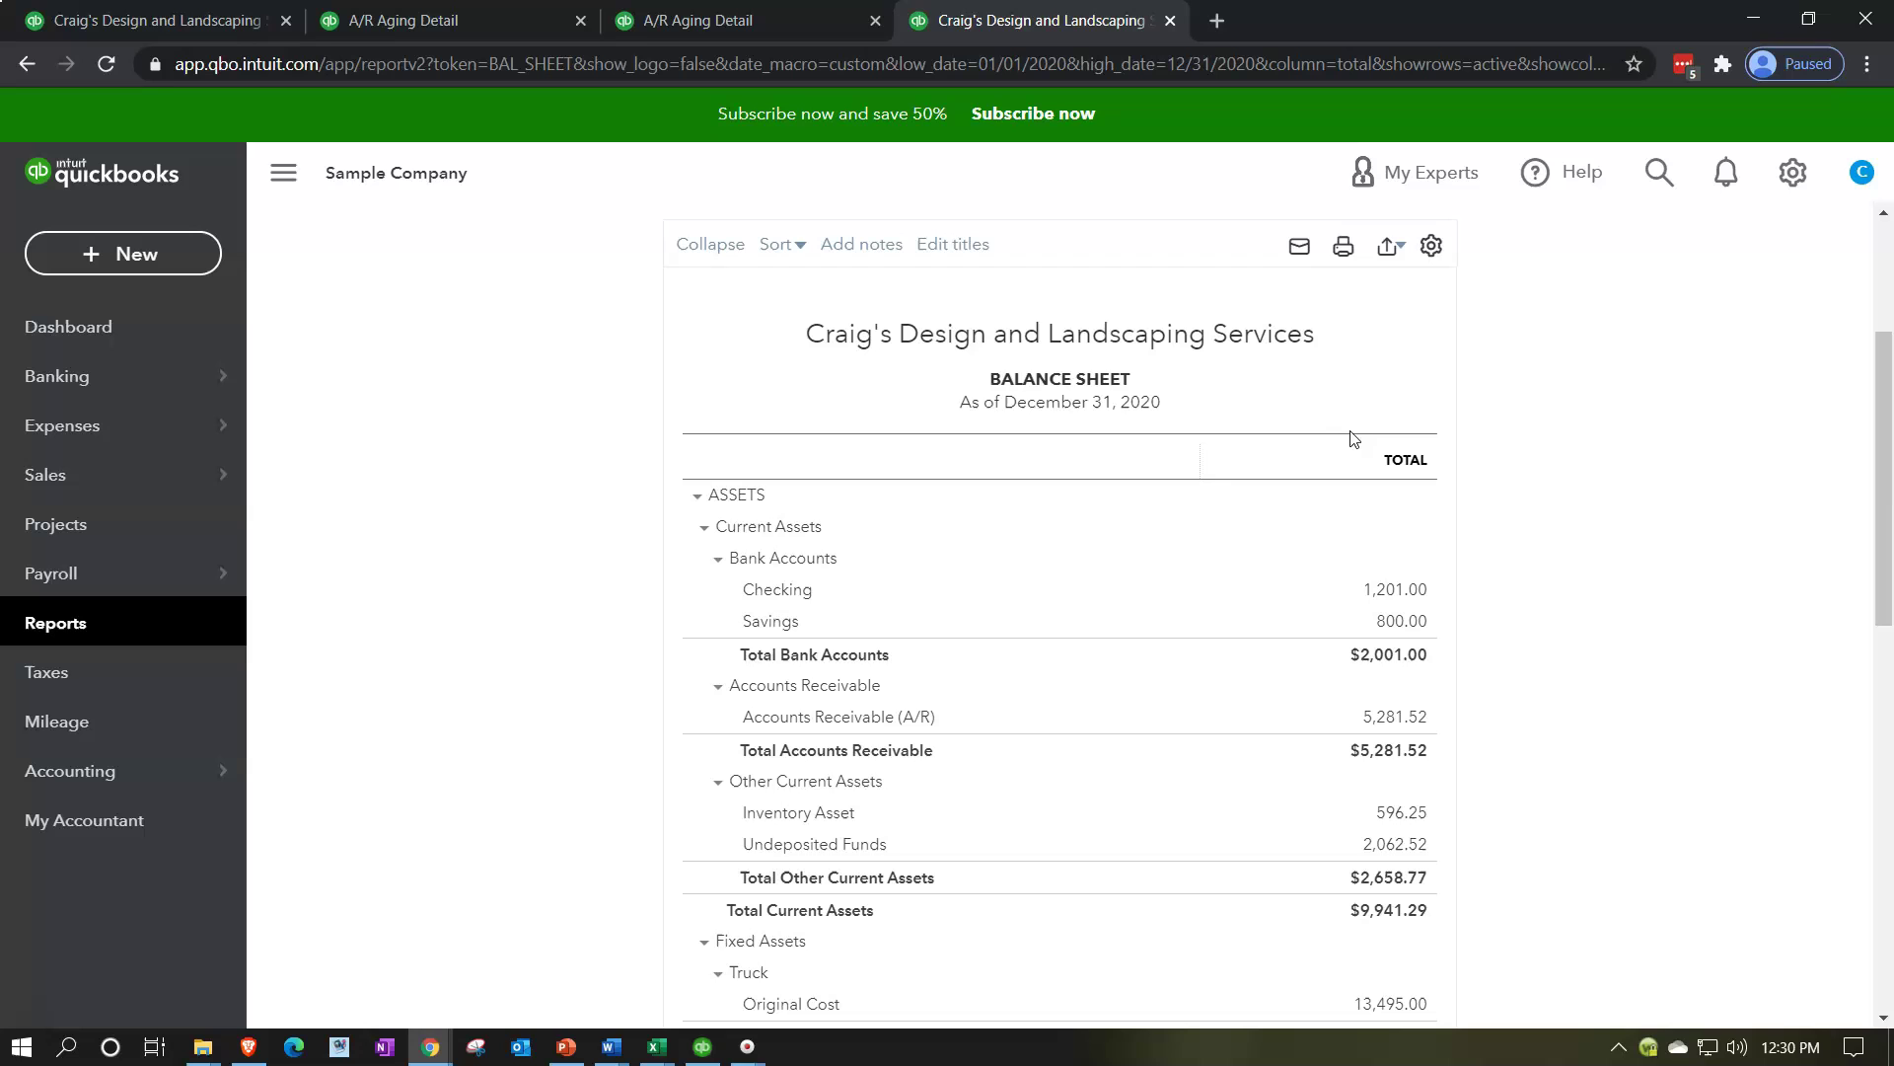
# - Collapse the navigation menu beside the Balance Sheet and enlarge the page display
pyautogui.click(284, 172)
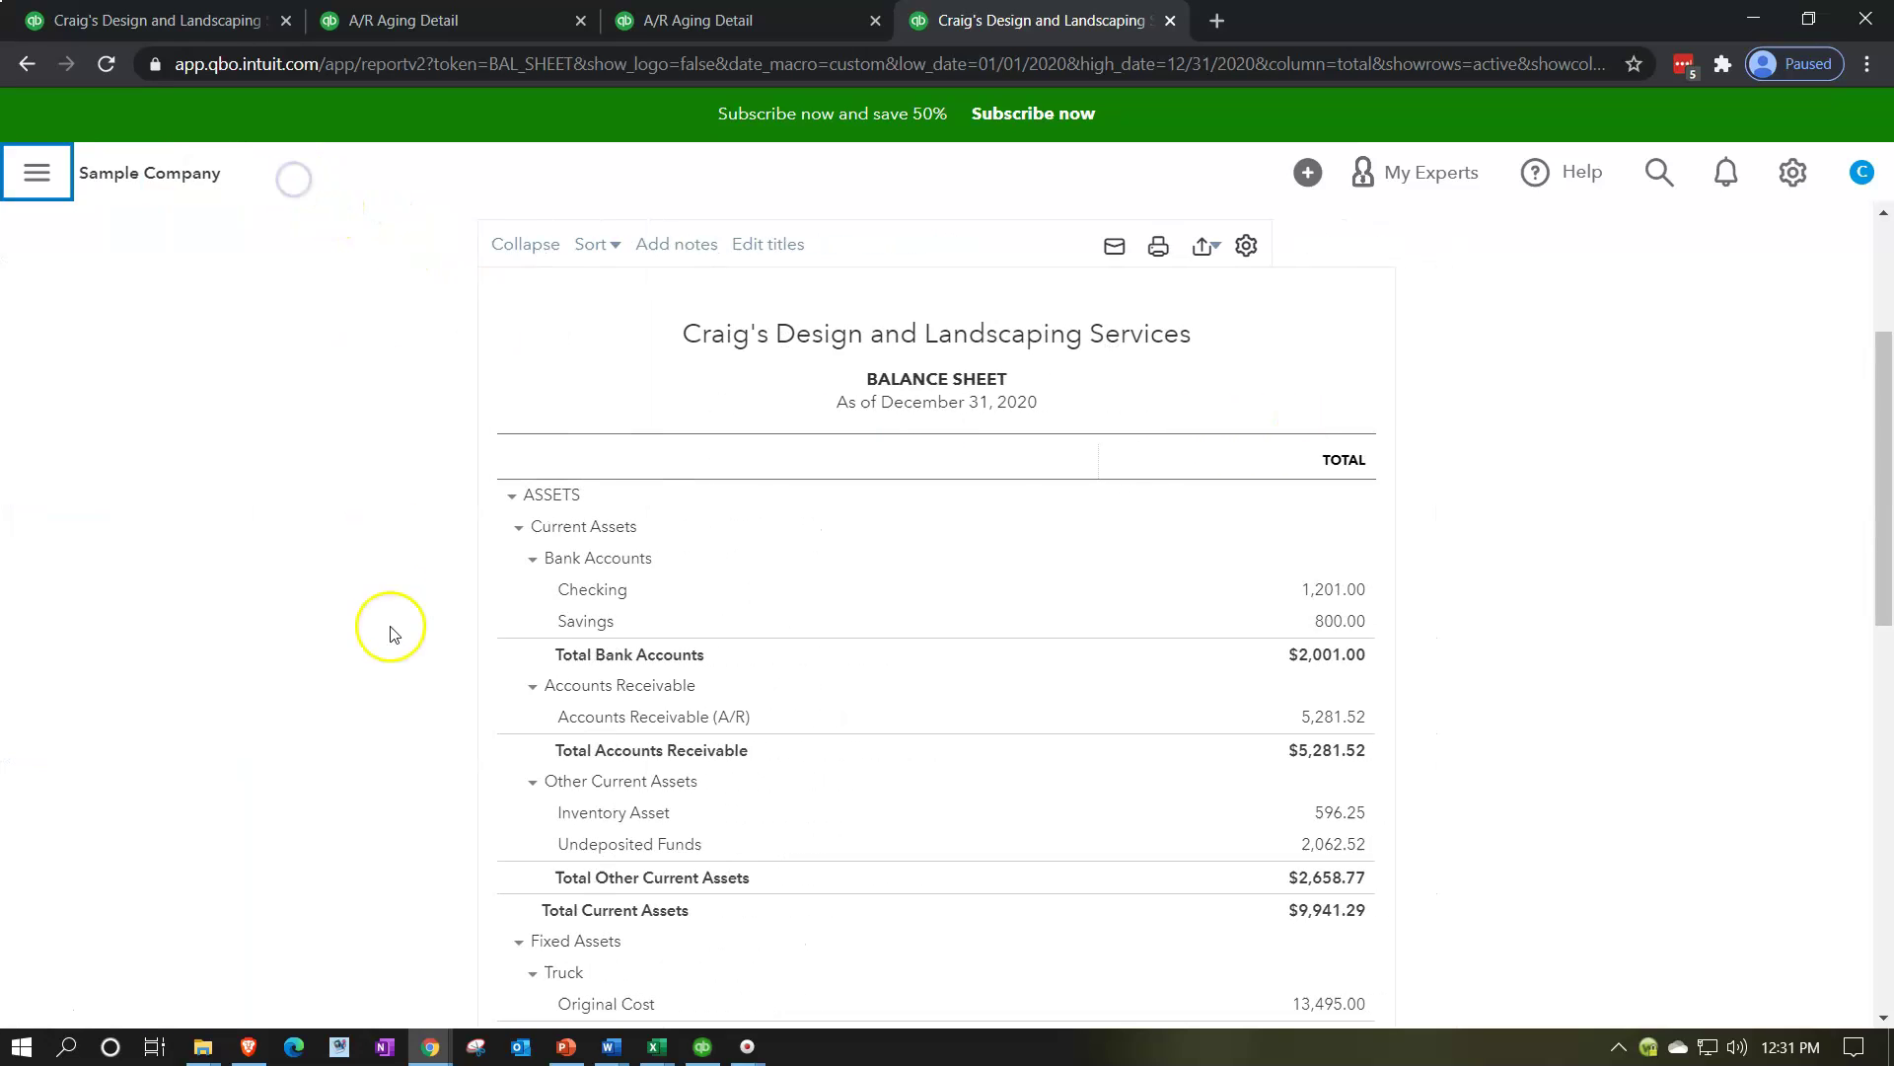
pyautogui.hotkey('ctrl', '+')
pyautogui.hotkey('ctrl', '+')
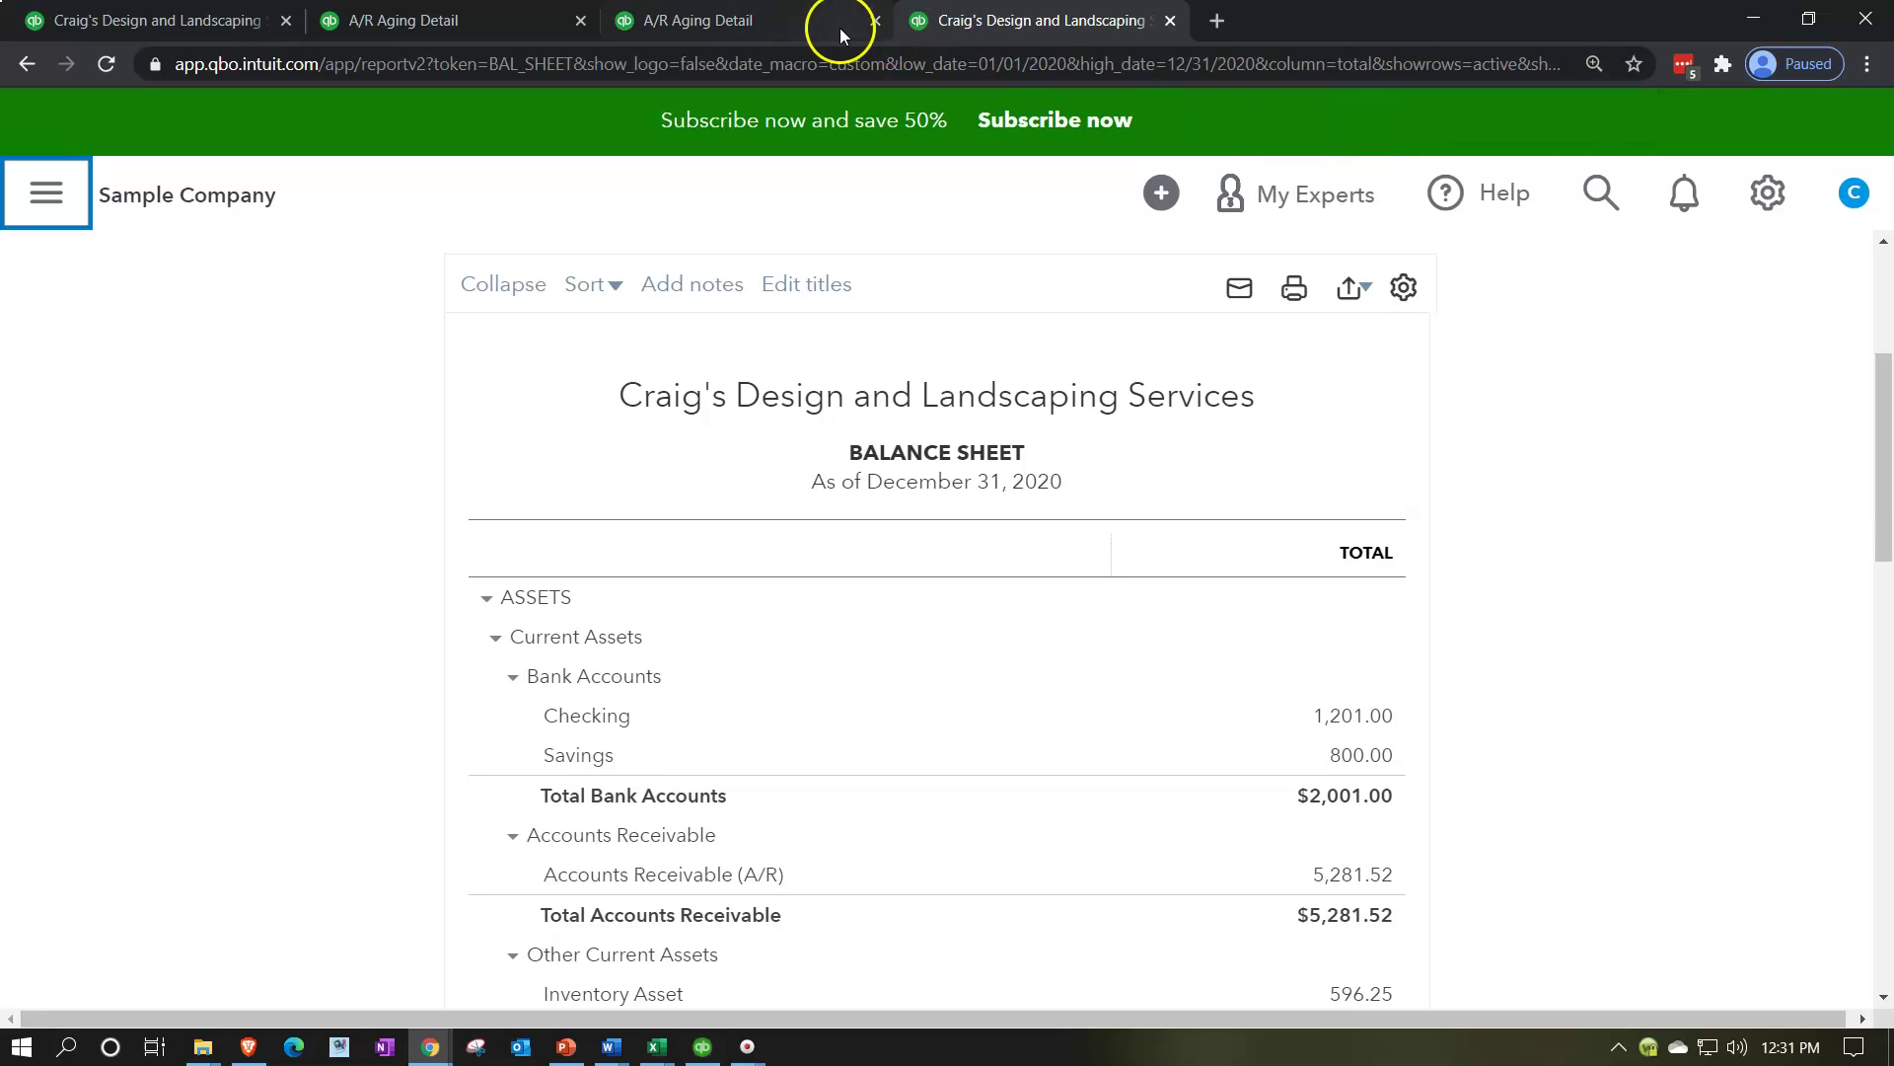
# - Open the Profit and Loss report in the third browser tab and collapse its navigation menu
pyautogui.click(807, 27)
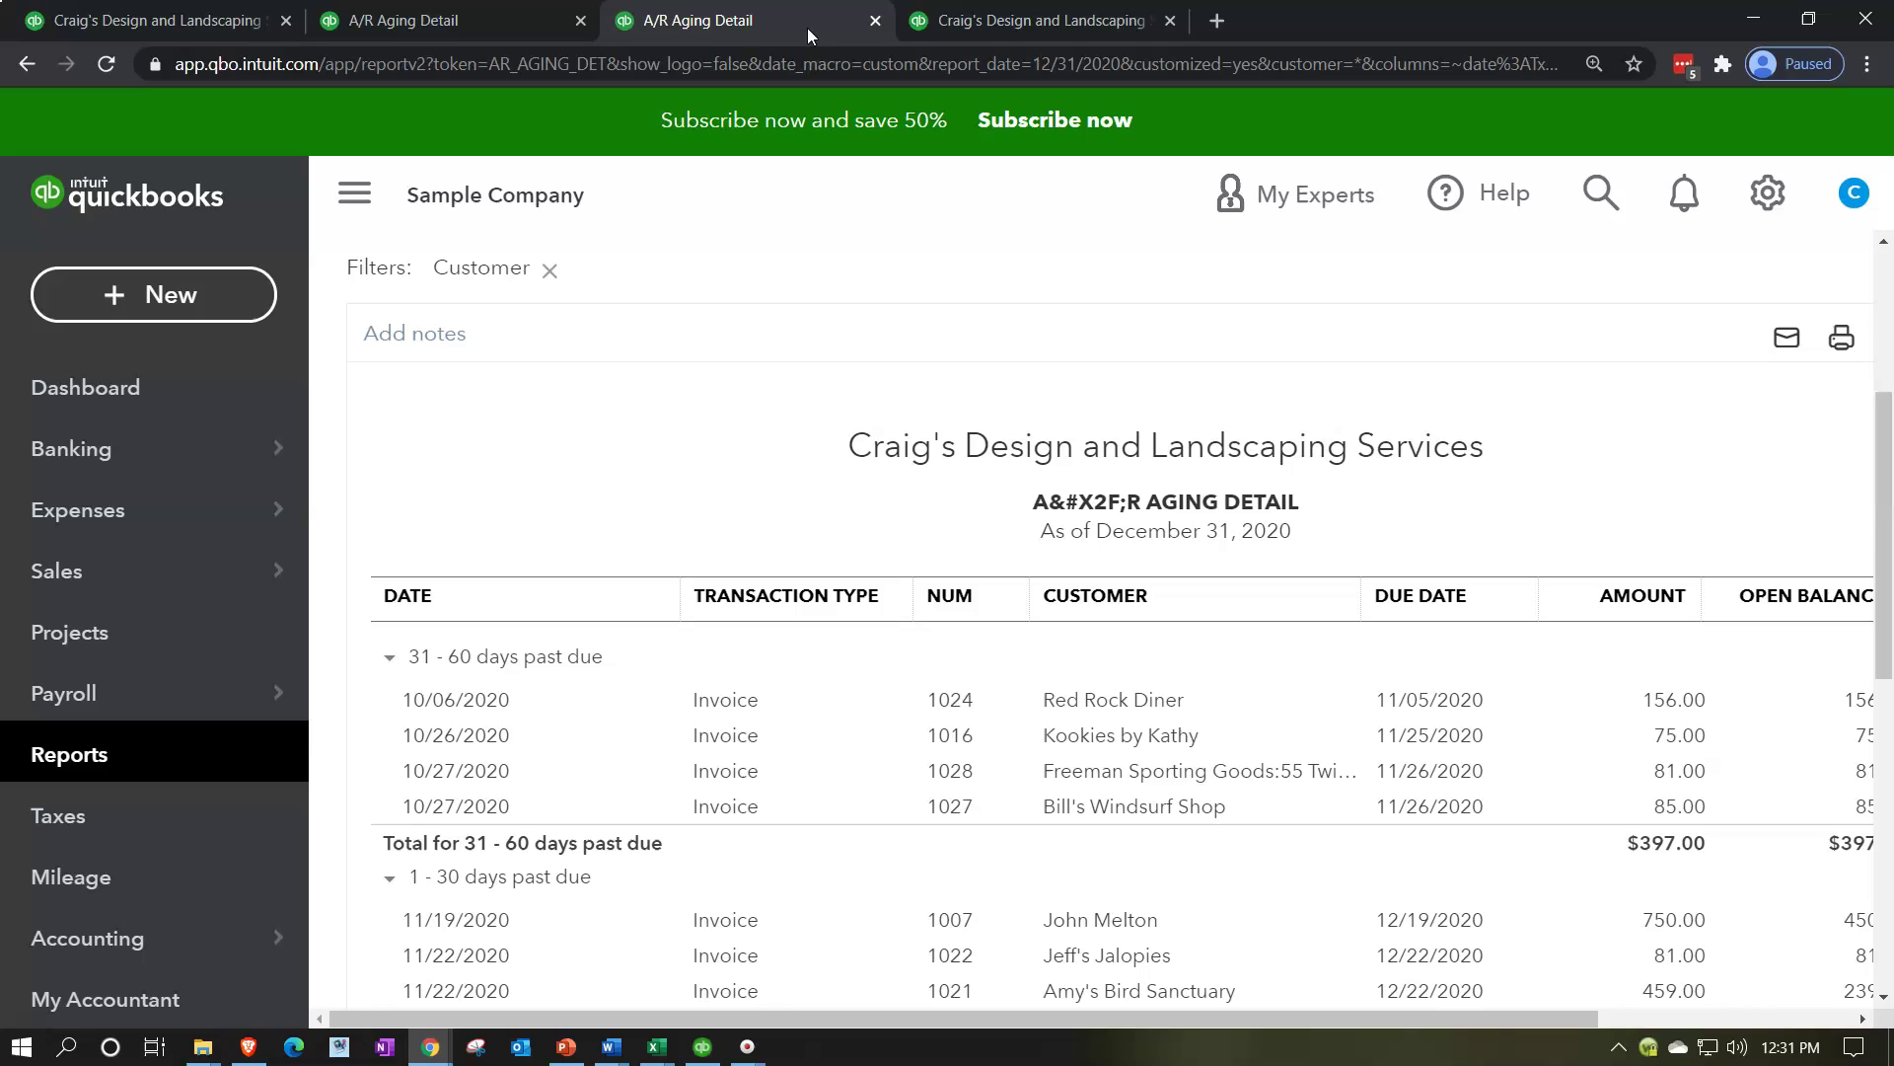
pyautogui.click(140, 773)
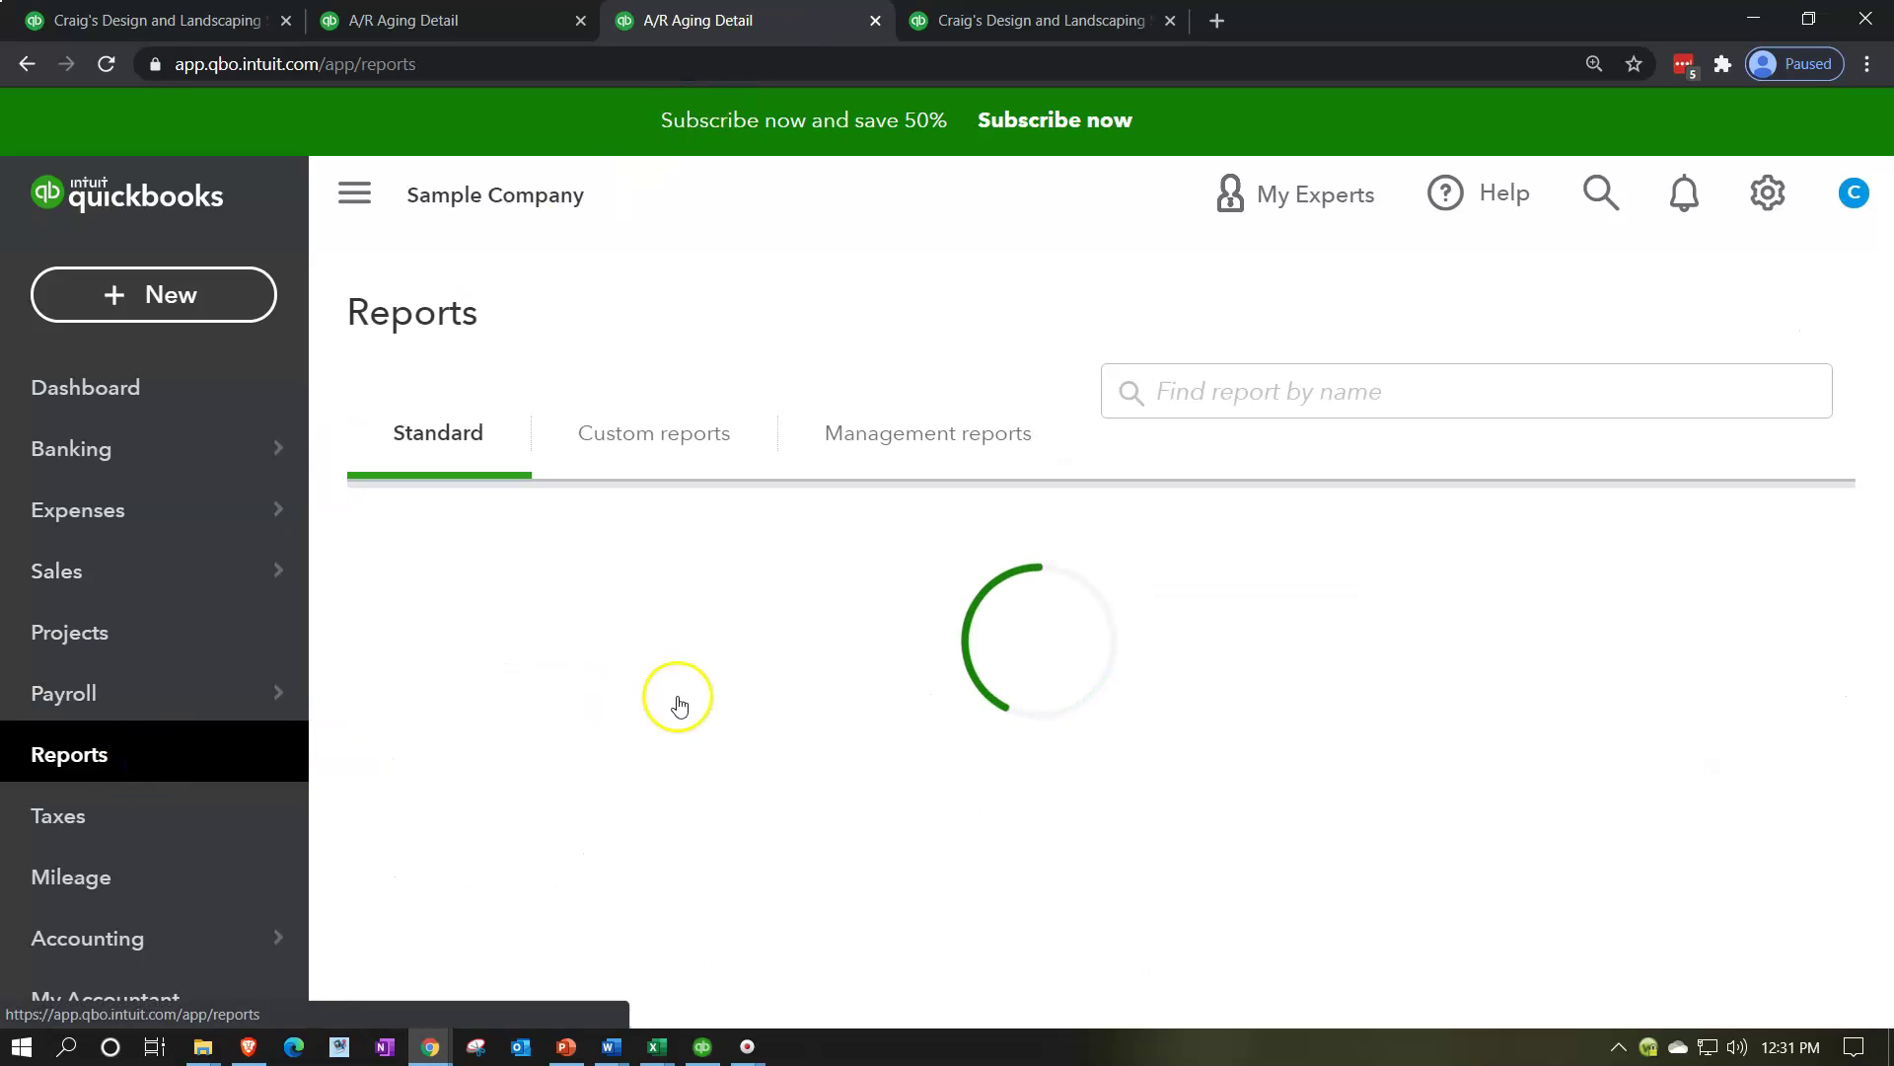
pyautogui.click(573, 795)
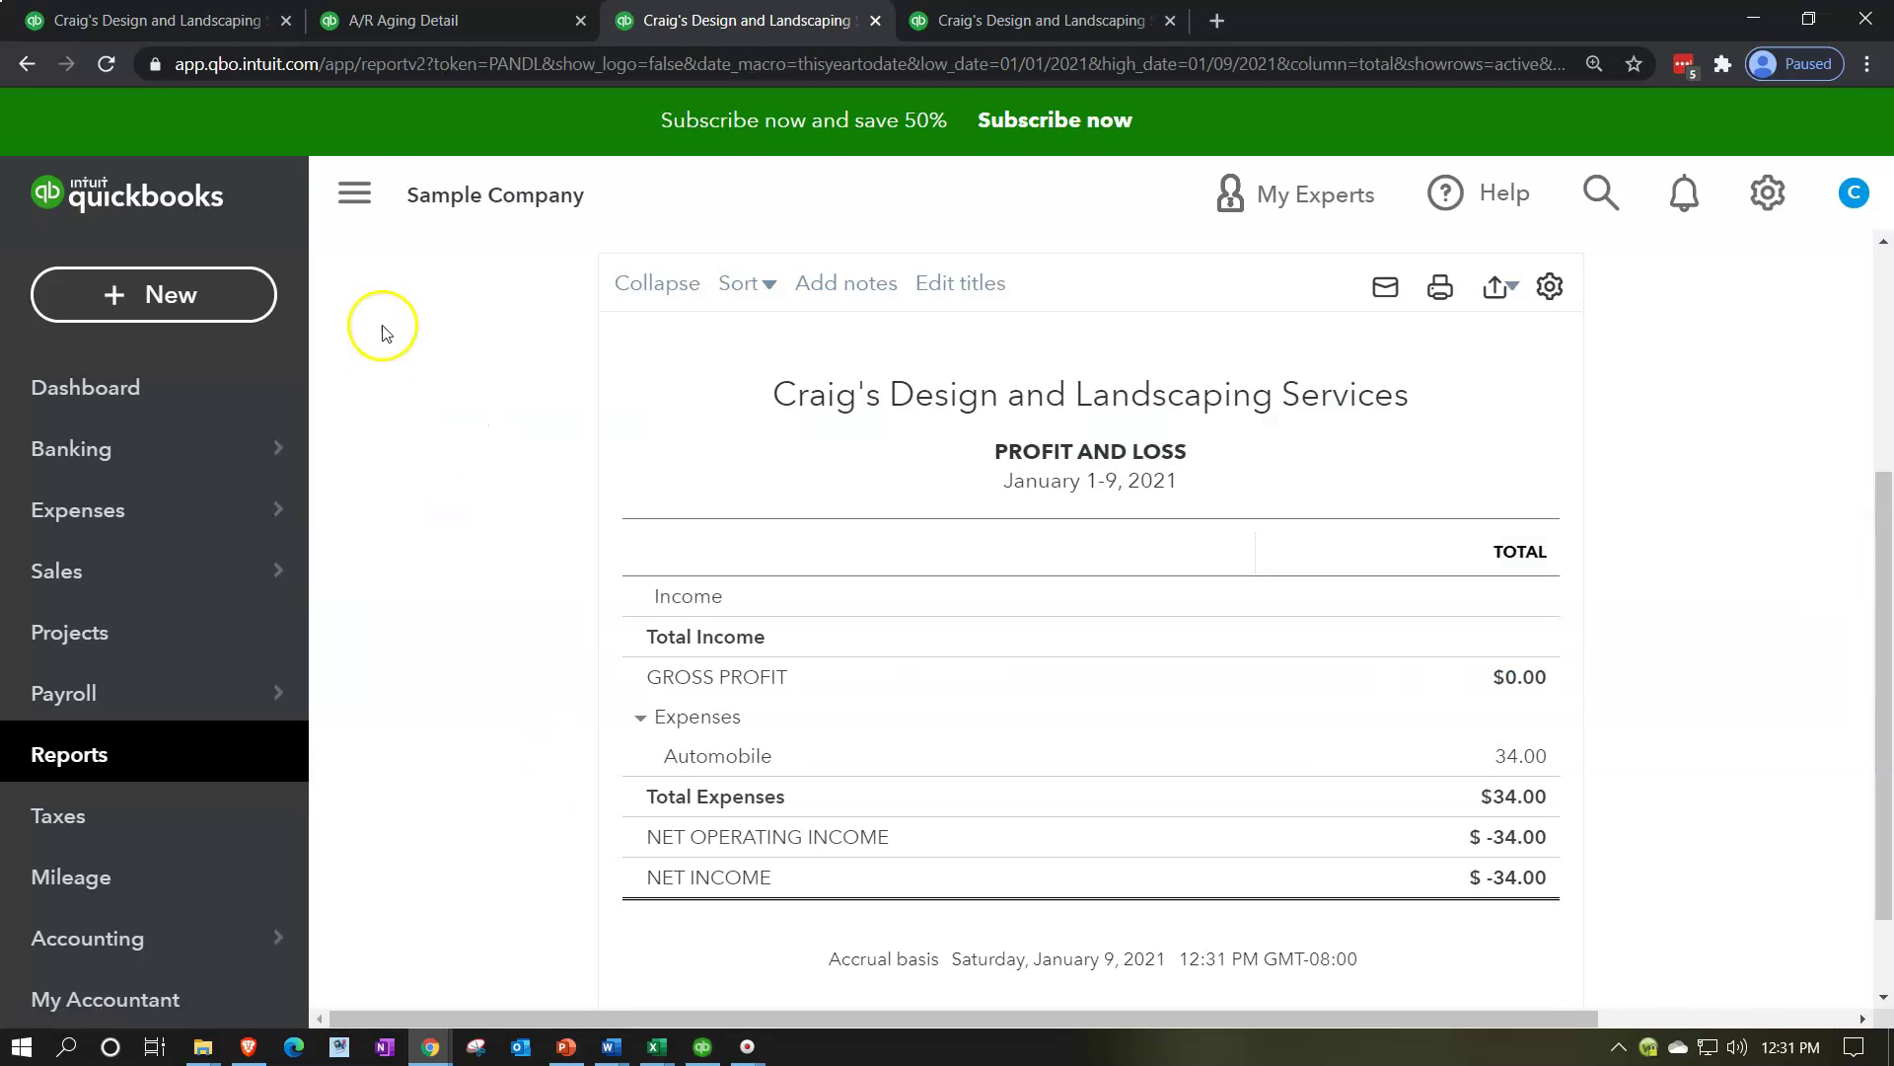
pyautogui.click(354, 194)
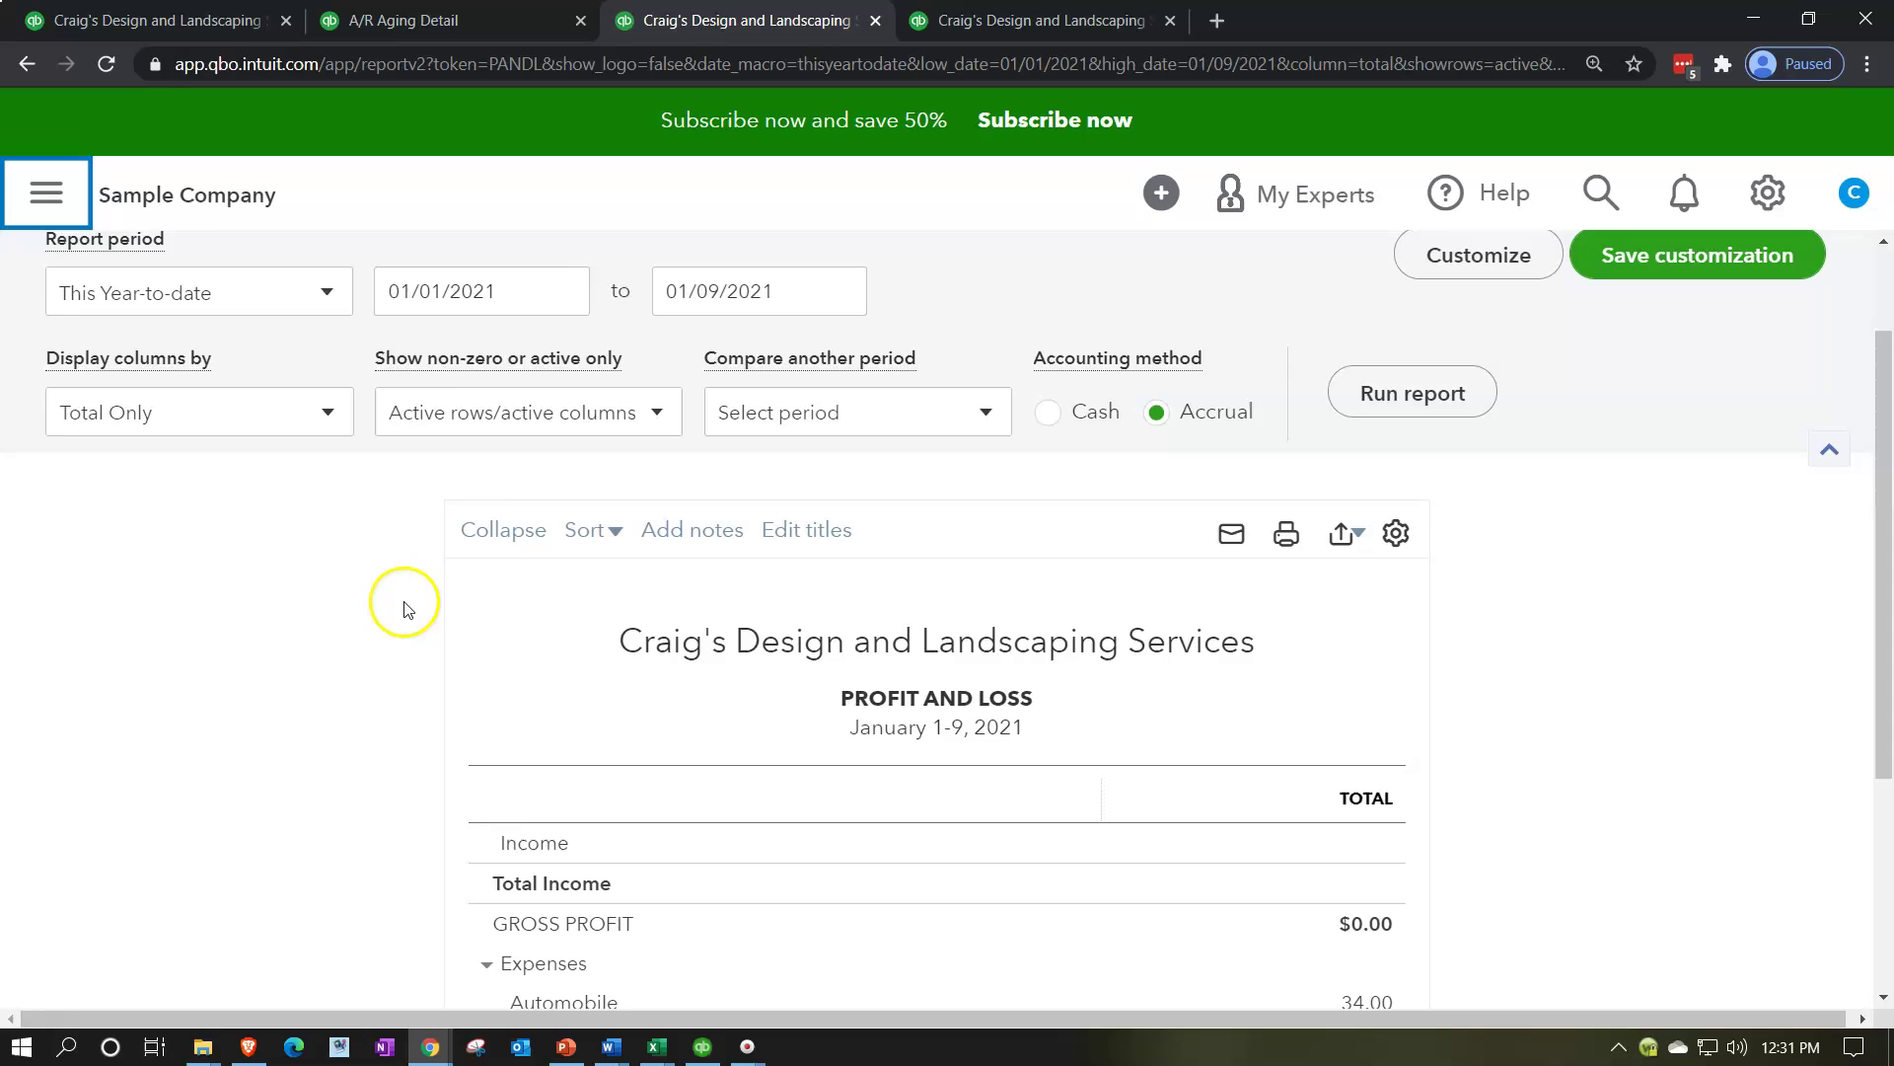
# - Run the Profit and Loss report for the period 01/01/2020 to 12/31/2020
pyautogui.click(523, 417)
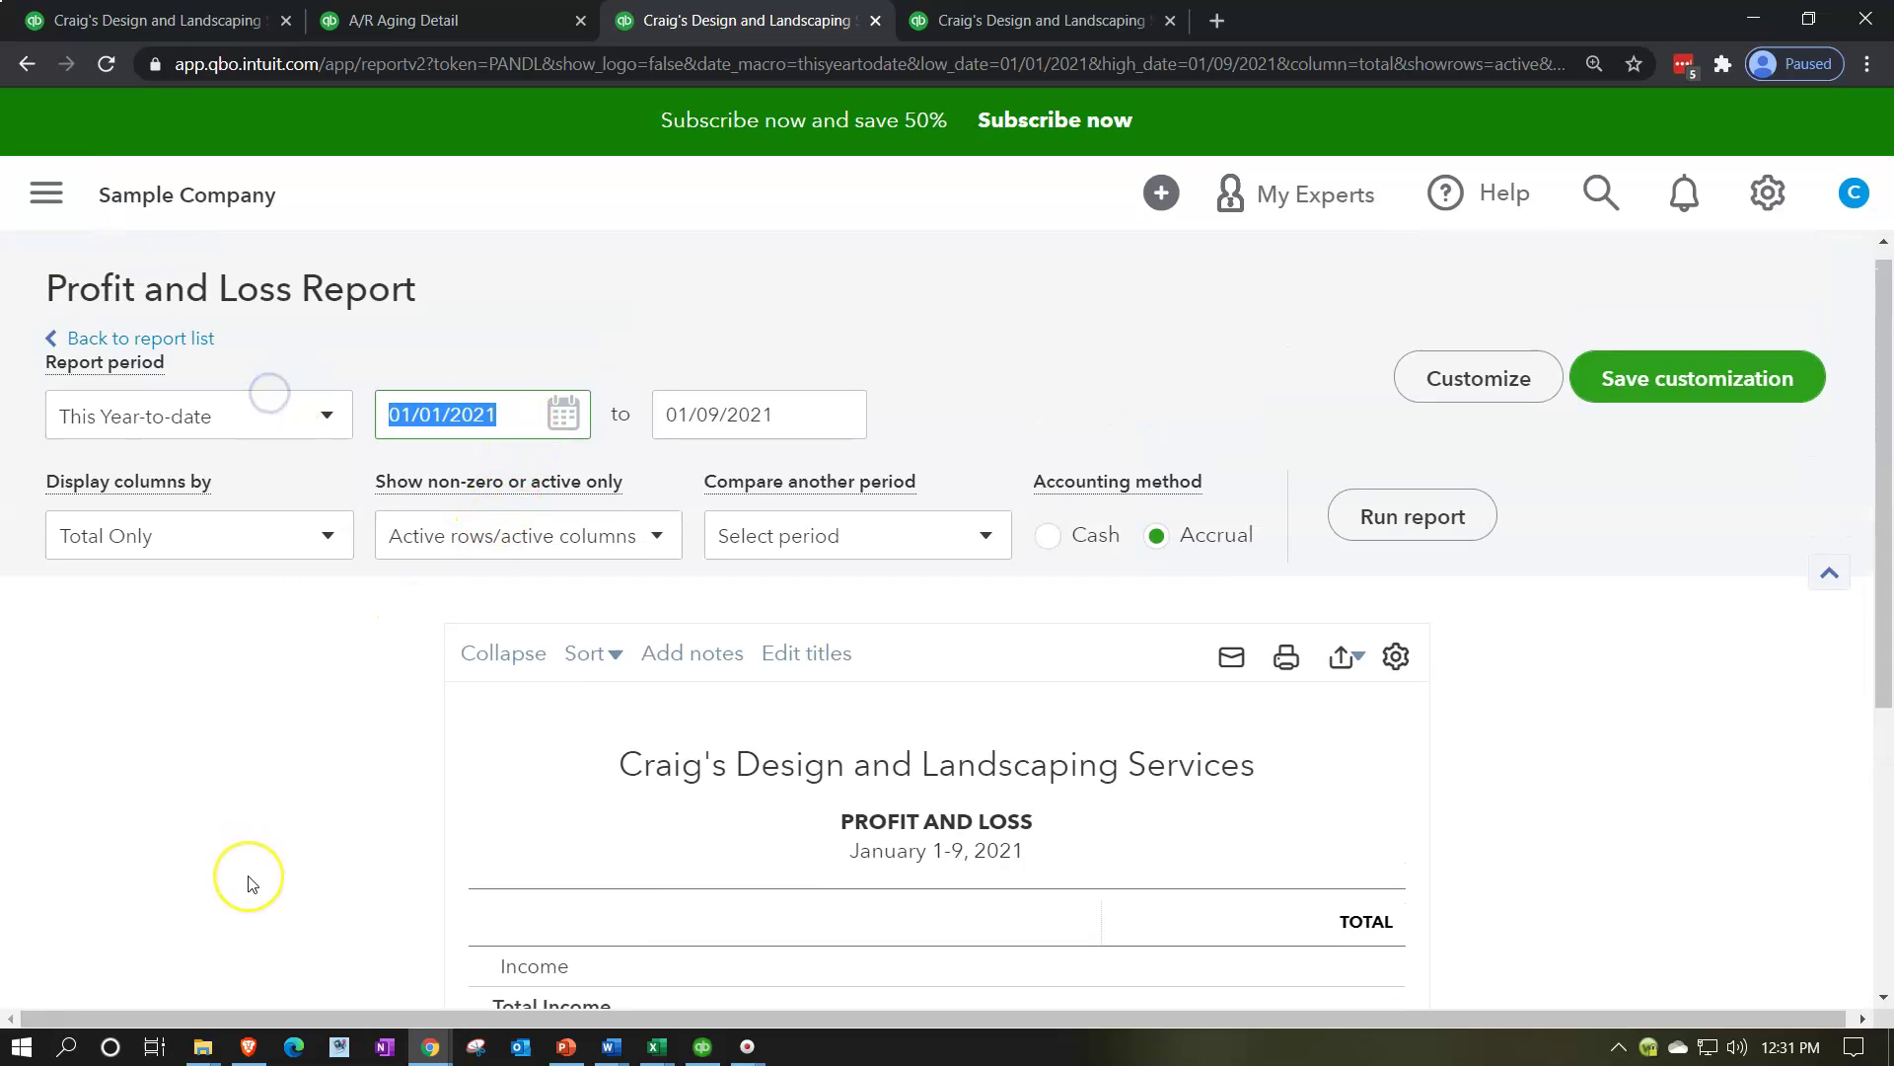
pyautogui.write('01/01/2020')
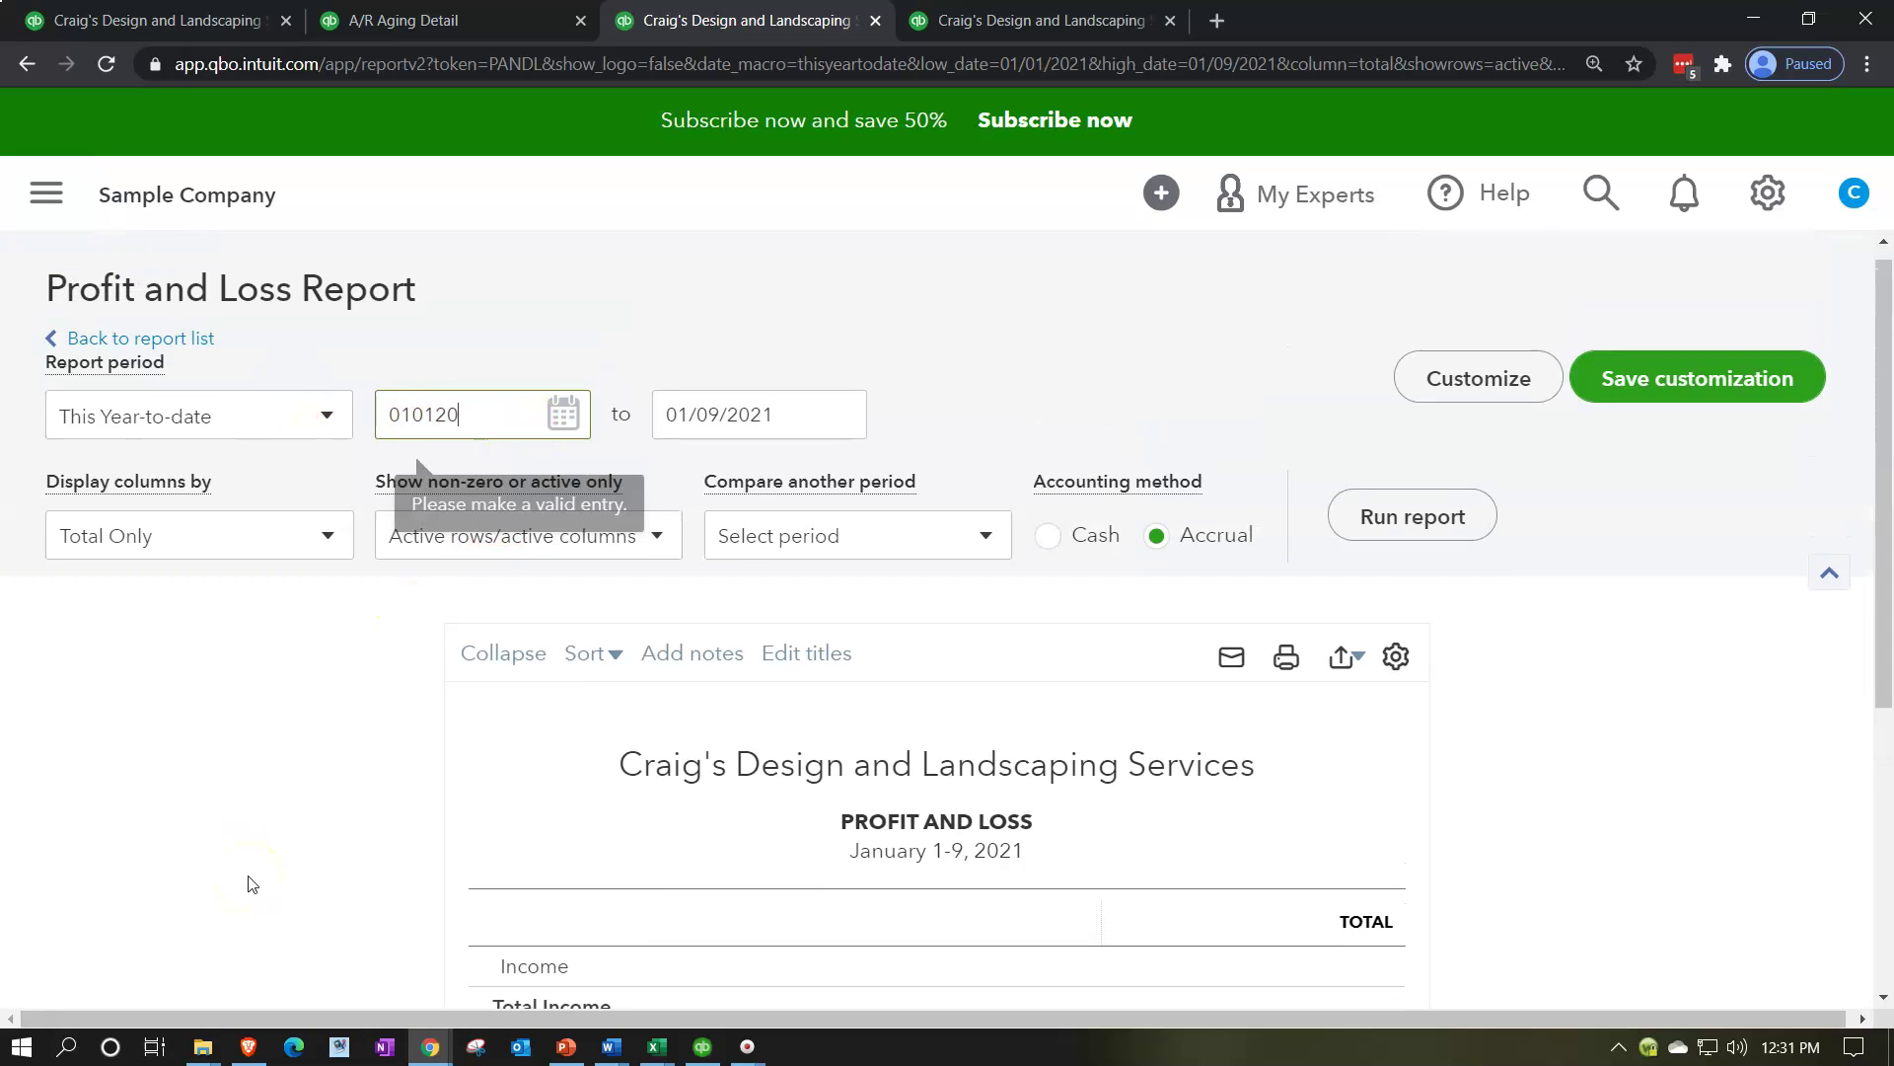
pyautogui.press('Tab')
pyautogui.write('12/31/2020')
pyautogui.press('Tab')
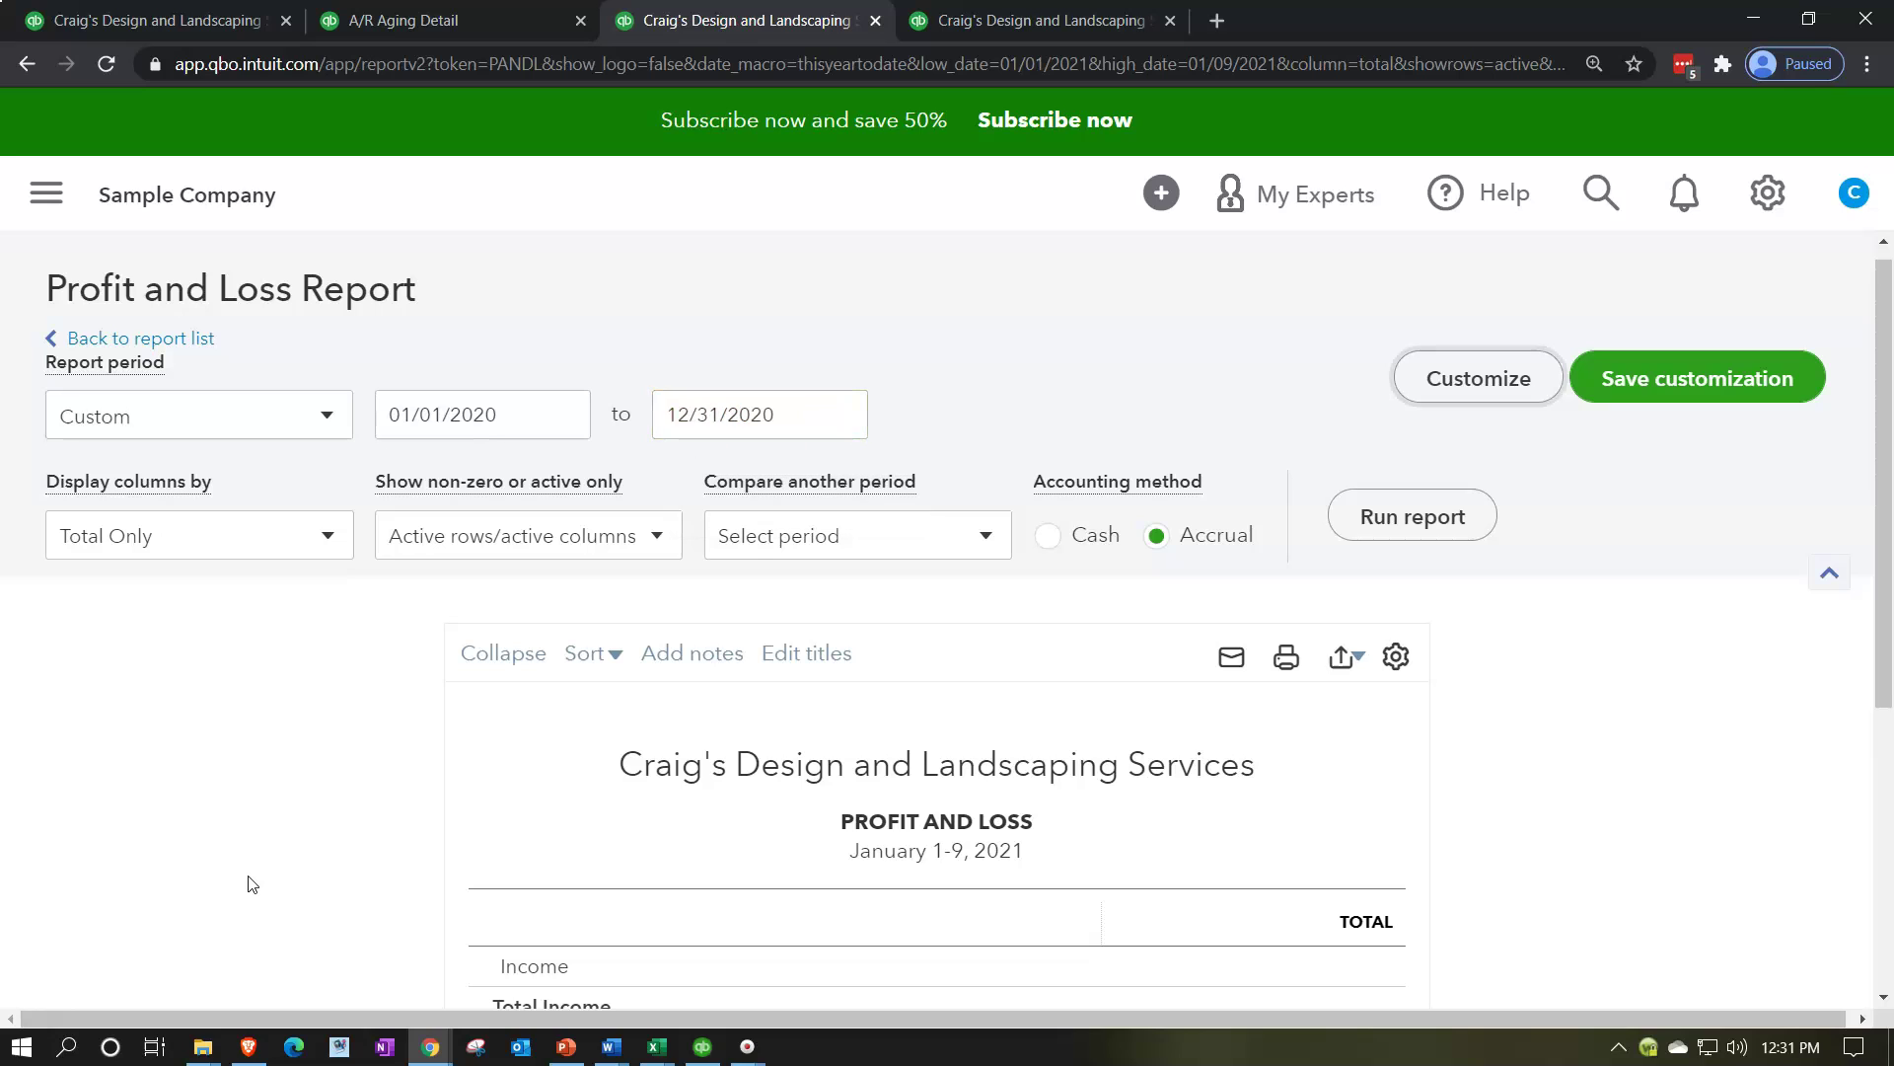
pyautogui.click(1387, 515)
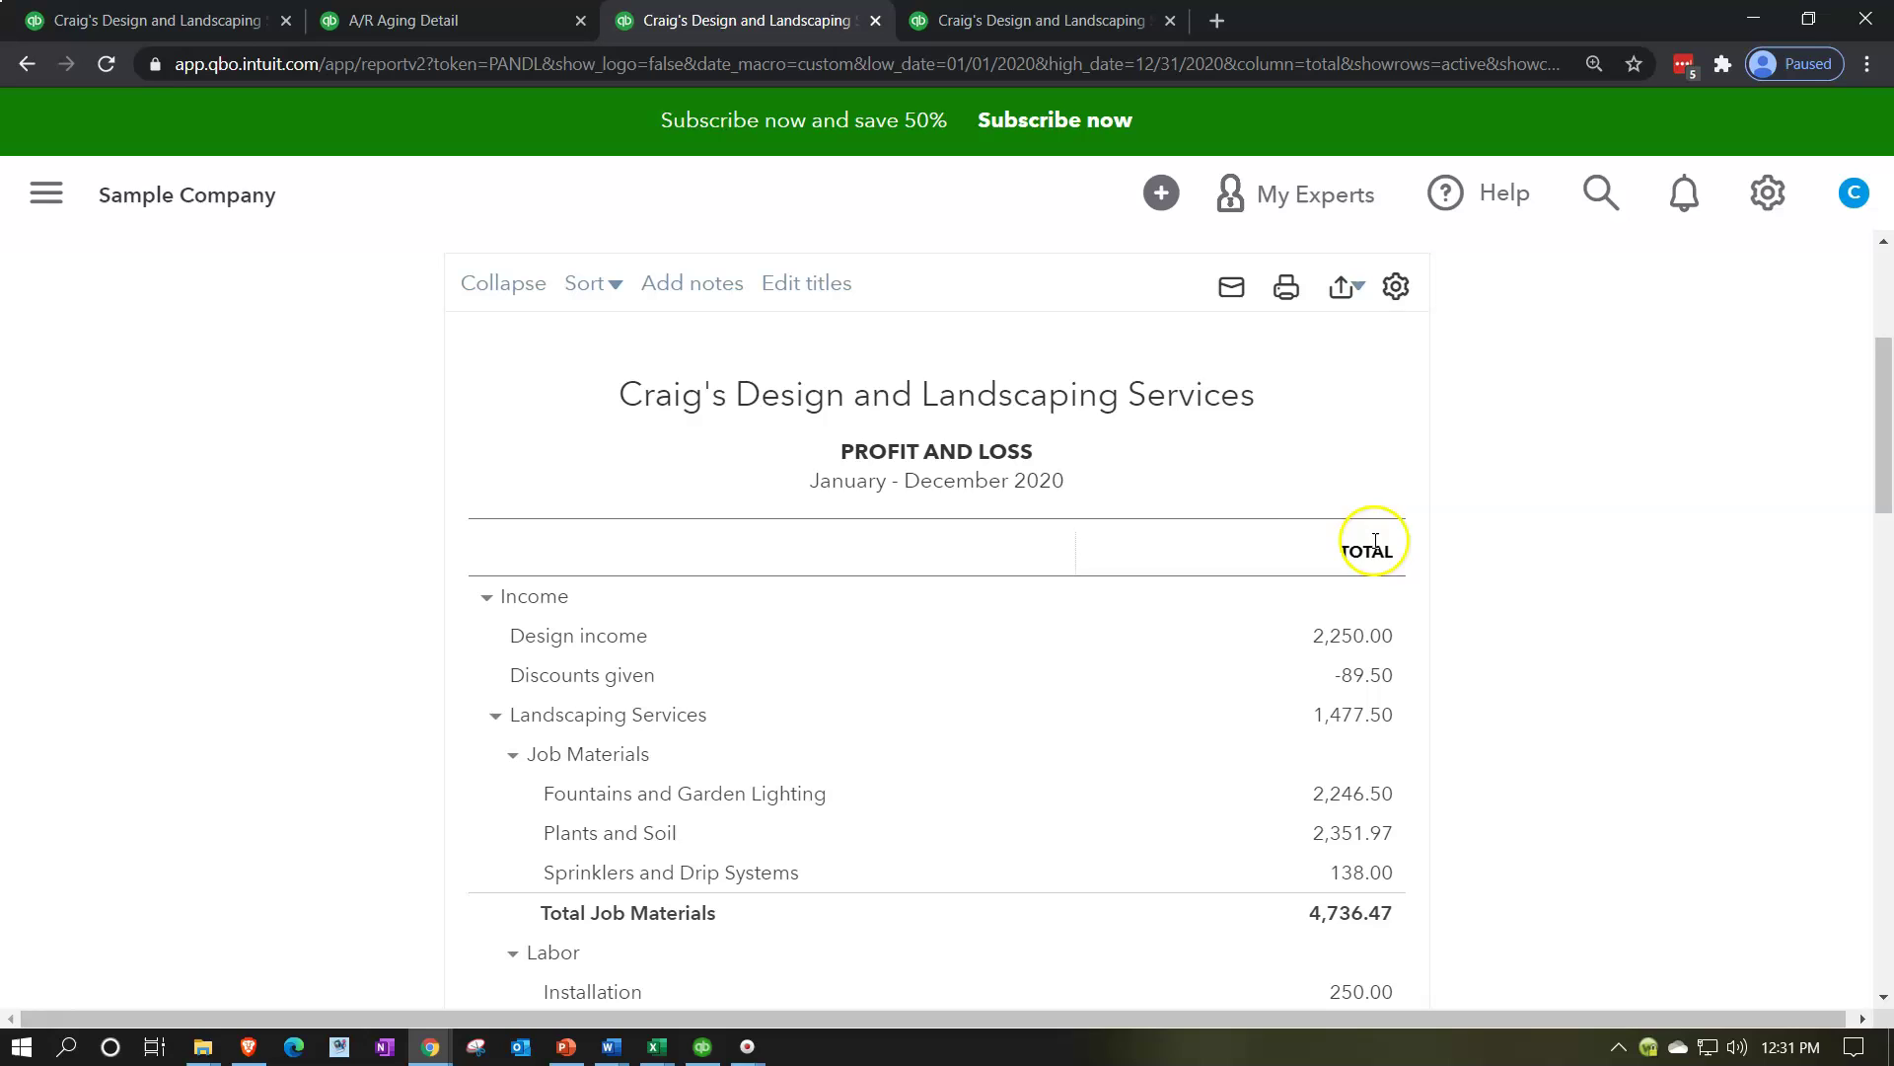
# - Collapse the navigation menu beside the A/R Aging Detail report in the second browser tab
pyautogui.click(456, 20)
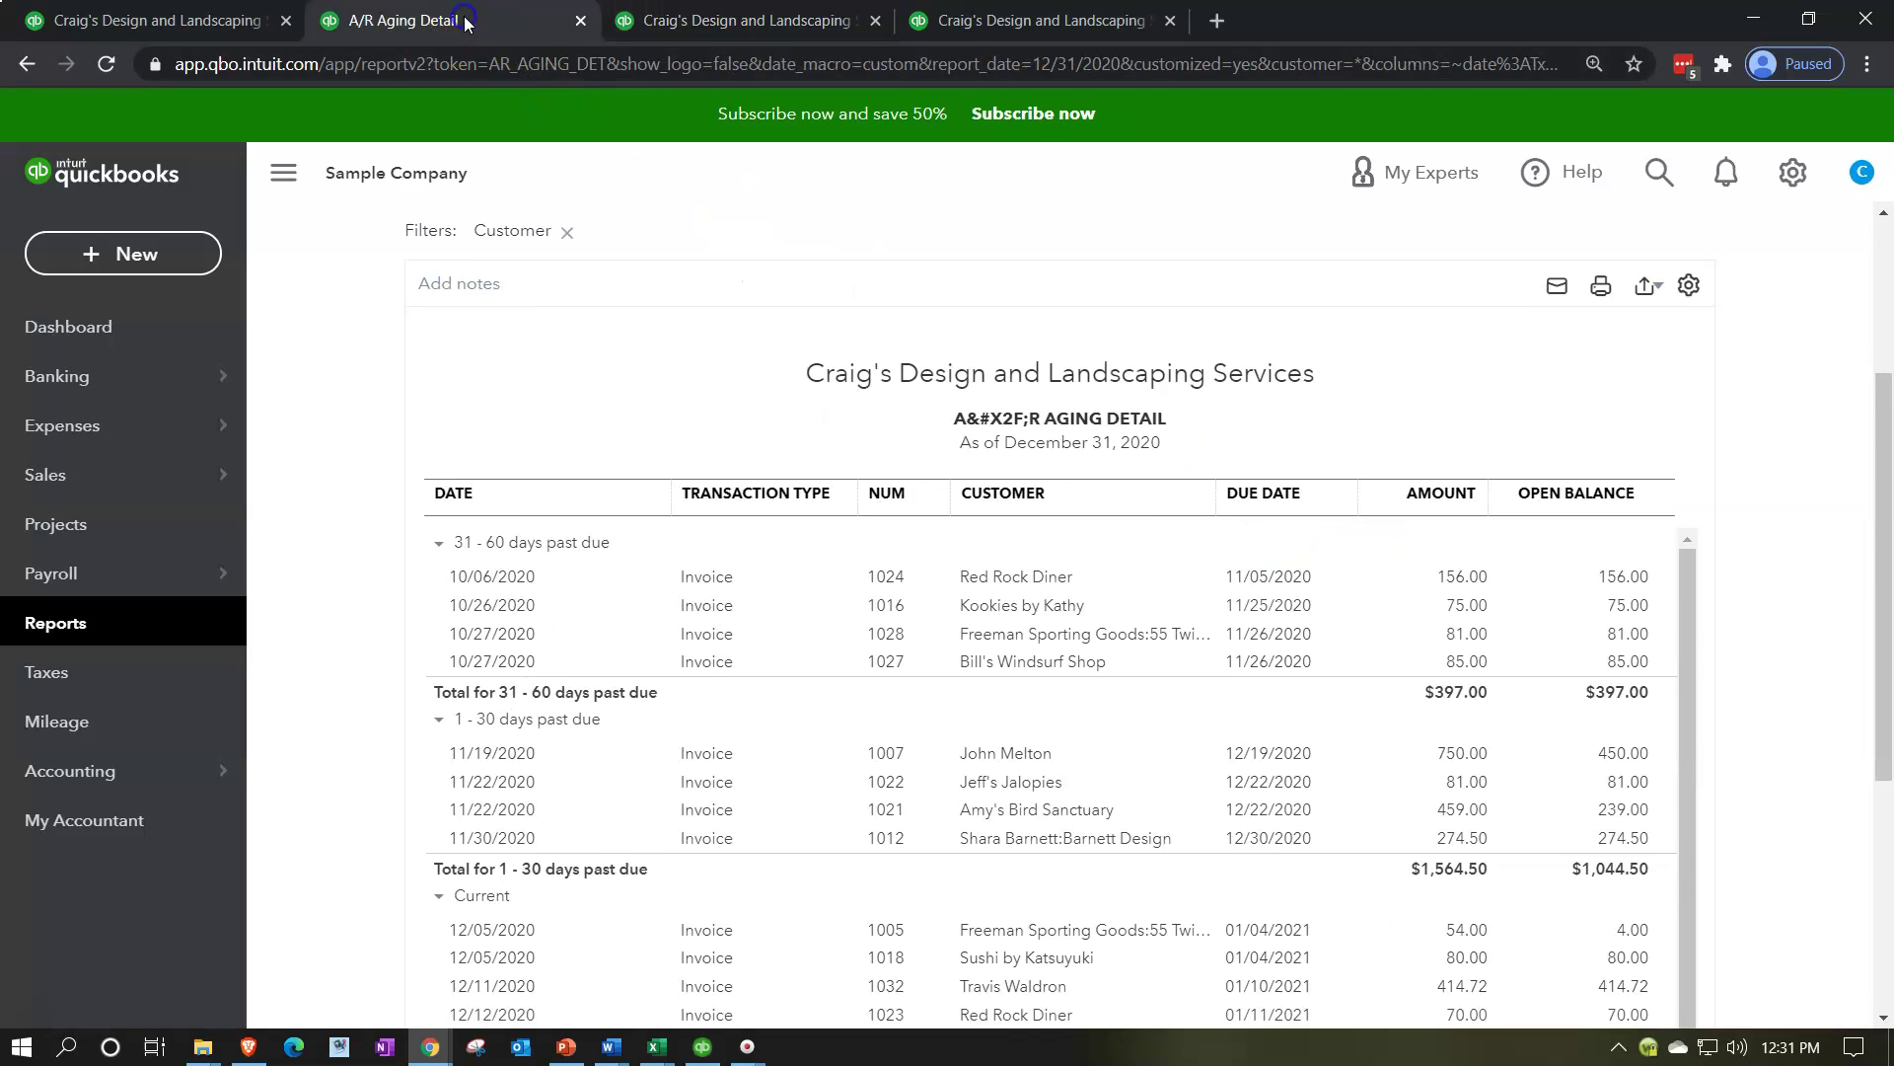
pyautogui.click(386, 192)
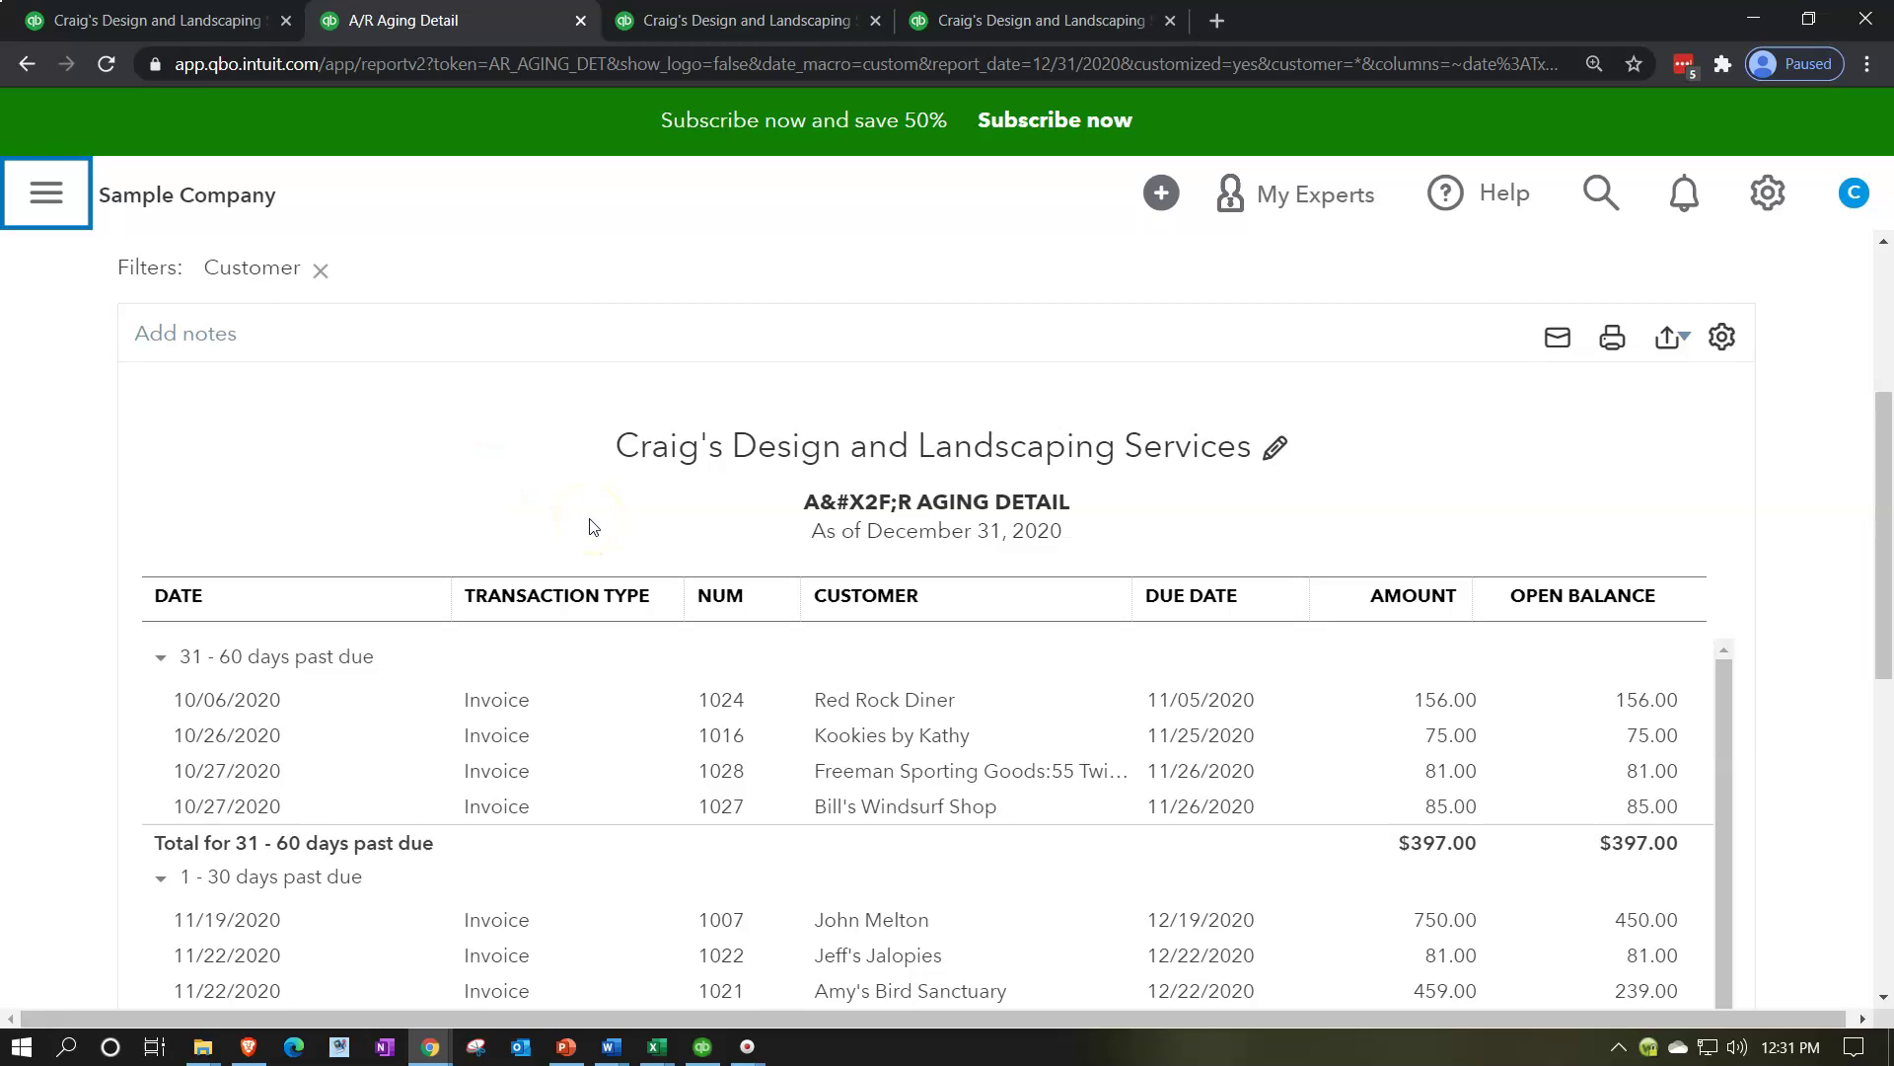
# - Open the Accounts receivable aging summary from the Who owes you reports in the first browser tab
pyautogui.click(185, 22)
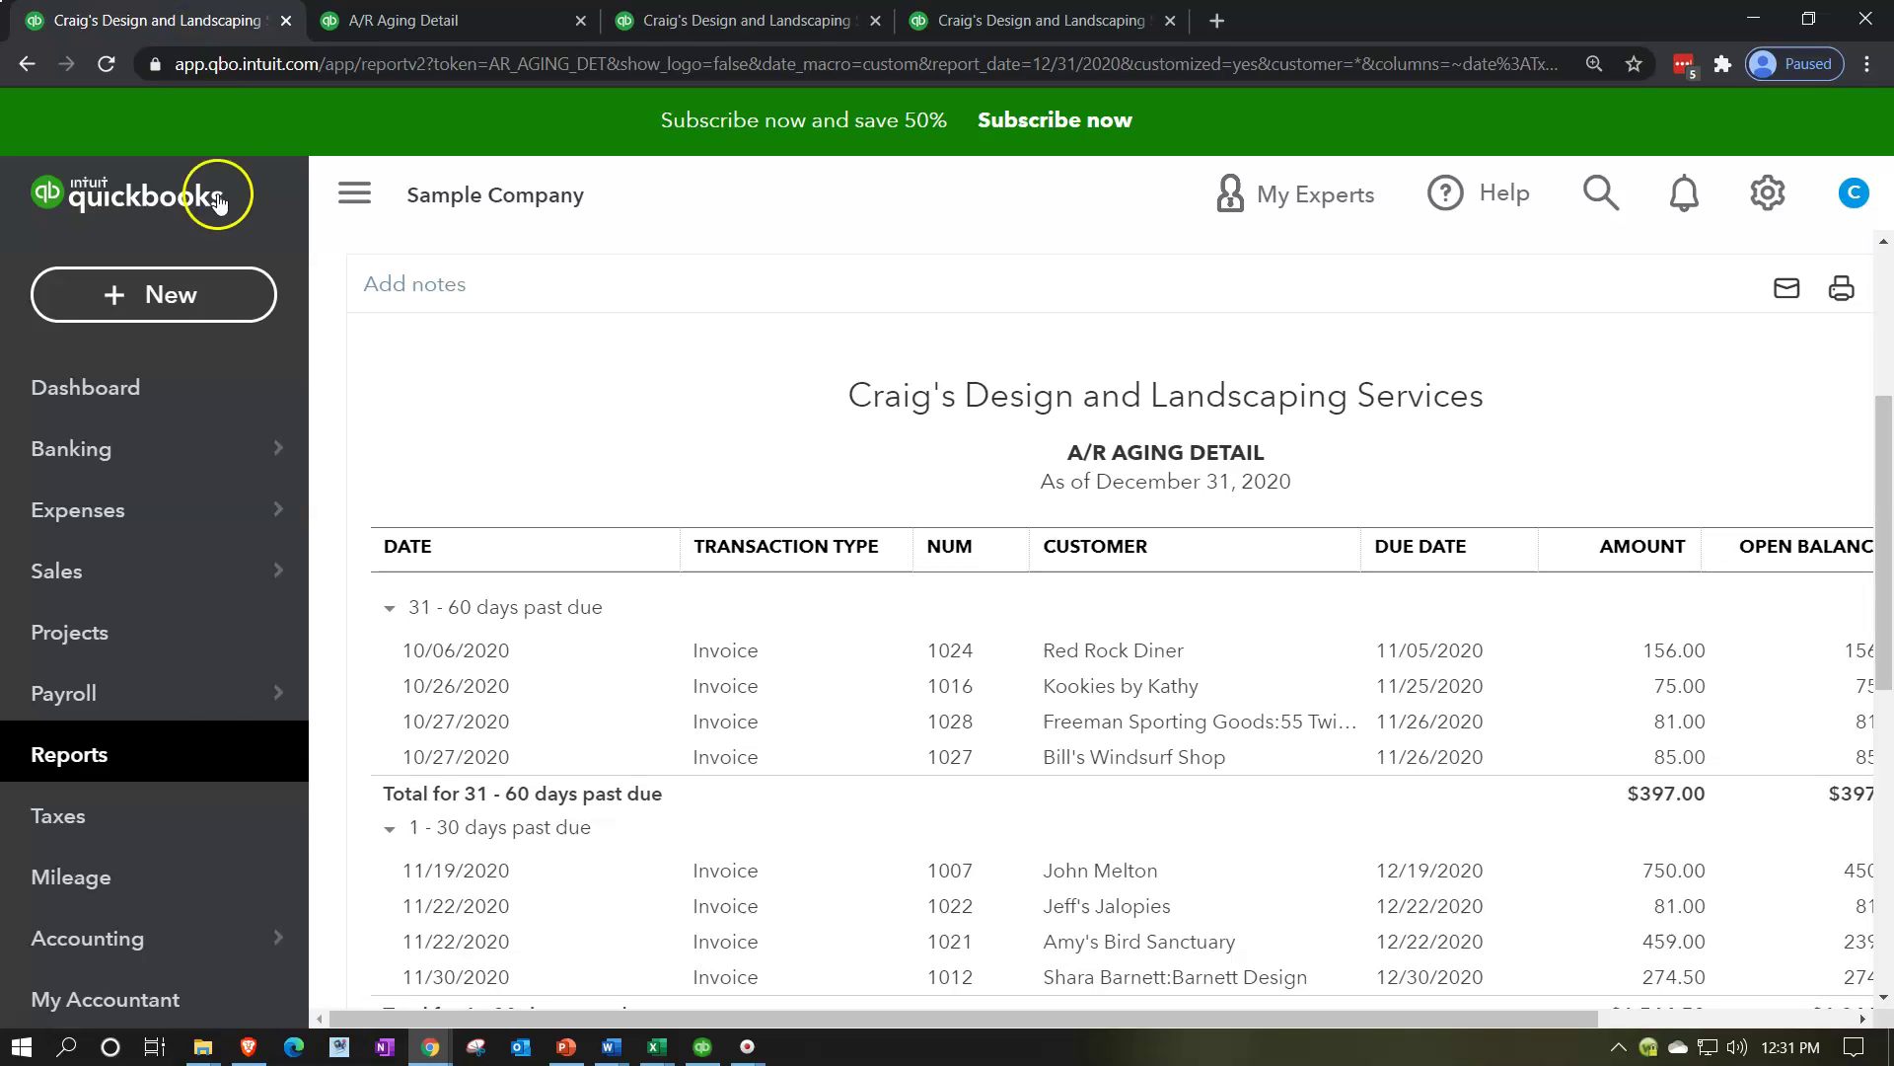
pyautogui.click(122, 775)
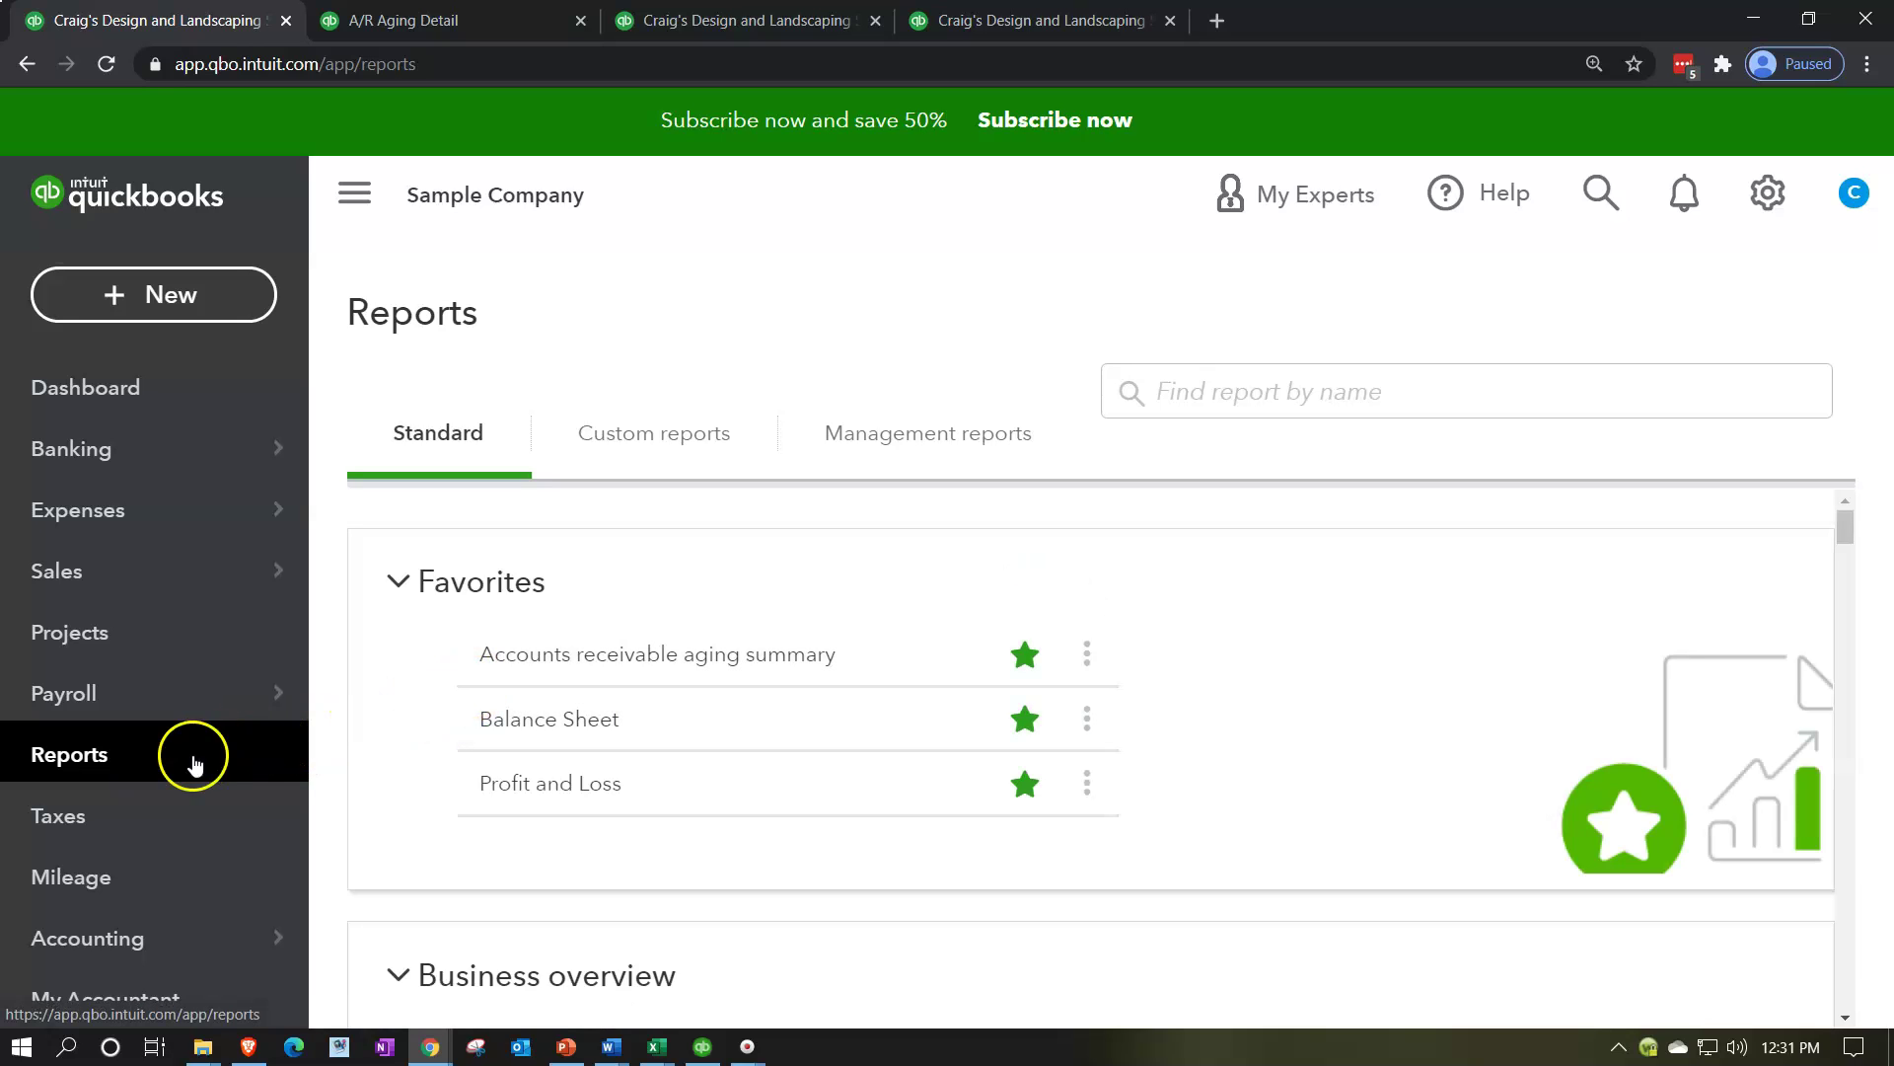
pyautogui.scroll(-5, 434, 710)
pyautogui.scroll(-8, 440, 713)
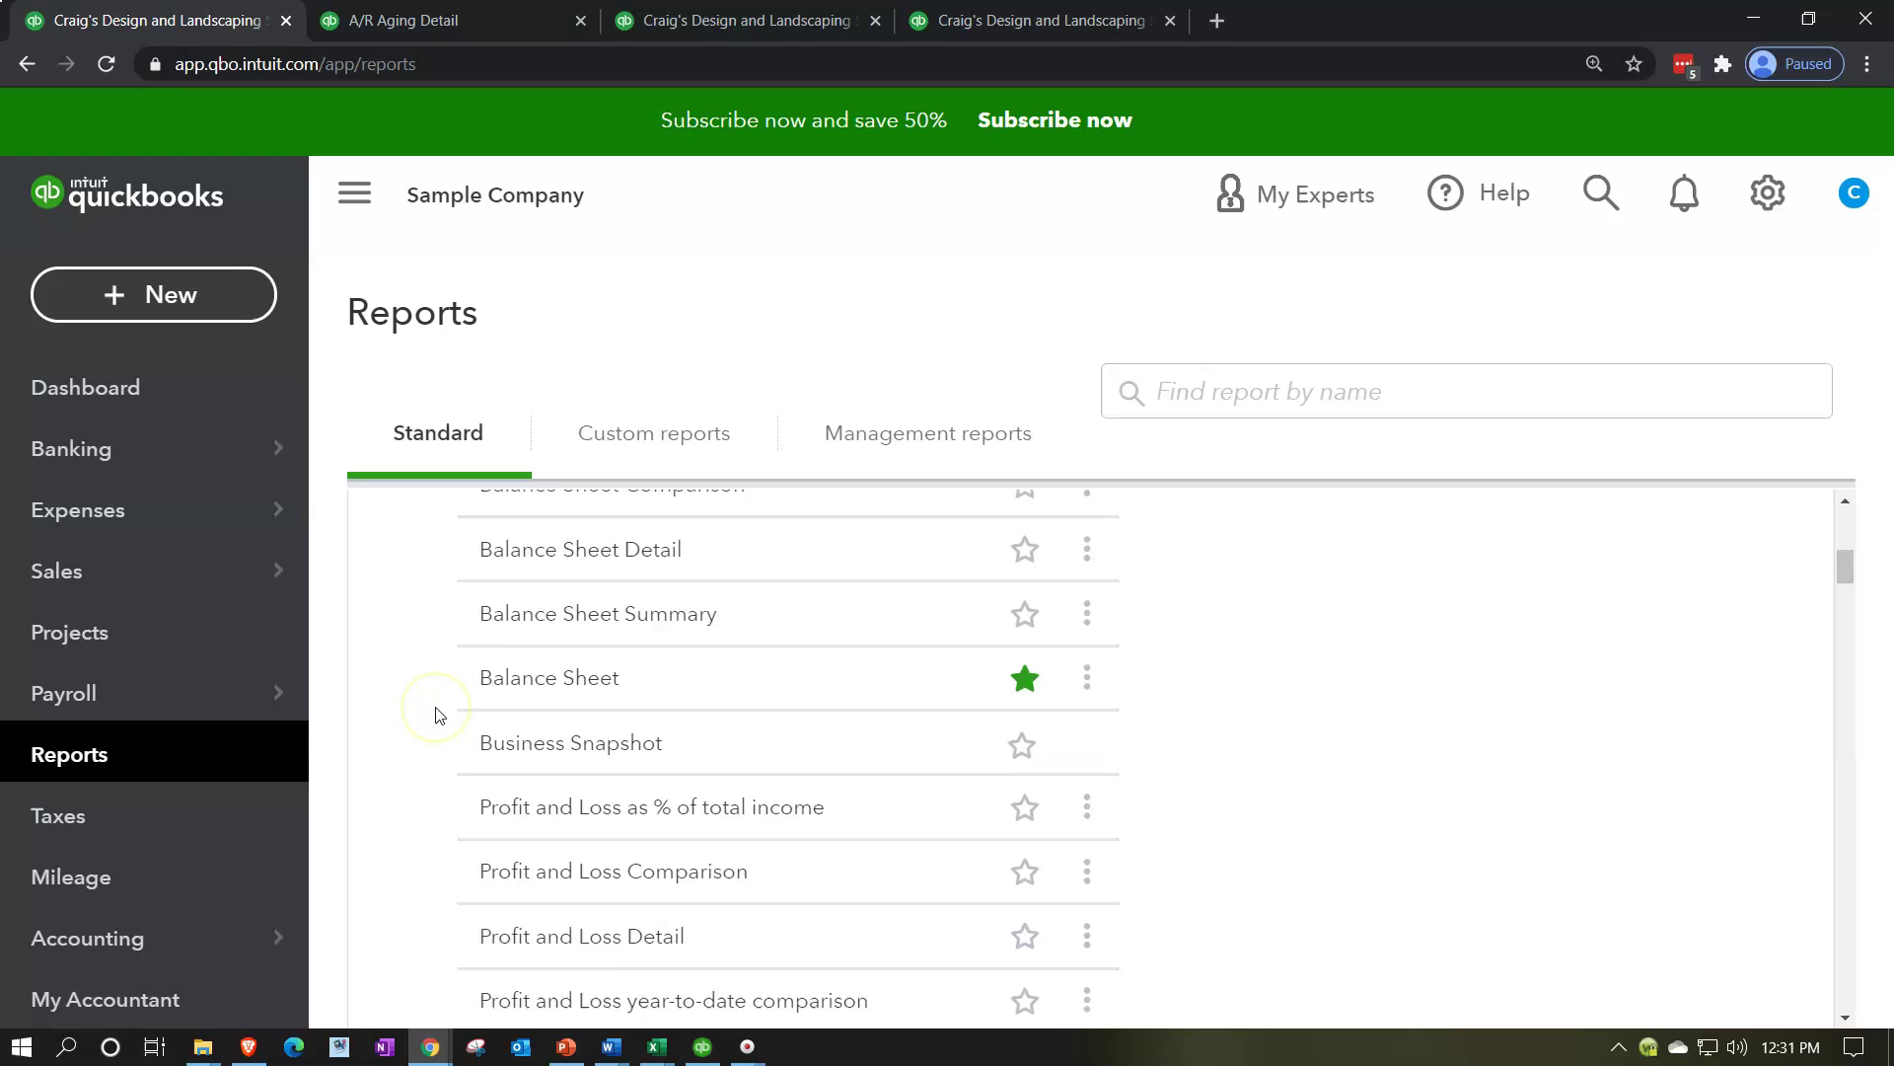
pyautogui.scroll(-3, 439, 714)
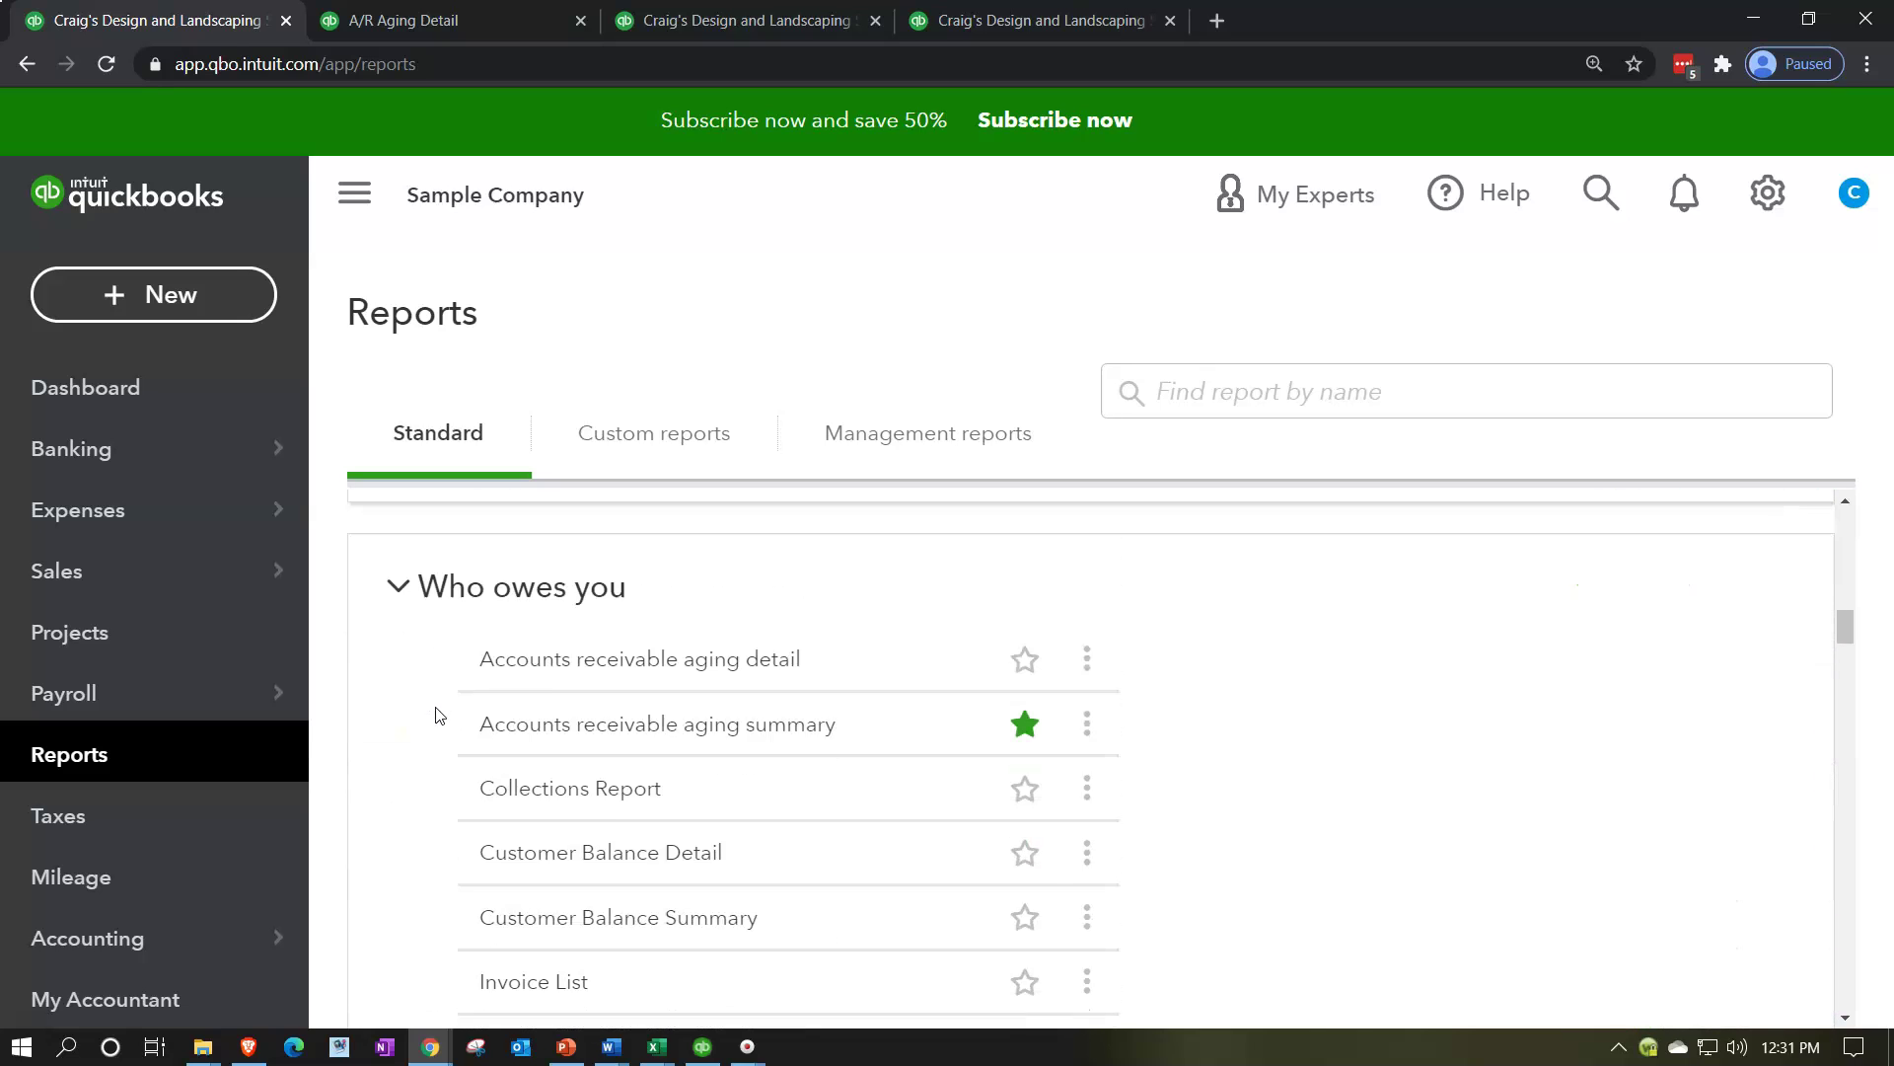
pyautogui.click(585, 718)
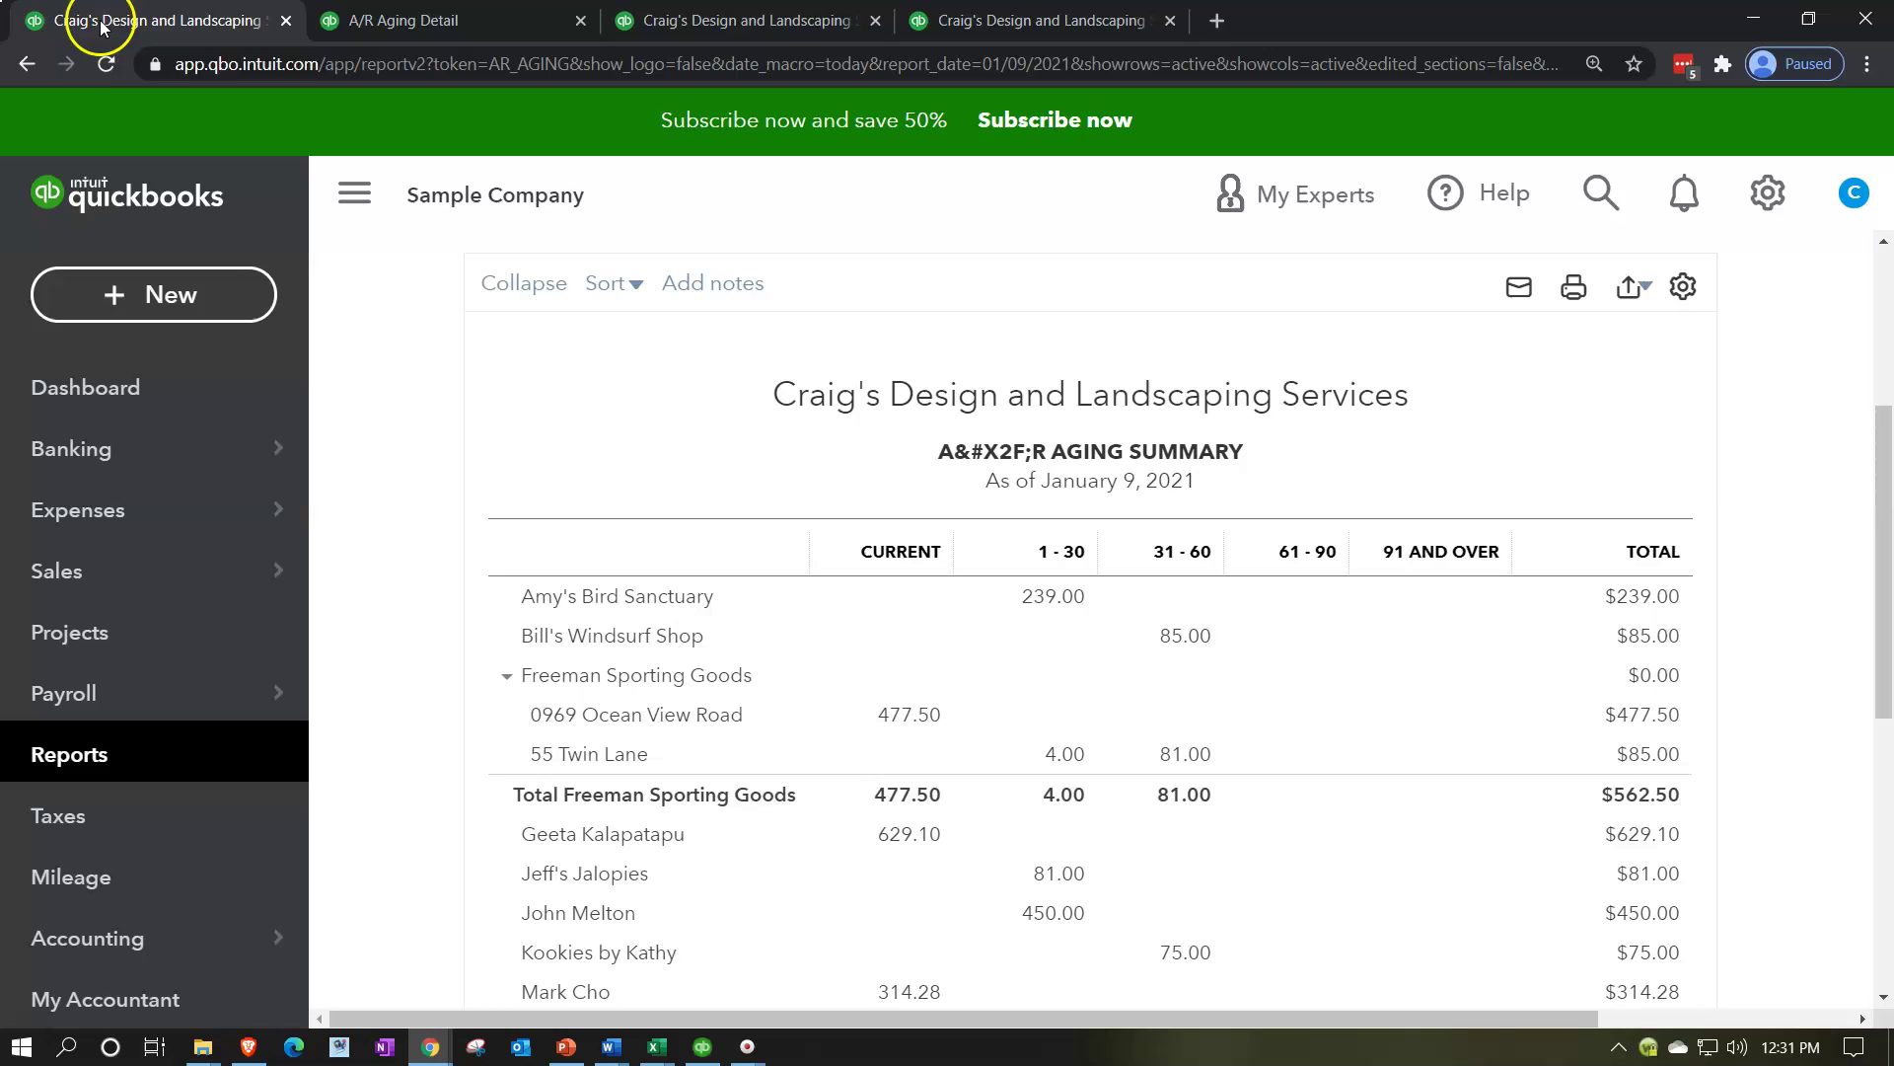
# - Duplicate the A/R Aging Summary browser tab and collapse the navigation menu in the copy
pyautogui.rightClick(151, 26)
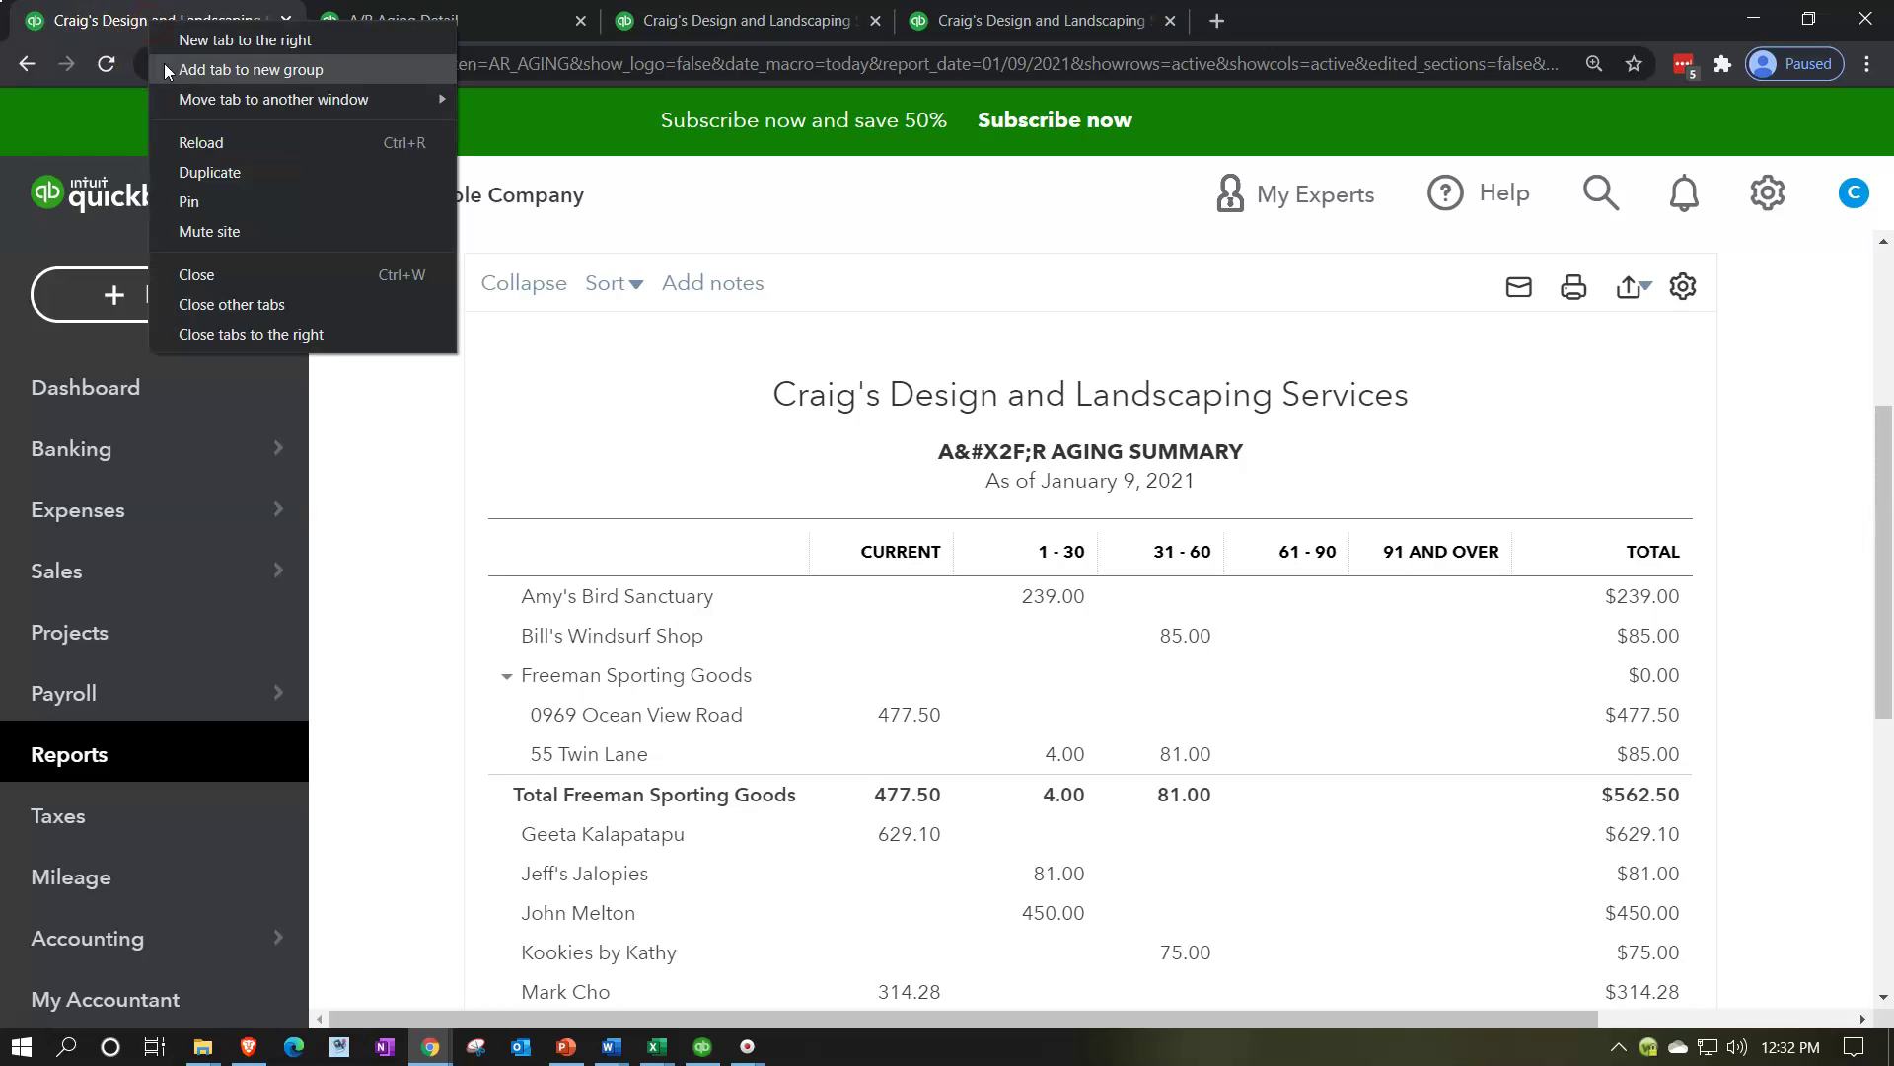
pyautogui.click(204, 169)
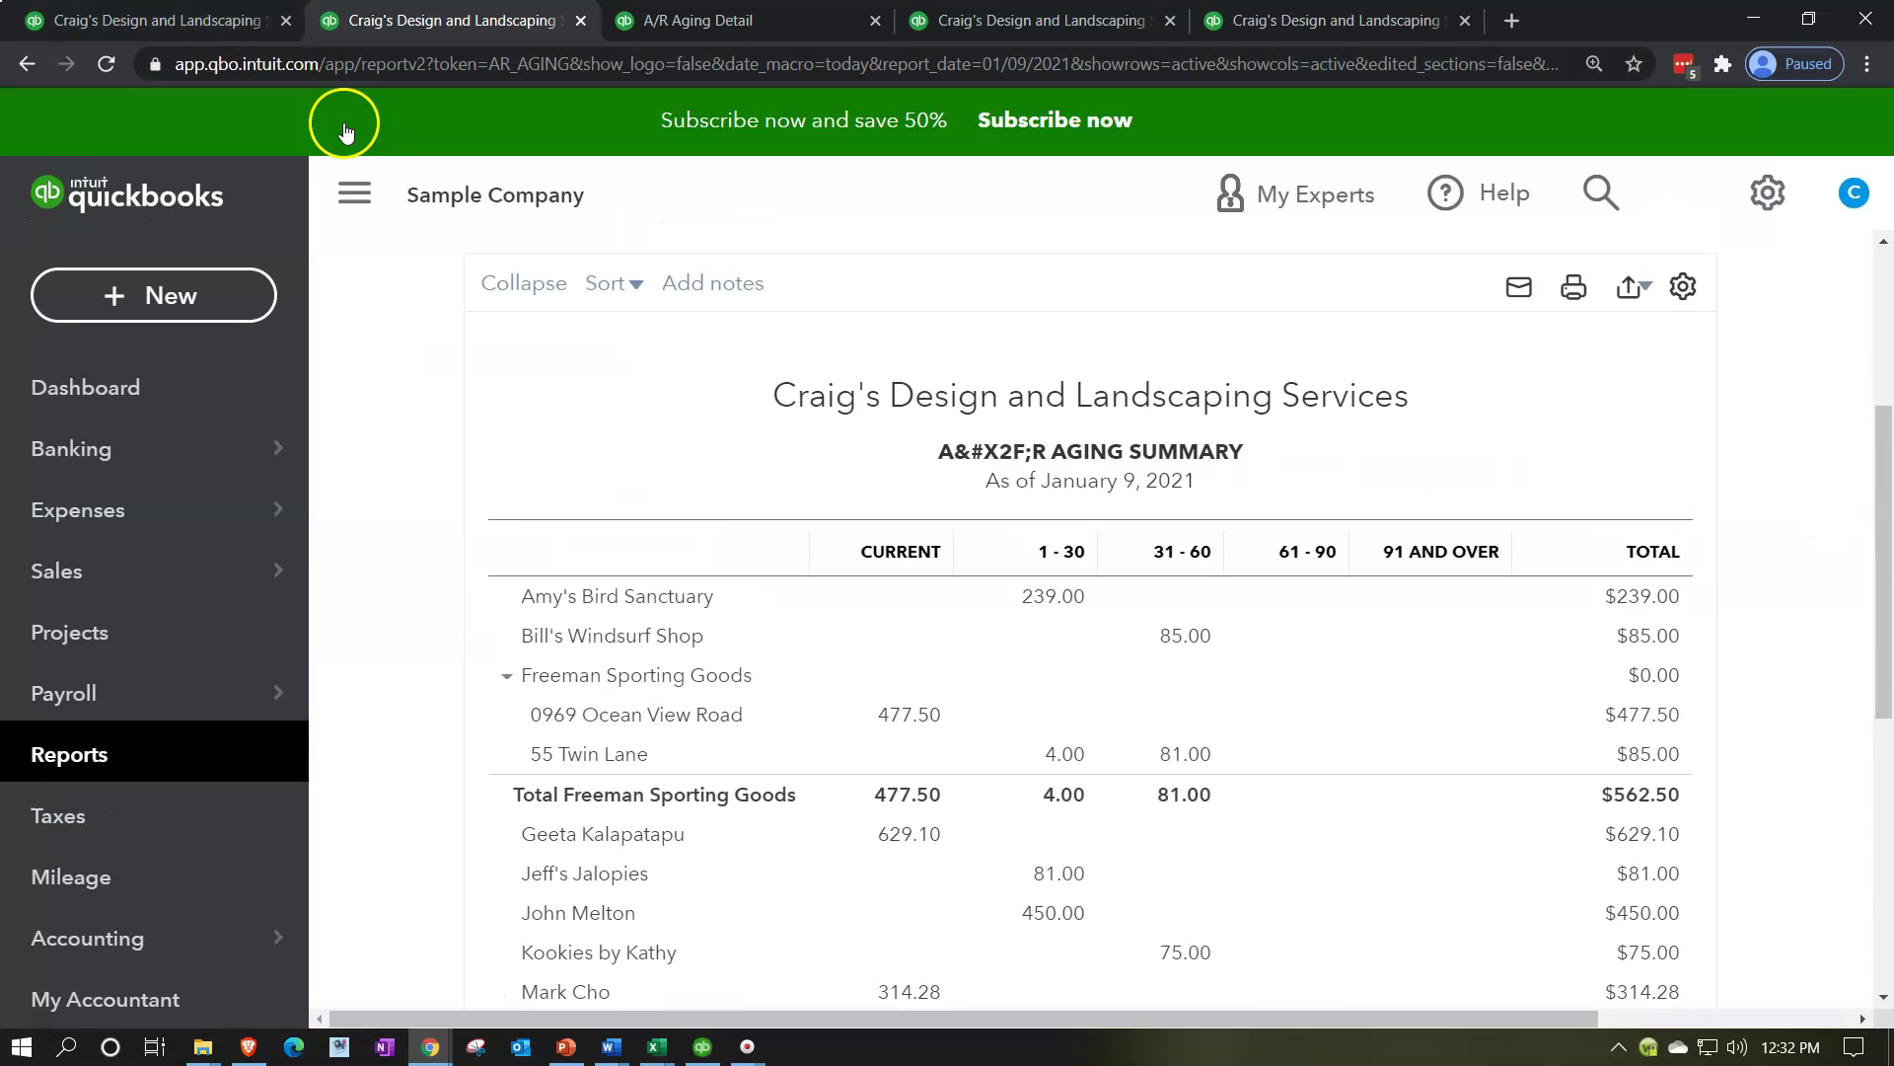
pyautogui.click(346, 129)
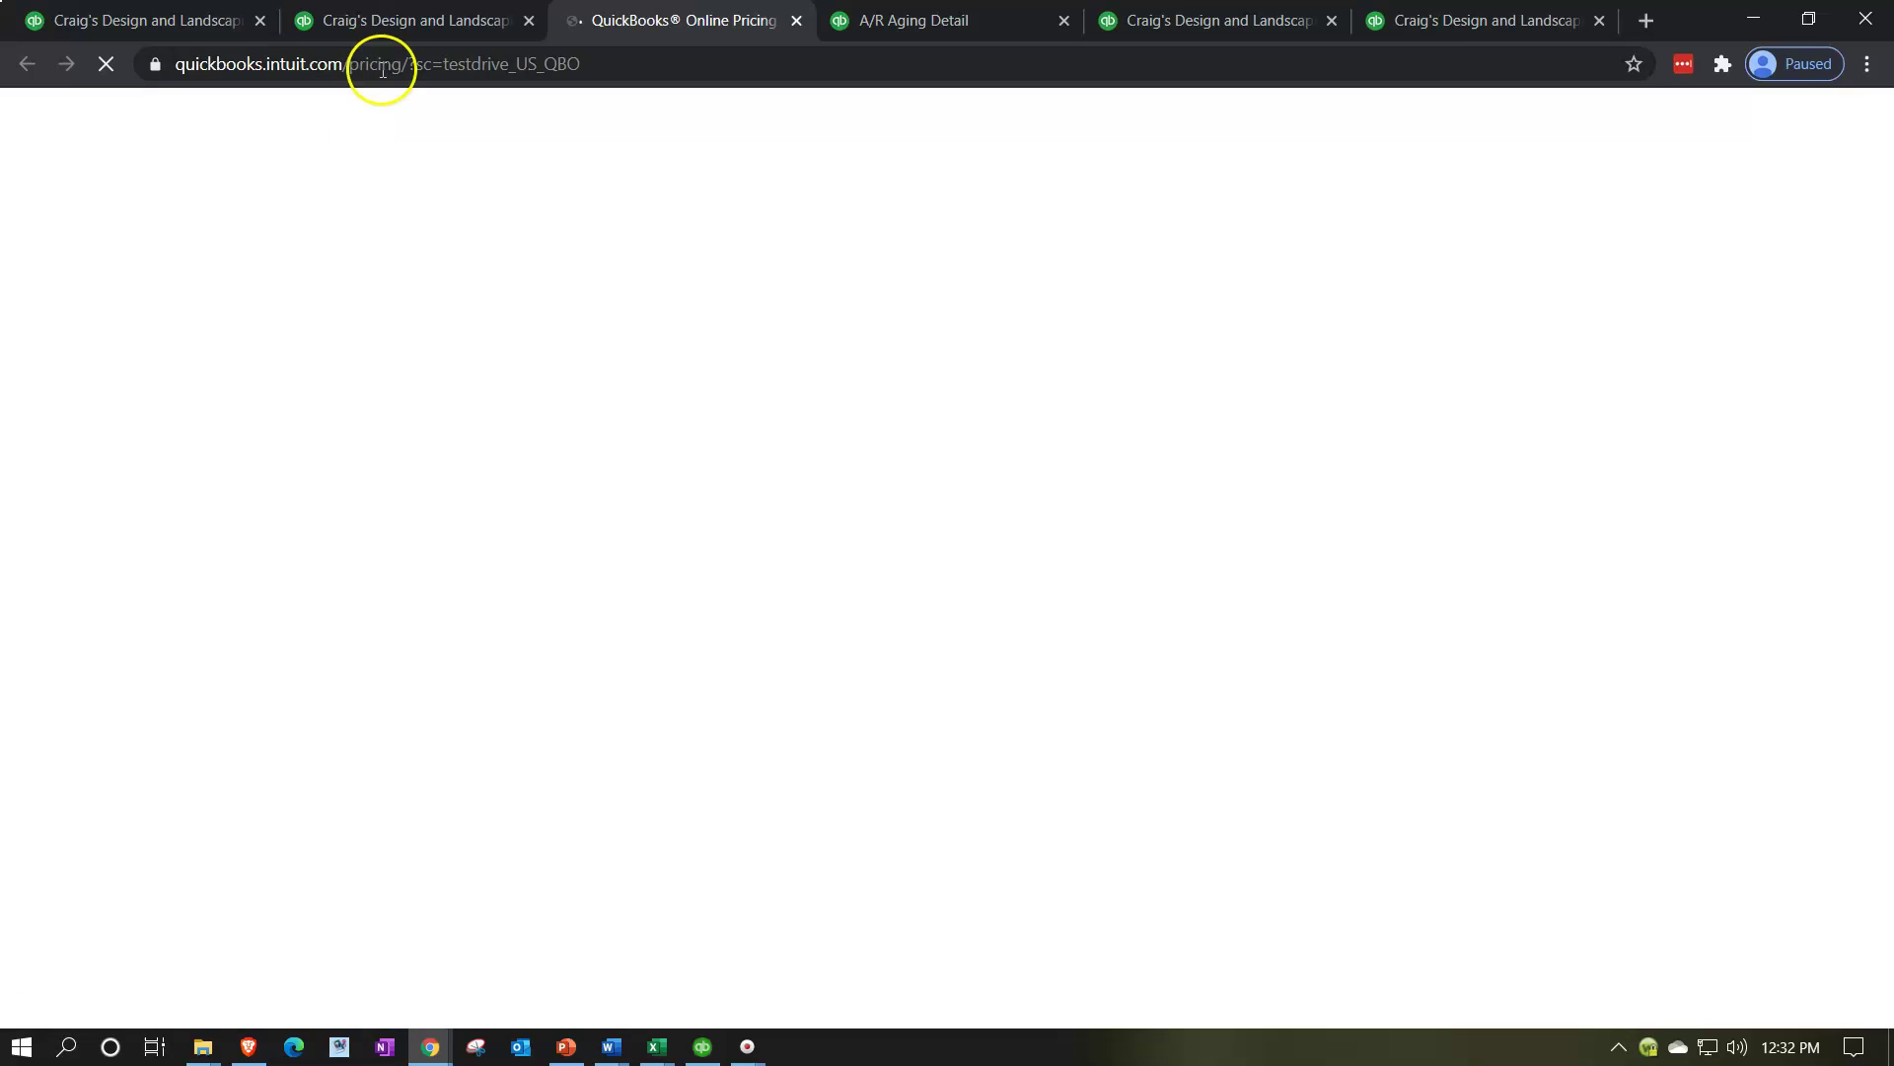
pyautogui.hotkey('ctrl', 'w')
pyautogui.click(356, 198)
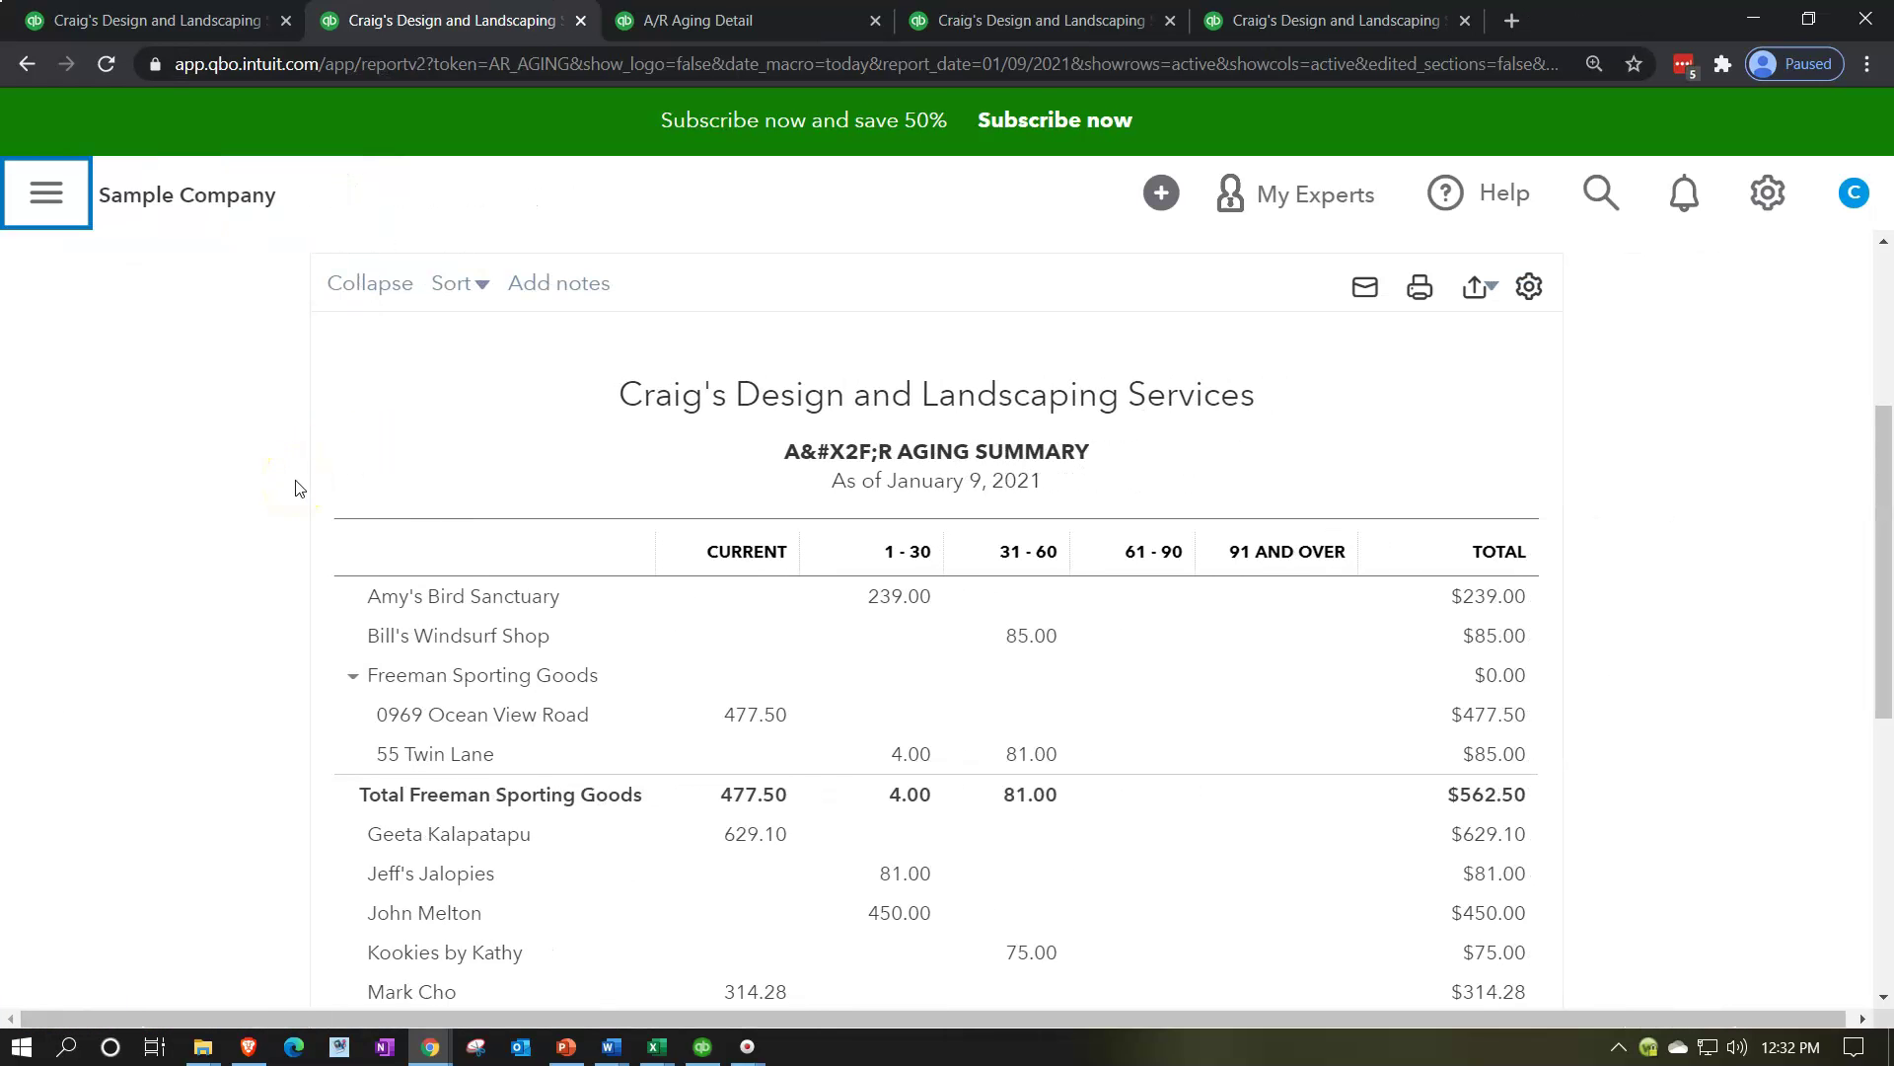
# - Run the A/R Aging Summary report as of 12/31/2020
pyautogui.scroll(-1, 242, 503)
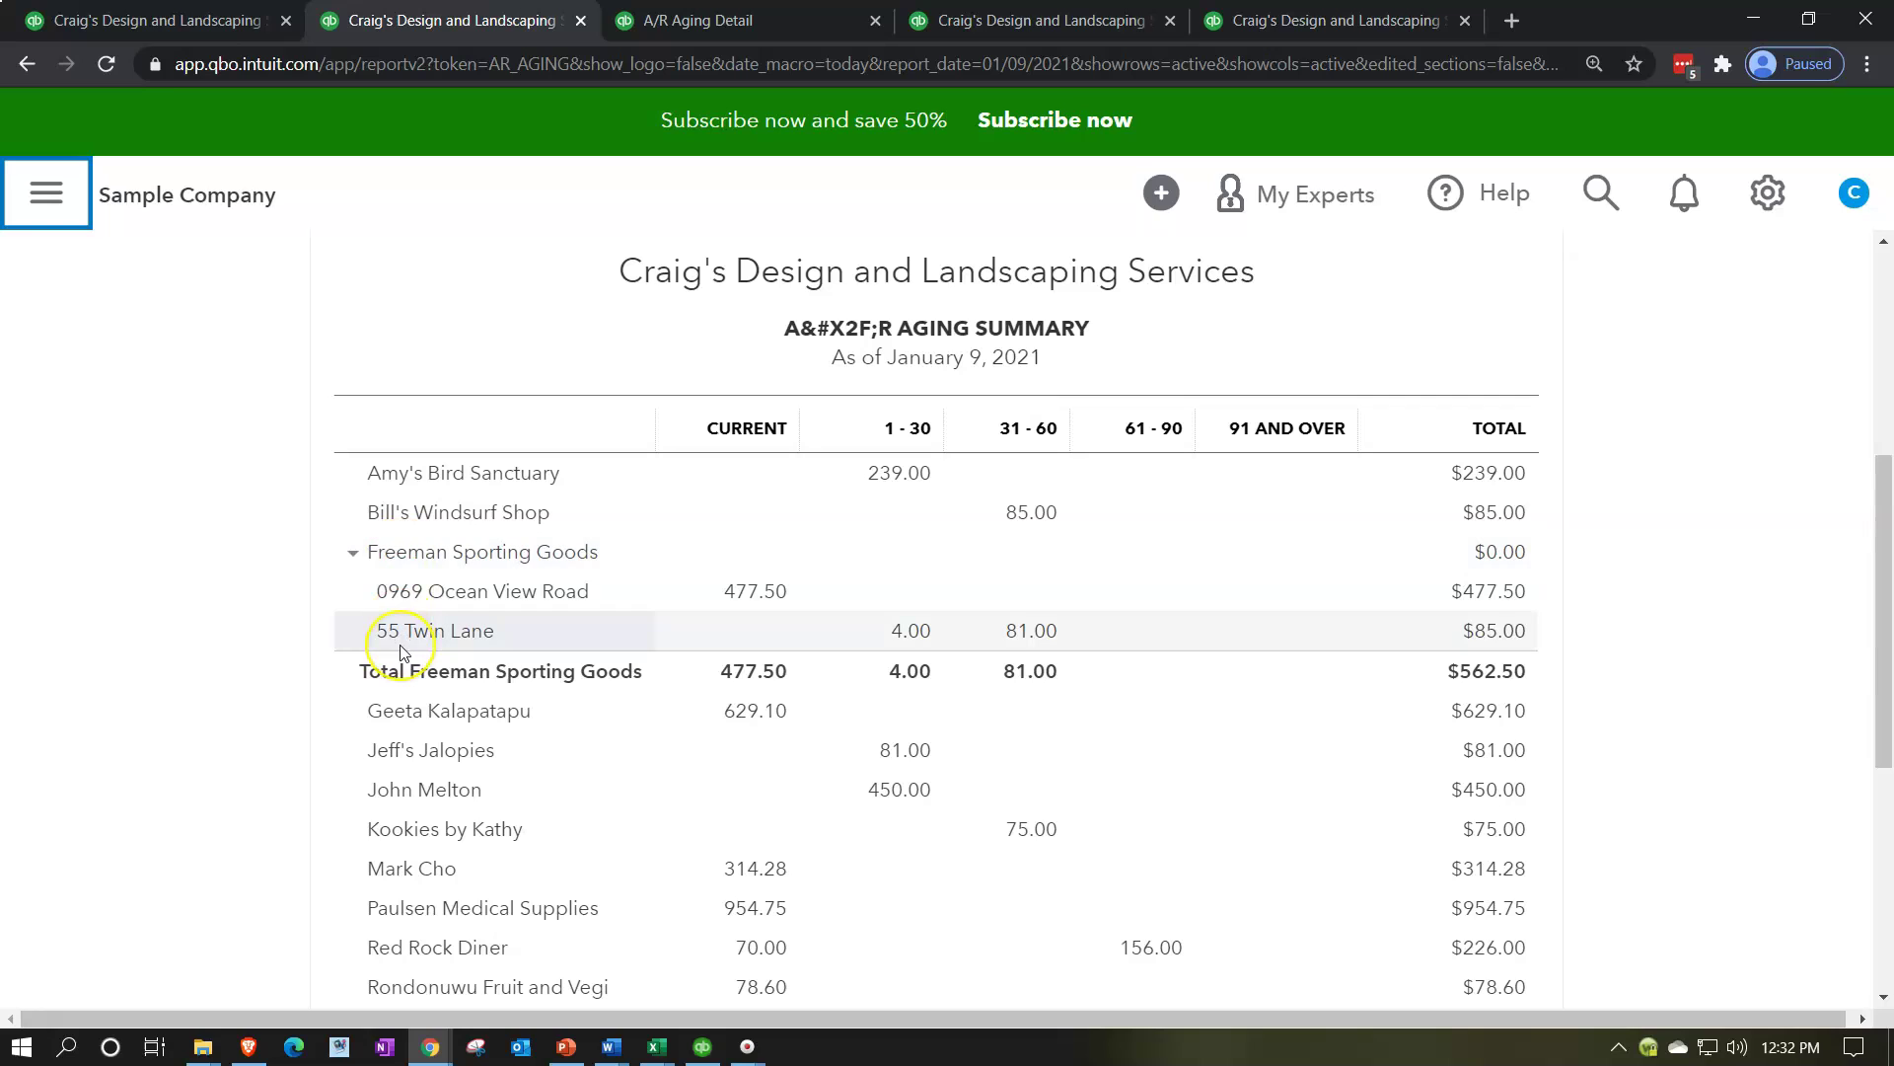
pyautogui.scroll(3, 399, 651)
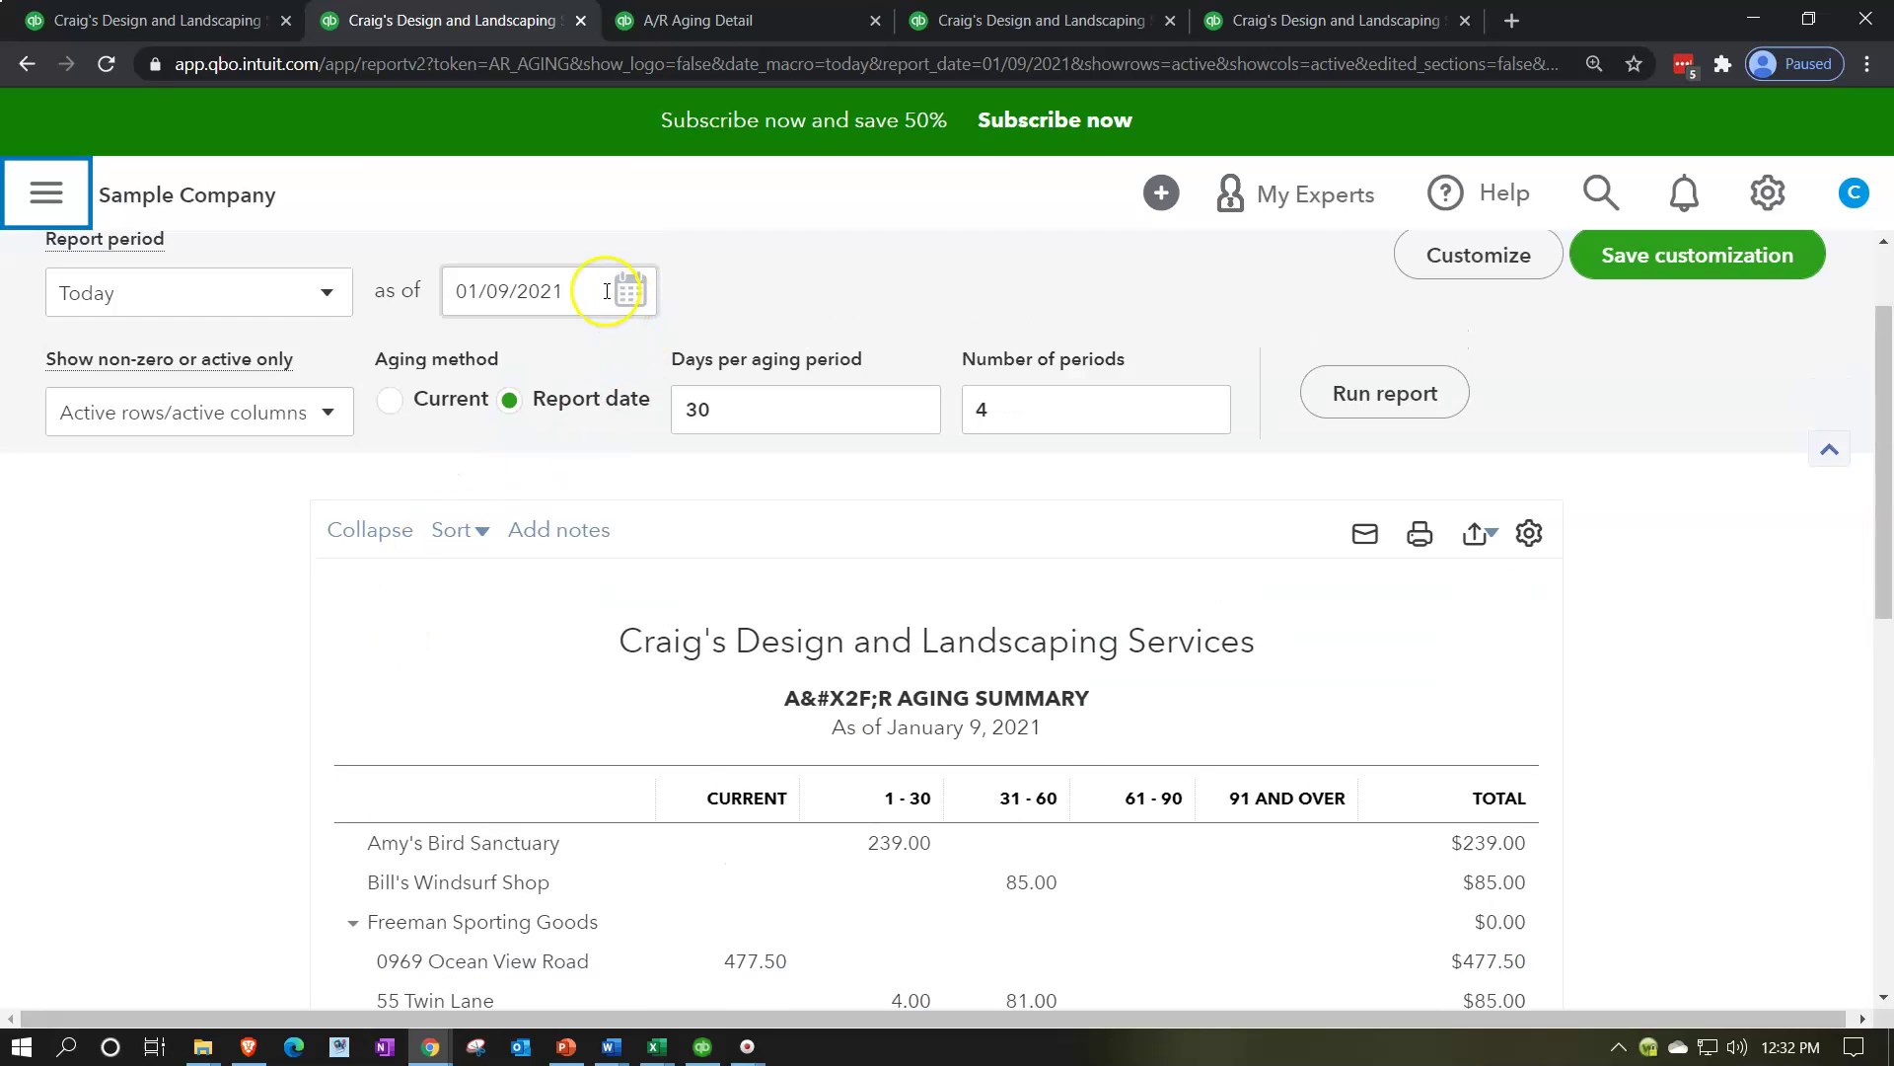
pyautogui.moveTo(620, 290); pyautogui.dragTo(468, 290)
pyautogui.press('BackSpace')
pyautogui.press('BackSpace')
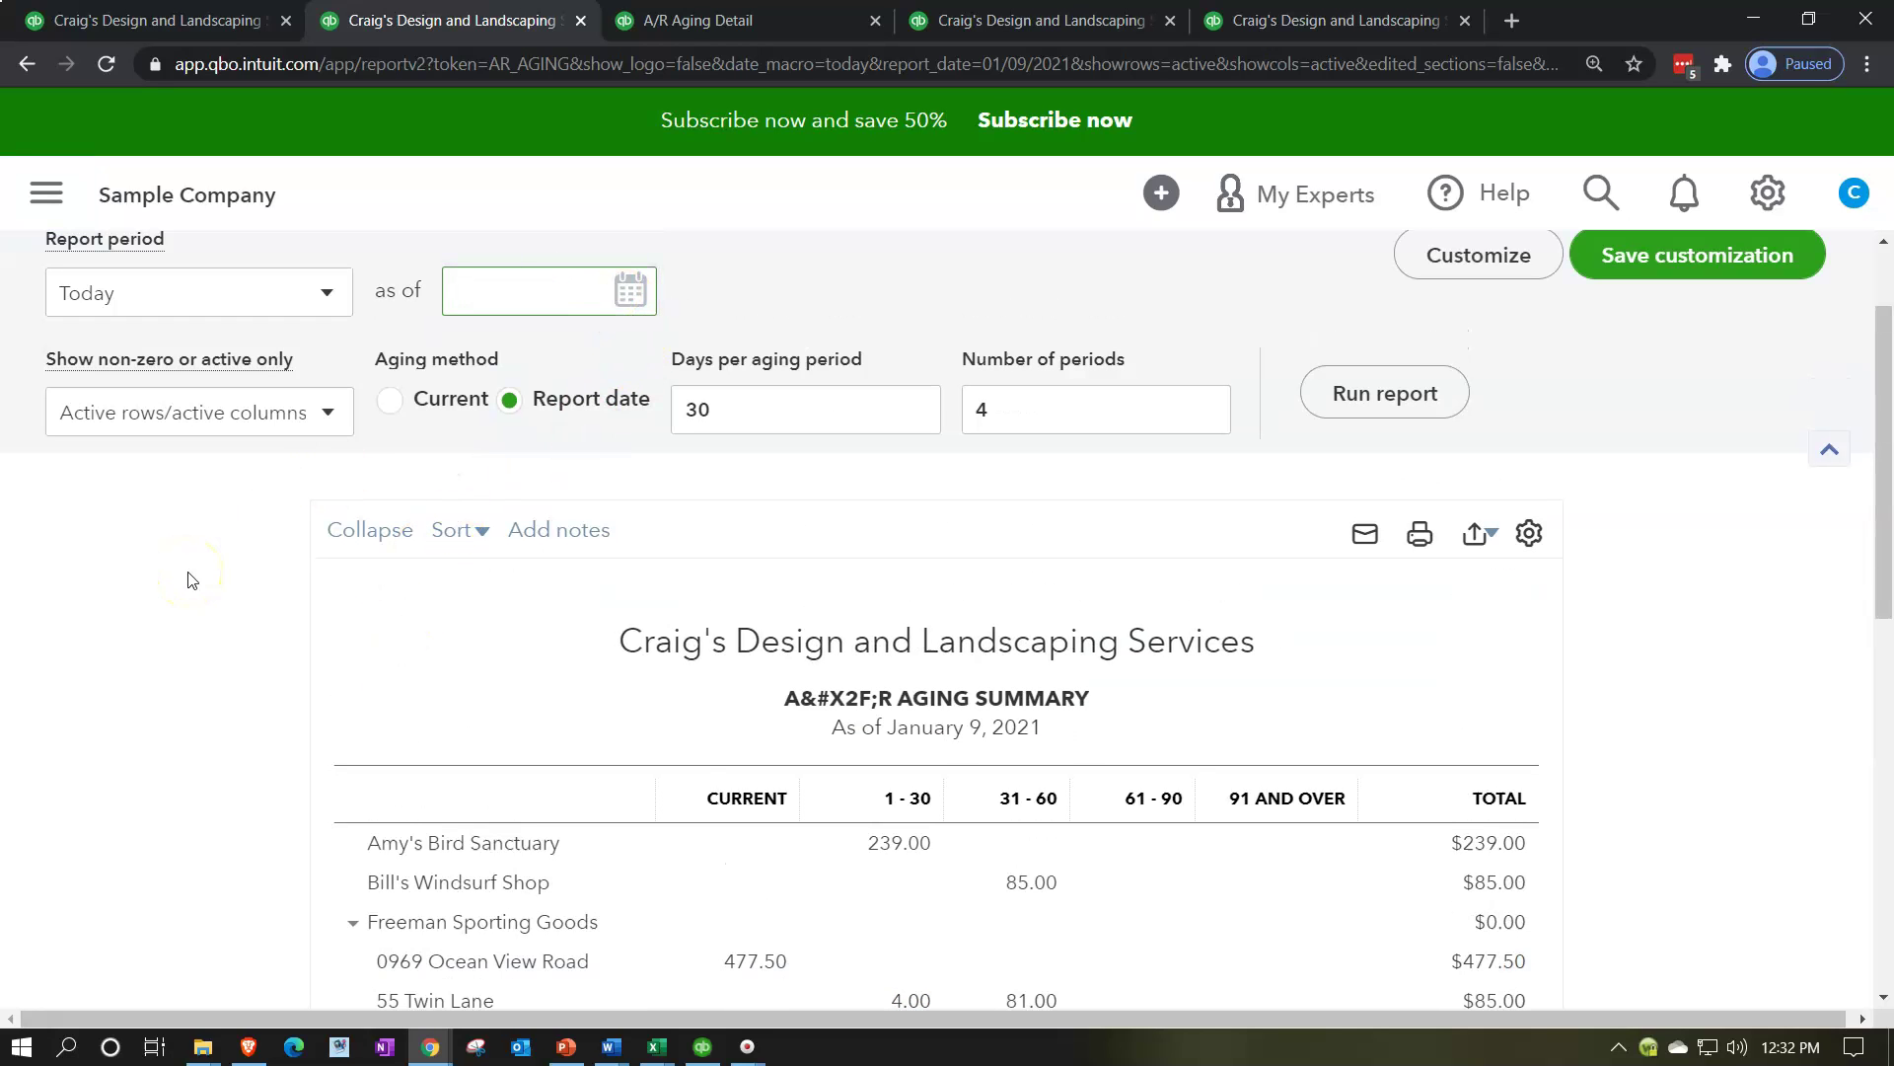
pyautogui.write('12/31/2020')
pyautogui.click(398, 584)
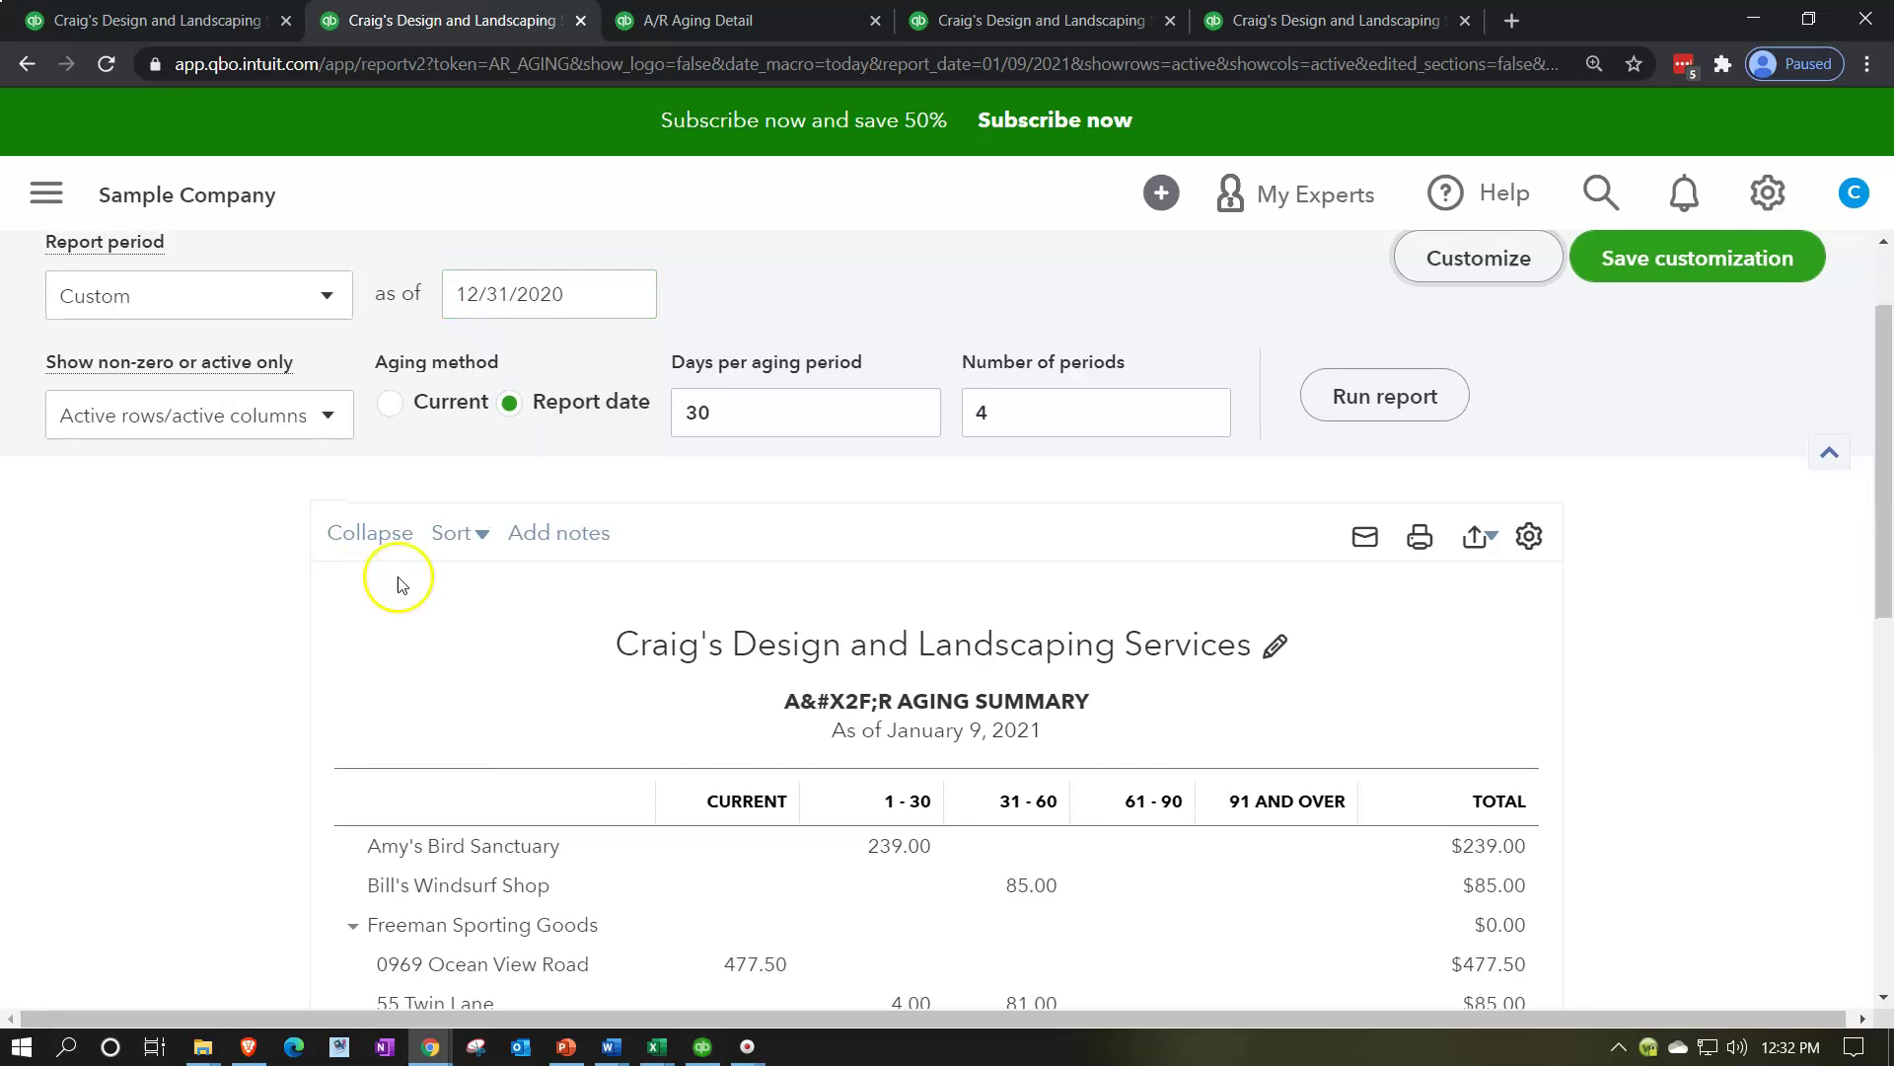
pyautogui.click(1339, 390)
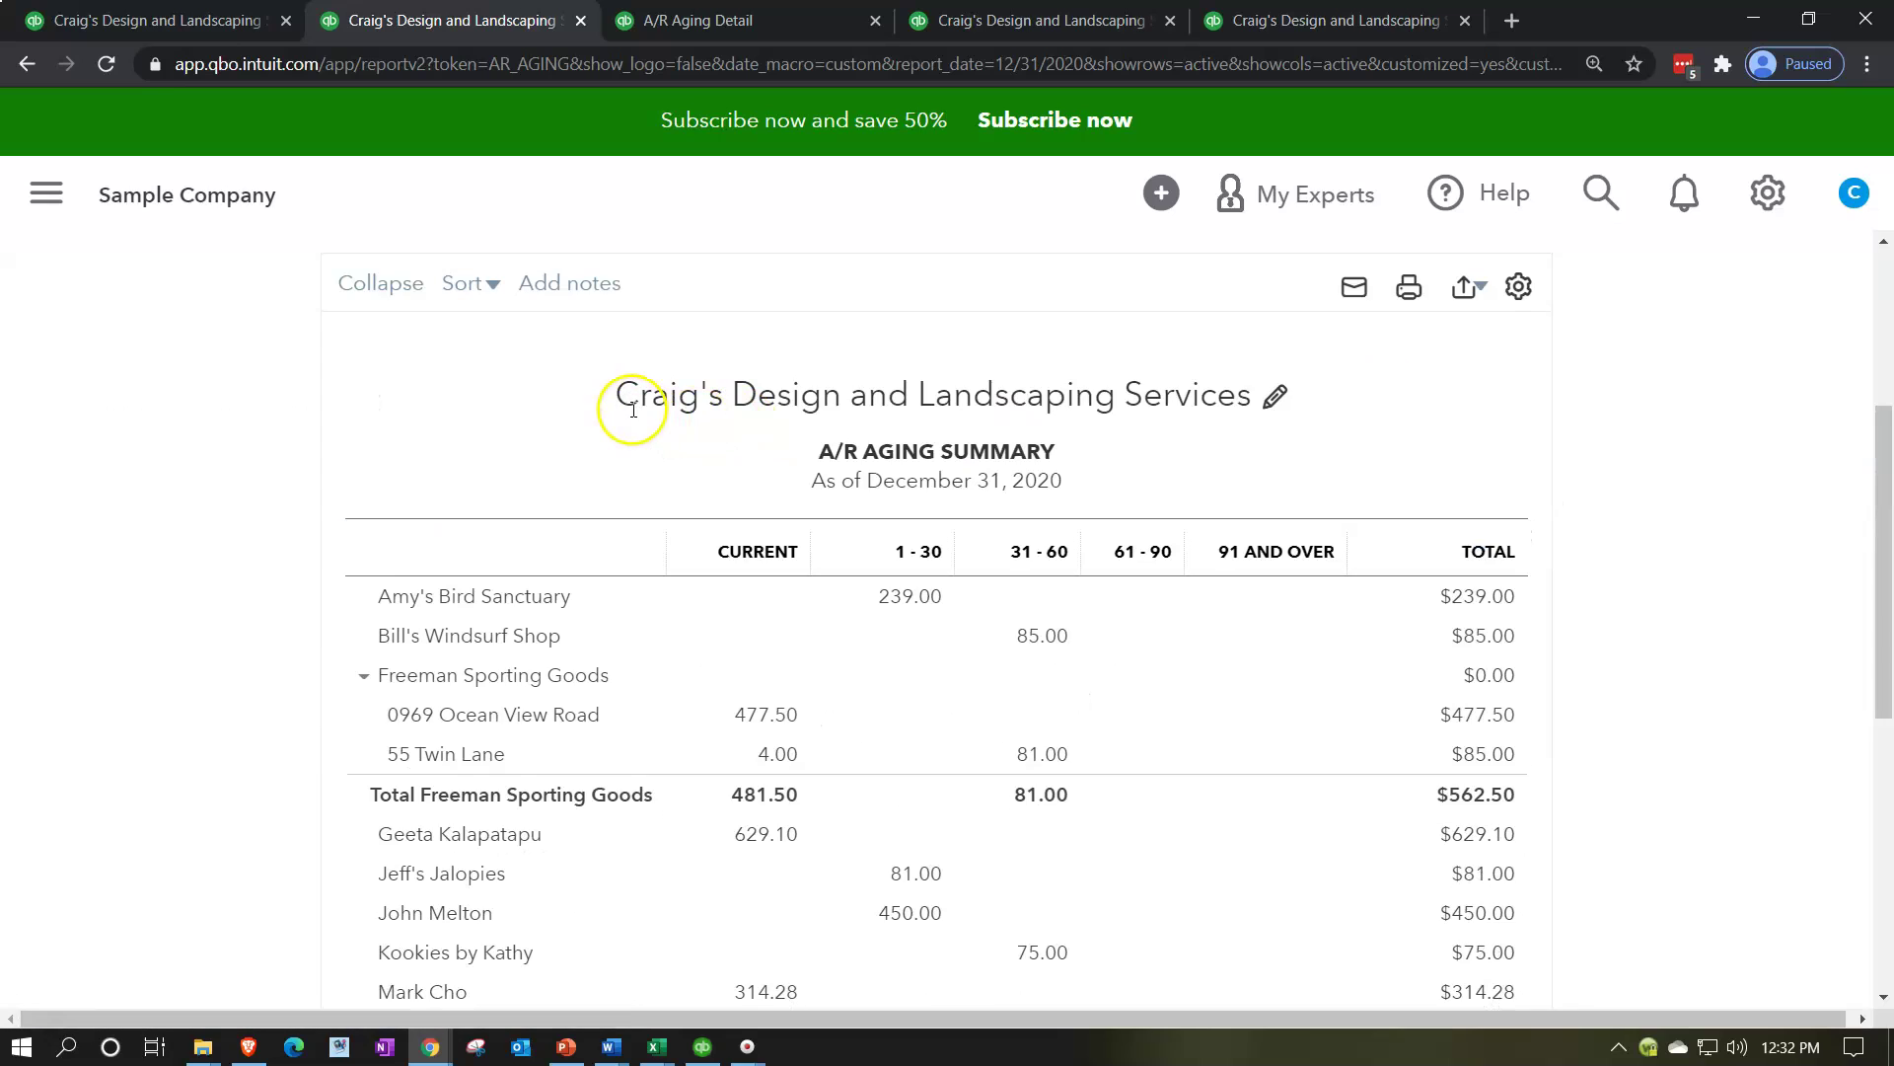
pyautogui.scroll(2, 127, 690)
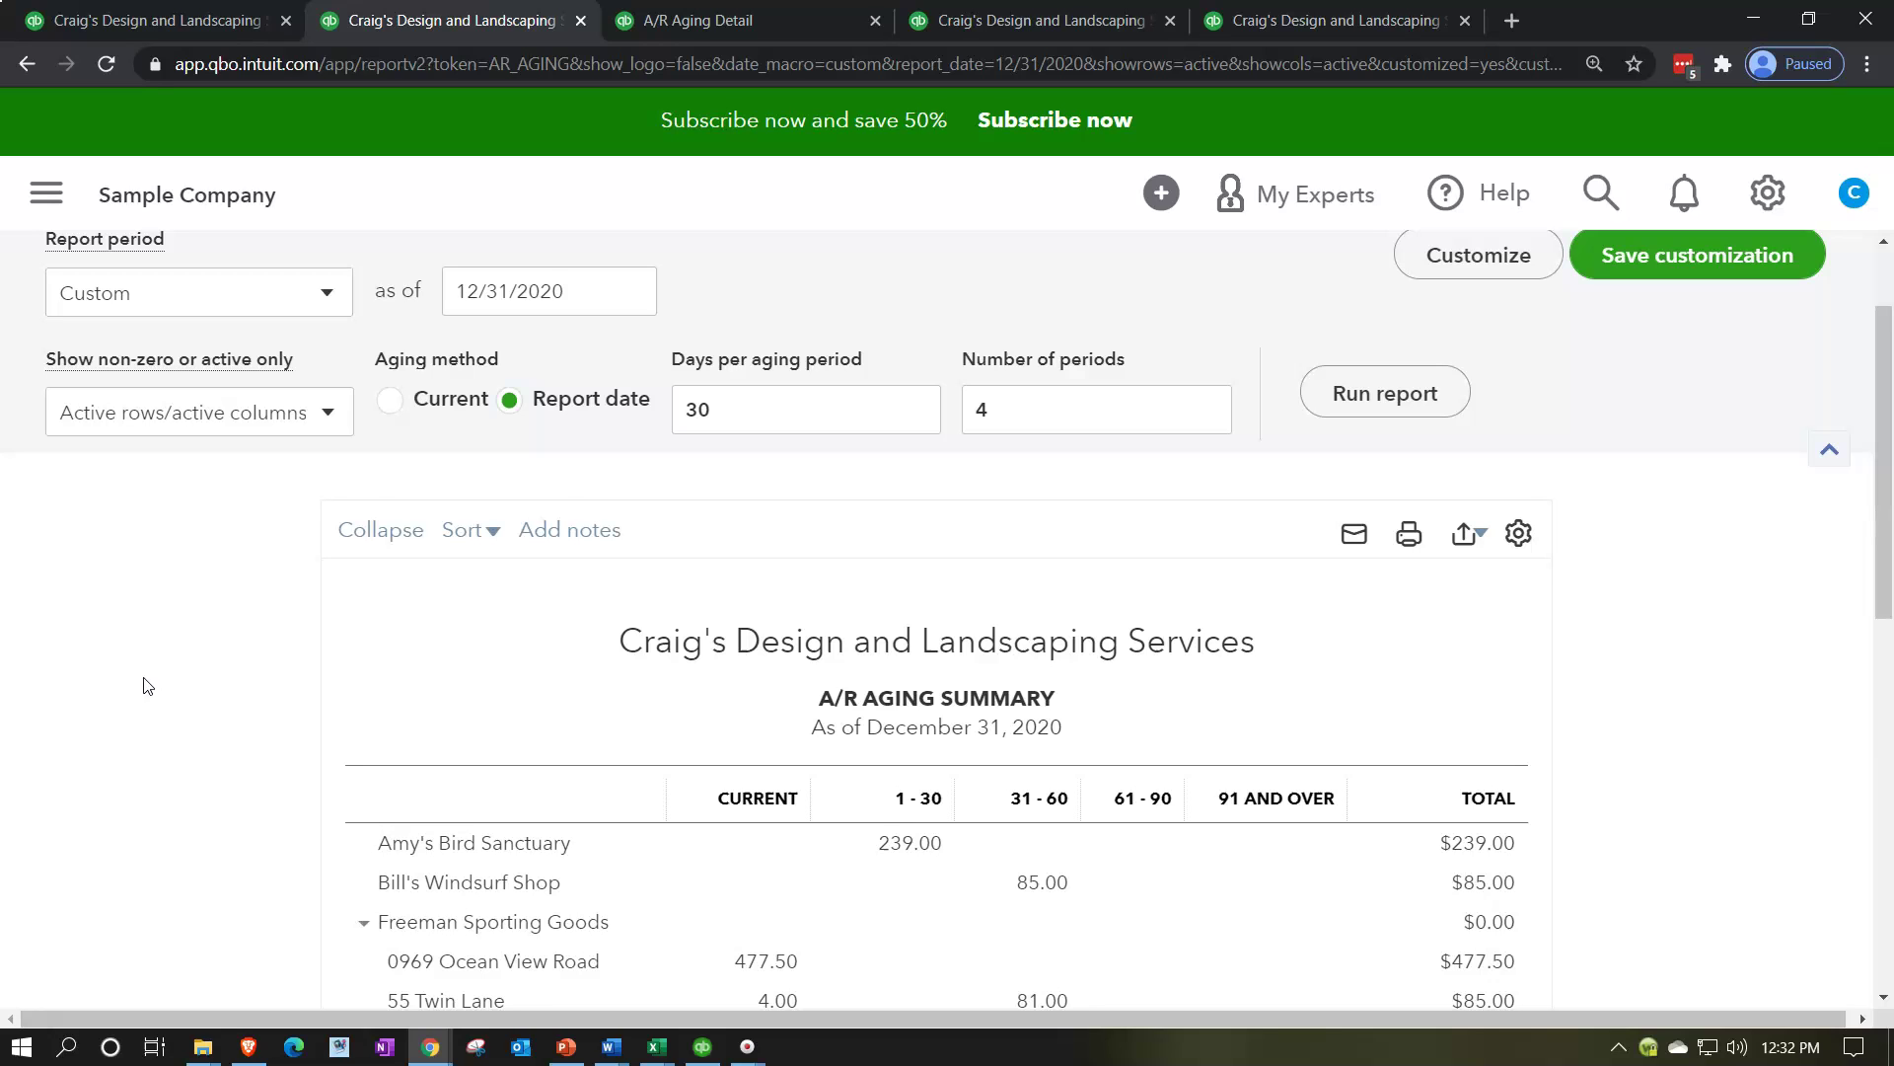
pyautogui.scroll(-2, 146, 686)
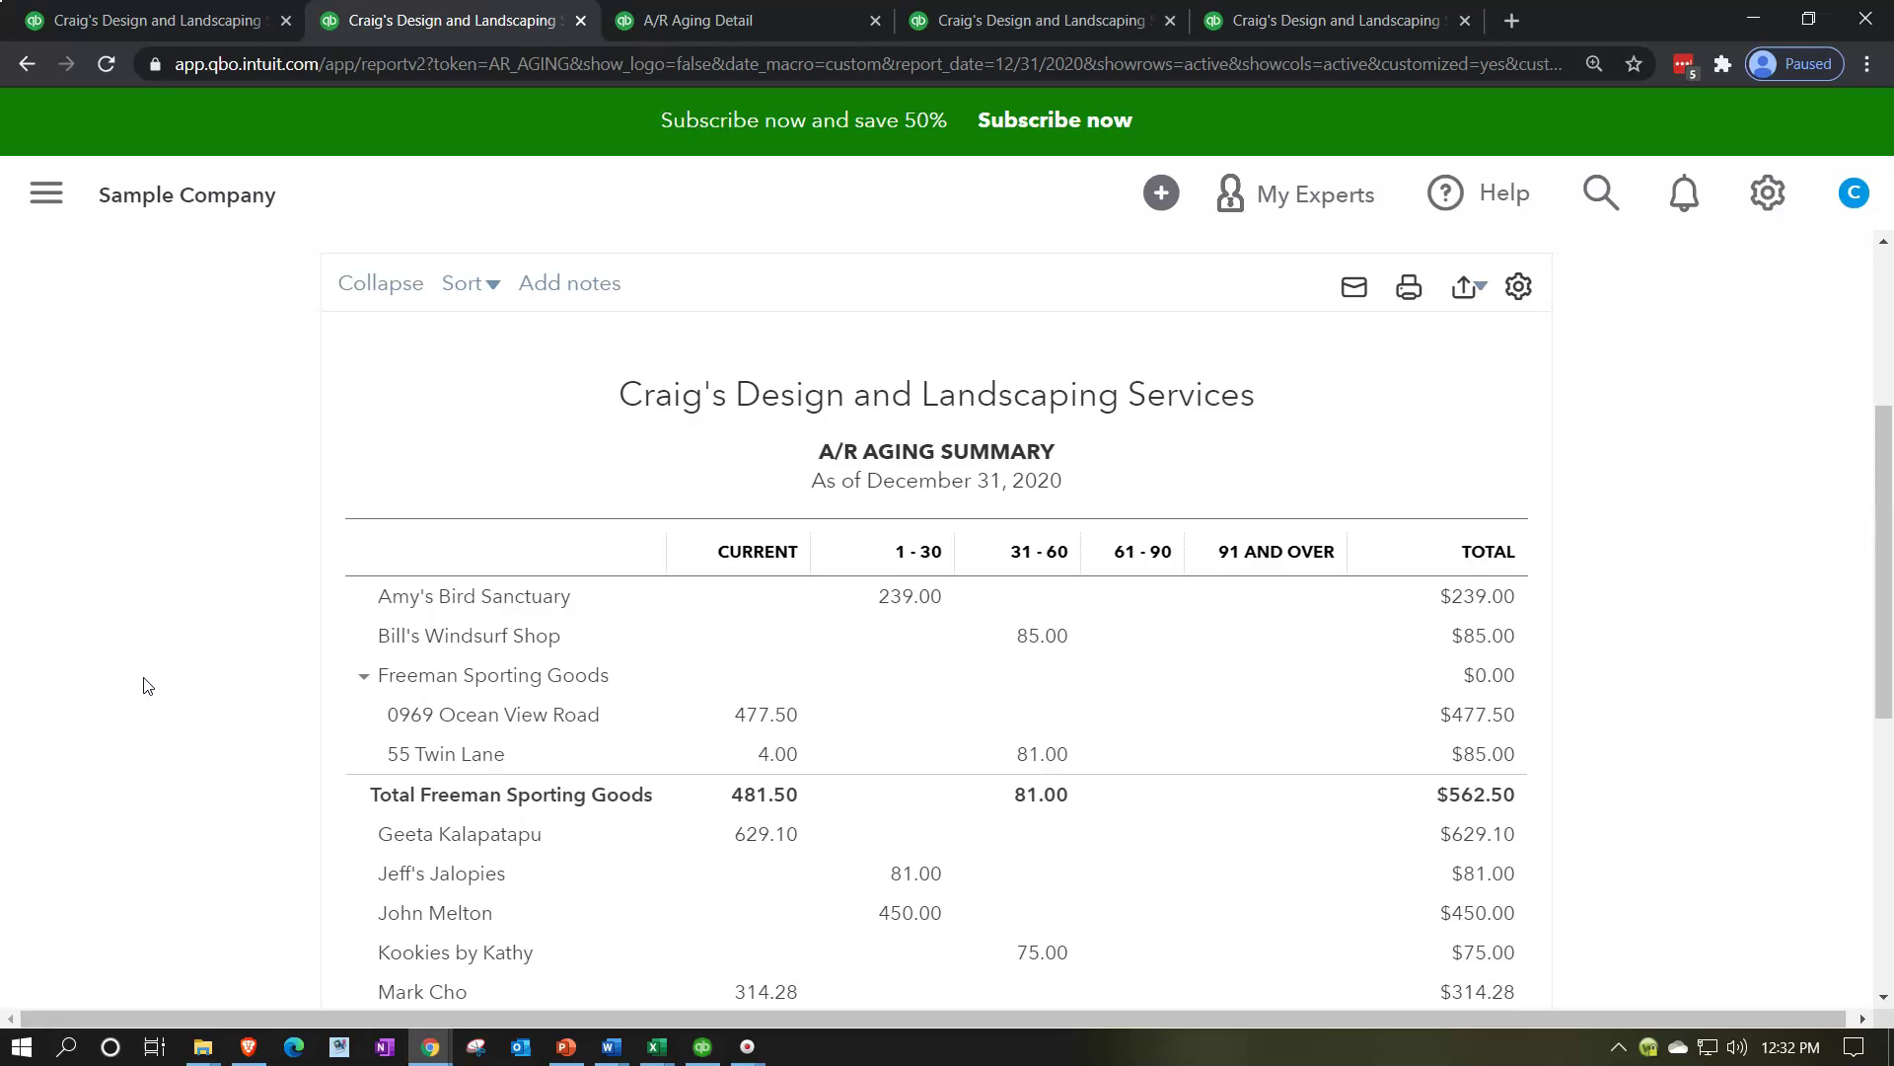
pyautogui.scroll(-1, 197, 641)
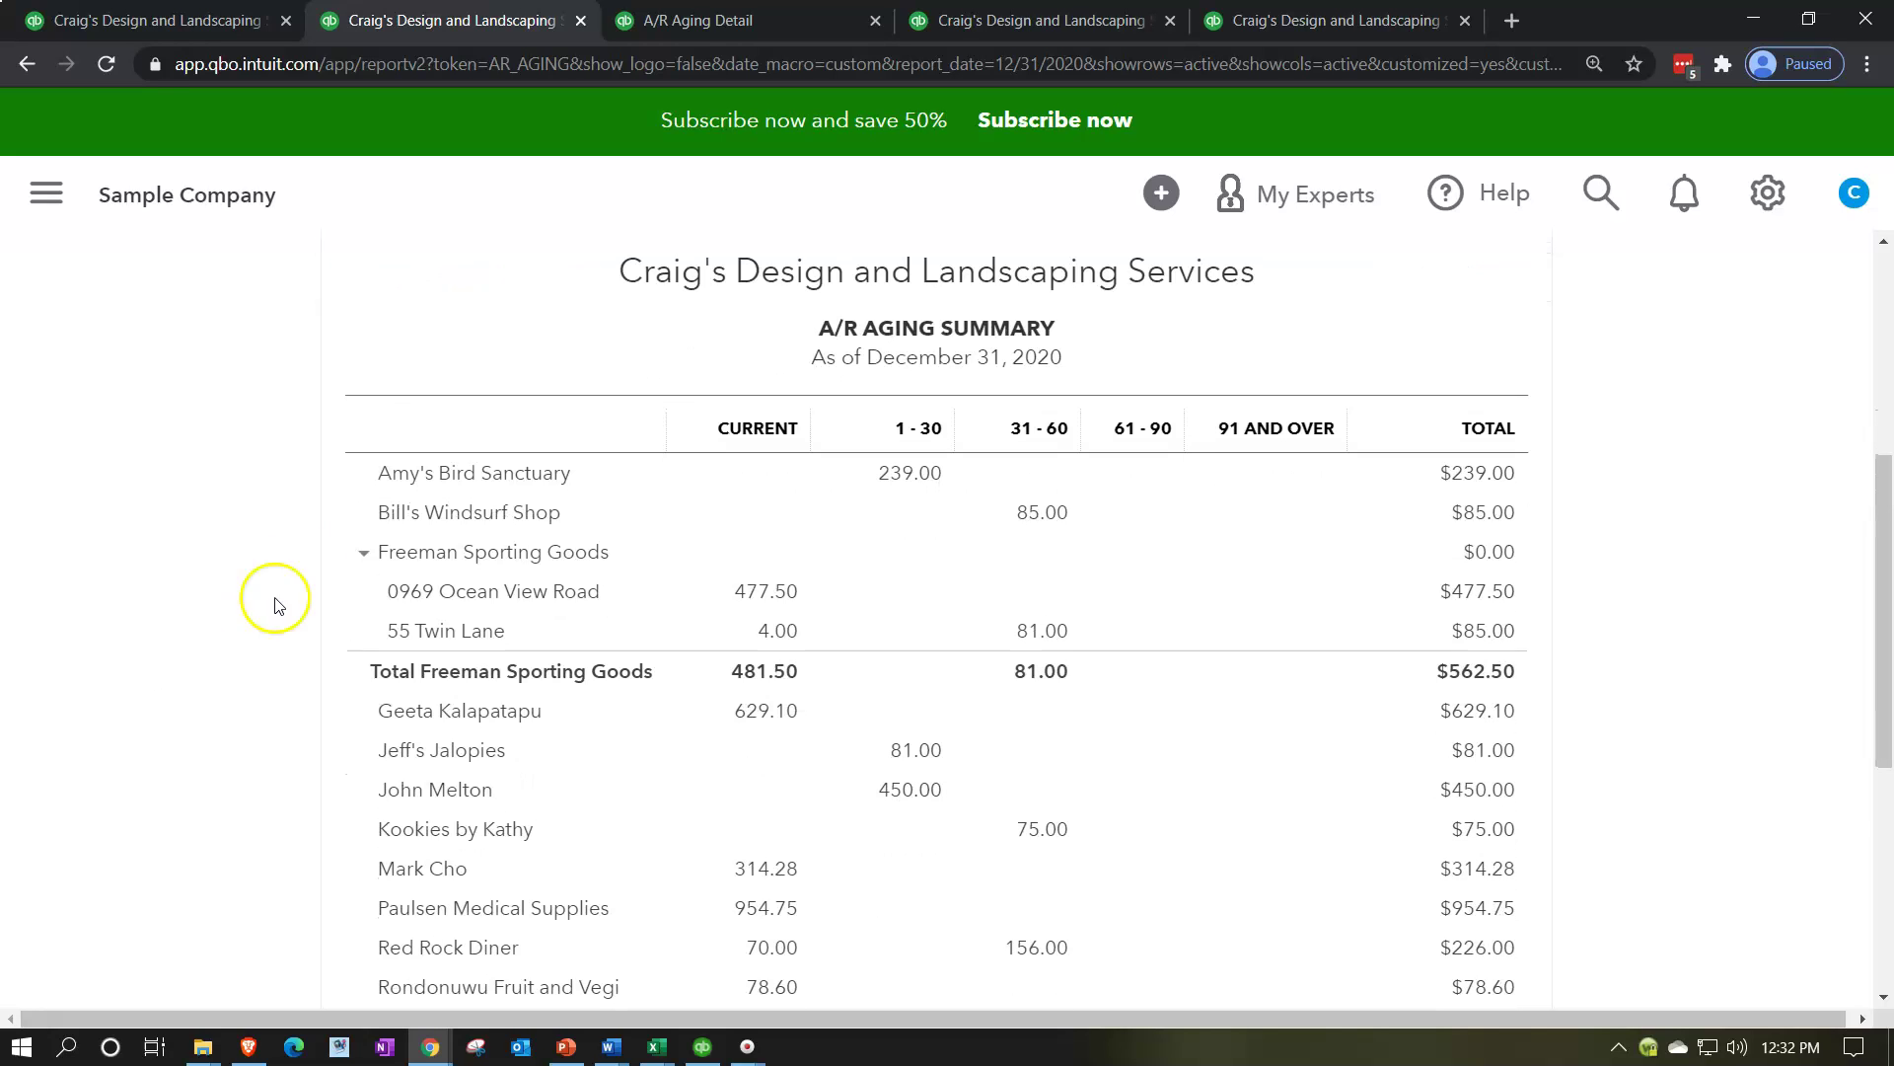
# - Drill into the Accounts Receivable (A/R) amount on the Balance Sheet in the last browser tab and look through its transactions
pyautogui.click(992, 21)
pyautogui.click(1296, 21)
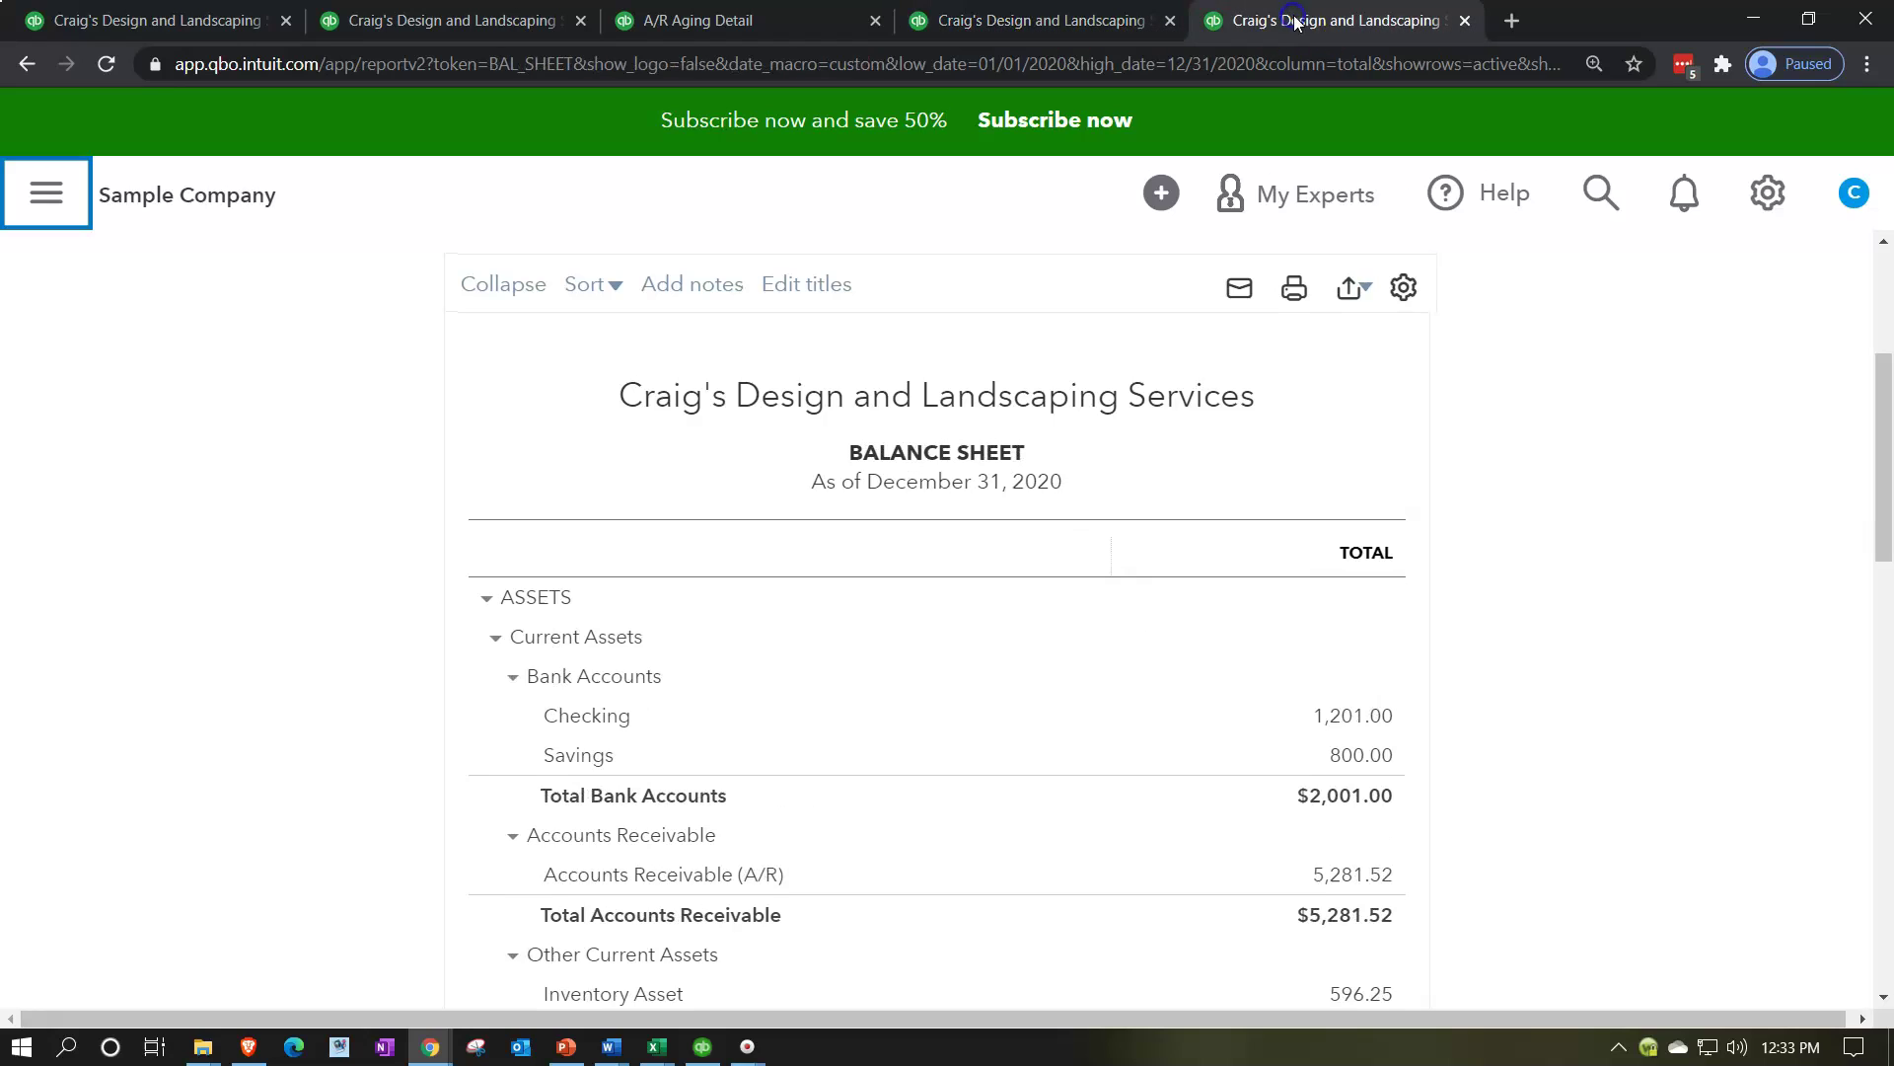
pyautogui.scroll(-2, 1299, 681)
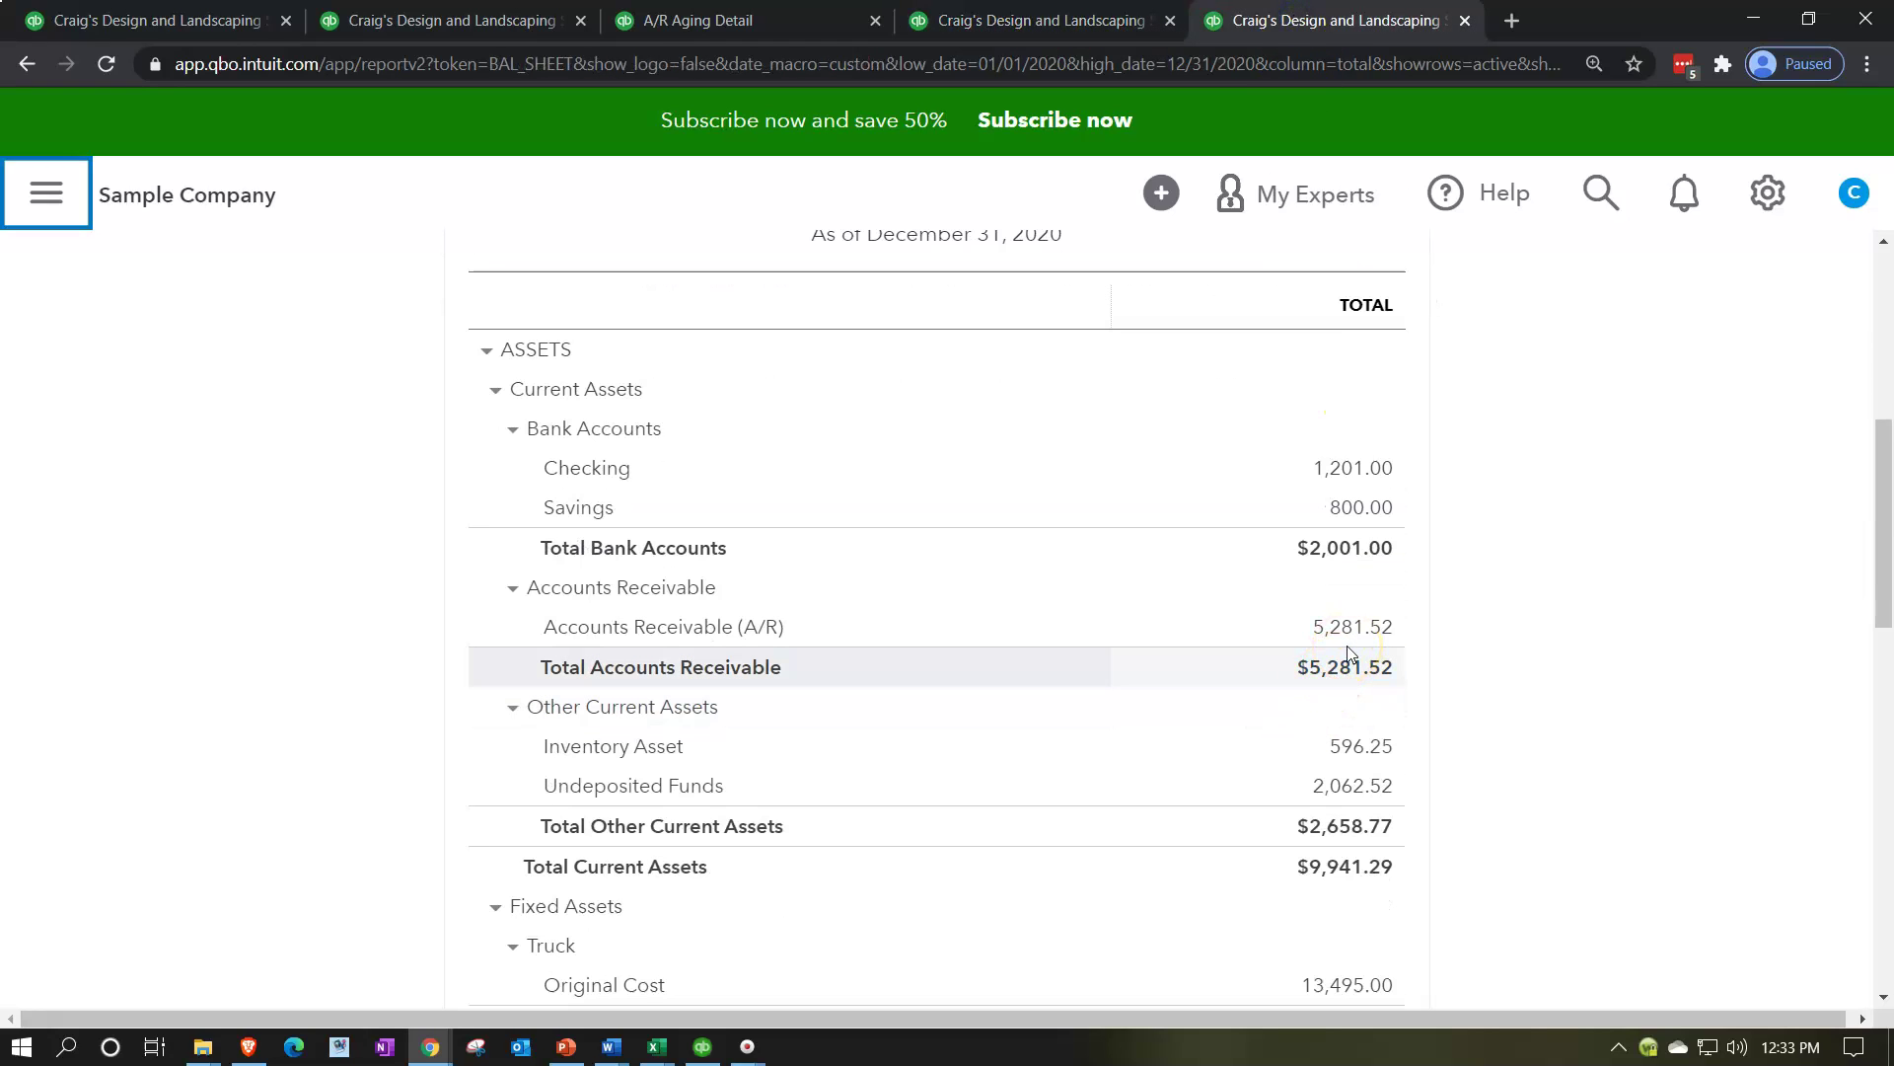
pyautogui.click(1354, 640)
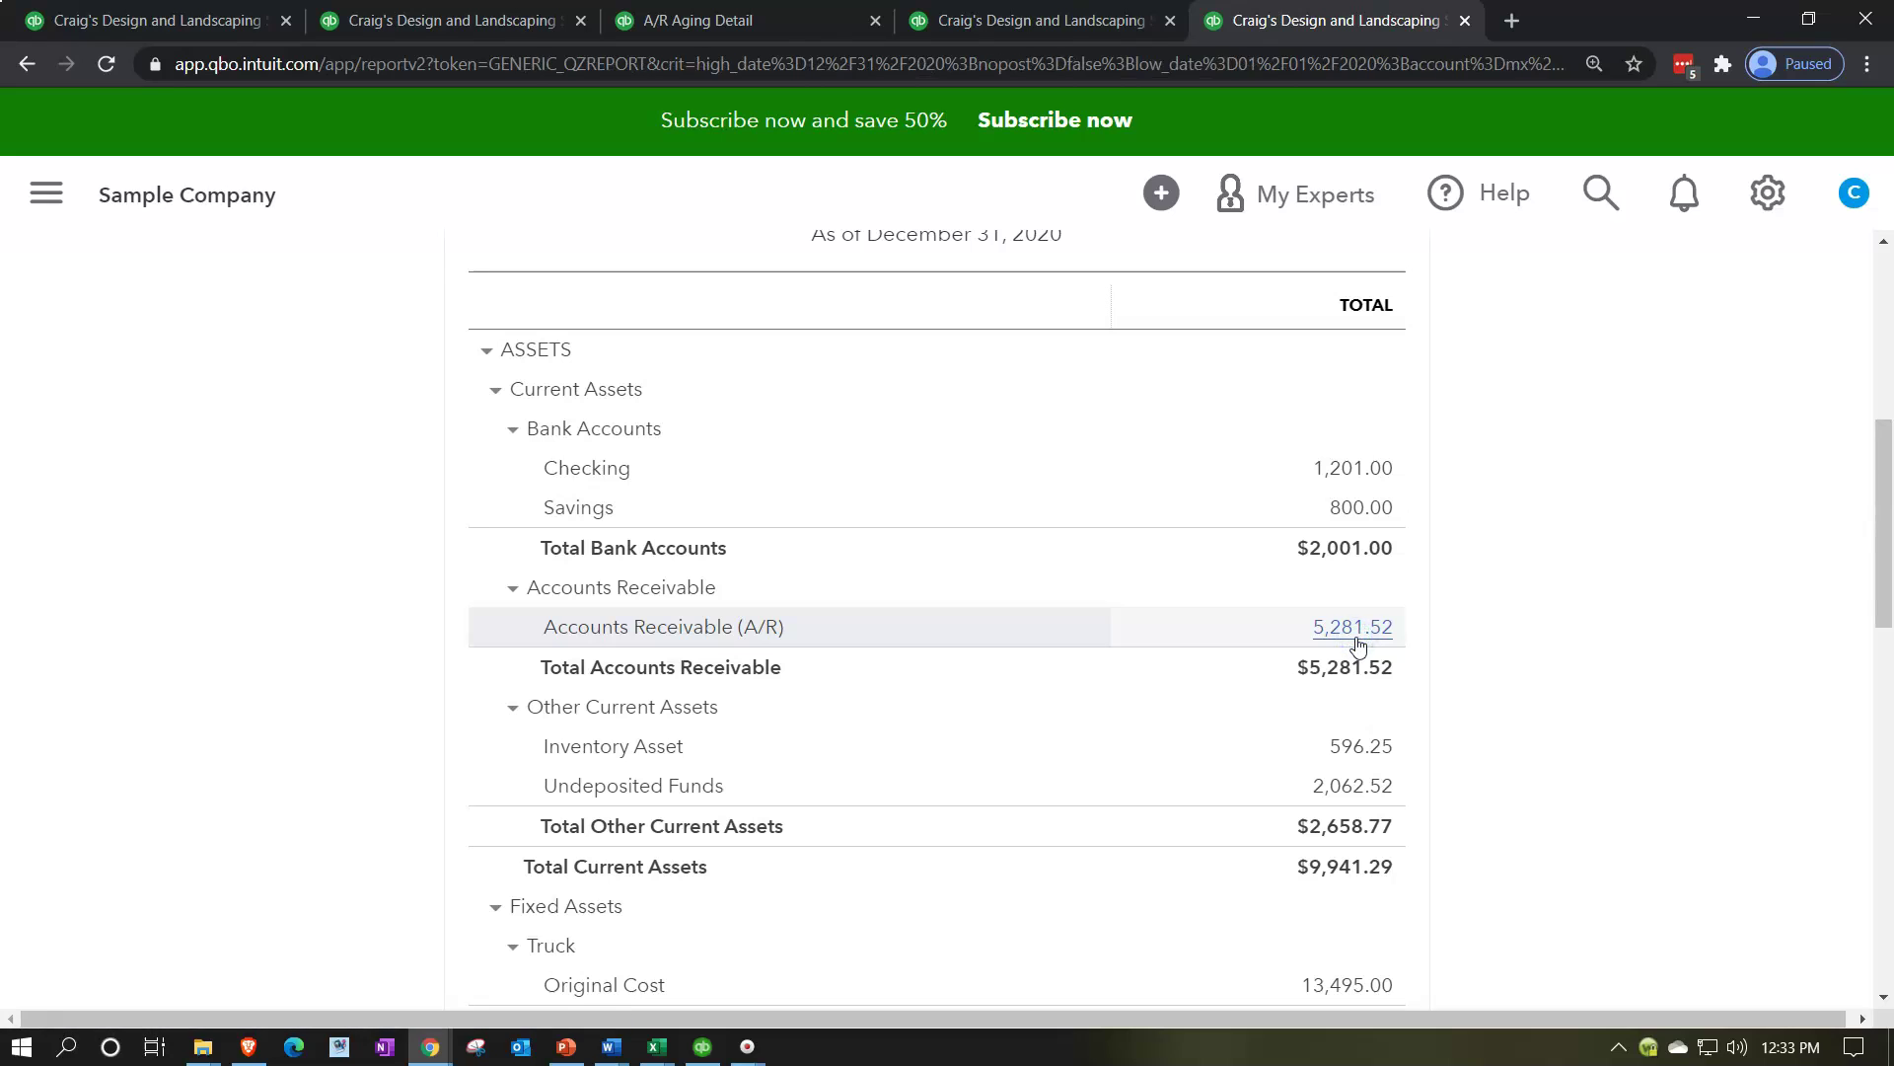
pyautogui.scroll(-3, 1193, 698)
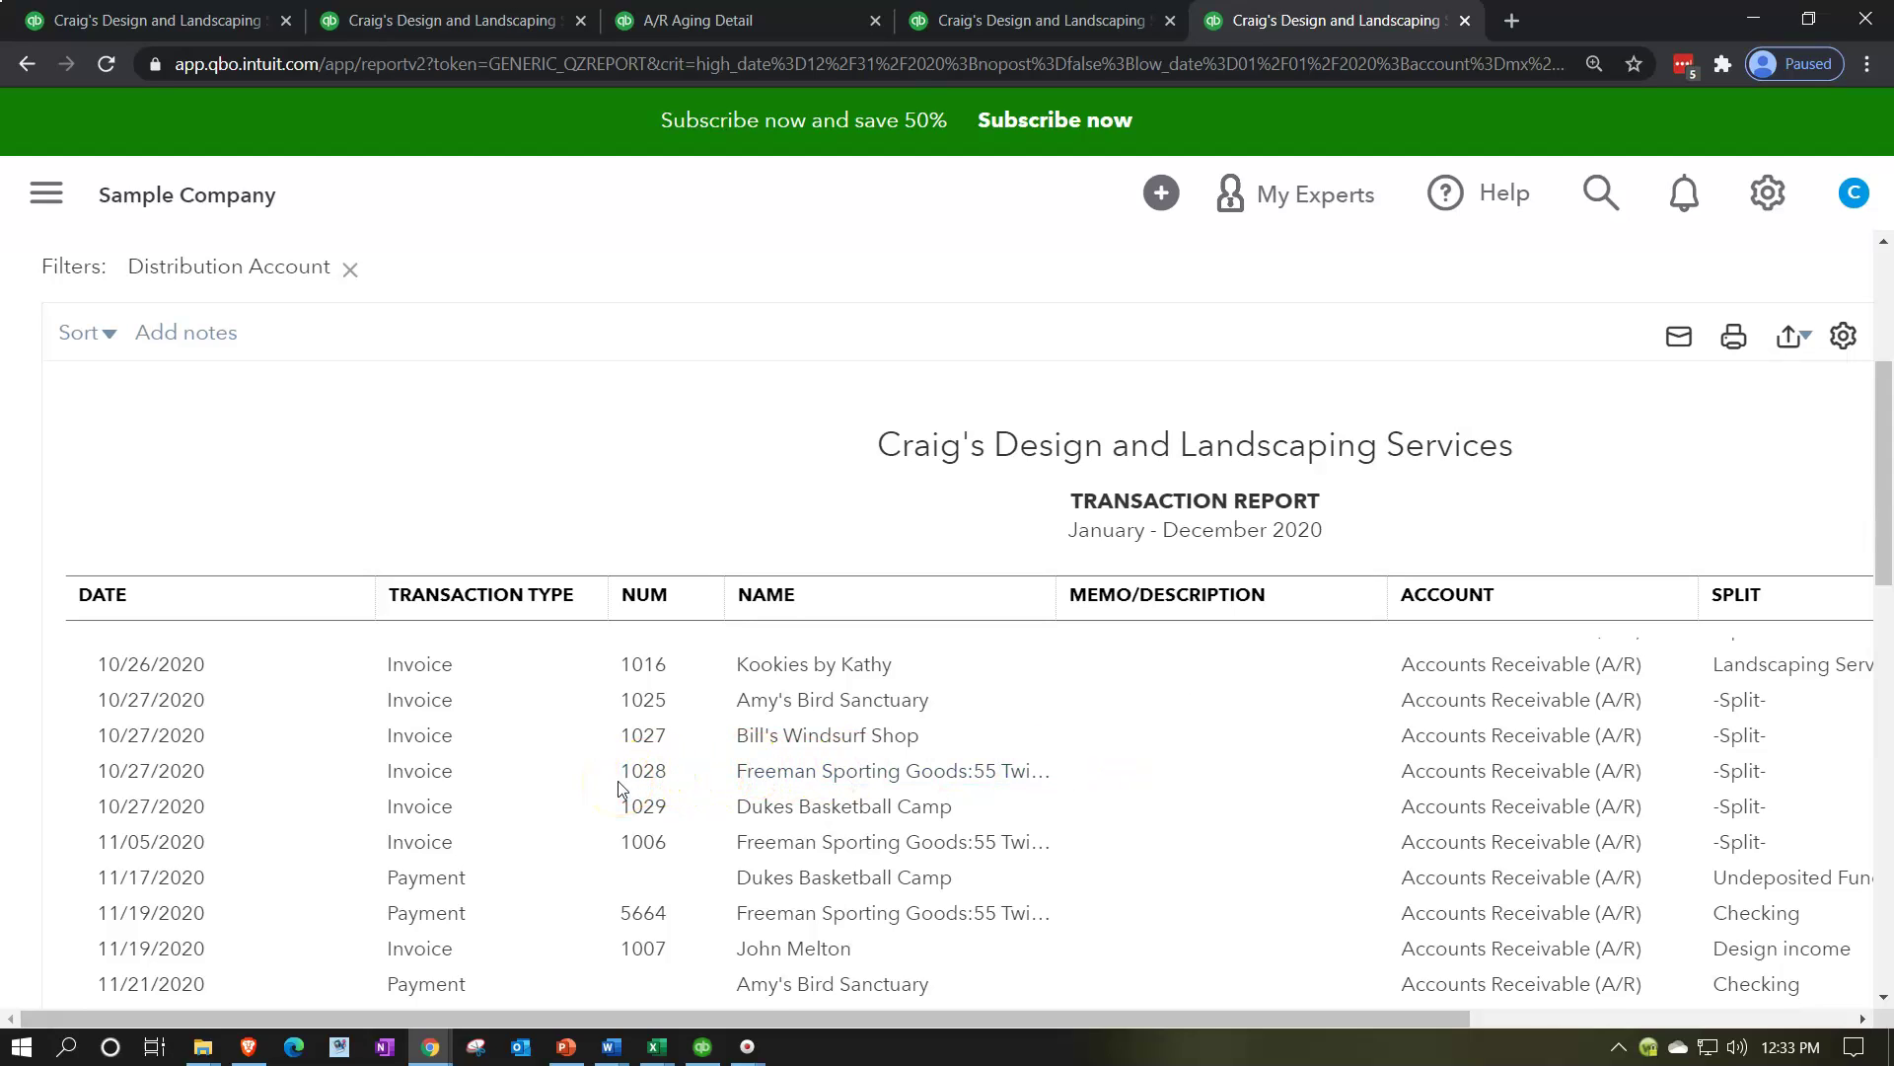
pyautogui.scroll(3, 618, 780)
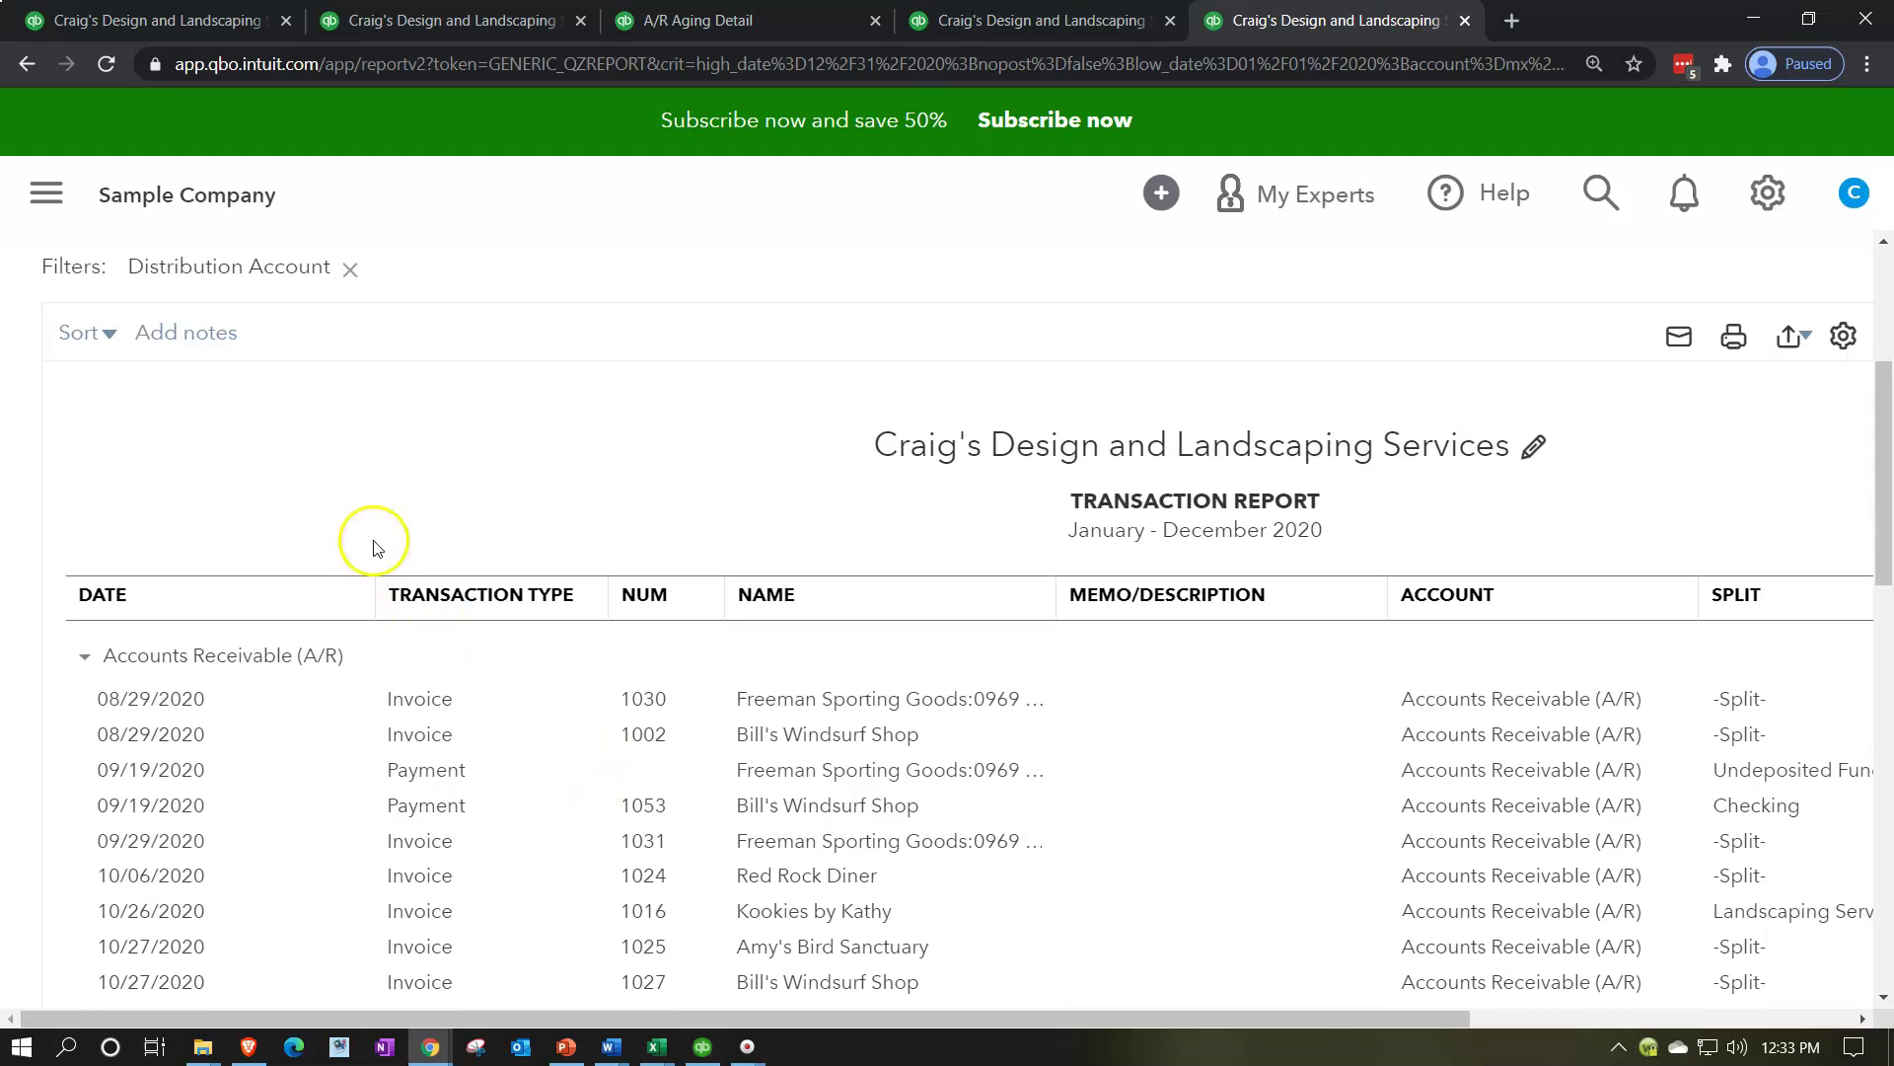
# - Return from the Transaction Report to the current assets section of the Balance Sheet
pyautogui.scroll(1, 293, 456)
pyautogui.scroll(3, 294, 457)
pyautogui.click(197, 341)
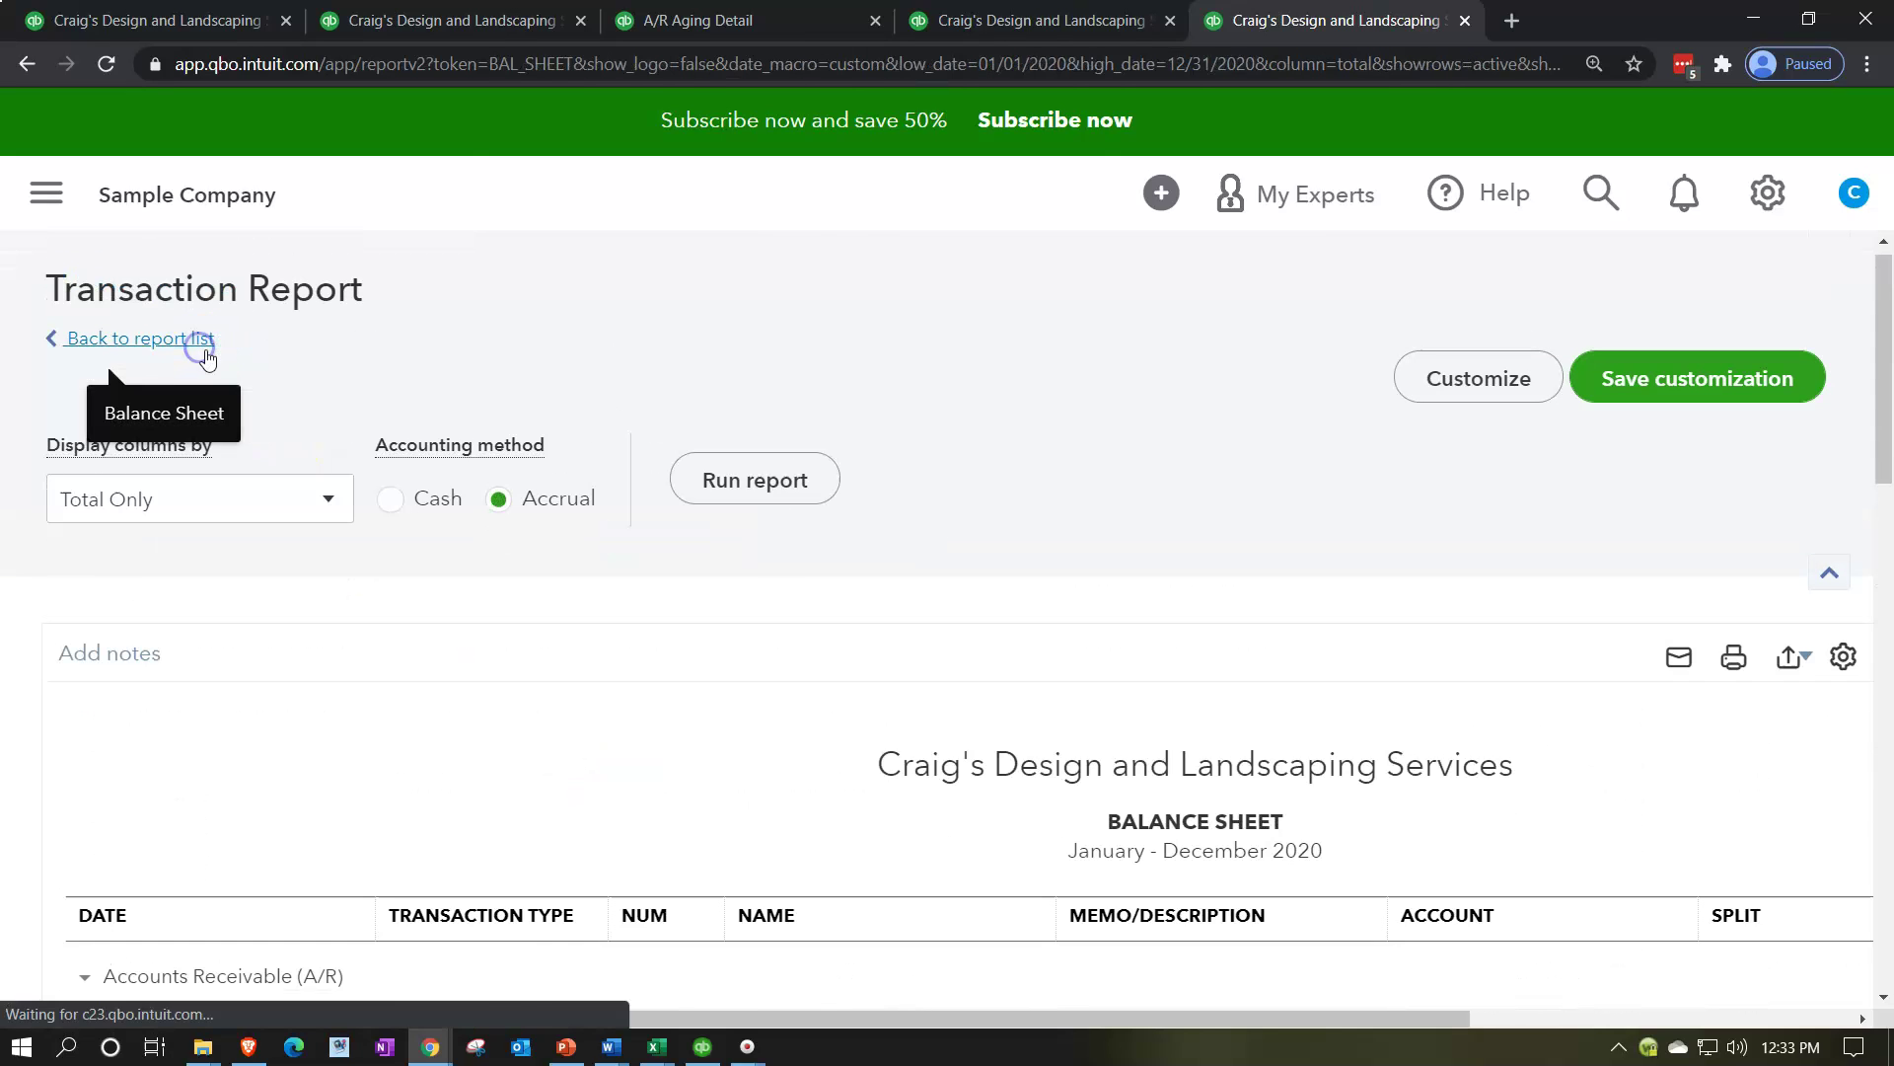
pyautogui.scroll(-5, 209, 357)
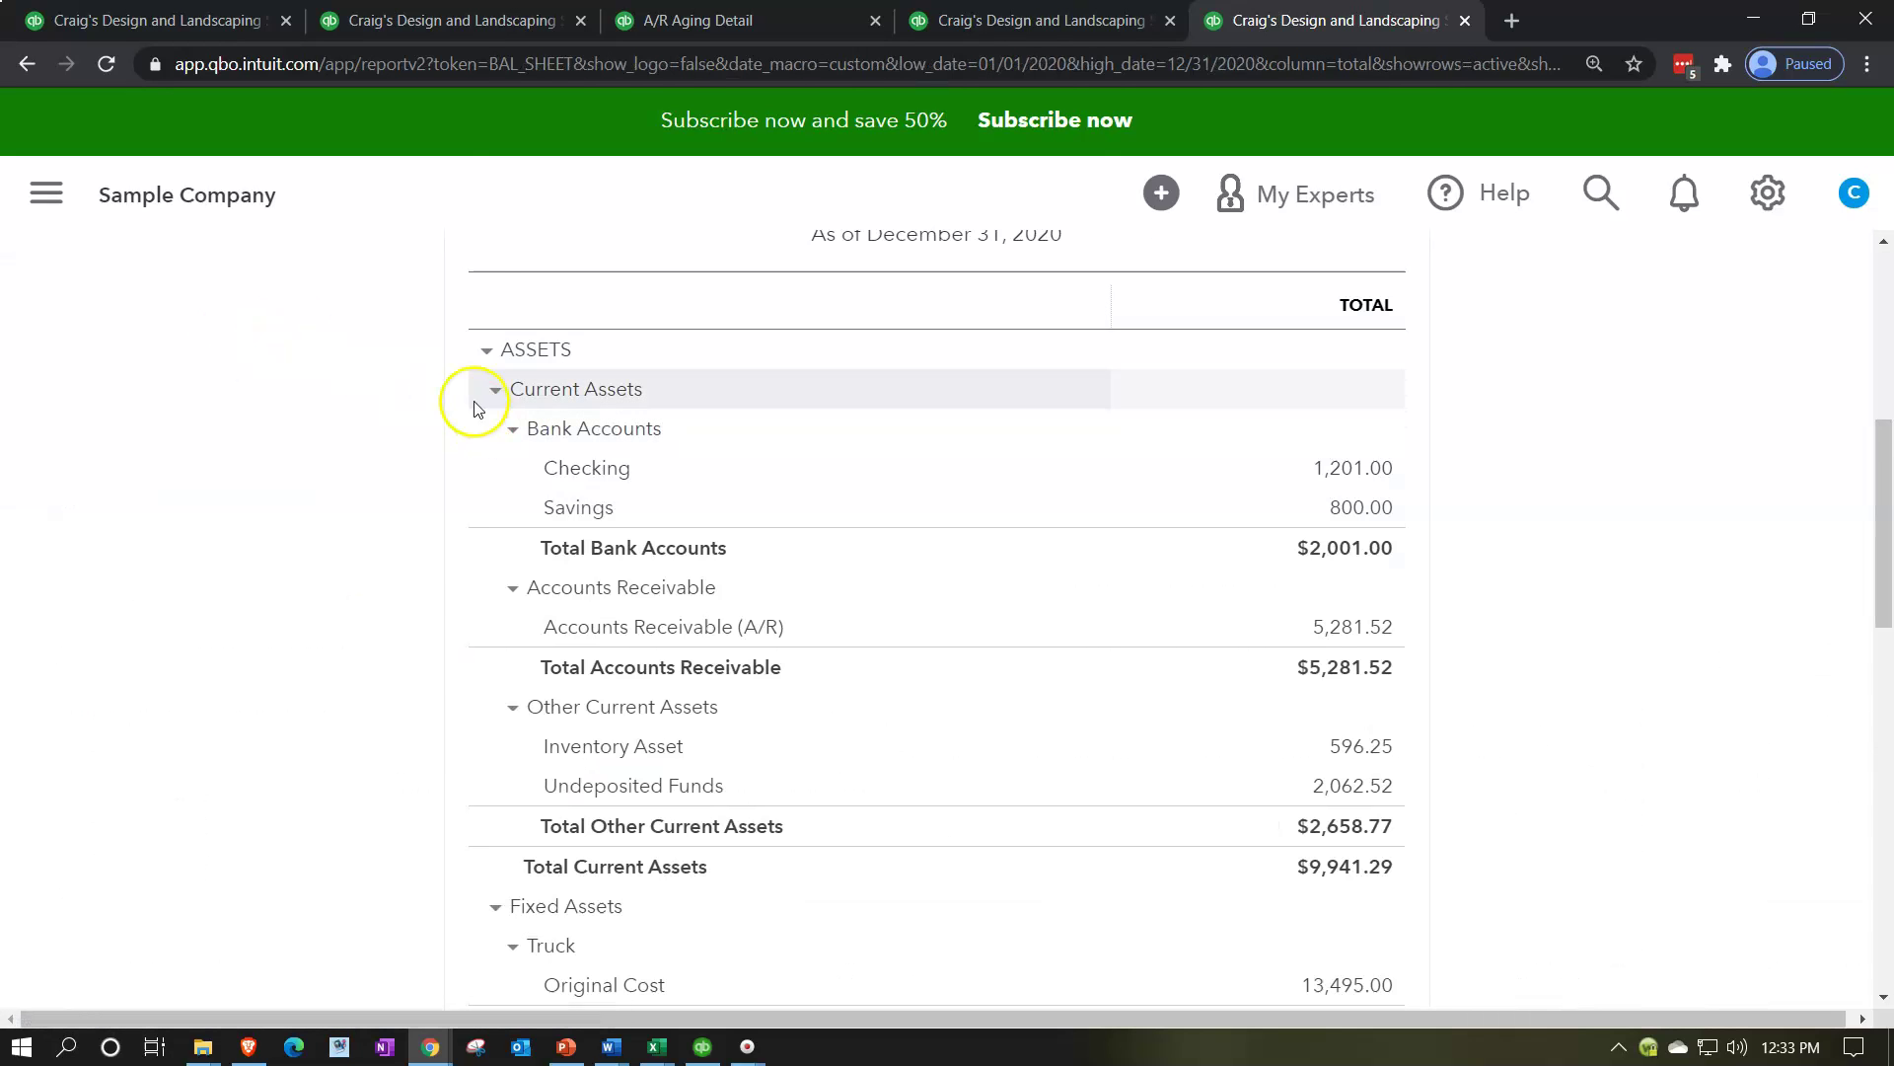
# - Compare the A/R Aging Summary's total with the Accounts Receivable balance on the Balance Sheet
pyautogui.click(465, 23)
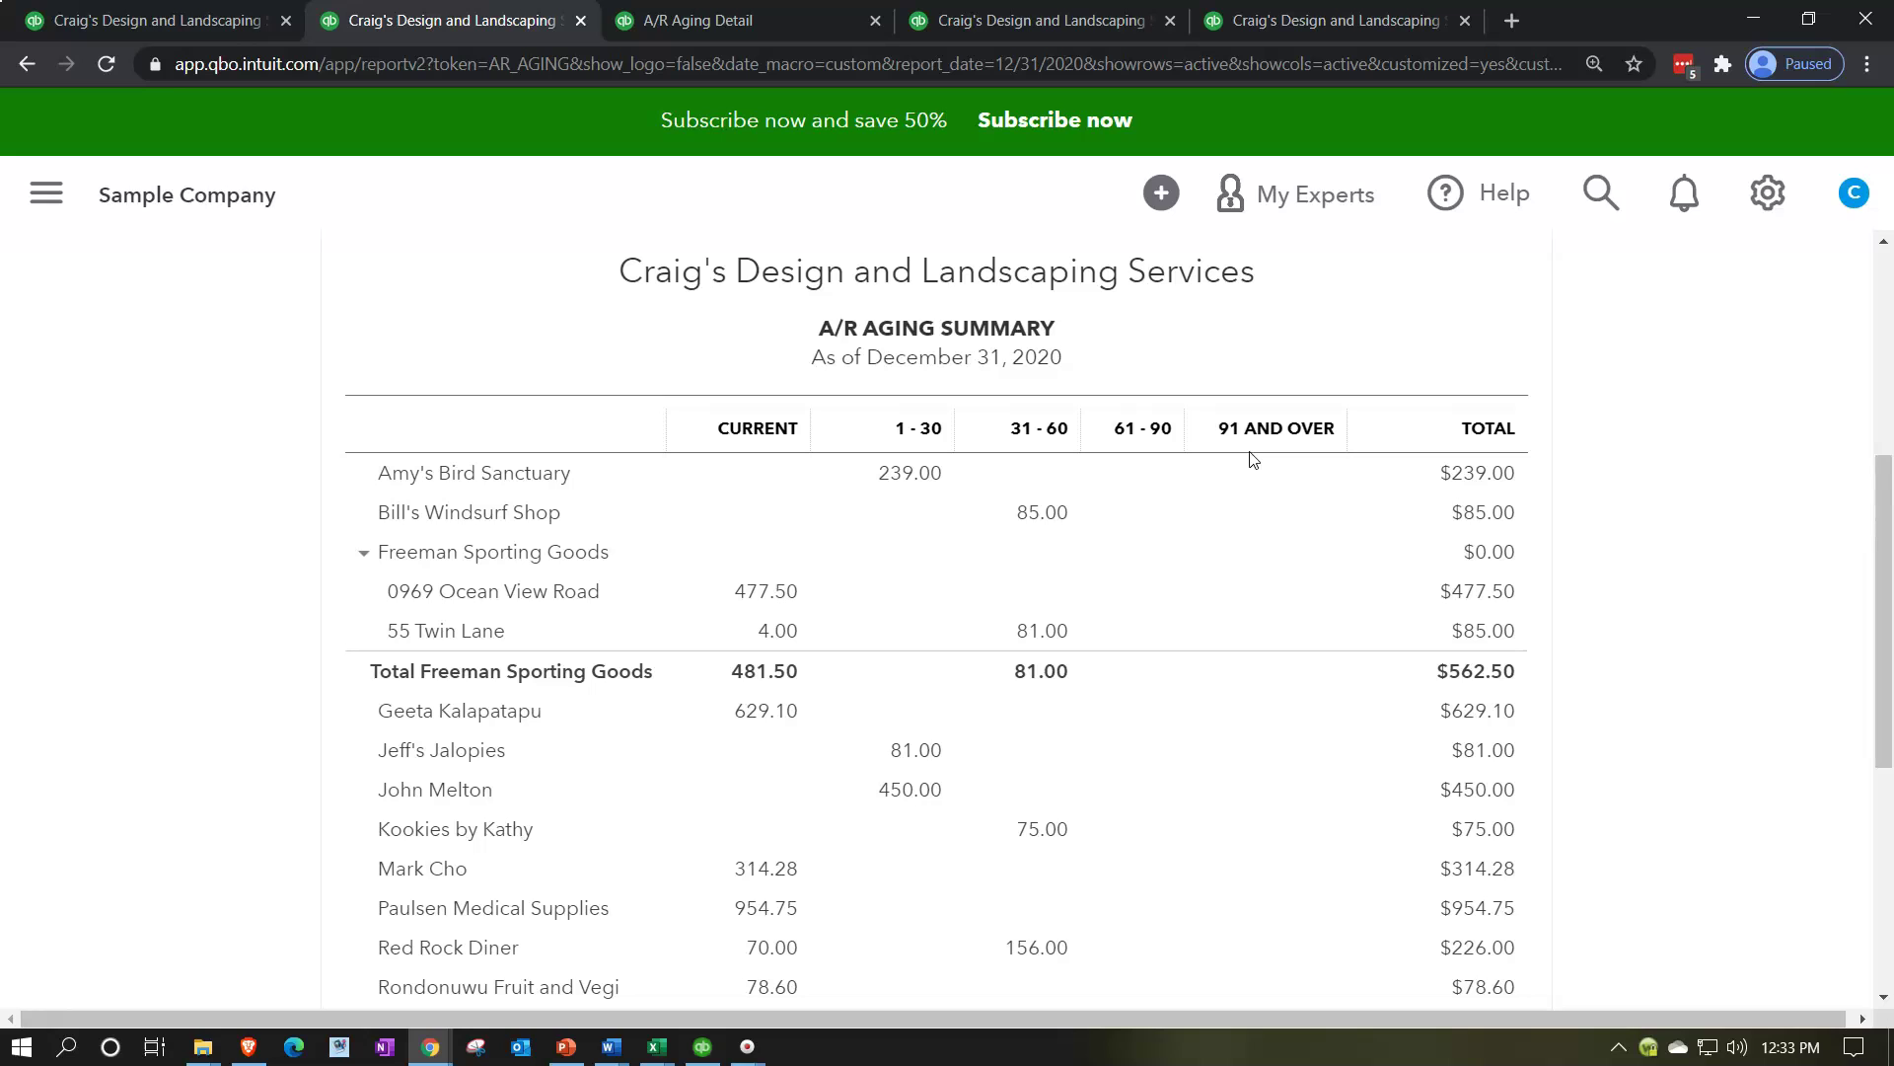
pyautogui.scroll(-4, 1251, 459)
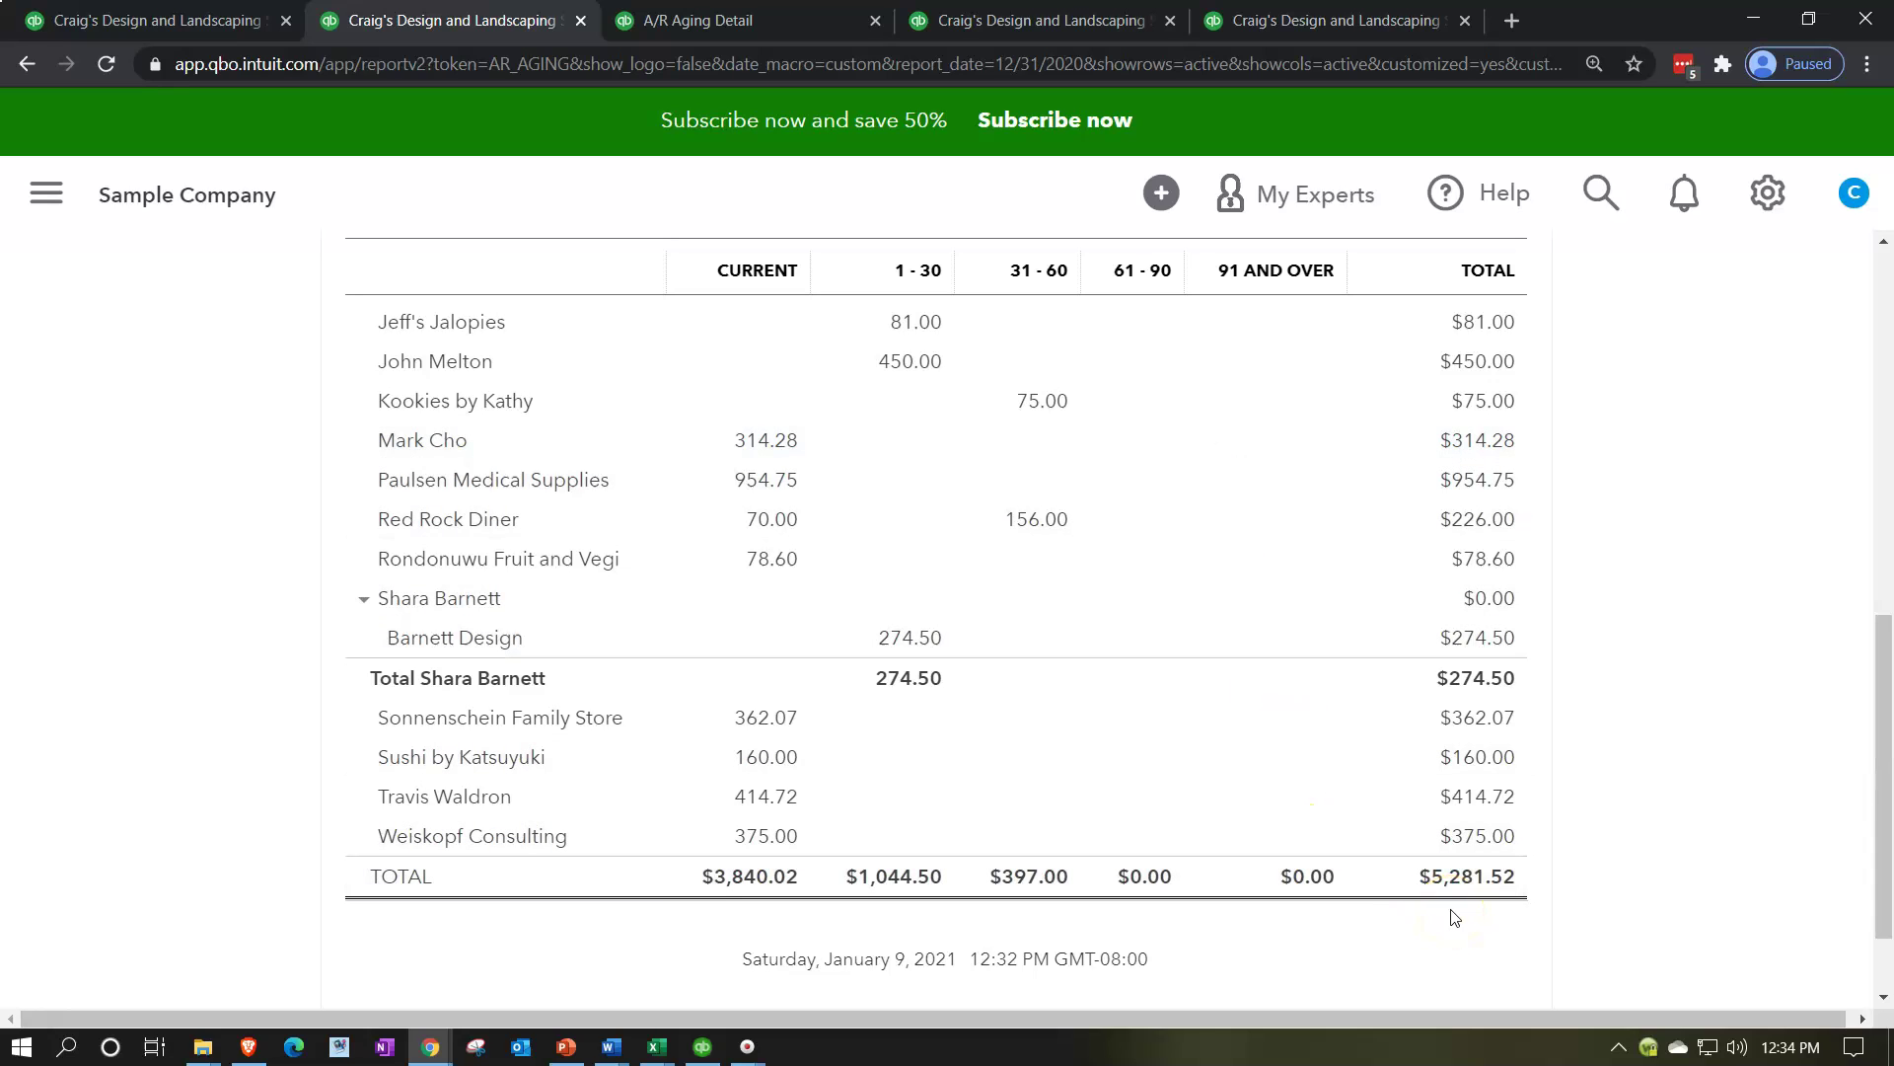
pyautogui.click(1312, 24)
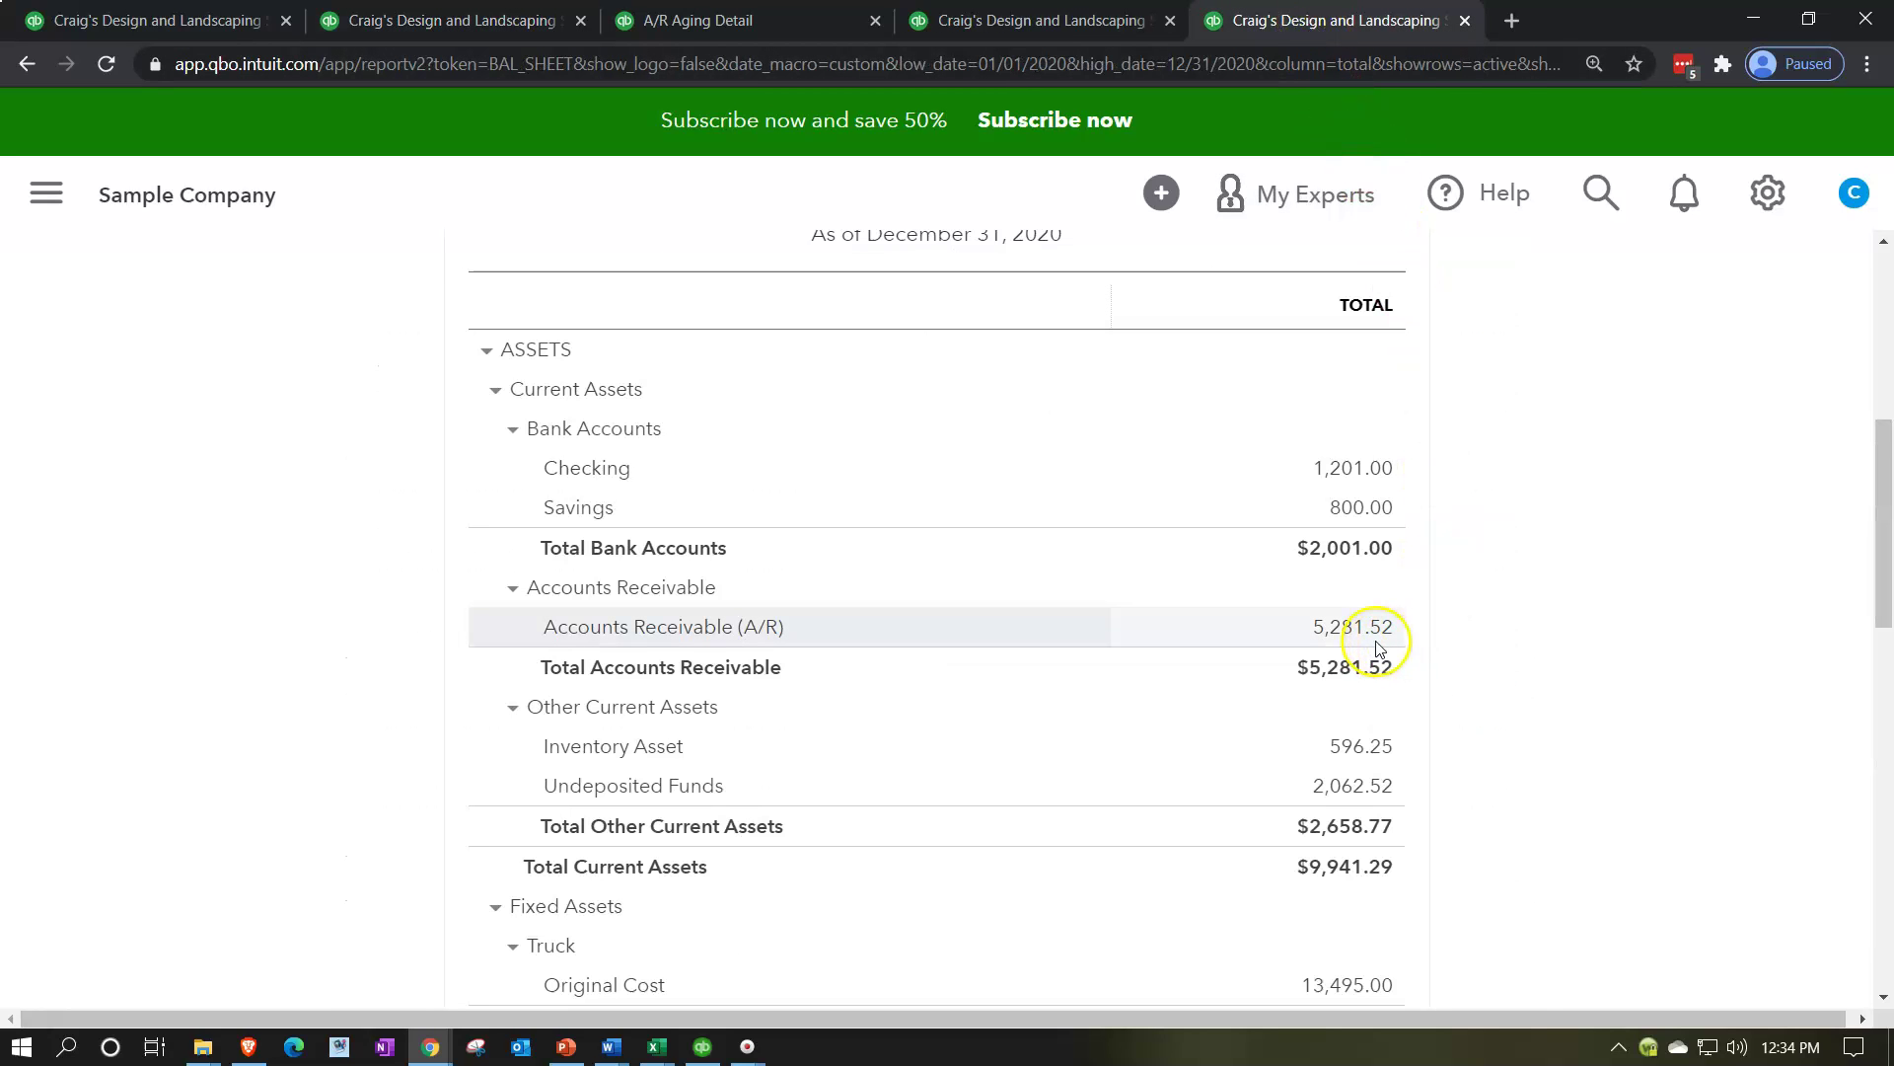
pyautogui.click(422, 14)
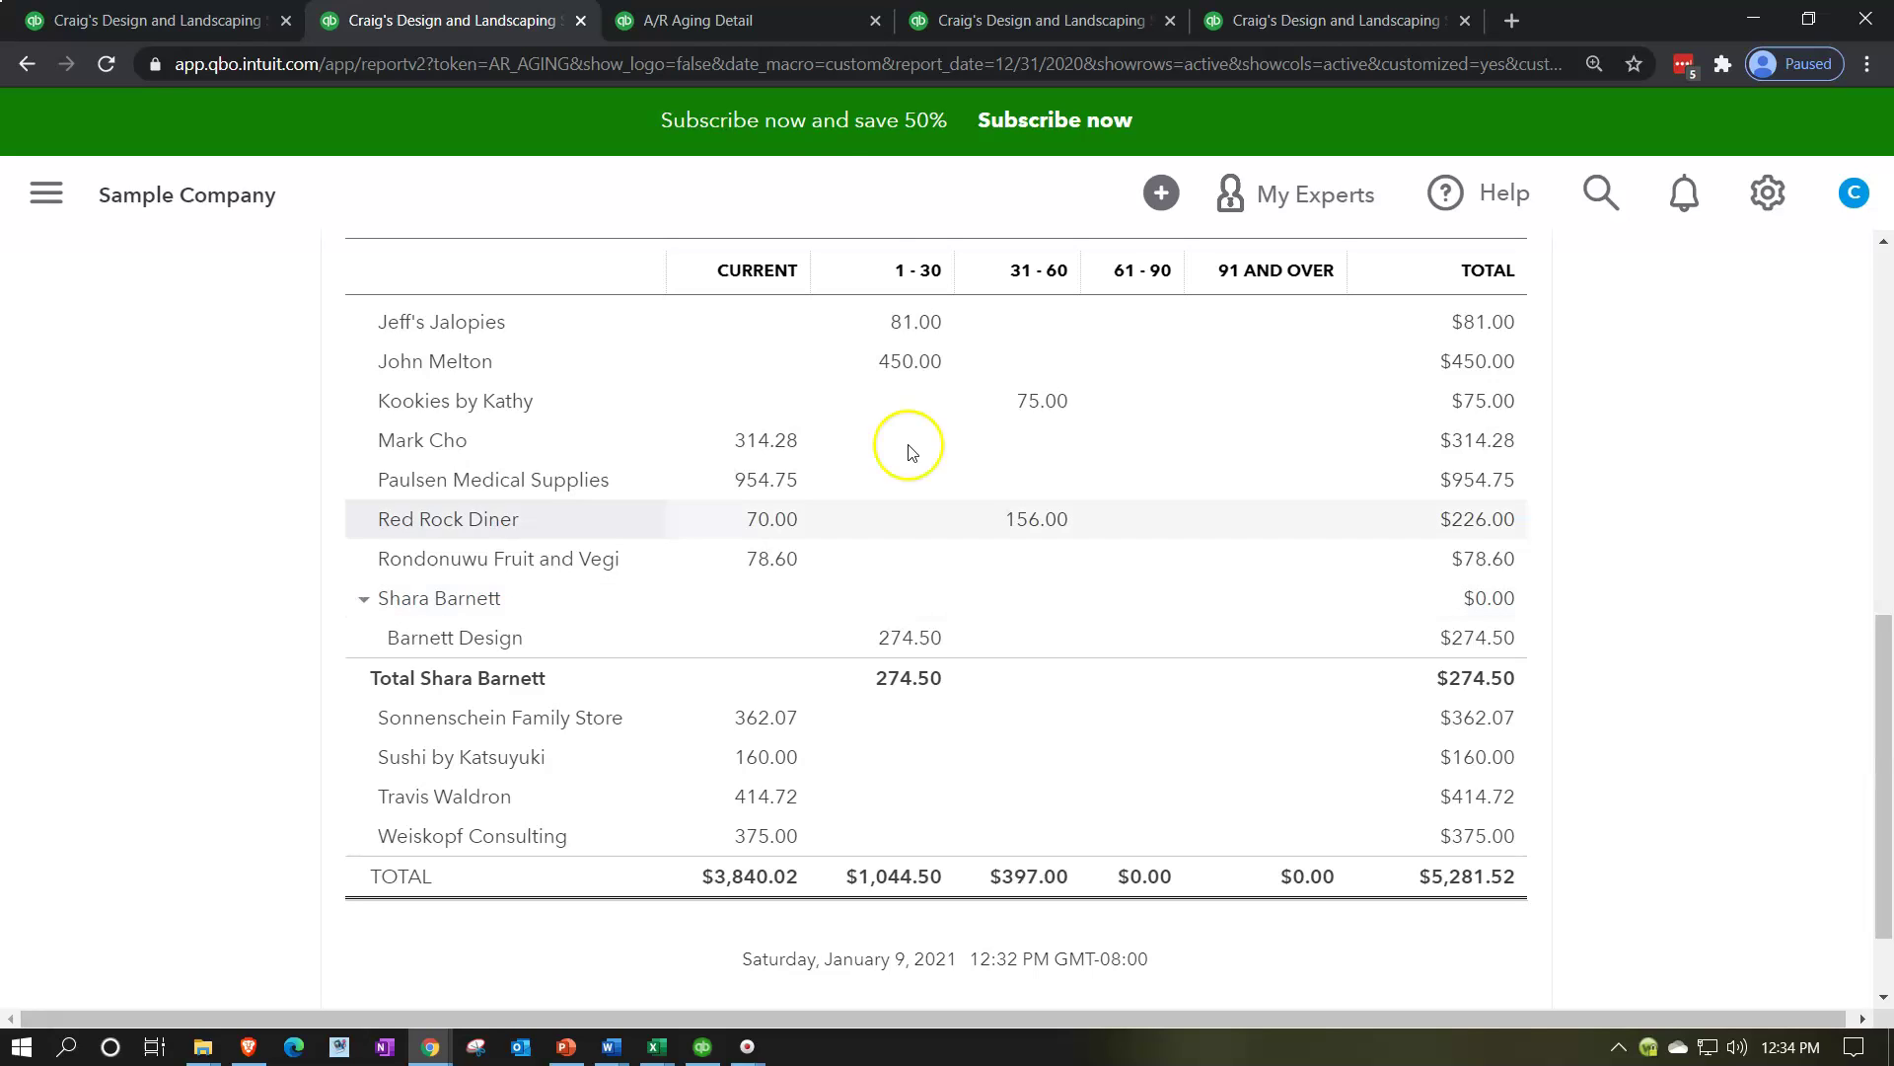
# - Review the invoices in each aging group and the open balance total of the A/R Aging Detail report
pyautogui.click(737, 25)
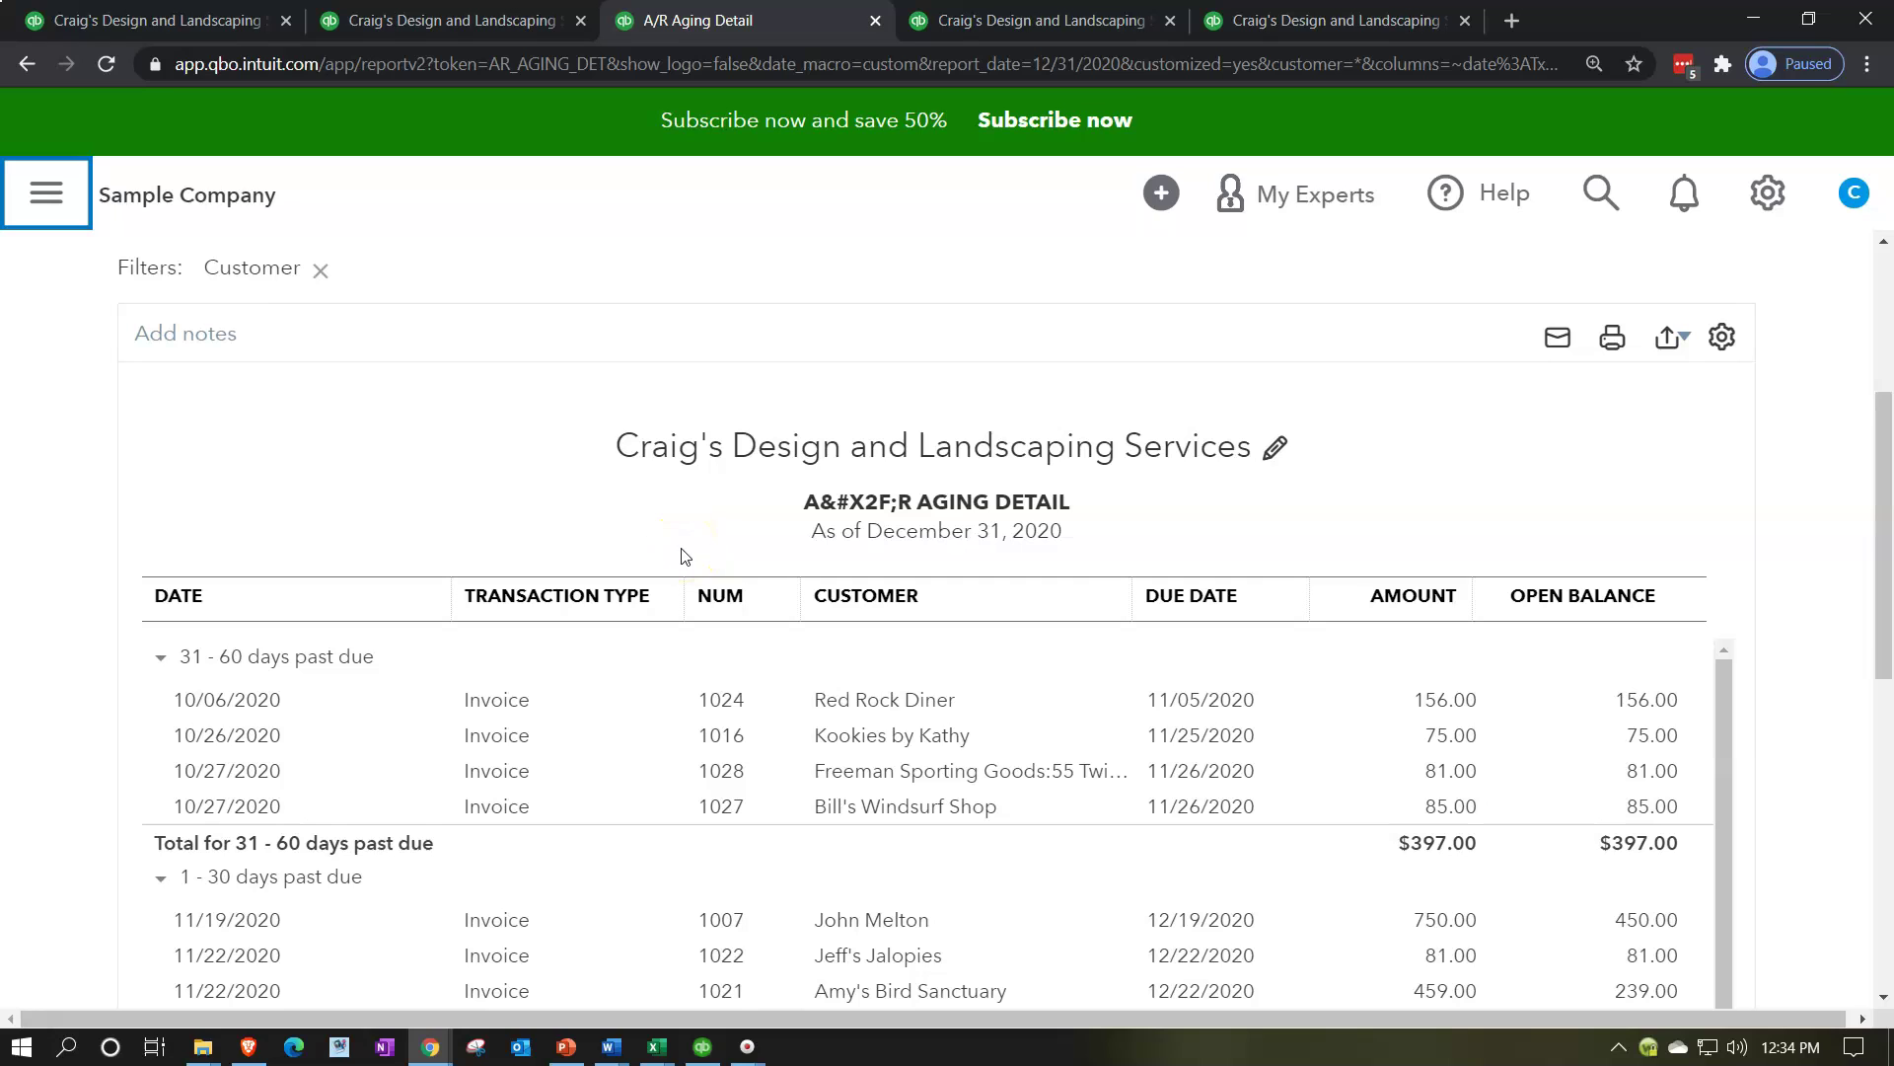
pyautogui.scroll(-2, 681, 555)
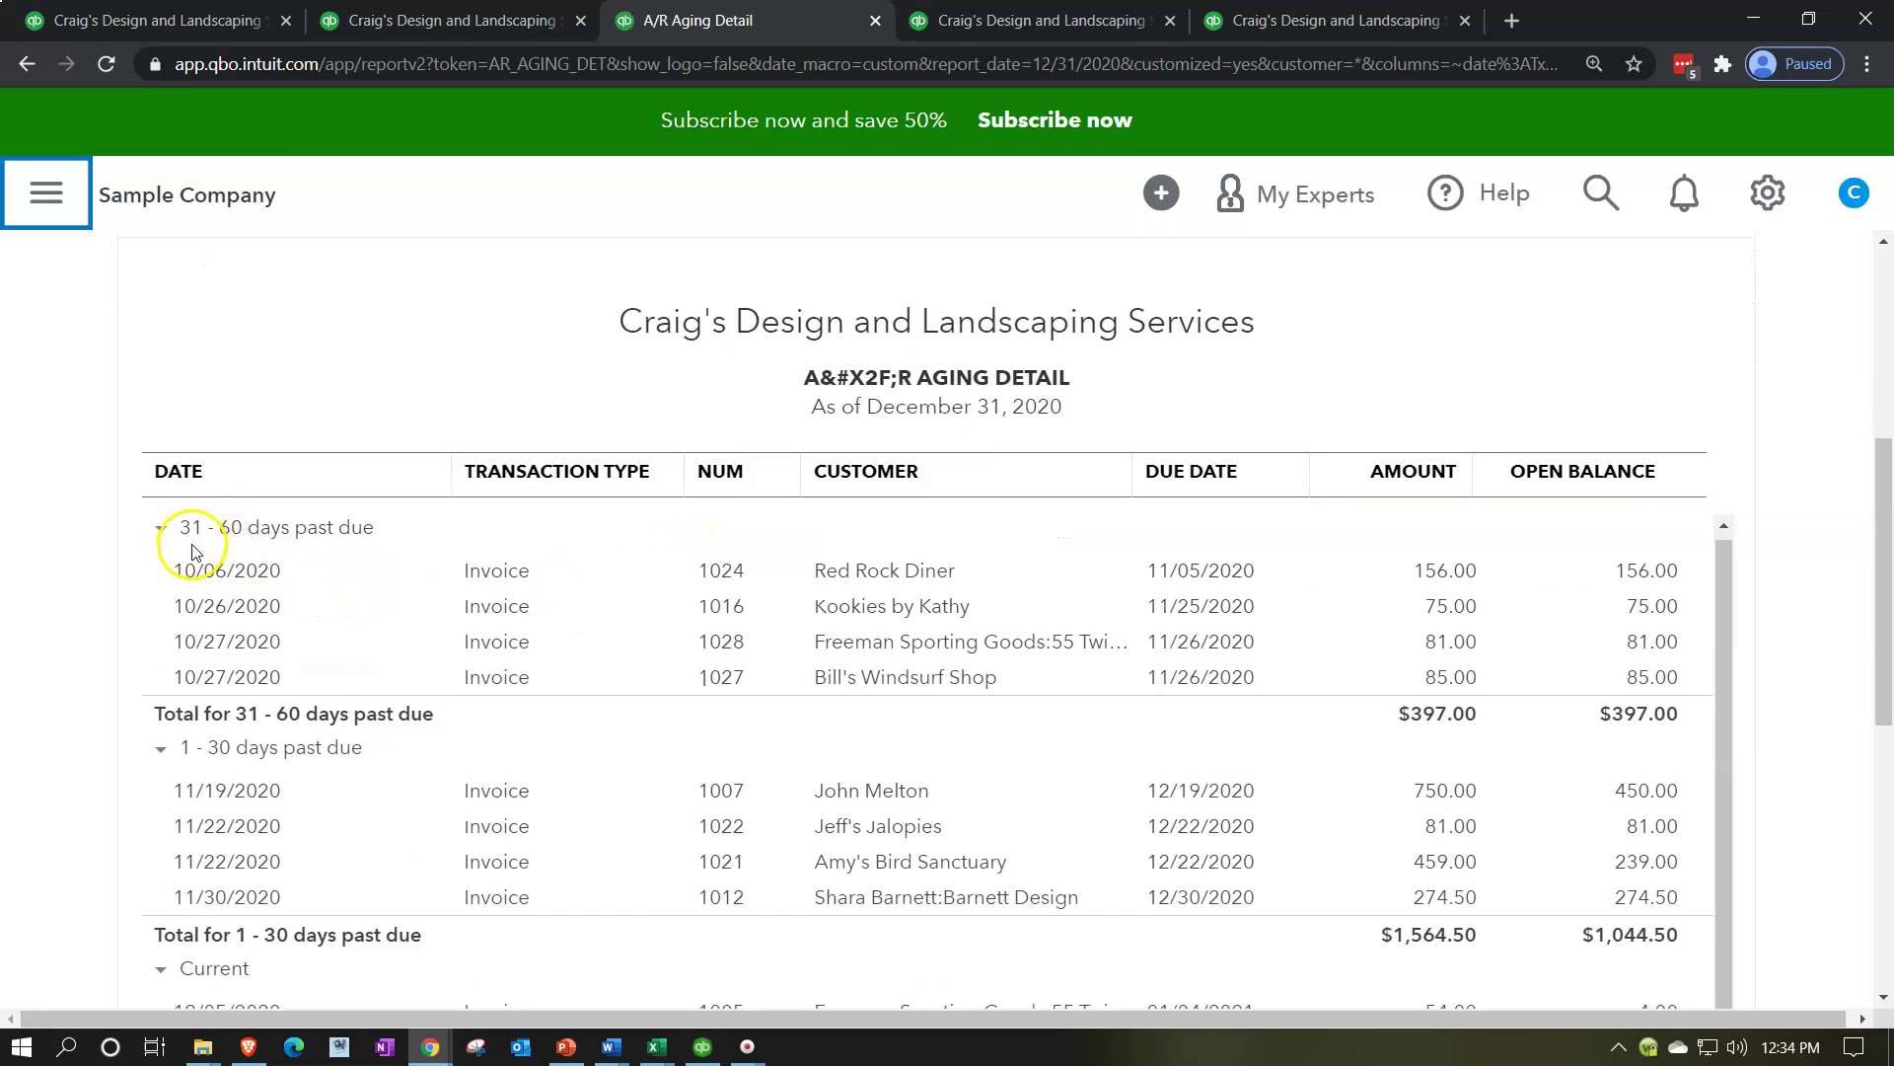
pyautogui.scroll(-1, 241, 543)
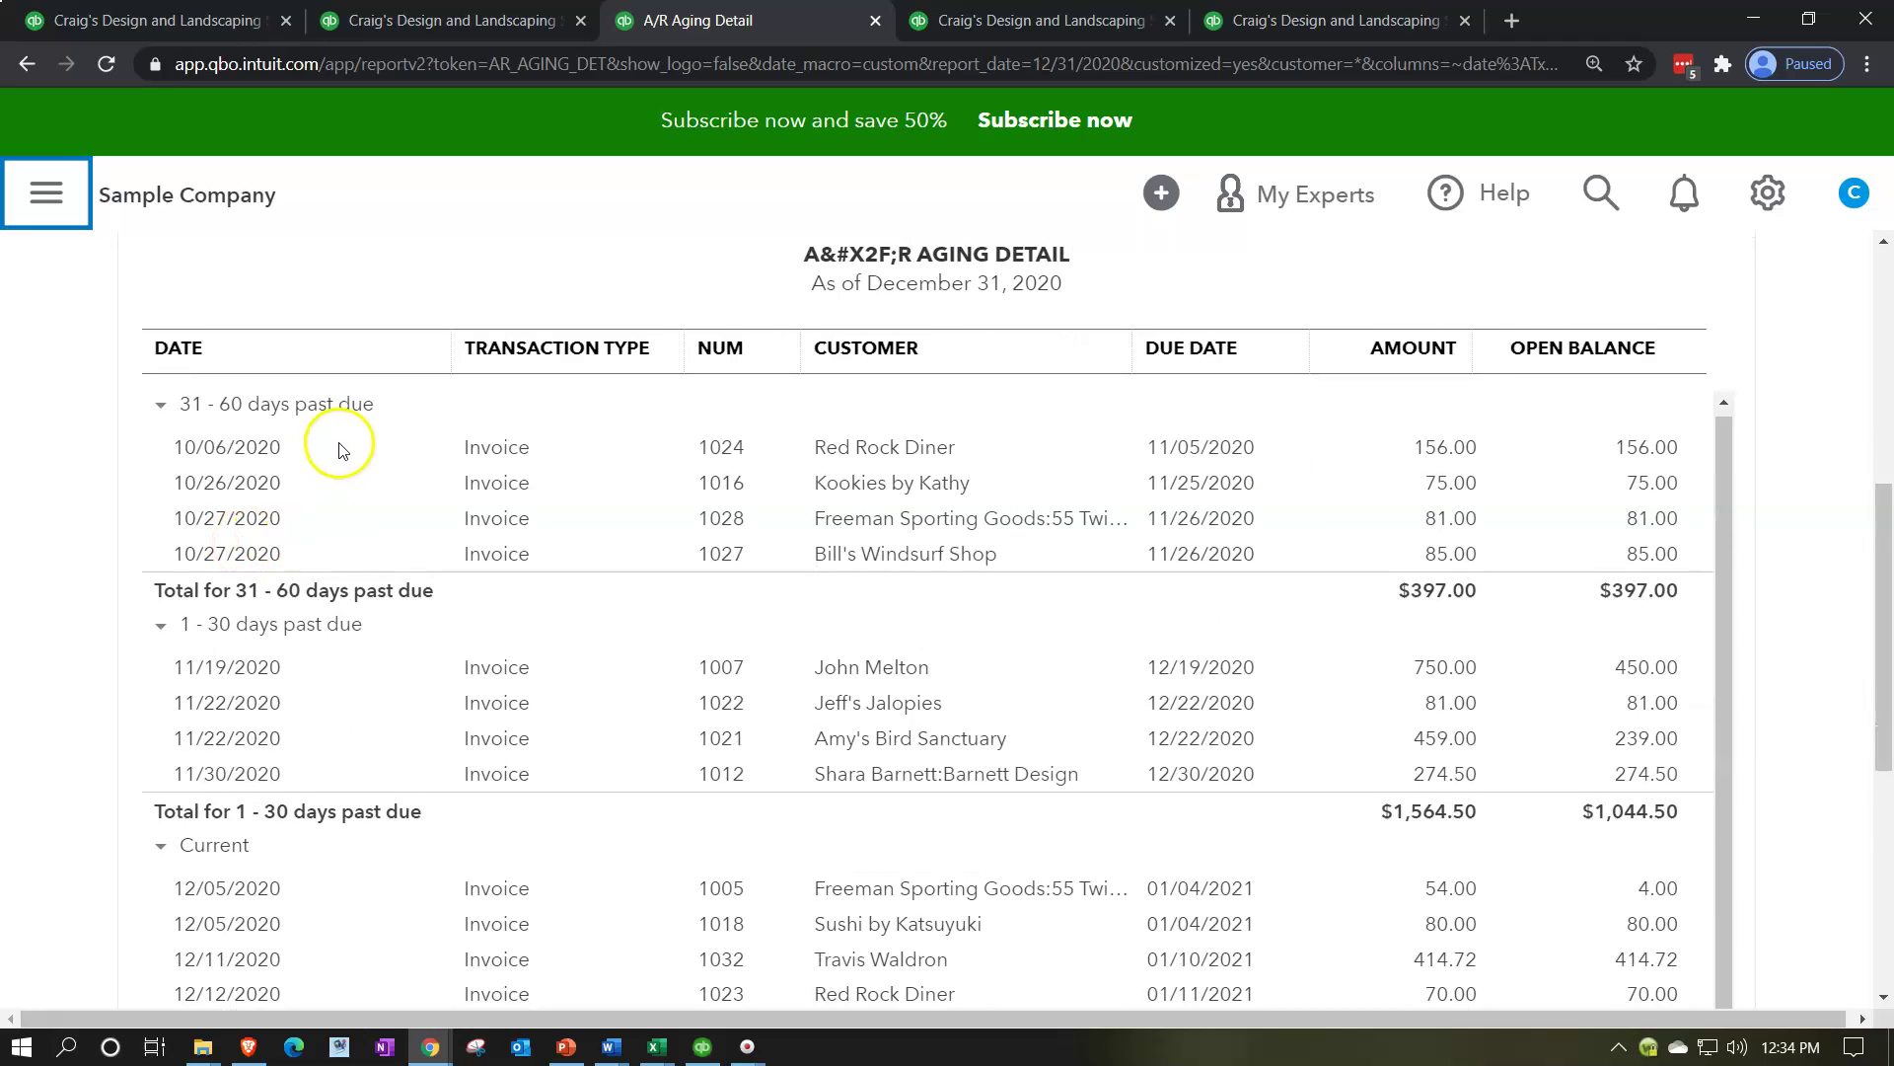
pyautogui.scroll(-2, 338, 450)
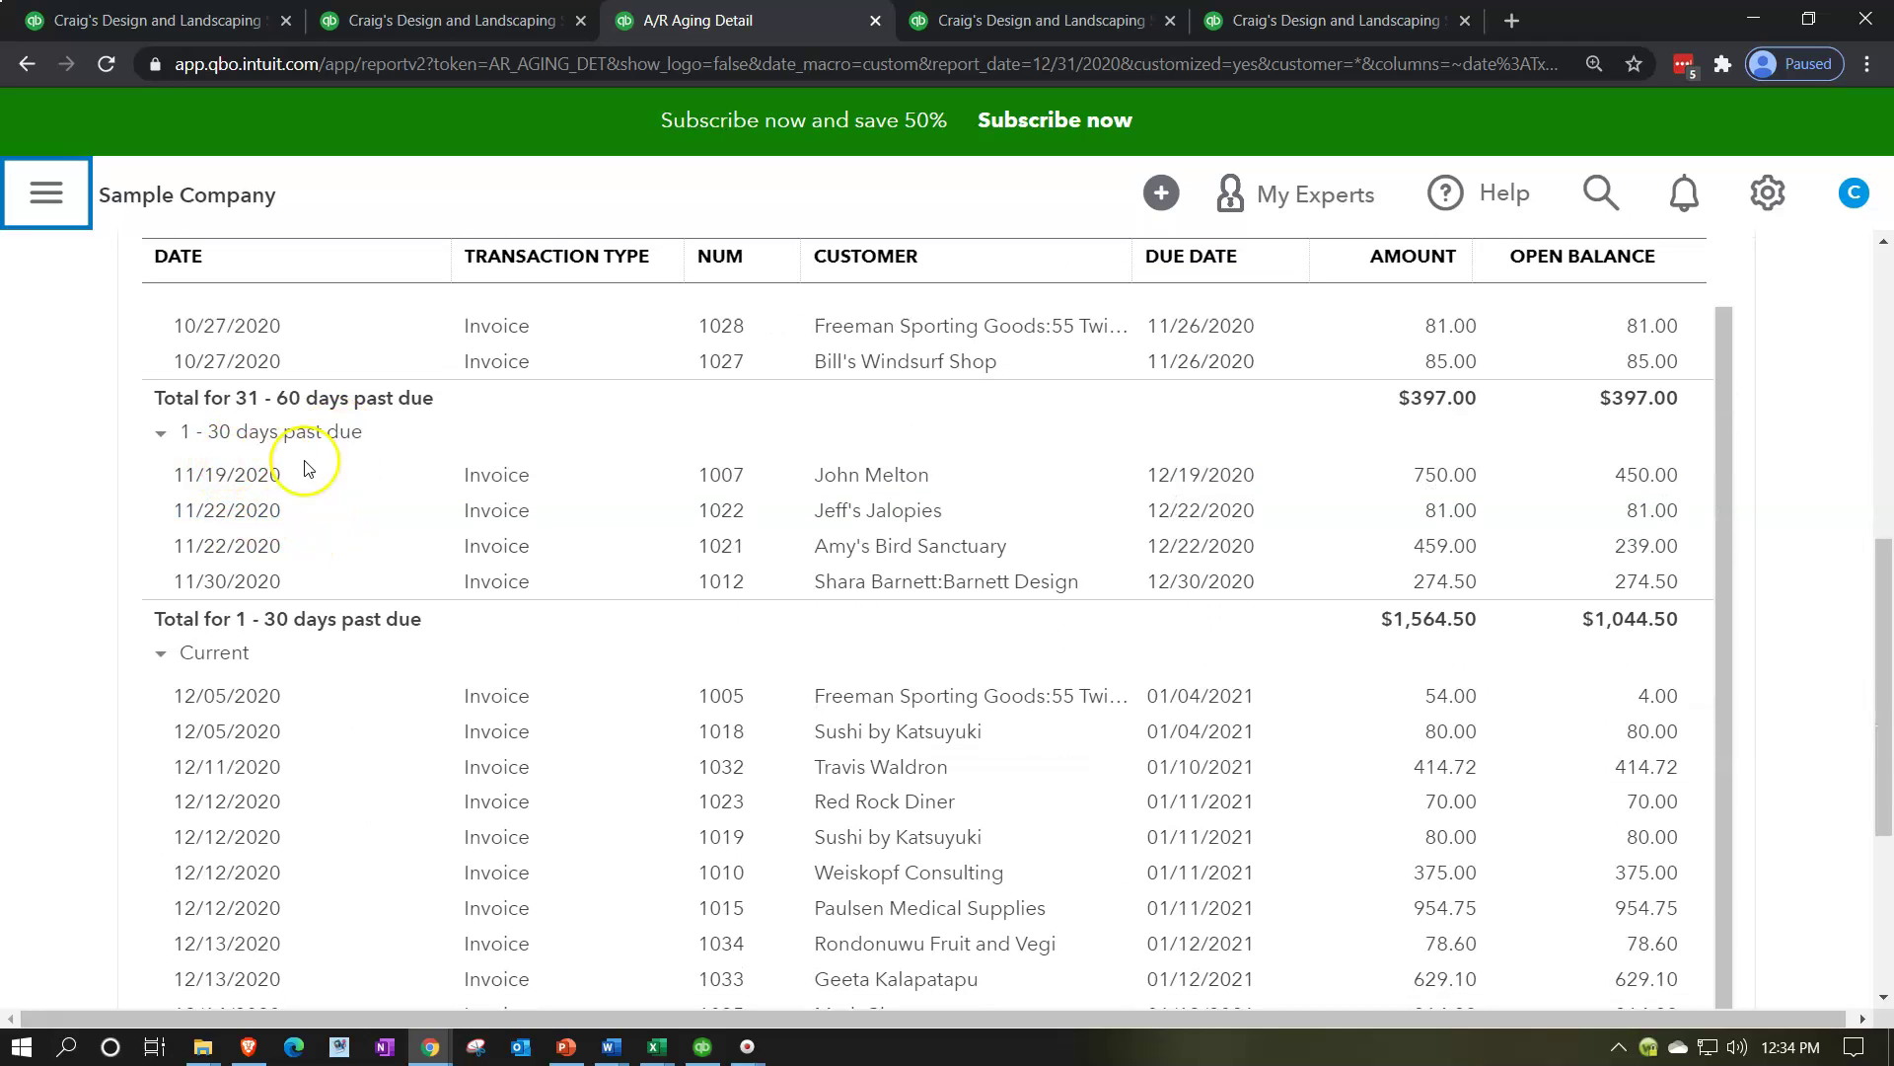
pyautogui.scroll(-1, 314, 464)
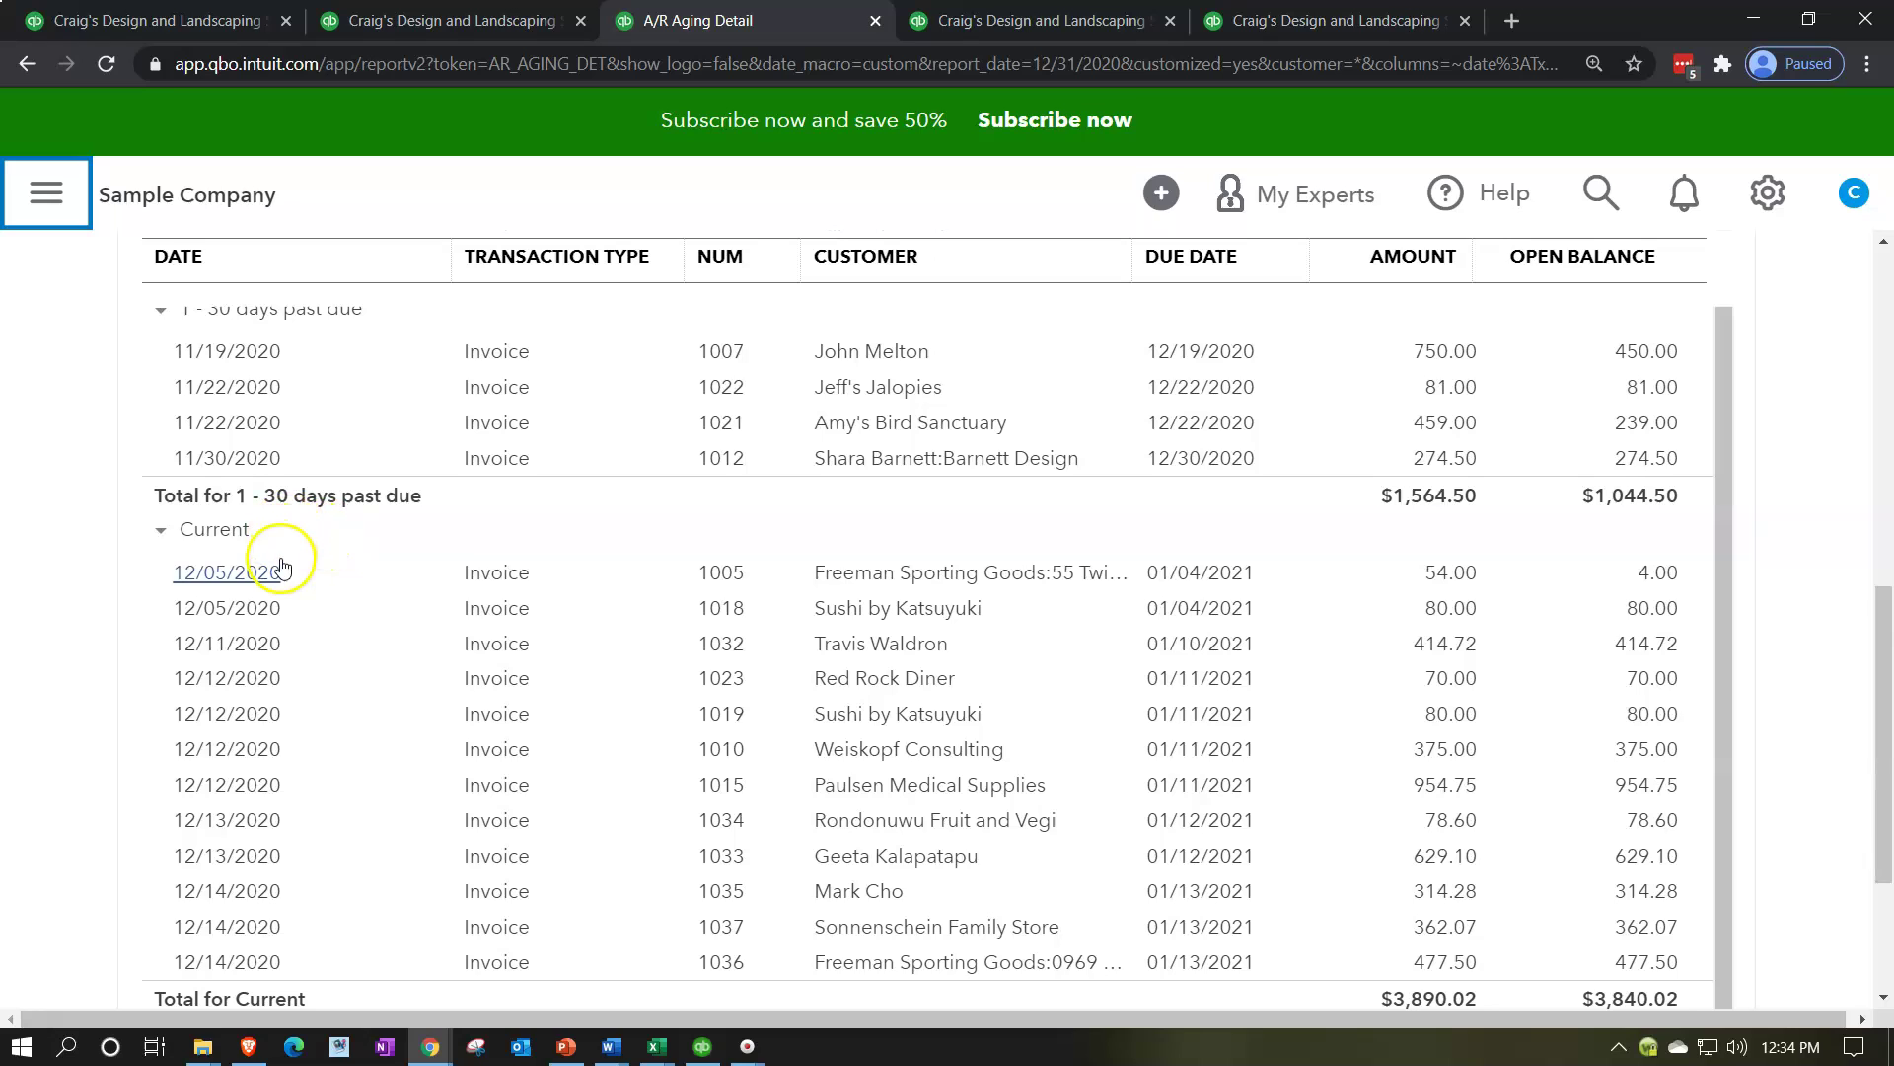
pyautogui.scroll(-1, 281, 565)
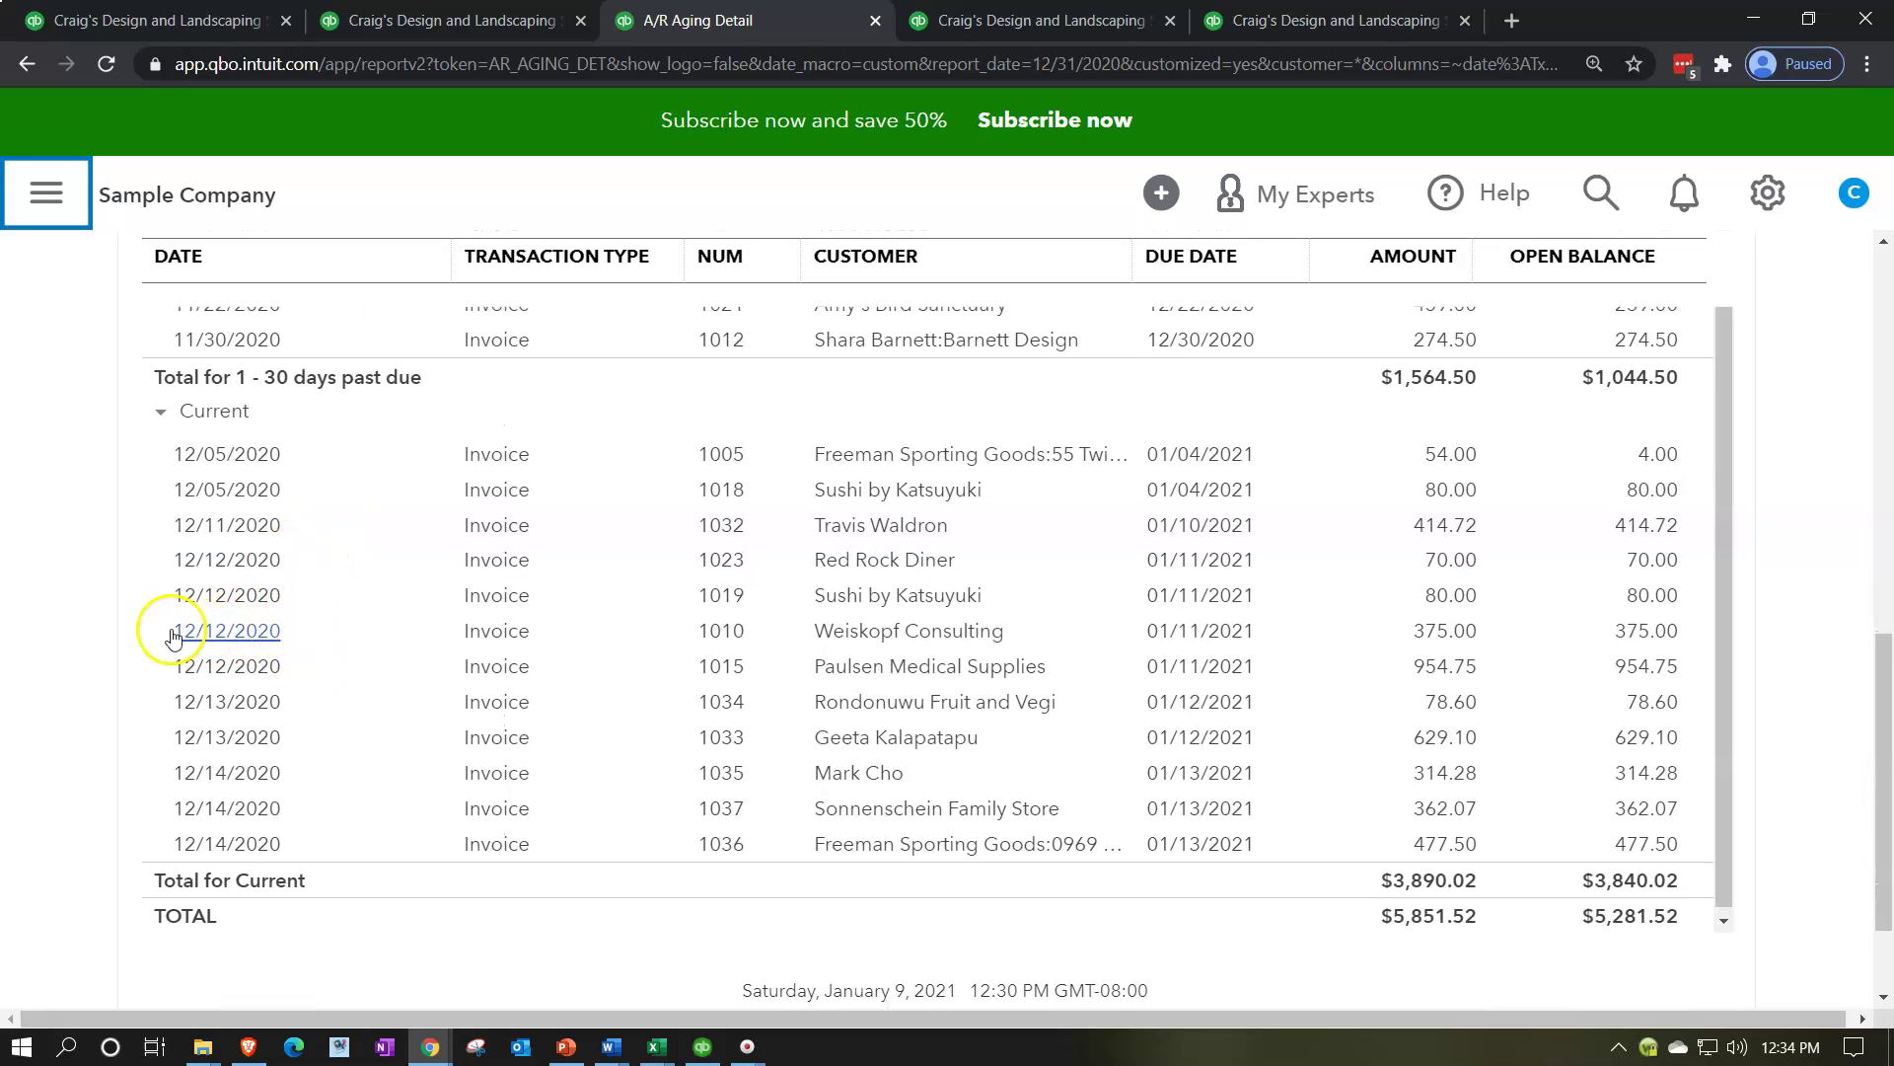
pyautogui.scroll(5, 138, 632)
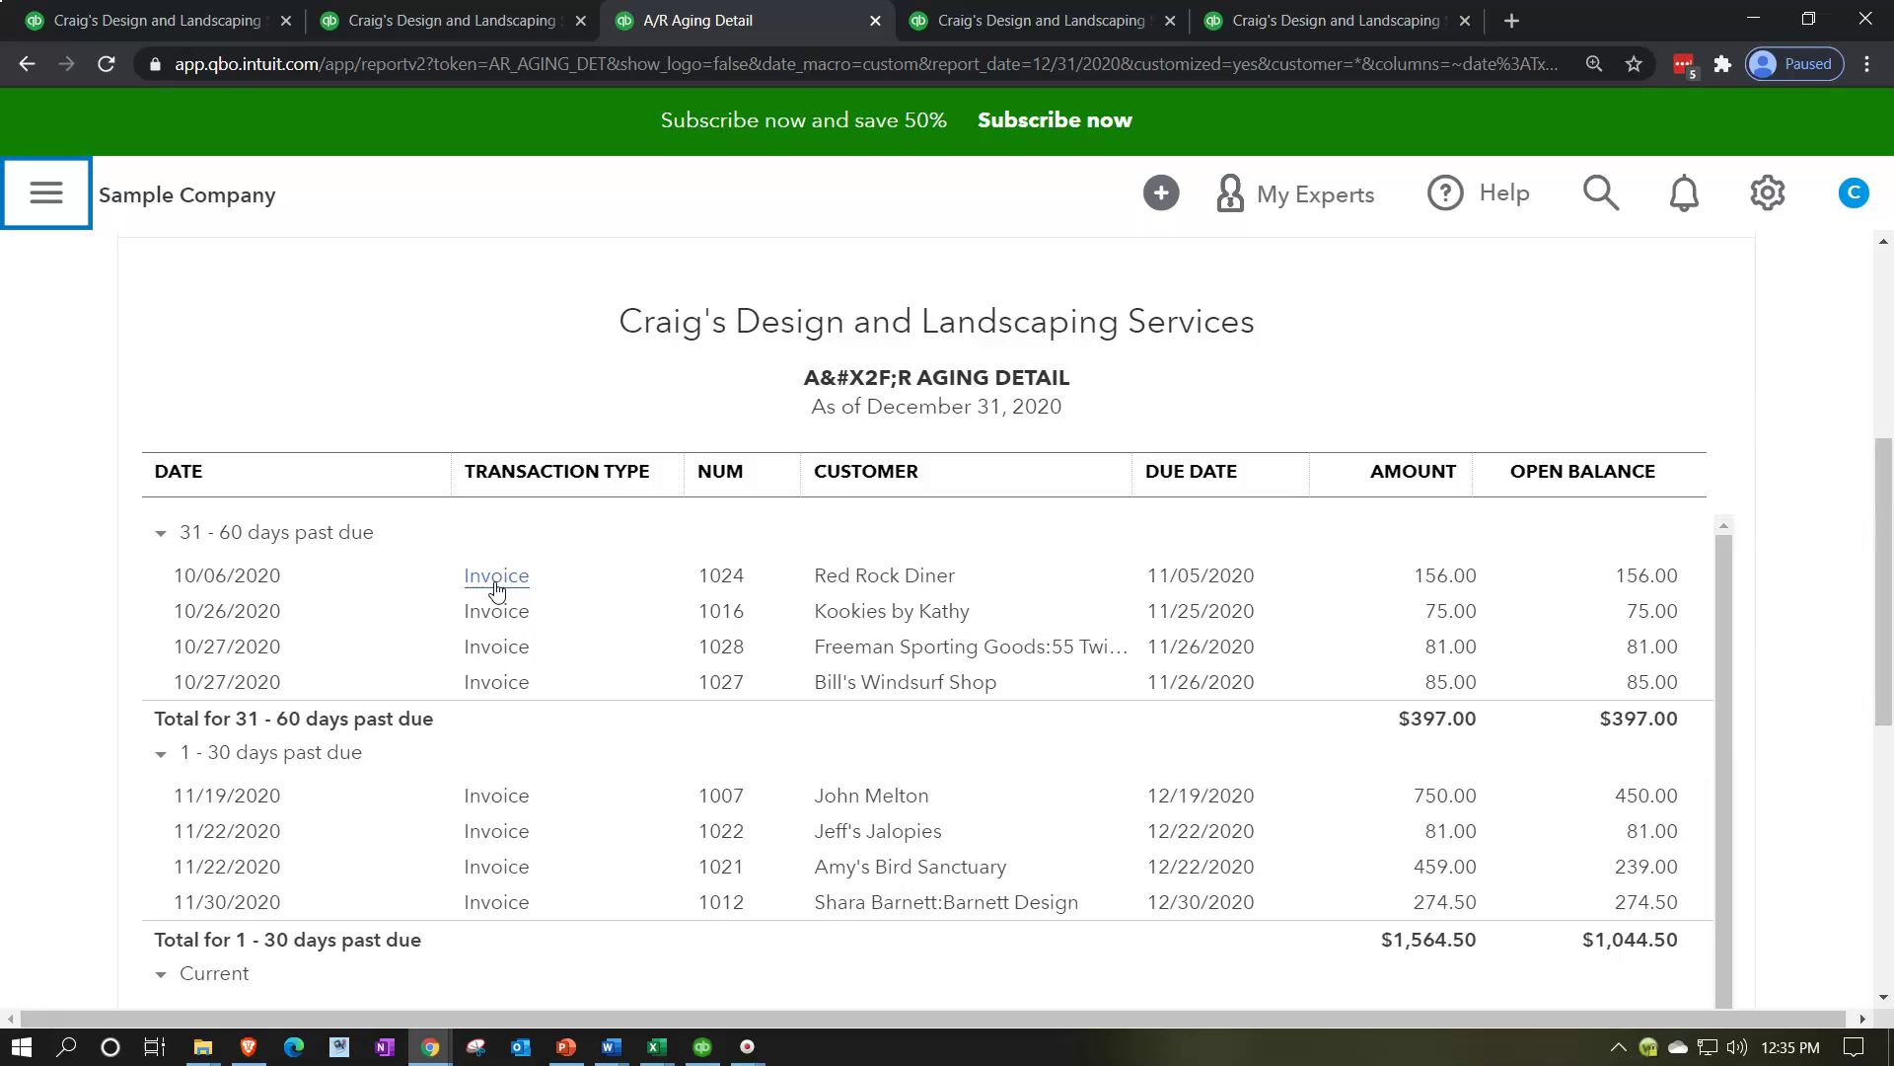
# - Look through the past-due and current invoices of the A/R Aging Detail report down to its grand total
pyautogui.scroll(-5, 99, 754)
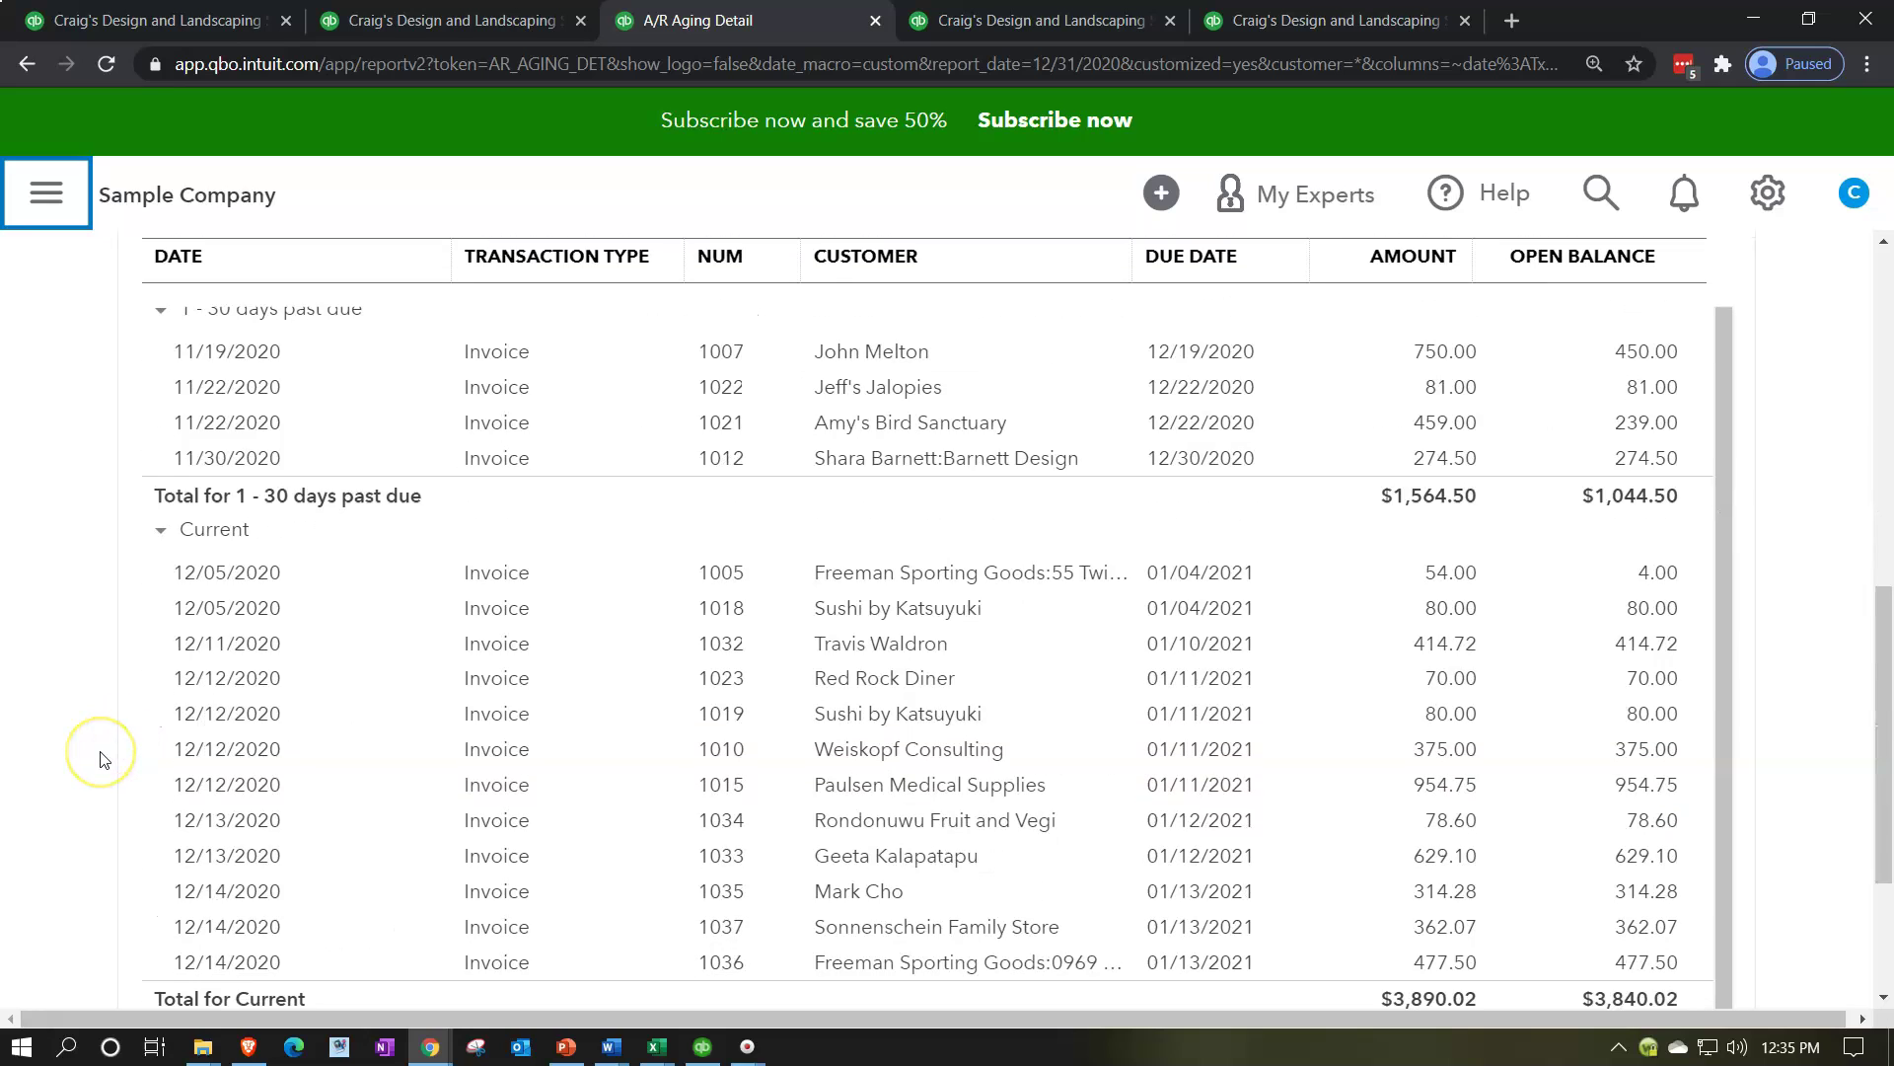
pyautogui.scroll(5, 99, 754)
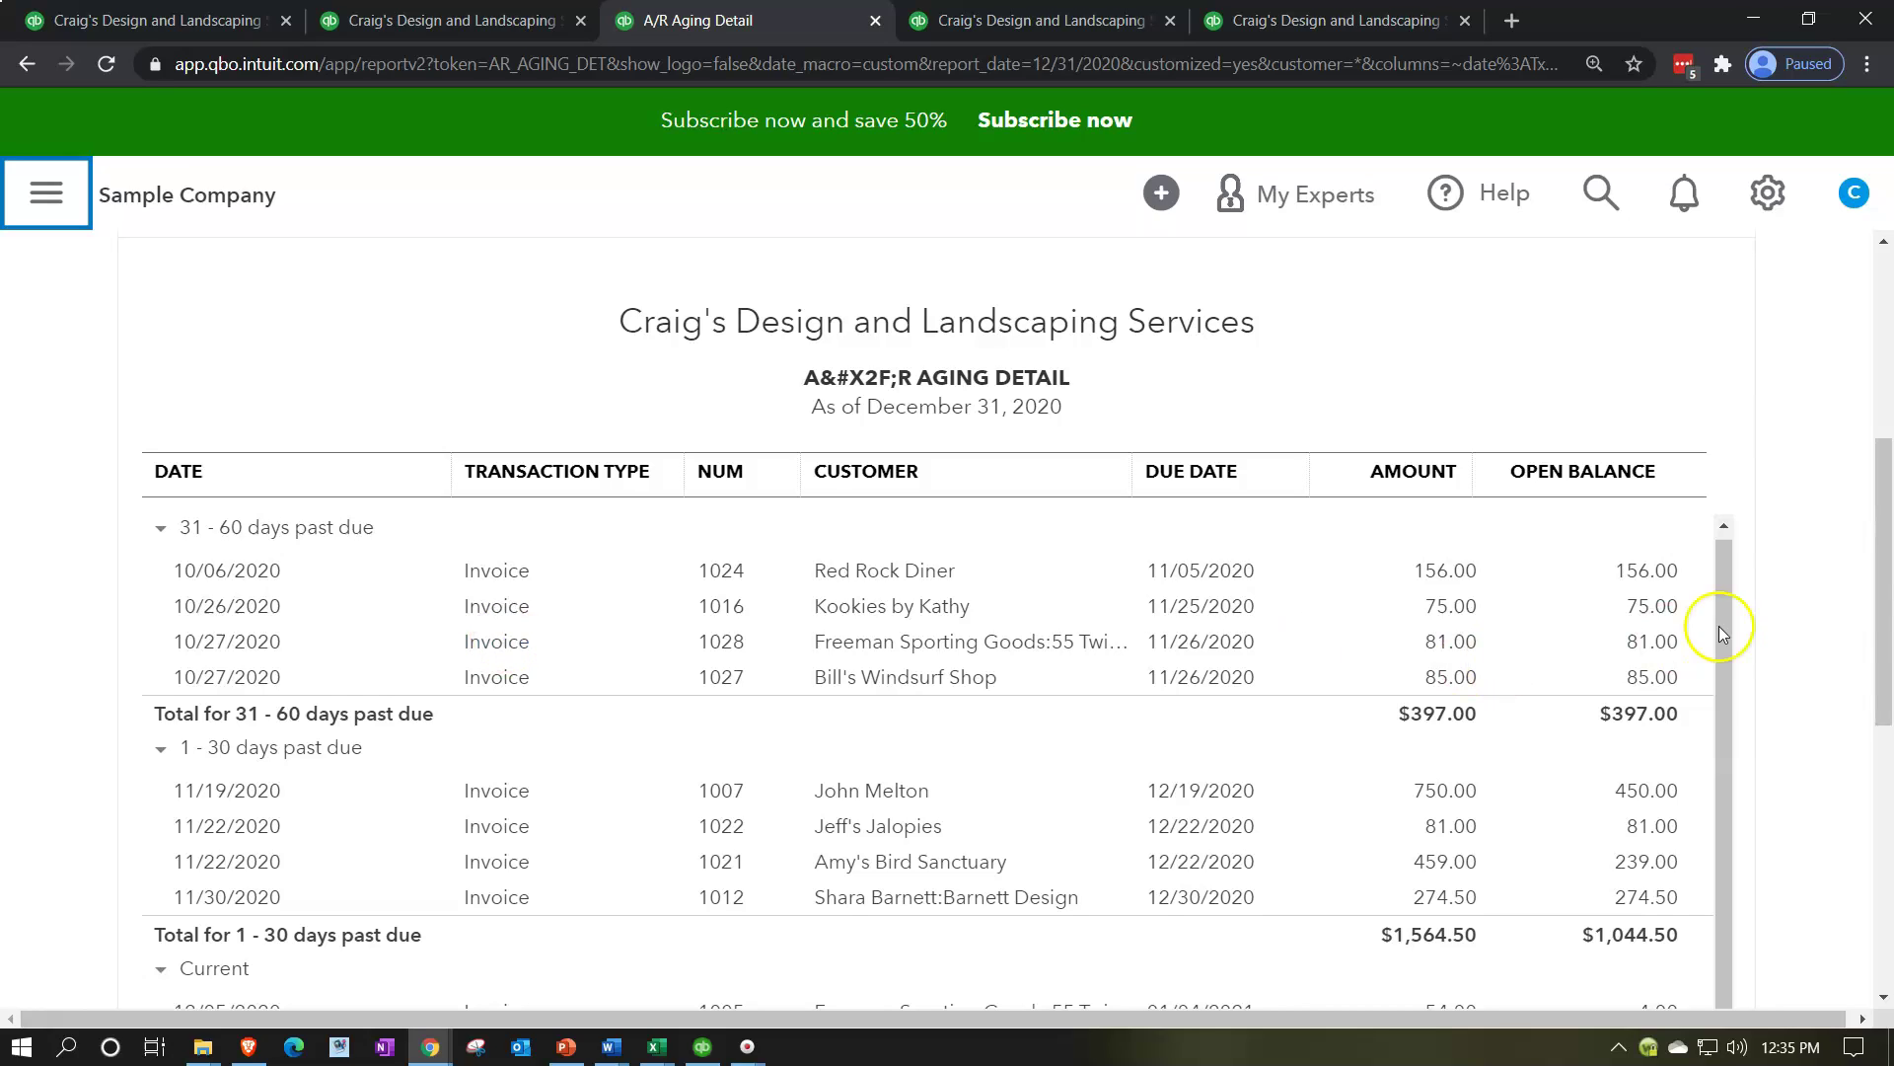
pyautogui.scroll(-5, 1798, 643)
pyautogui.scroll(-2, 1798, 644)
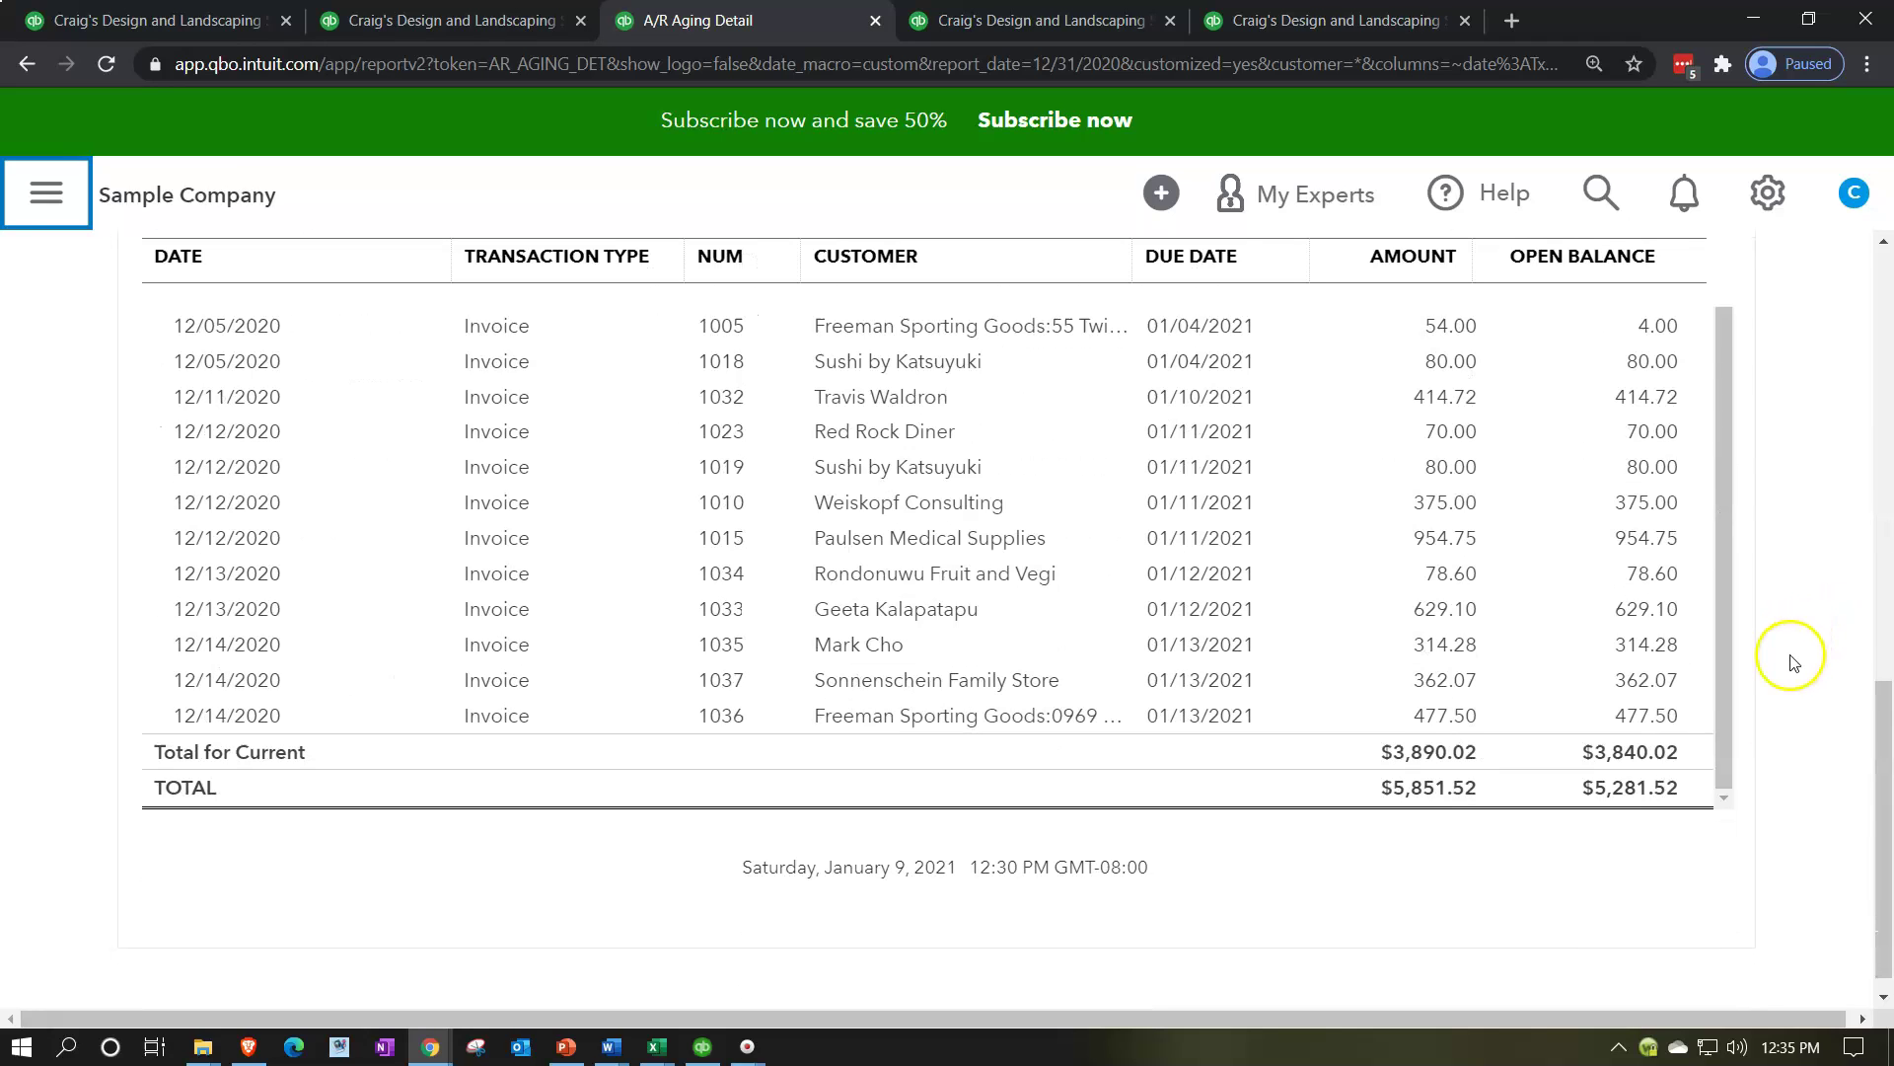
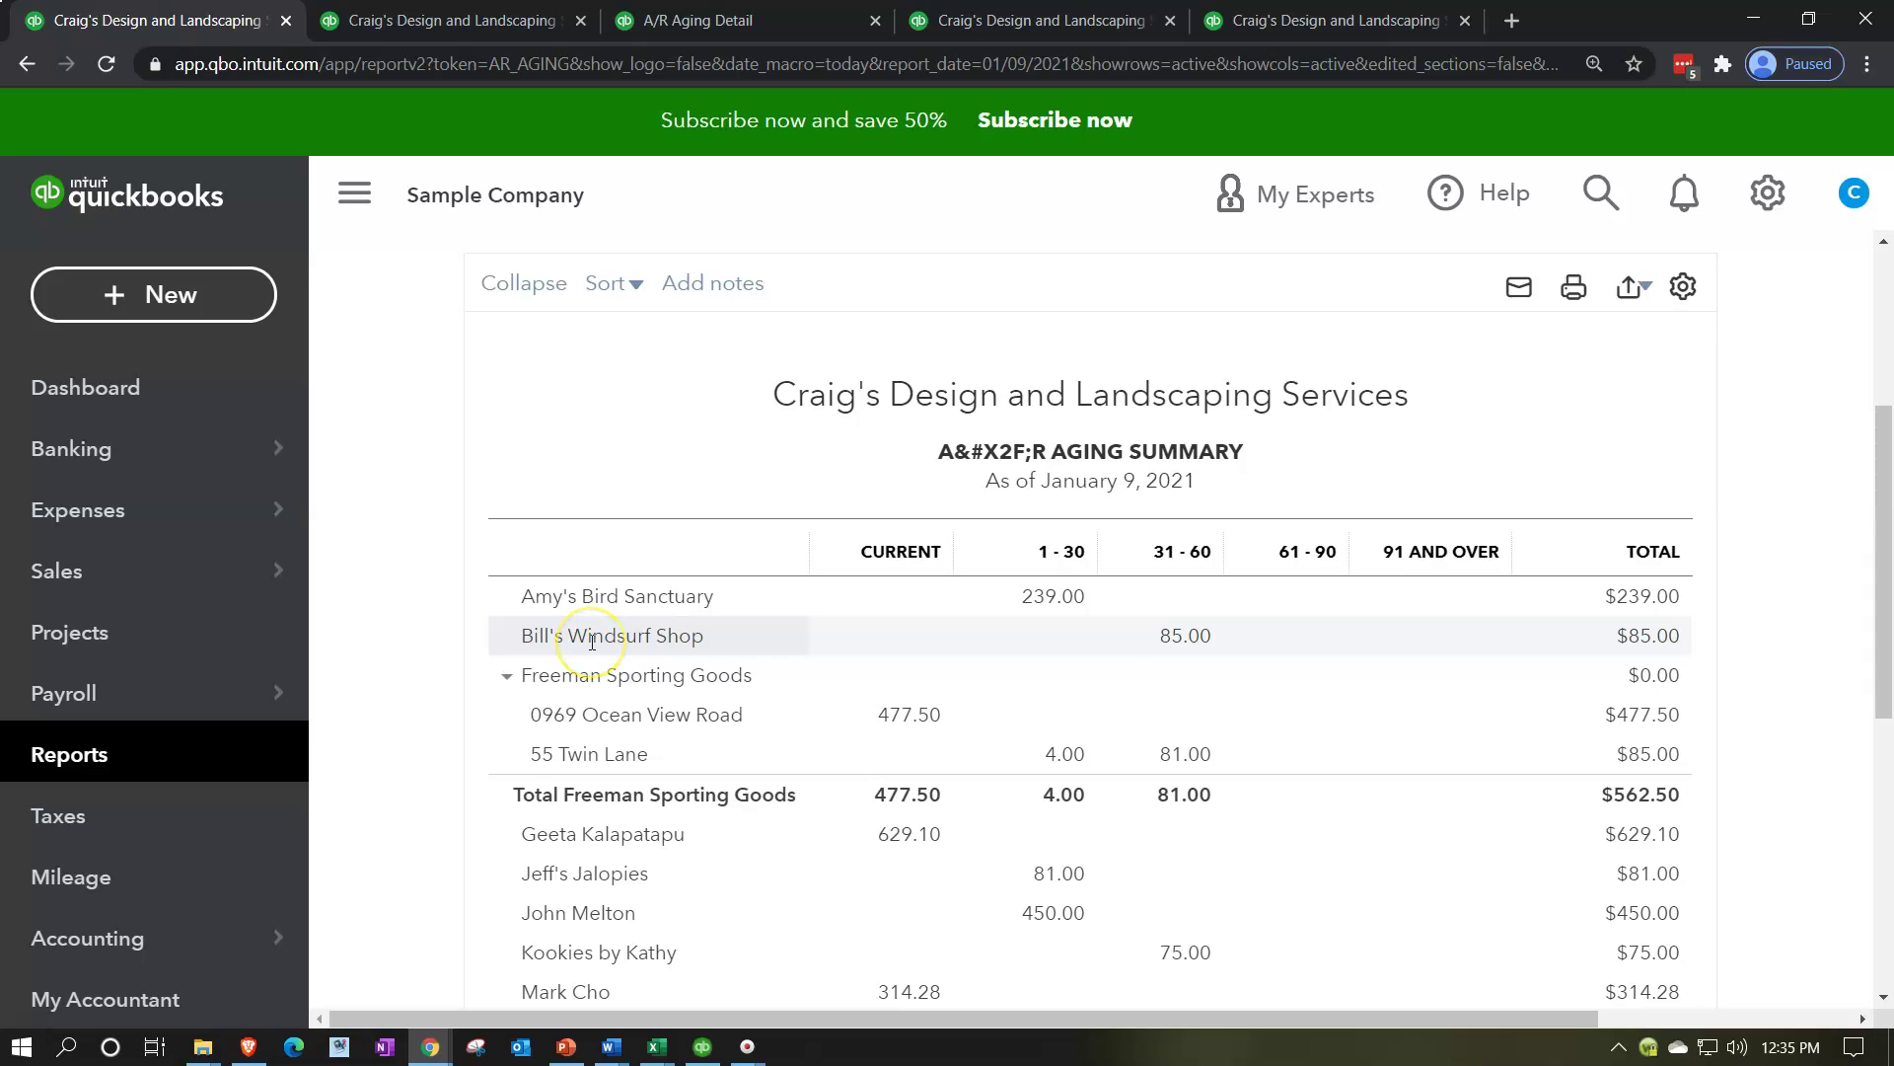
# - Open the Customer Balance Detail report from the Who owes you section of the report list in the first browser tab
pyautogui.click(127, 752)
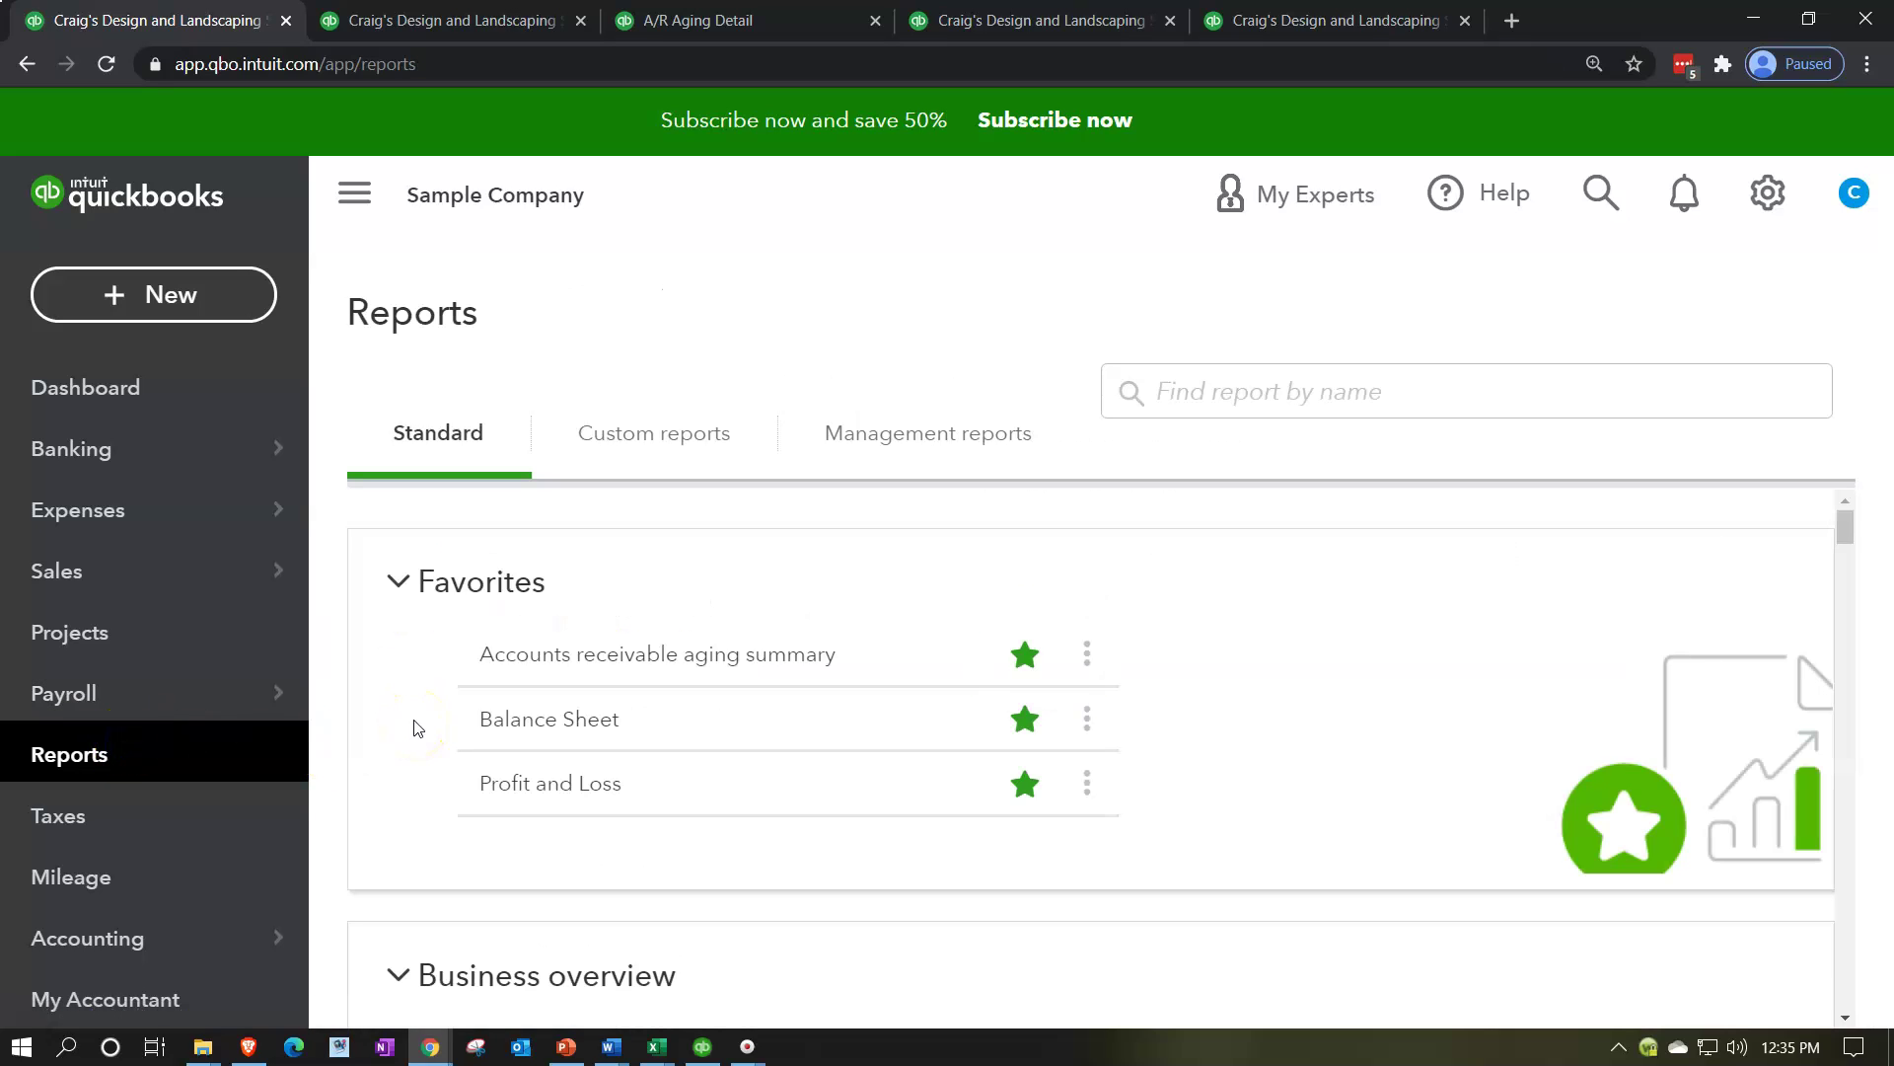
pyautogui.scroll(-10, 415, 730)
pyautogui.scroll(-10, 416, 731)
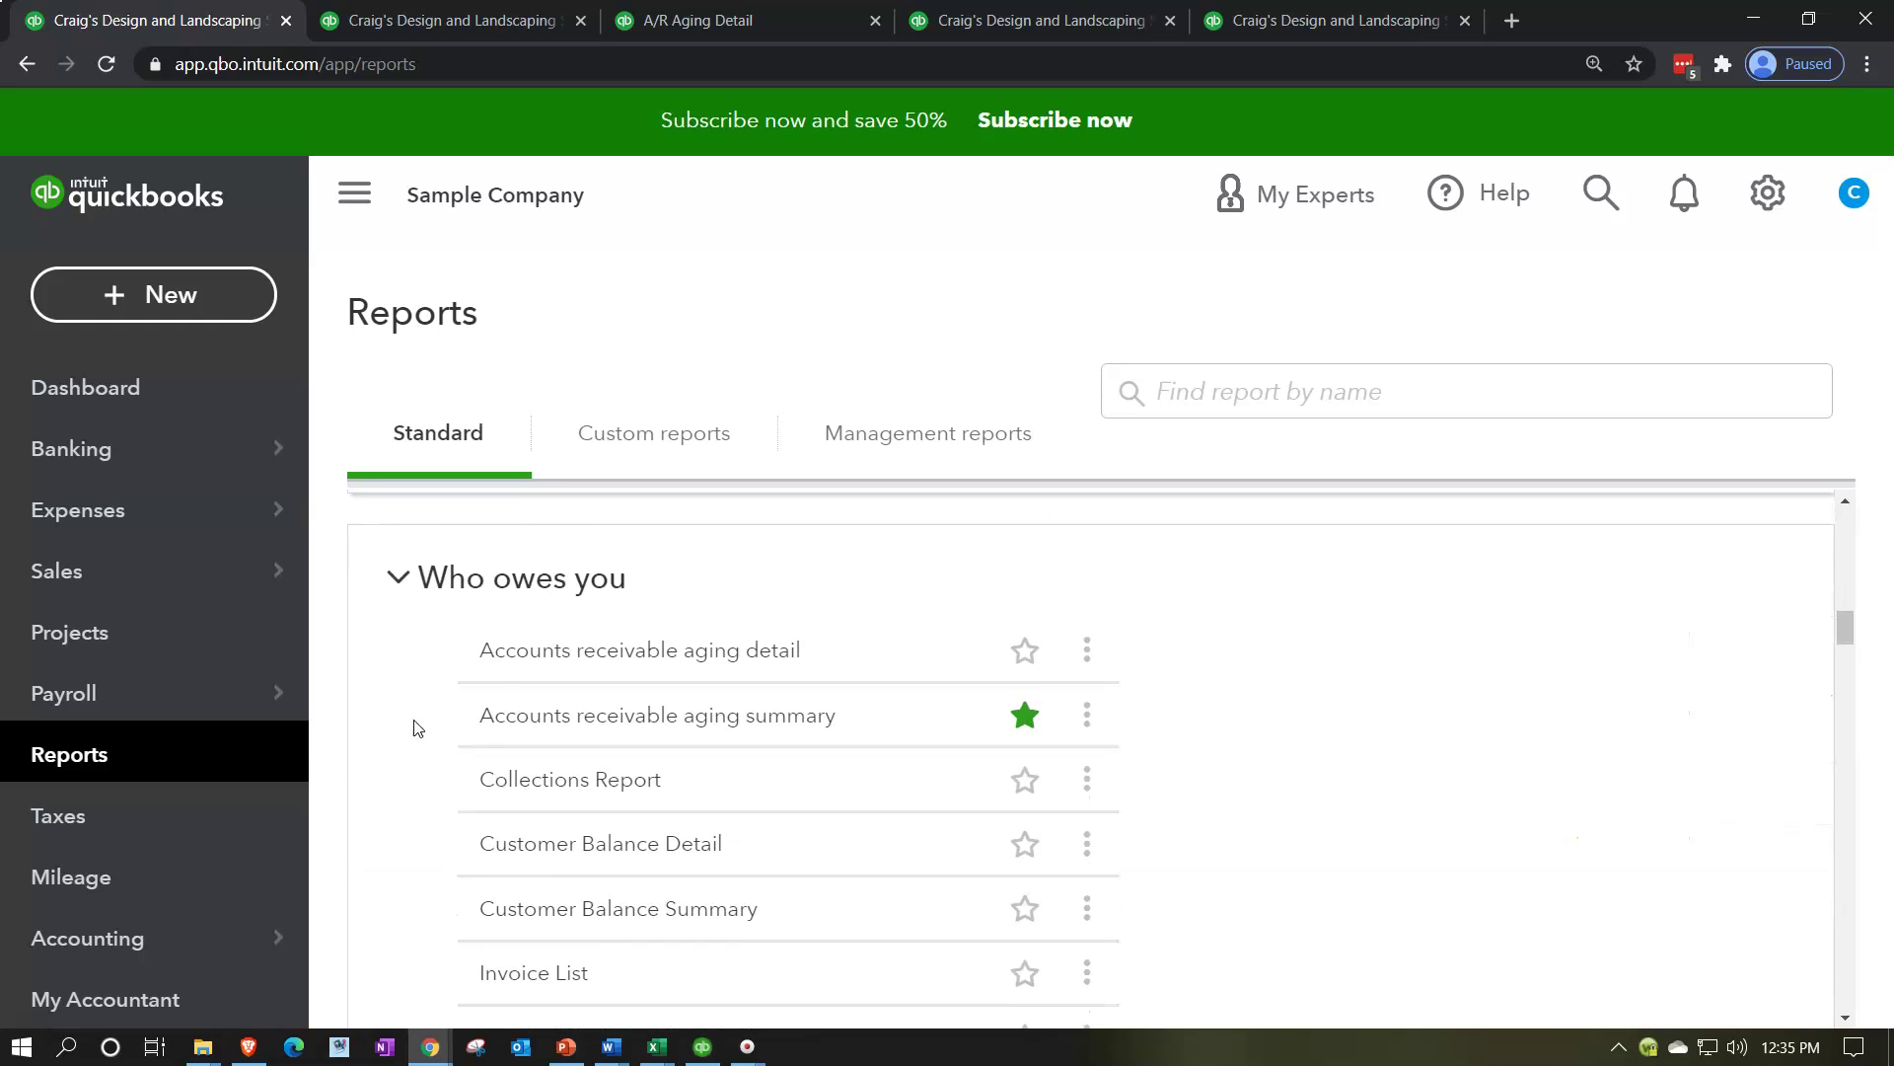
pyautogui.scroll(5, 416, 730)
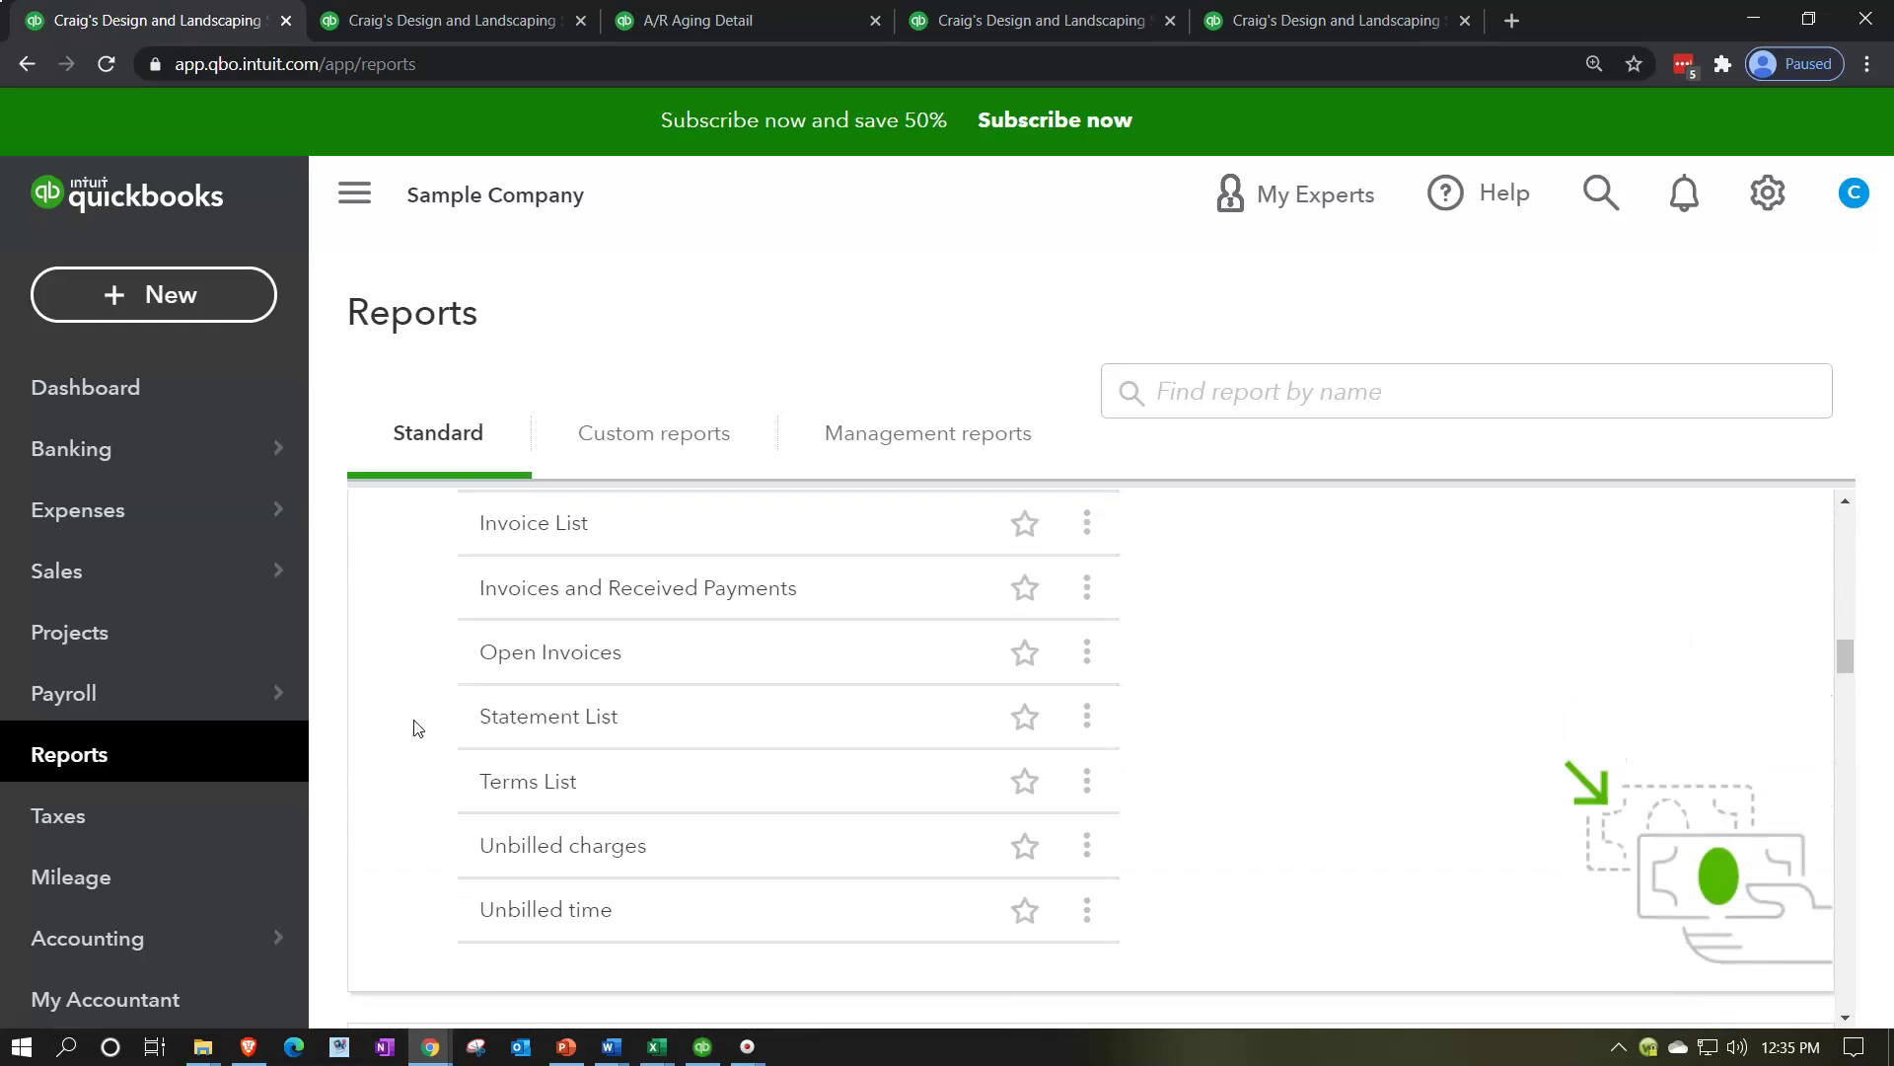
pyautogui.scroll(1, 416, 728)
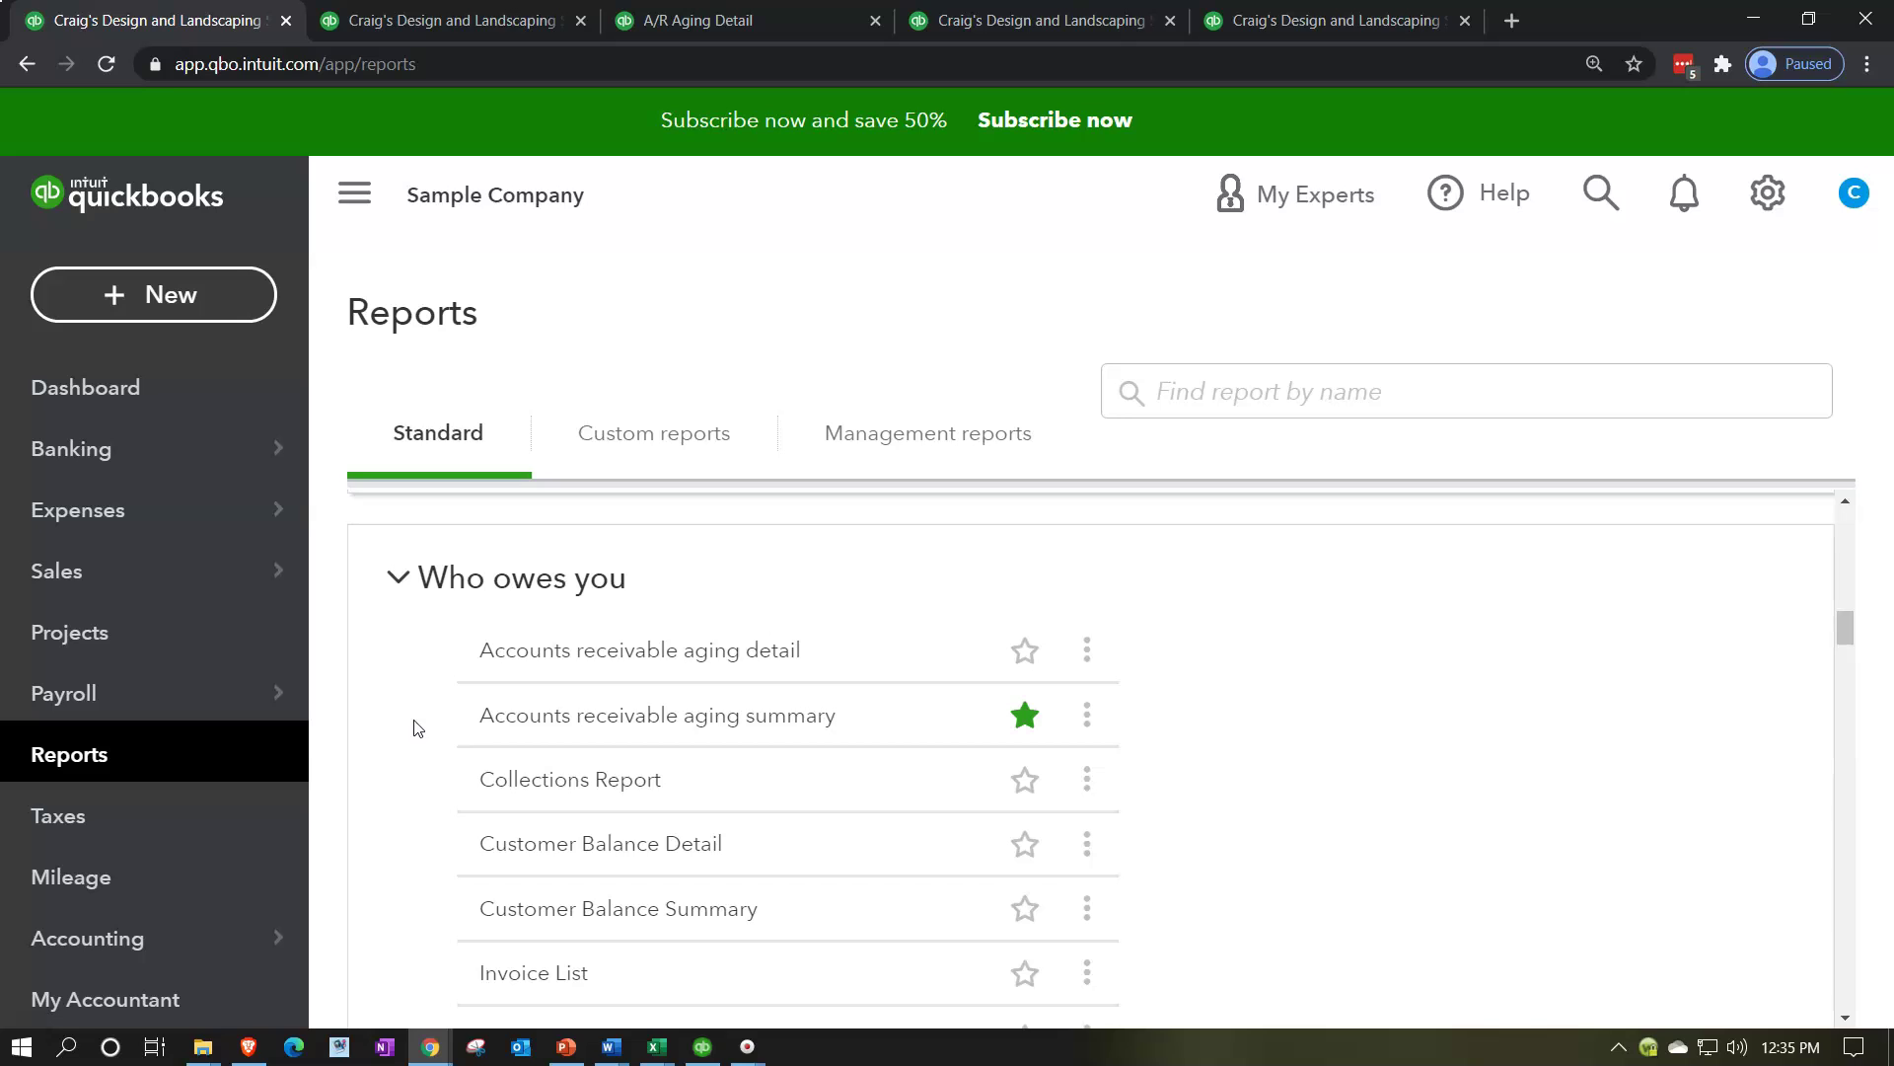
pyautogui.scroll(-1, 415, 727)
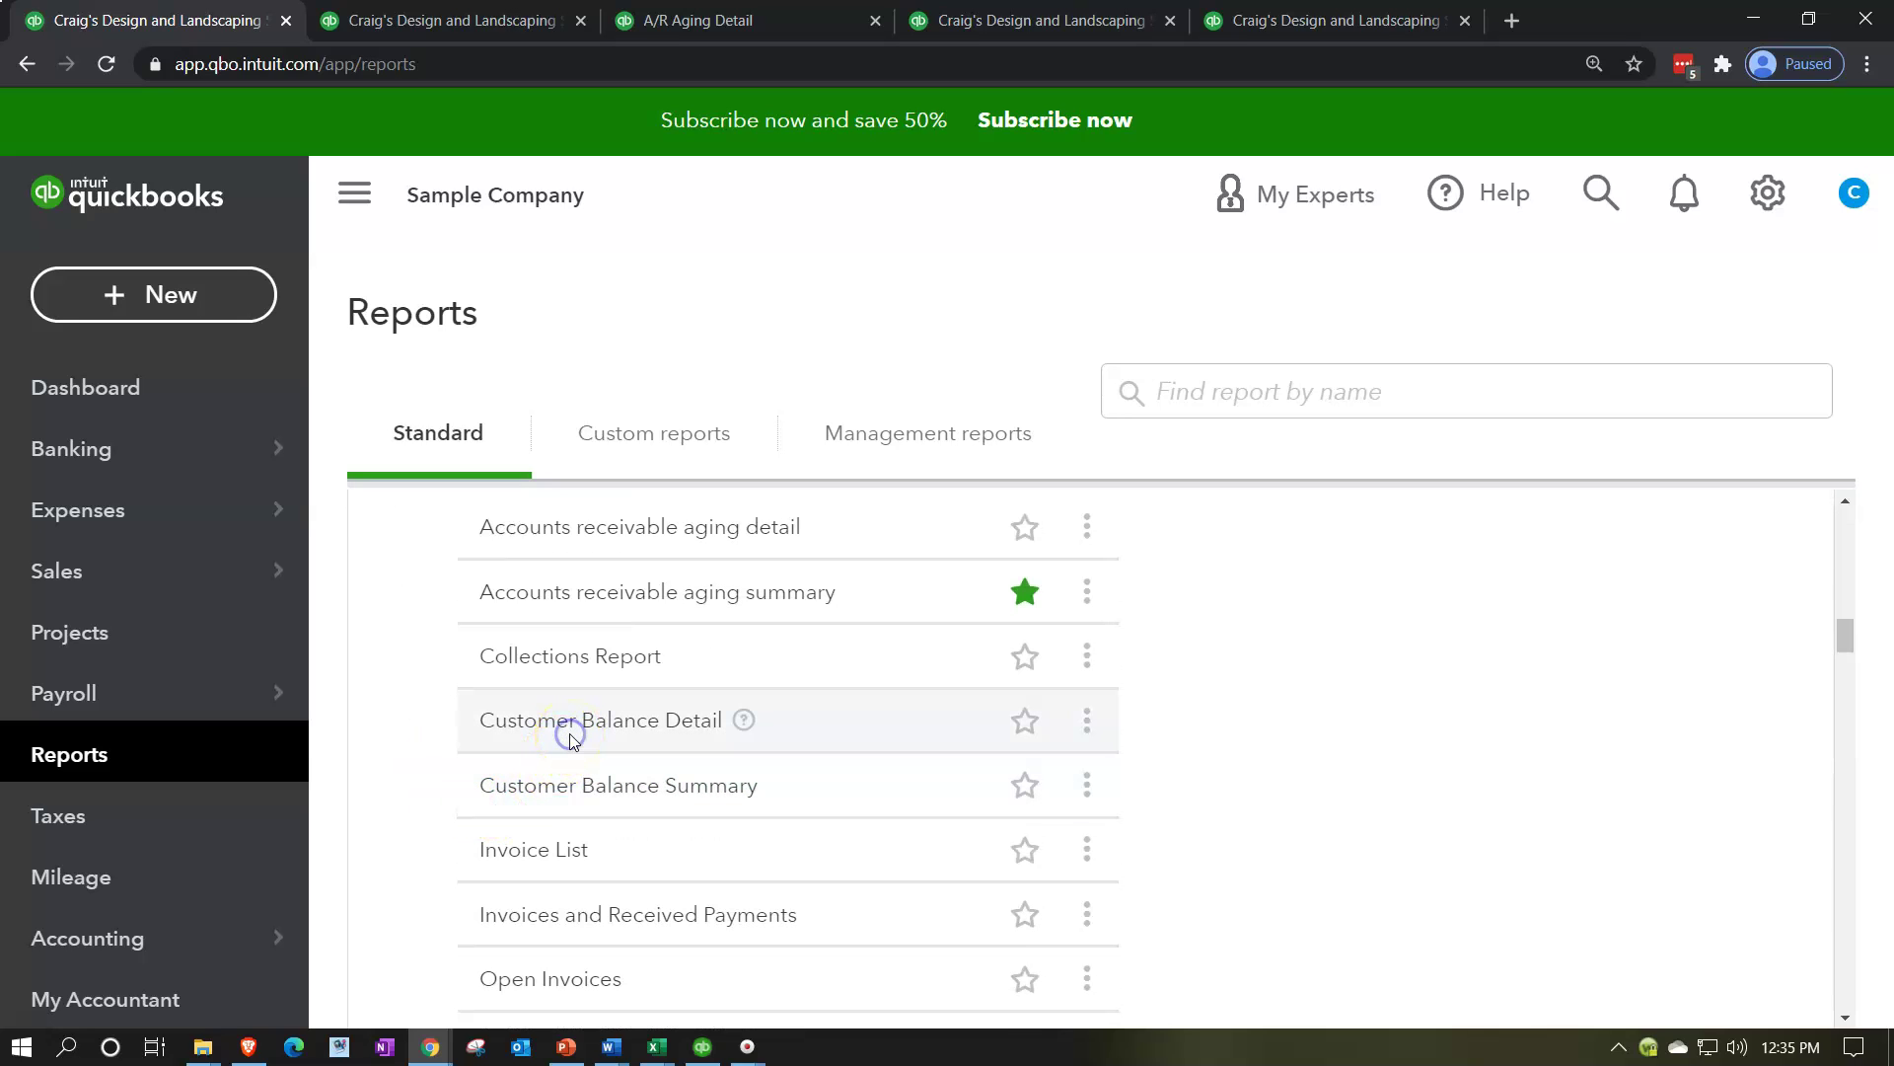
pyautogui.click(596, 723)
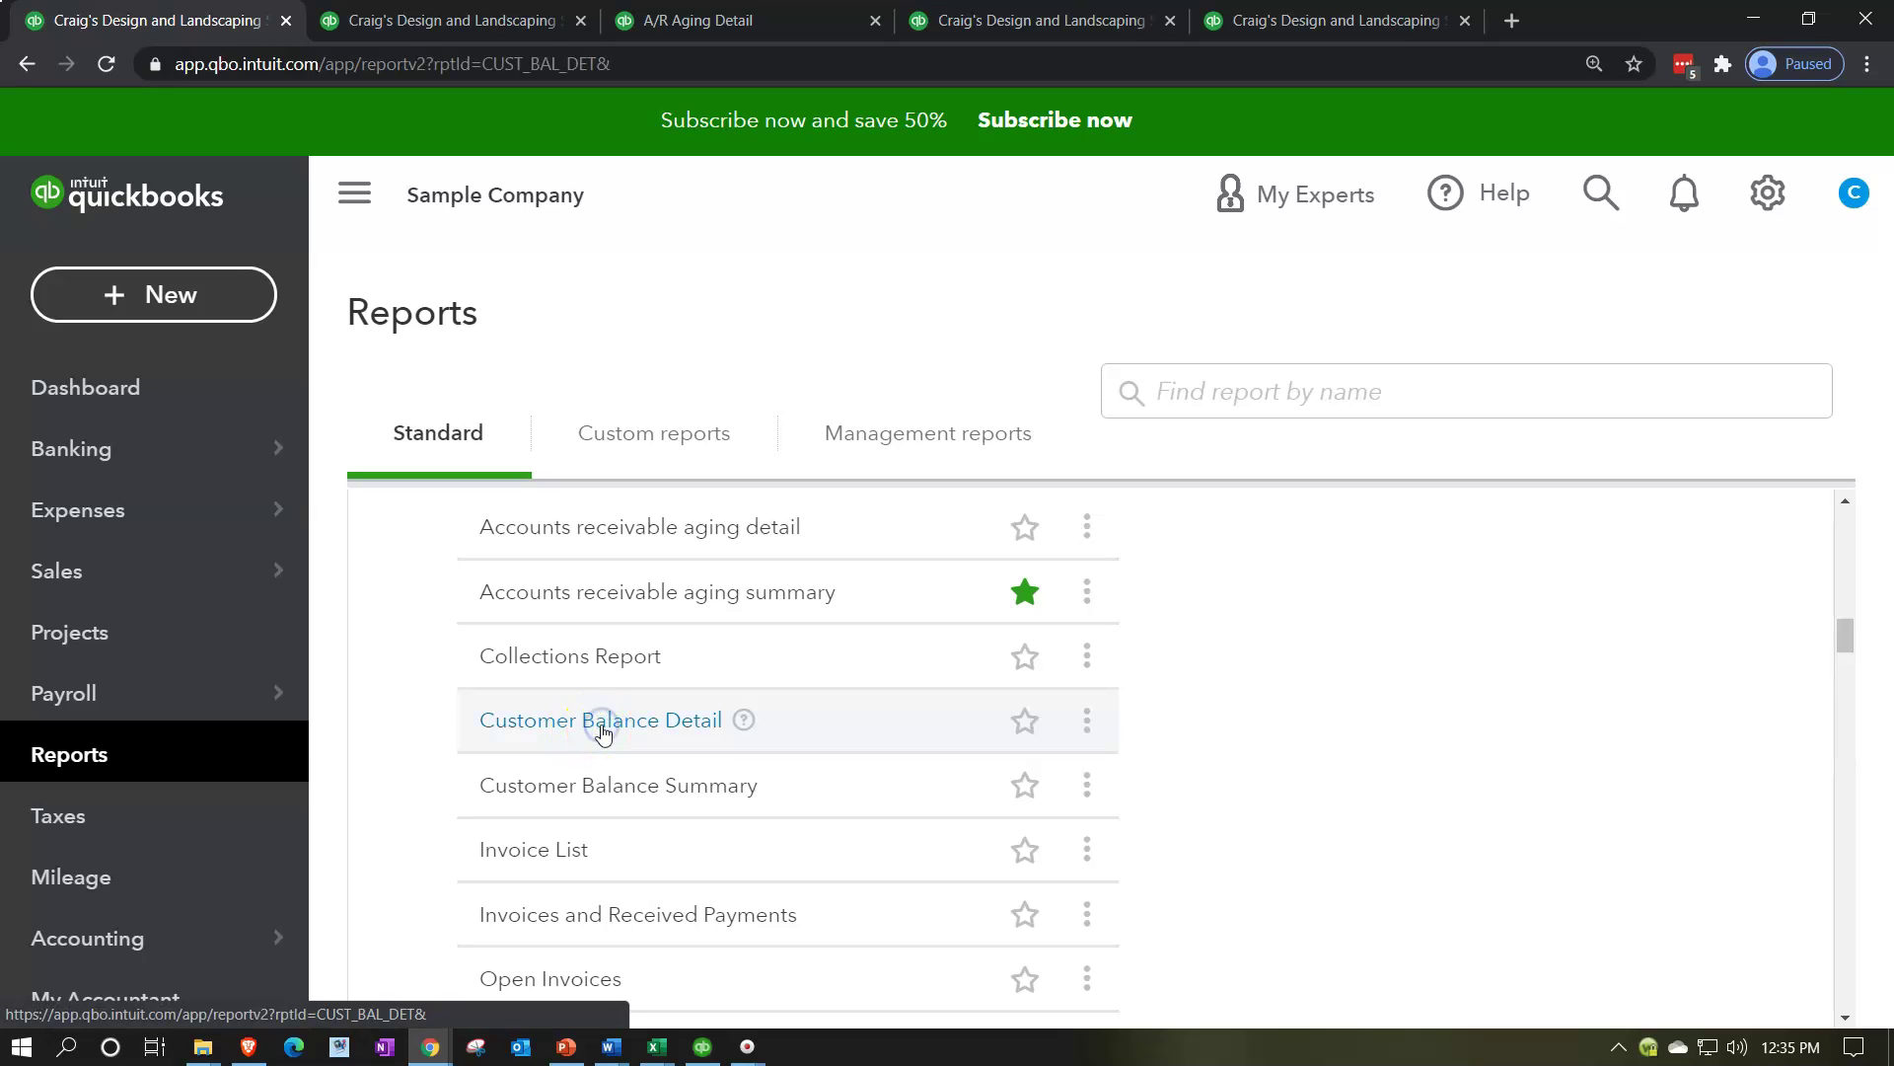
pyautogui.scroll(-4, 532, 612)
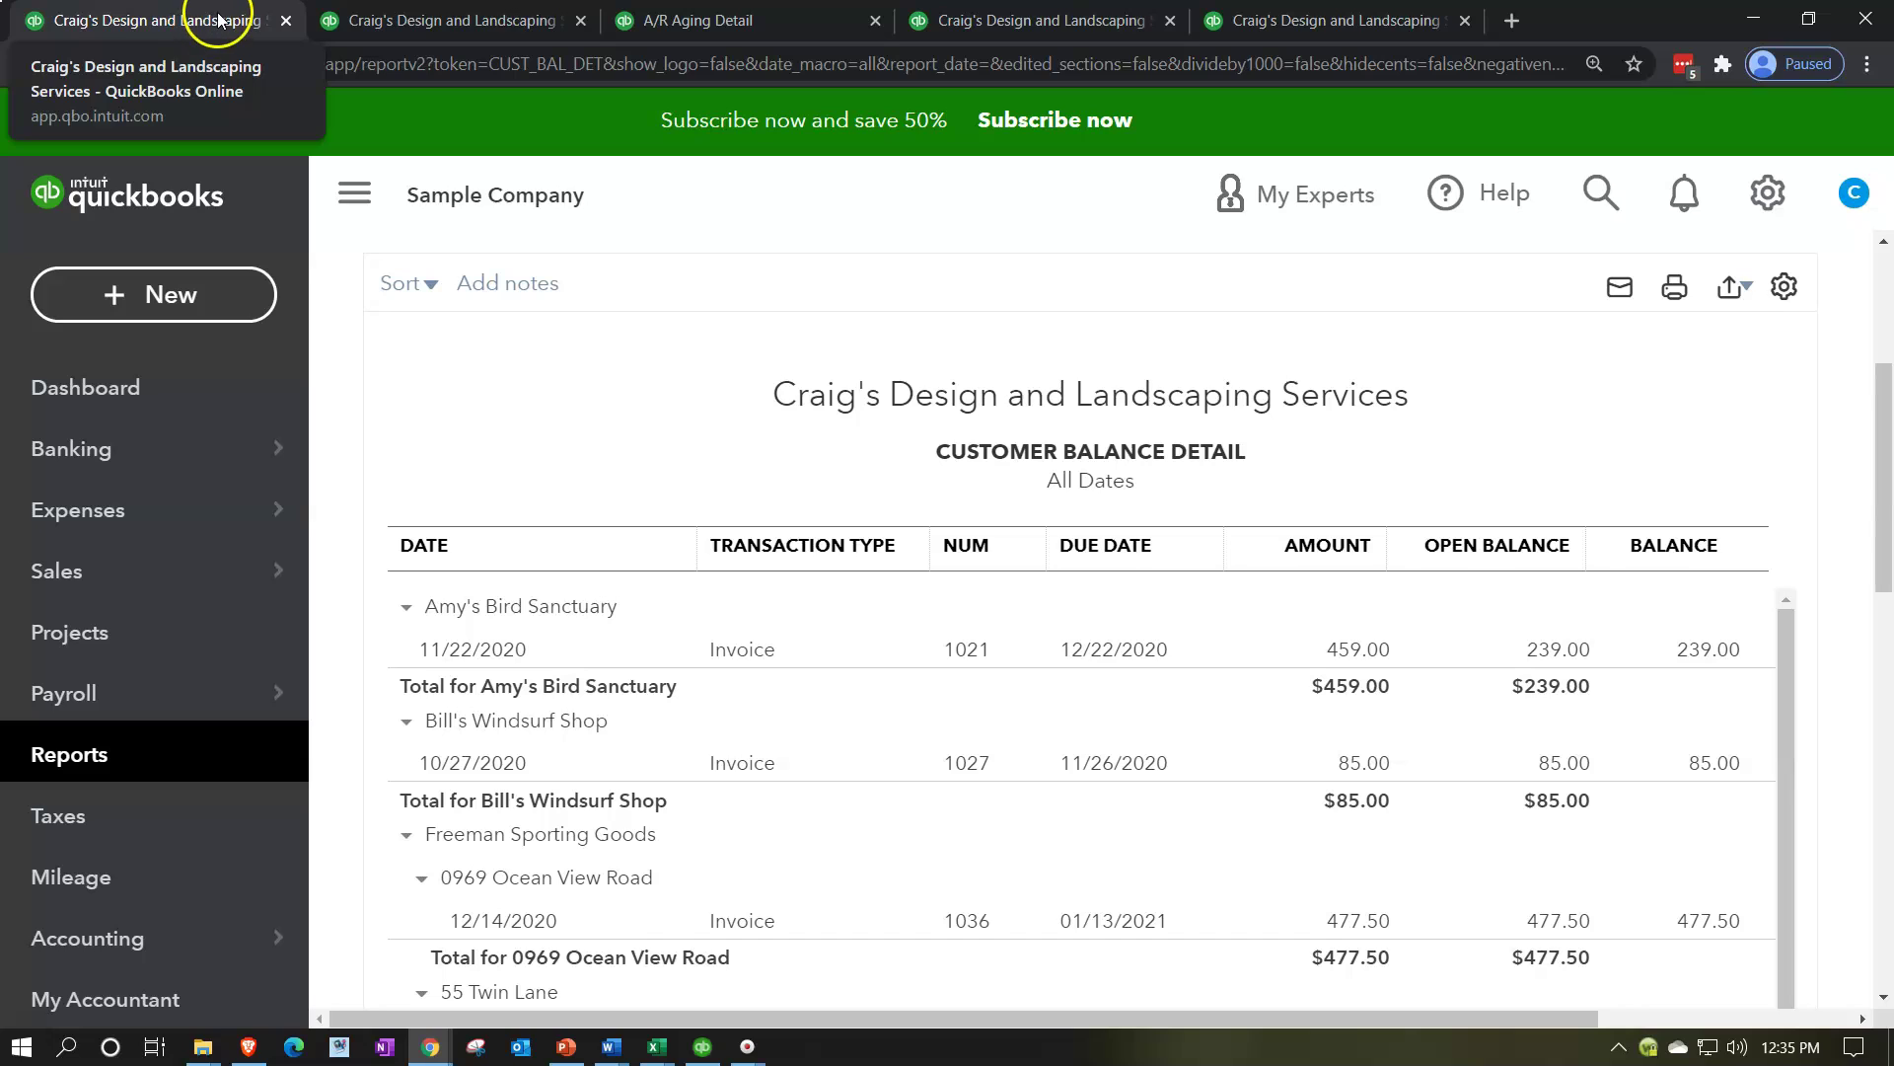
# - Duplicate the Customer Balance Detail browser tab and collapse the navigation sidebar in the copy
pyautogui.click(442, 413)
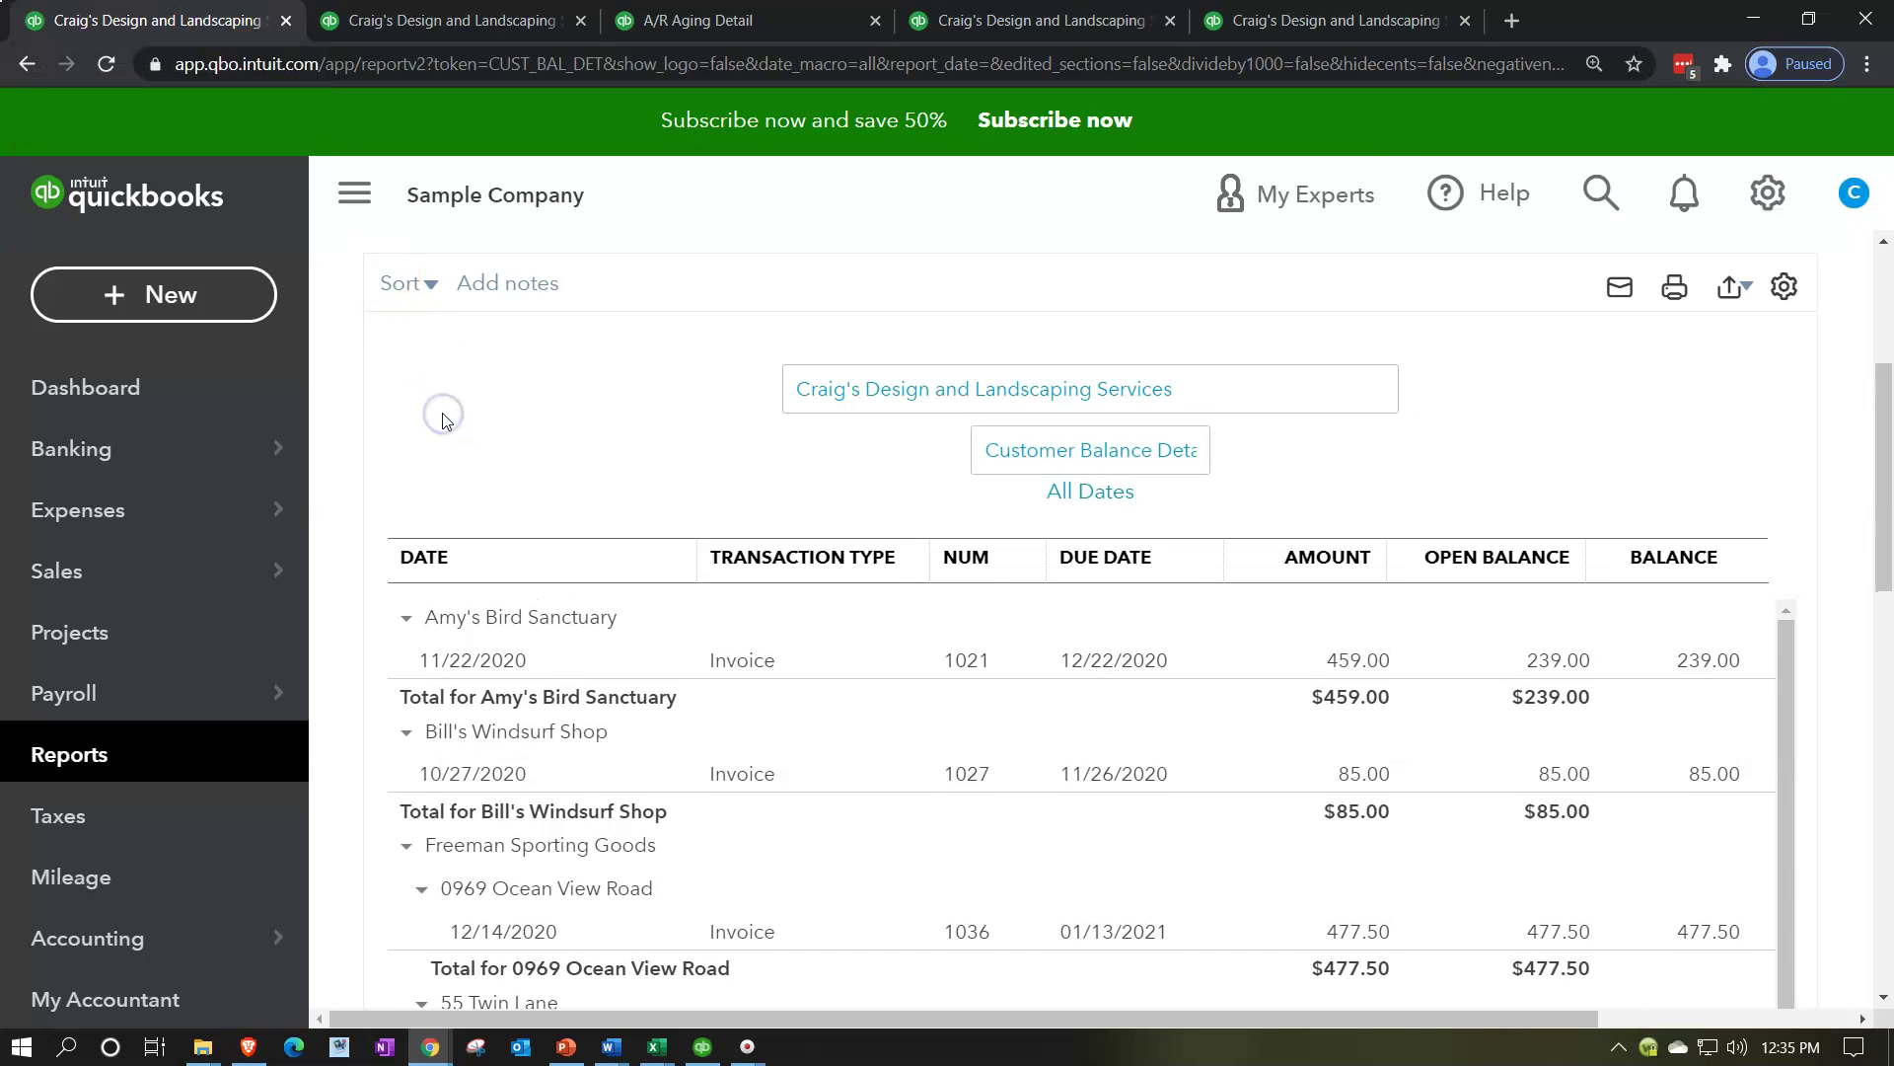
pyautogui.click(211, 28)
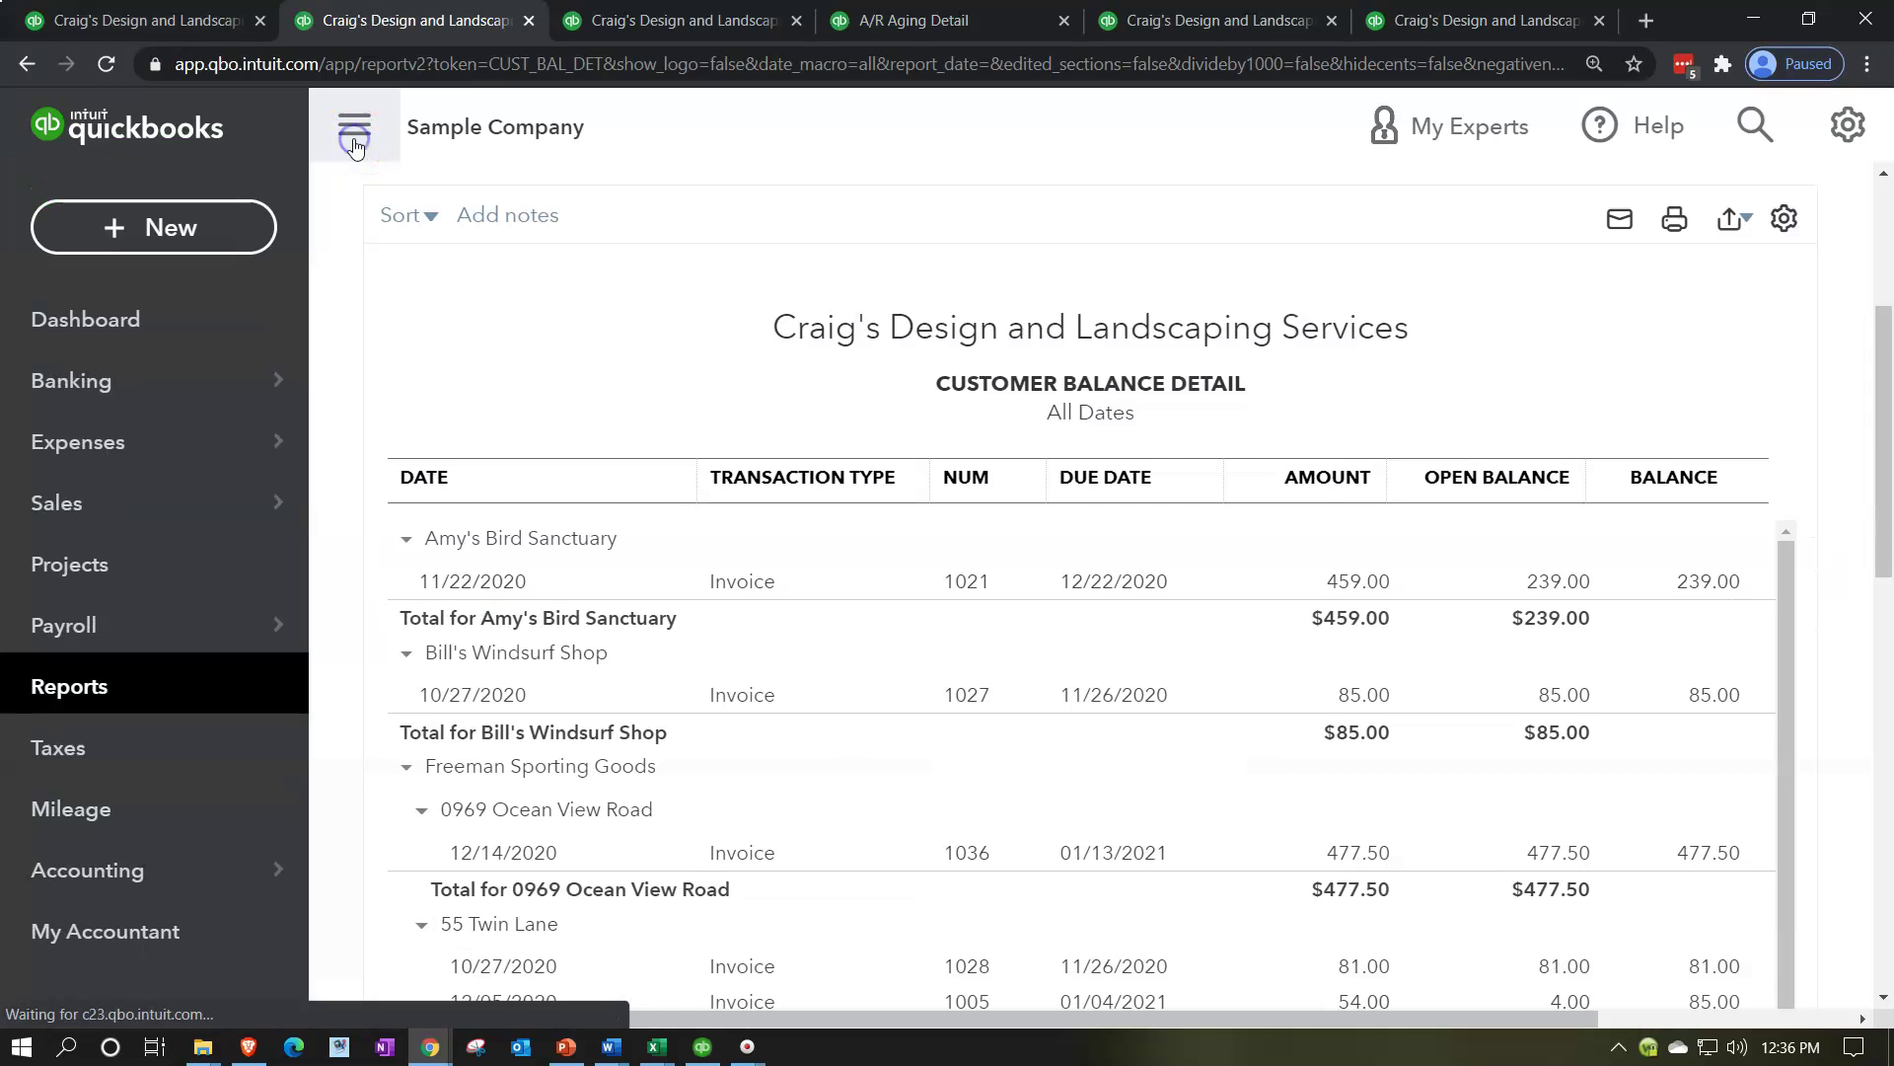
pyautogui.click(355, 144)
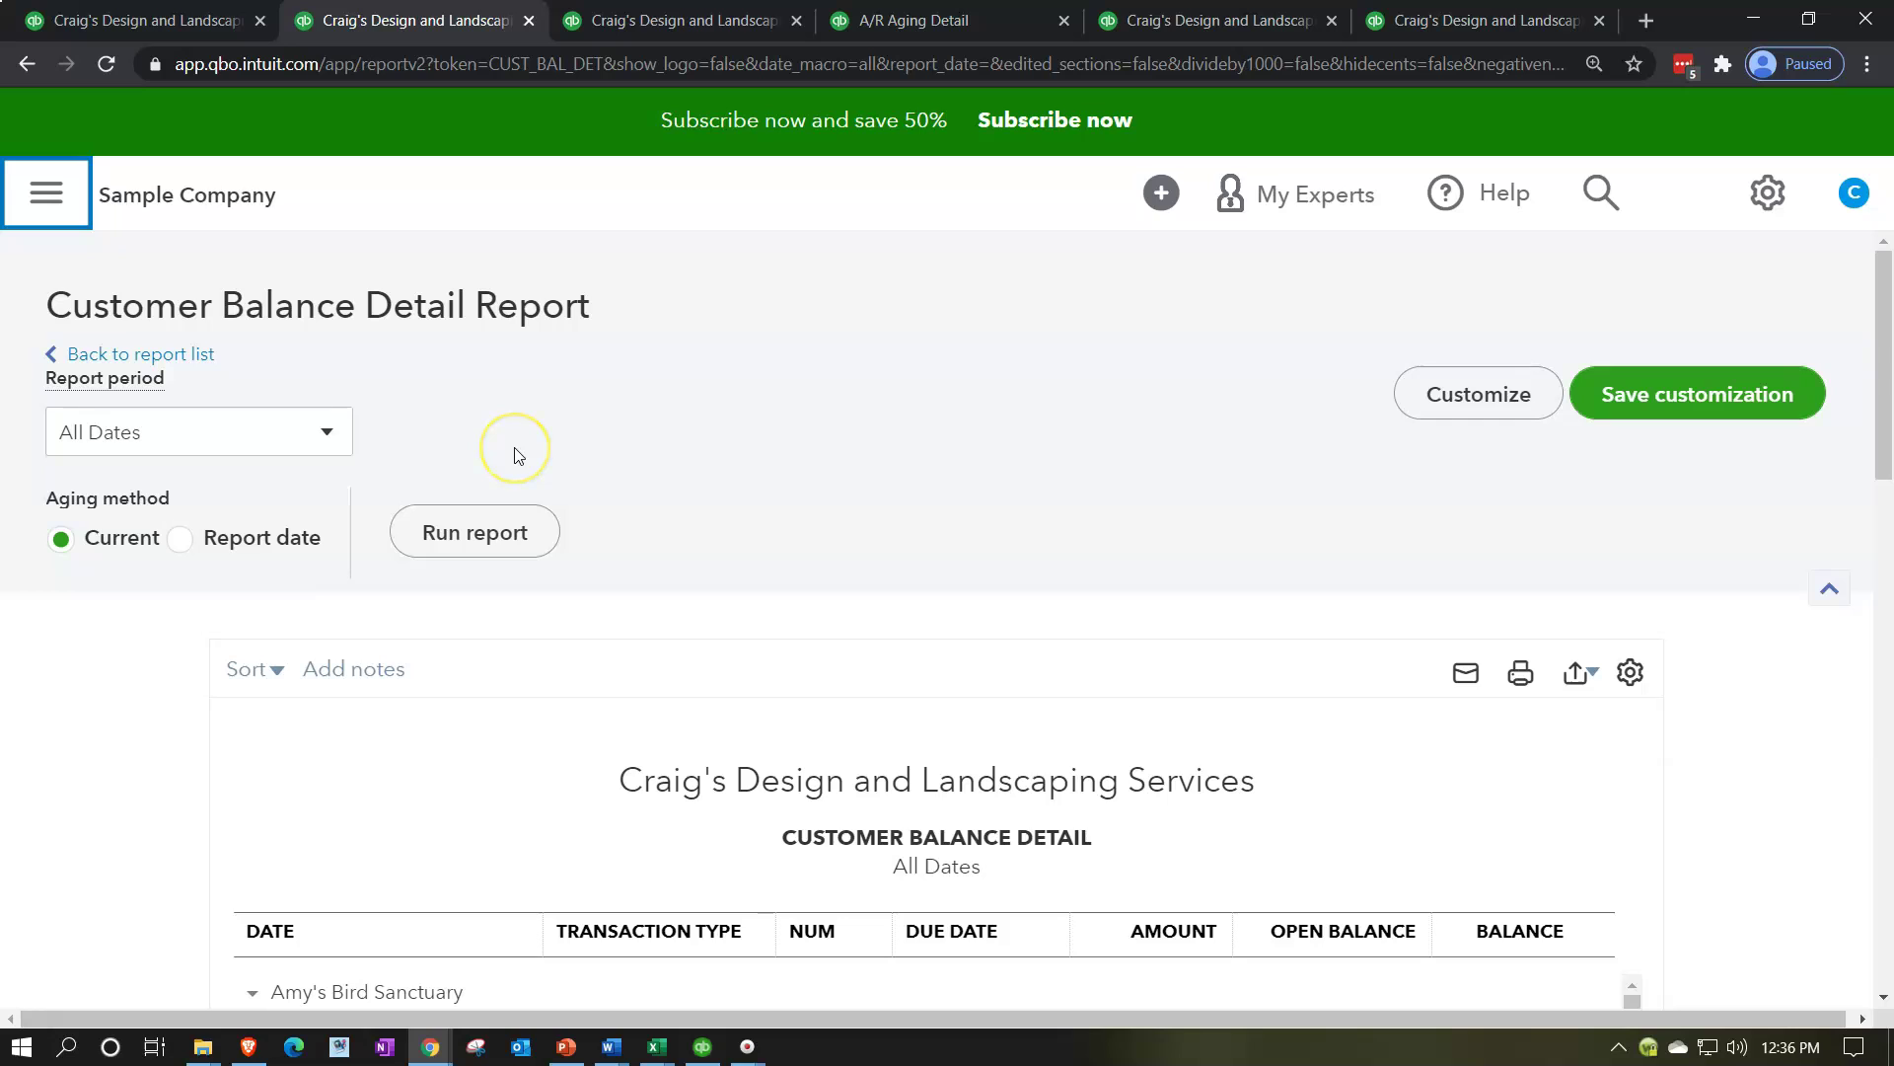
# - Set the Customer Balance Detail report period to Custom as of 12/31/2020 and run the report
pyautogui.click(346, 429)
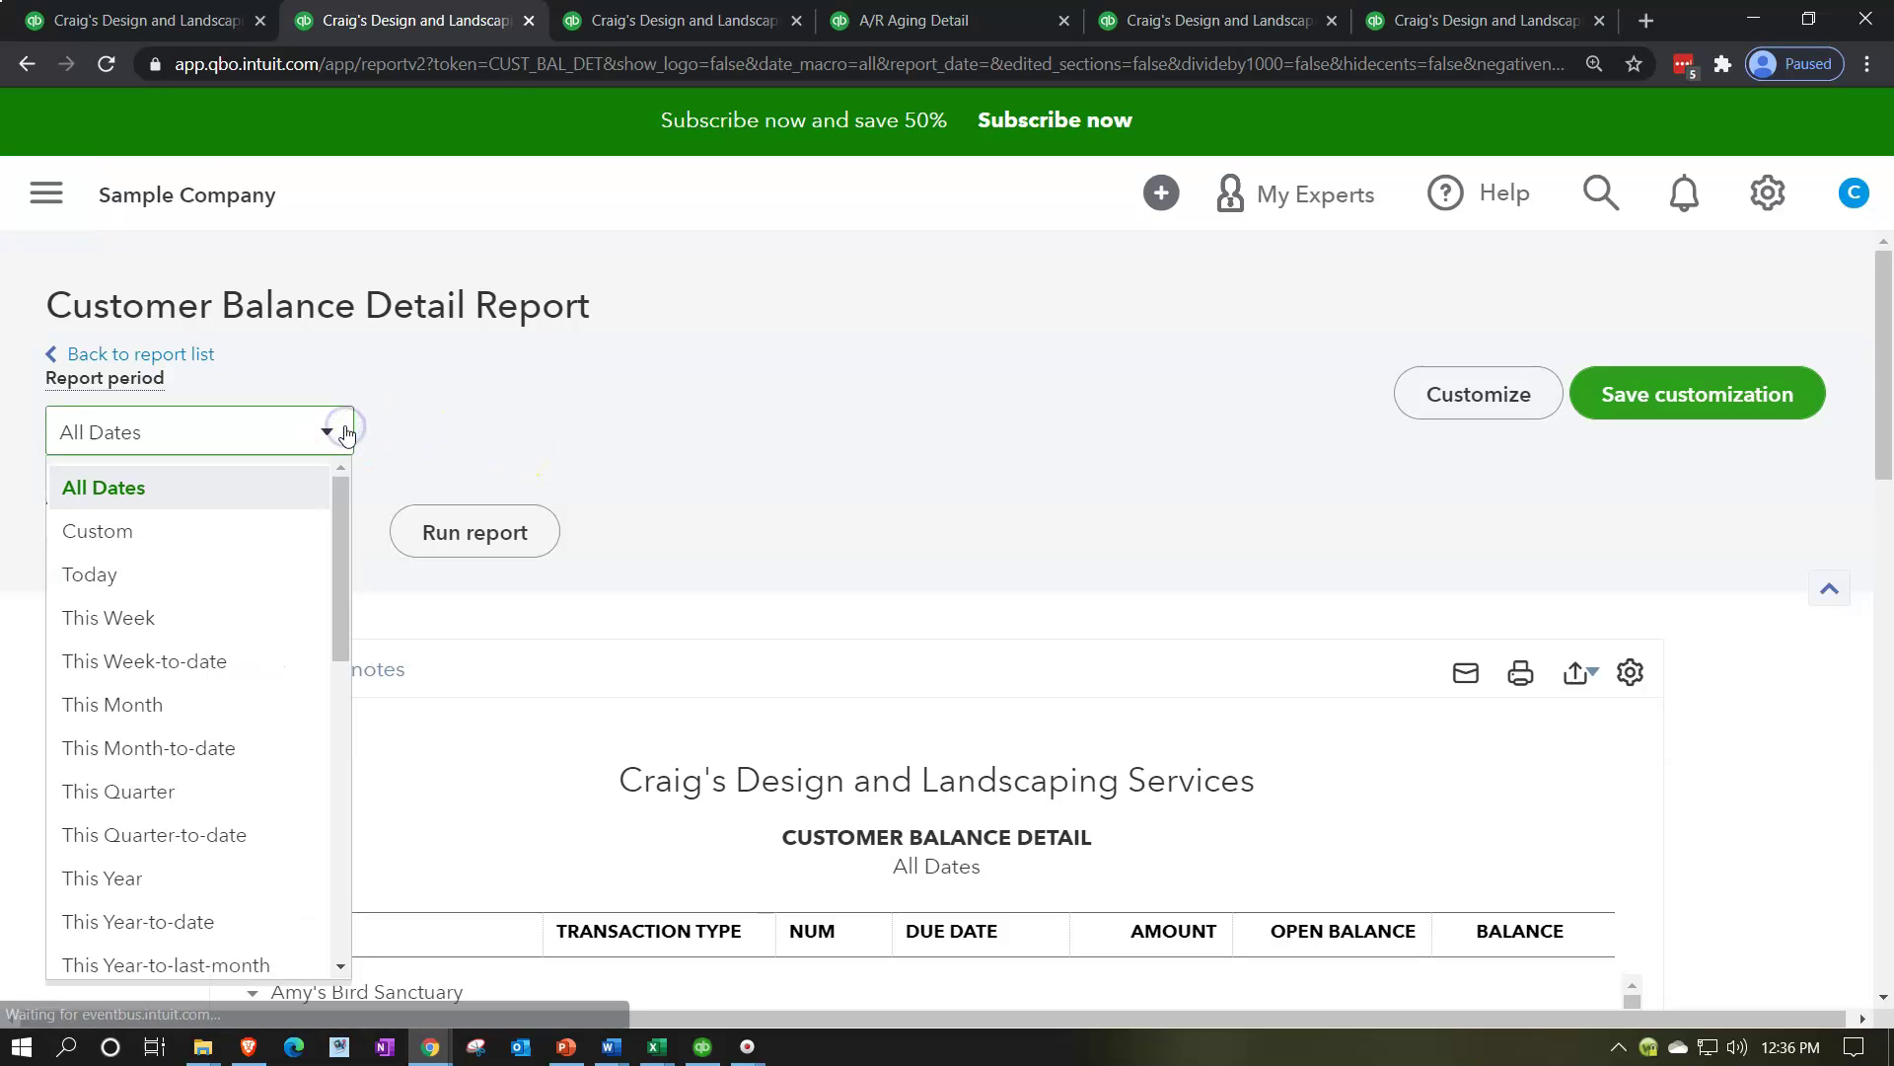
pyautogui.click(345, 431)
pyautogui.click(345, 431)
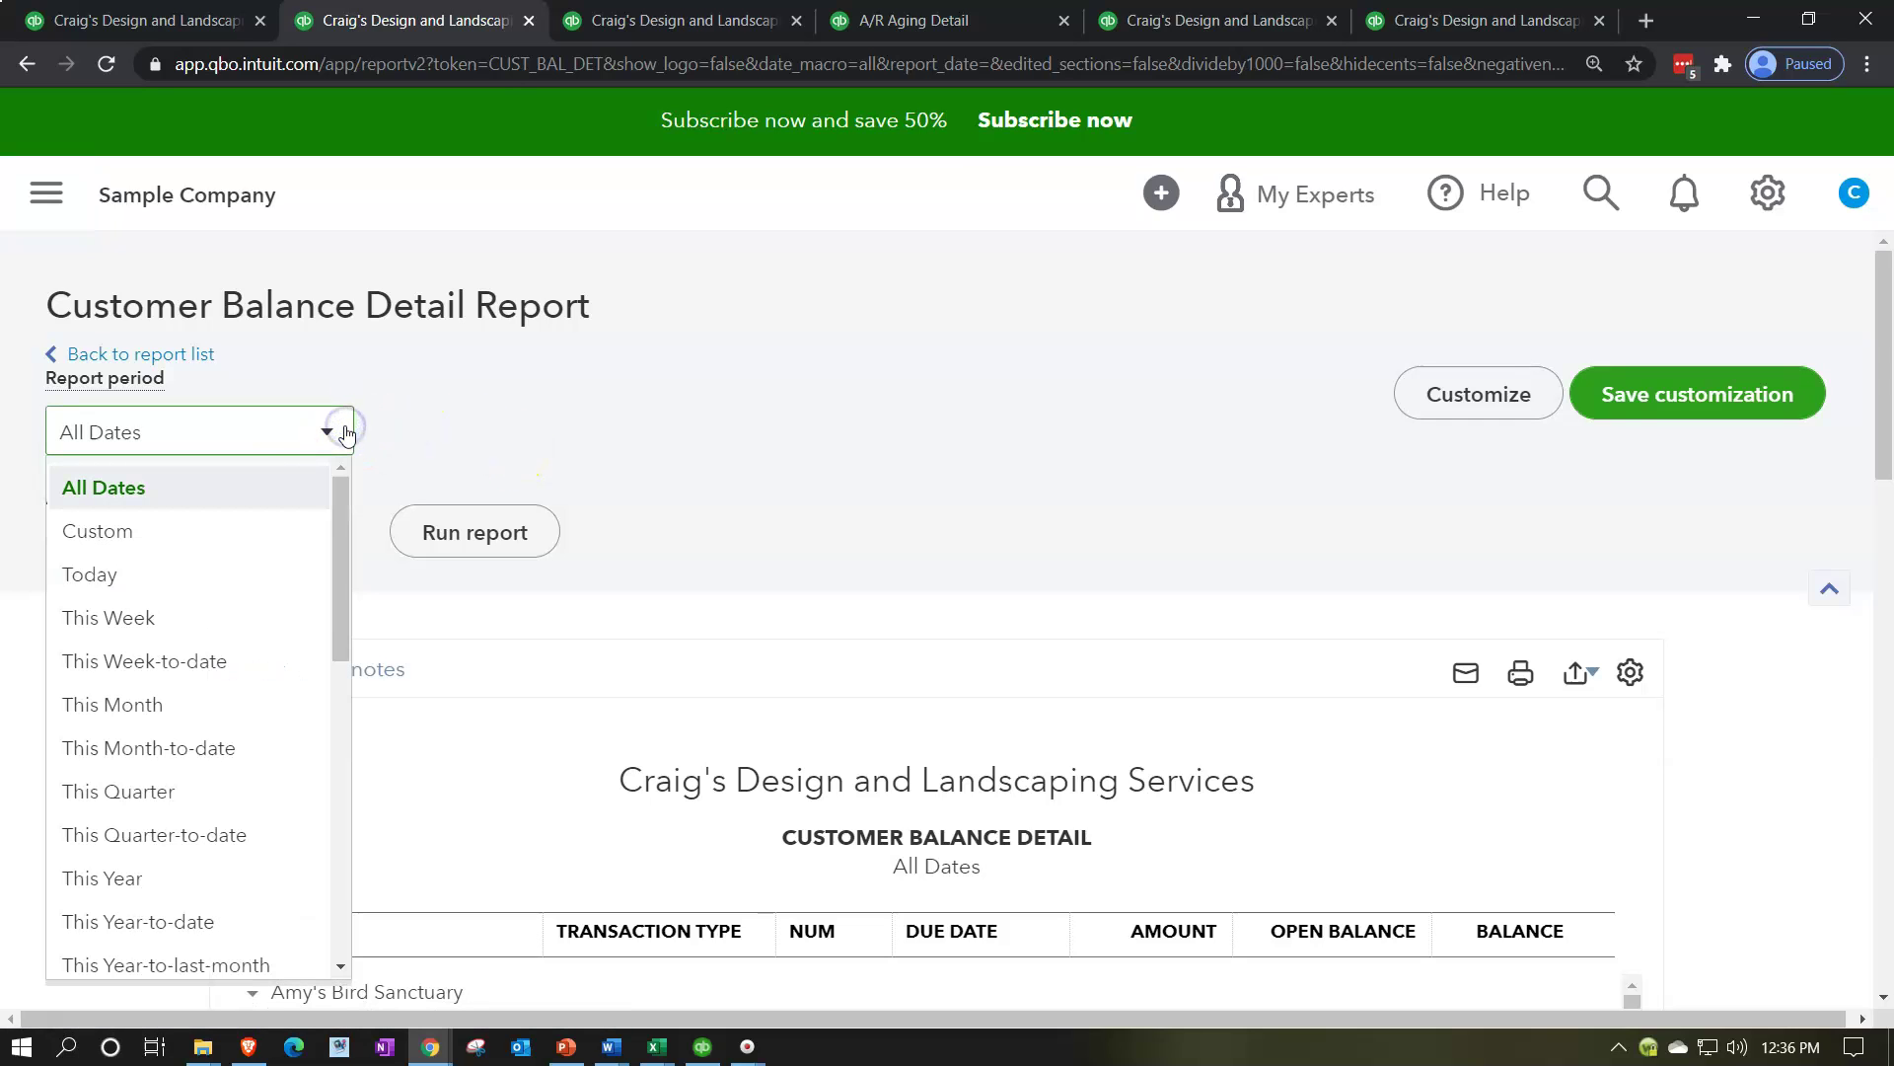
pyautogui.click(250, 531)
pyautogui.click(536, 435)
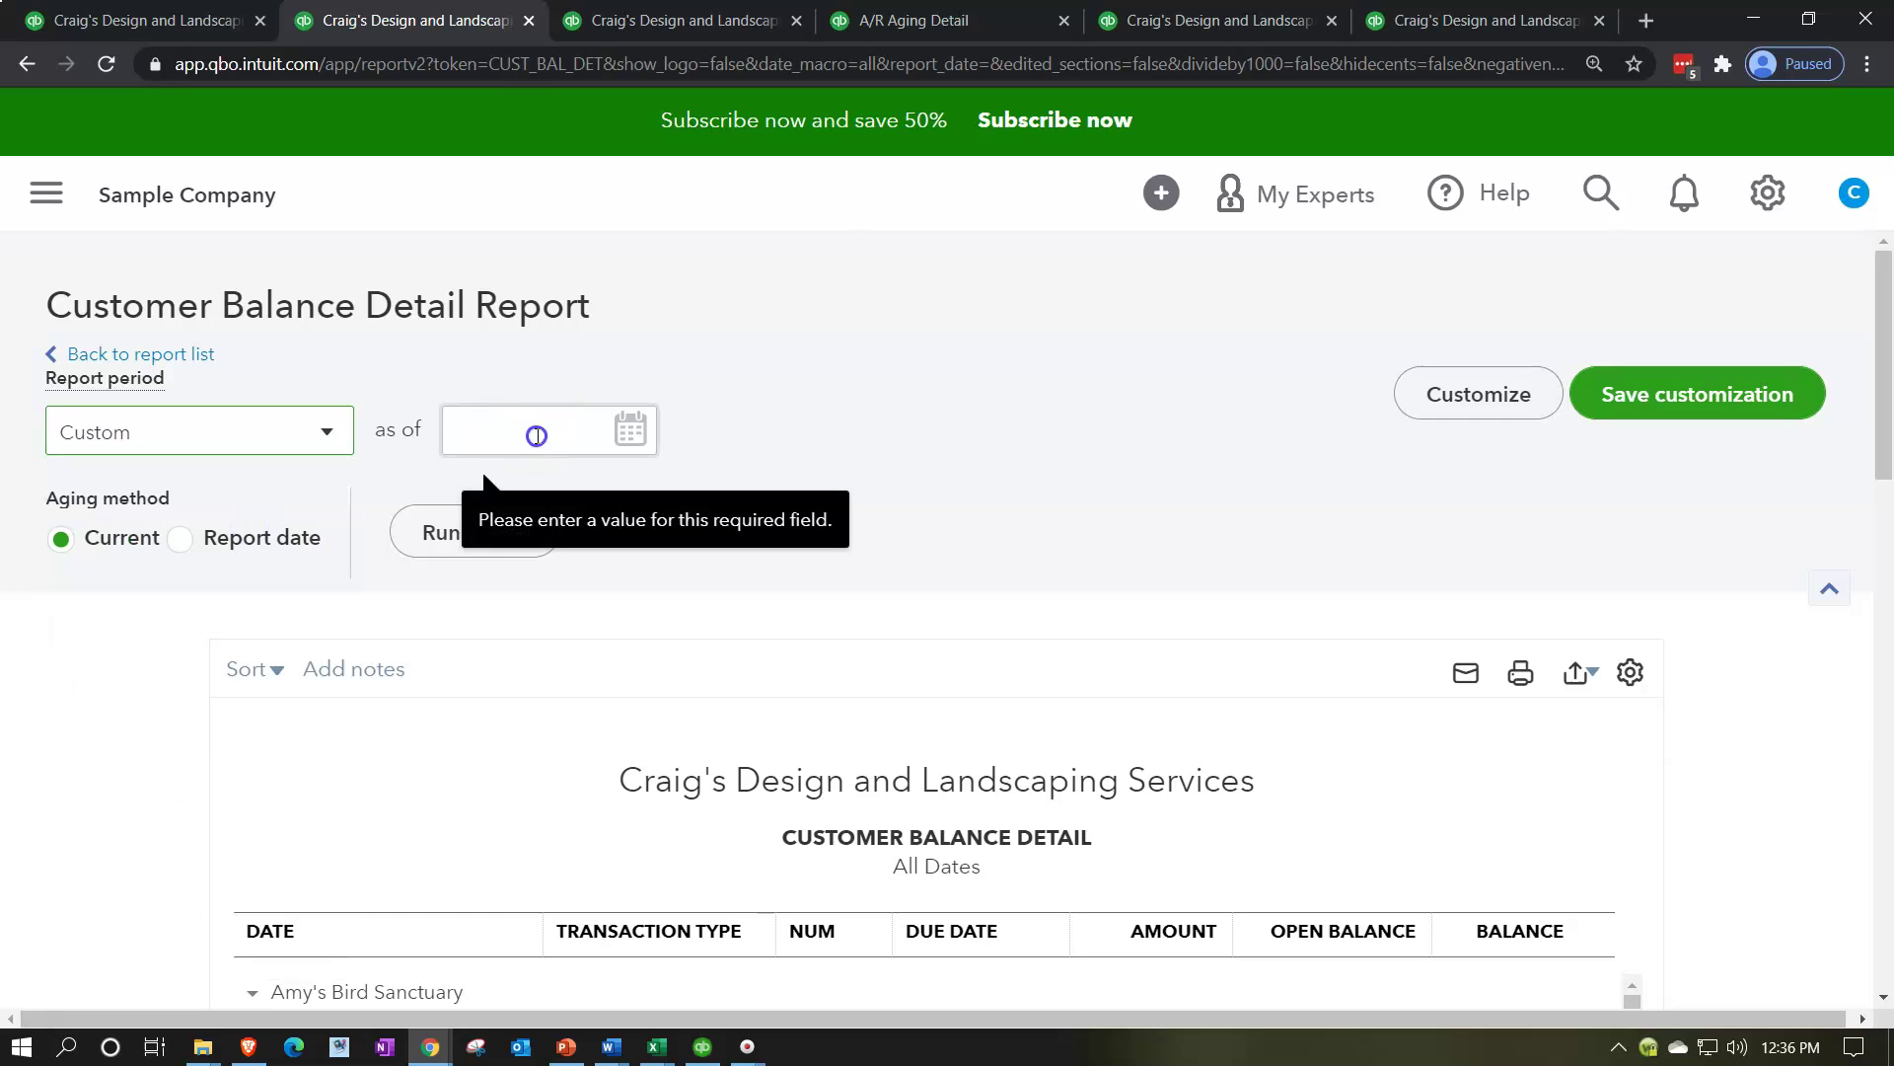
pyautogui.write('12/31/20')
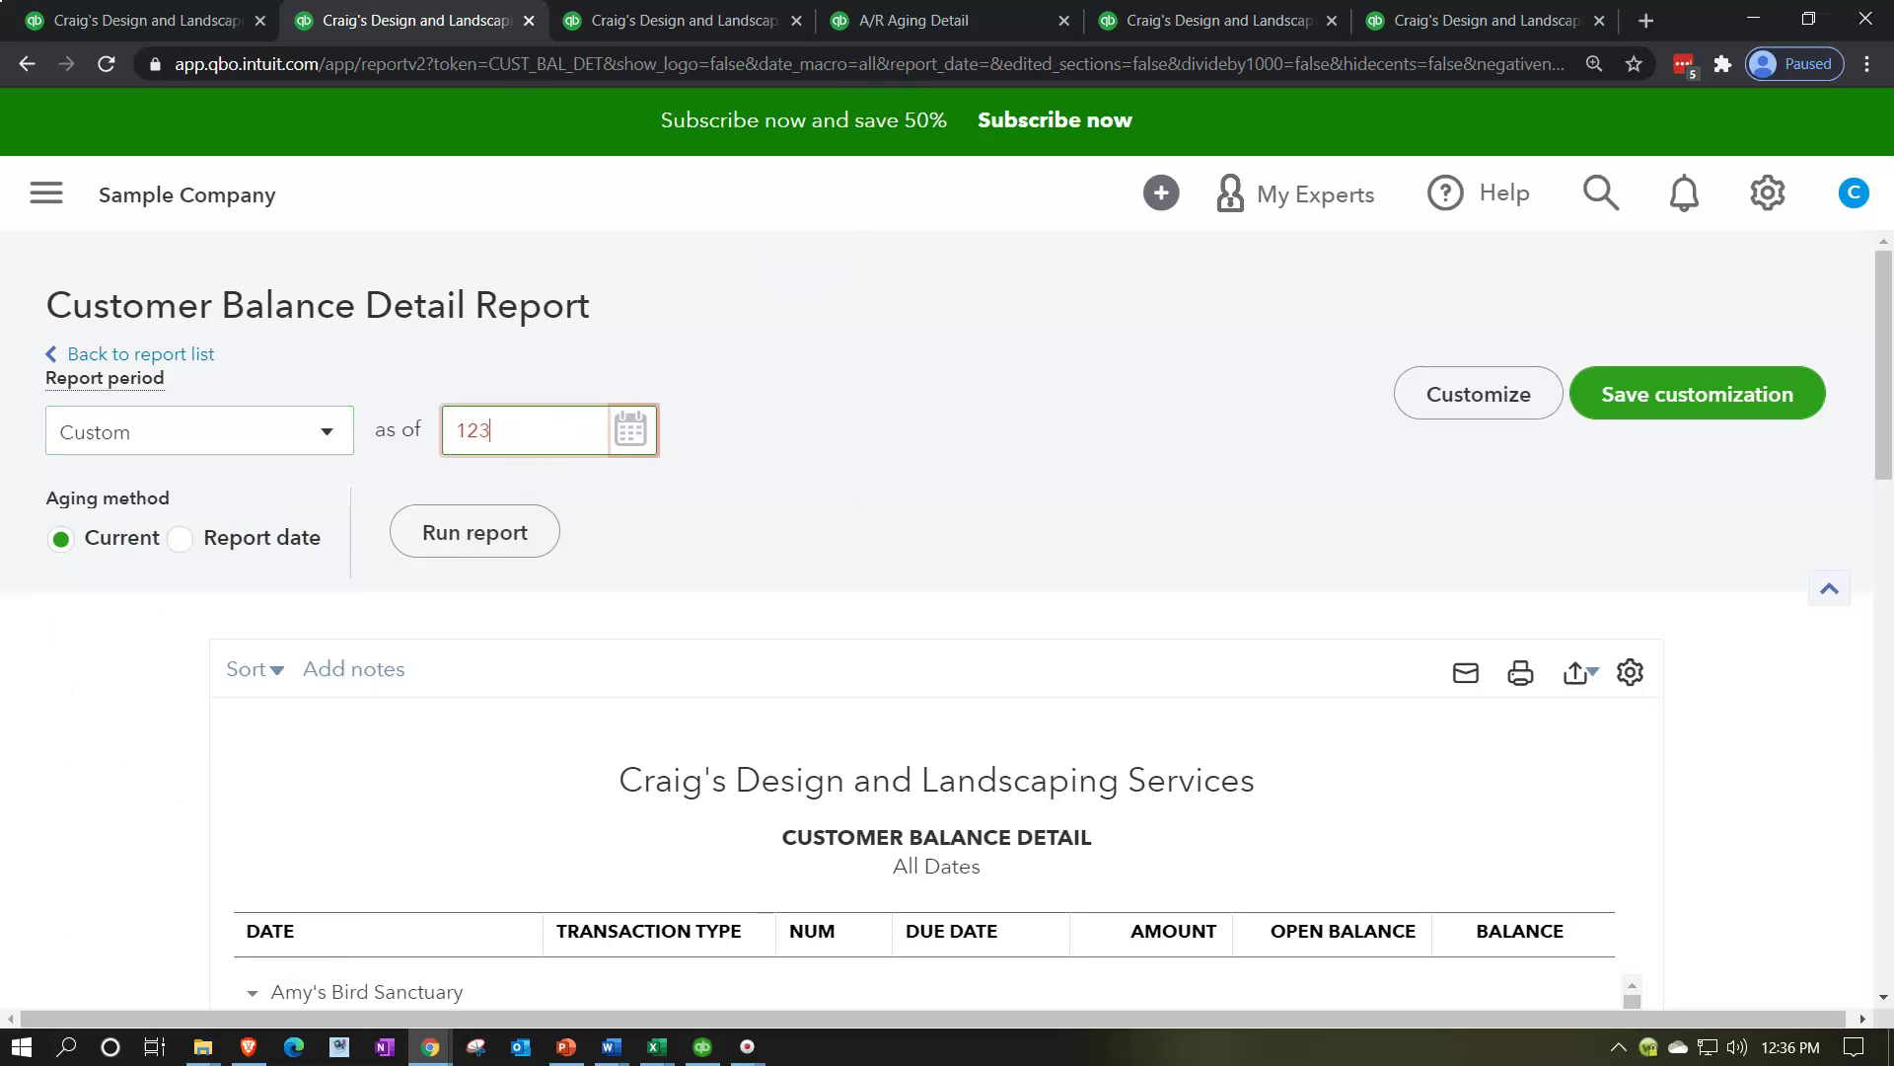
pyautogui.press('Tab')
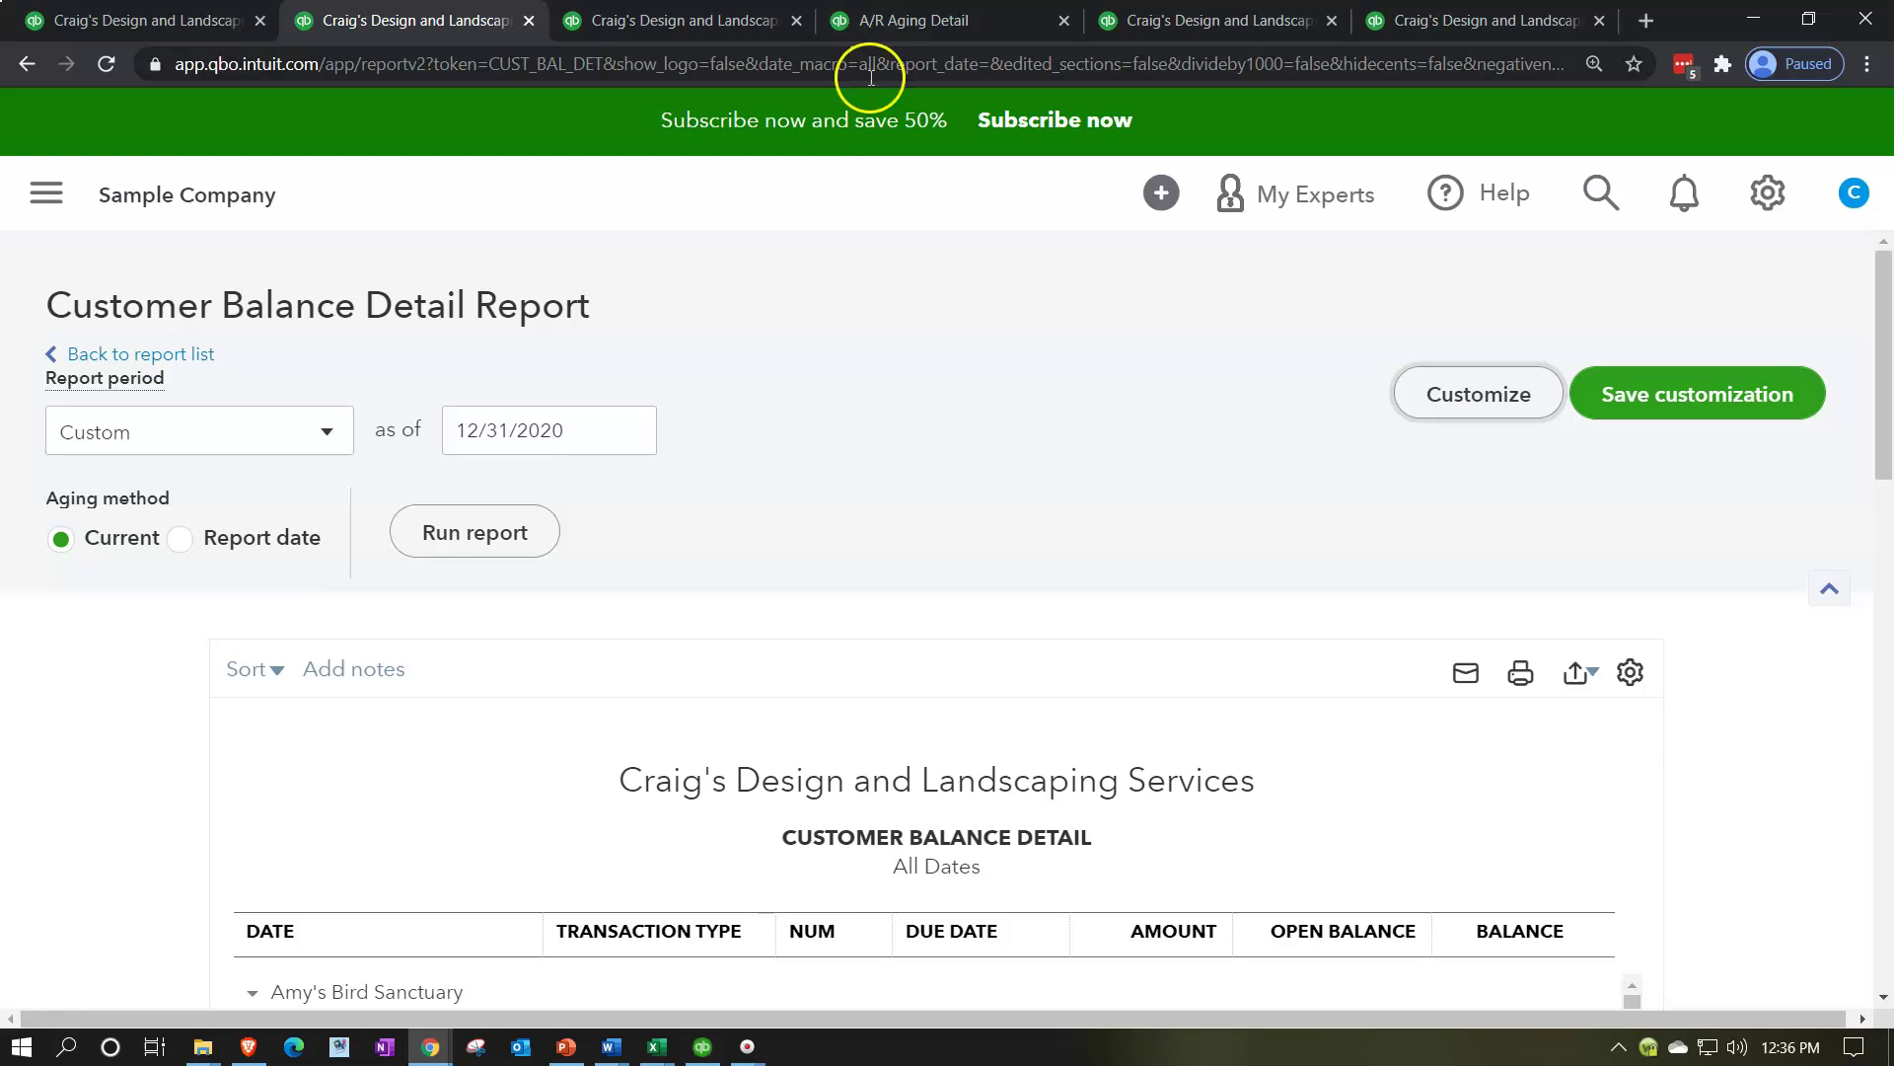
pyautogui.click(535, 522)
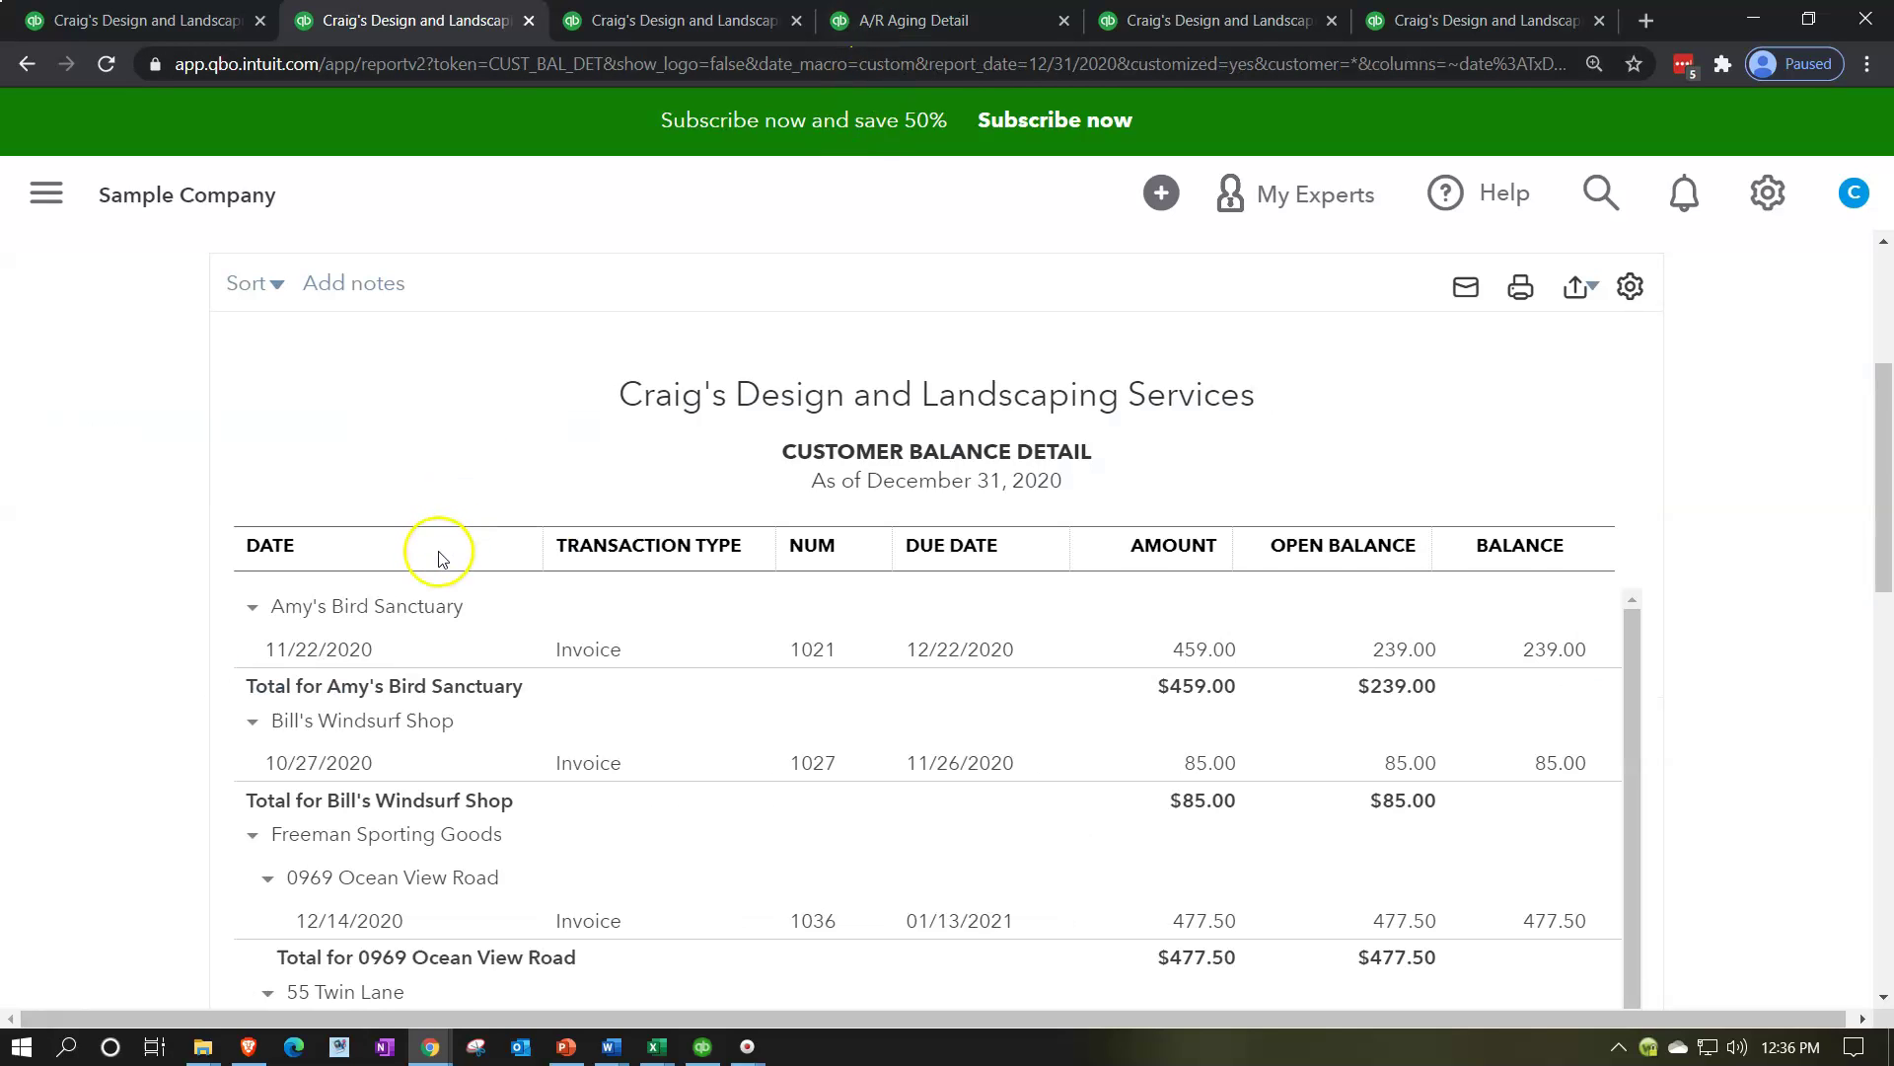
# - Review each customer's invoices and open balances in Customer Balance Detail down to the report total
pyautogui.scroll(-1, 97, 489)
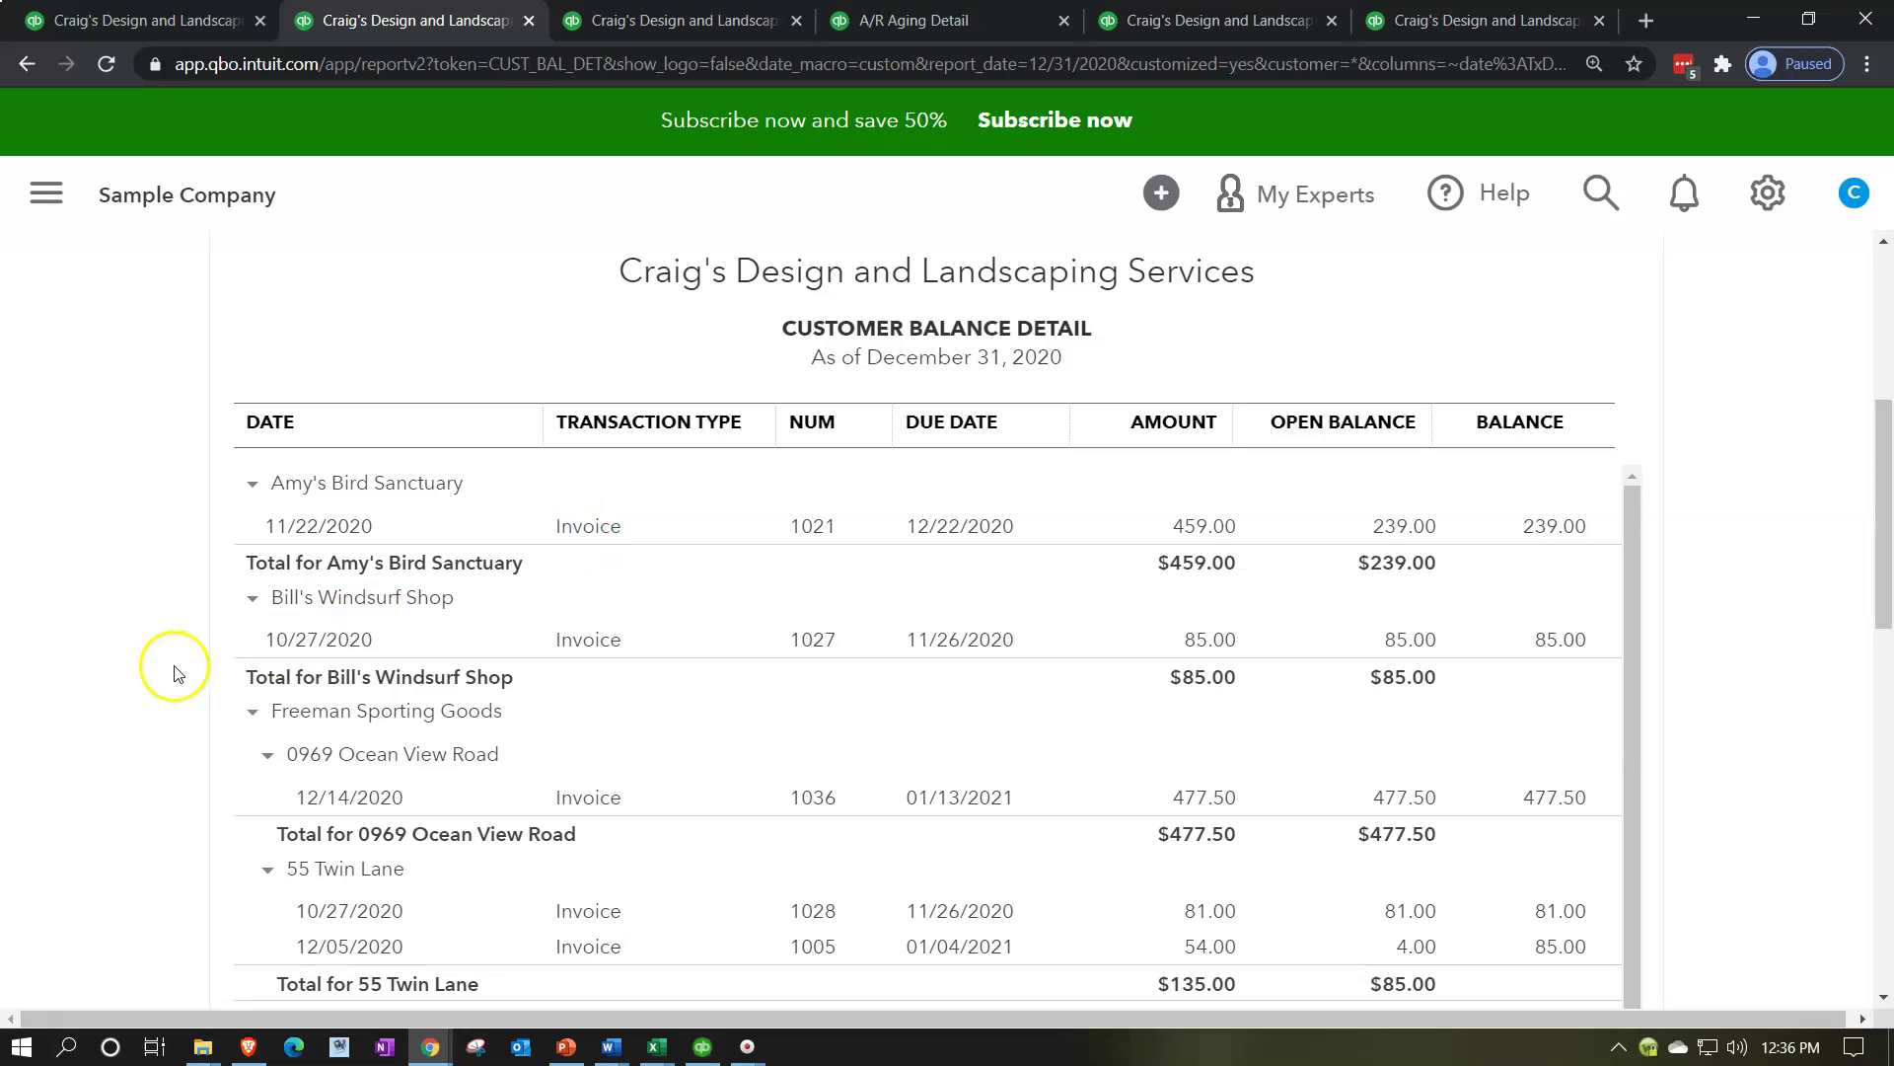
pyautogui.scroll(1, 148, 677)
pyautogui.scroll(-1, 153, 679)
pyautogui.scroll(-8, 153, 679)
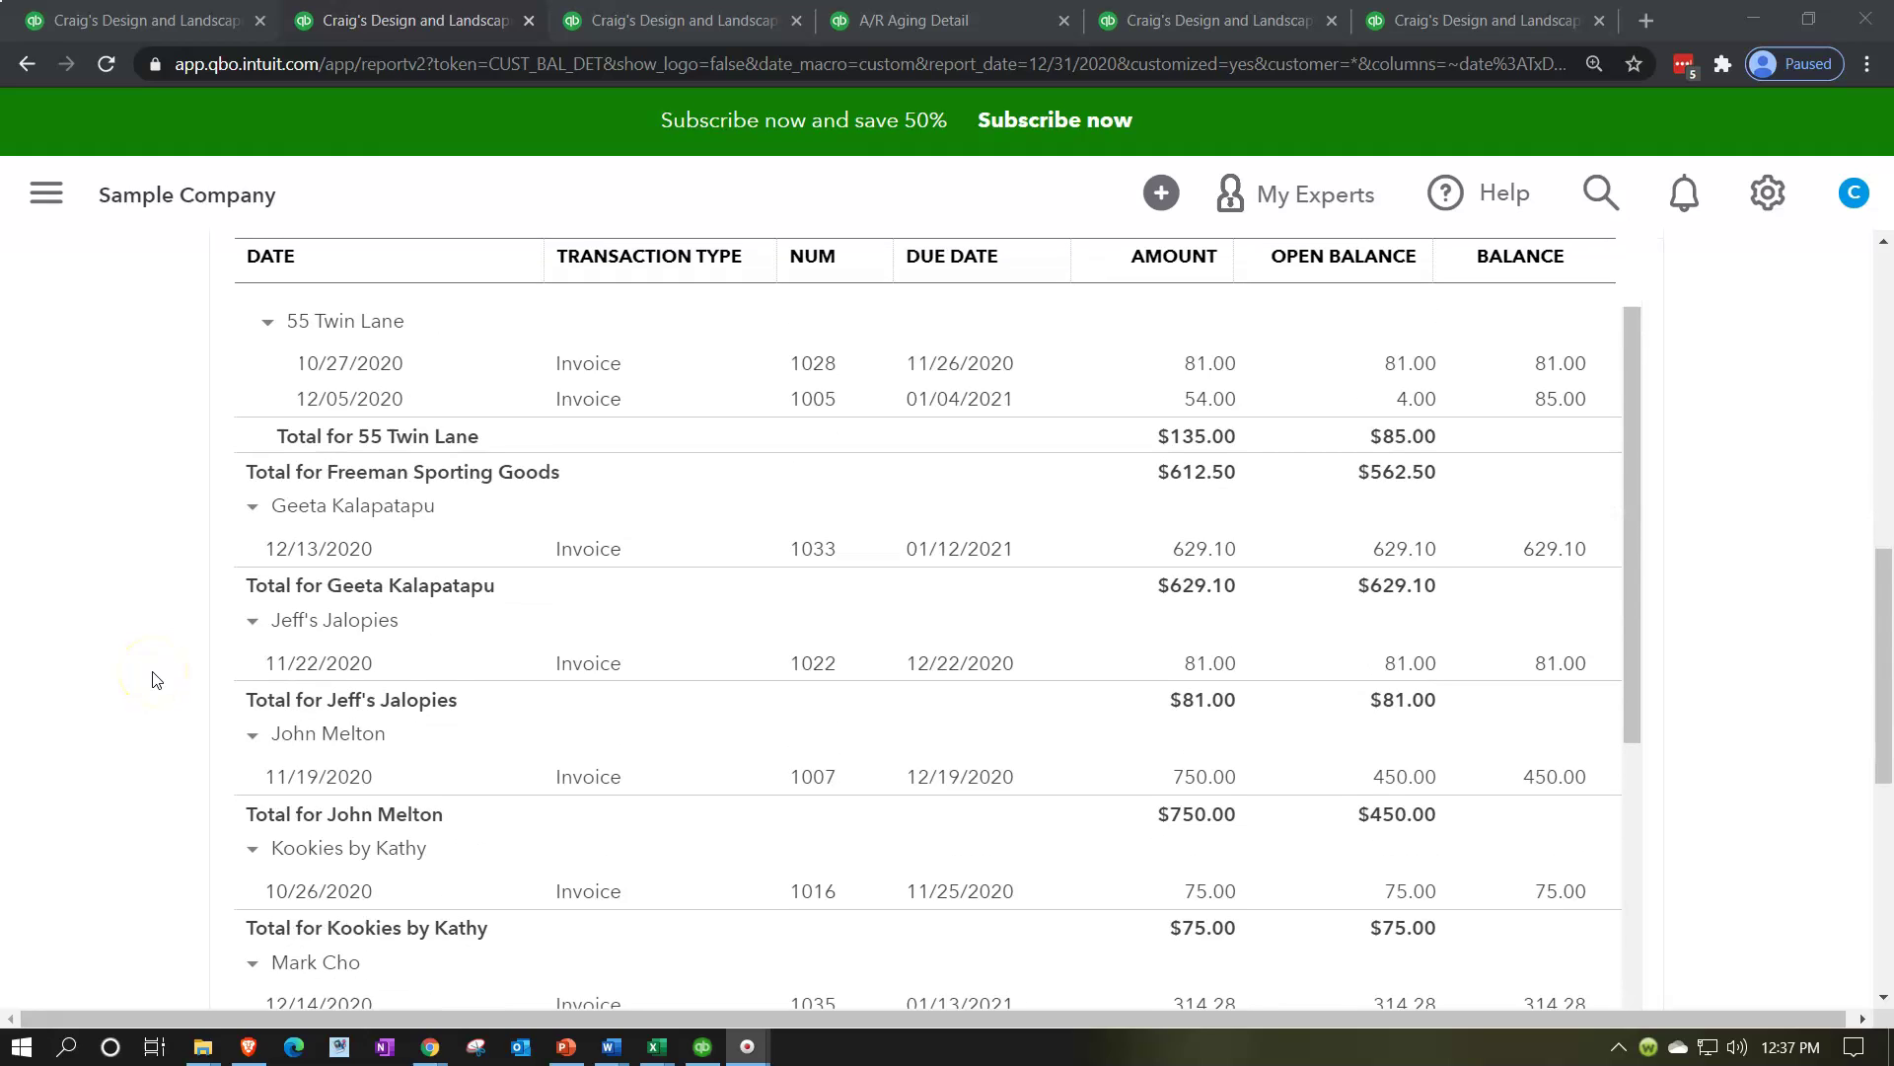
pyautogui.scroll(-5, 153, 679)
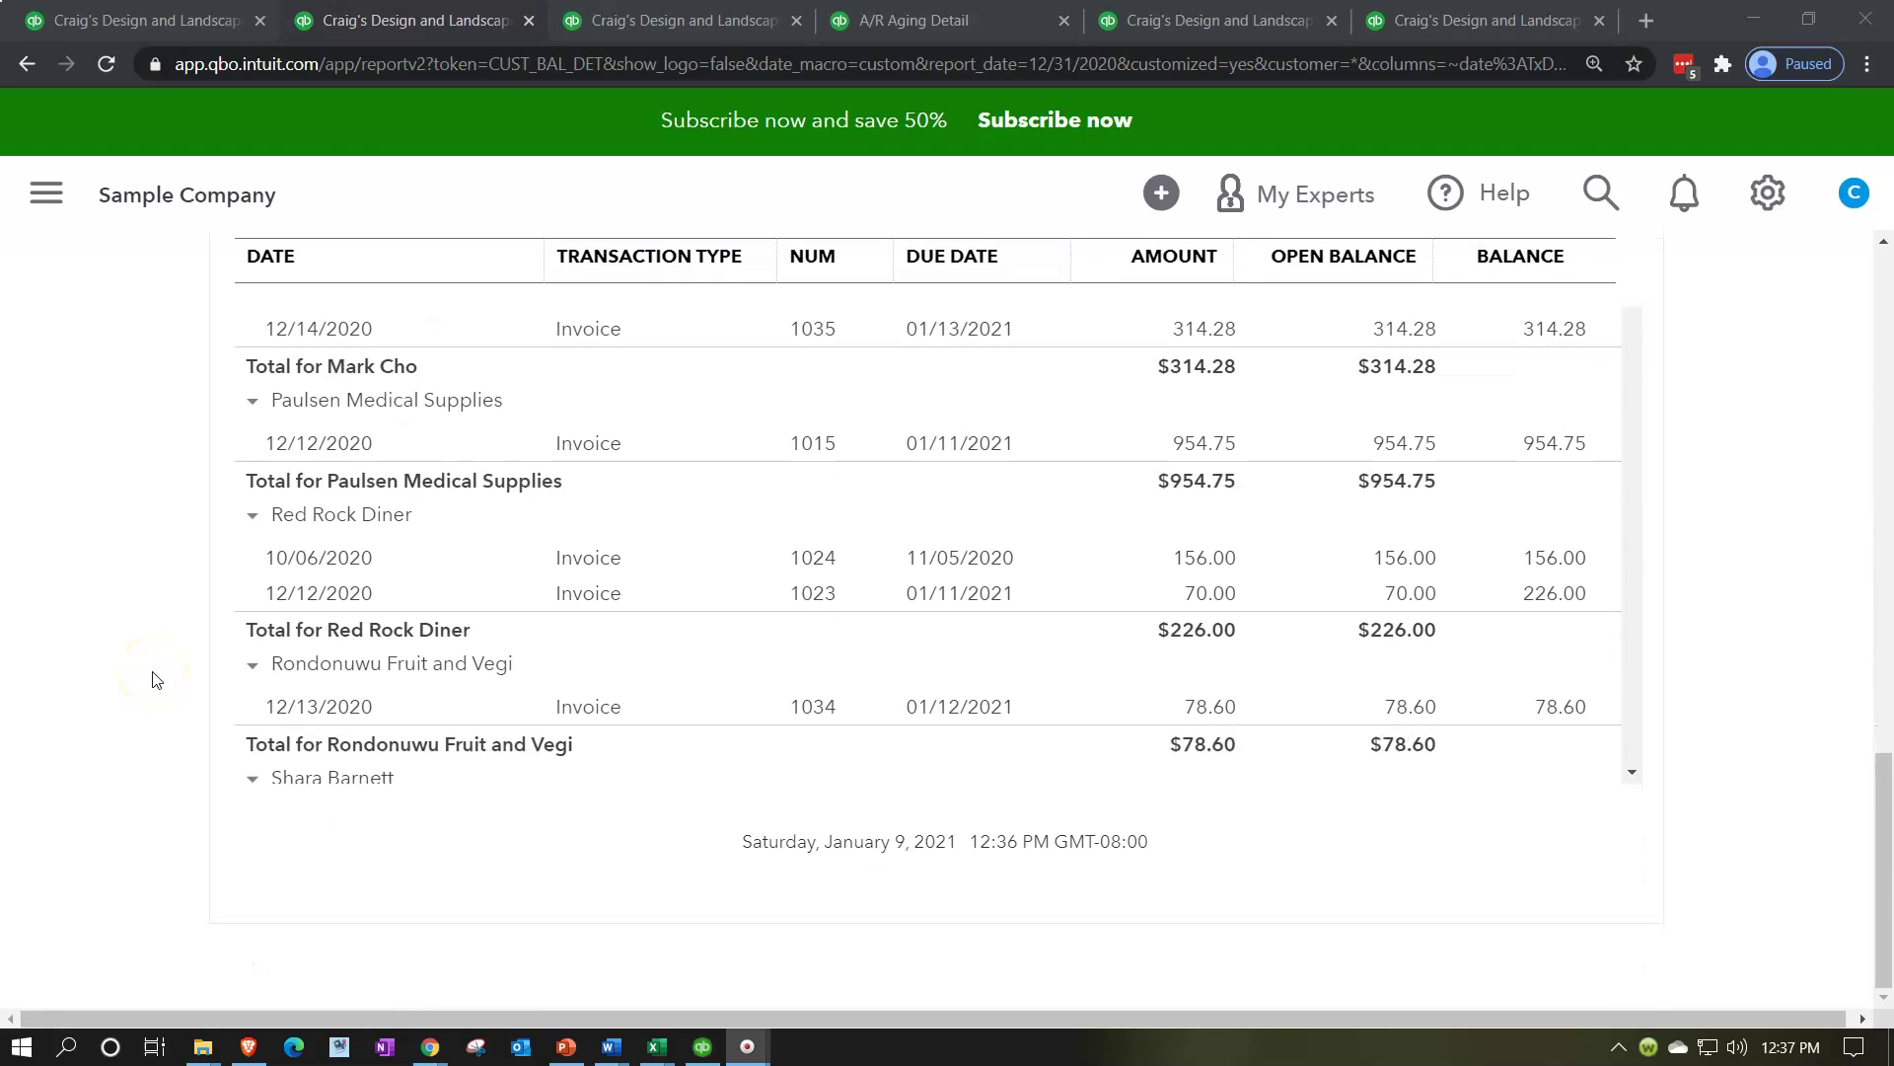
pyautogui.scroll(-8, 572, 528)
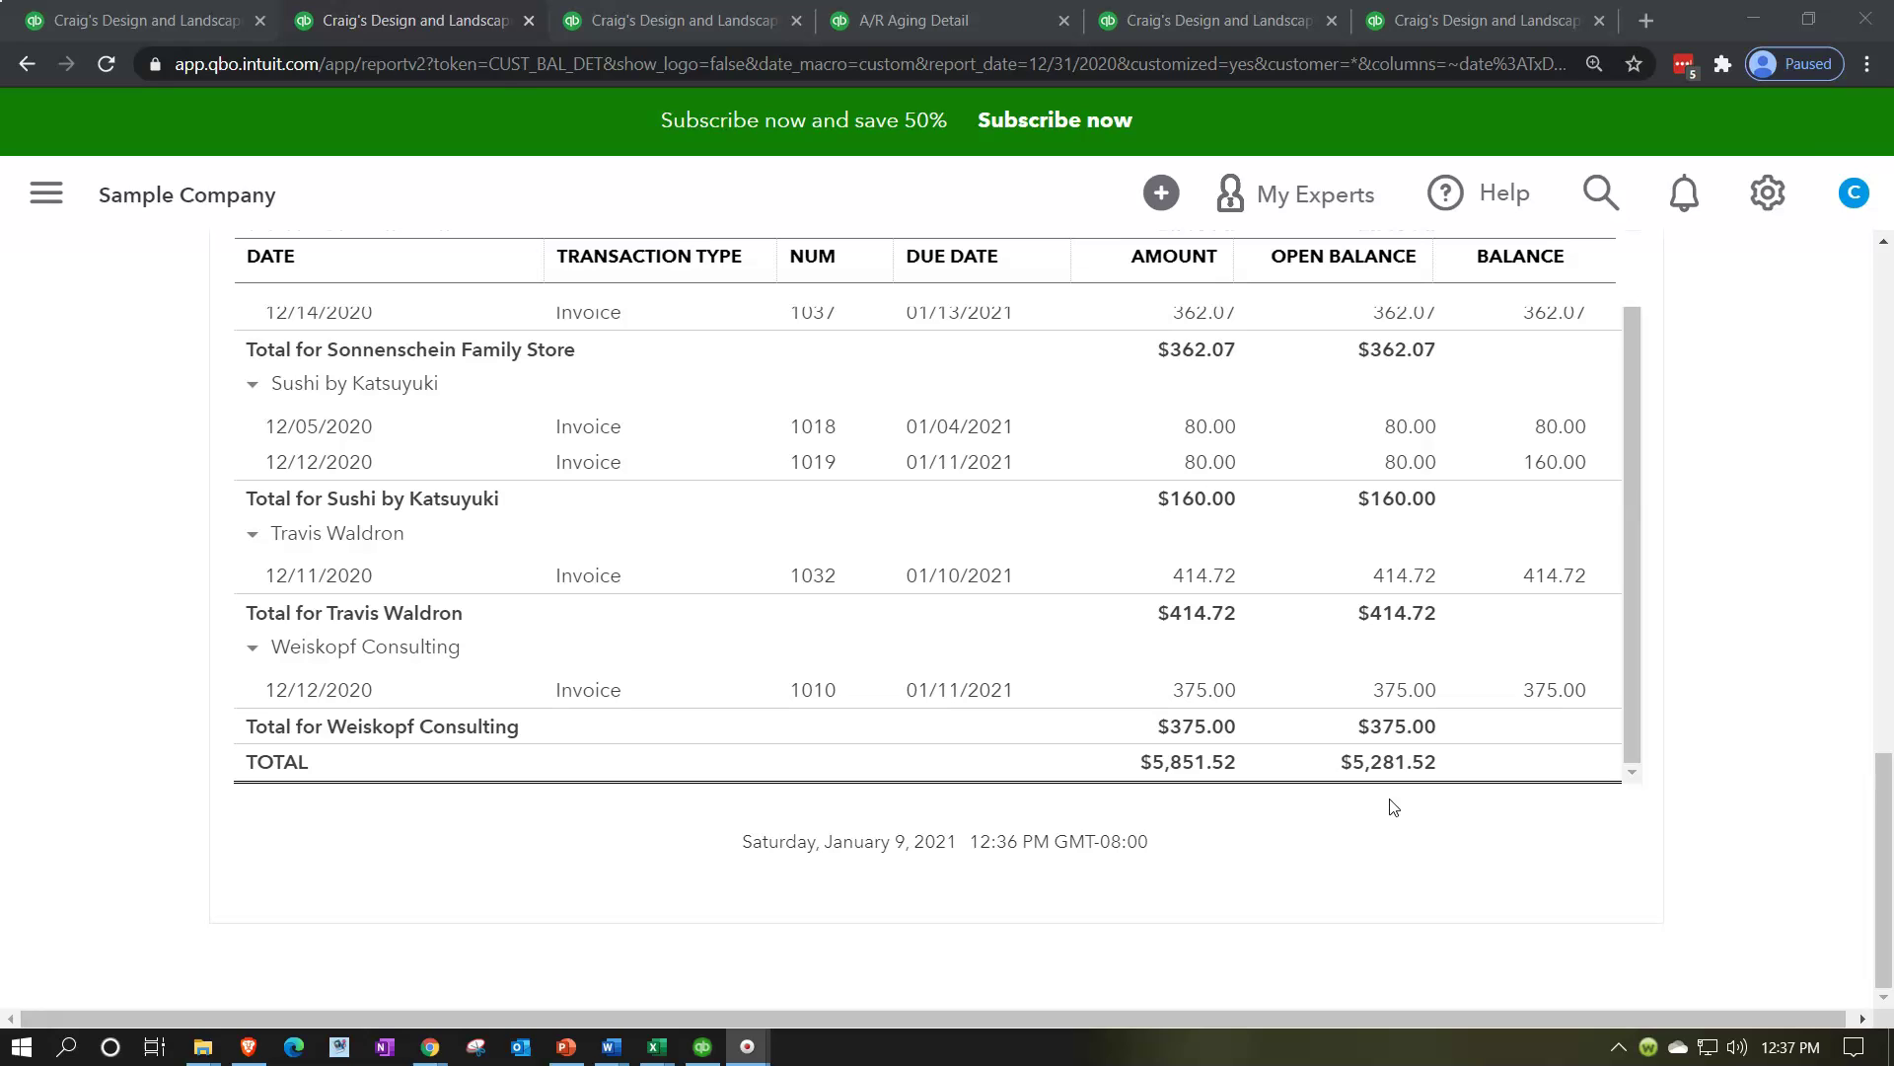
# - Open the Customers list under Sales in the first browser tab and look through the customers' open balances
pyautogui.click(165, 24)
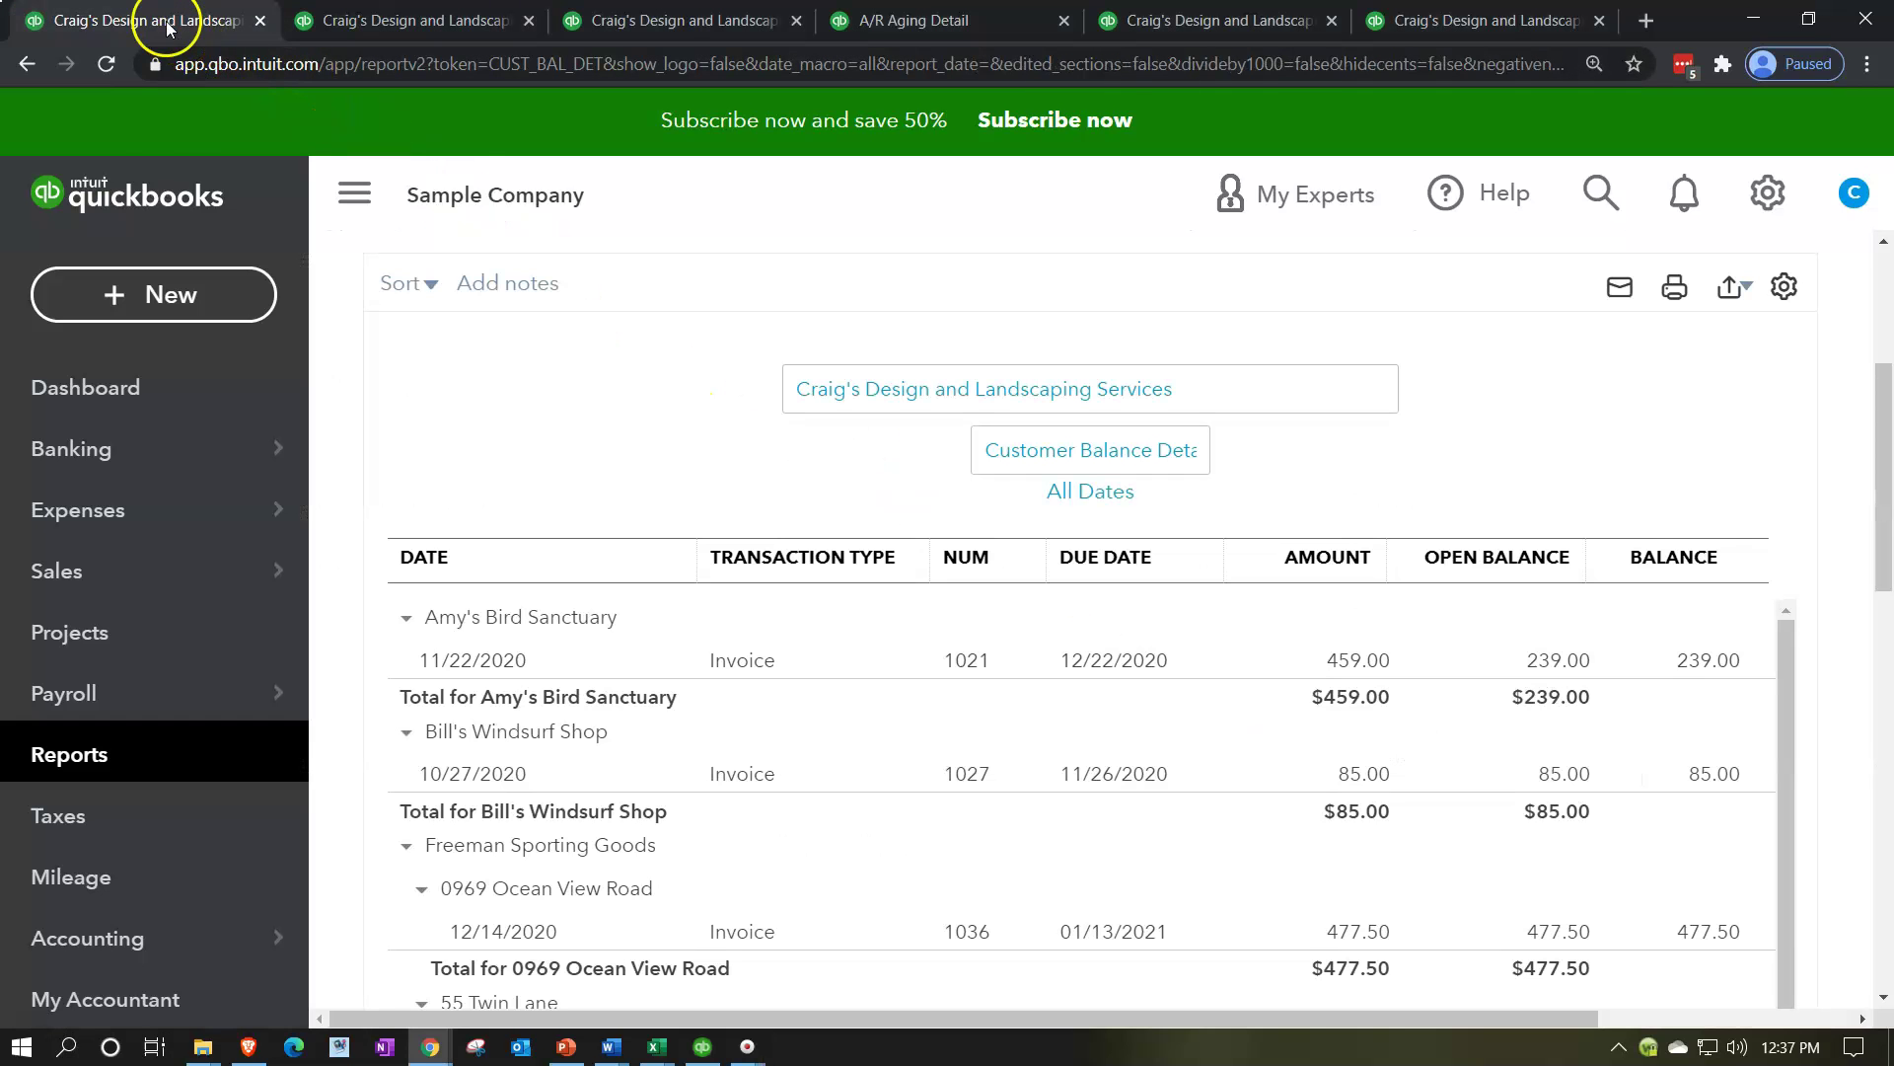
pyautogui.click(171, 577)
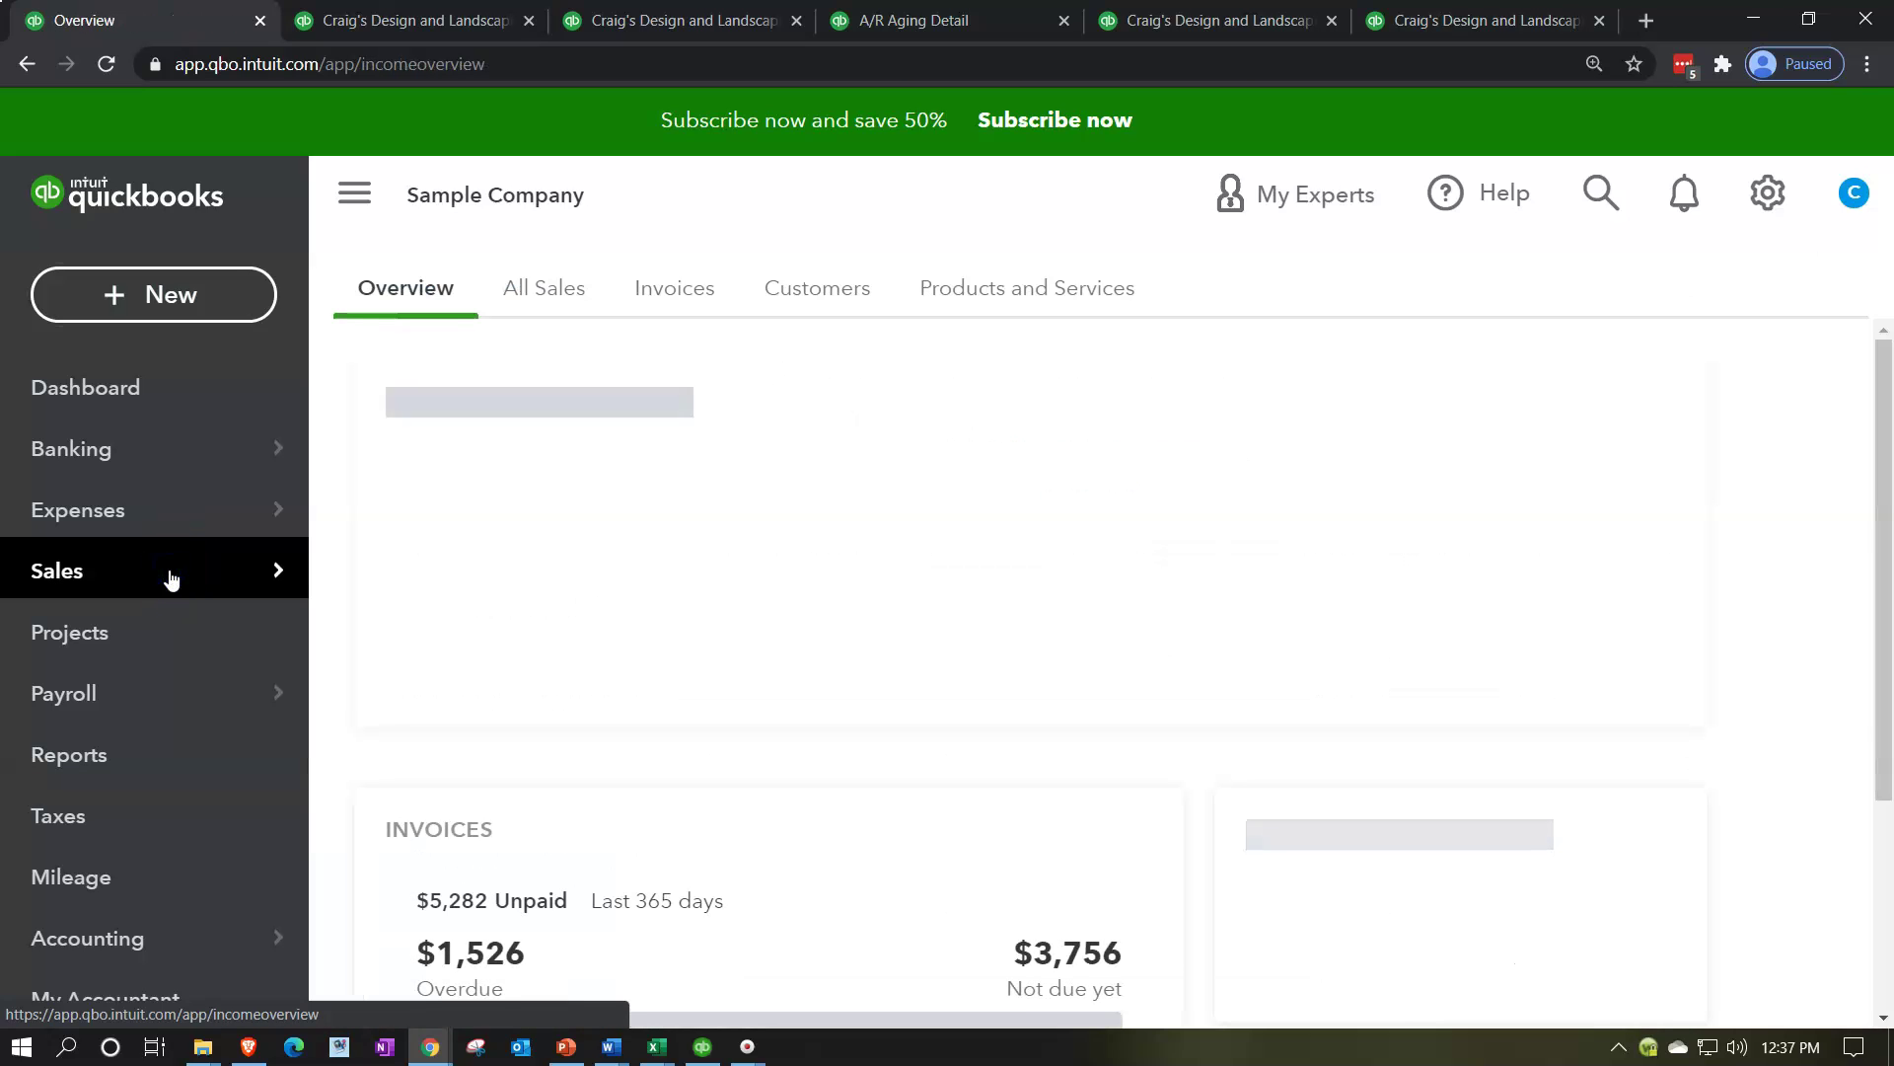
pyautogui.click(807, 286)
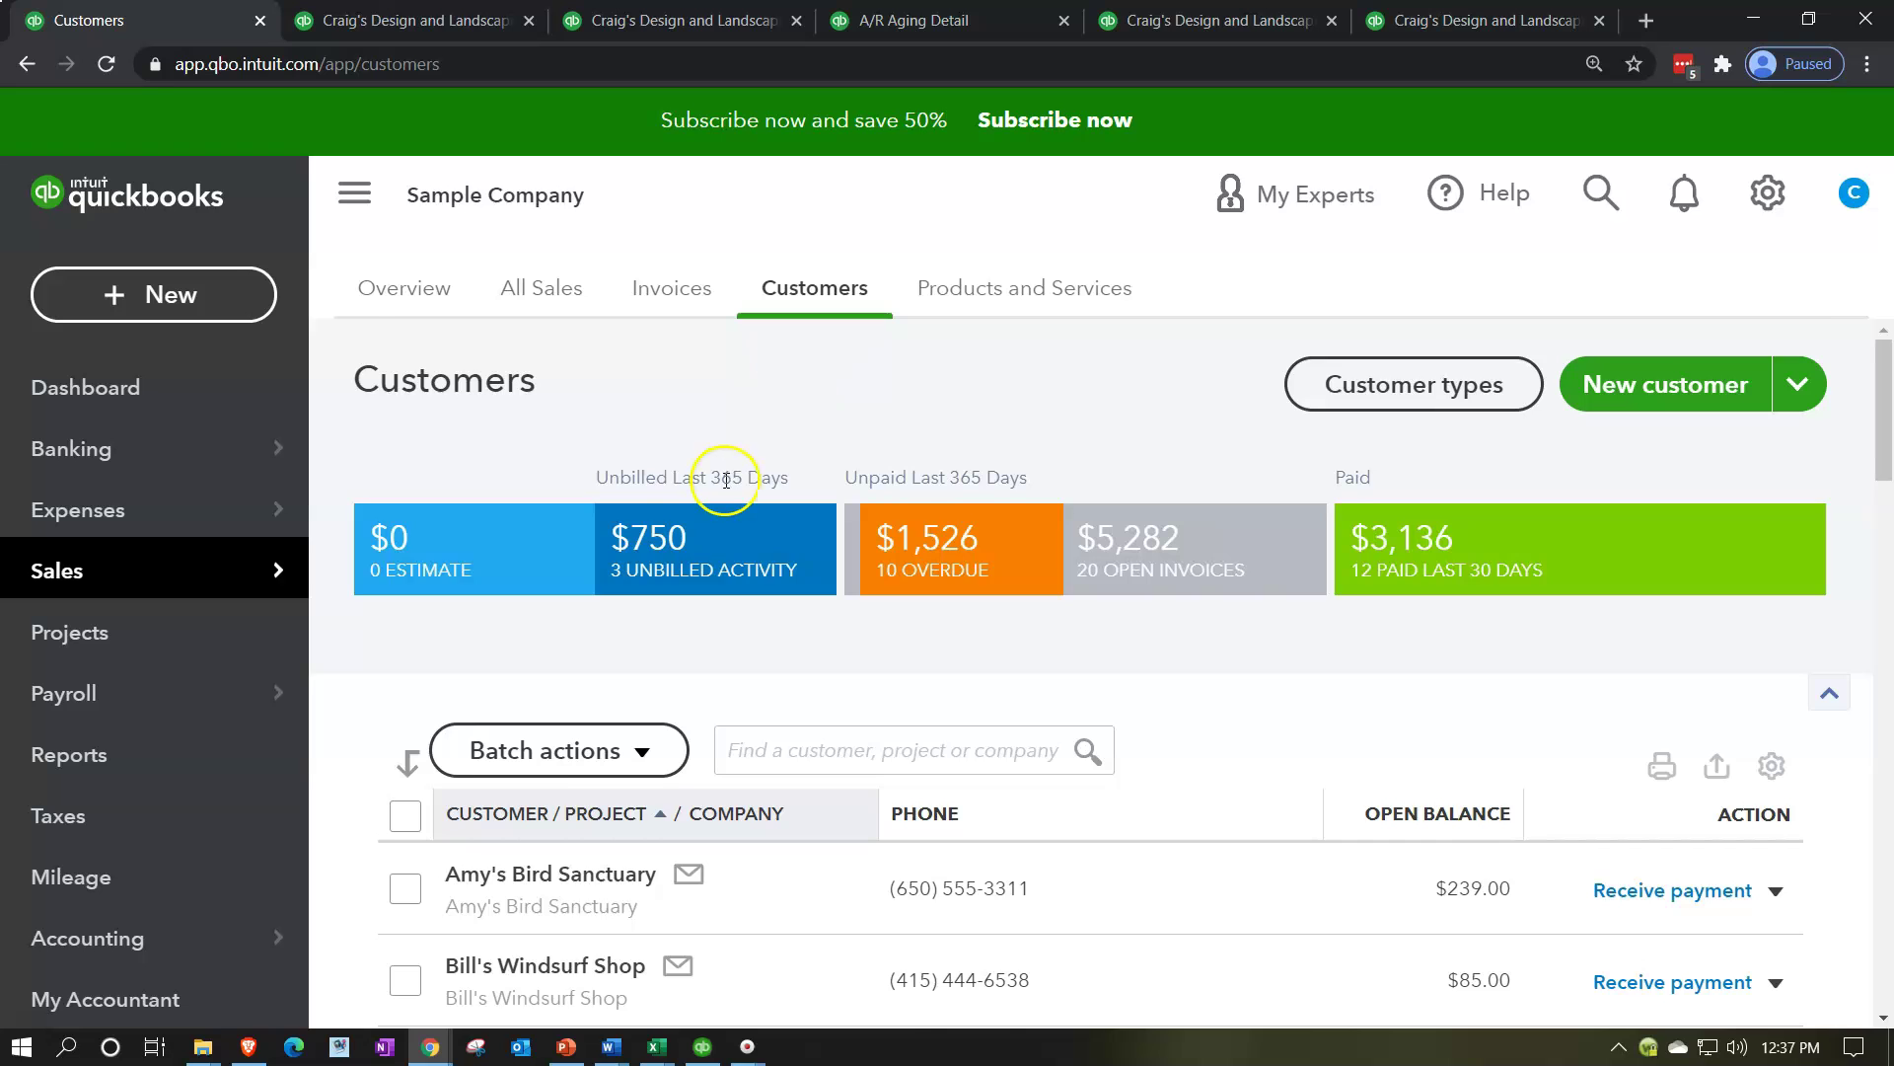
pyautogui.scroll(-1, 725, 481)
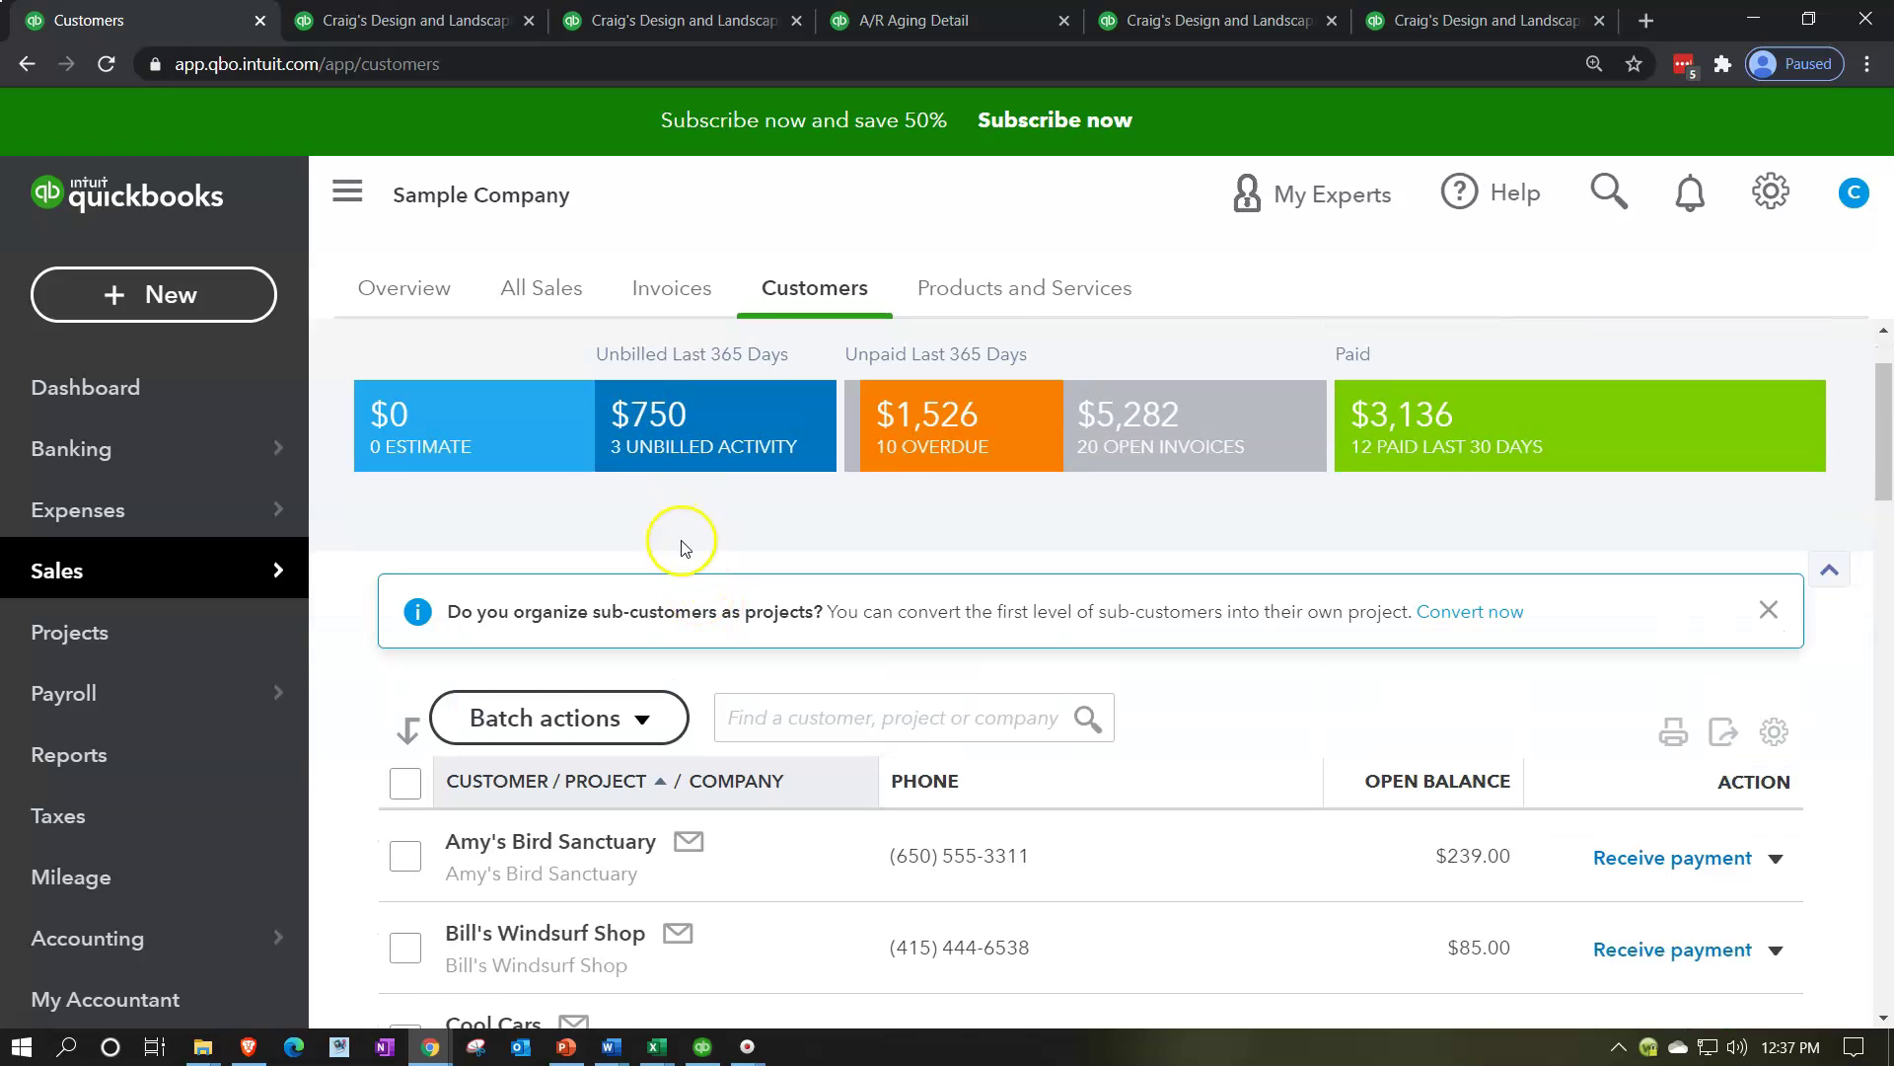
pyautogui.scroll(-5, 684, 548)
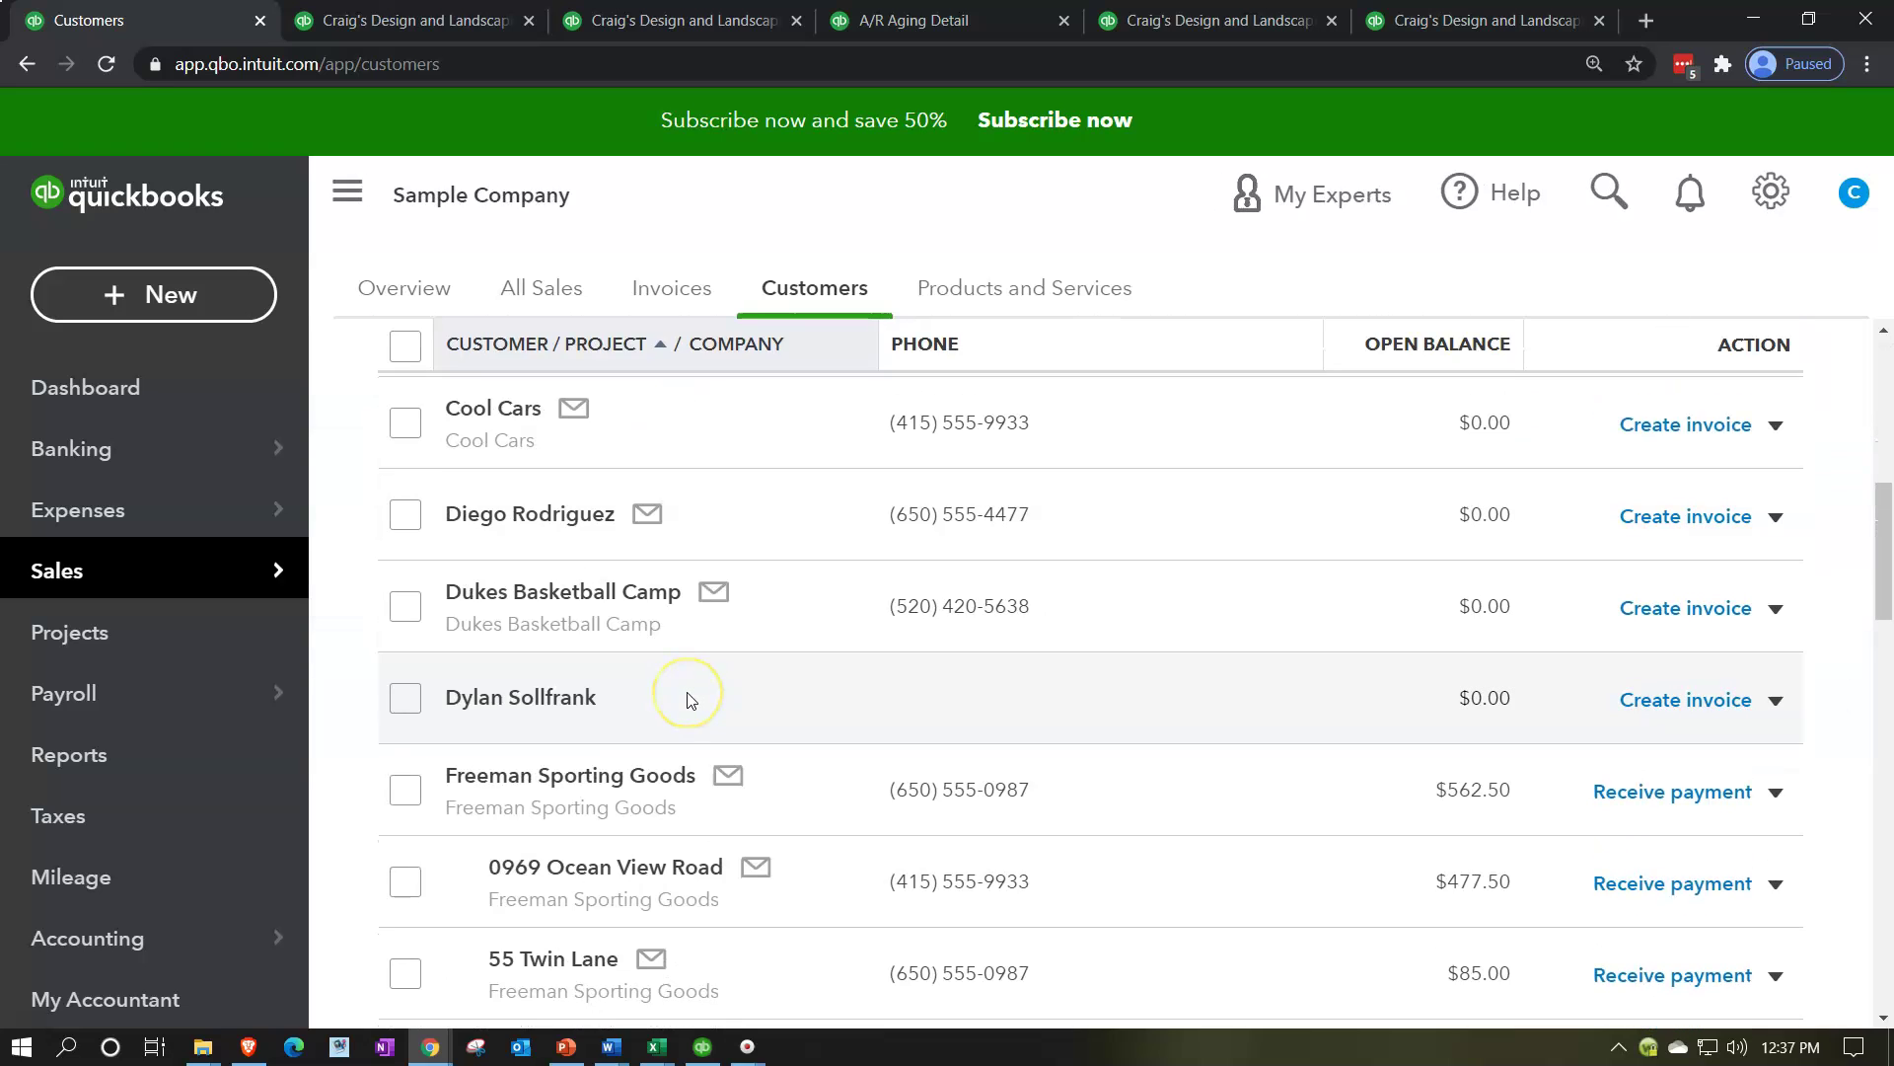
pyautogui.scroll(-9, 689, 699)
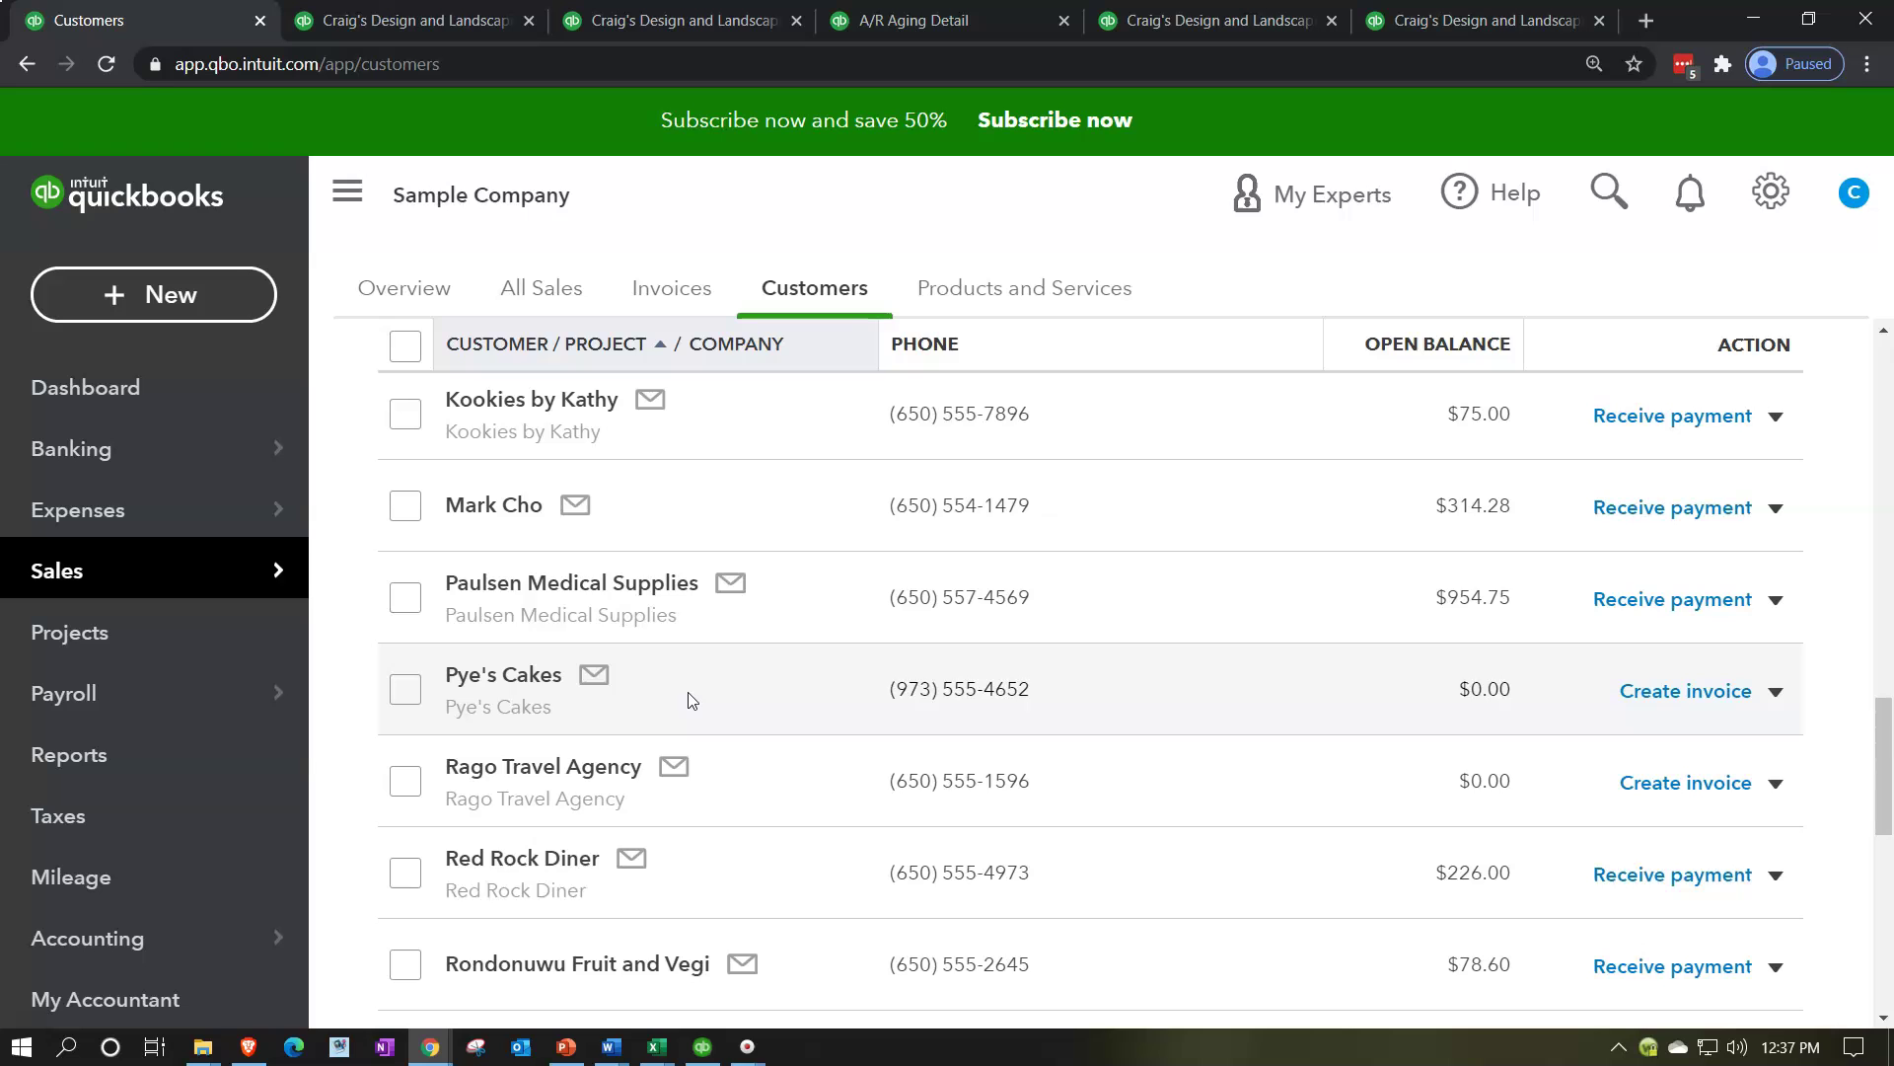
pyautogui.scroll(9, 691, 700)
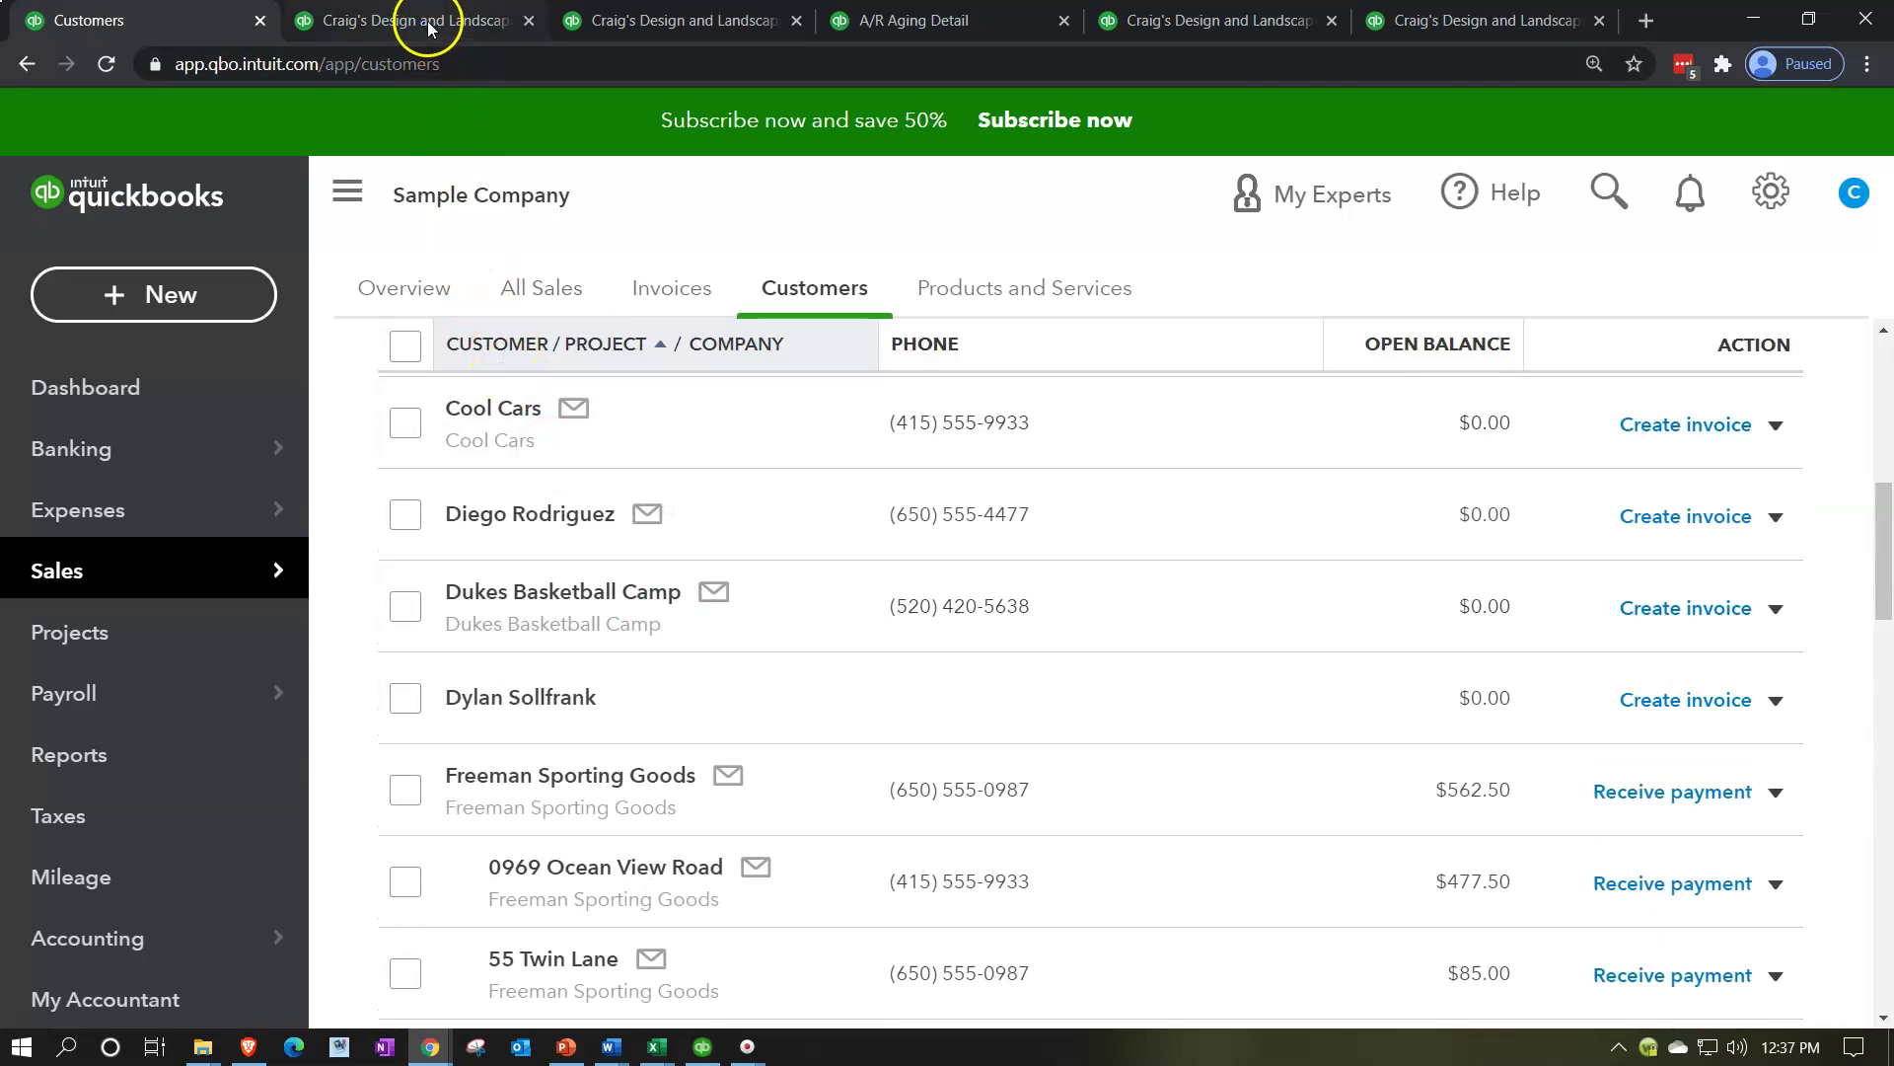
# - Compare the Customer Balance Detail's open balance total with the Accounts Receivable balance on the Balance Sheet
pyautogui.click(429, 24)
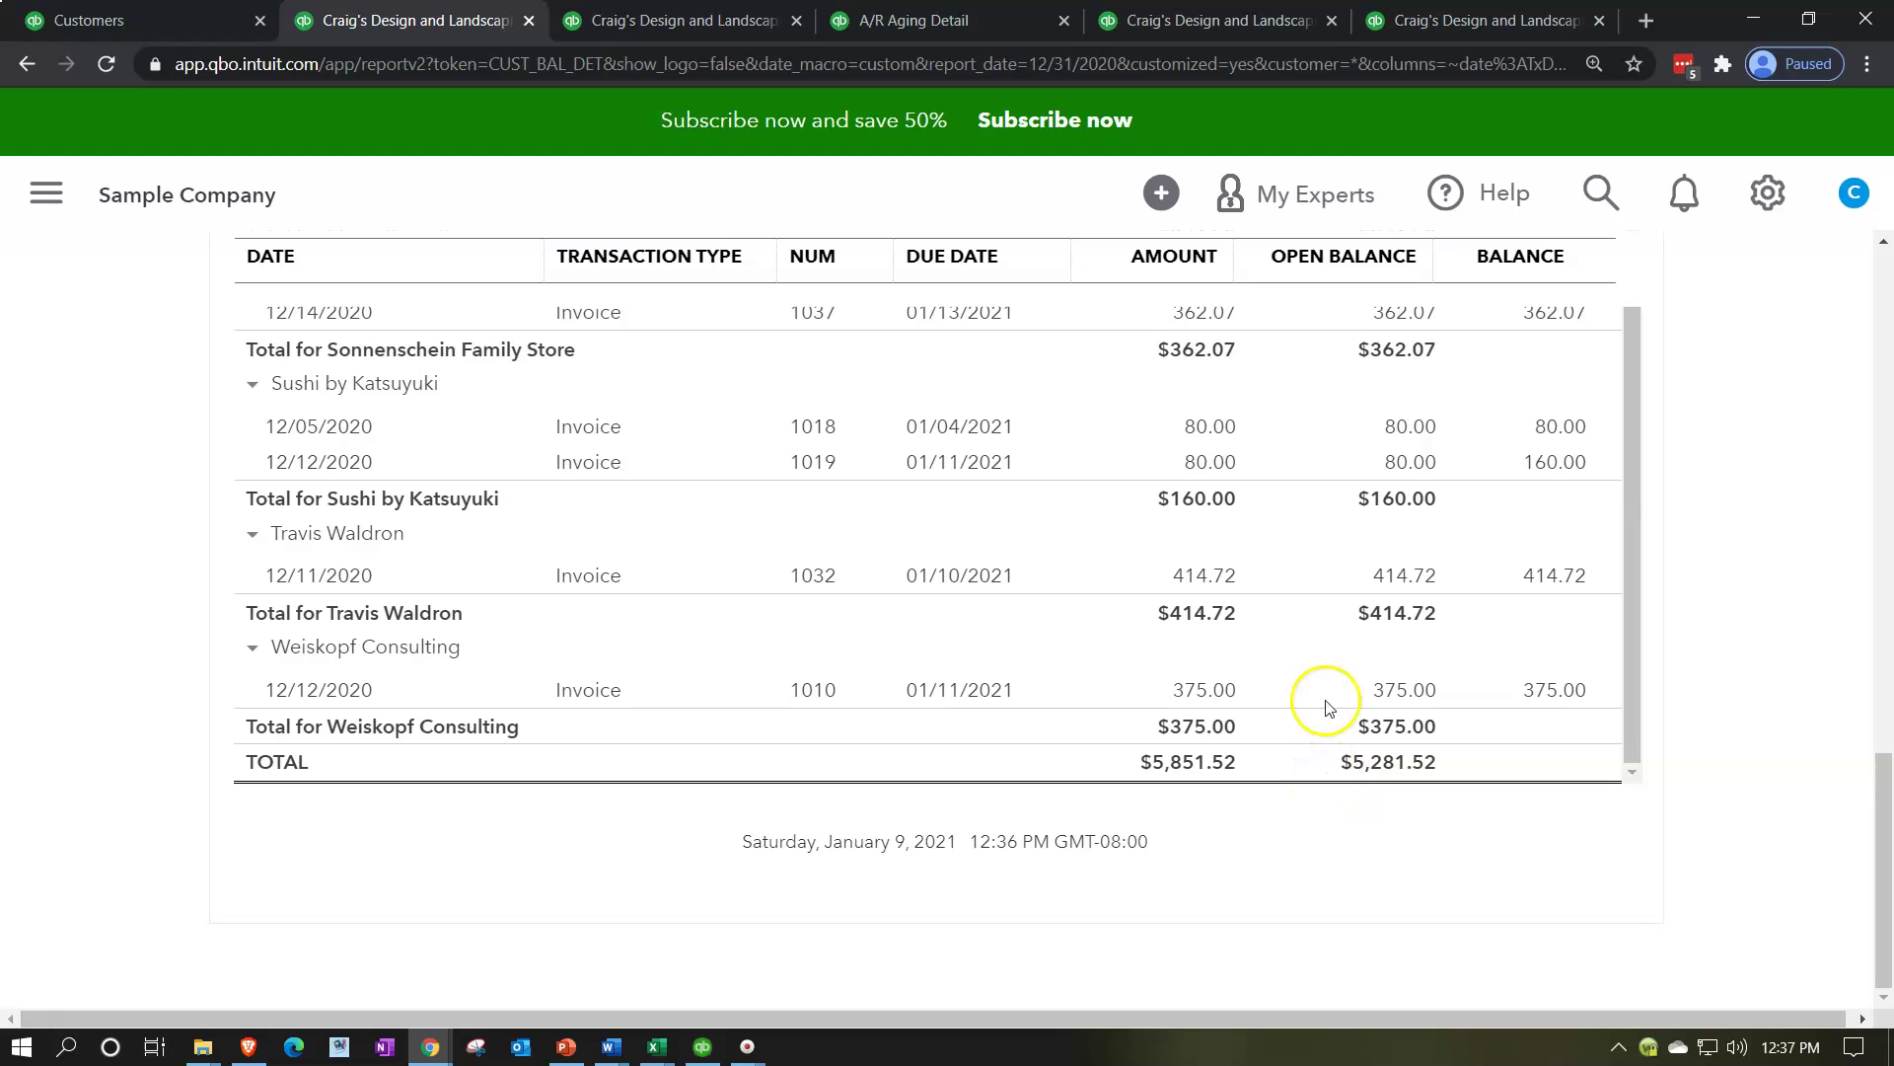
pyautogui.click(1411, 17)
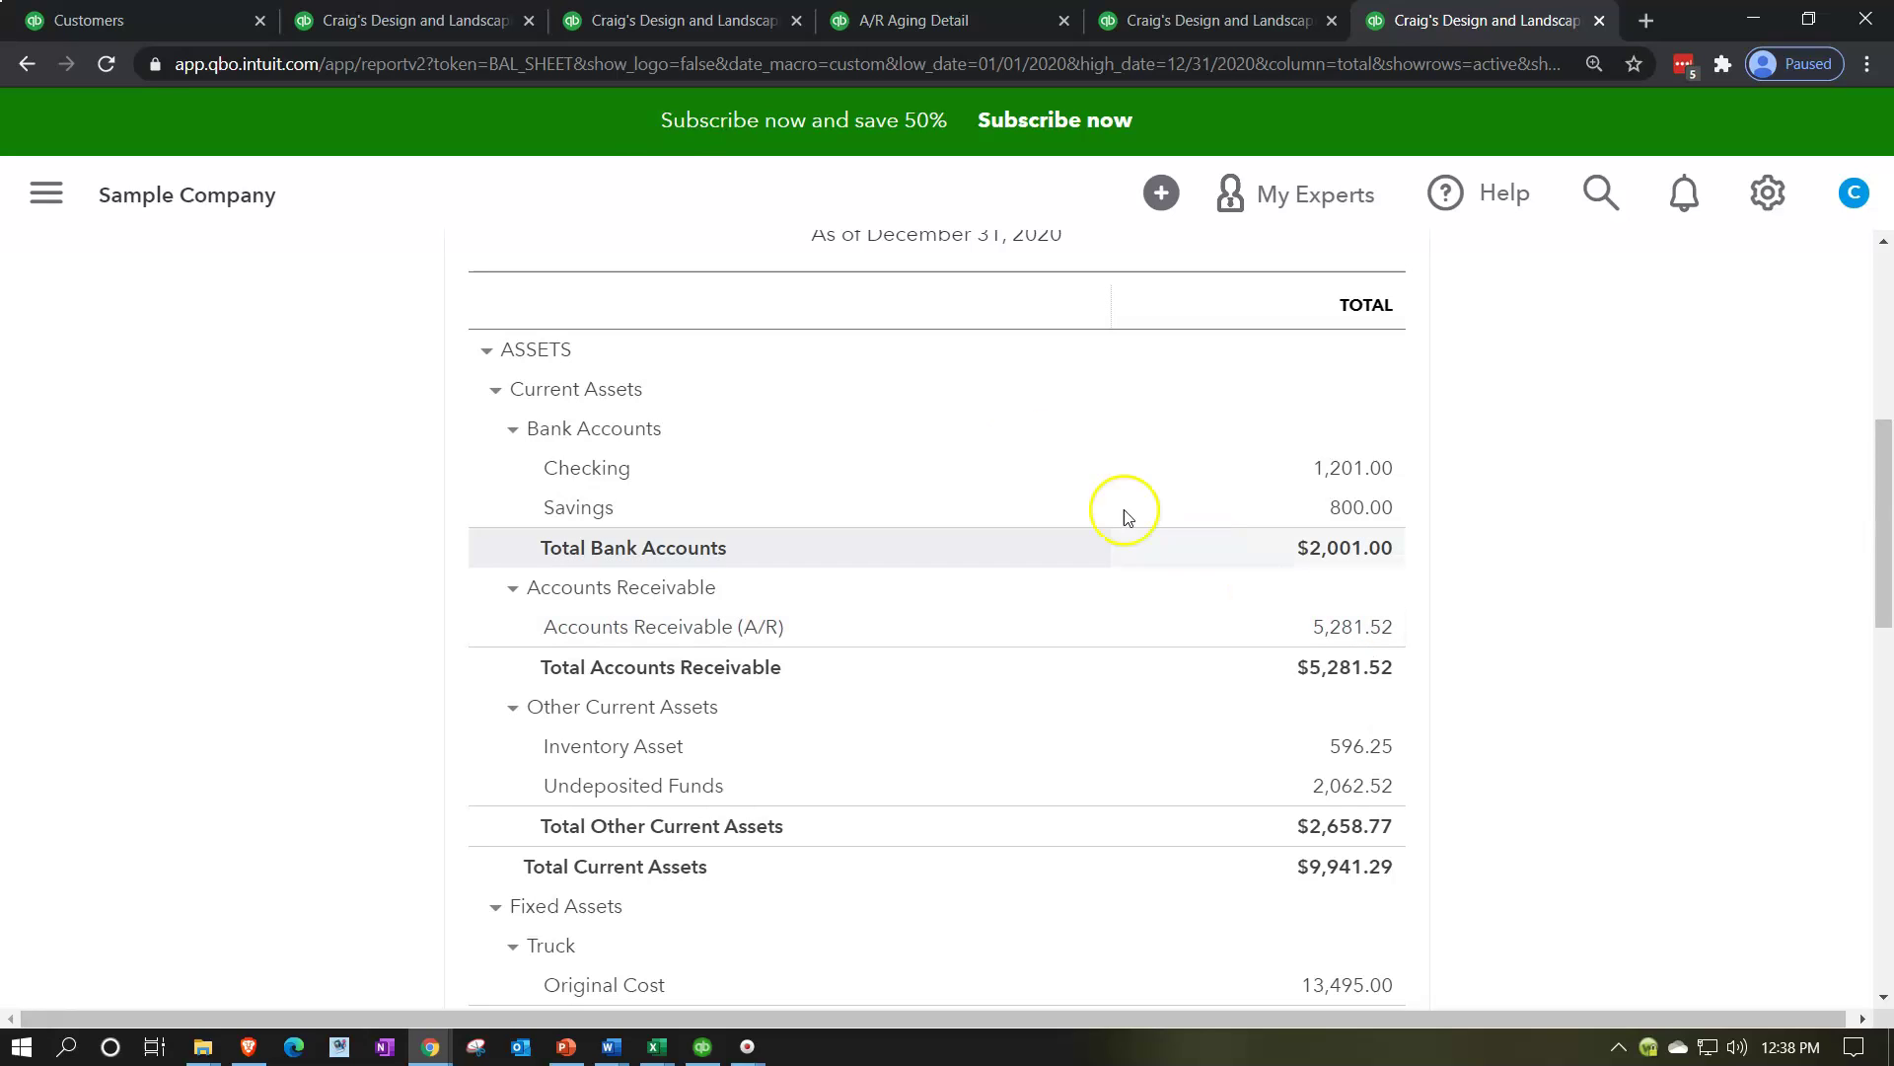
pyautogui.click(431, 29)
# - Look back over the invoices grouped by customer at the beginning of the Customer Balance Detail report
pyautogui.scroll(5, 473, 621)
pyautogui.scroll(15, 241, 491)
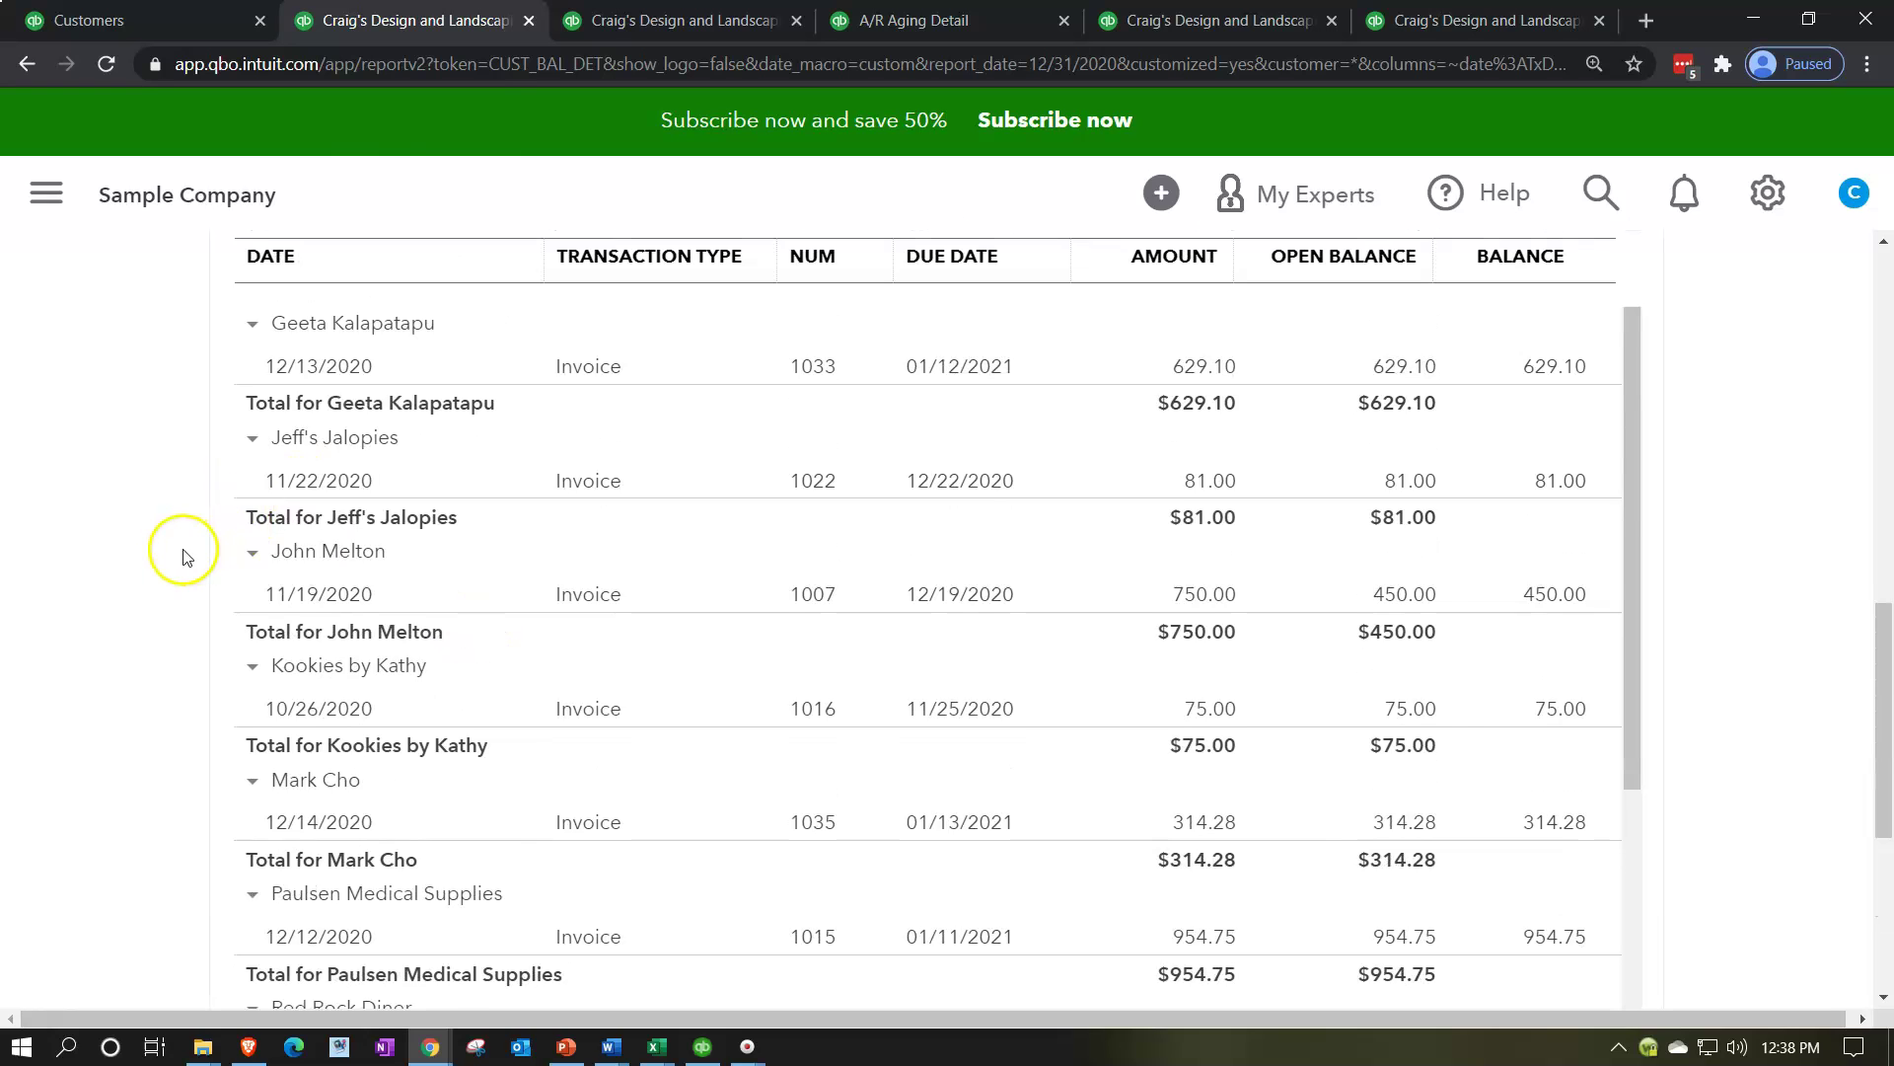
pyautogui.scroll(-2, 182, 690)
pyautogui.scroll(-1, 183, 691)
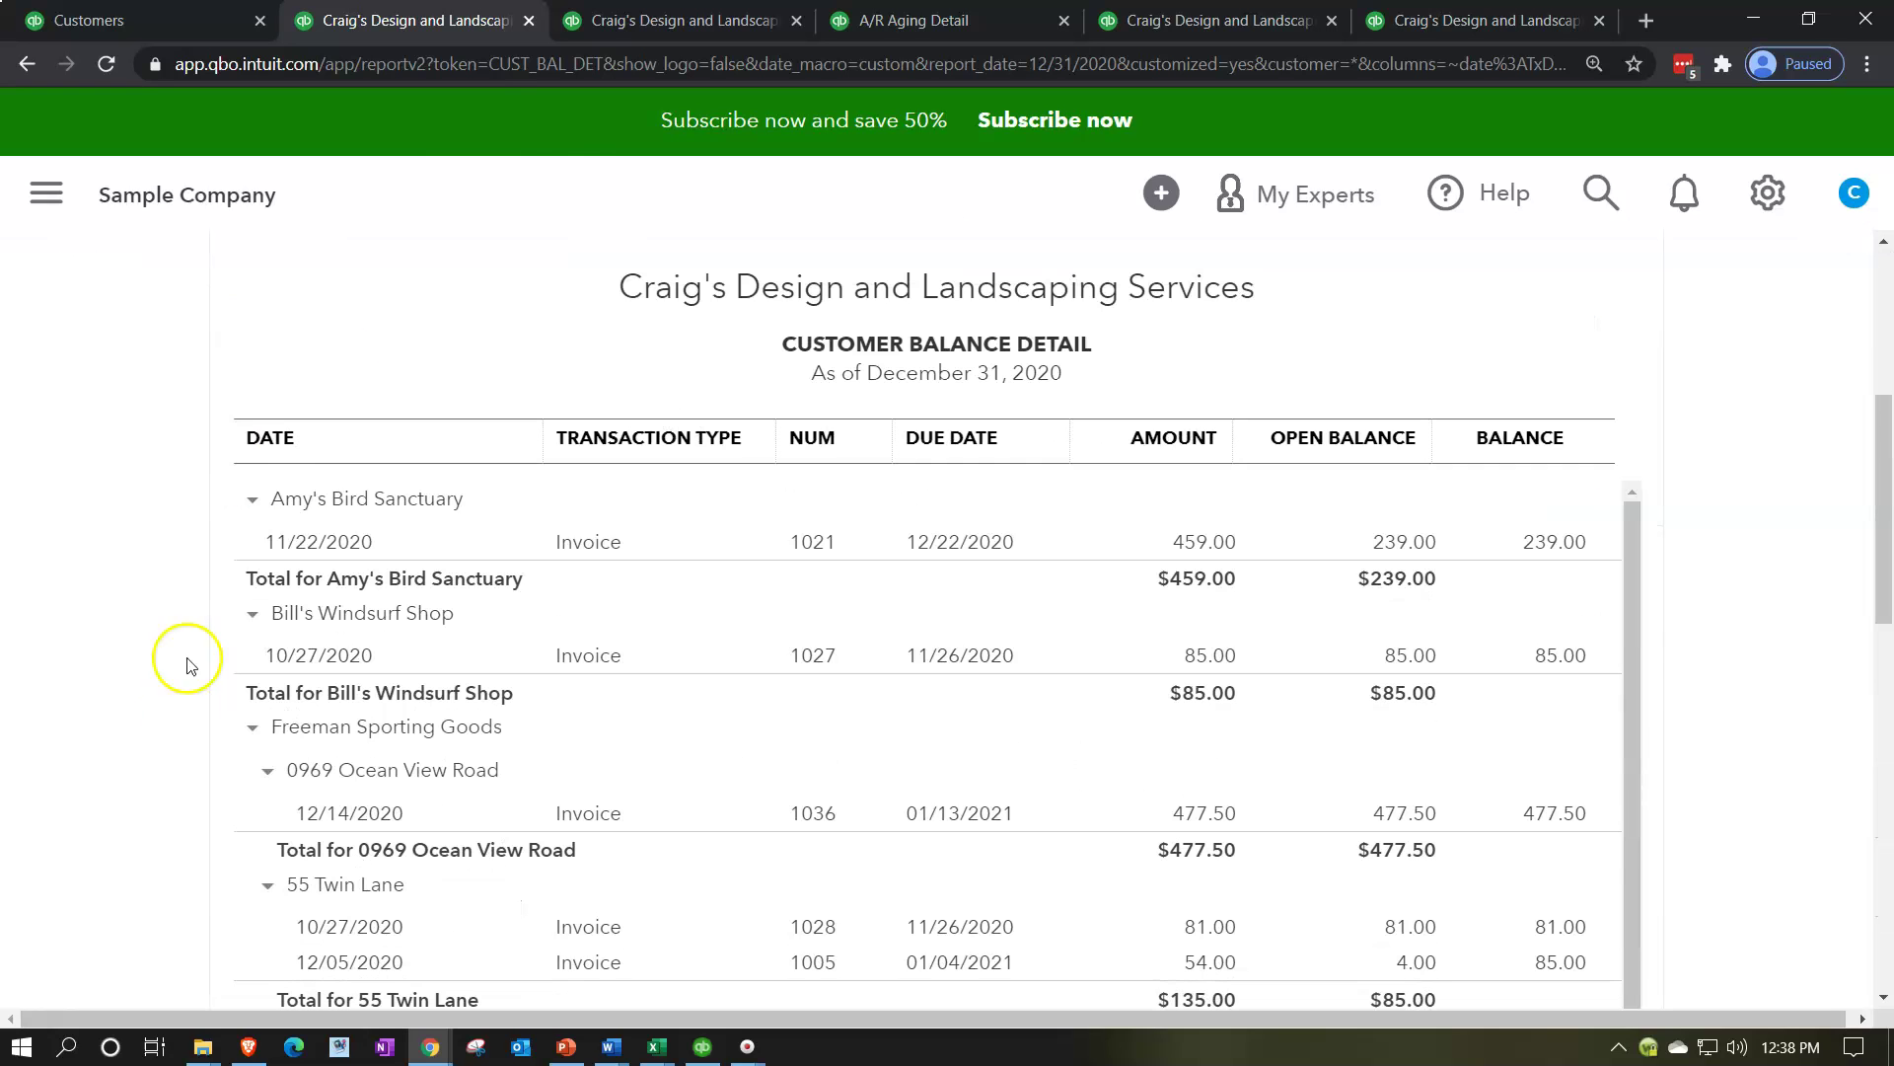
# - Compare the customer totals in the A/R Aging Summary with the invoices listed in the A/R Aging Detail
pyautogui.click(677, 29)
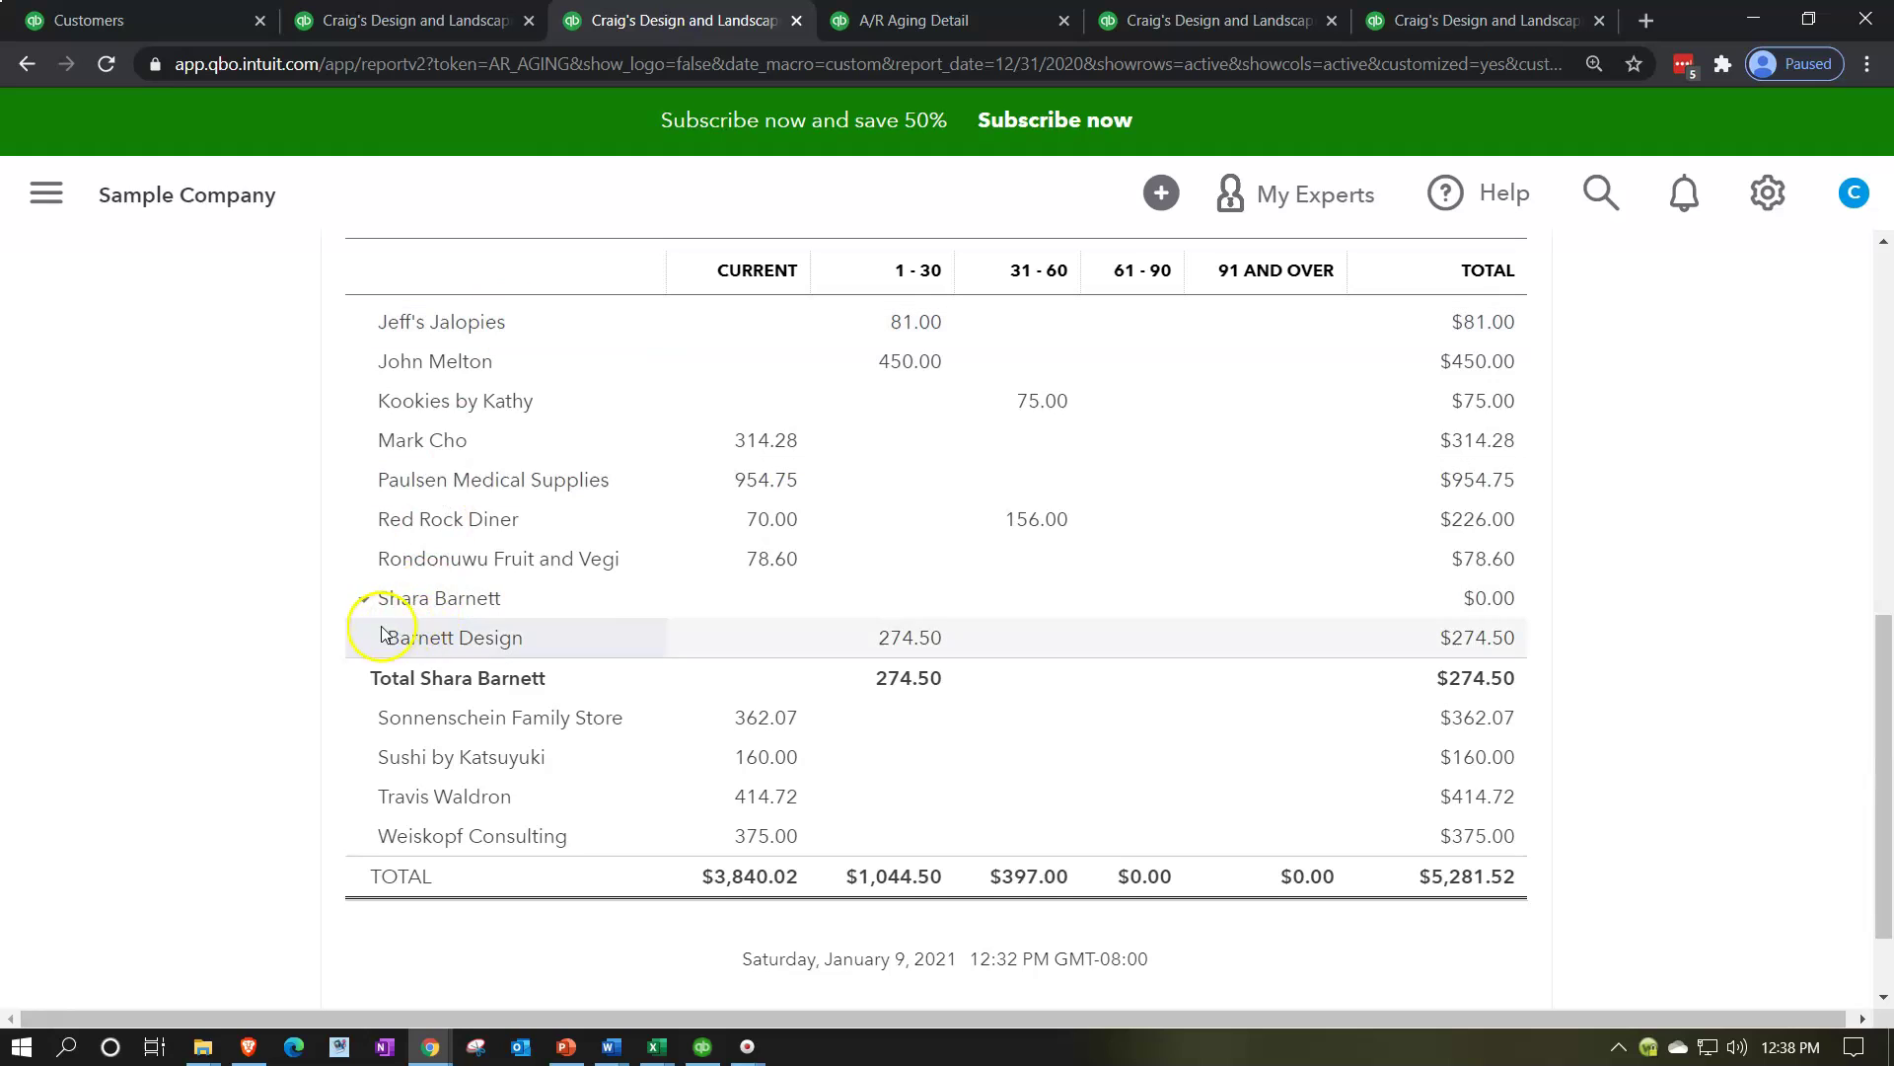
pyautogui.scroll(3, 287, 668)
pyautogui.scroll(2, 340, 687)
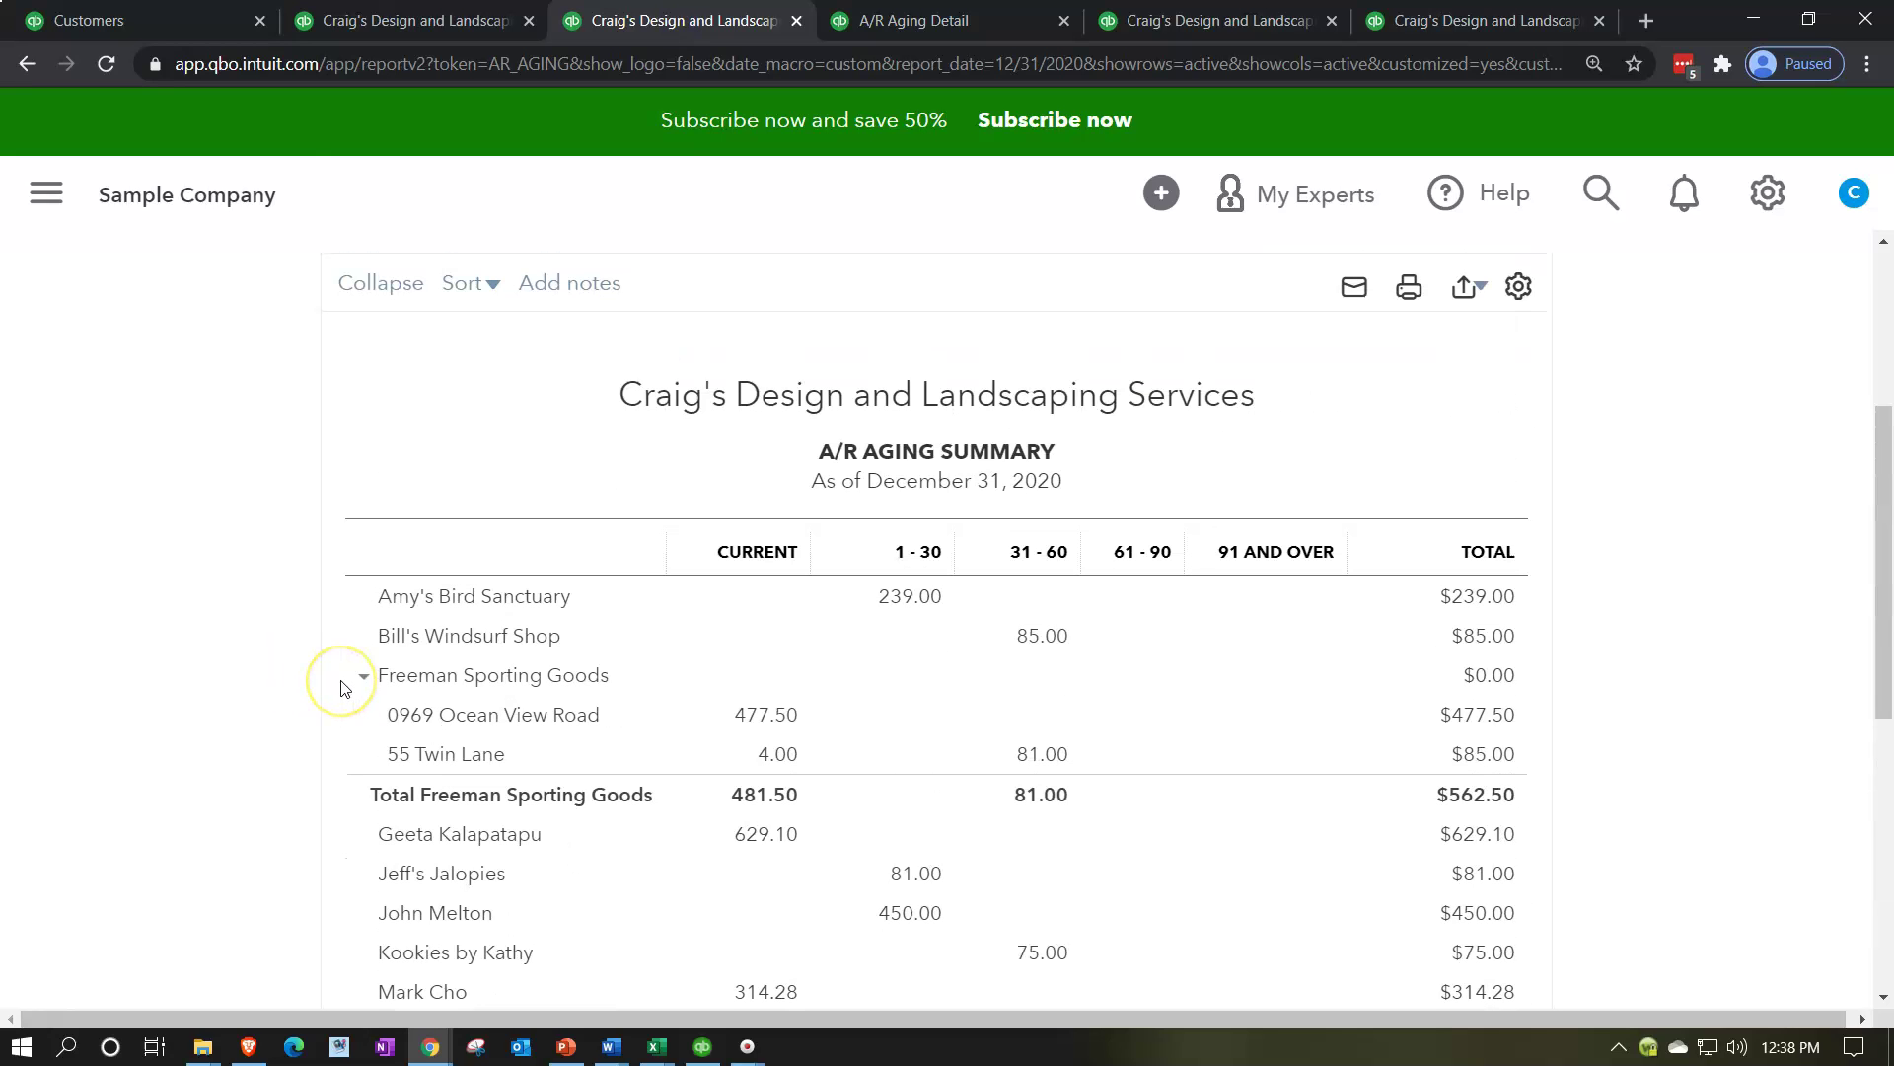
pyautogui.click(900, 22)
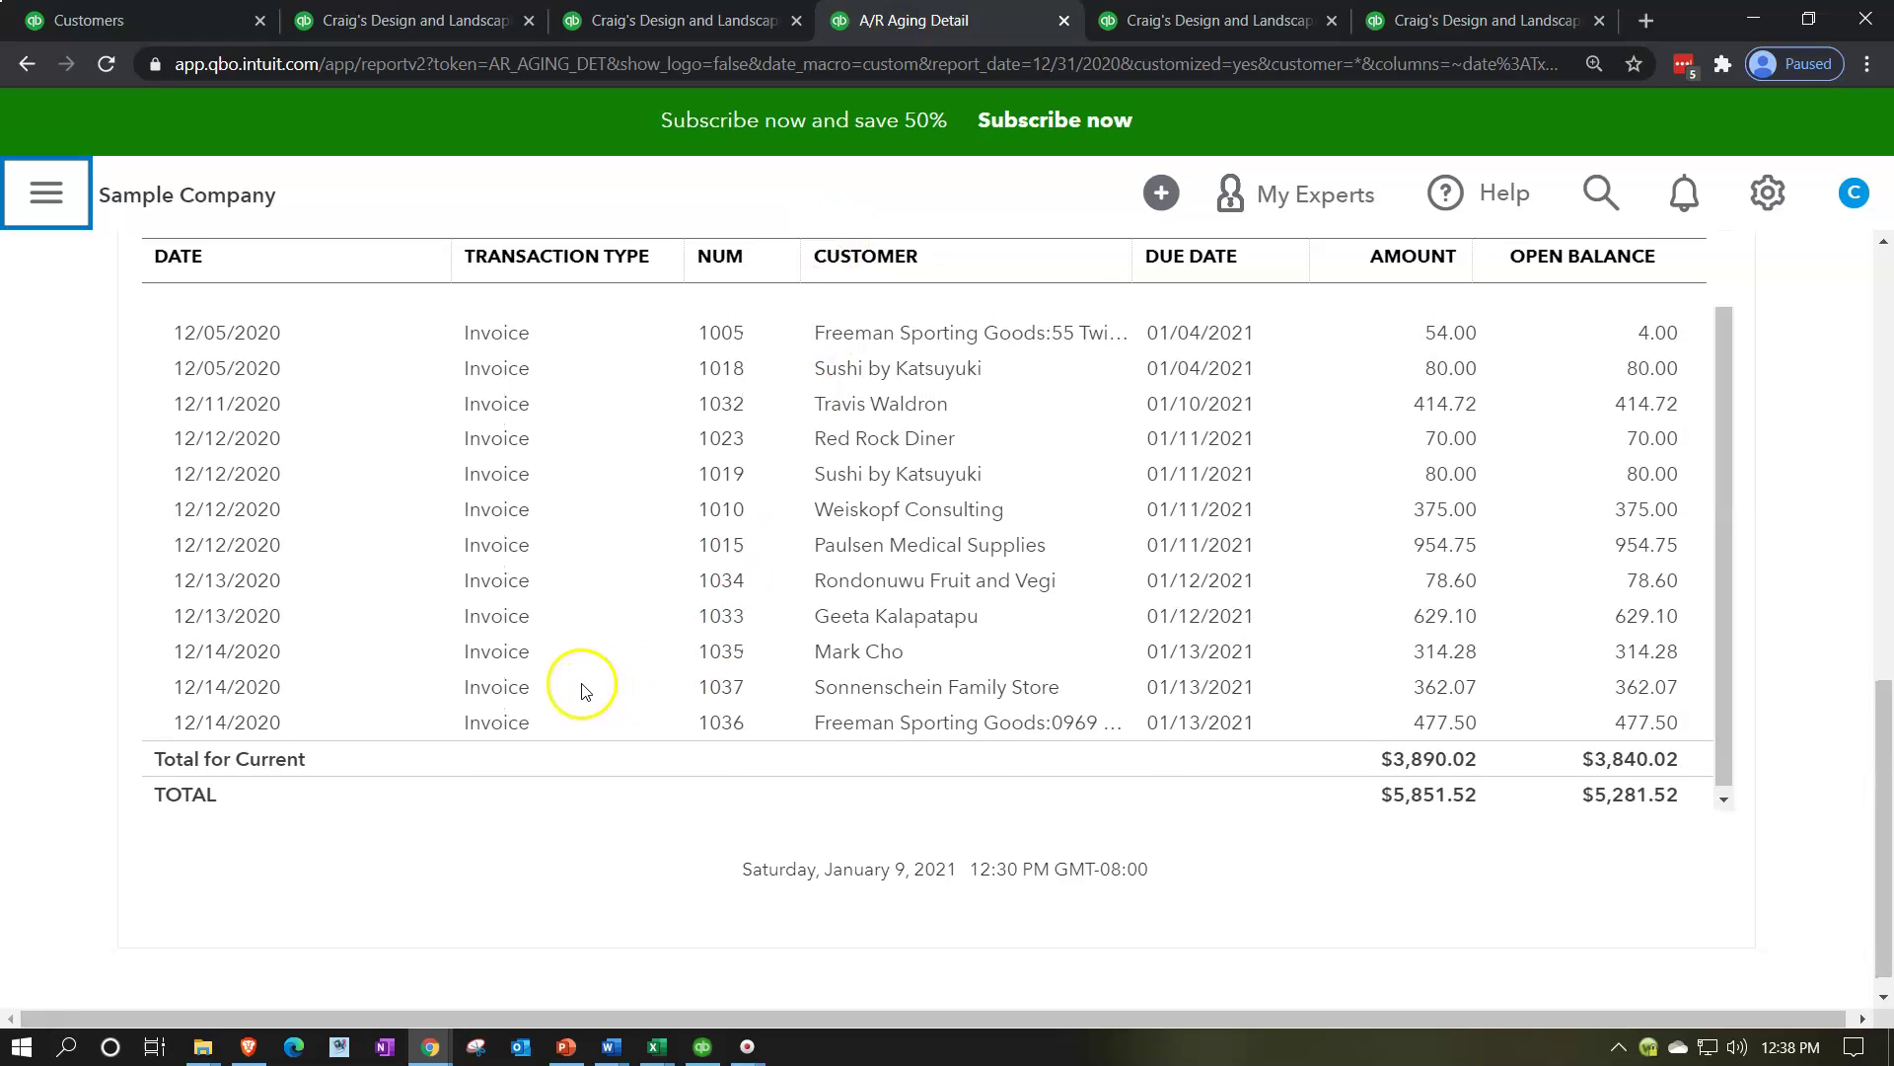
pyautogui.scroll(8, 583, 681)
# - Review the A/R Aging Summary's aging columns and its report period and aging settings
pyautogui.click(641, 19)
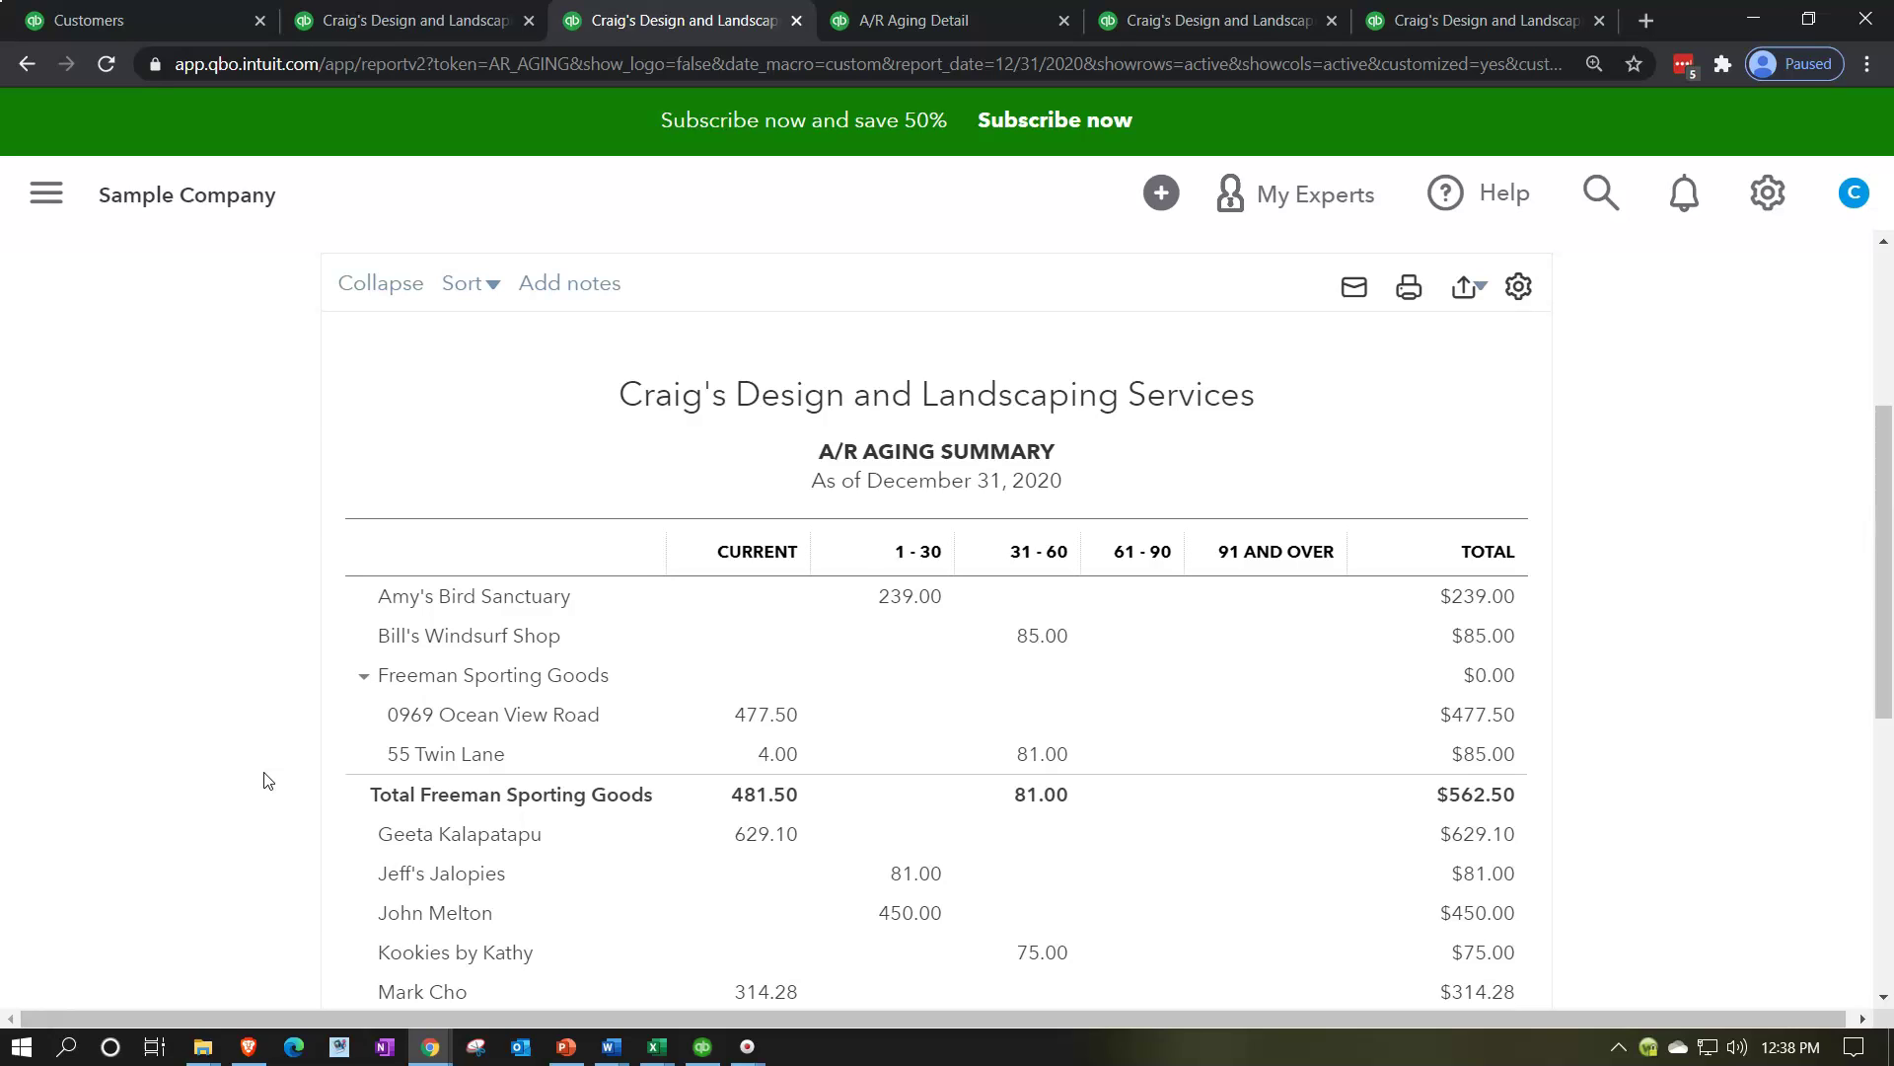
pyautogui.scroll(-1, 264, 781)
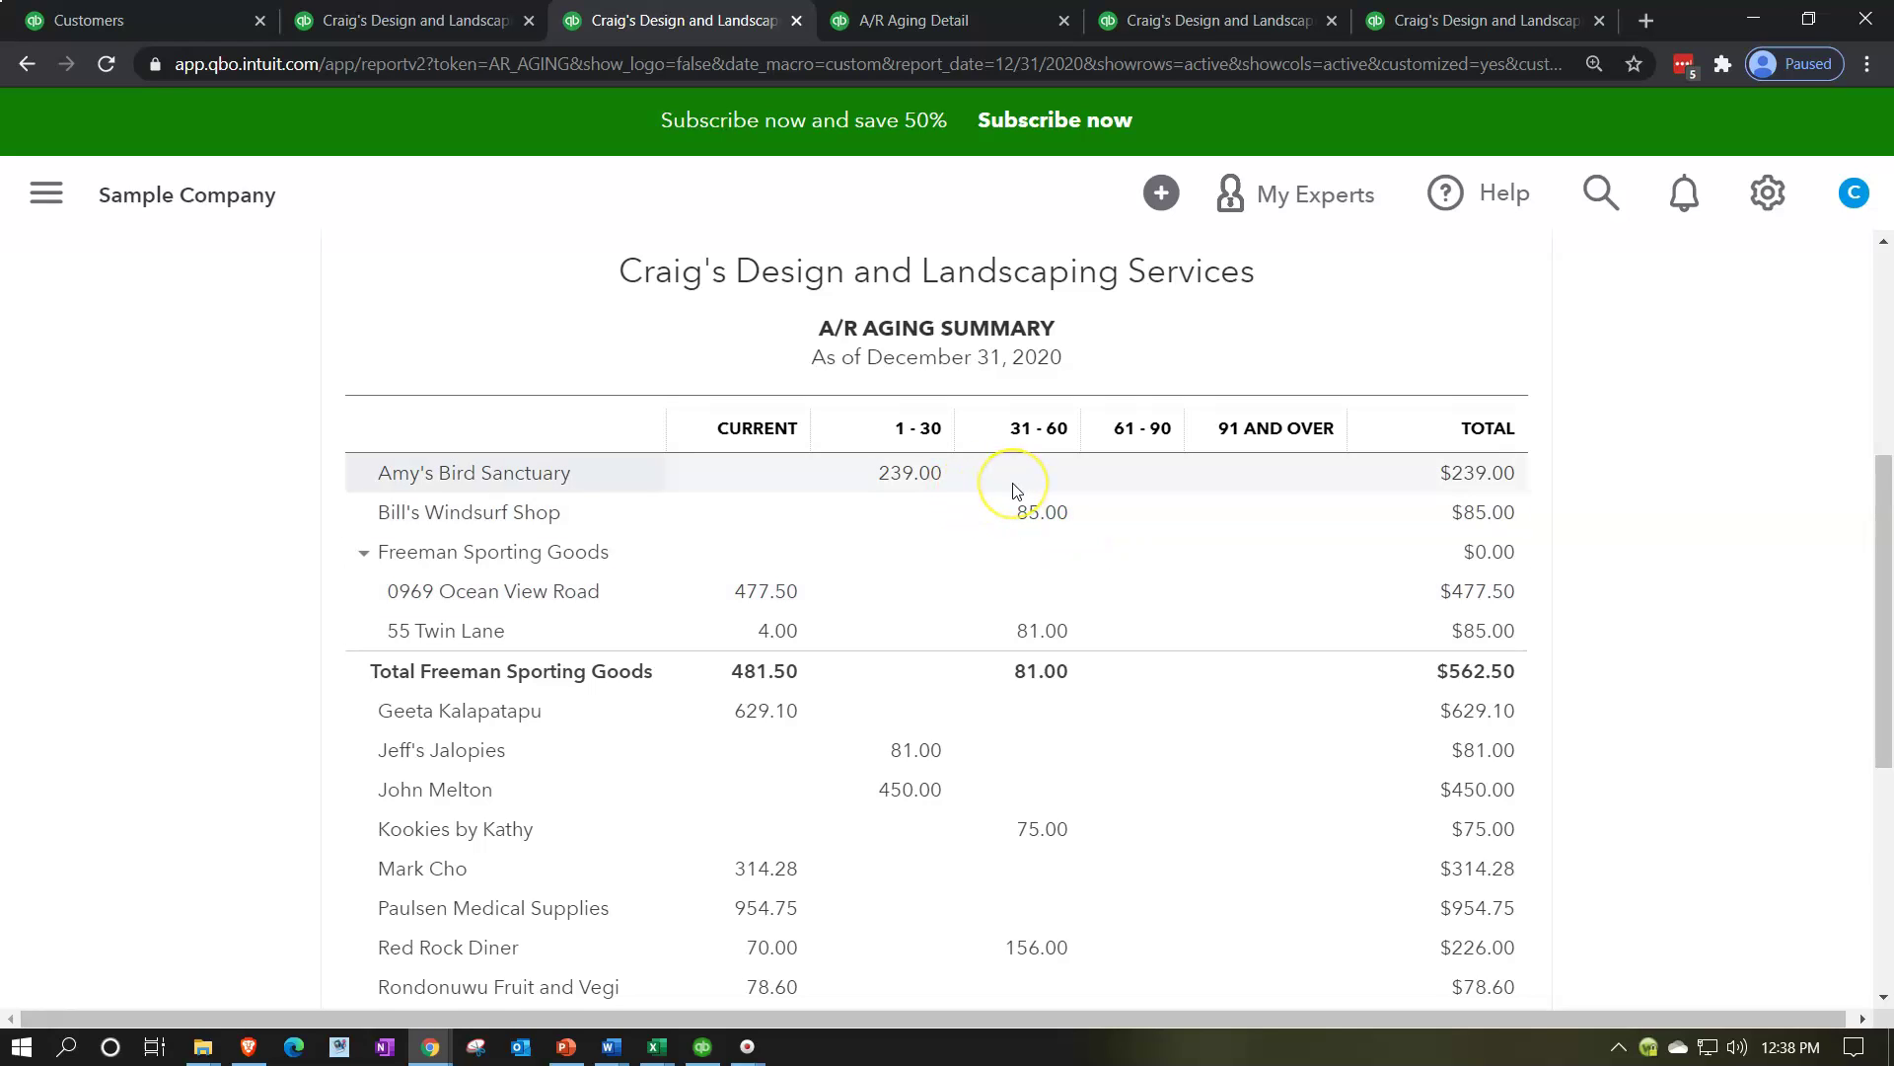
pyautogui.scroll(2, 1017, 490)
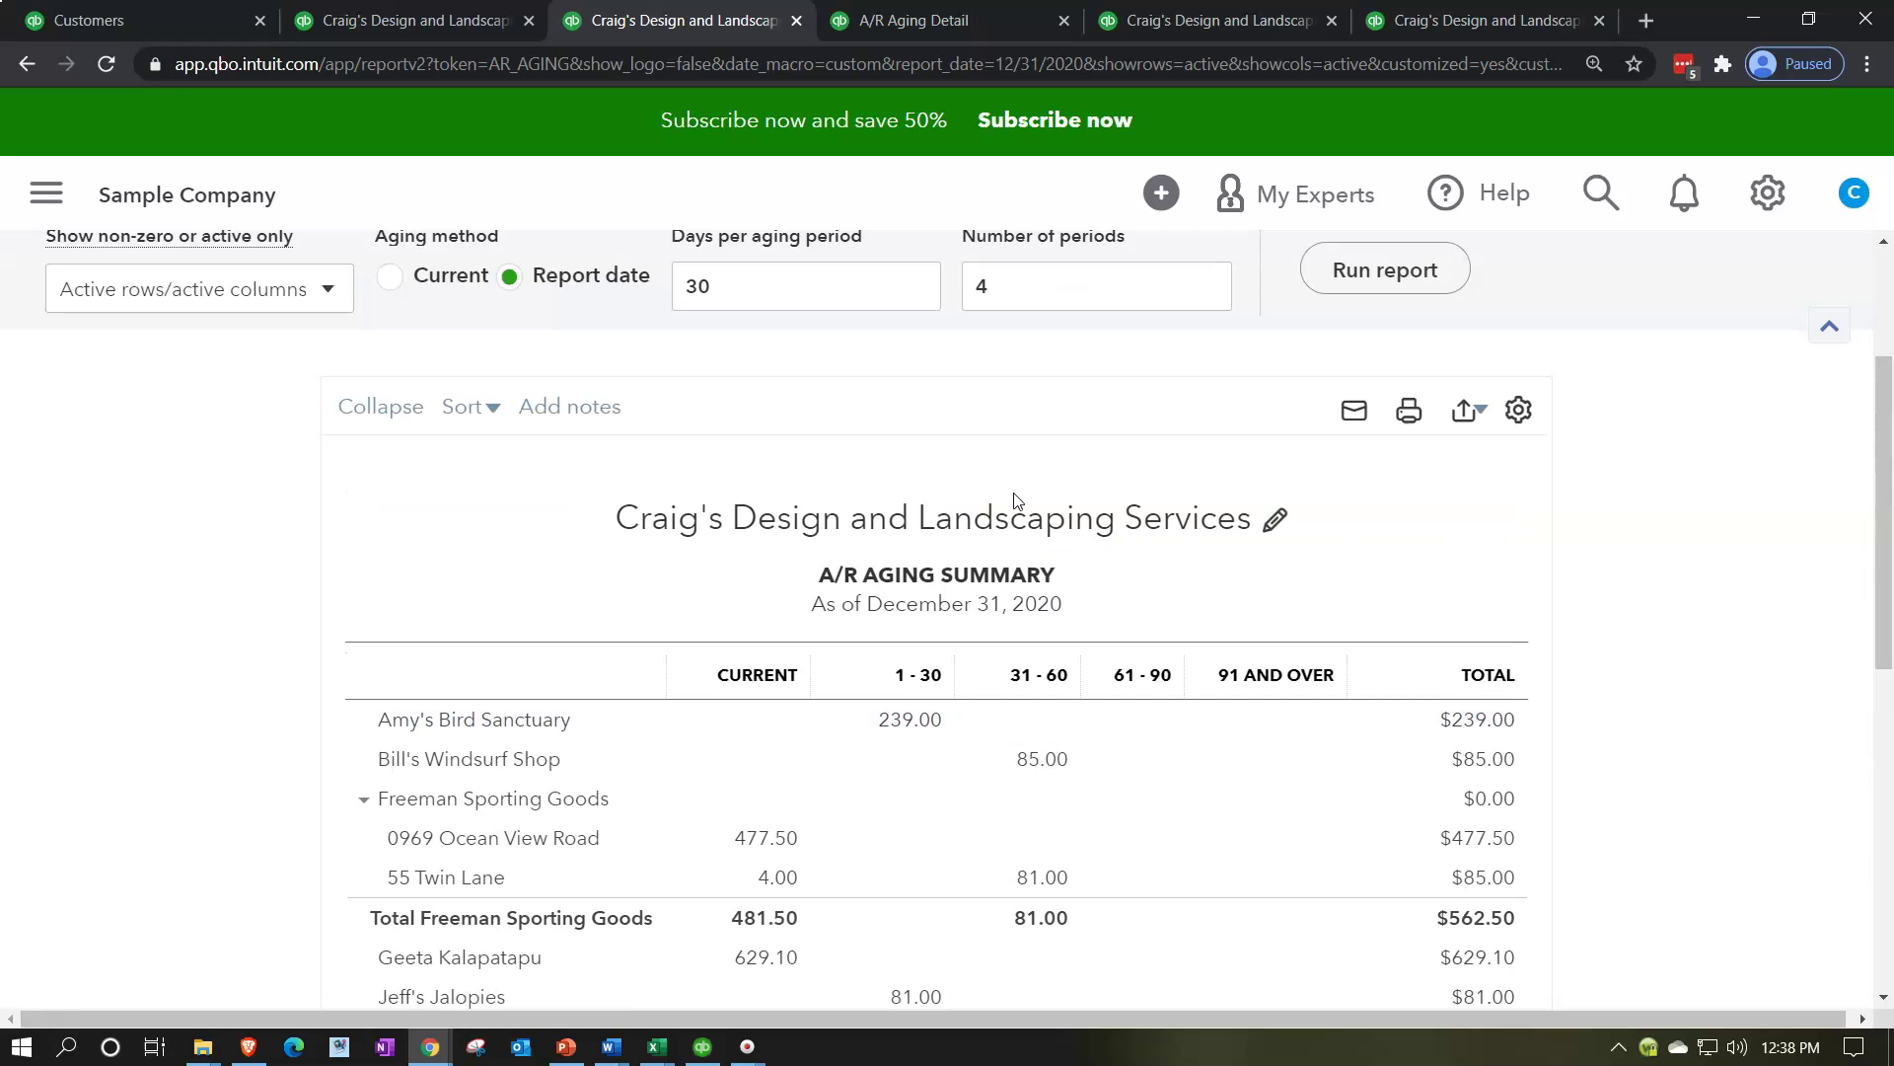
pyautogui.scroll(1, 1014, 499)
pyautogui.scroll(1, 999, 518)
pyautogui.scroll(1, 859, 592)
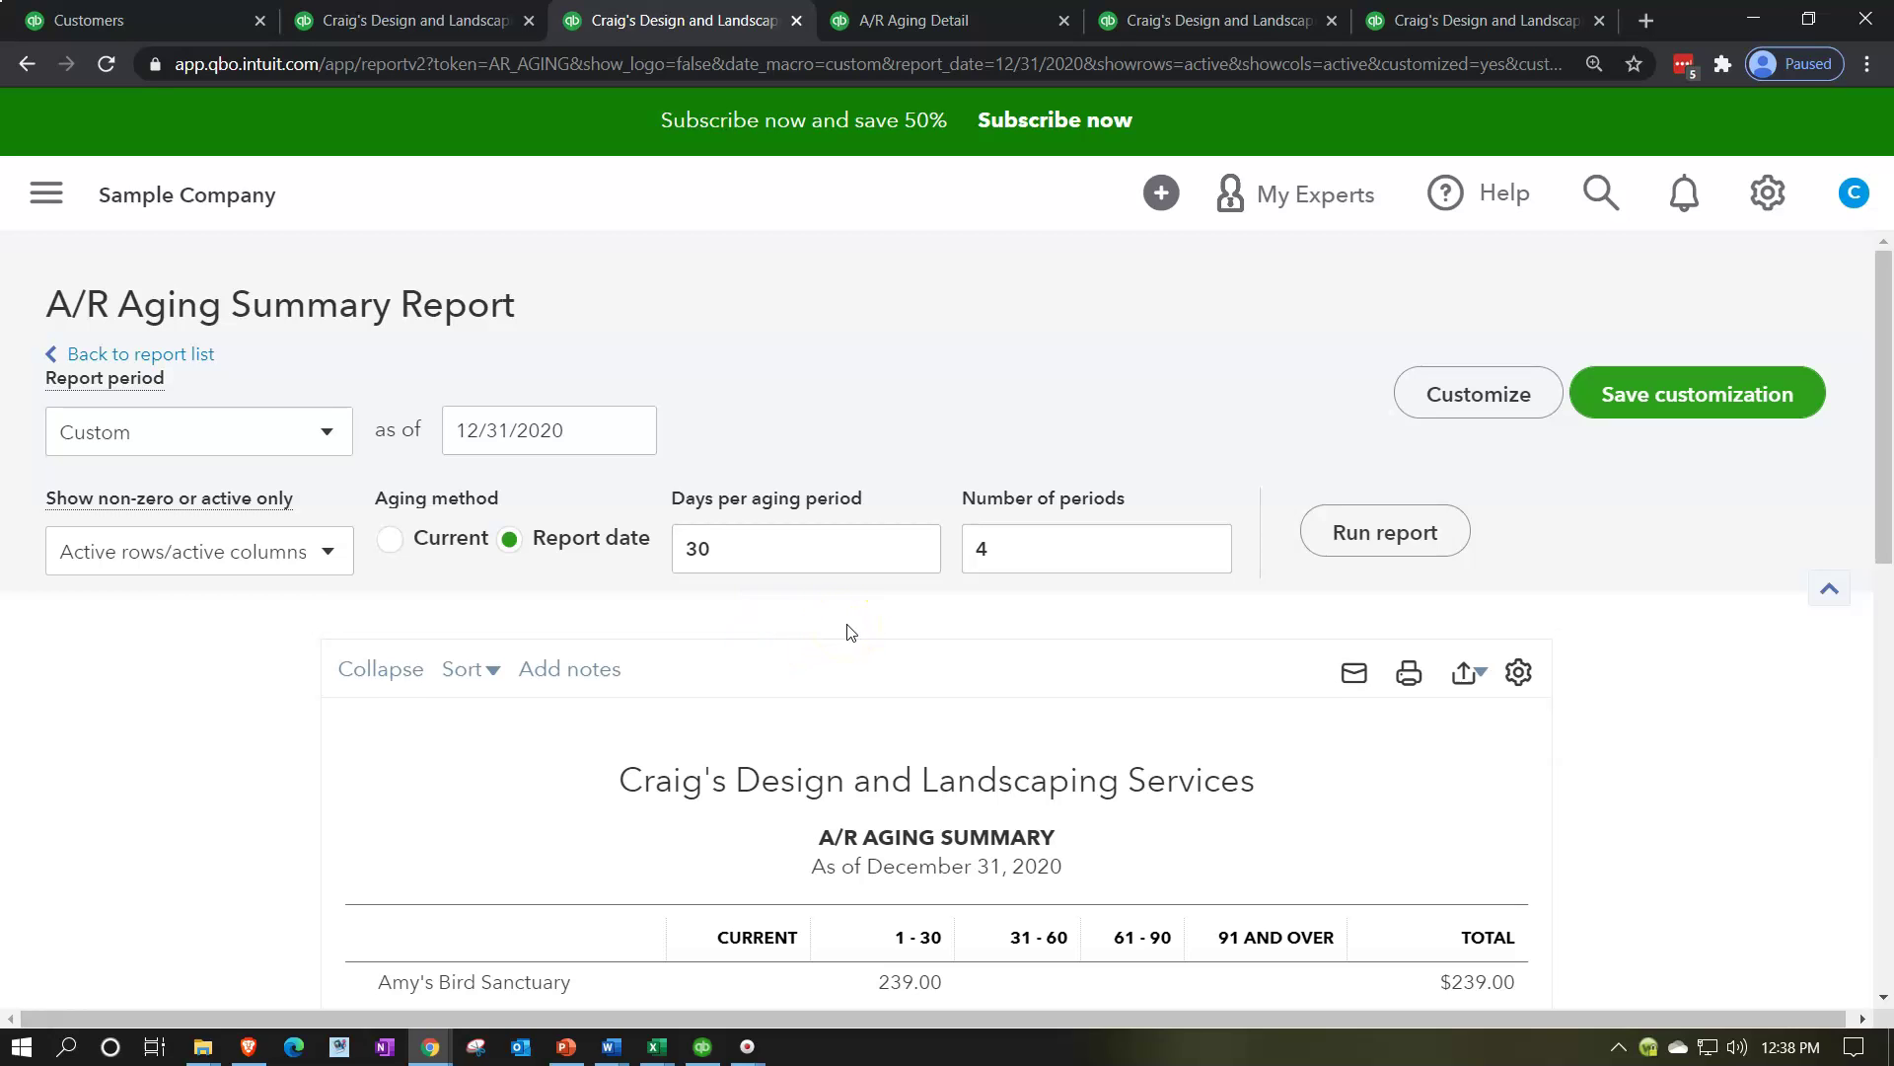
# - Export the A/R Aging Summary as of 12/31/2020 to PDF in portrait orientation
pyautogui.scroll(-3, 848, 632)
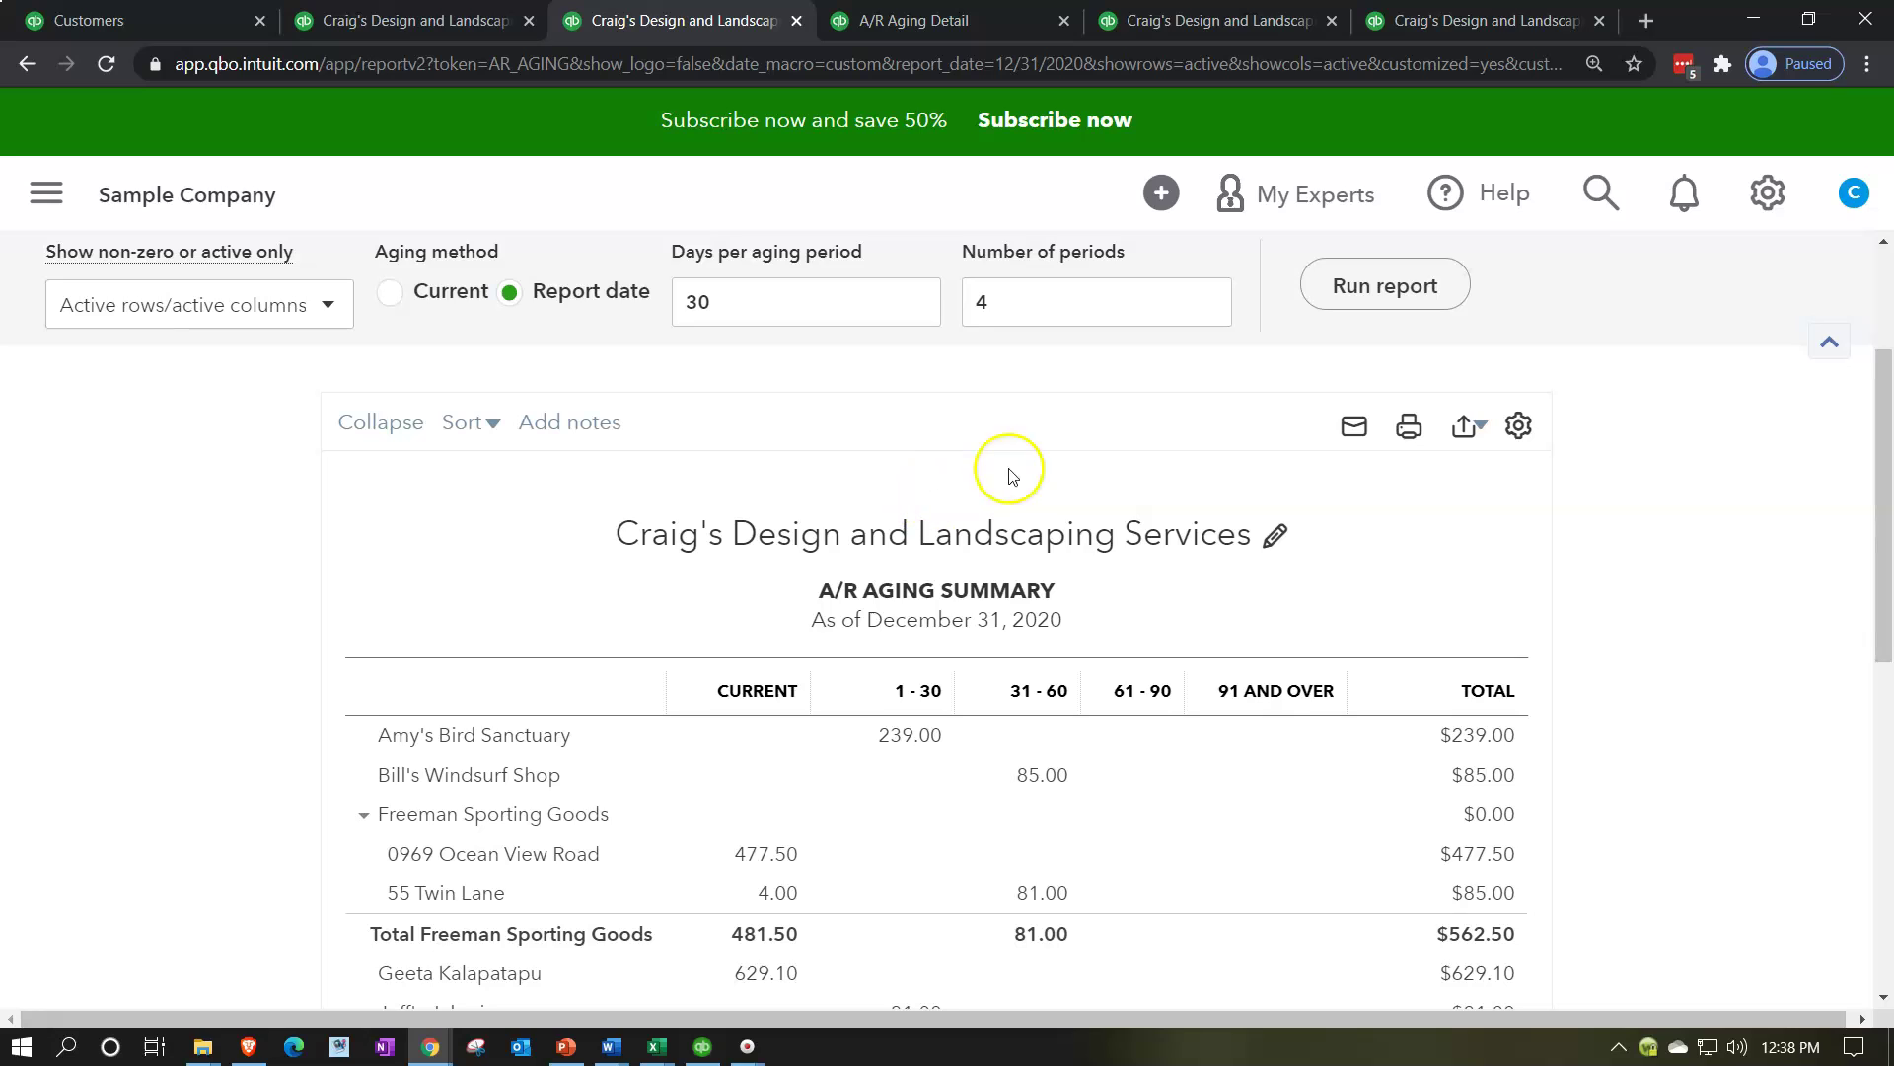
pyautogui.click(1472, 427)
pyautogui.click(1367, 525)
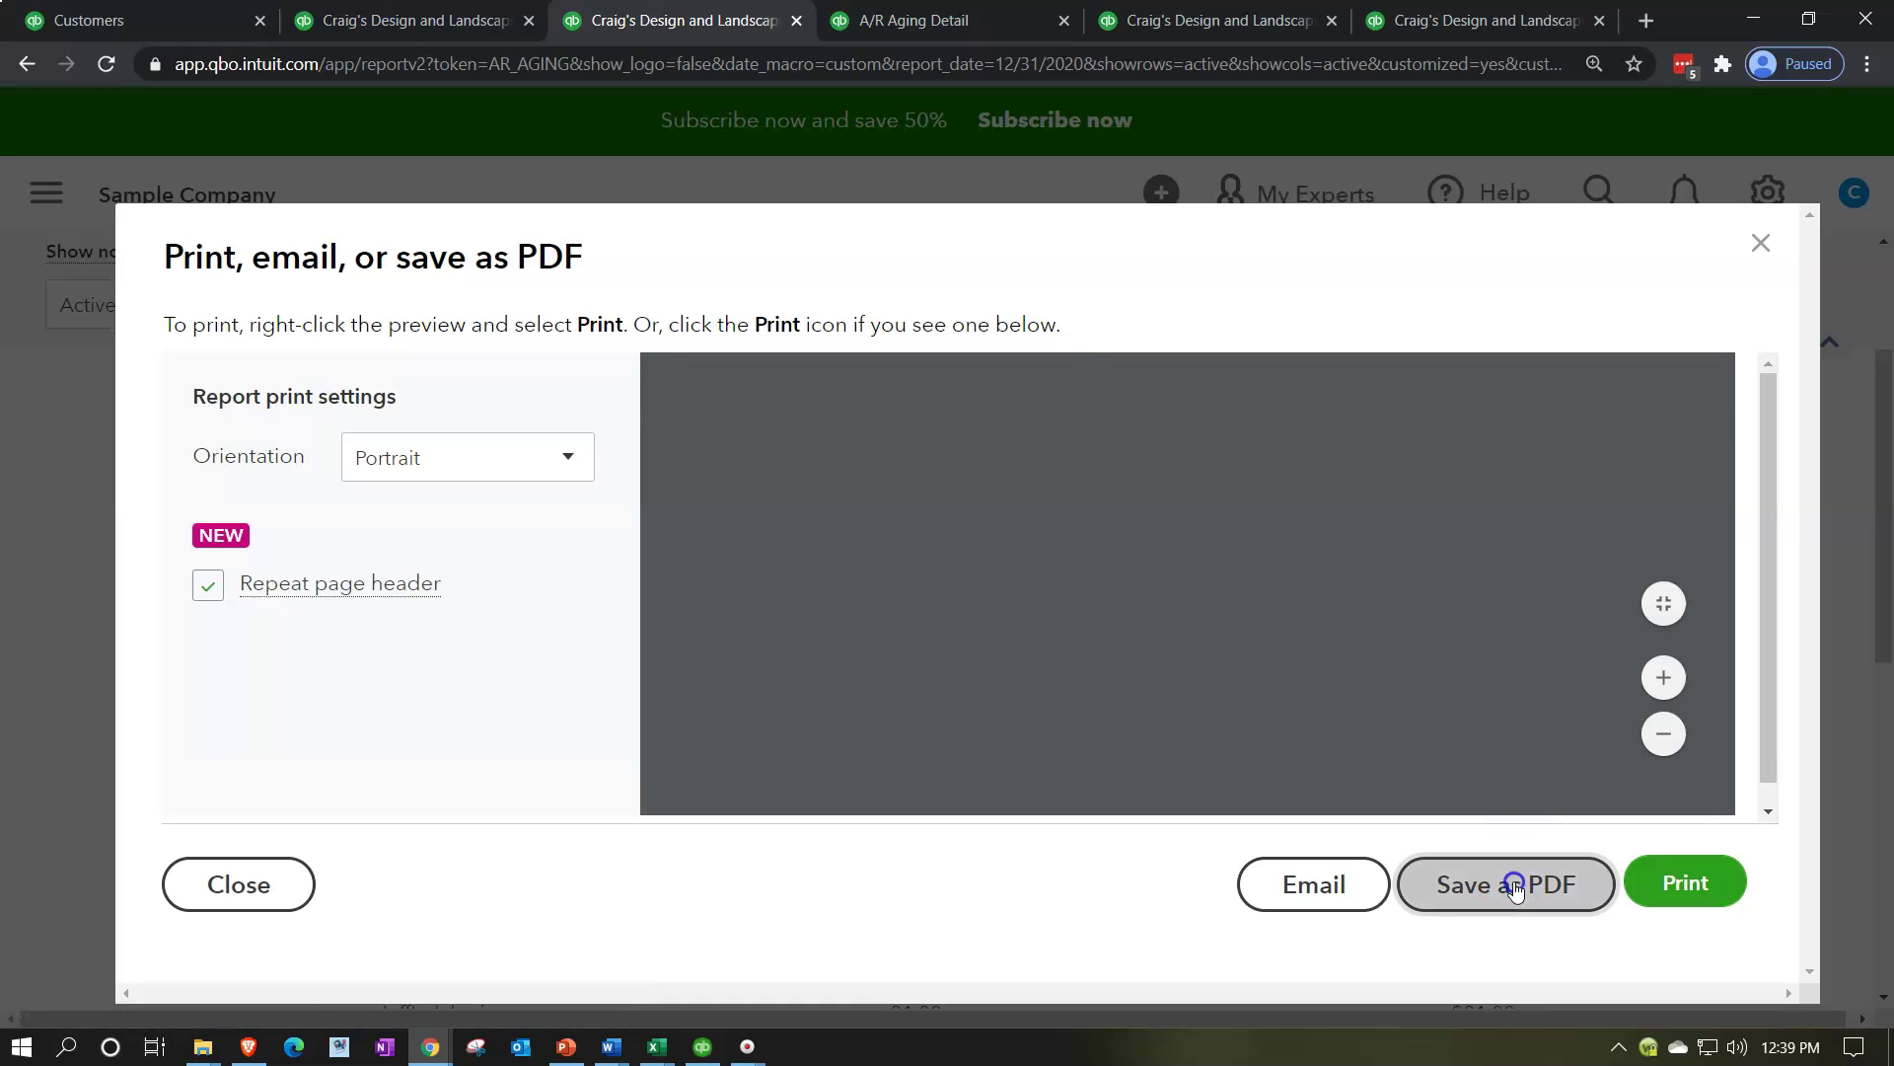
pyautogui.click(1515, 888)
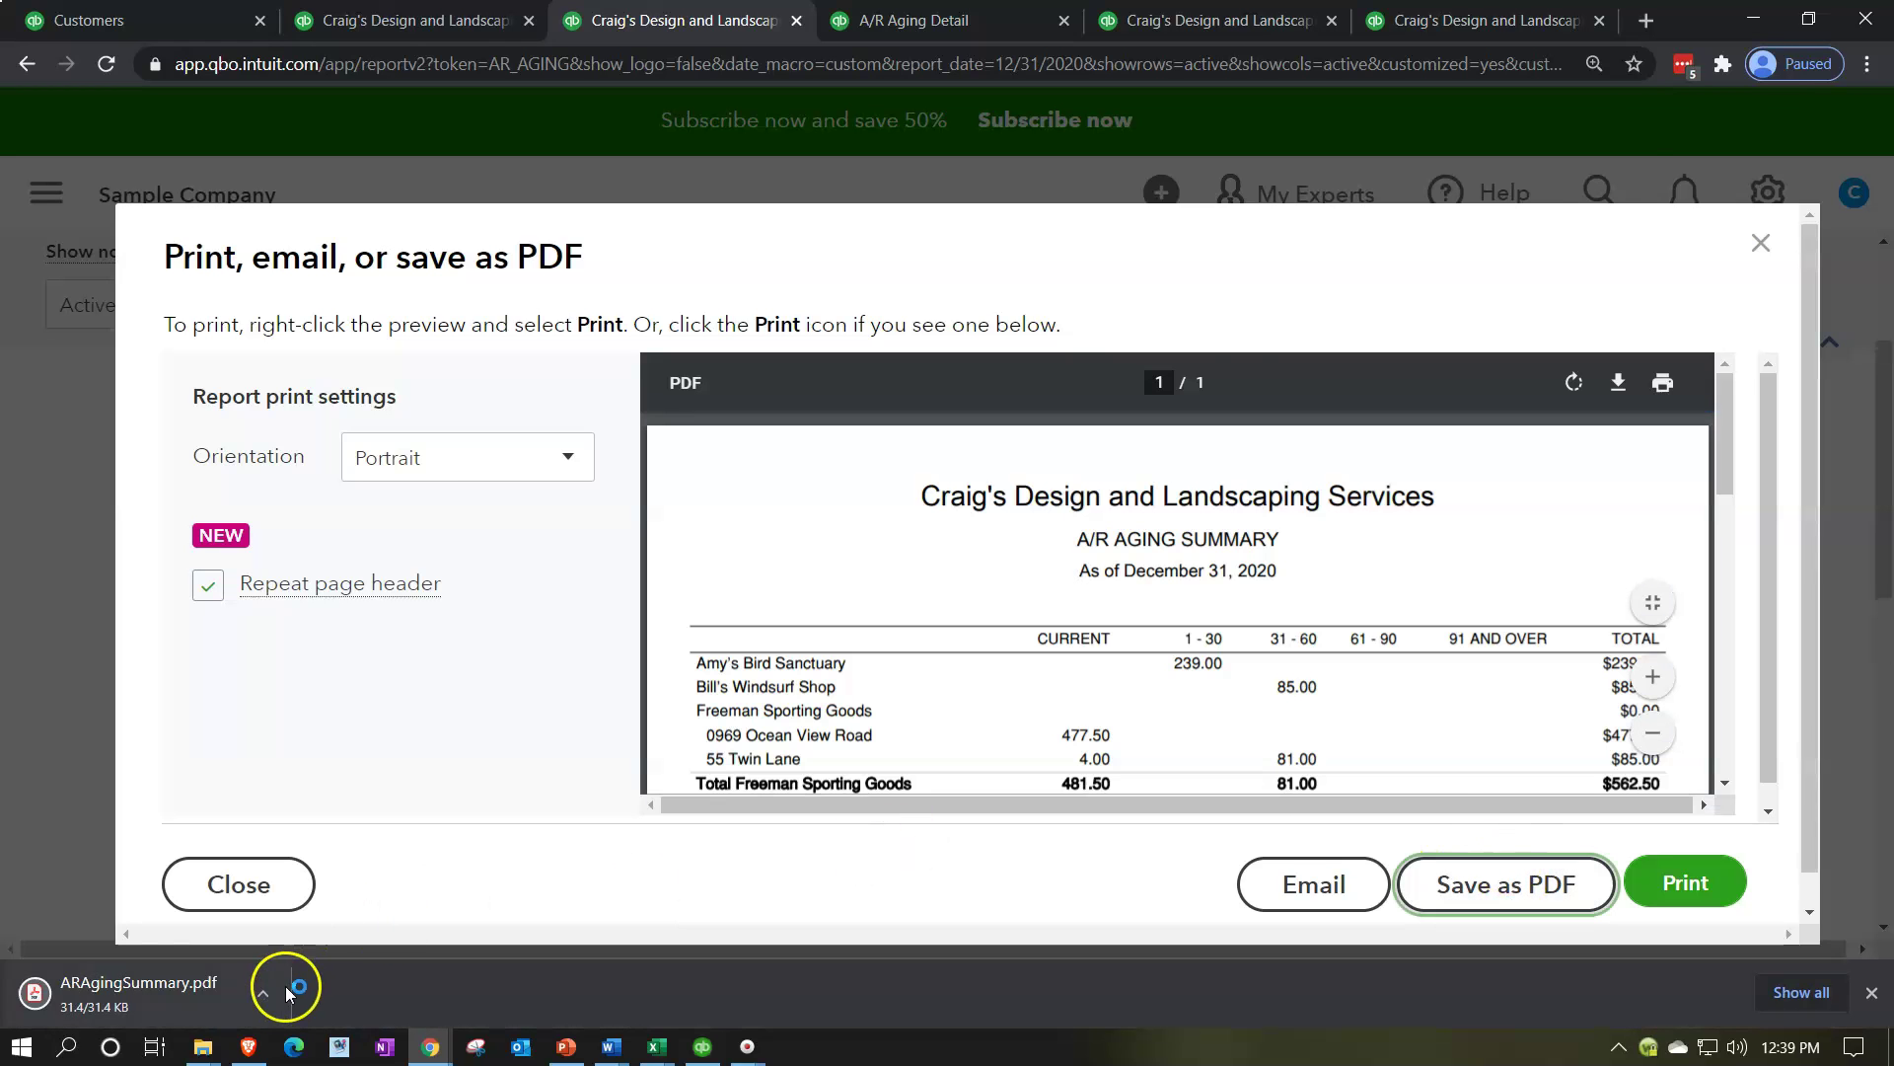
# - Copy the downloaded ARAgingSummary.pdf into the Financial Stmts folder and return to the Part One Navigation folder
pyautogui.click(1807, 19)
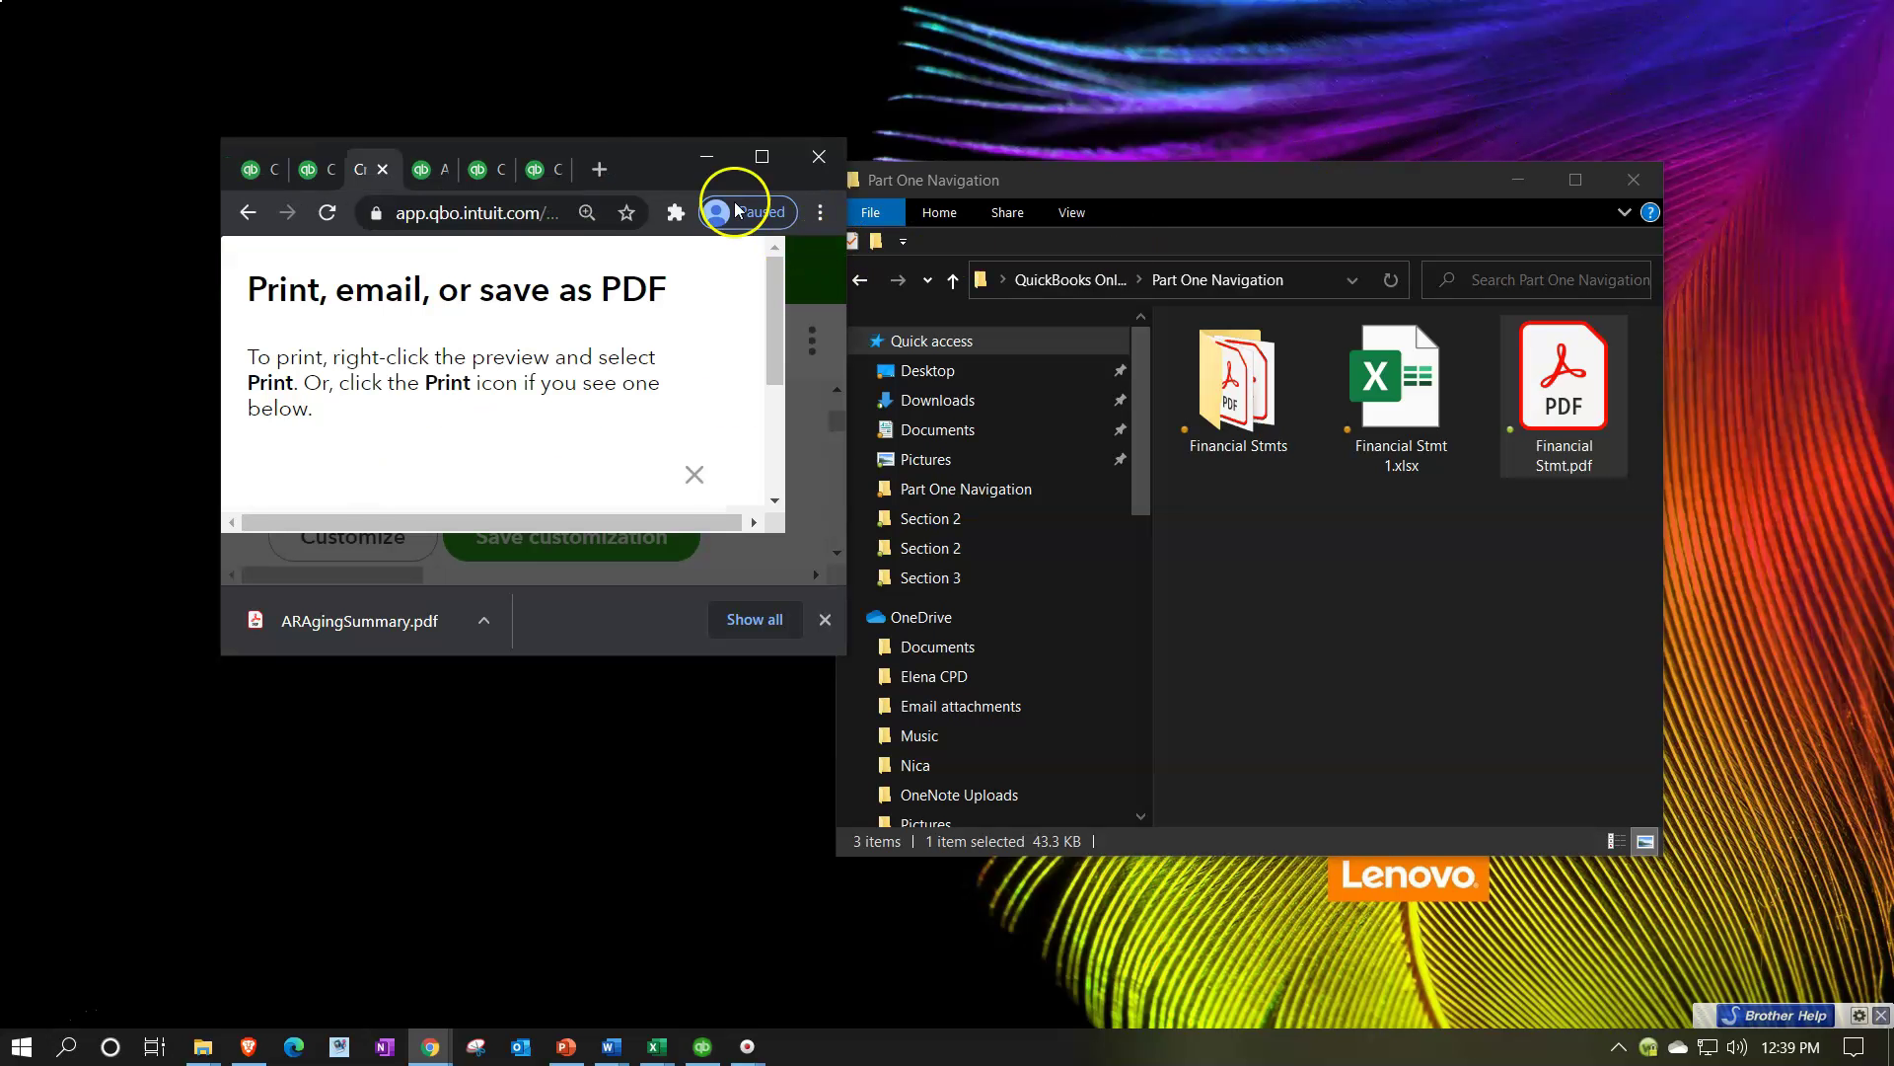
pyautogui.moveTo(629, 160); pyautogui.dragTo(560, 150)
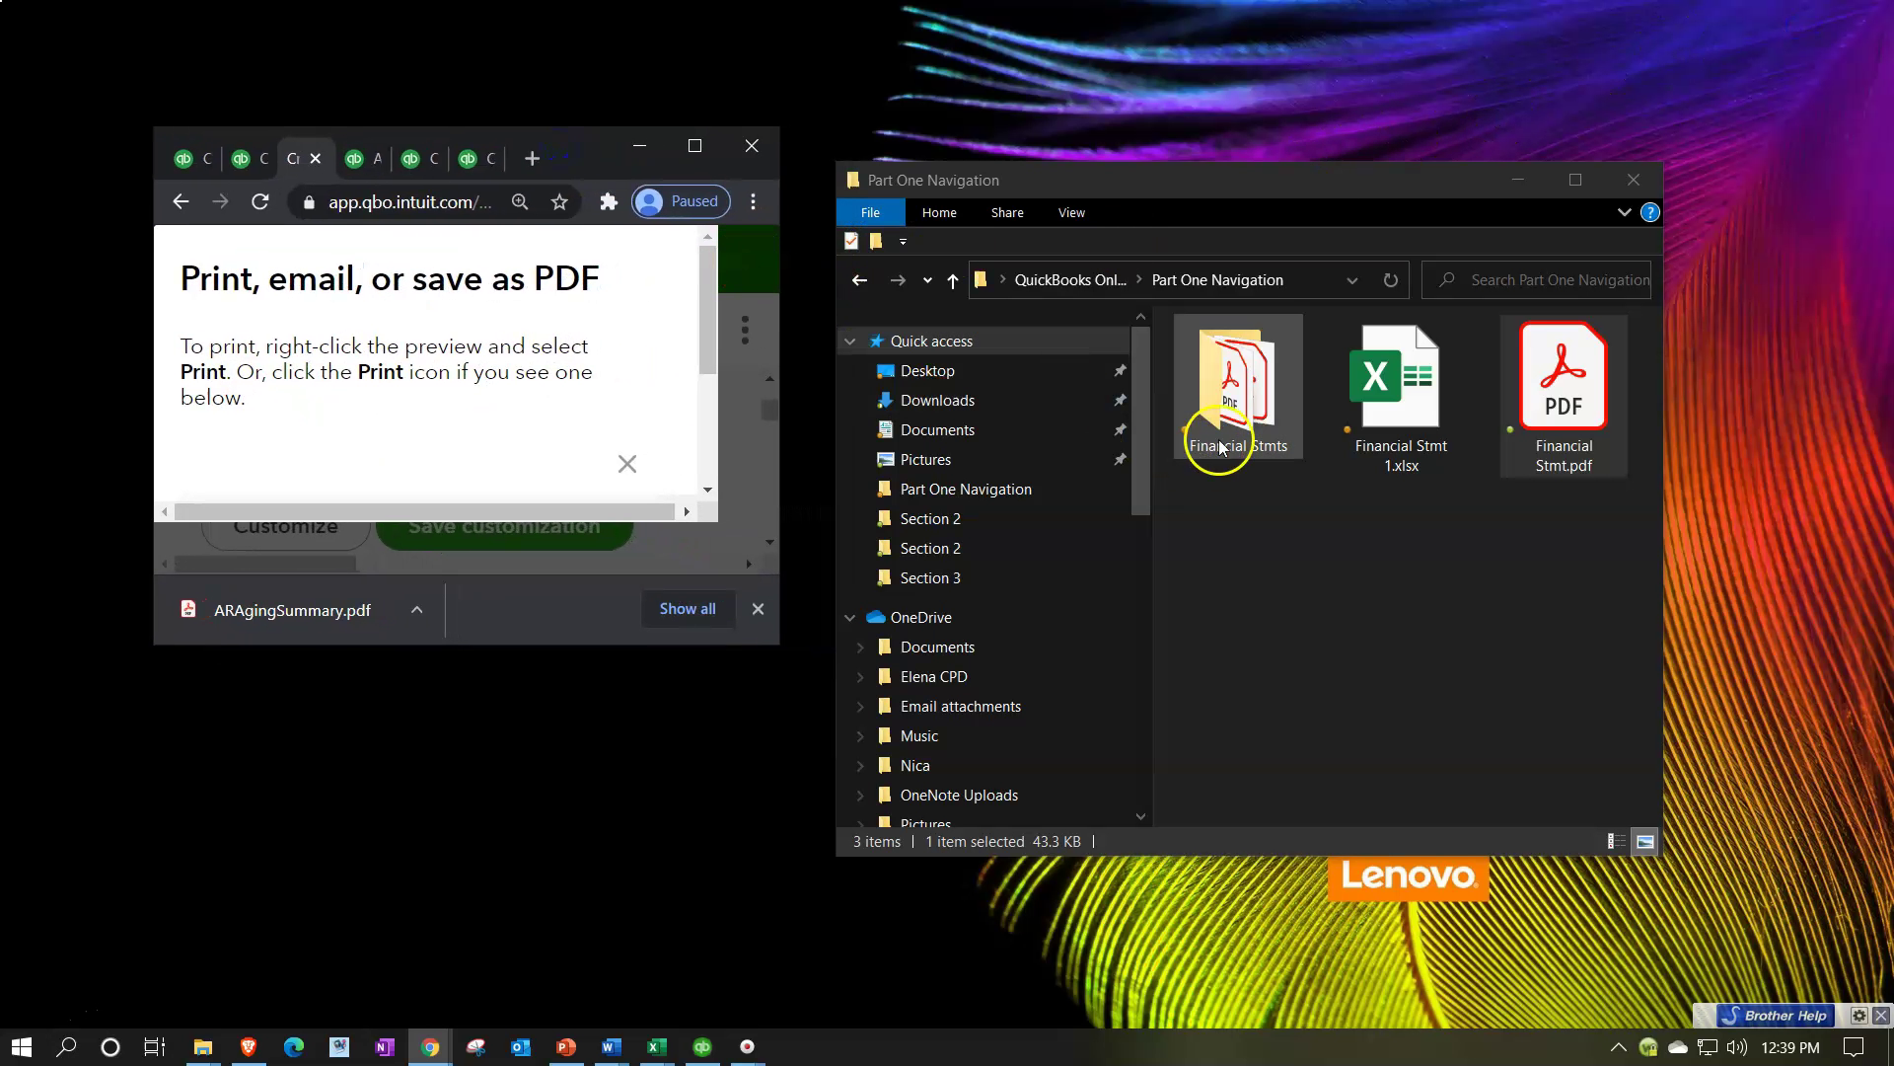
pyautogui.doubleClick(1245, 423)
pyautogui.scroll(-1, 1322, 538)
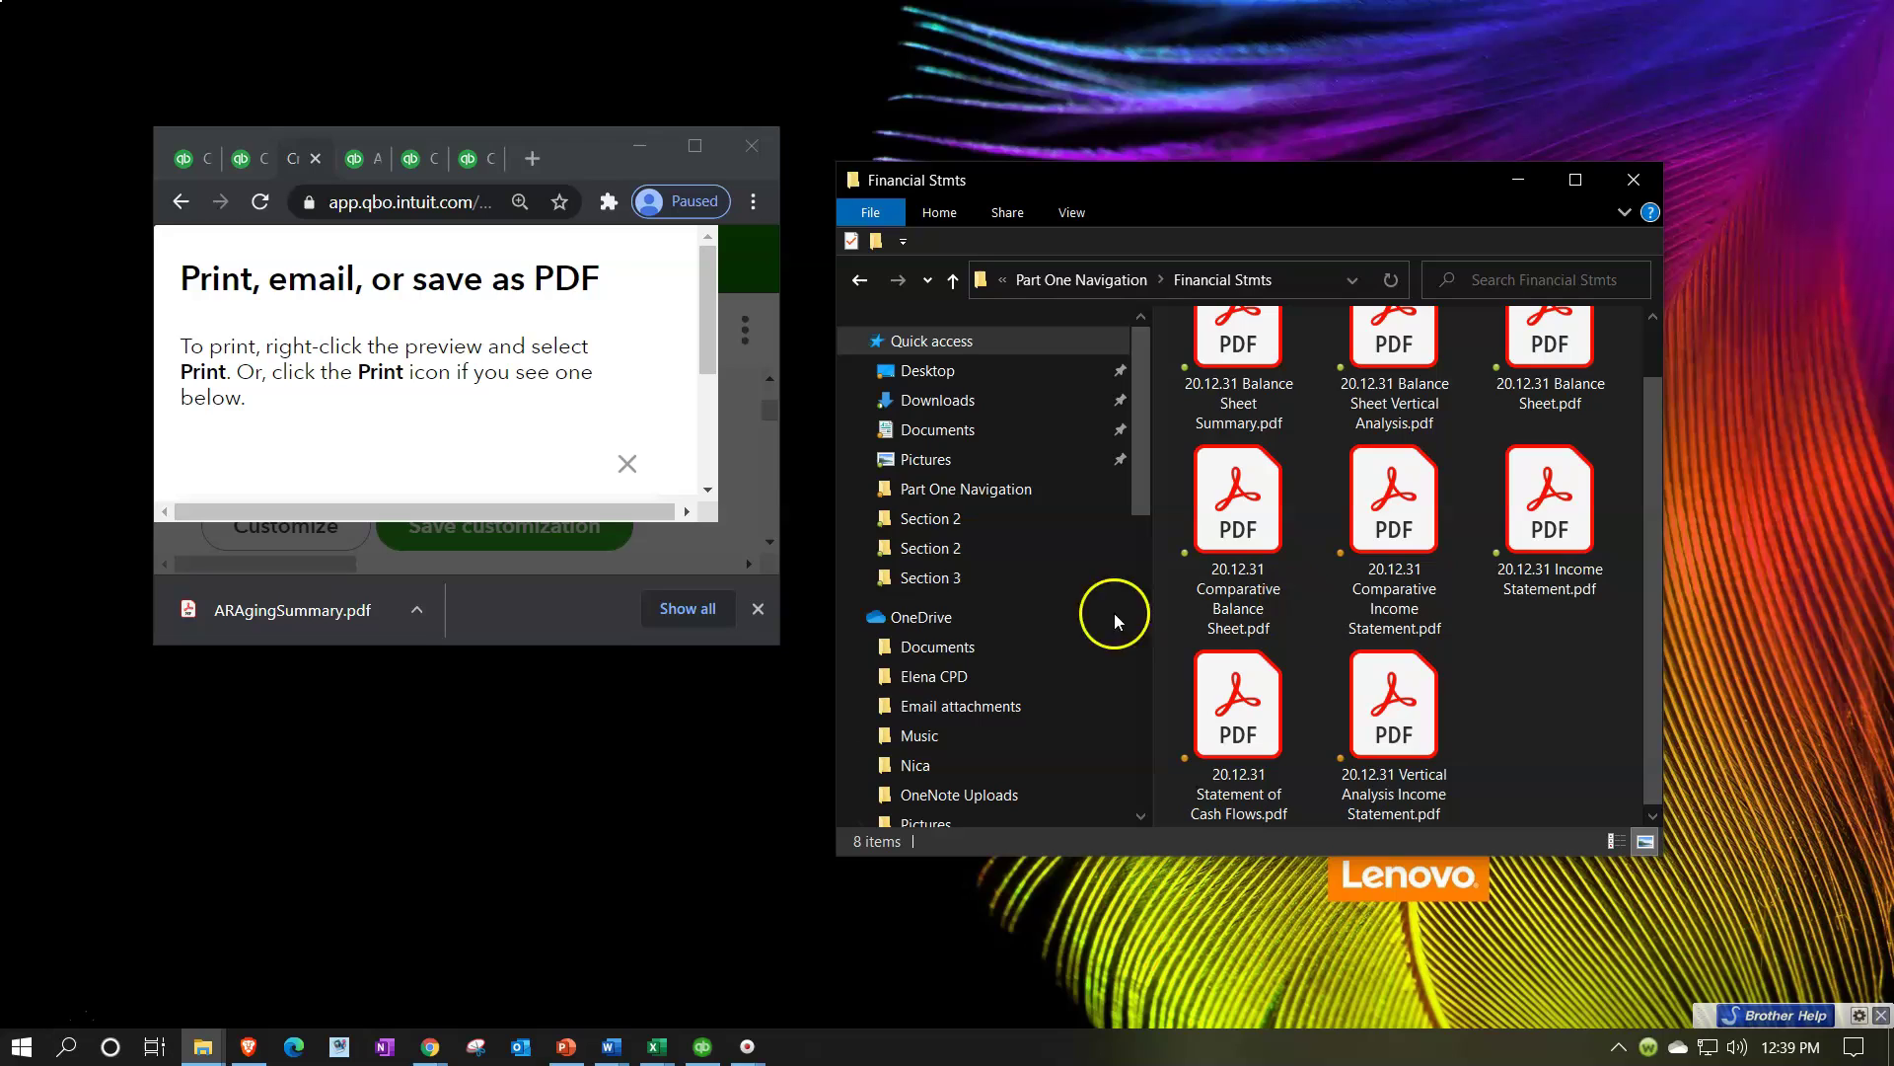
pyautogui.moveTo(275, 610); pyautogui.dragTo(1547, 740)
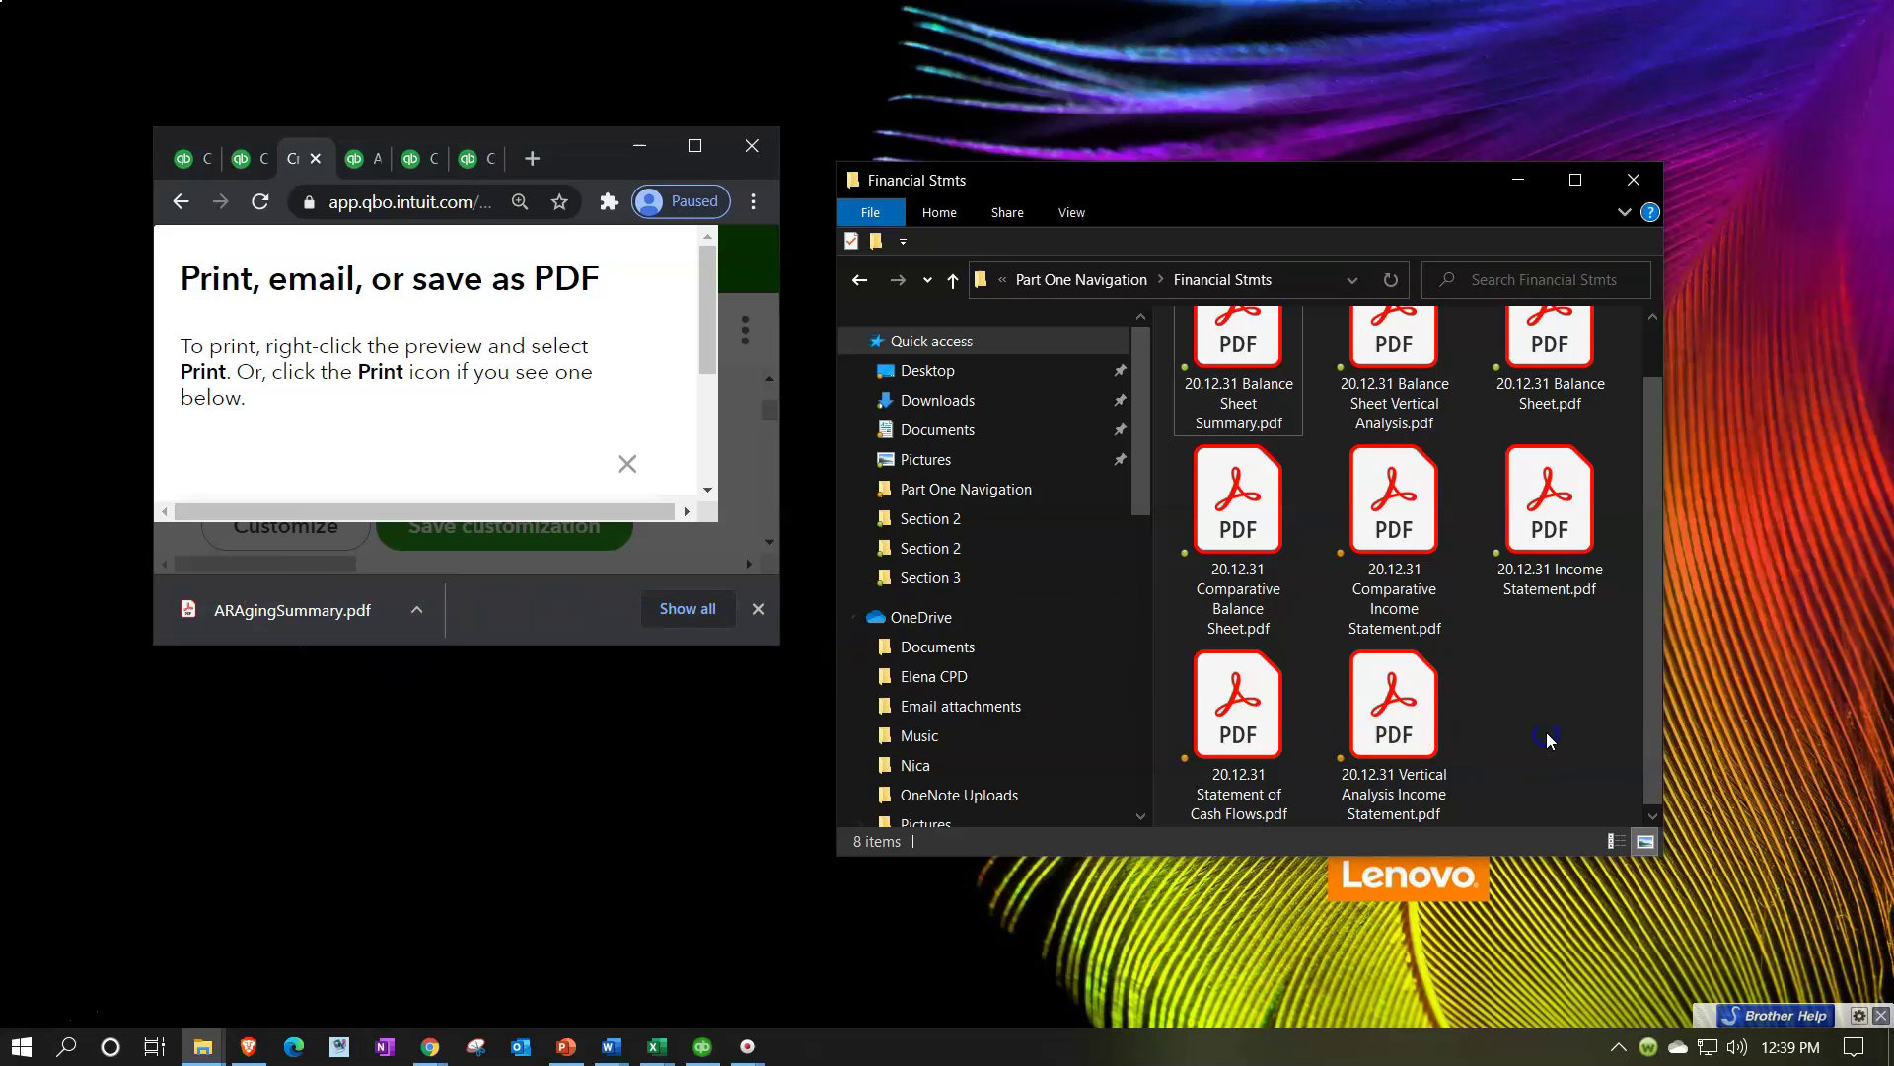
pyautogui.click(1555, 839)
pyautogui.click(1569, 706)
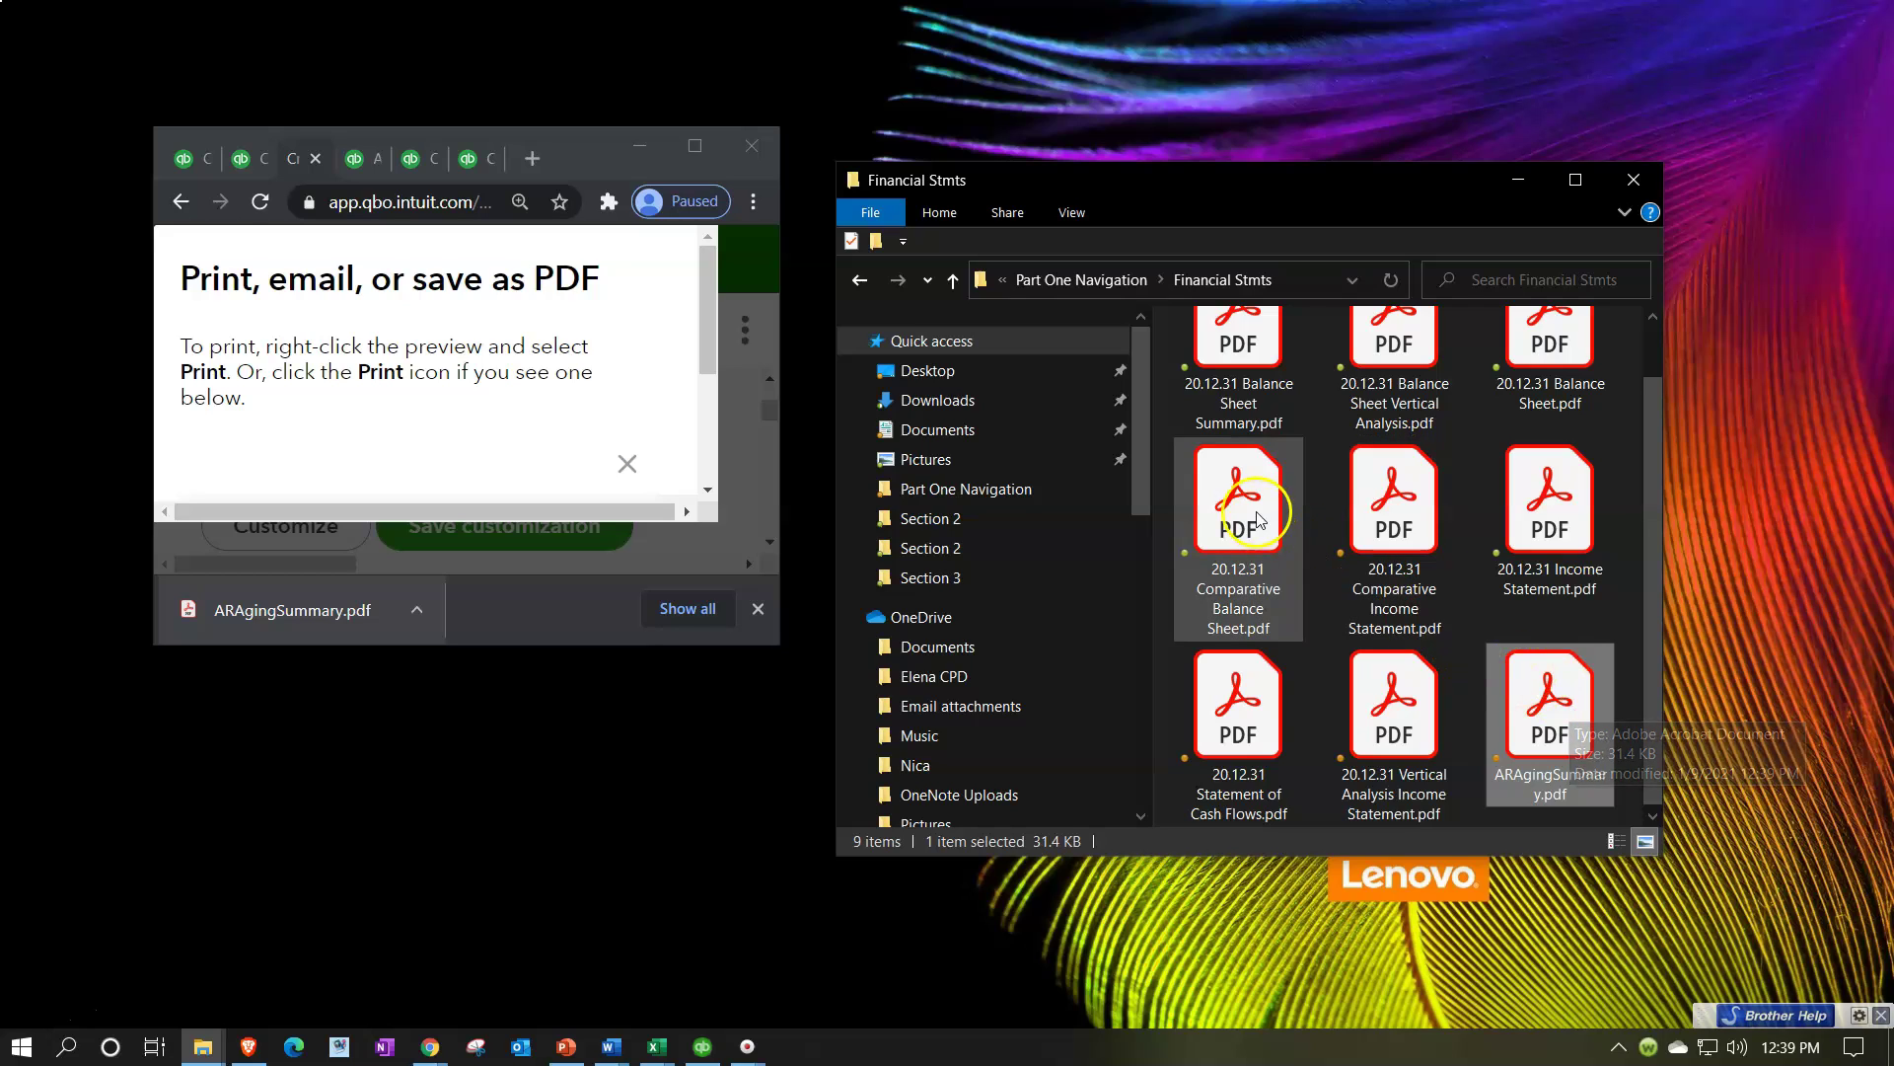
pyautogui.click(1085, 279)
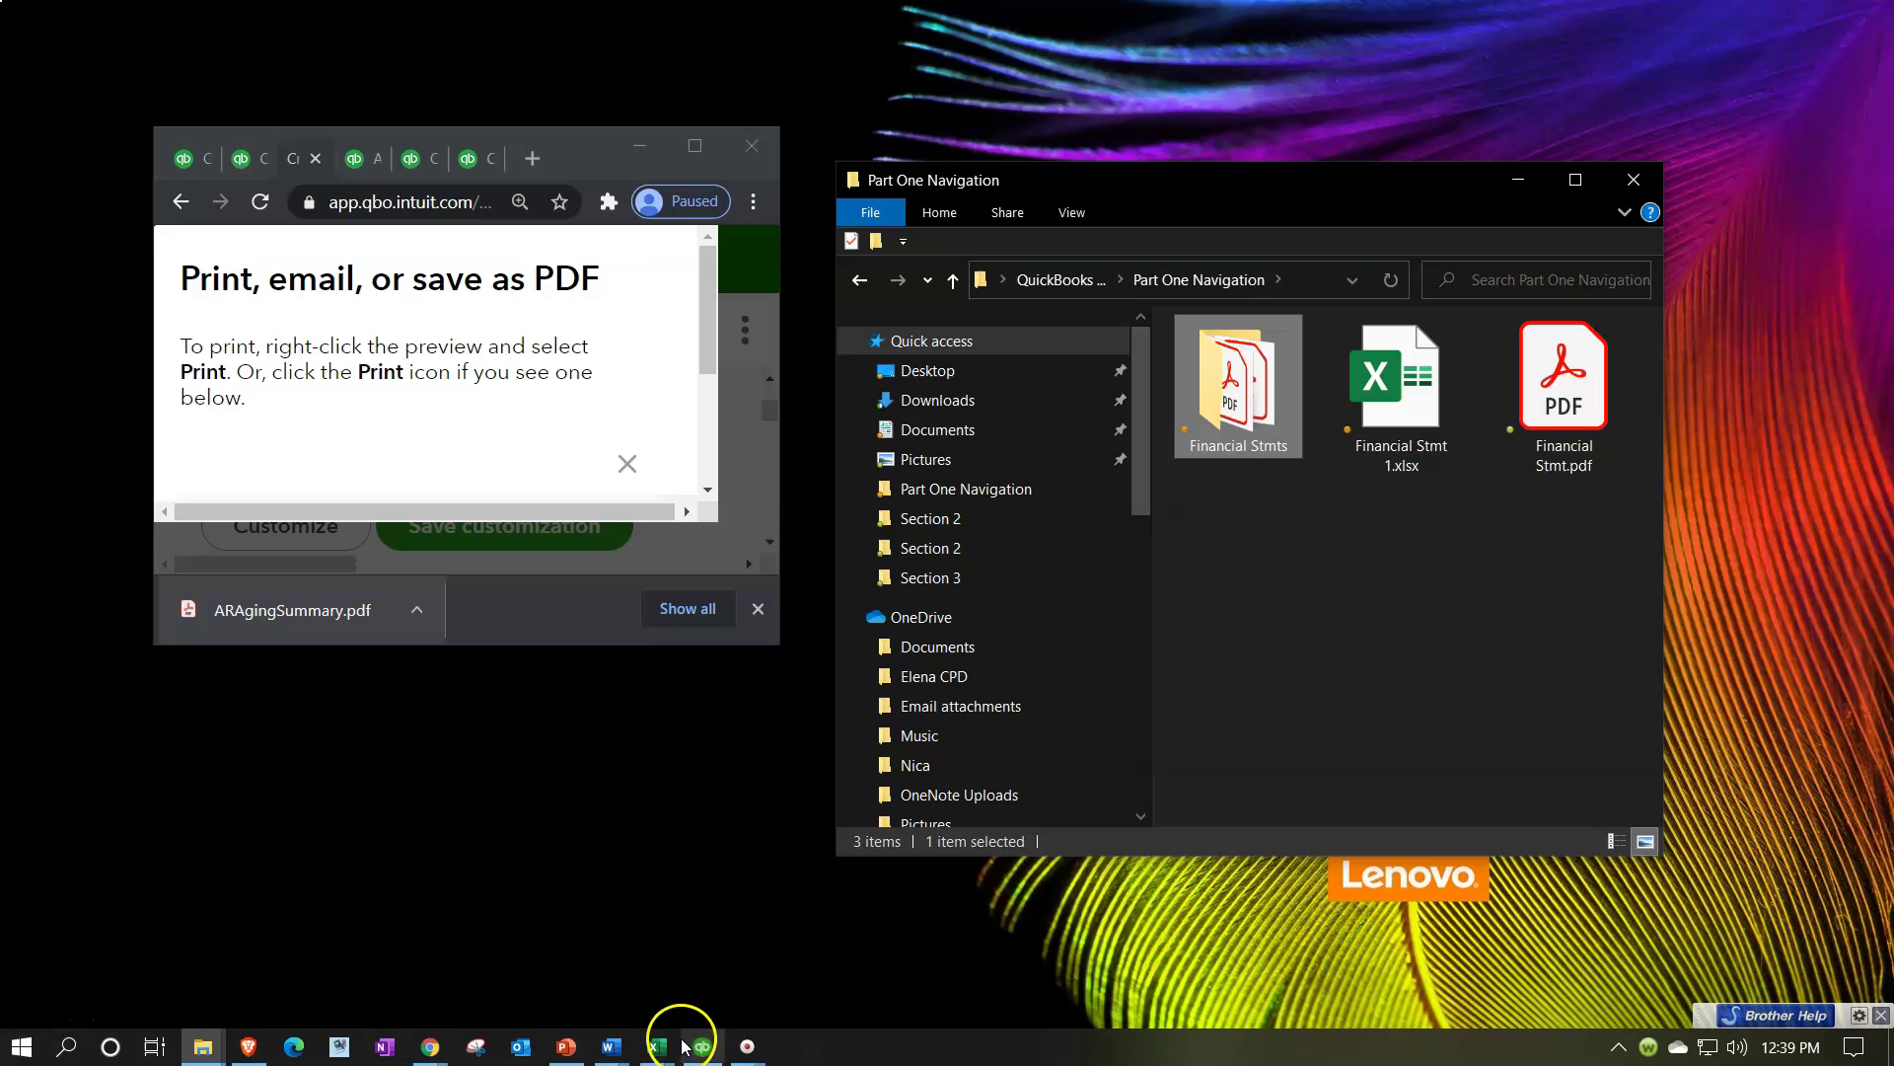
# - Close the exported Statement of Cash Flows workbook in Excel and add a new sheet after Stmt Cash Flow in Financial Stmt 1.xlsx
pyautogui.click(651, 1048)
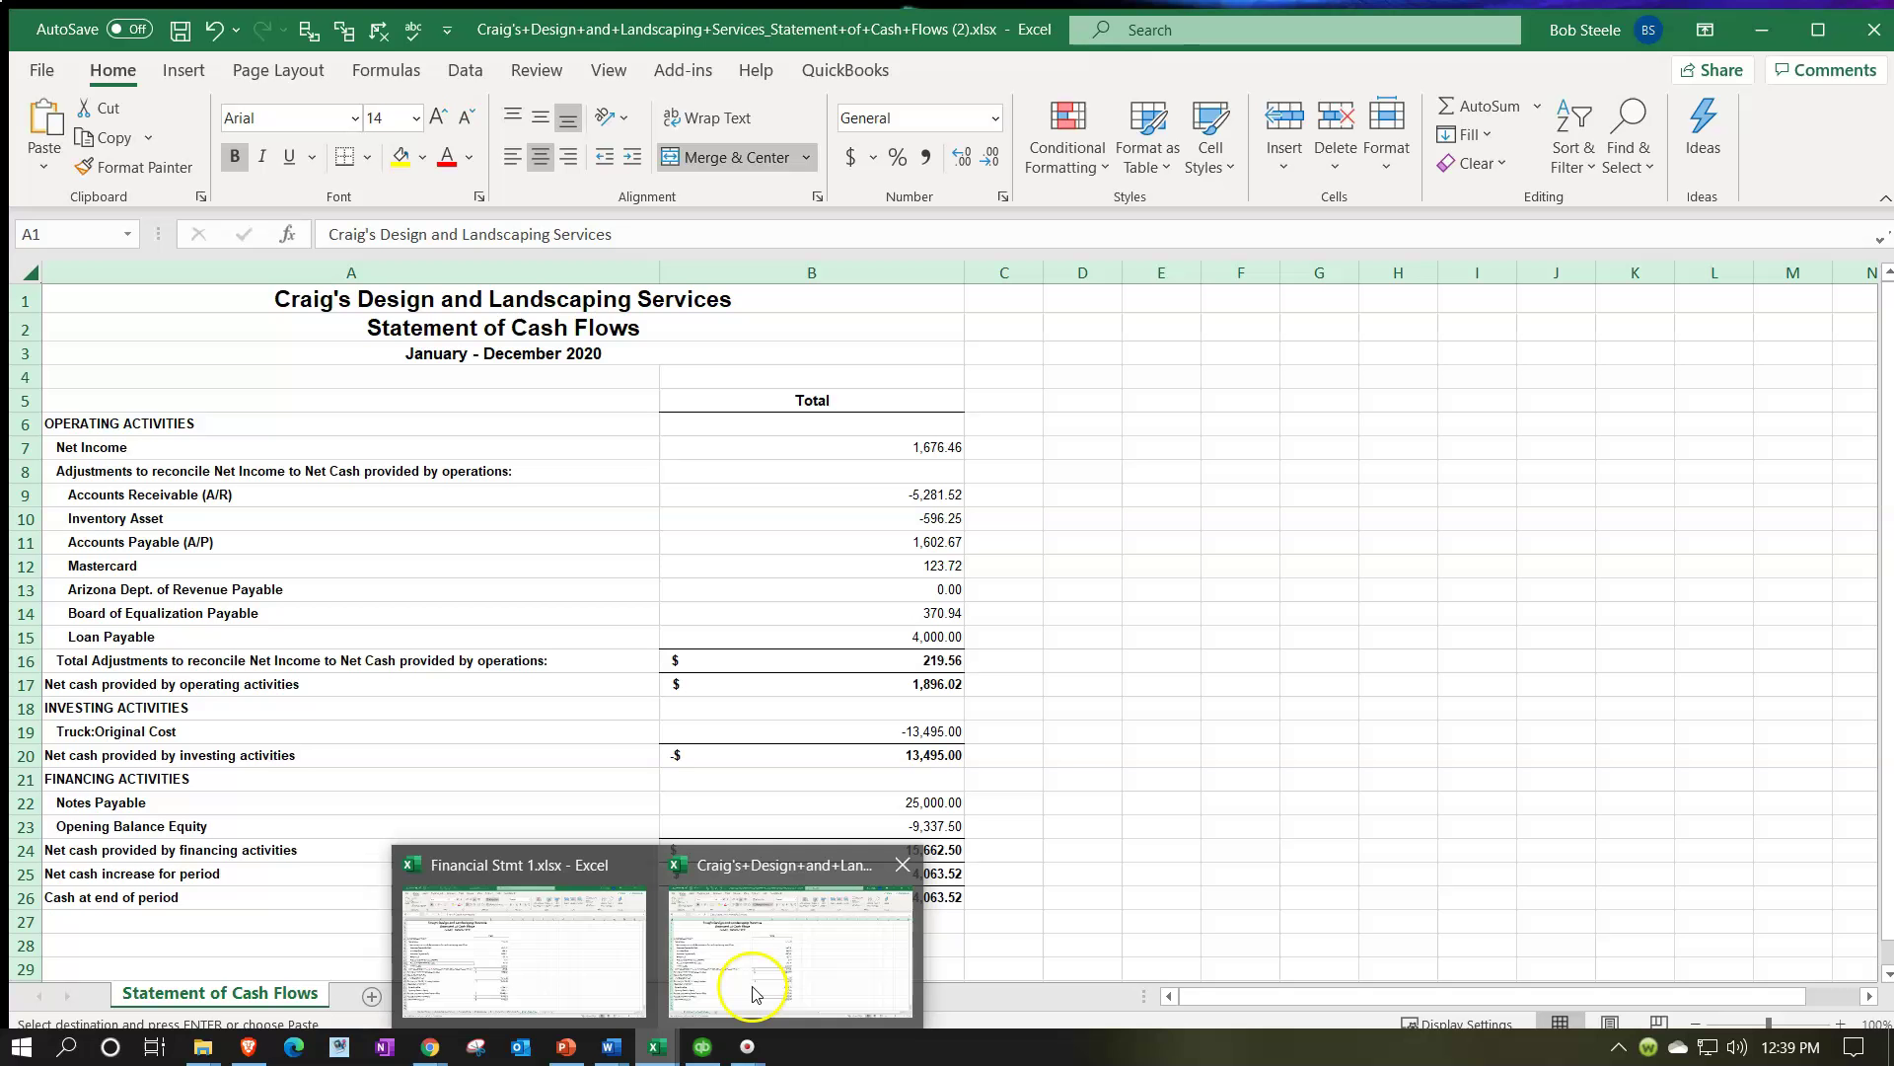
pyautogui.click(750, 987)
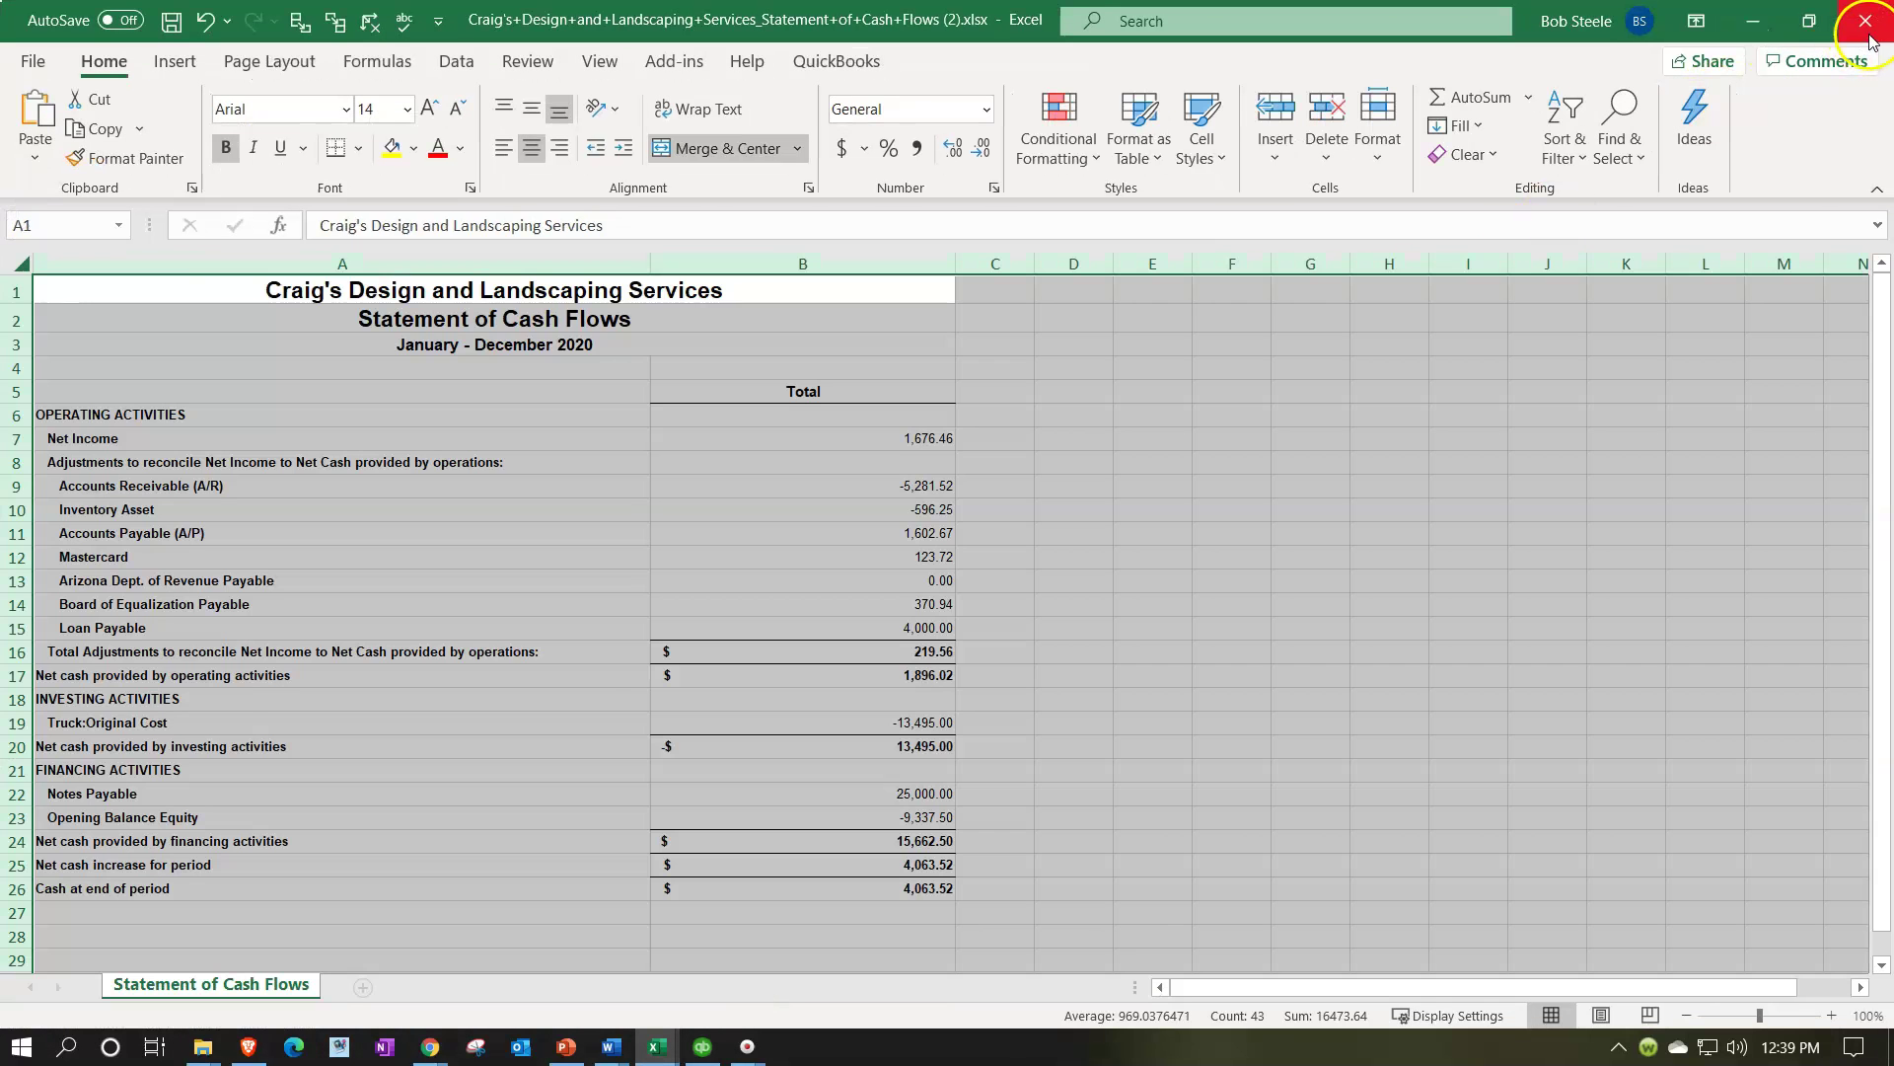
pyautogui.click(1865, 19)
pyautogui.click(659, 1045)
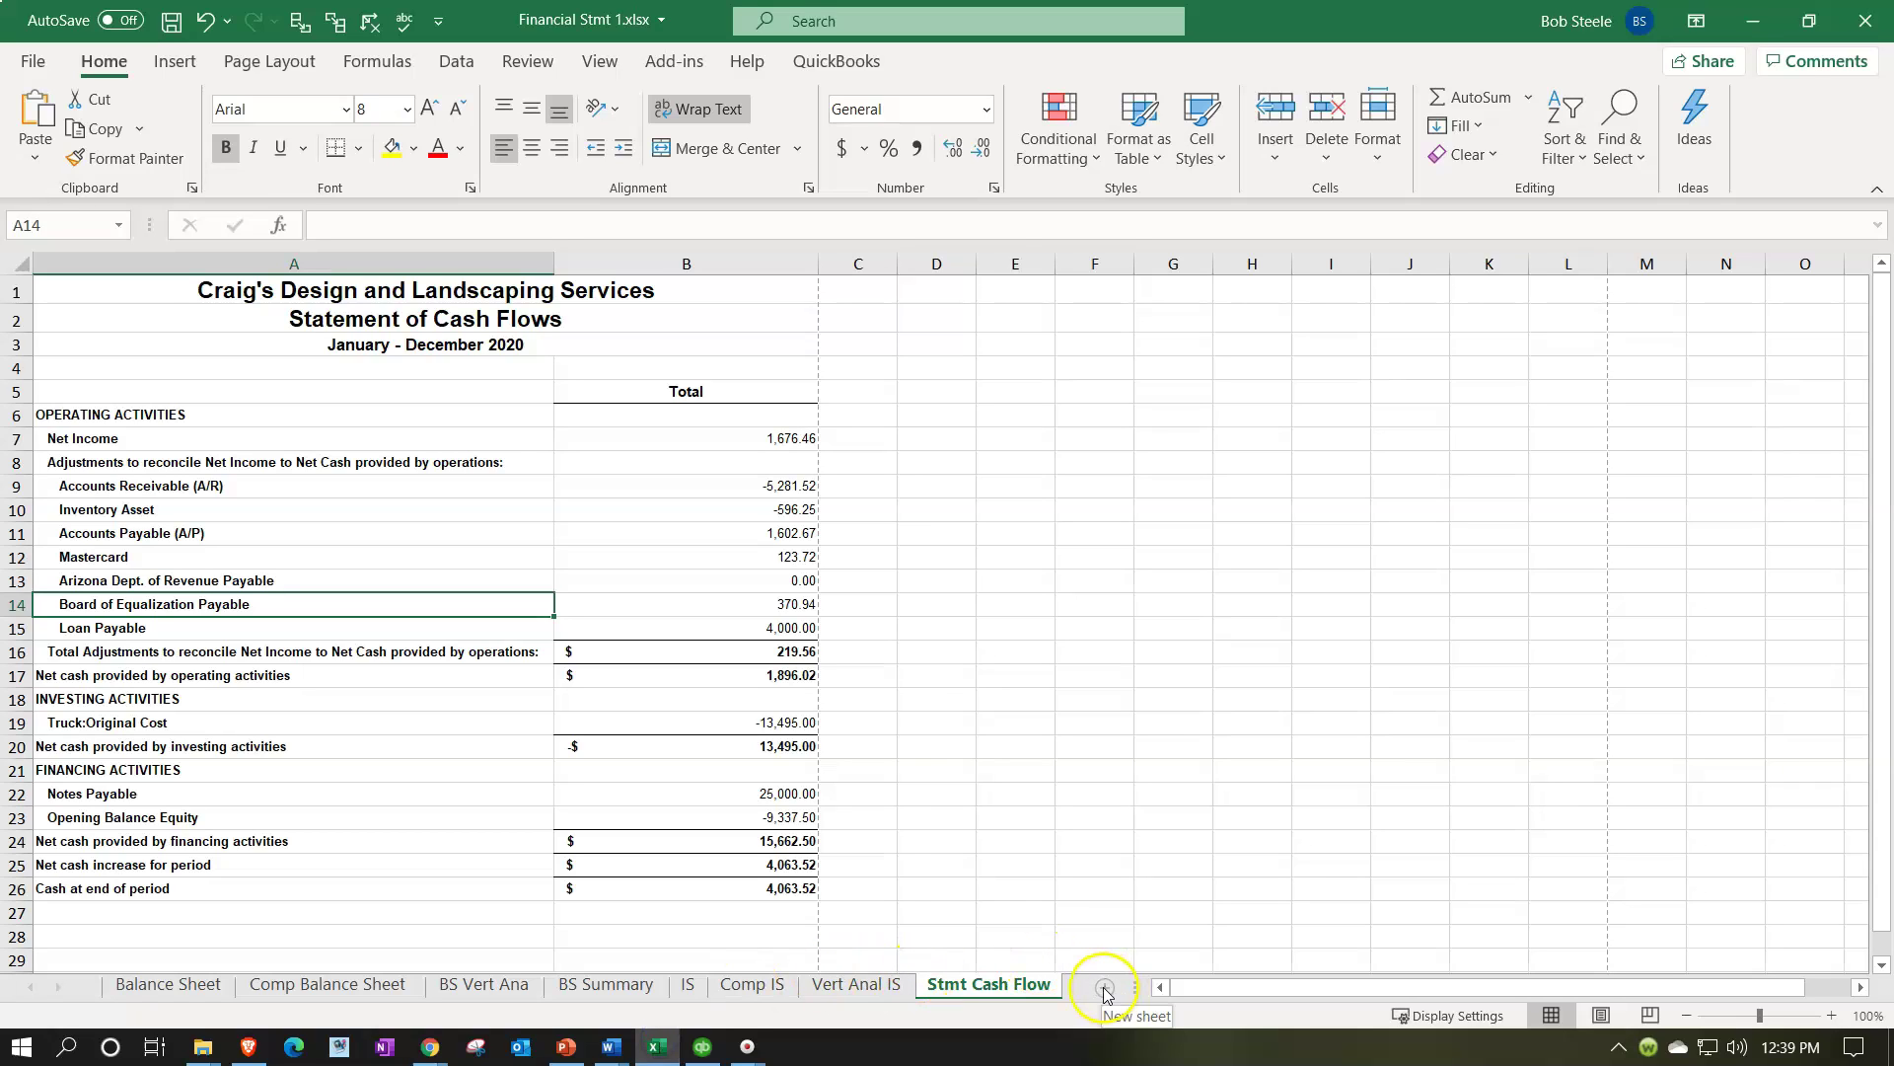
pyautogui.click(1105, 988)
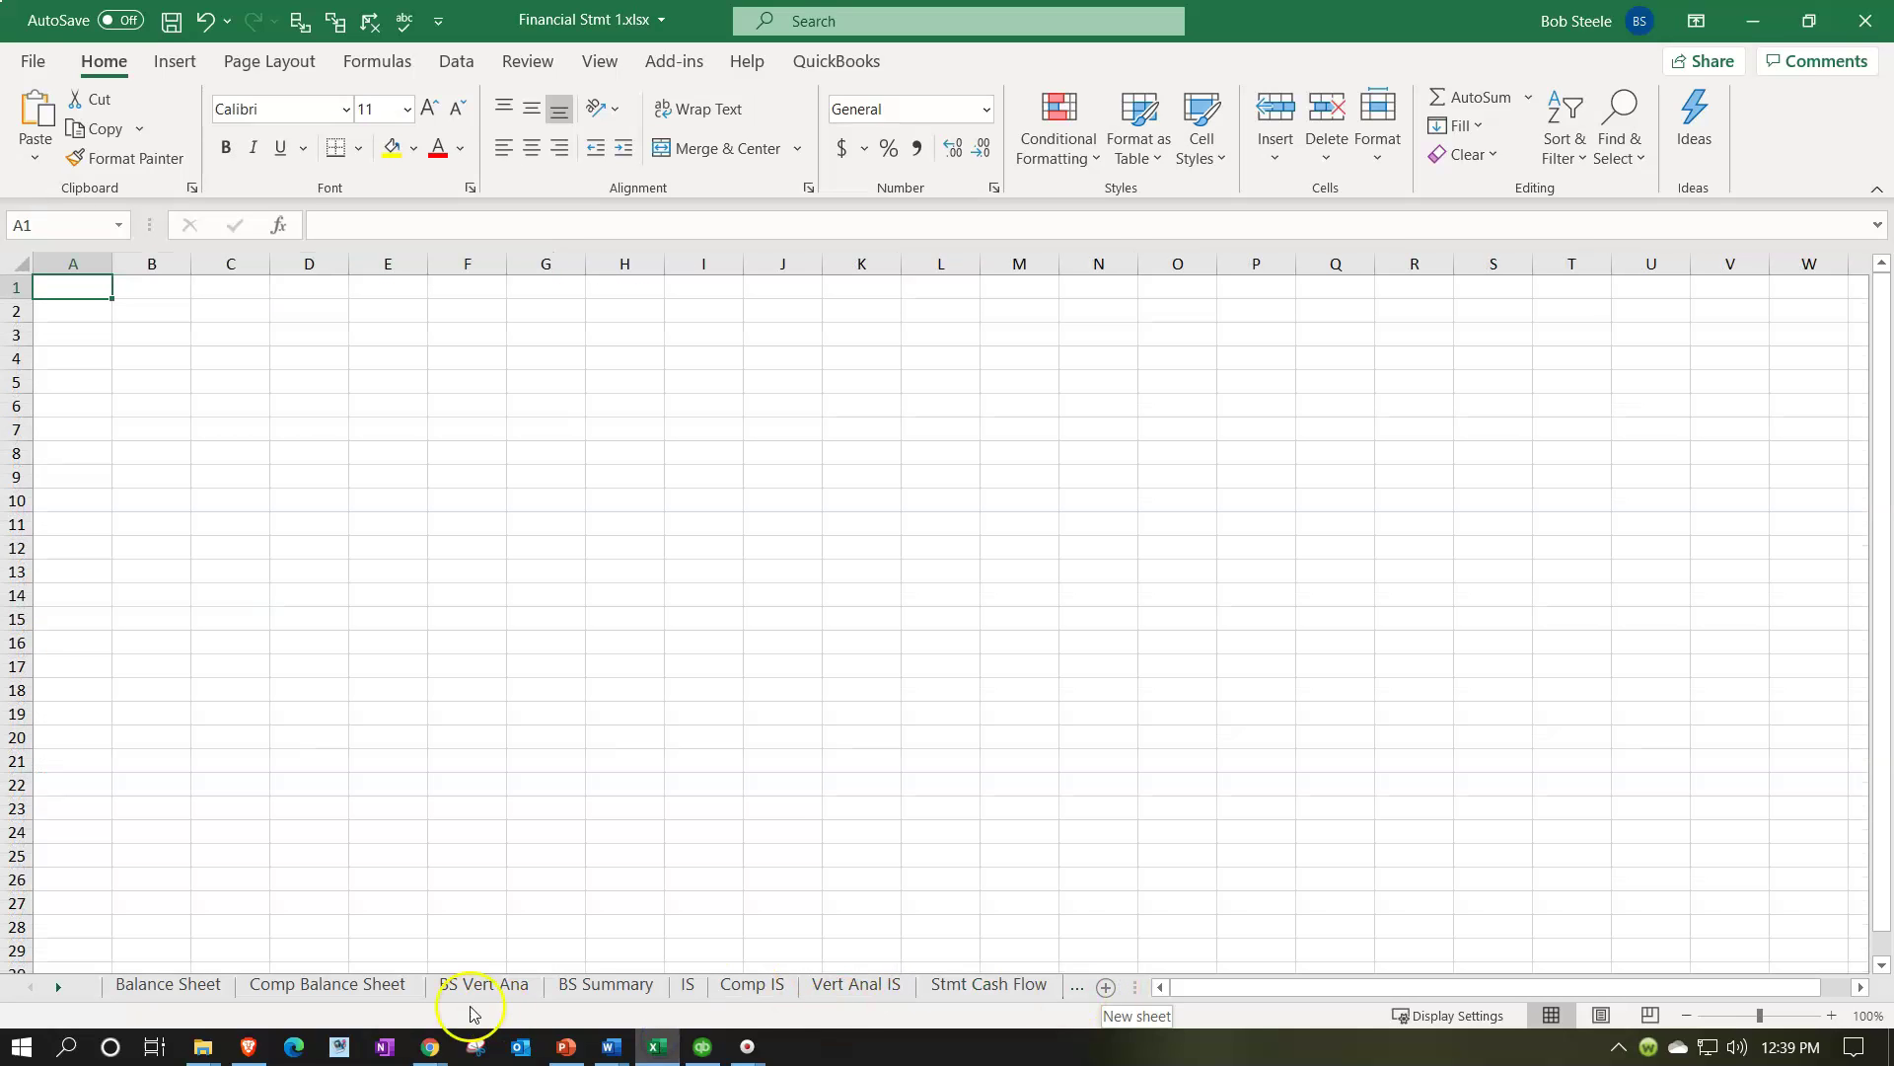
pyautogui.click(58, 986)
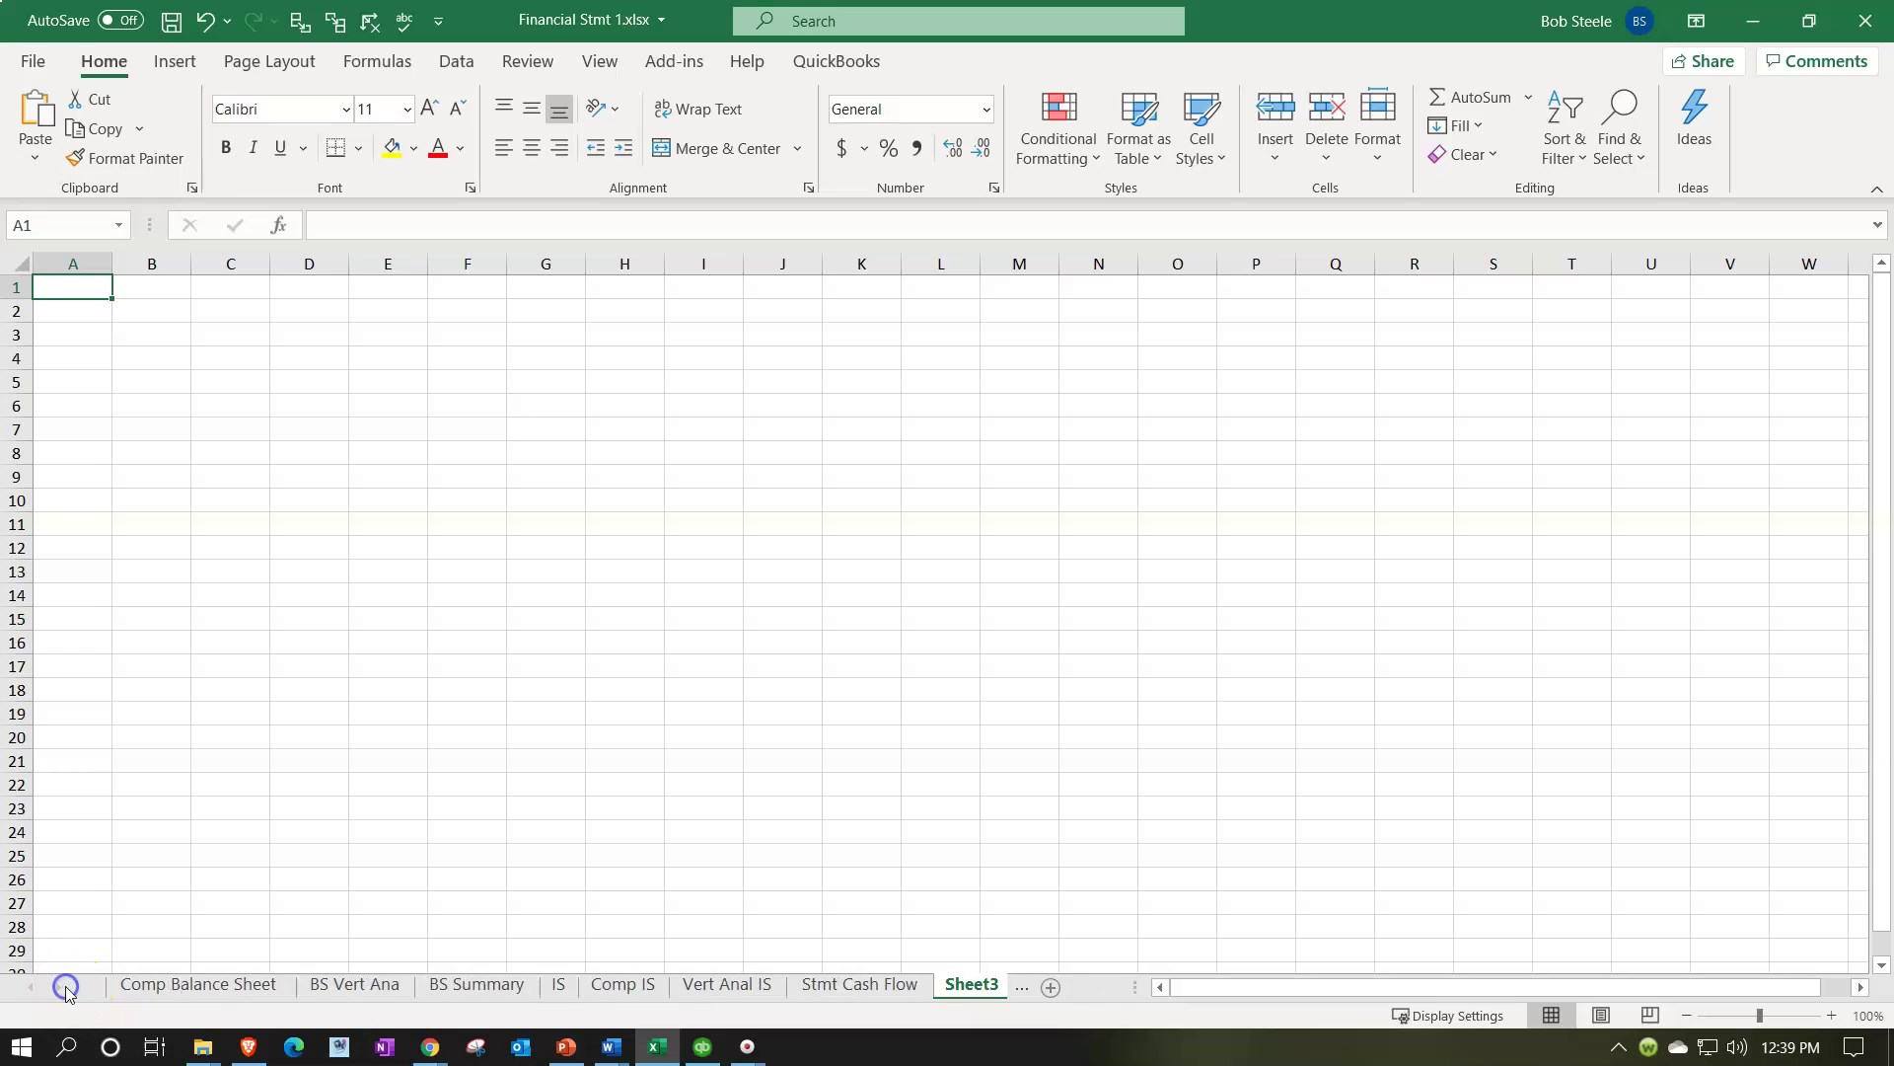
# - Back in the browser, export the A/R Aging Summary to Excel and open the downloaded workbook with editing enabled
pyautogui.click(661, 1052)
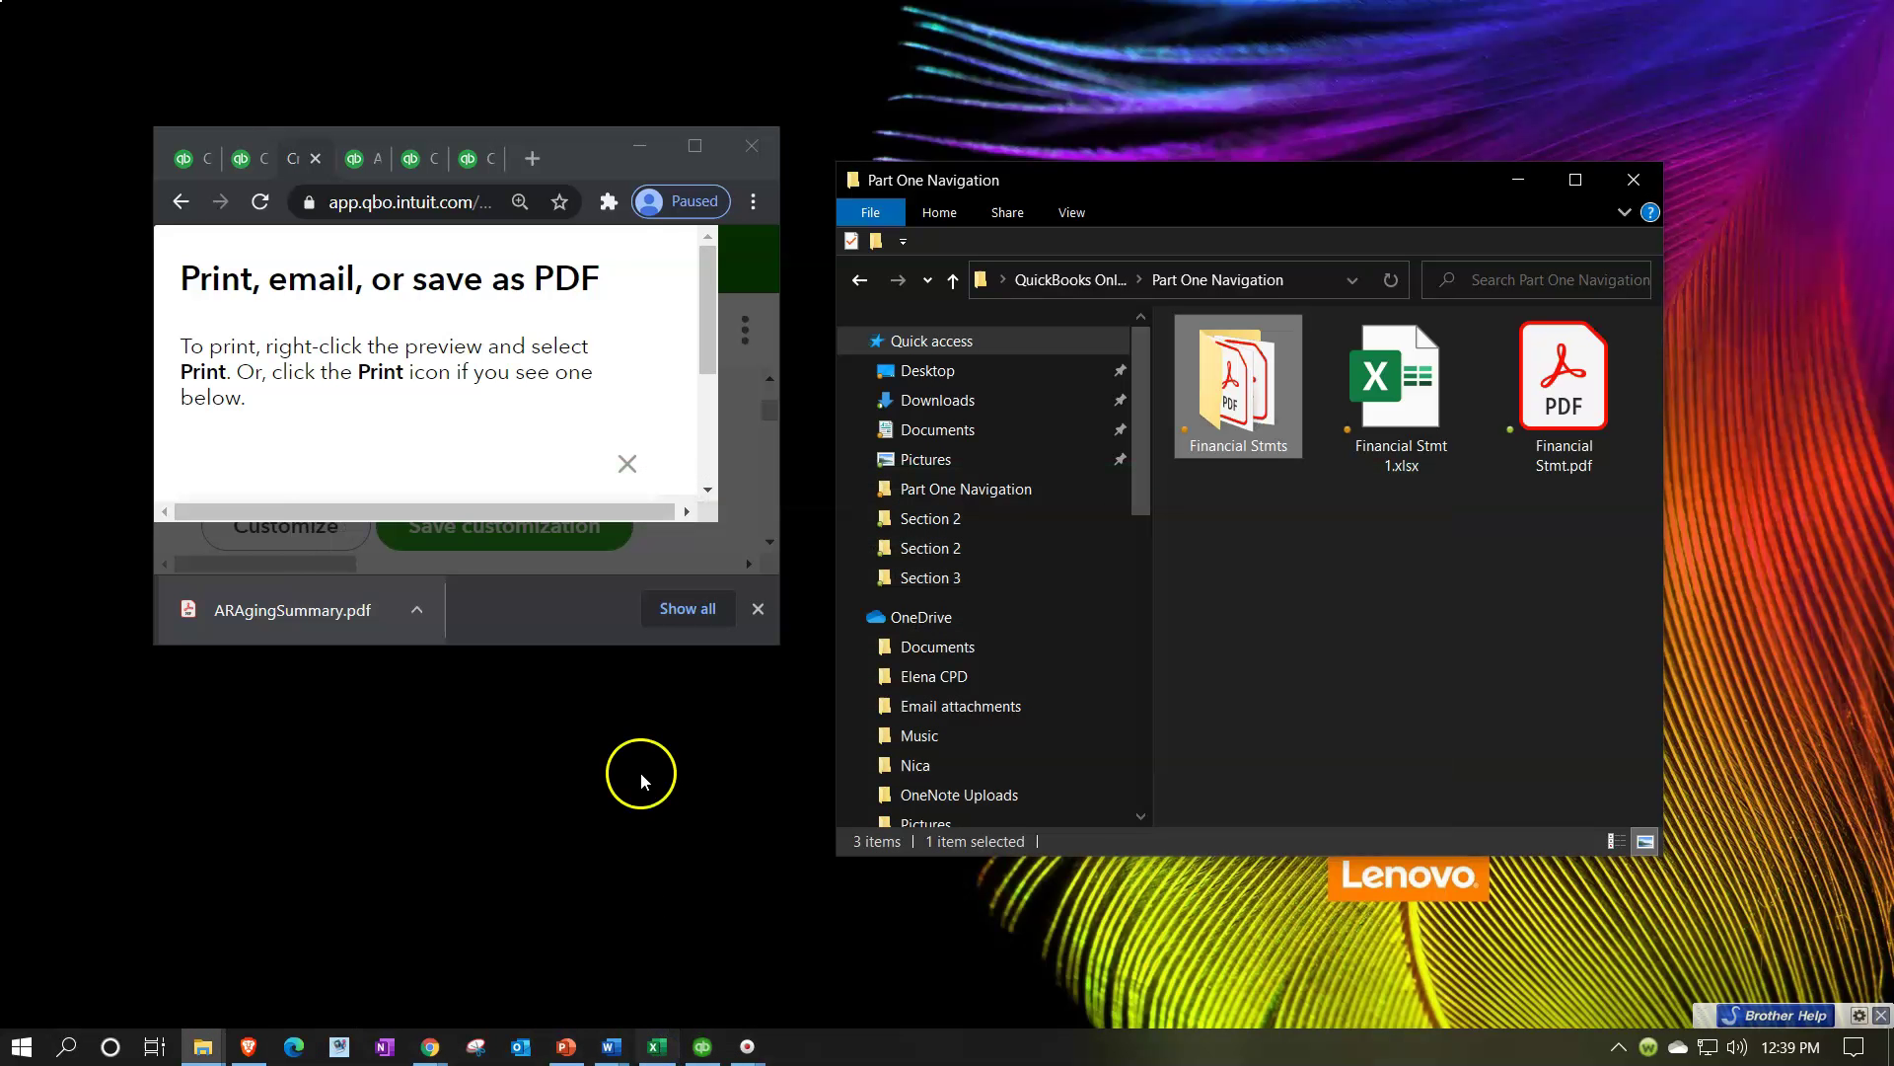
pyautogui.click(695, 147)
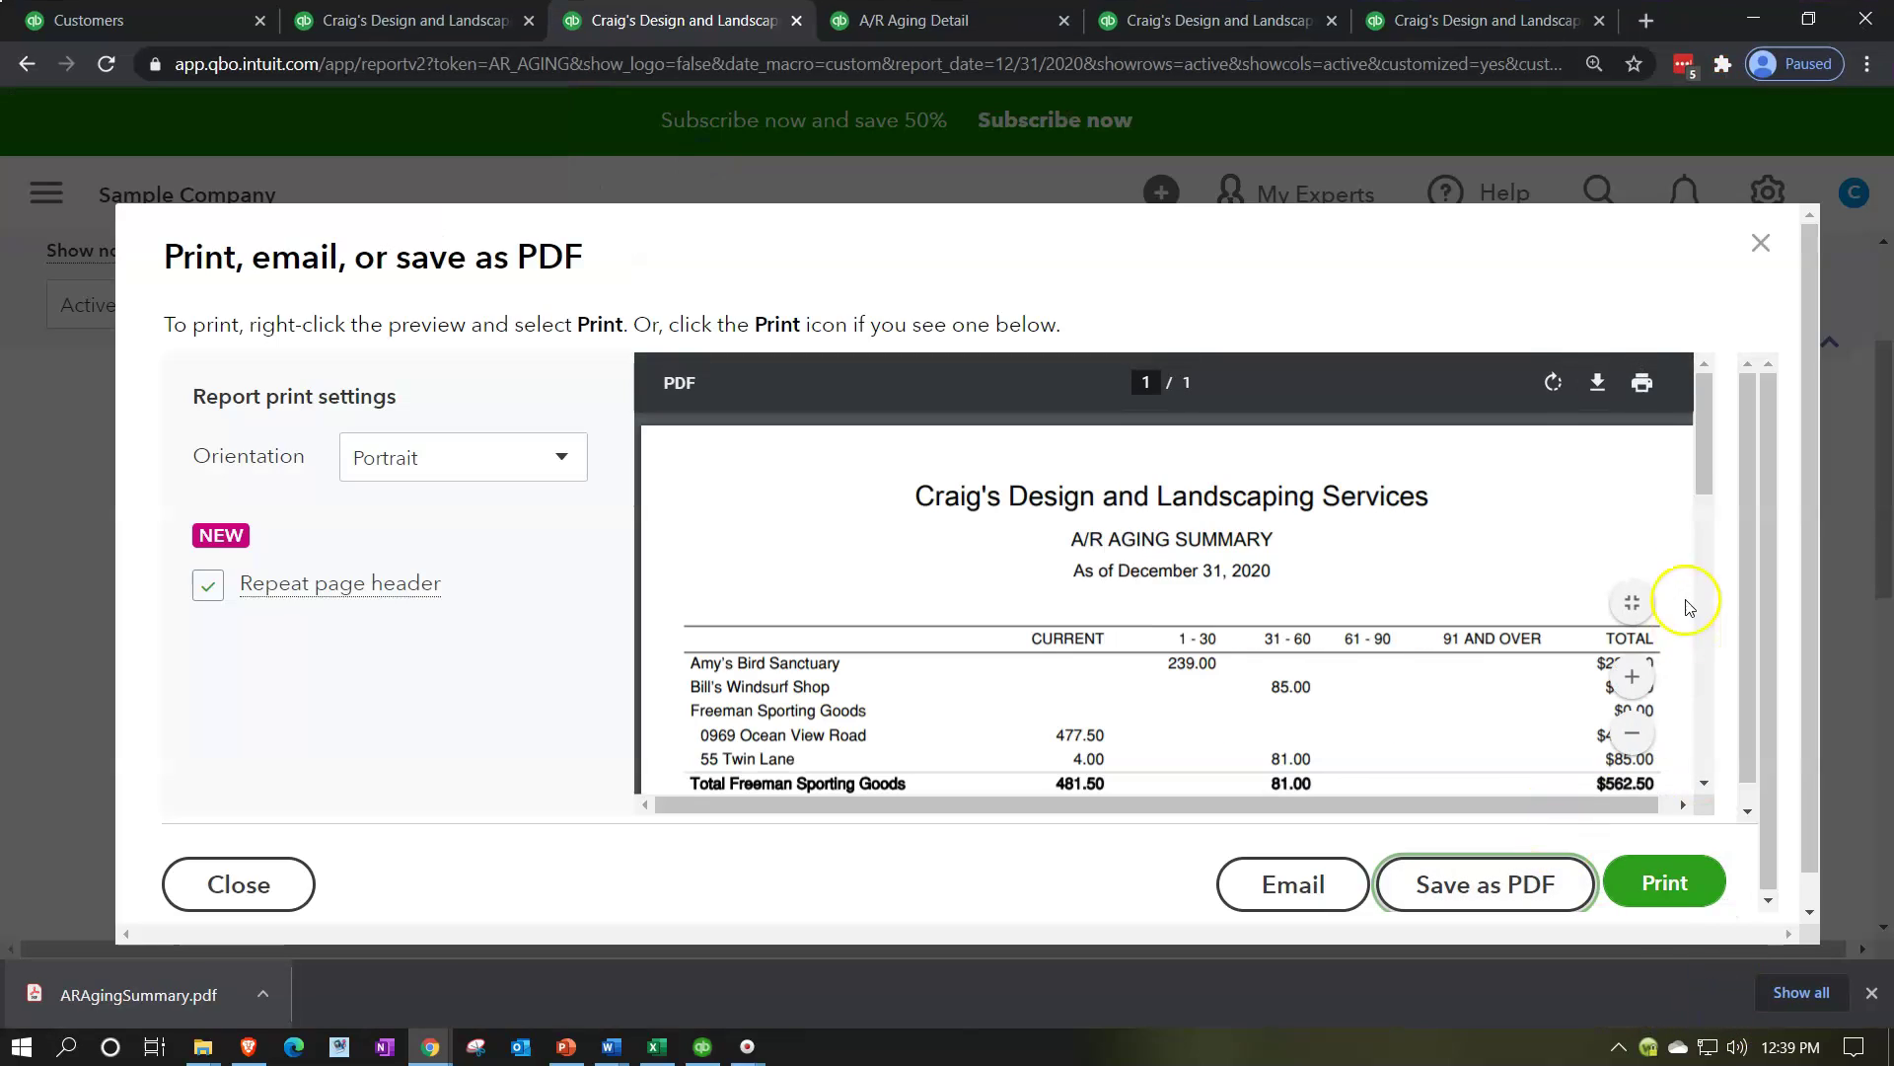
pyautogui.click(1763, 244)
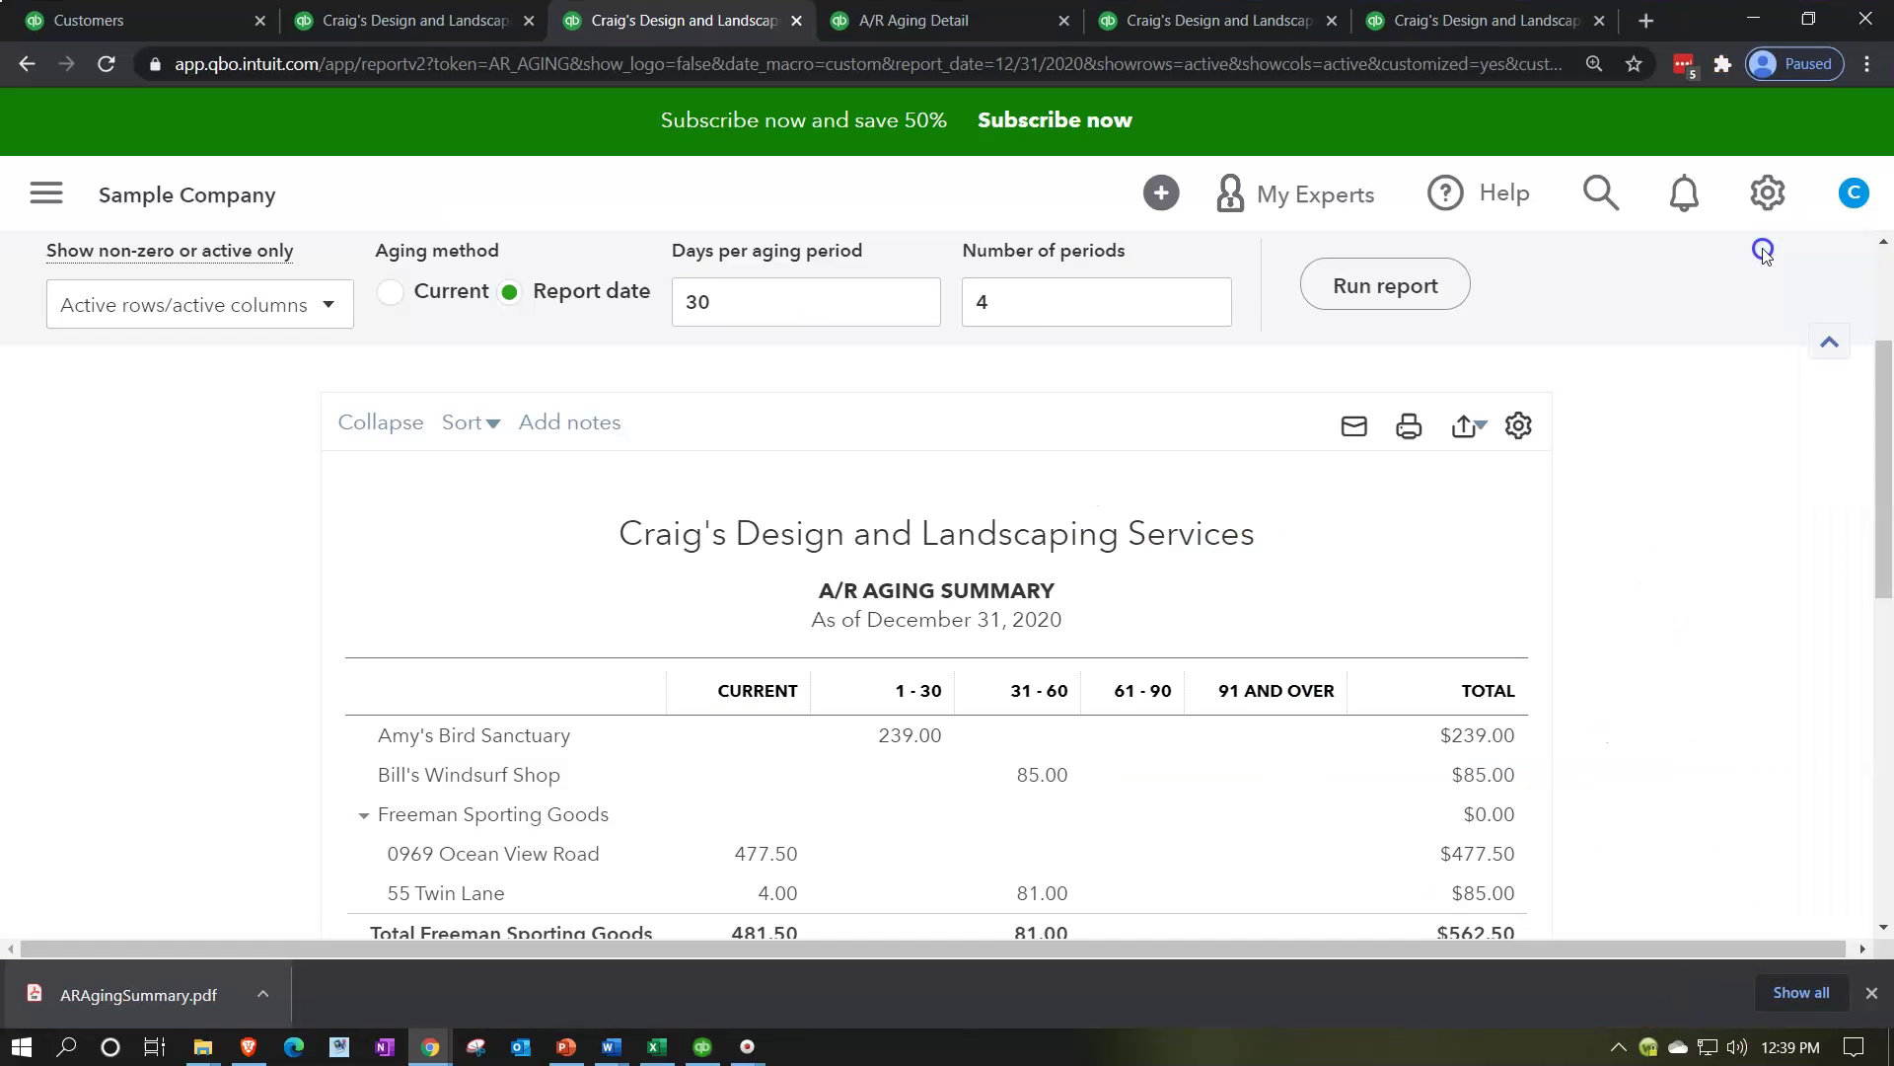
pyautogui.click(1480, 426)
pyautogui.click(1342, 482)
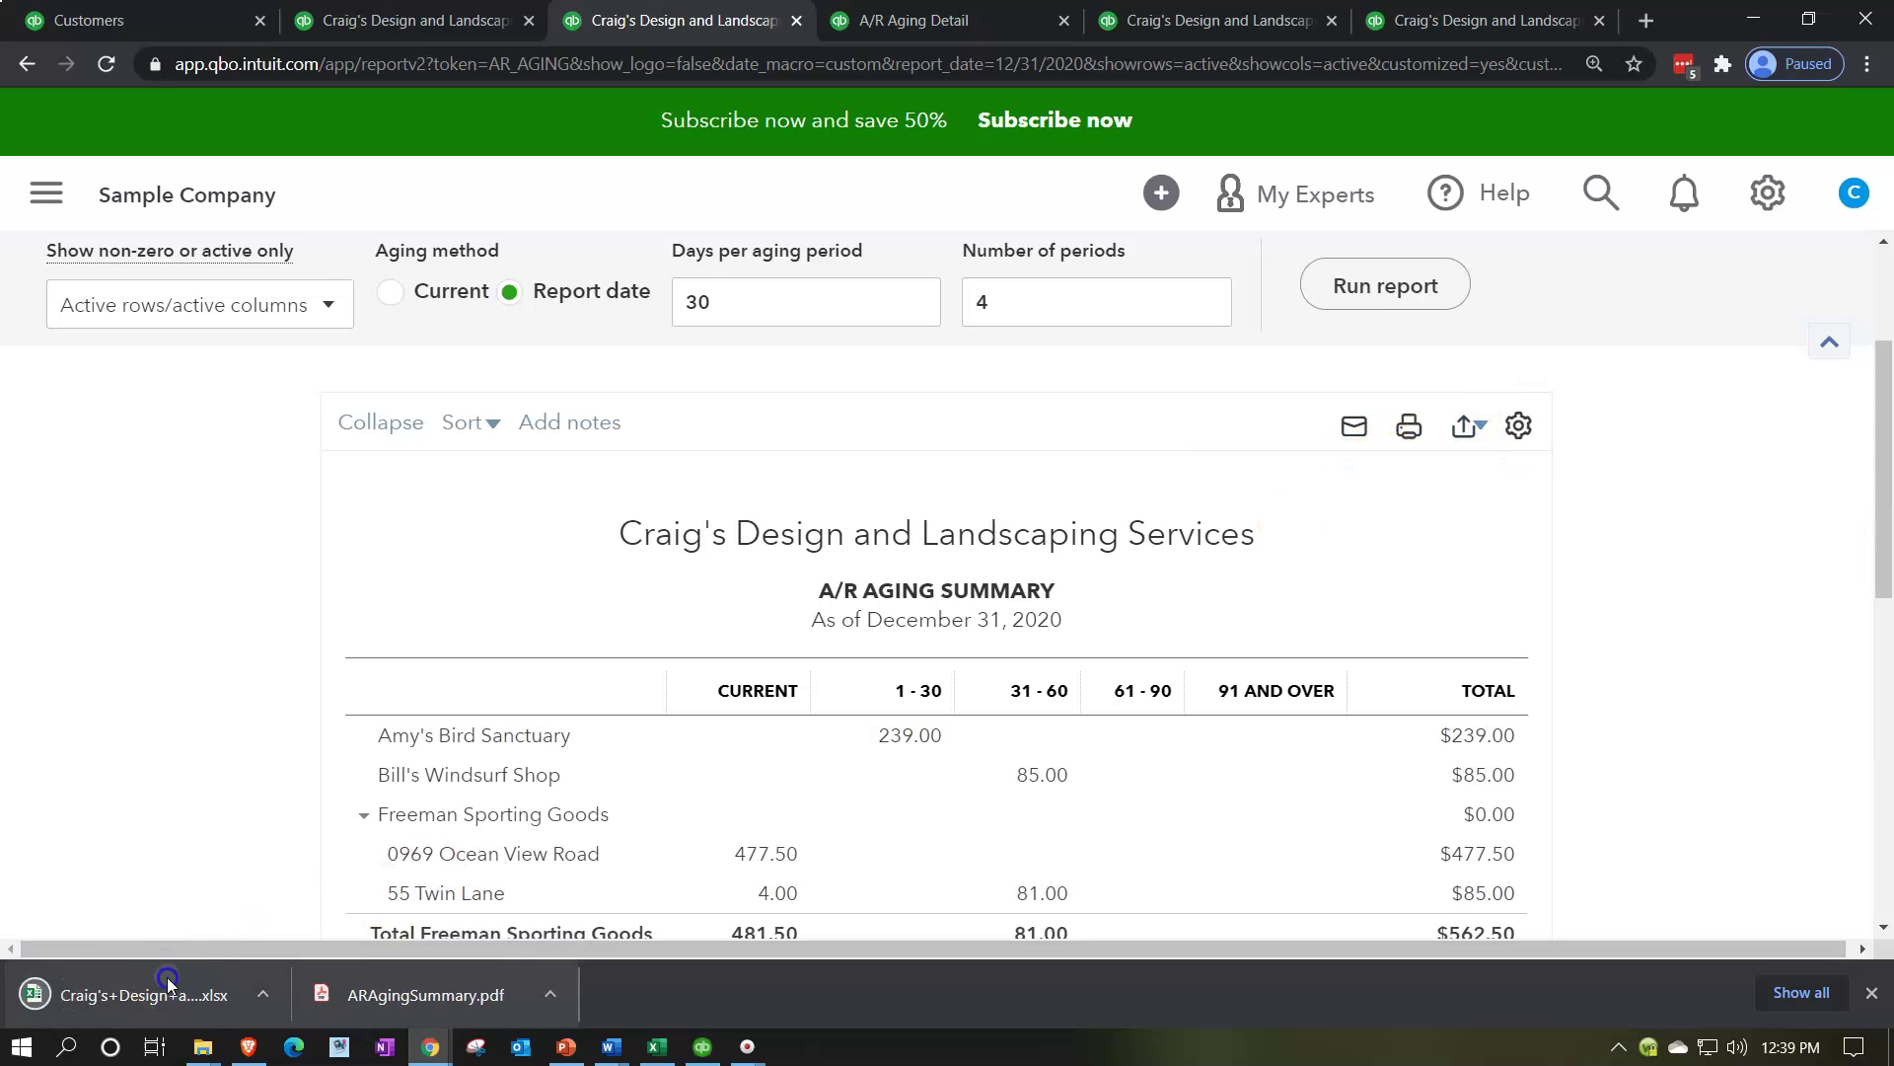
pyautogui.click(170, 983)
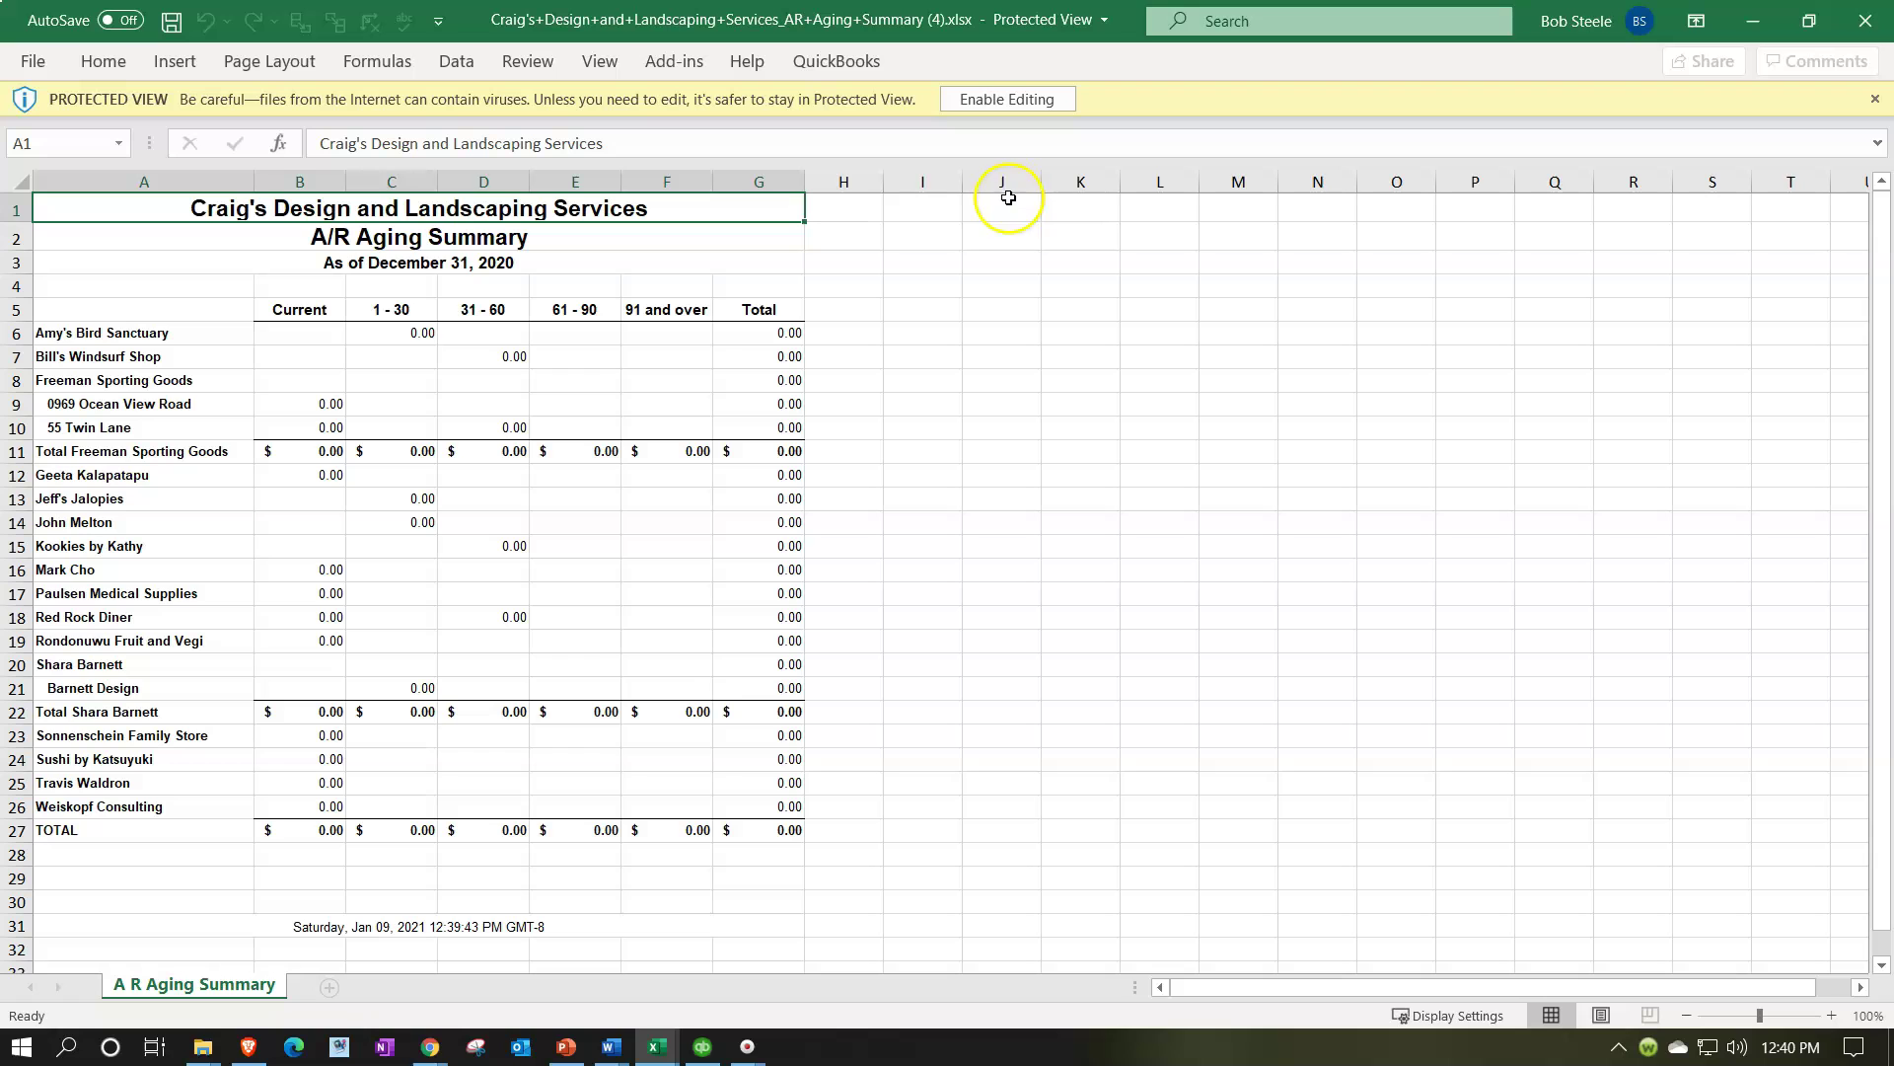
pyautogui.click(1000, 100)
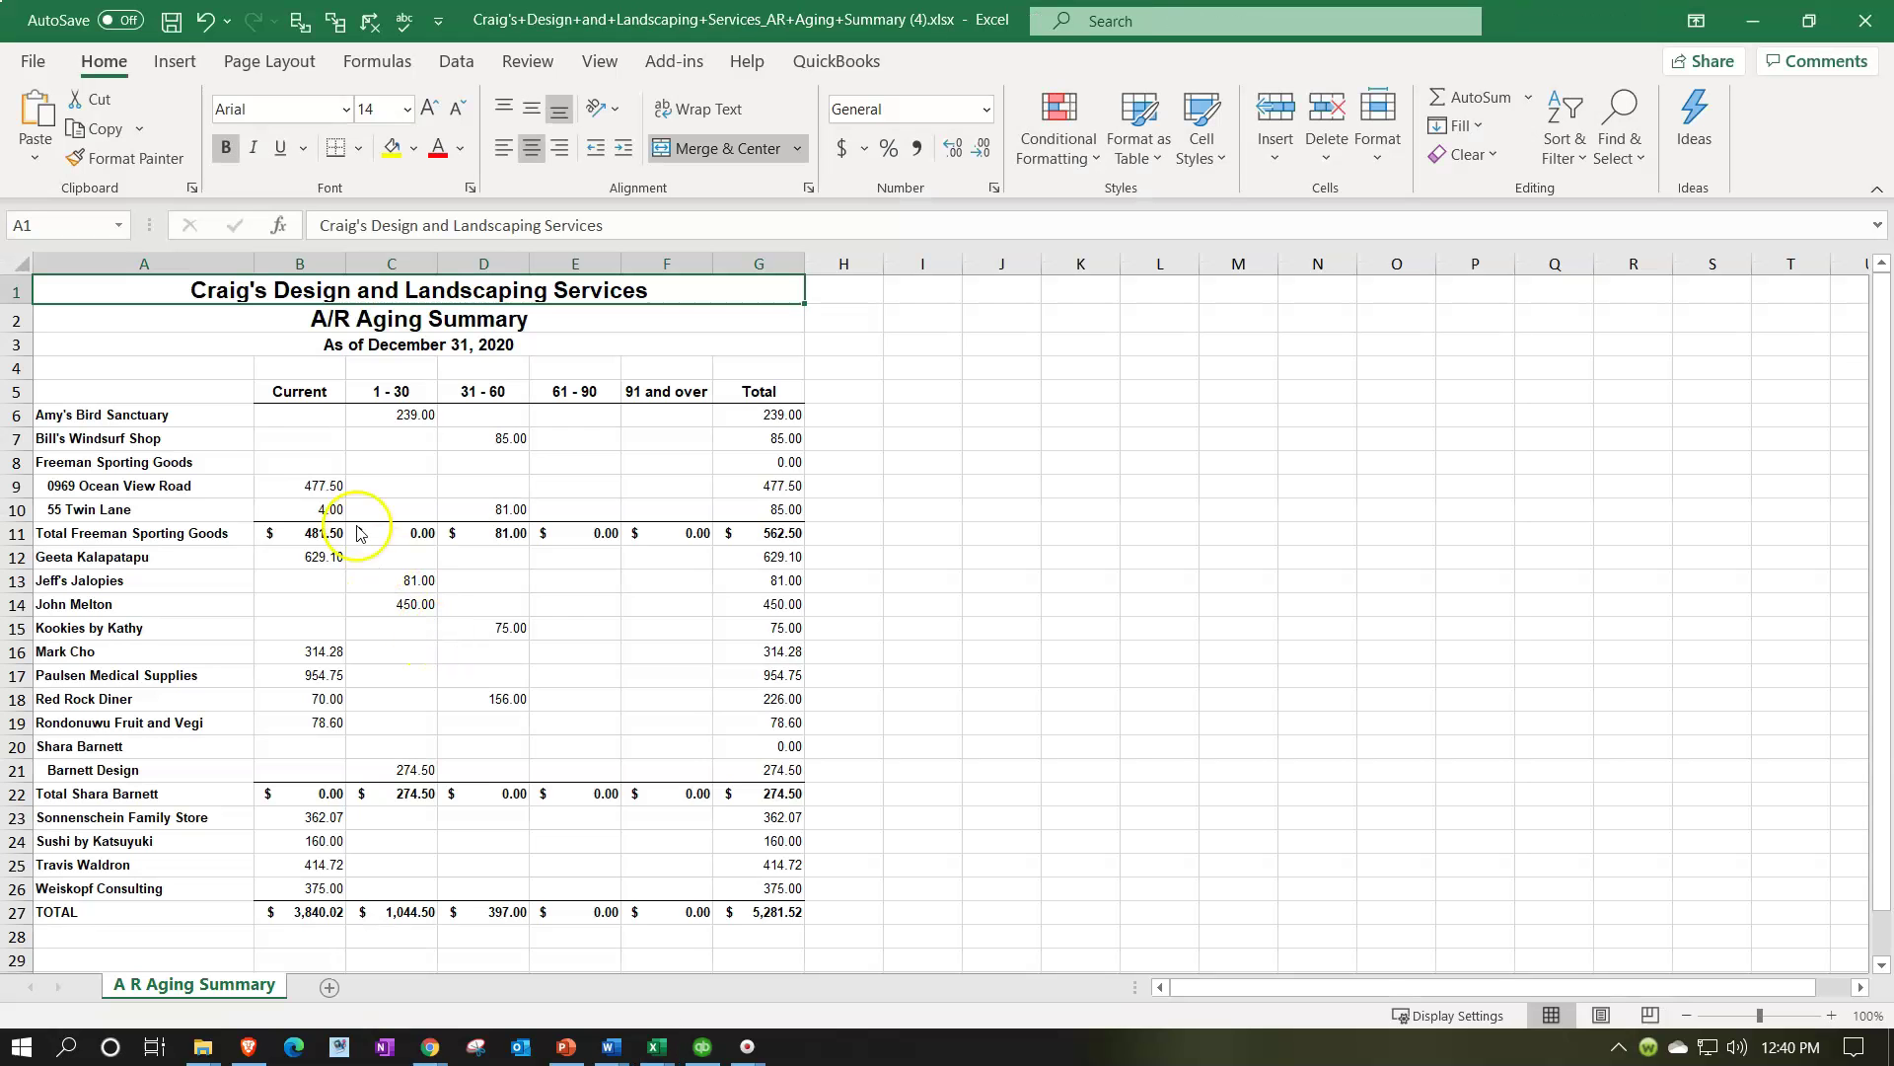
# - Copy the entire A R Aging Summary sheet and paste it at A1 of Sheet3 in Financial Stmt 1.xlsx
pyautogui.click(23, 265)
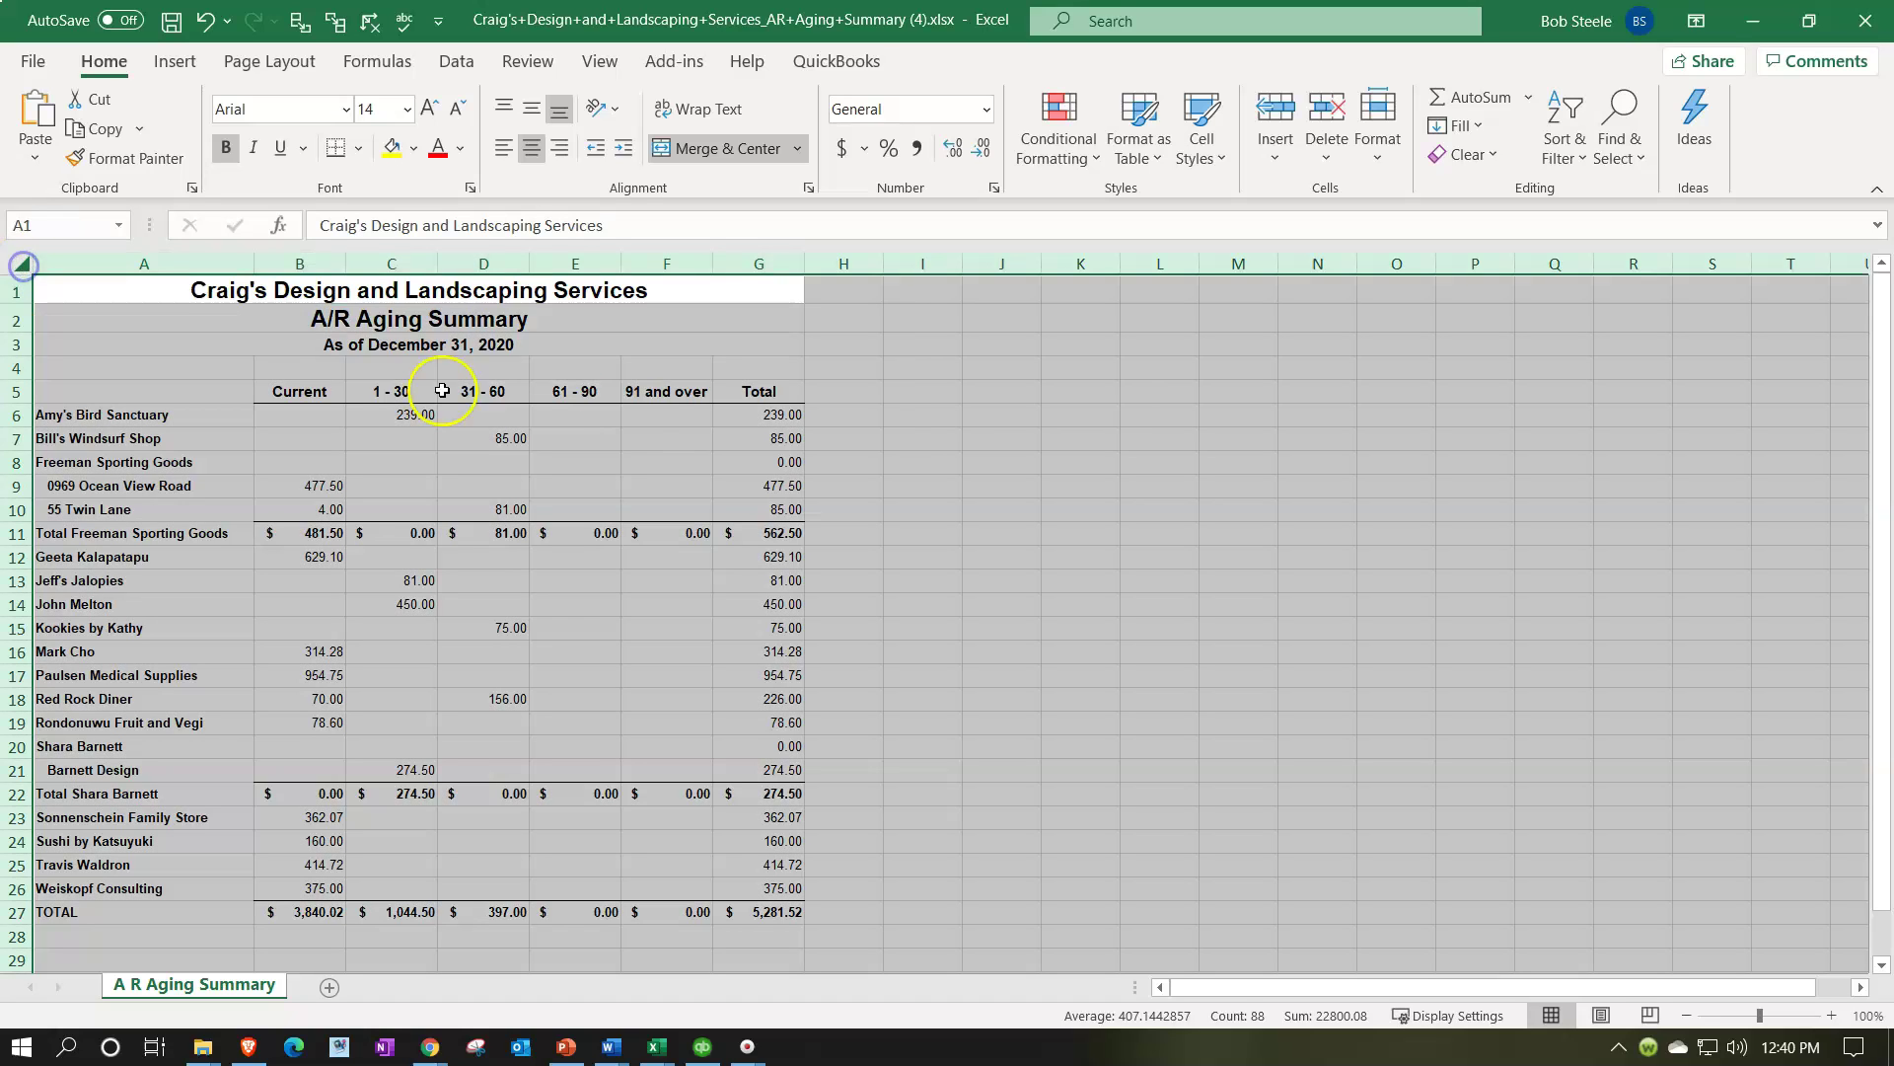
pyautogui.rightClick(1091, 435)
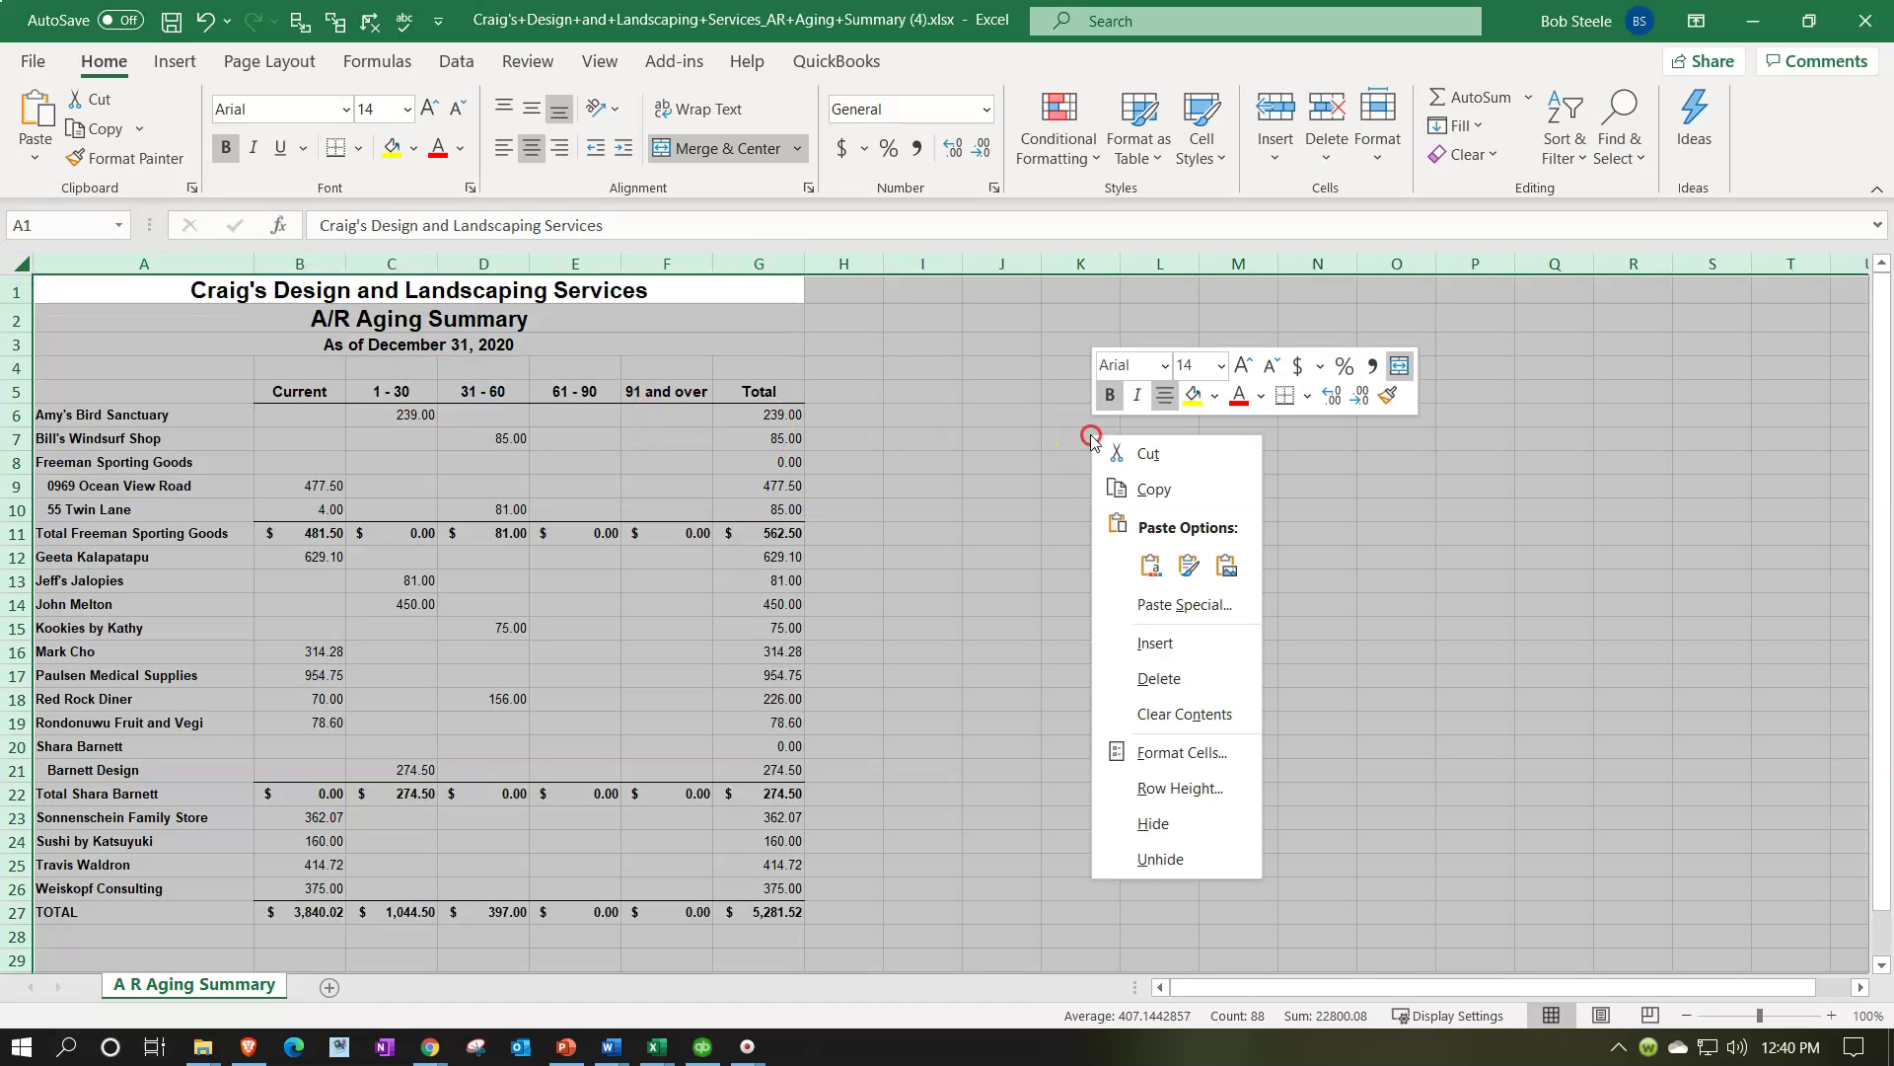
pyautogui.click(1144, 488)
pyautogui.click(668, 1054)
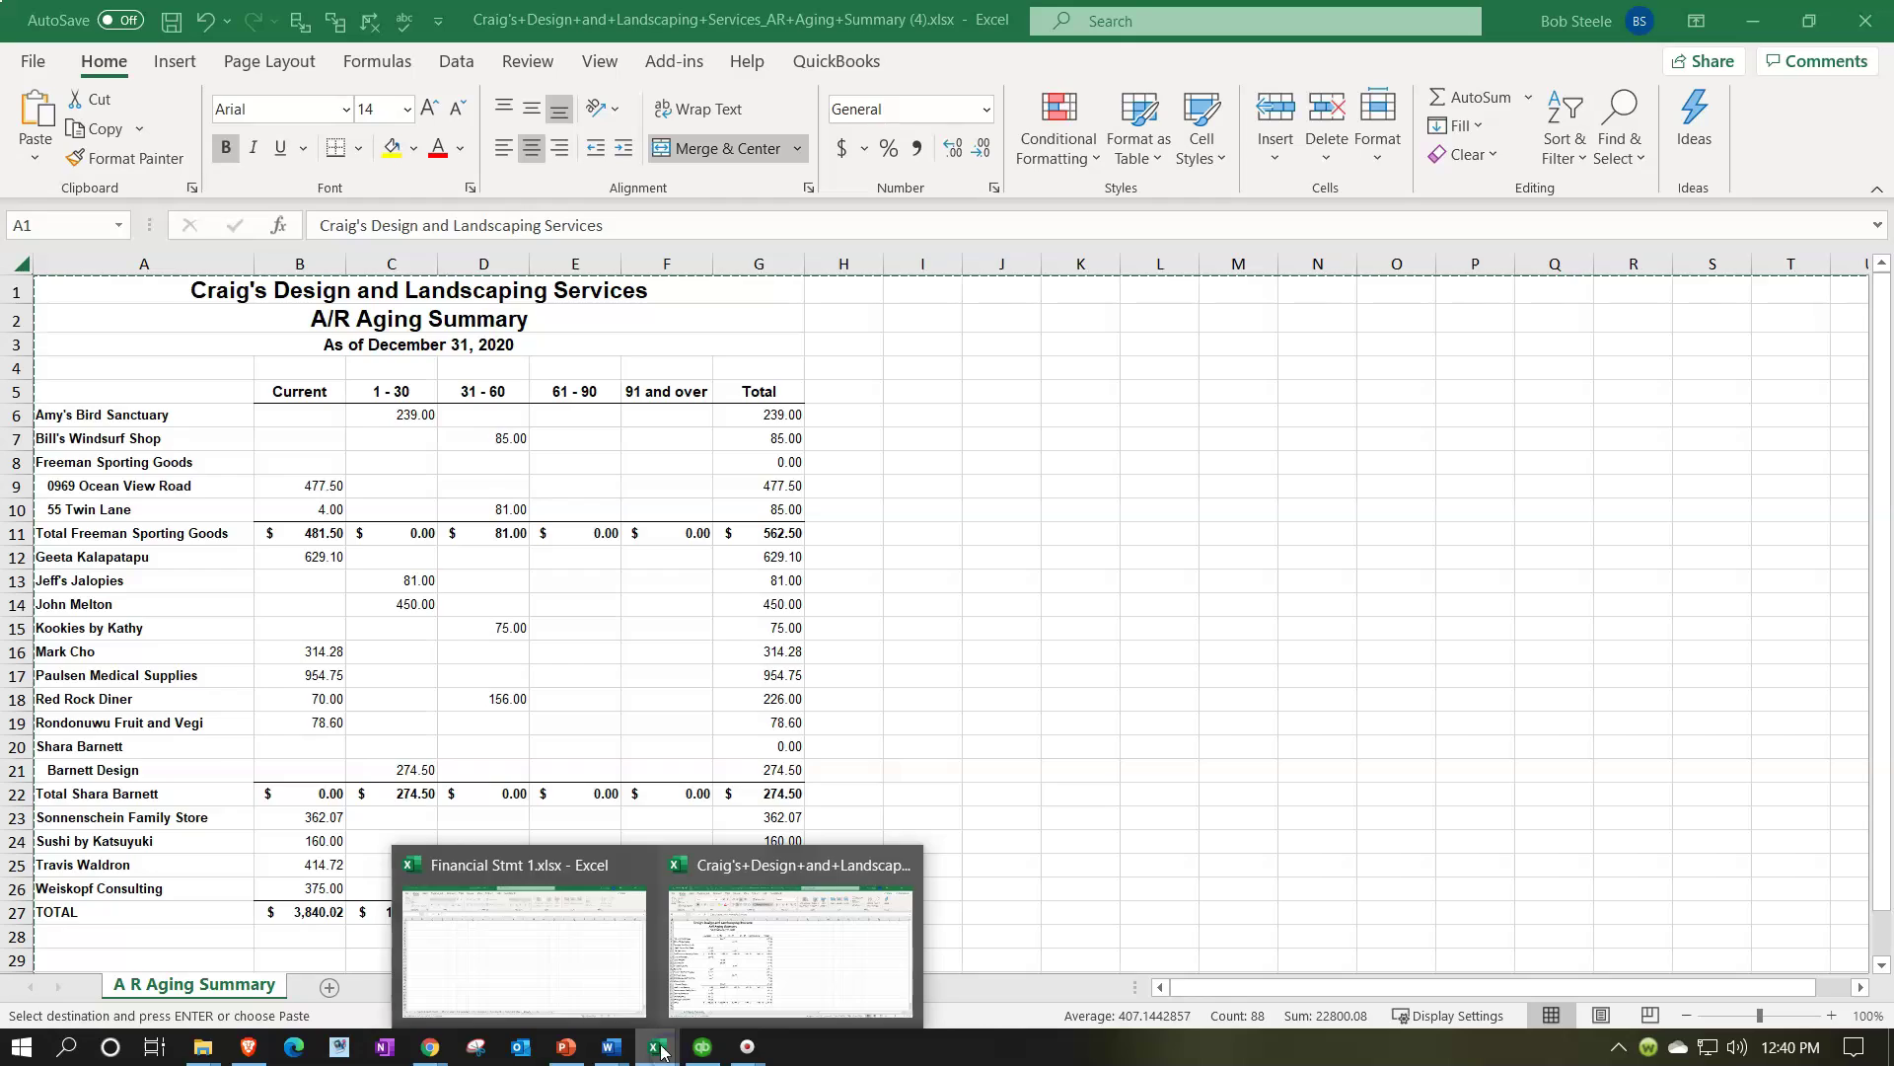
pyautogui.click(612, 977)
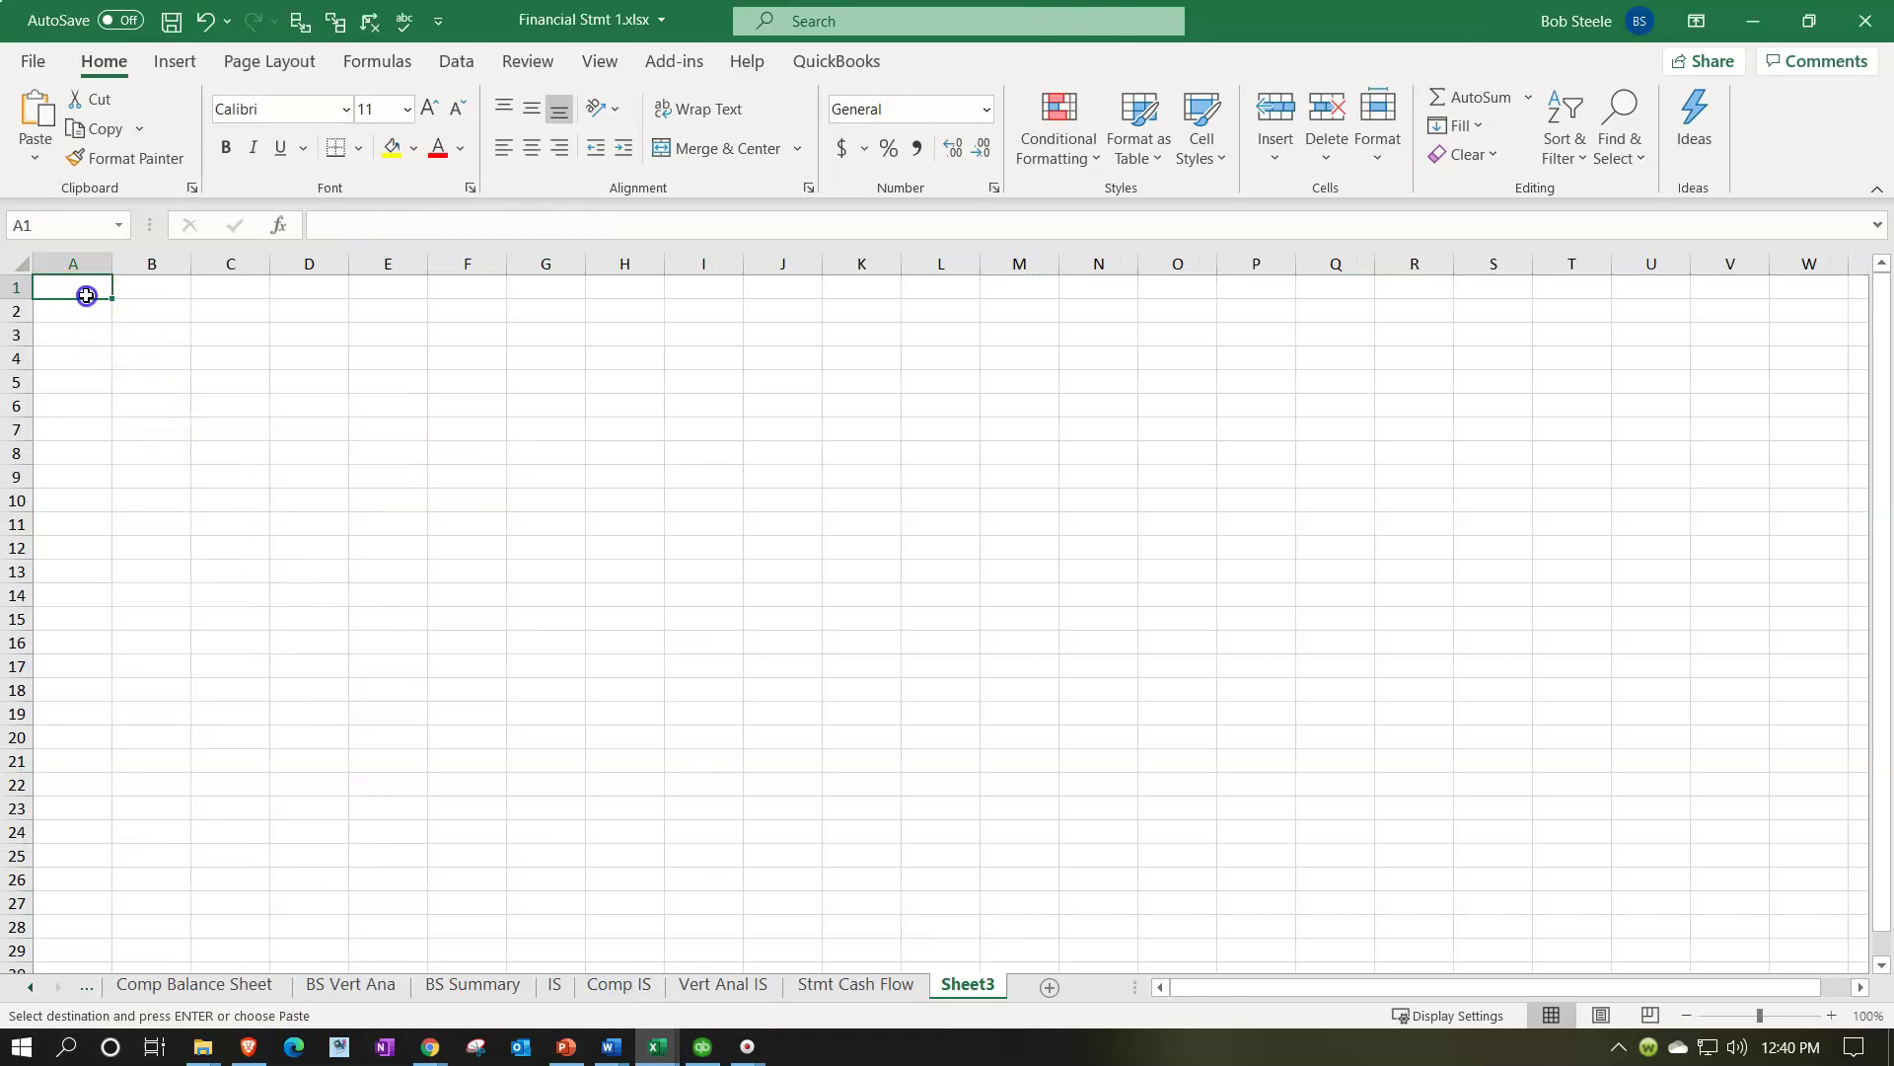
pyautogui.hotkey('ctrl', 'v')
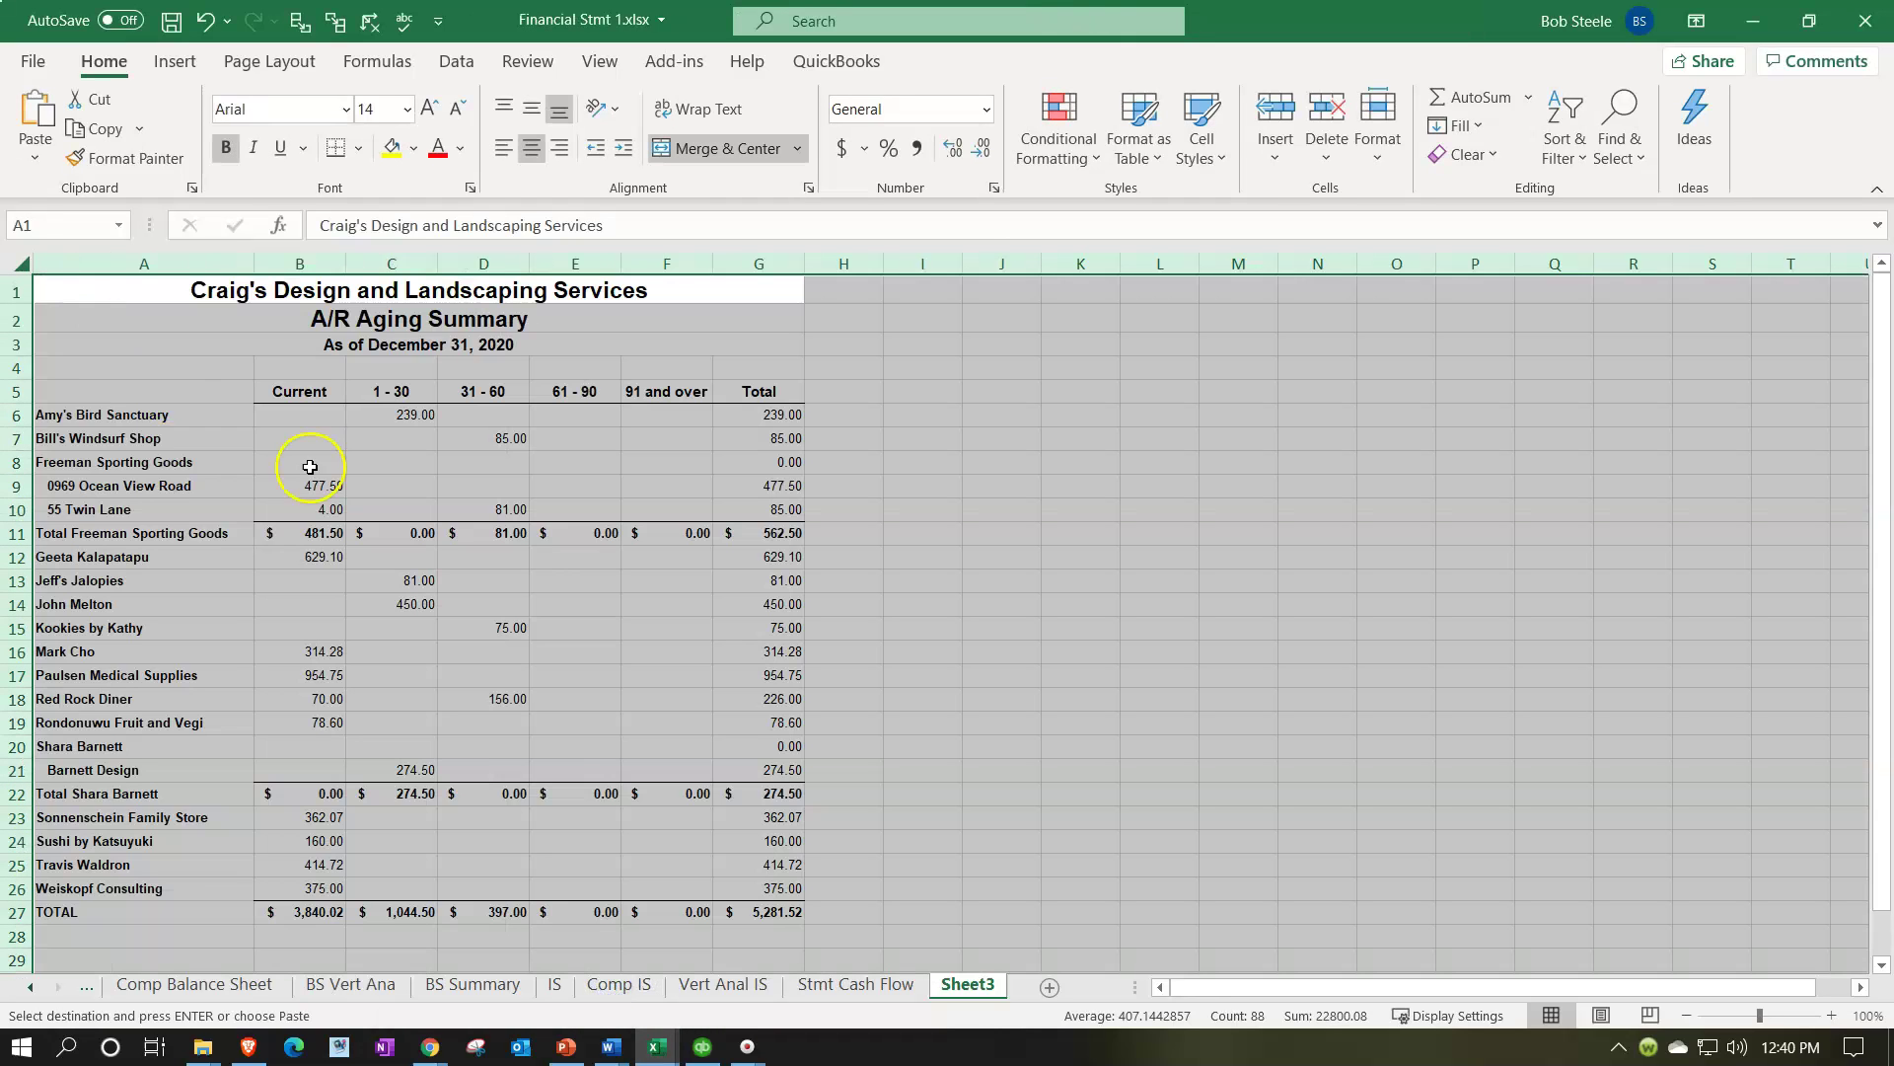
# - Check how the pasted A/R Aging Summary fits the page in Page Layout view, and return to Normal view
pyautogui.click(387, 485)
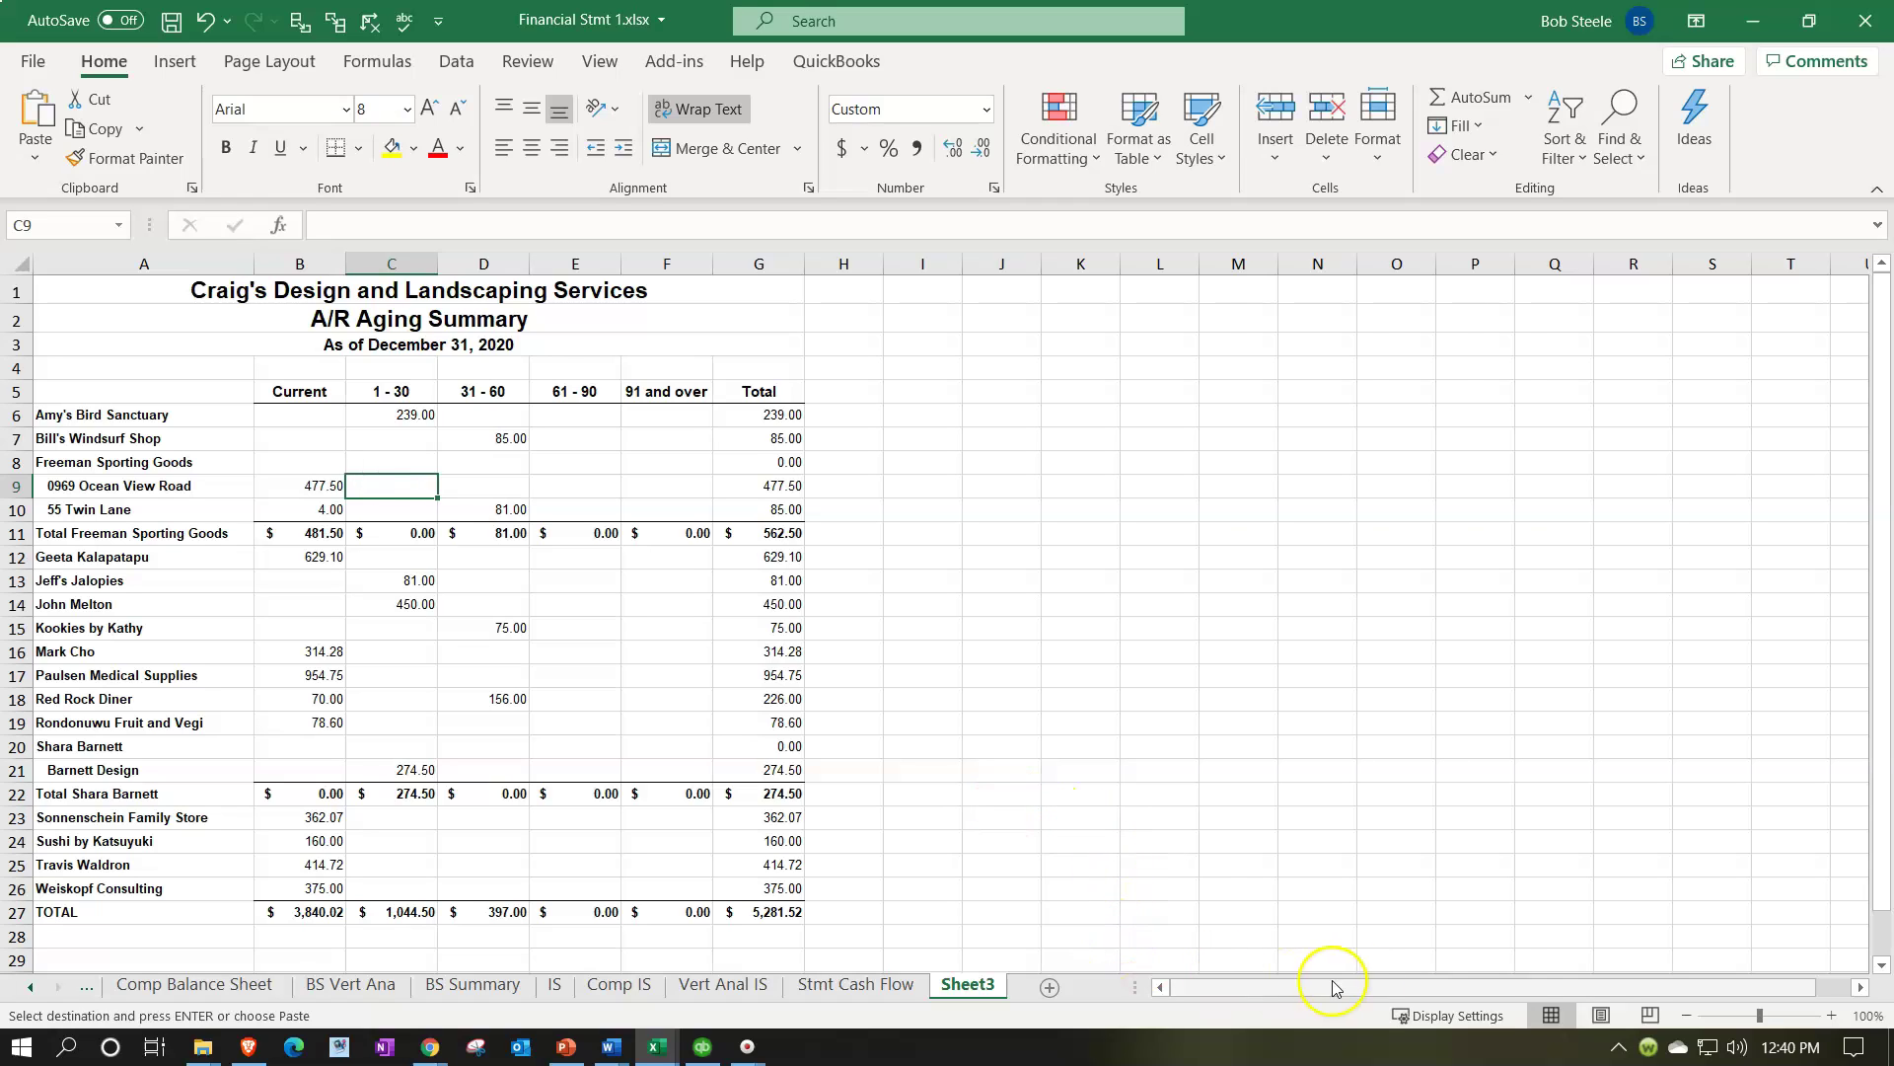
pyautogui.click(1603, 1015)
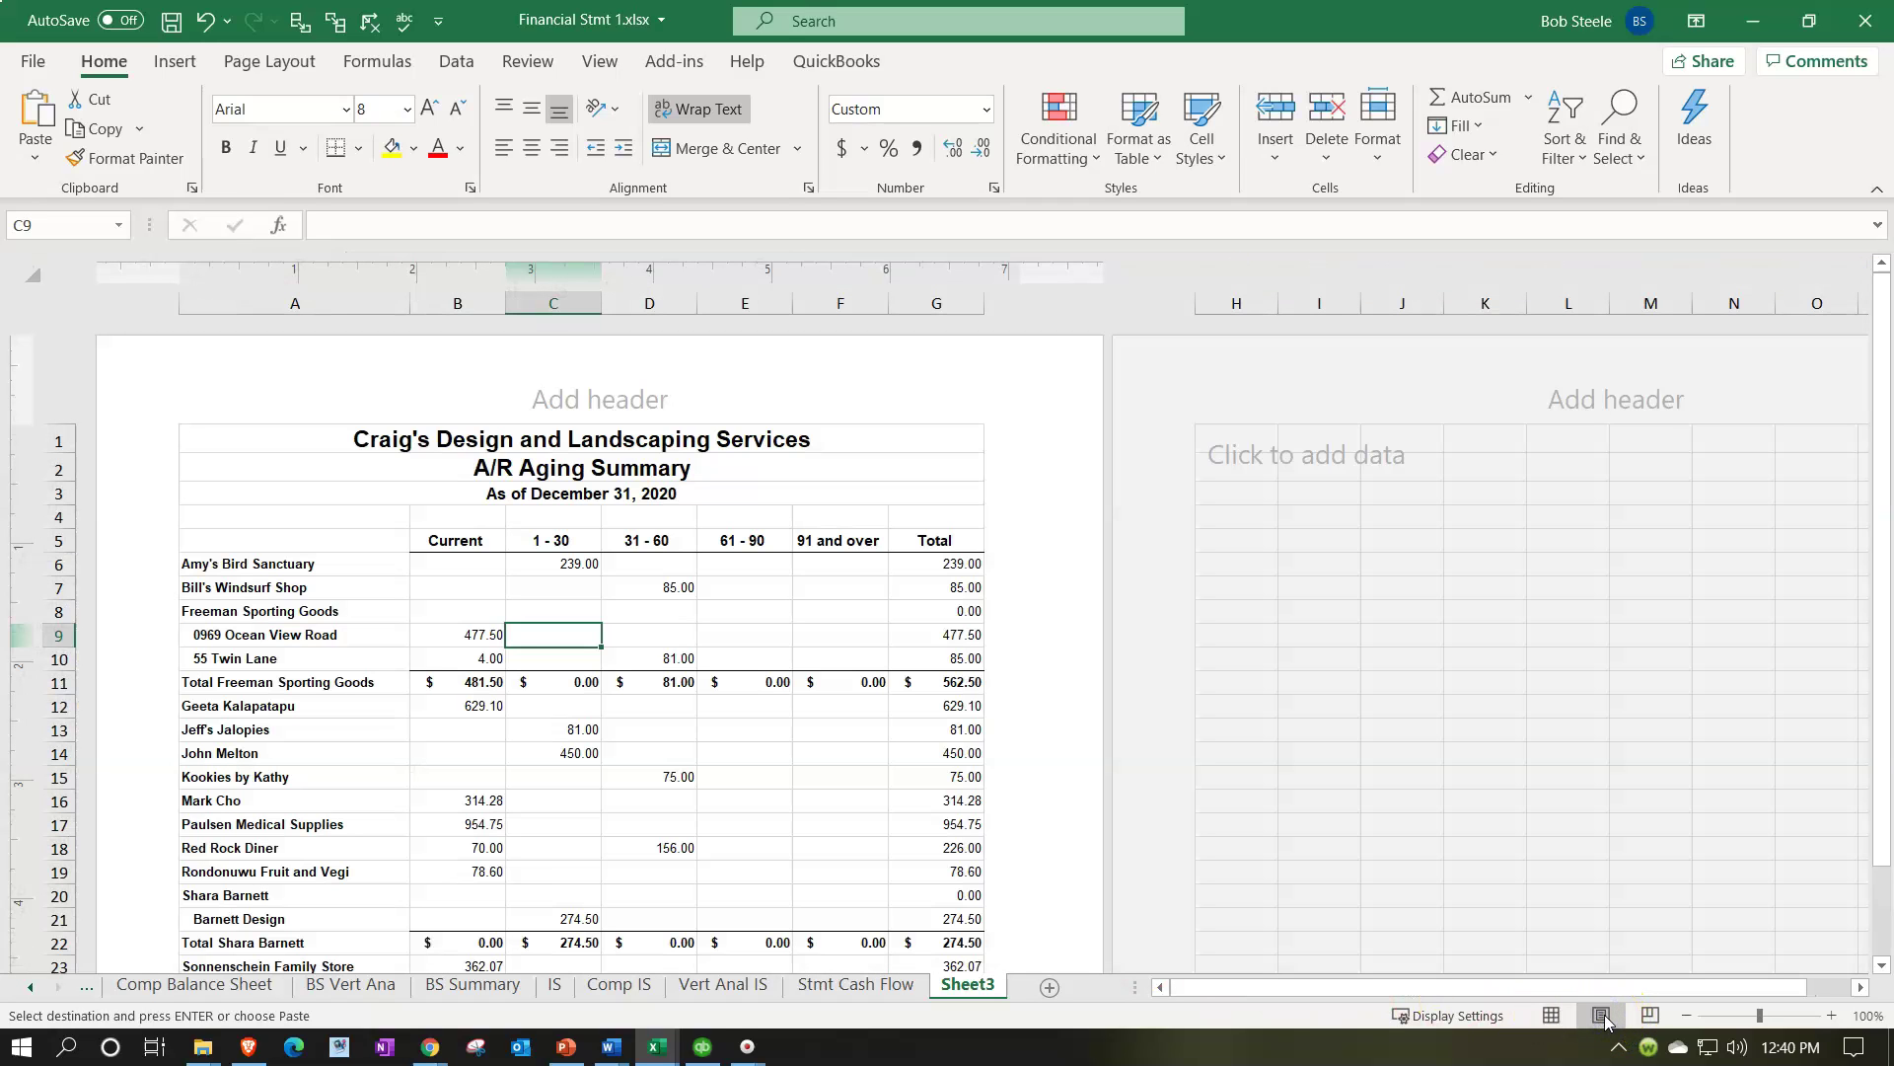
pyautogui.click(1550, 1015)
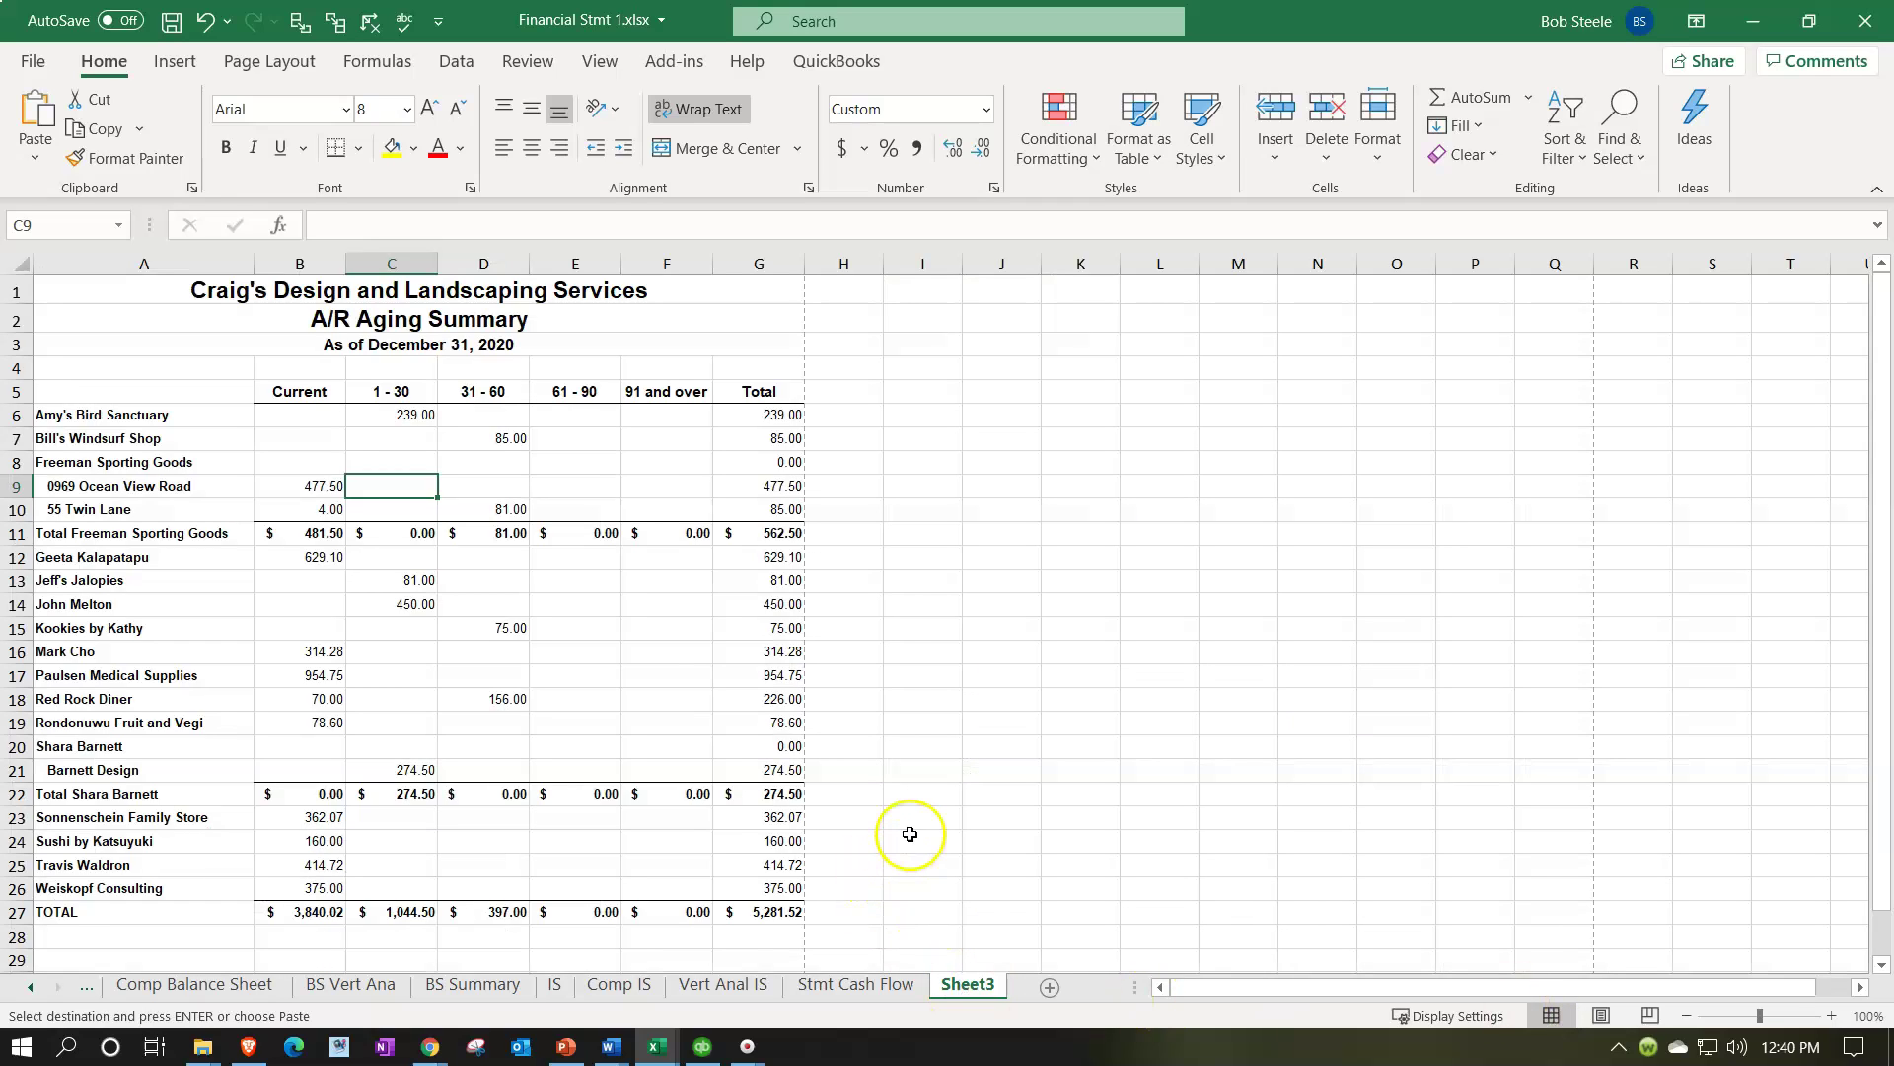
# - Rename Sheet3 in Financial Stmt 1.xlsx as AR Aging Sum
pyautogui.doubleClick(987, 986)
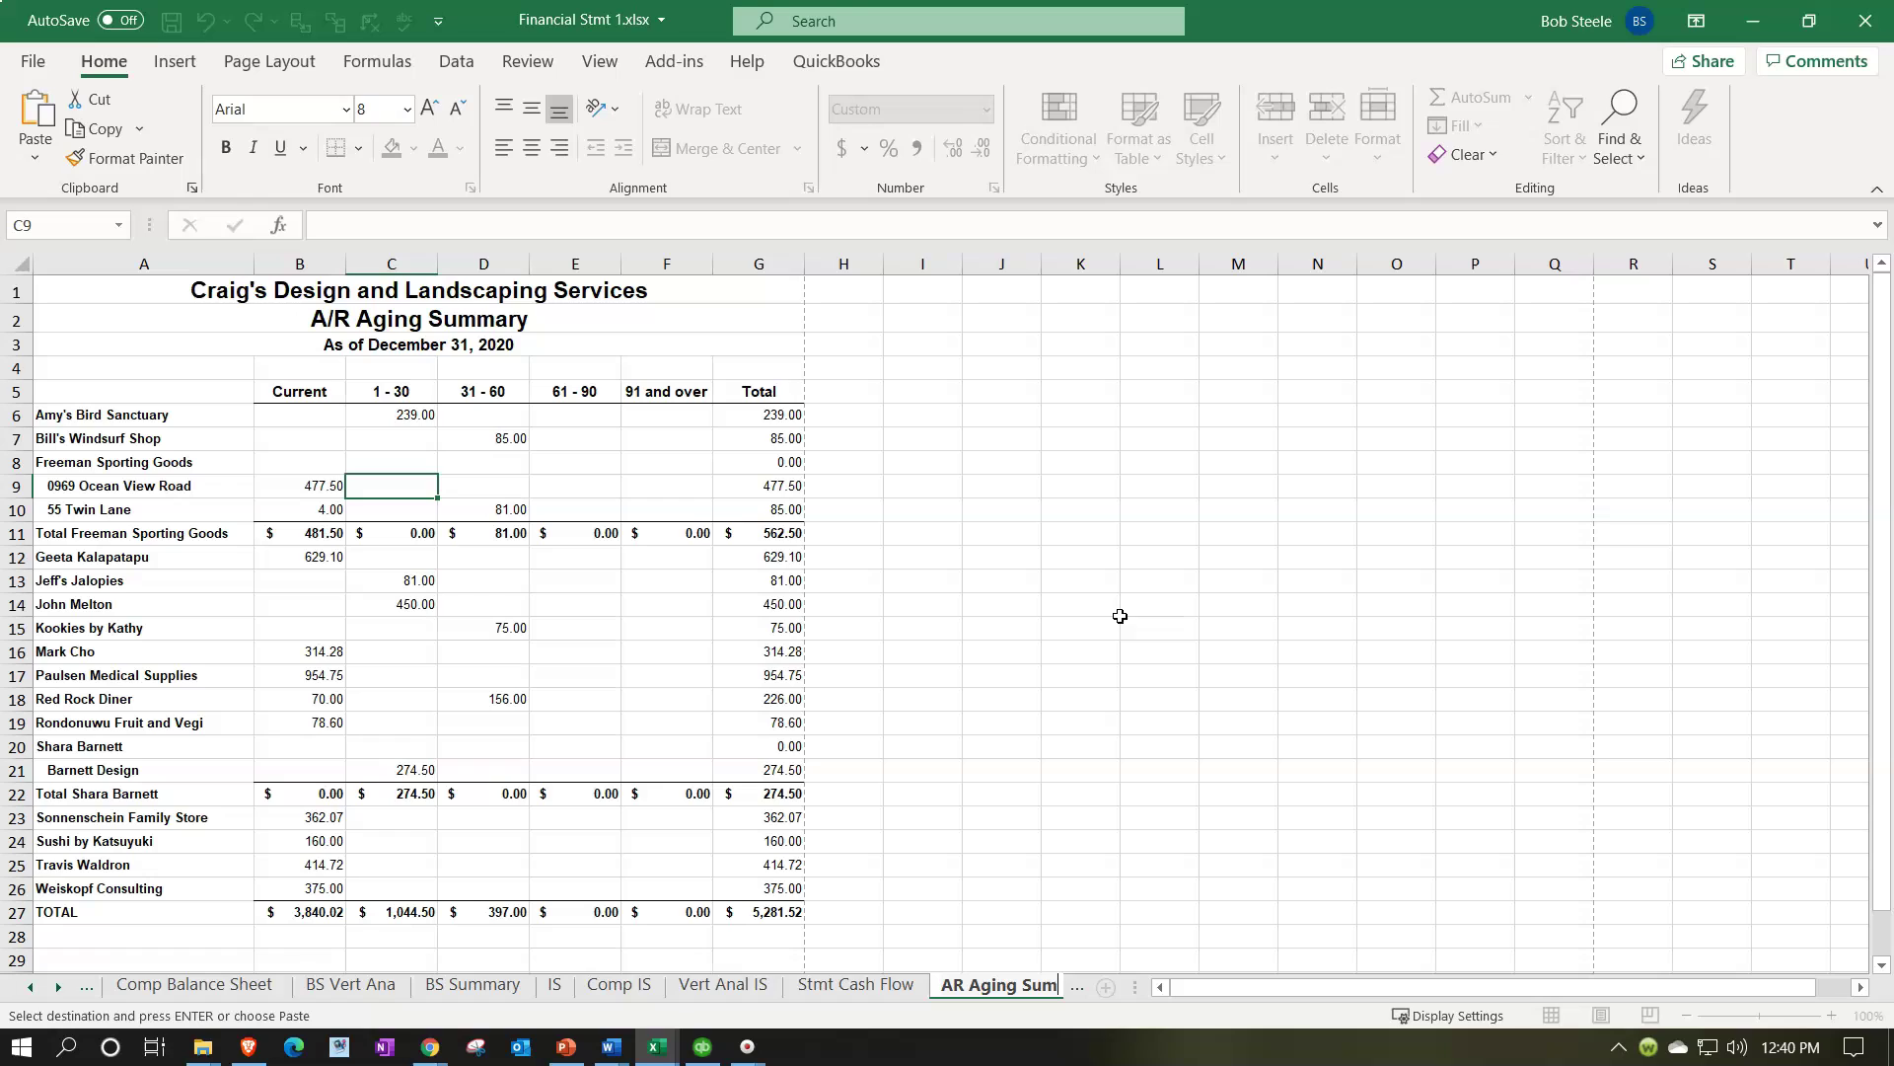
pyautogui.click(1119, 615)
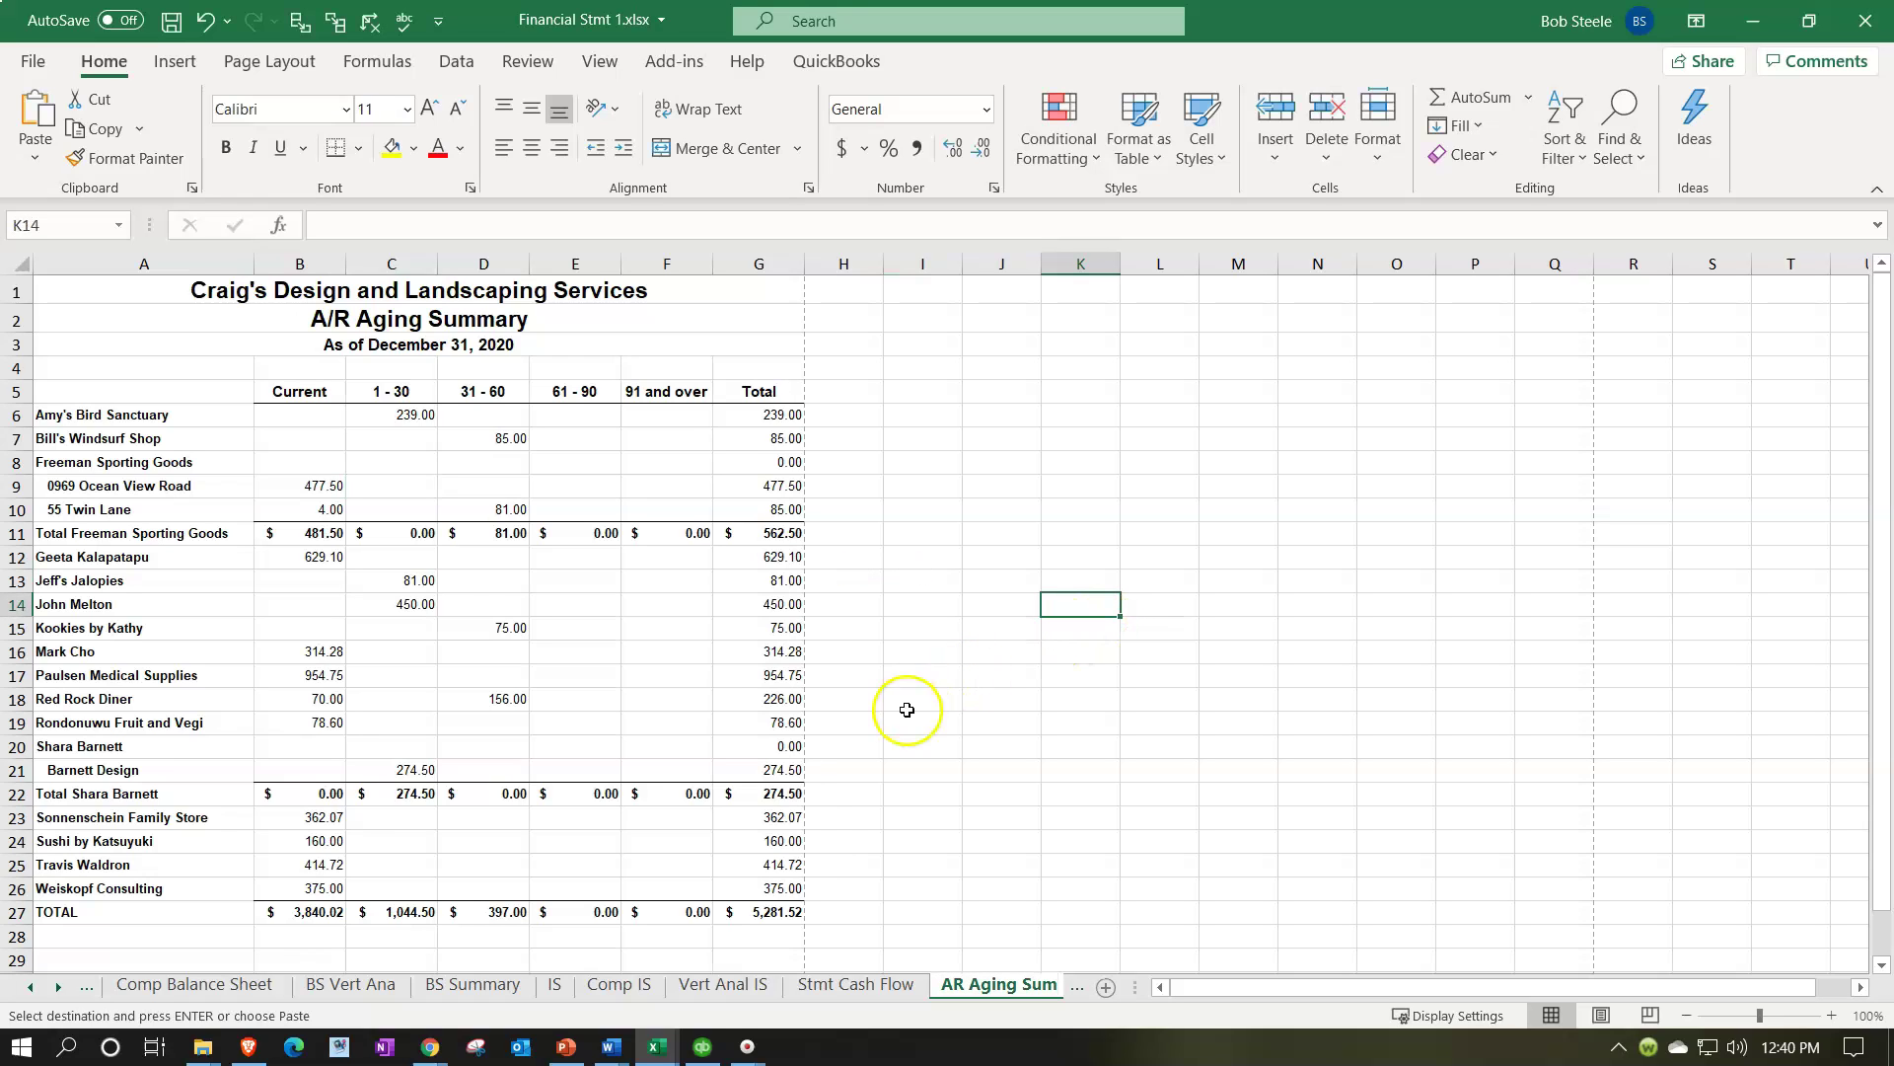
# - Close the Financial Stmt 1.xlsx workbook without saving its changes
pyautogui.moveTo(659, 1053)
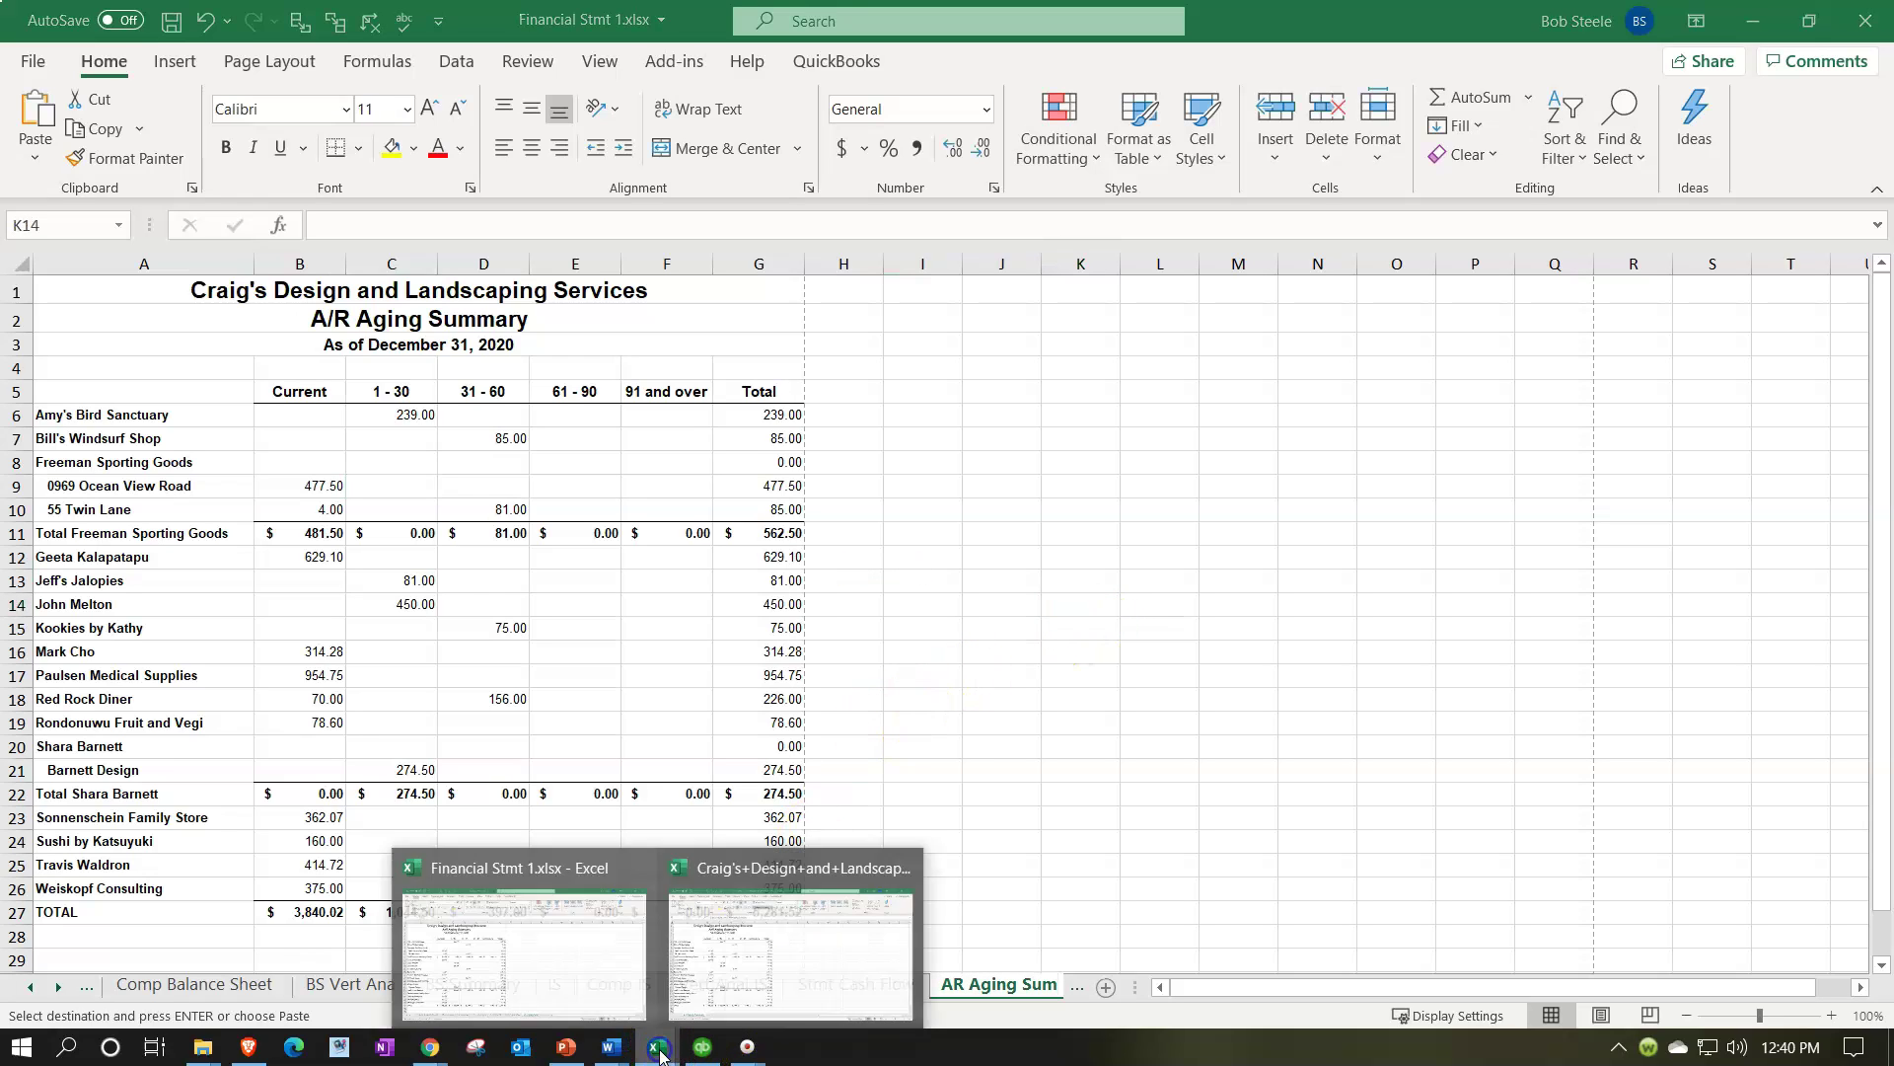
pyautogui.click(605, 977)
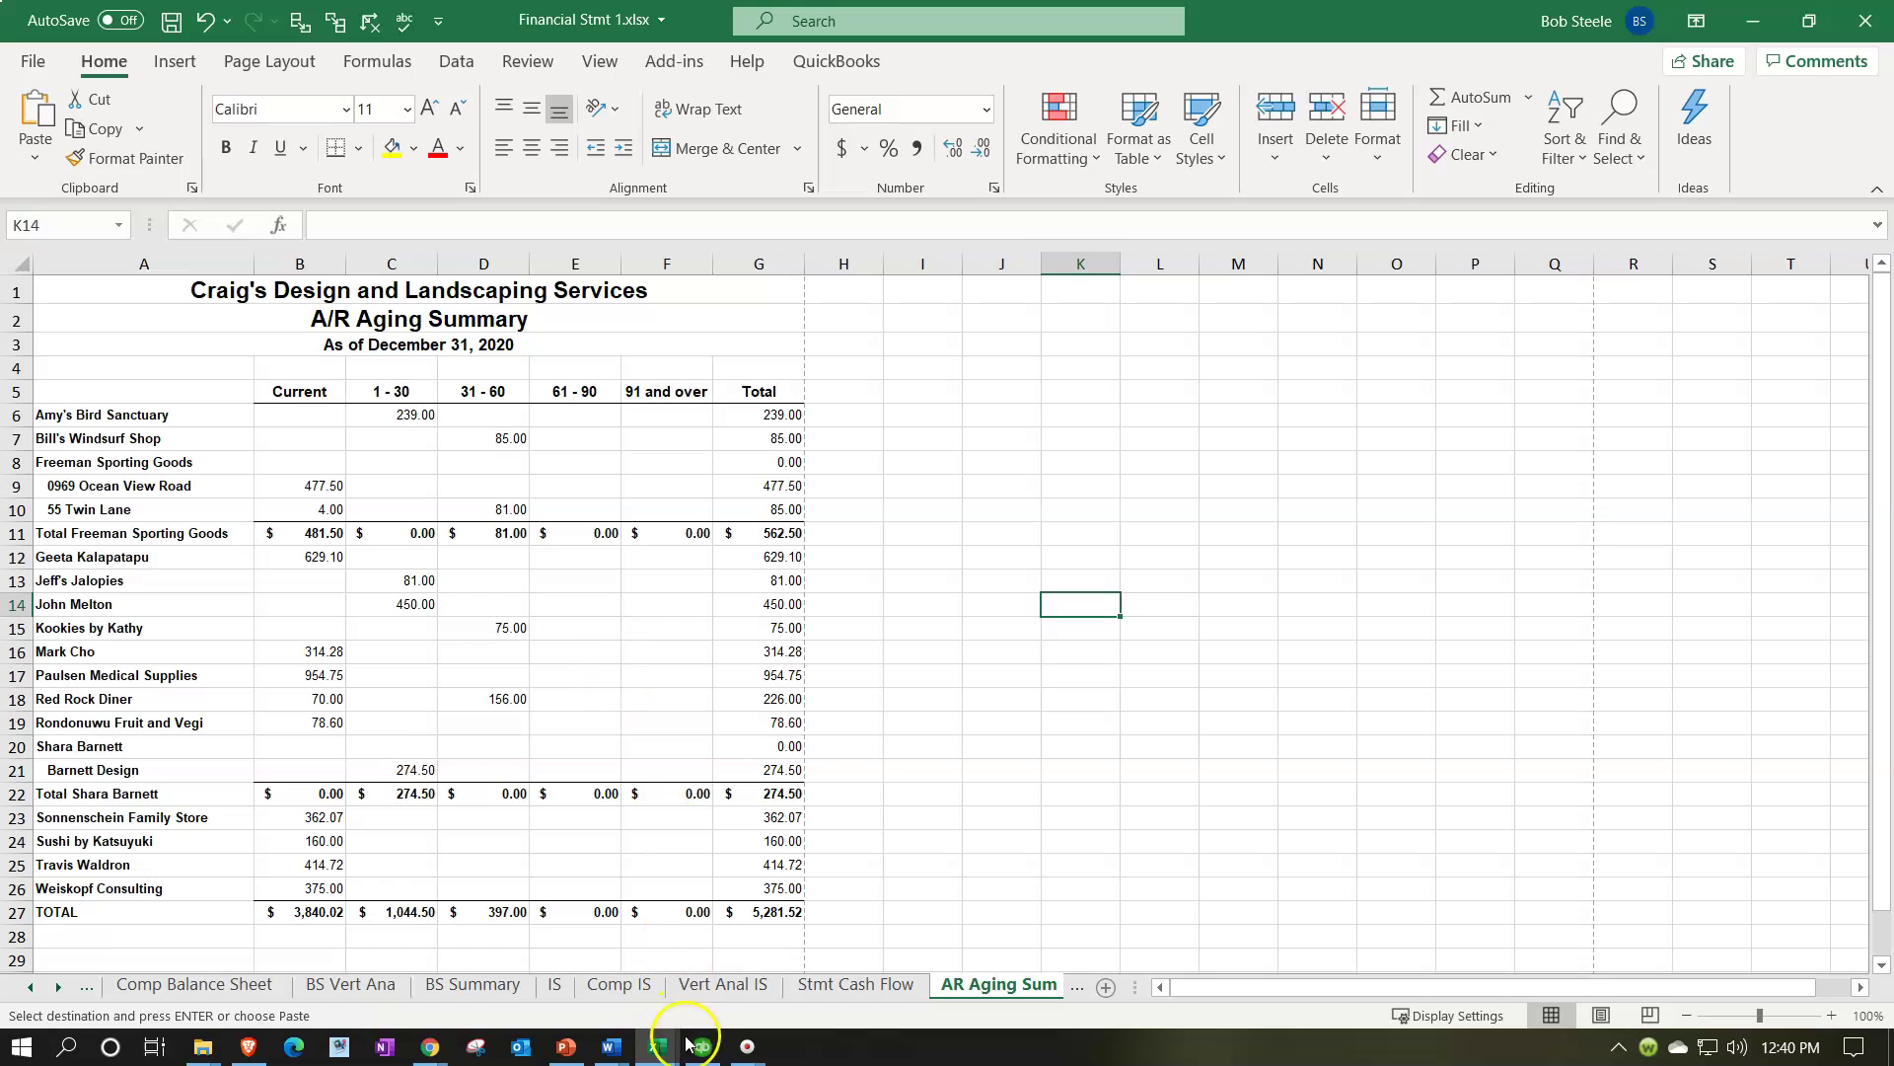
pyautogui.click(598, 722)
pyautogui.click(1849, 24)
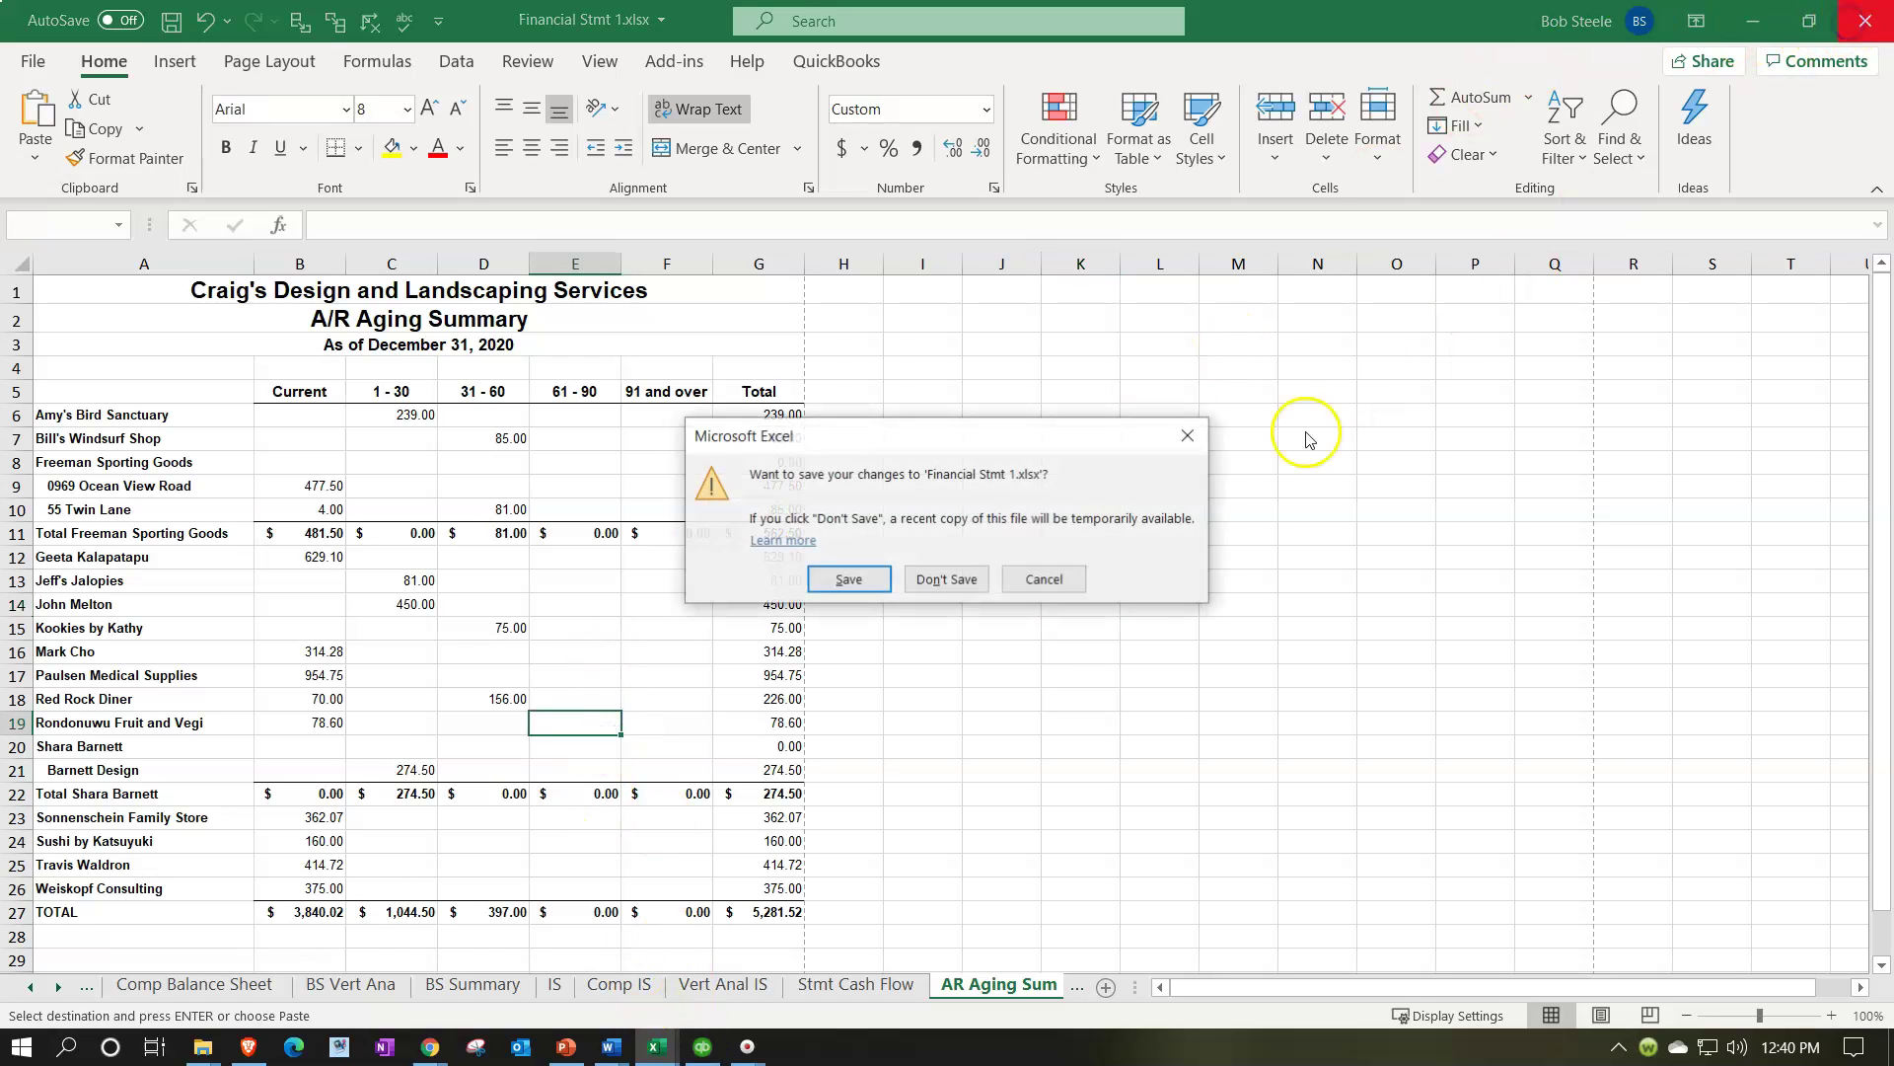
pyautogui.click(962, 586)
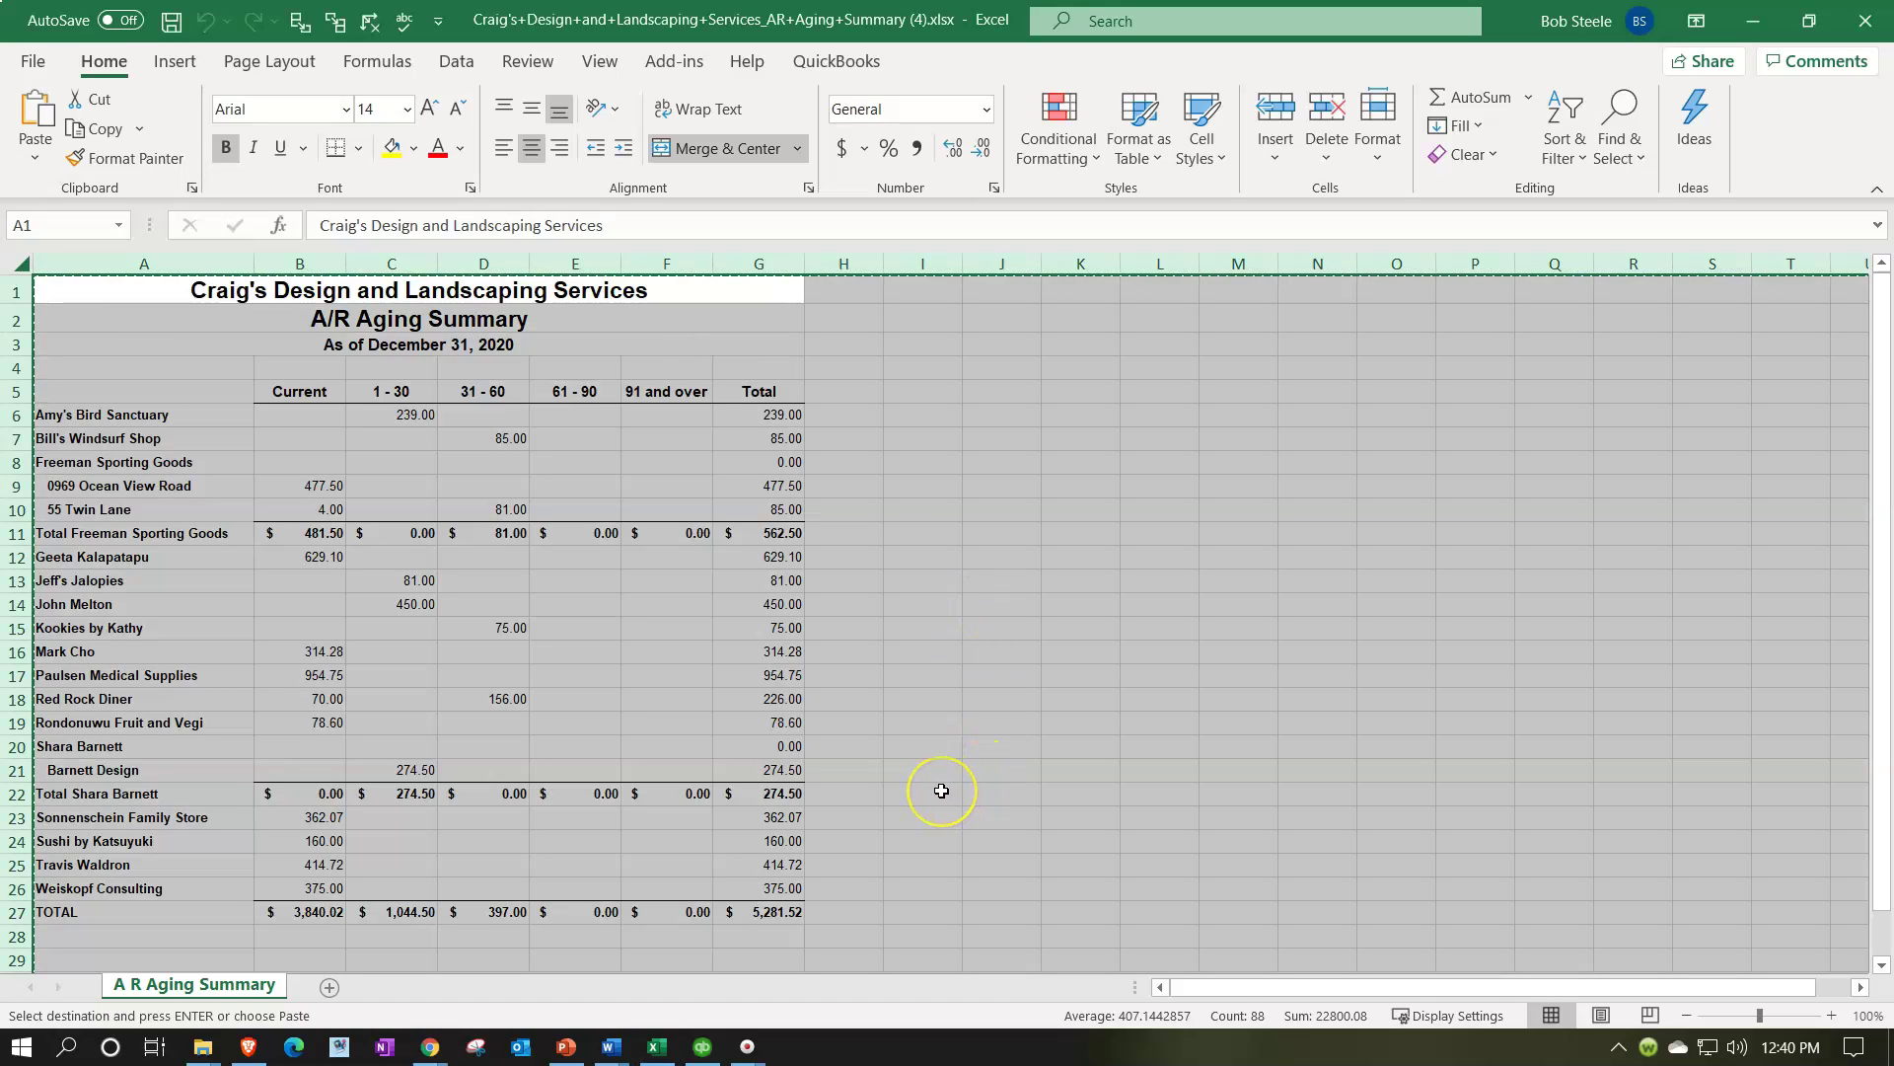
# - Close the exported A/R Aging Summary workbook without keeping the copied data on the clipboard
pyautogui.click(1239, 486)
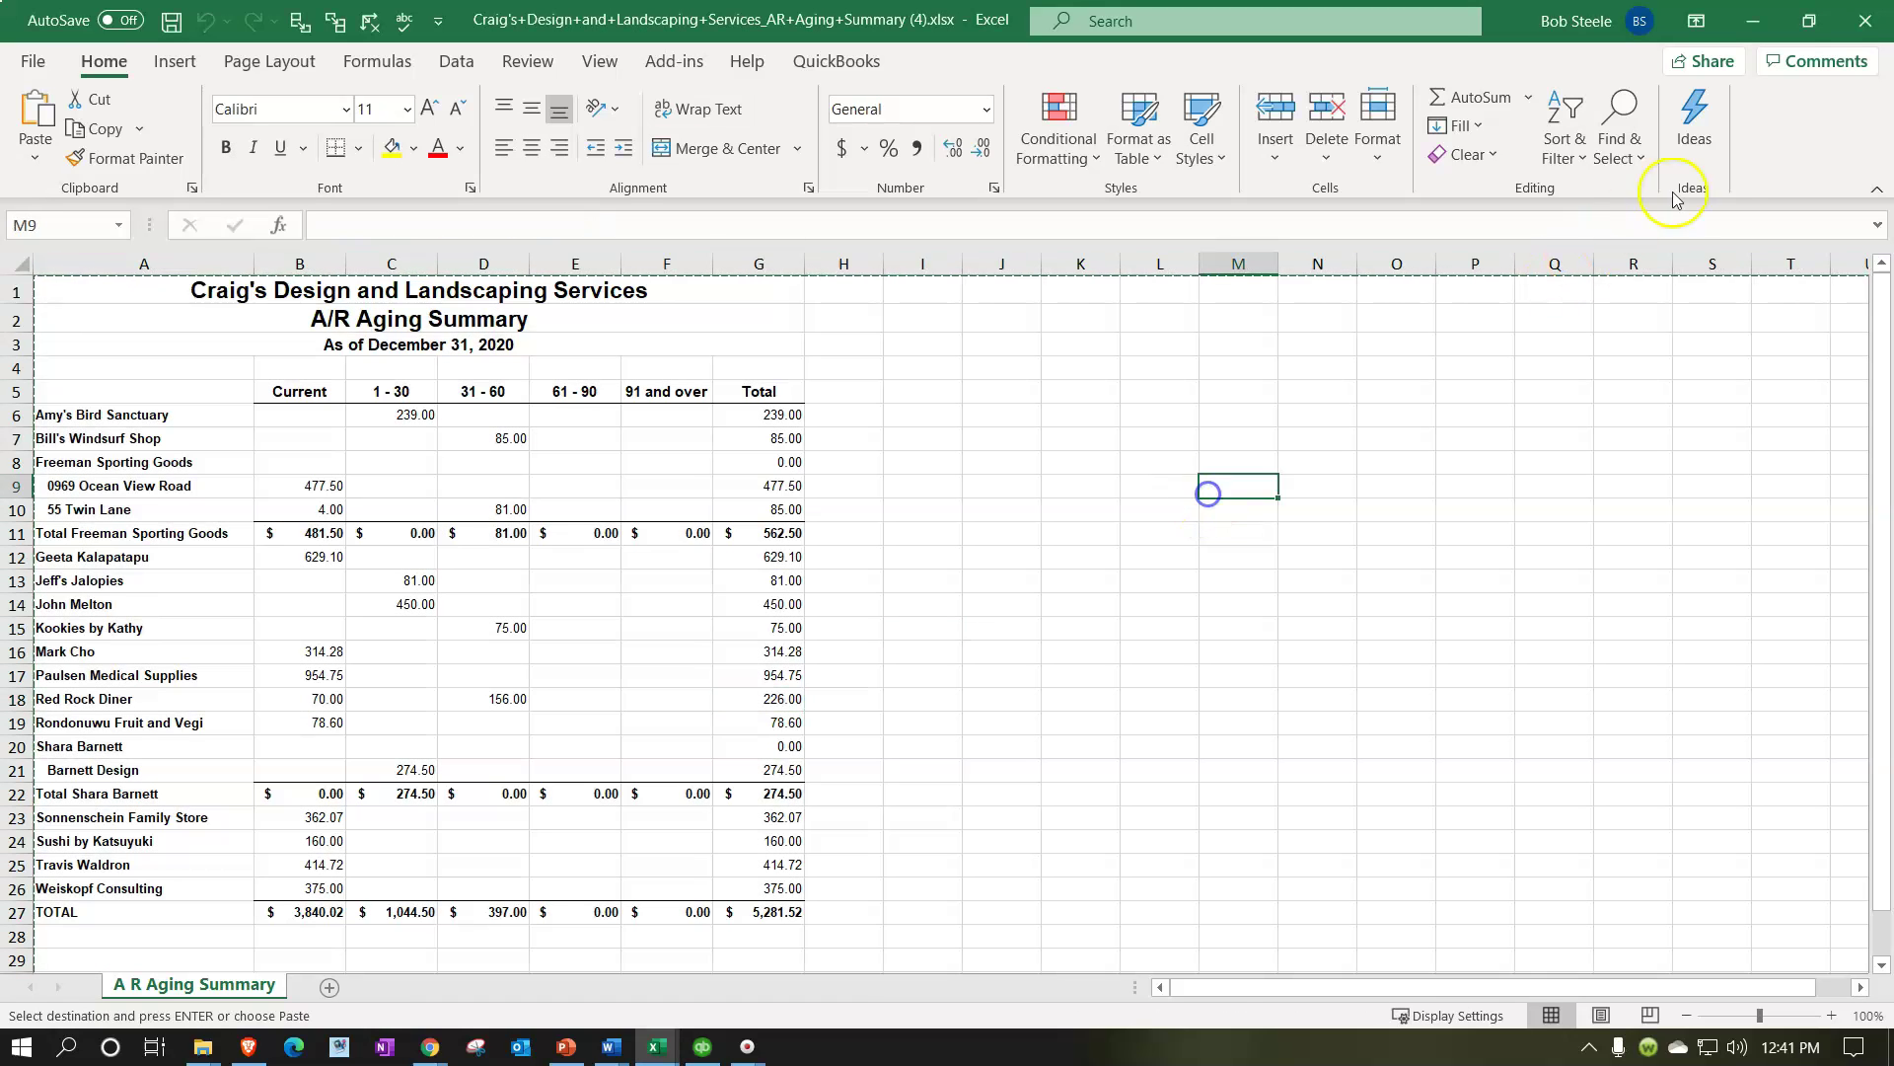
pyautogui.click(1859, 22)
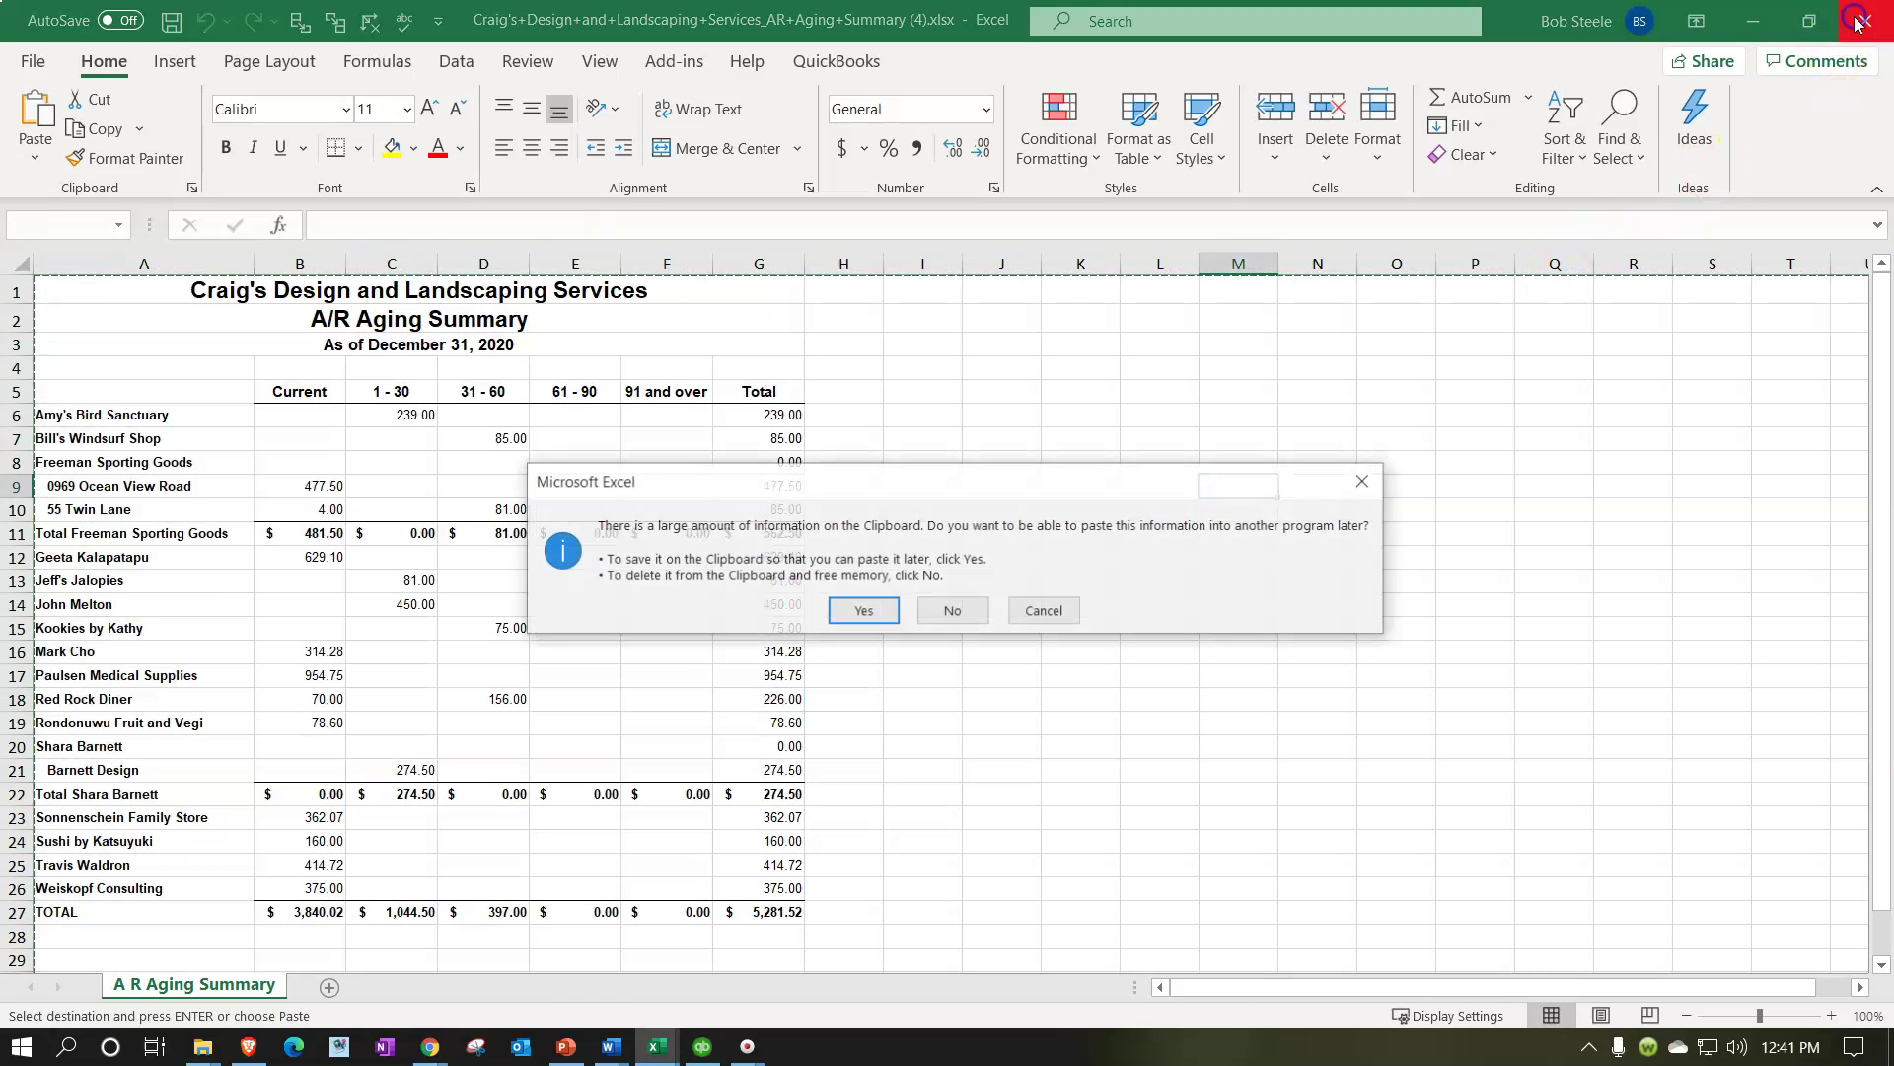
pyautogui.click(953, 612)
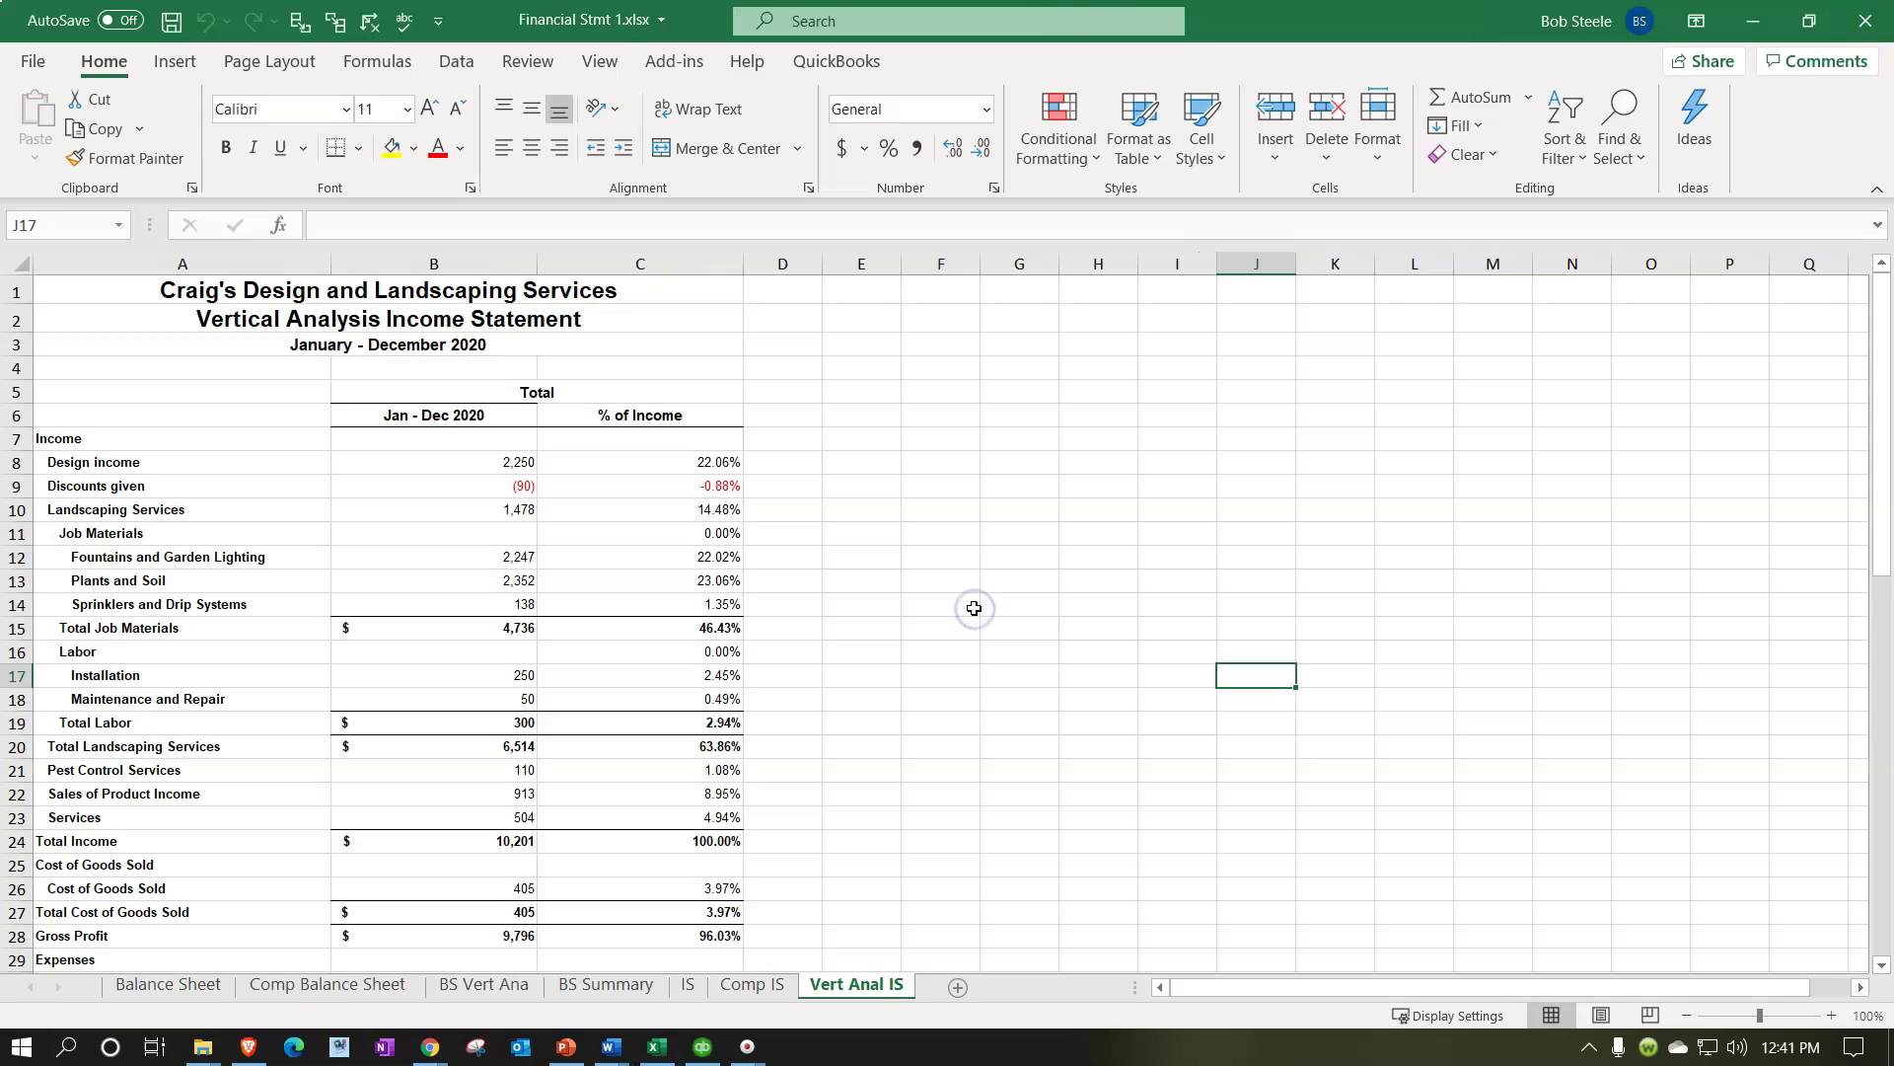
# - In the browser's Customer Balance Detail report, customize the numbers to omit cents and show negatives as (100) in red
pyautogui.click(942, 584)
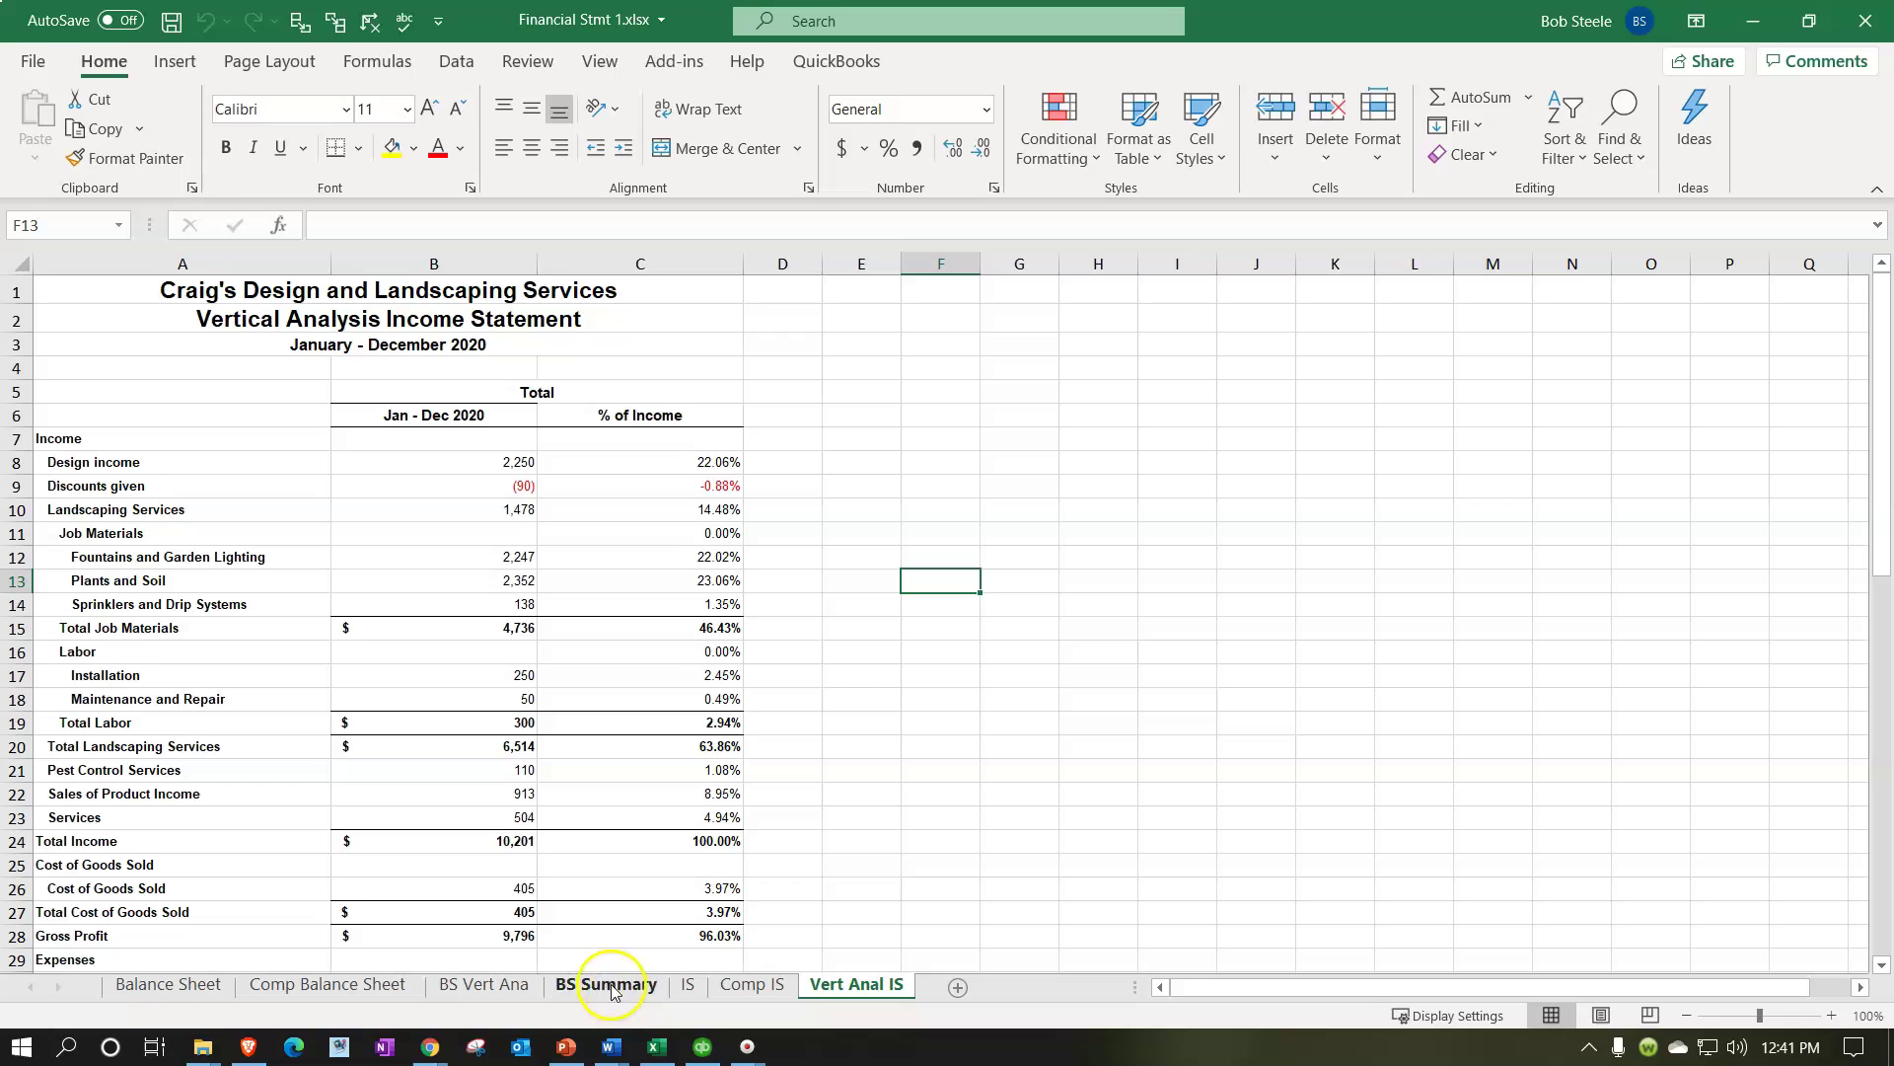
pyautogui.click(668, 1054)
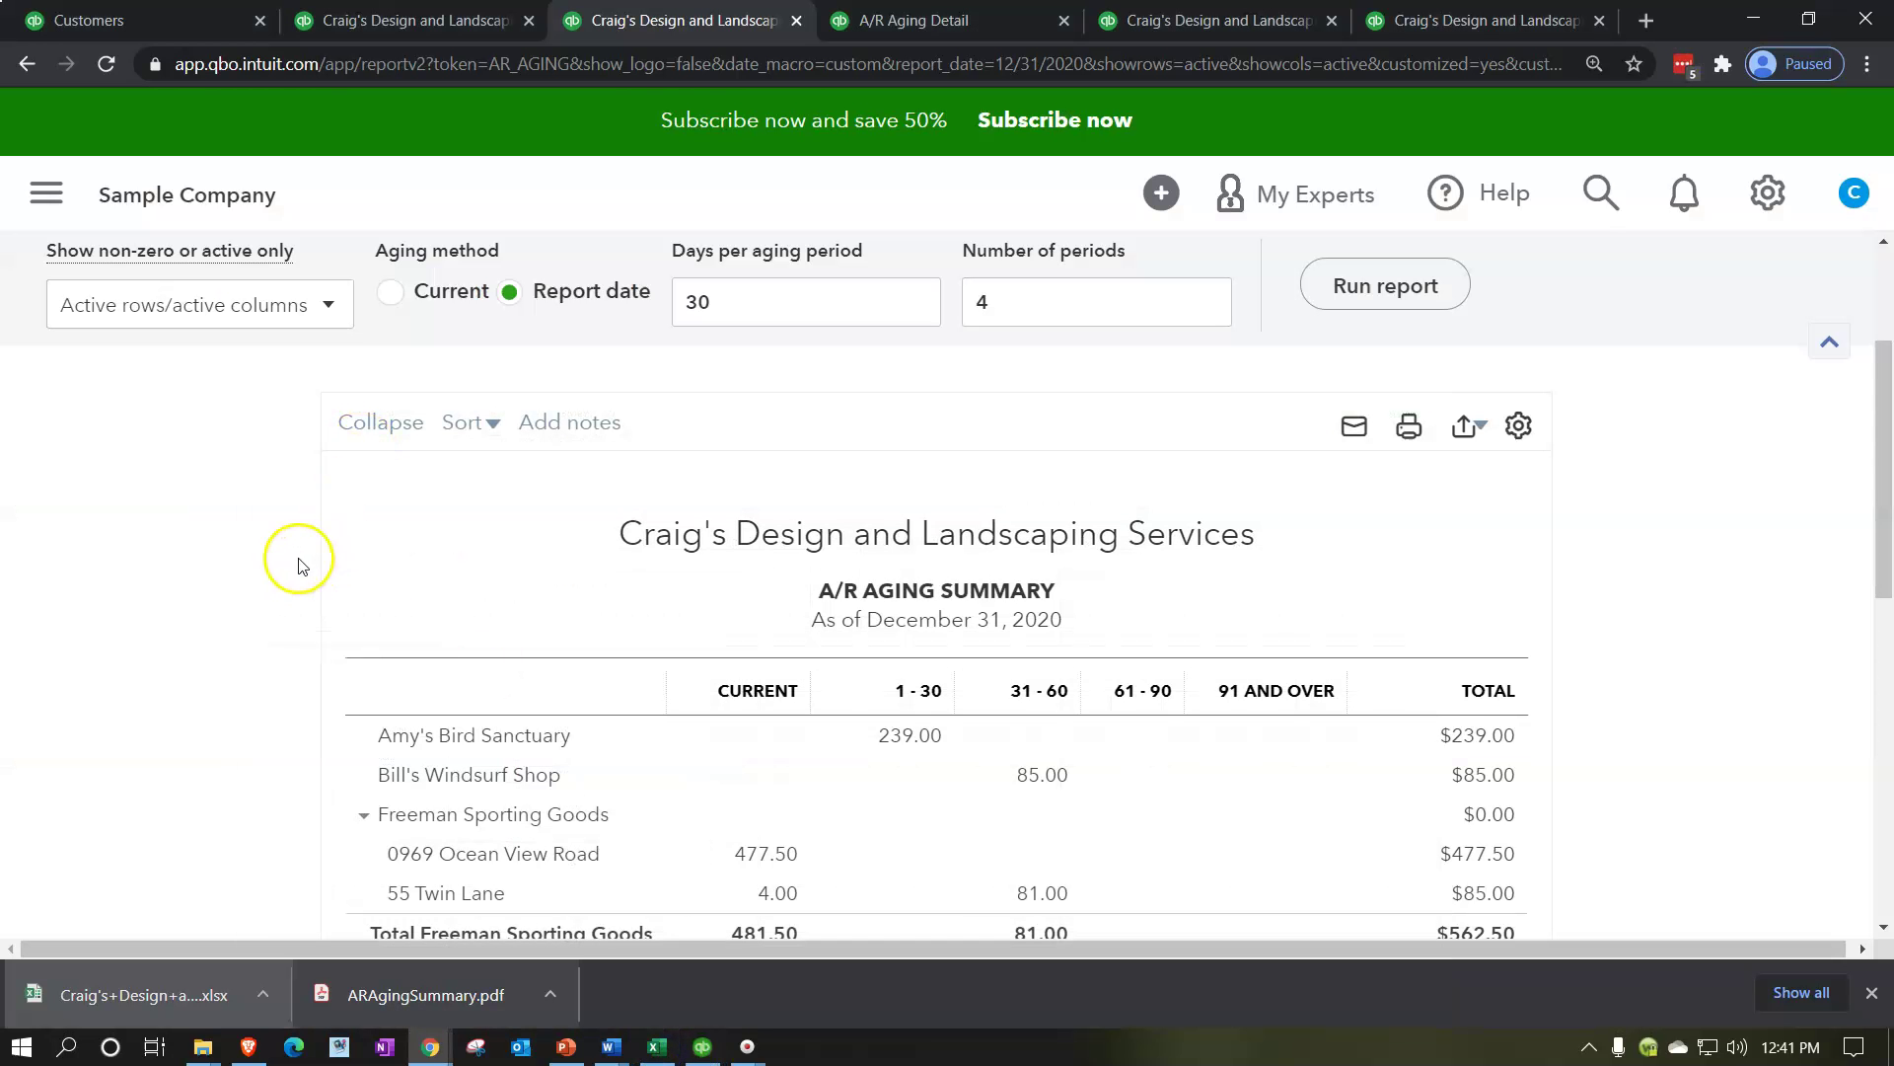
pyautogui.click(408, 23)
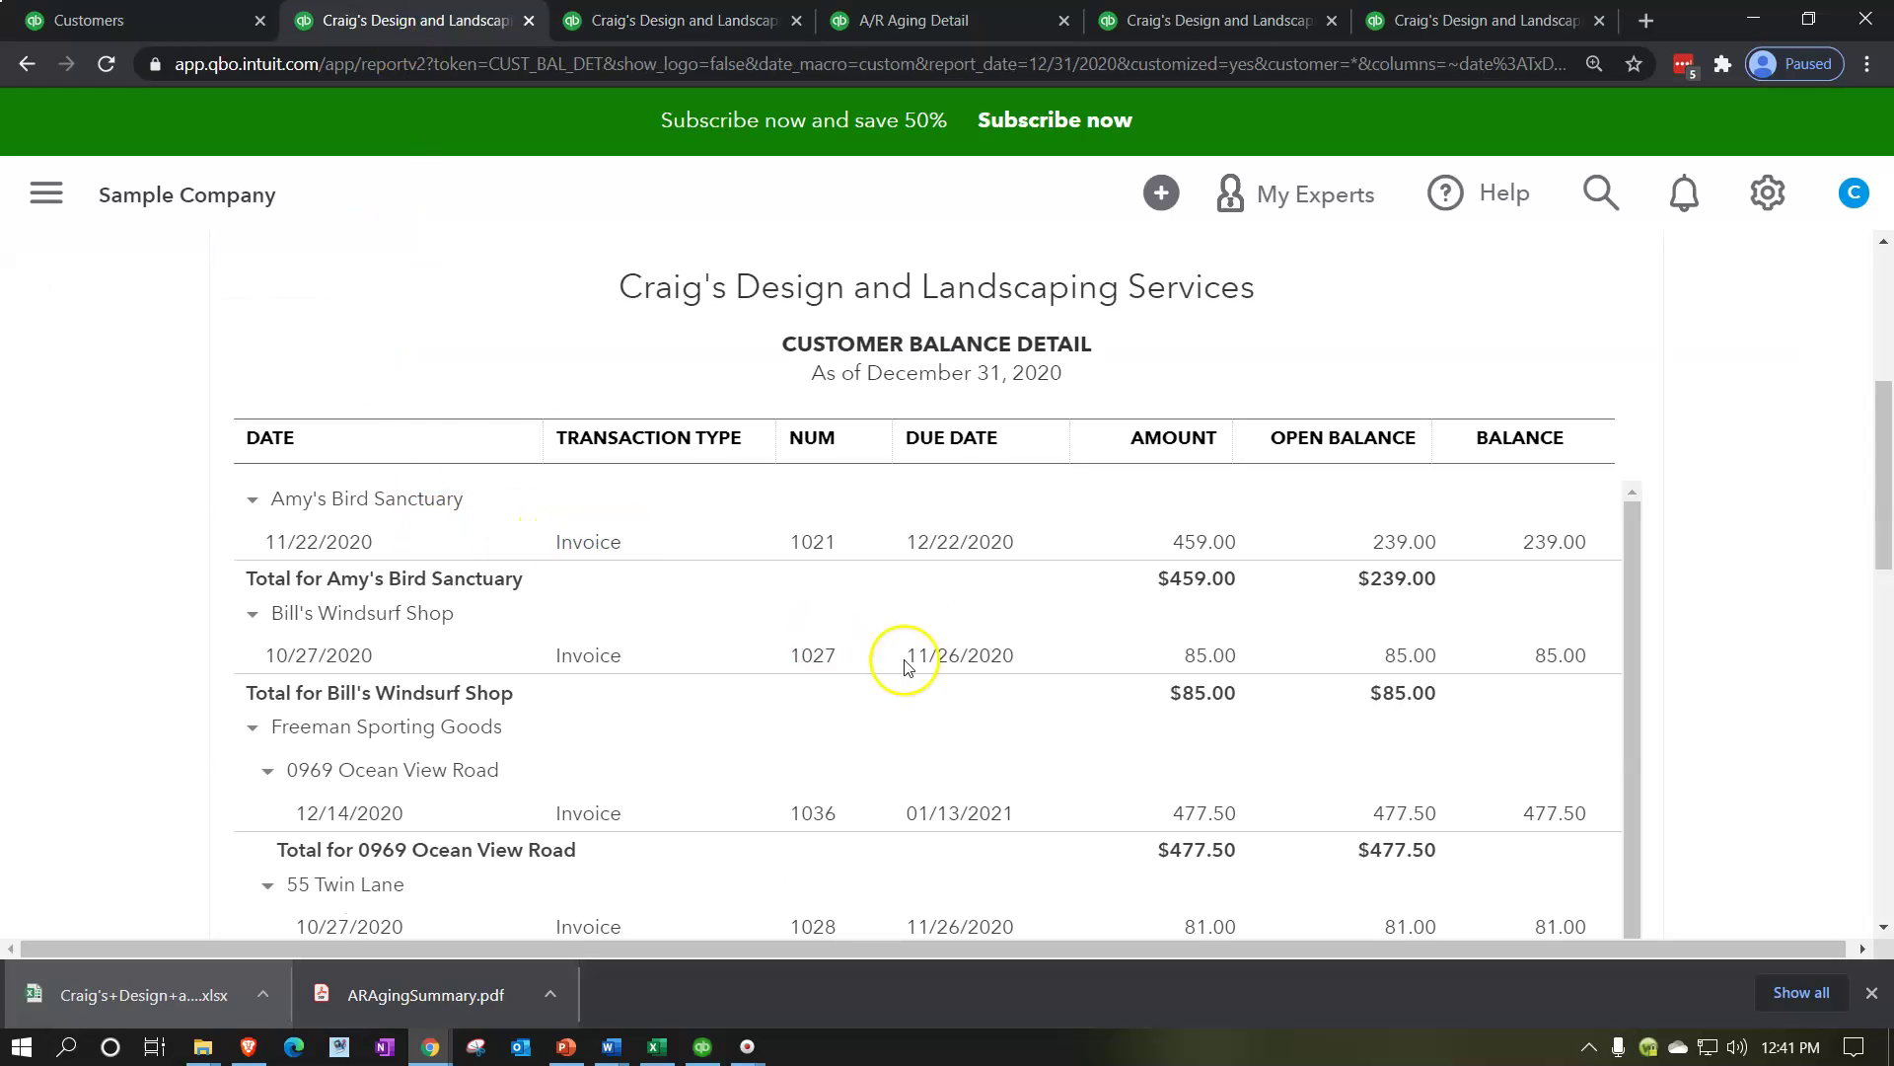
pyautogui.scroll(5, 961, 656)
pyautogui.click(1470, 399)
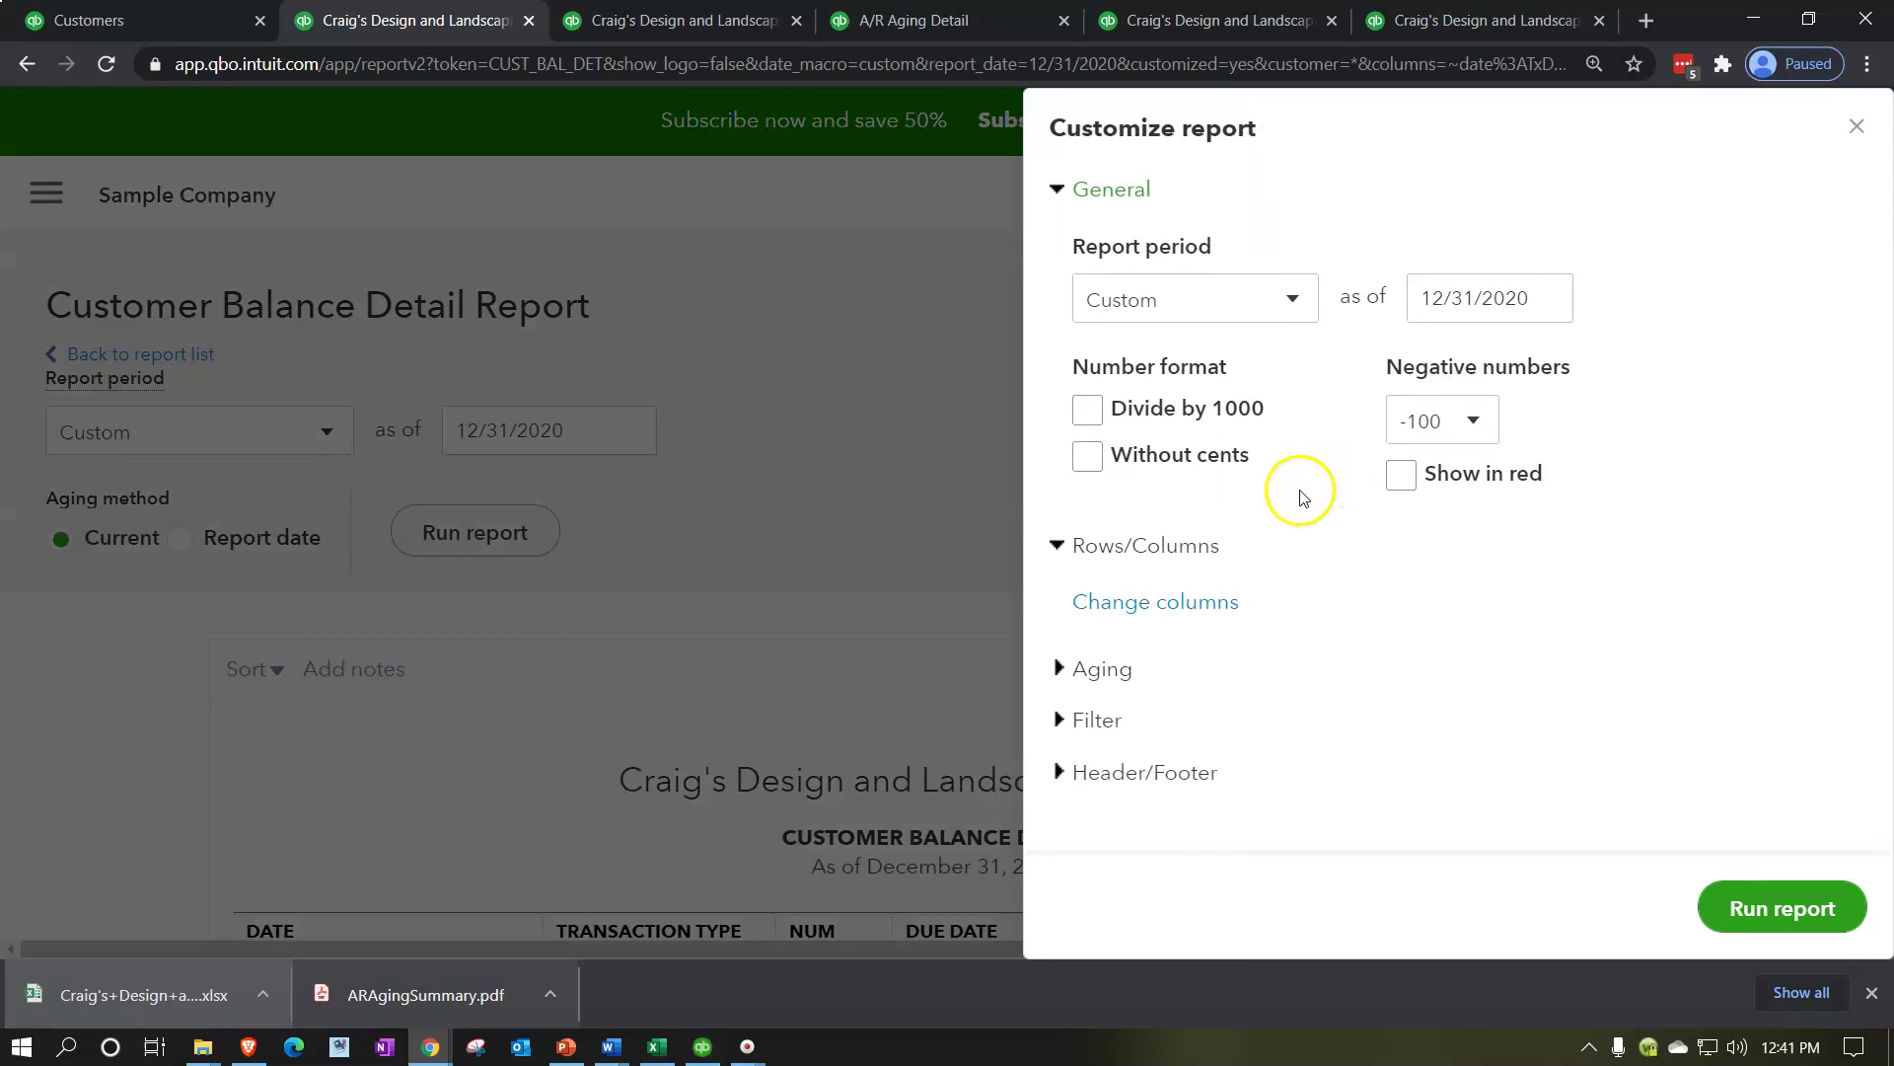
pyautogui.click(1428, 427)
pyautogui.click(1425, 519)
pyautogui.click(1088, 457)
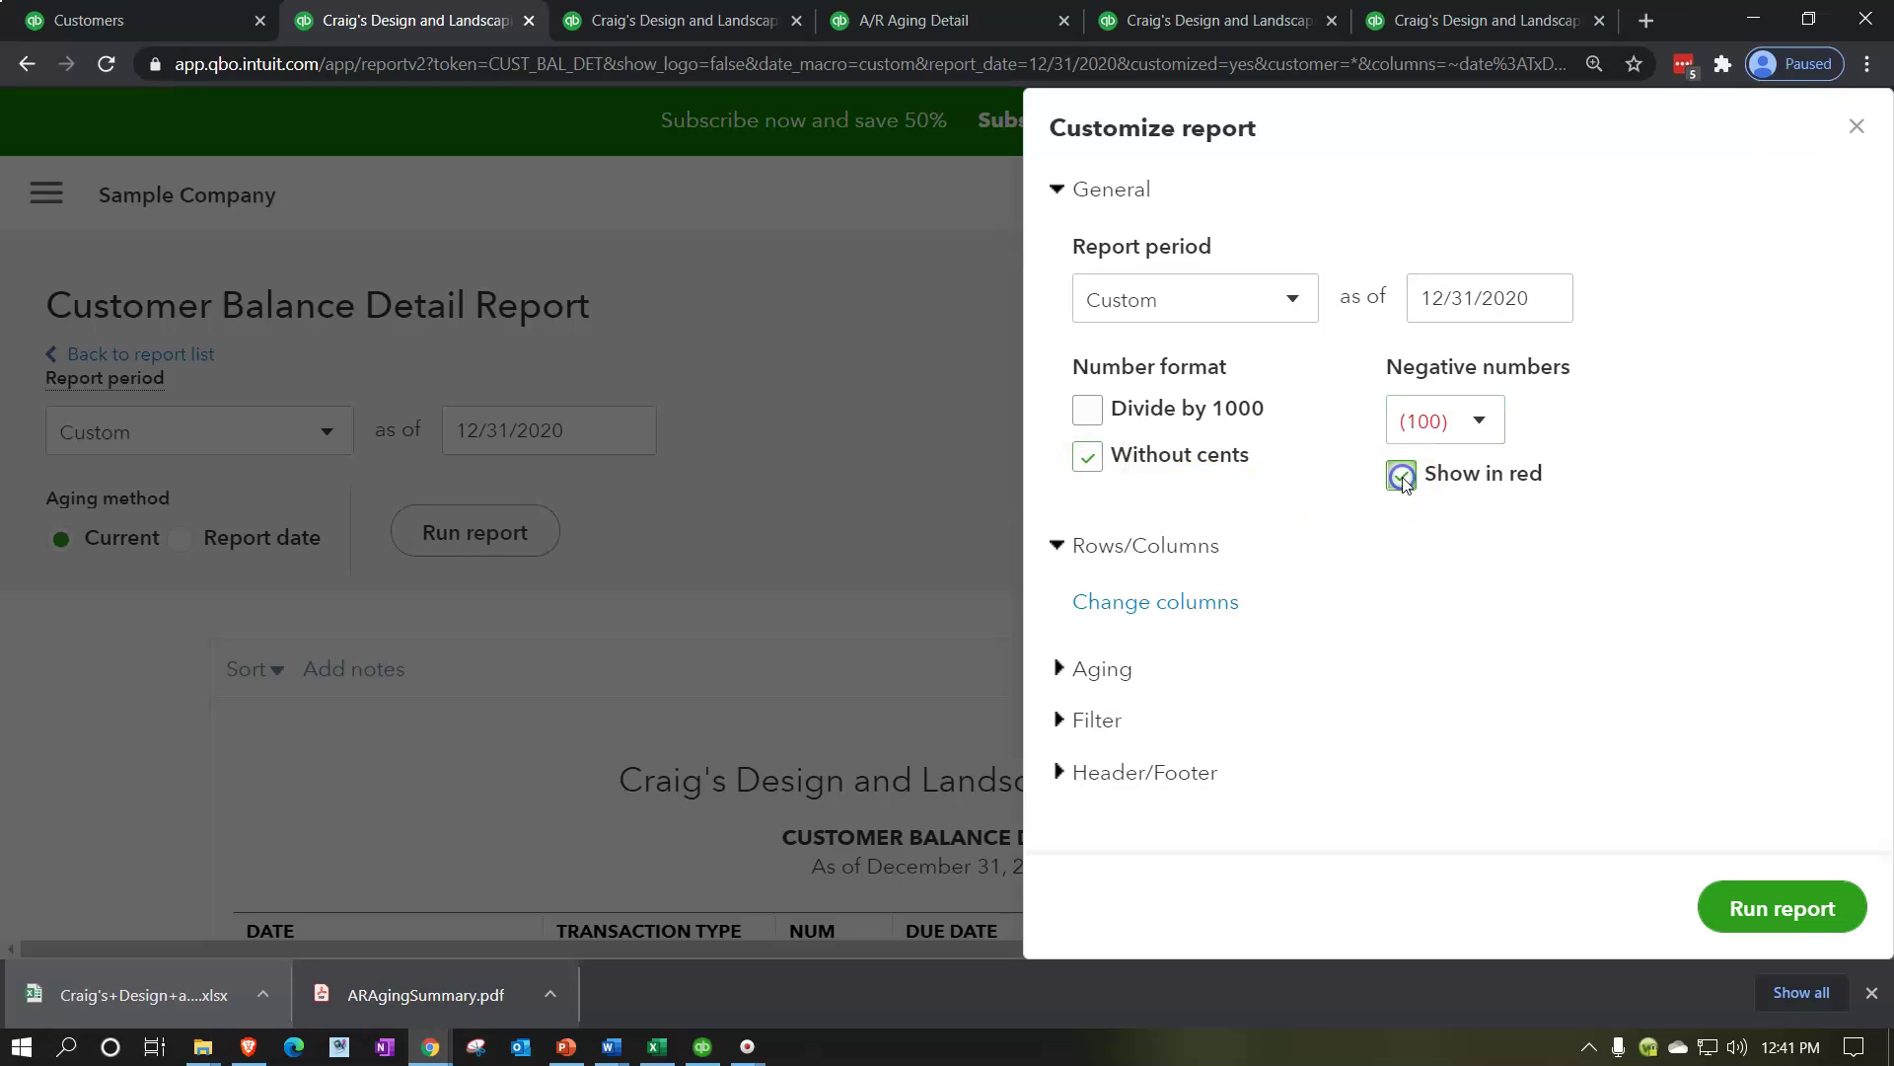
# - Remove the date prepared and time prepared from the report footer and run the customized report
pyautogui.click(1121, 774)
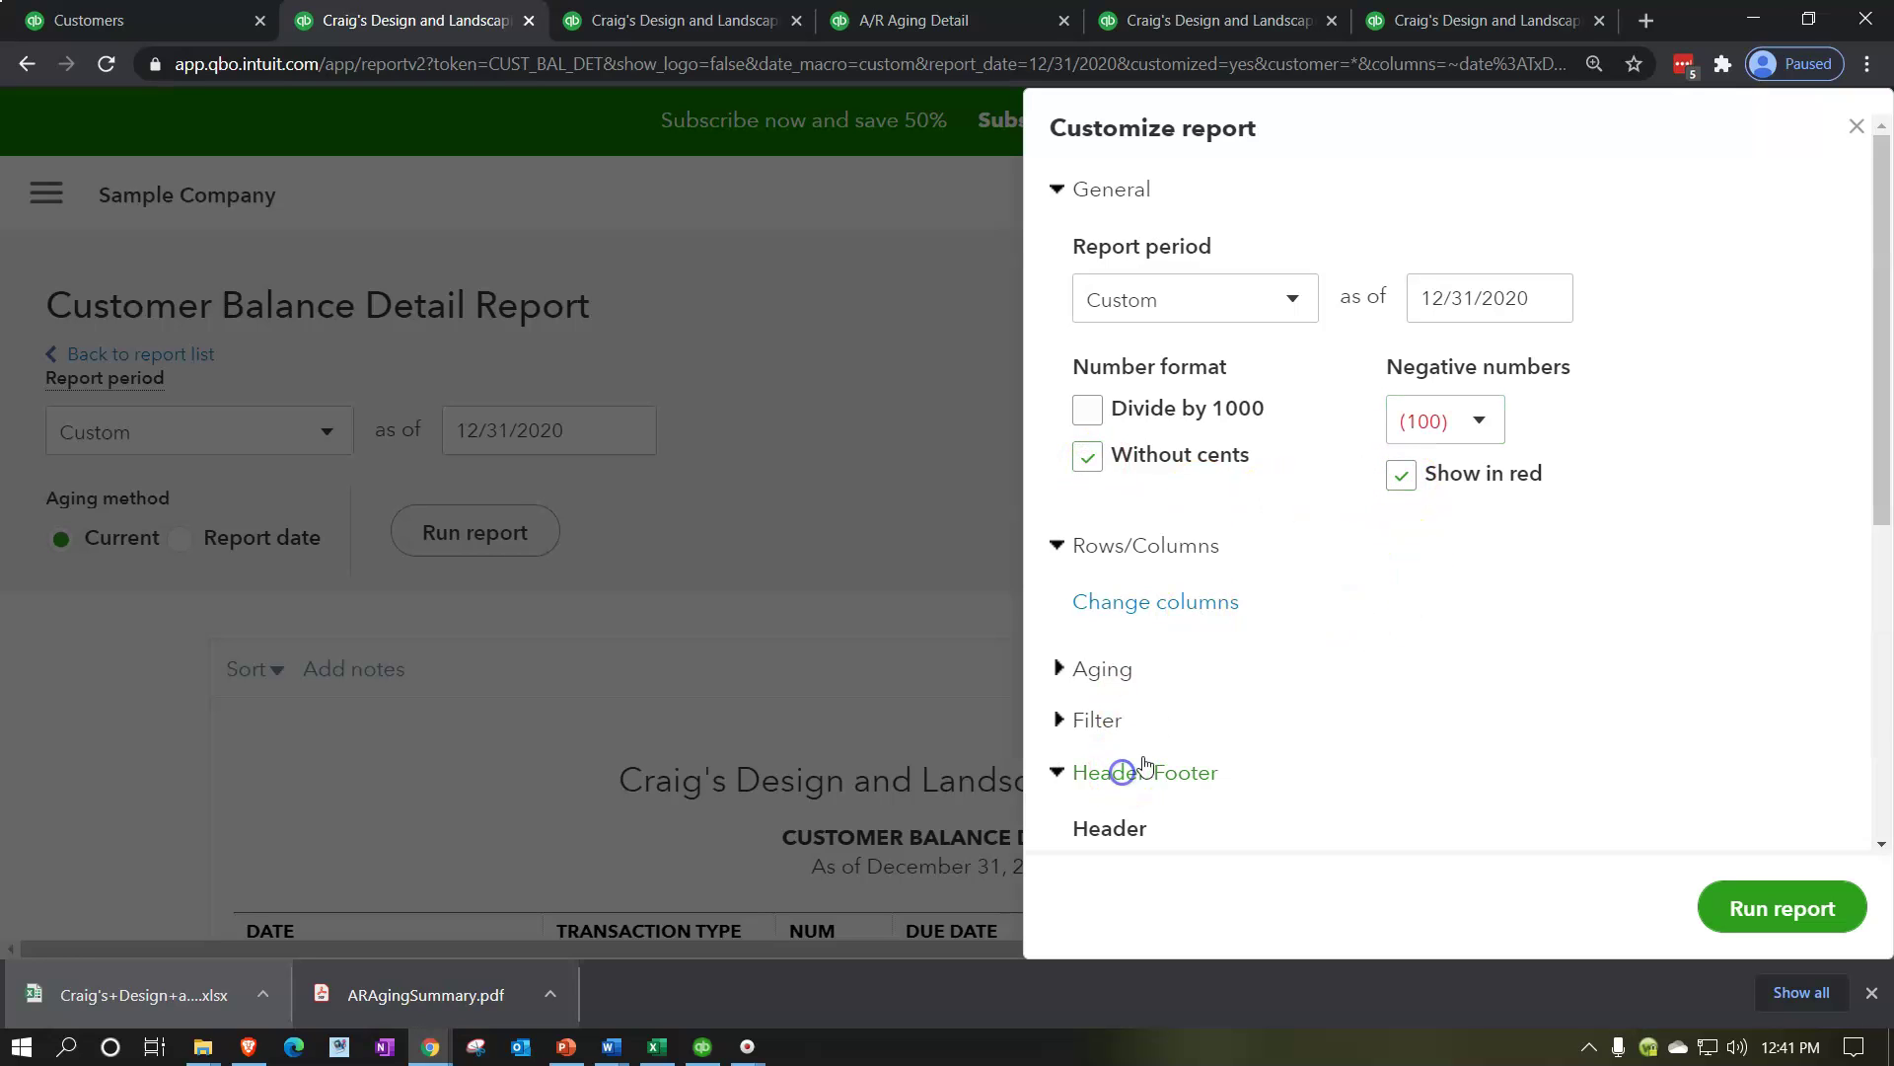
pyautogui.scroll(-6, 1409, 647)
pyautogui.click(1083, 526)
pyautogui.click(1089, 588)
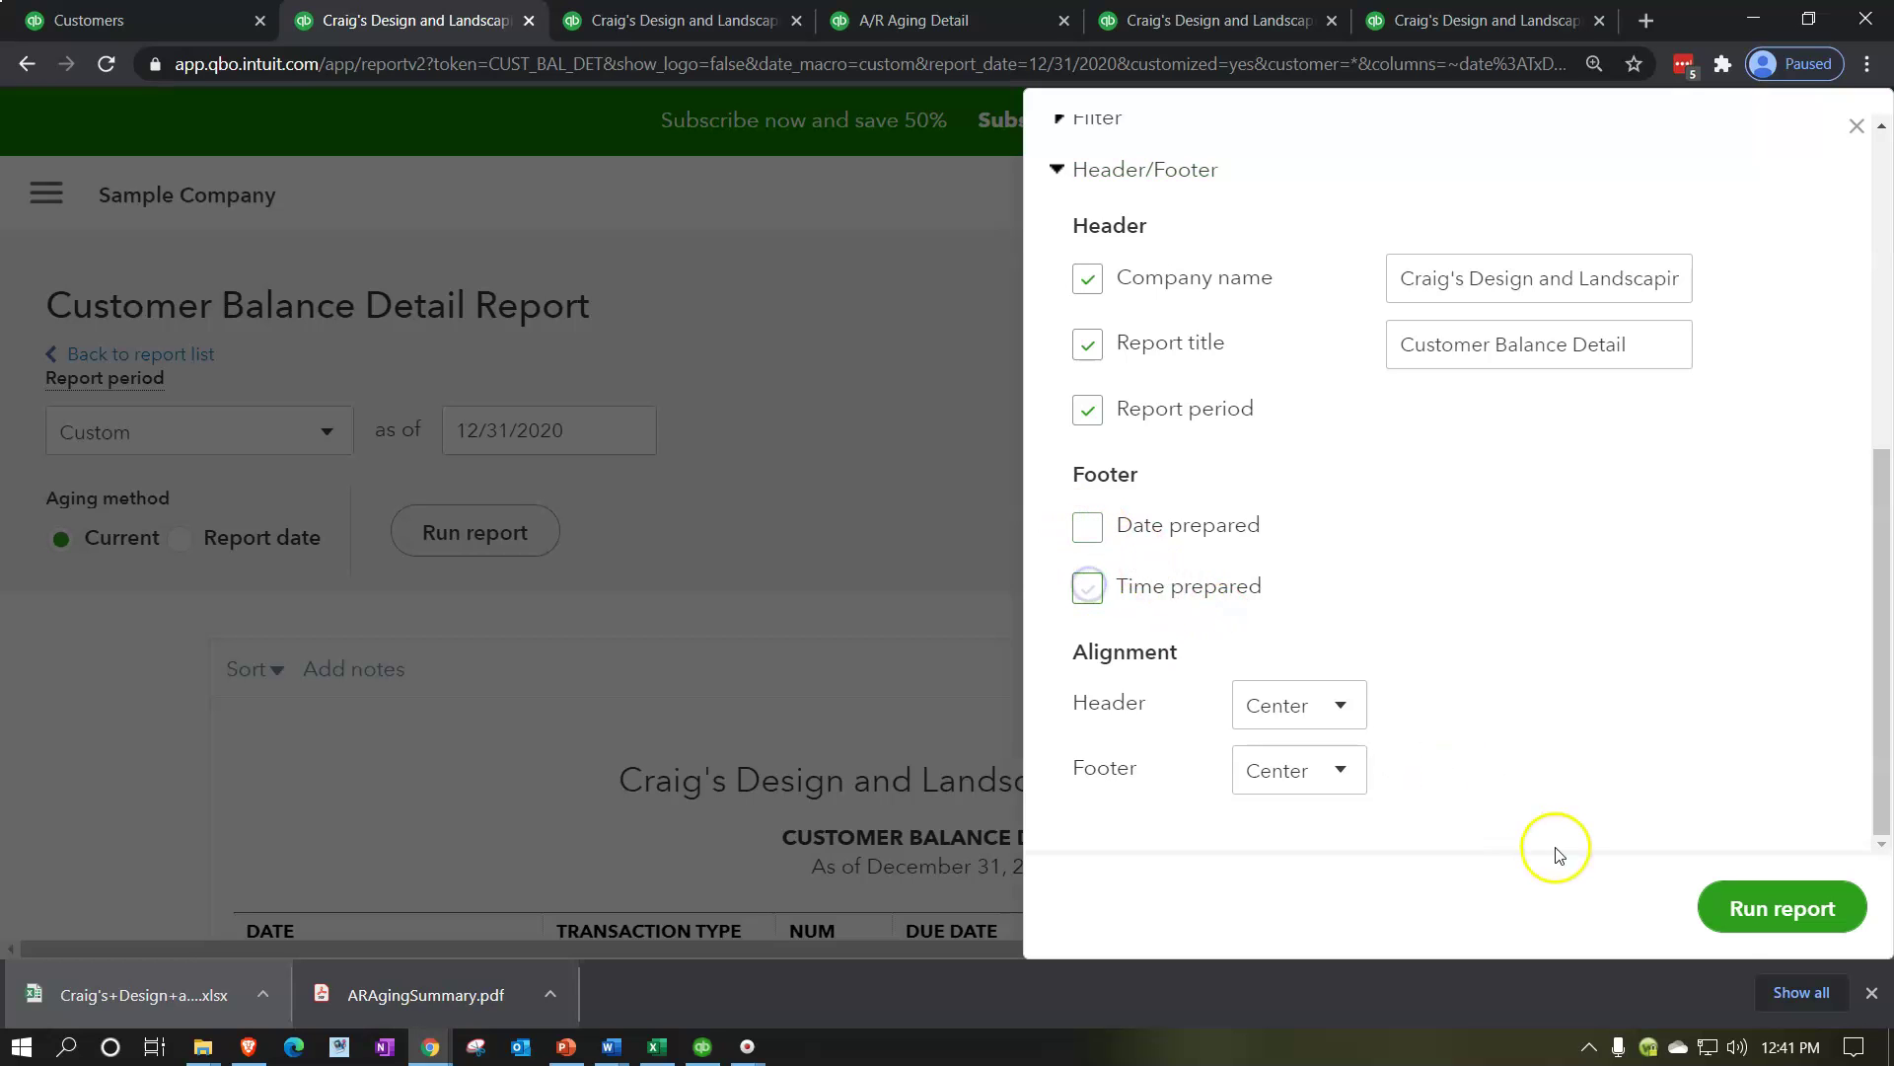
pyautogui.click(1746, 905)
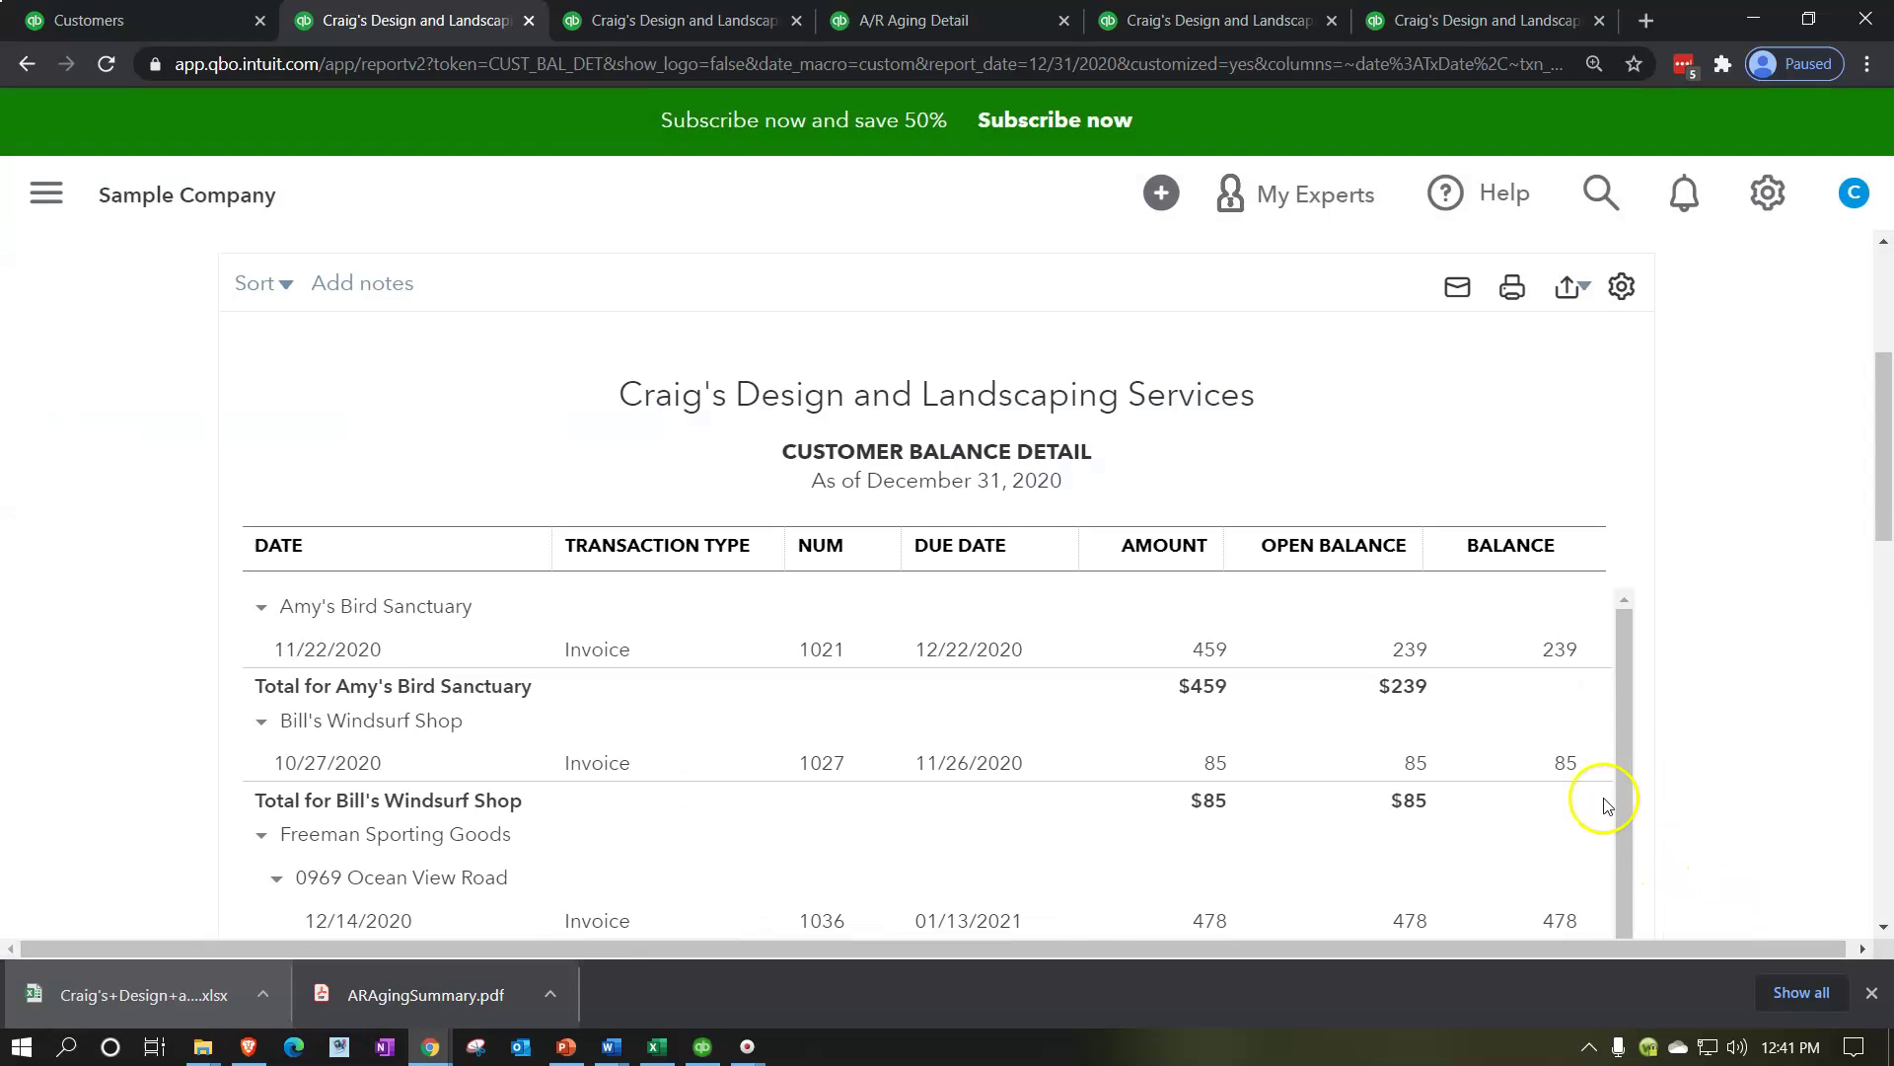
# - Export the Customer Balance Detail report to PDF in portrait orientation and save the file
pyautogui.click(1573, 296)
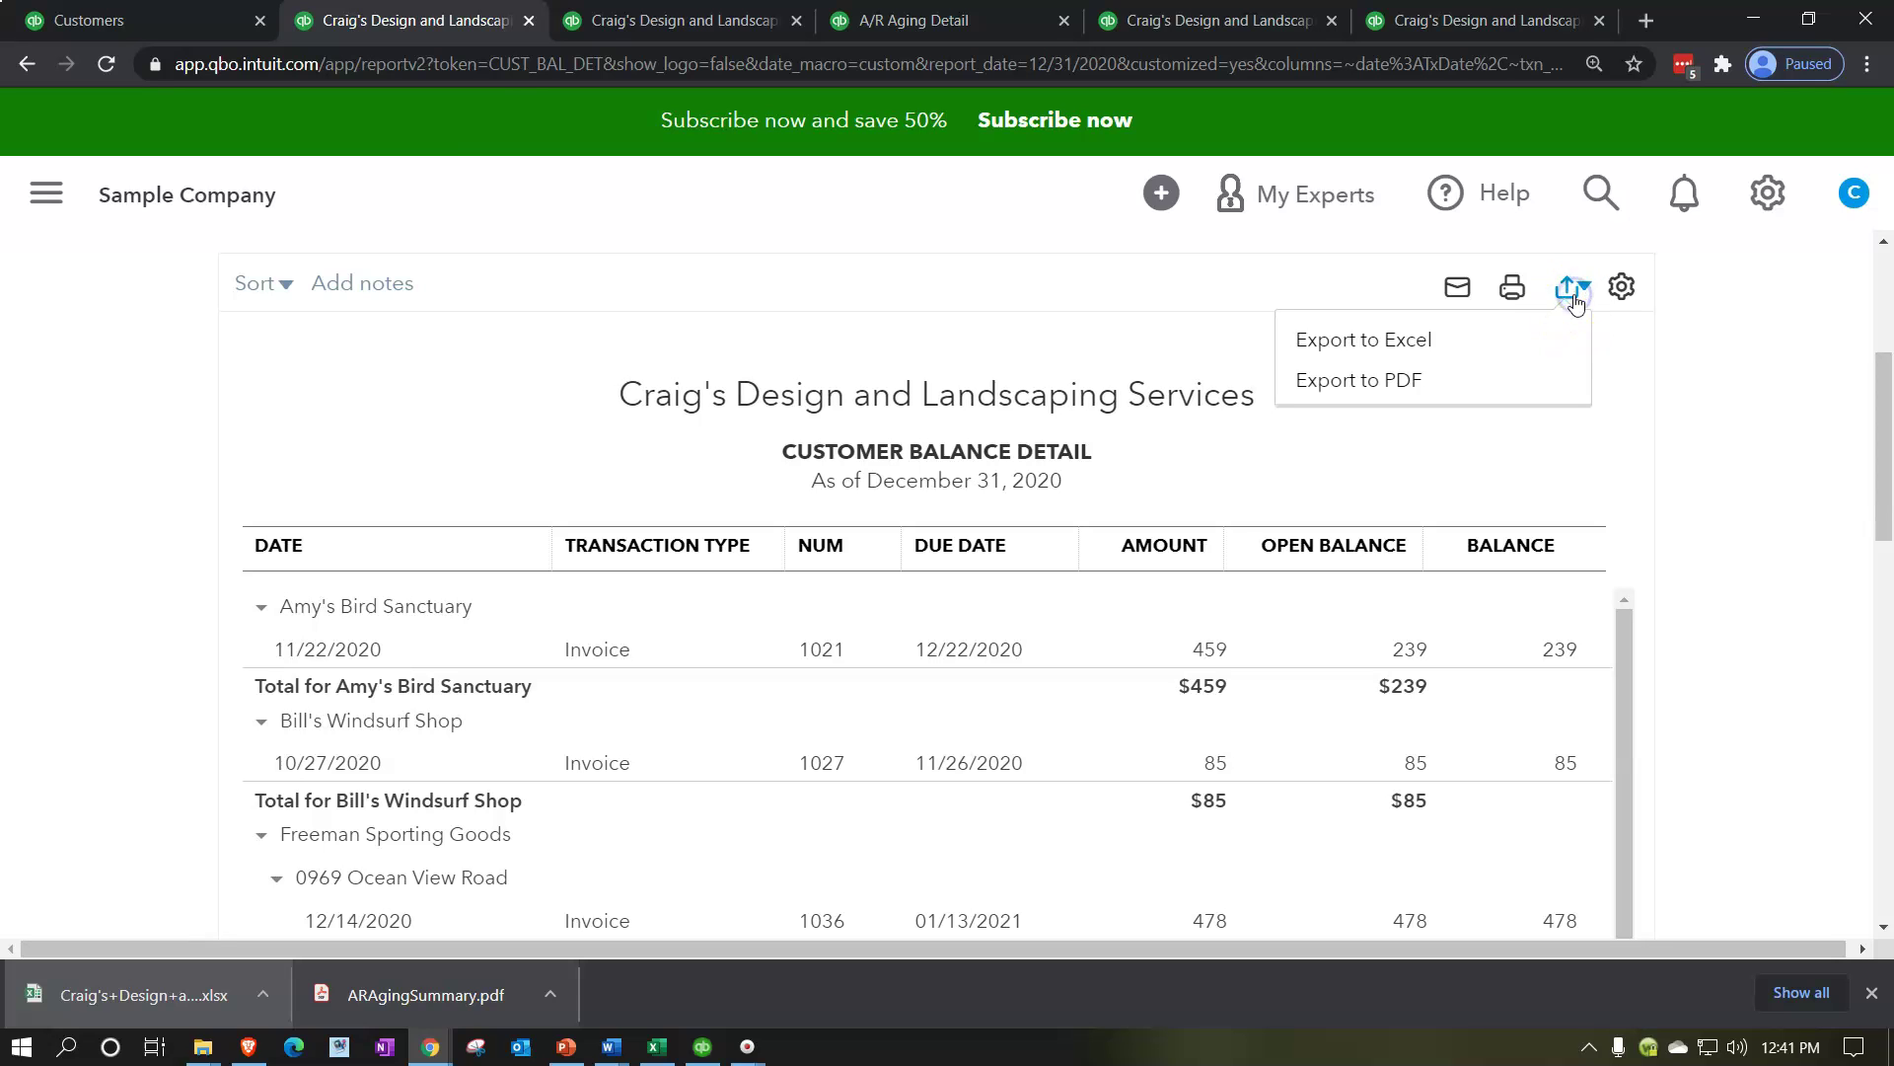
pyautogui.click(1418, 381)
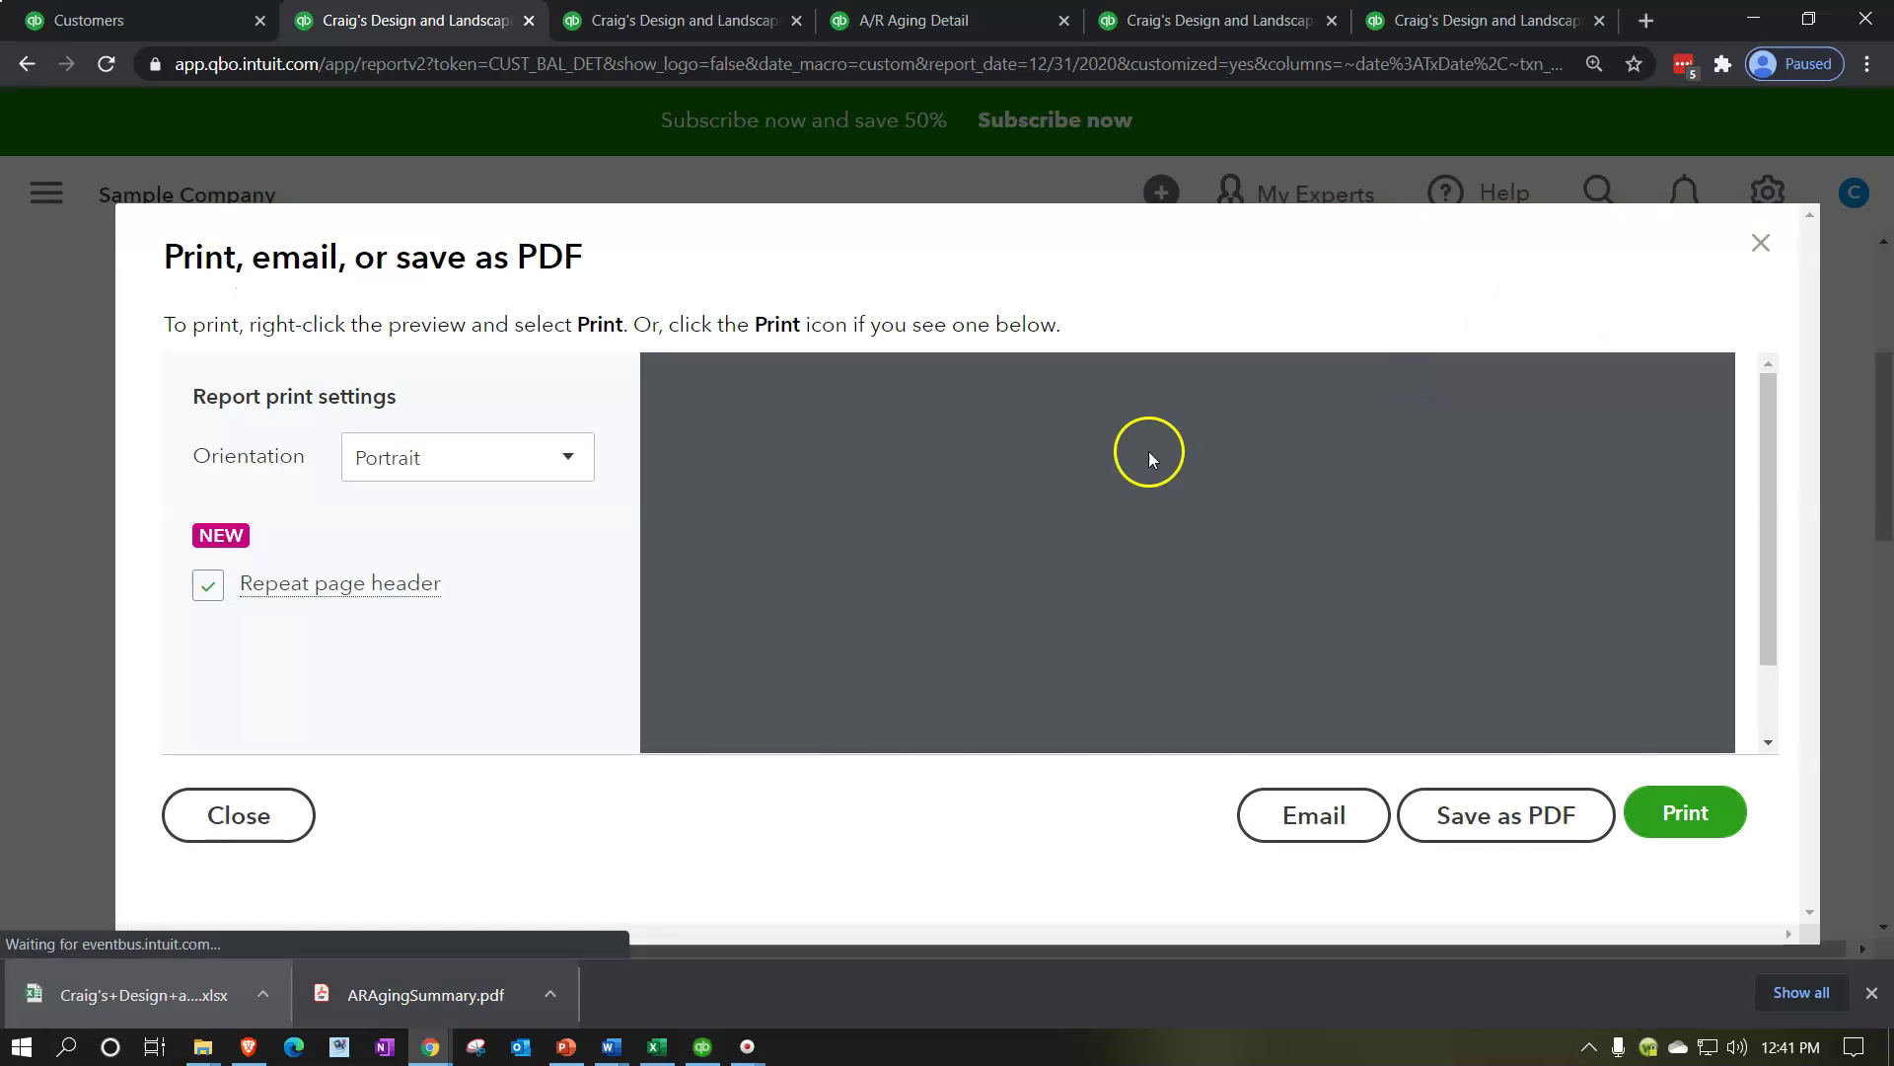
pyautogui.click(1490, 827)
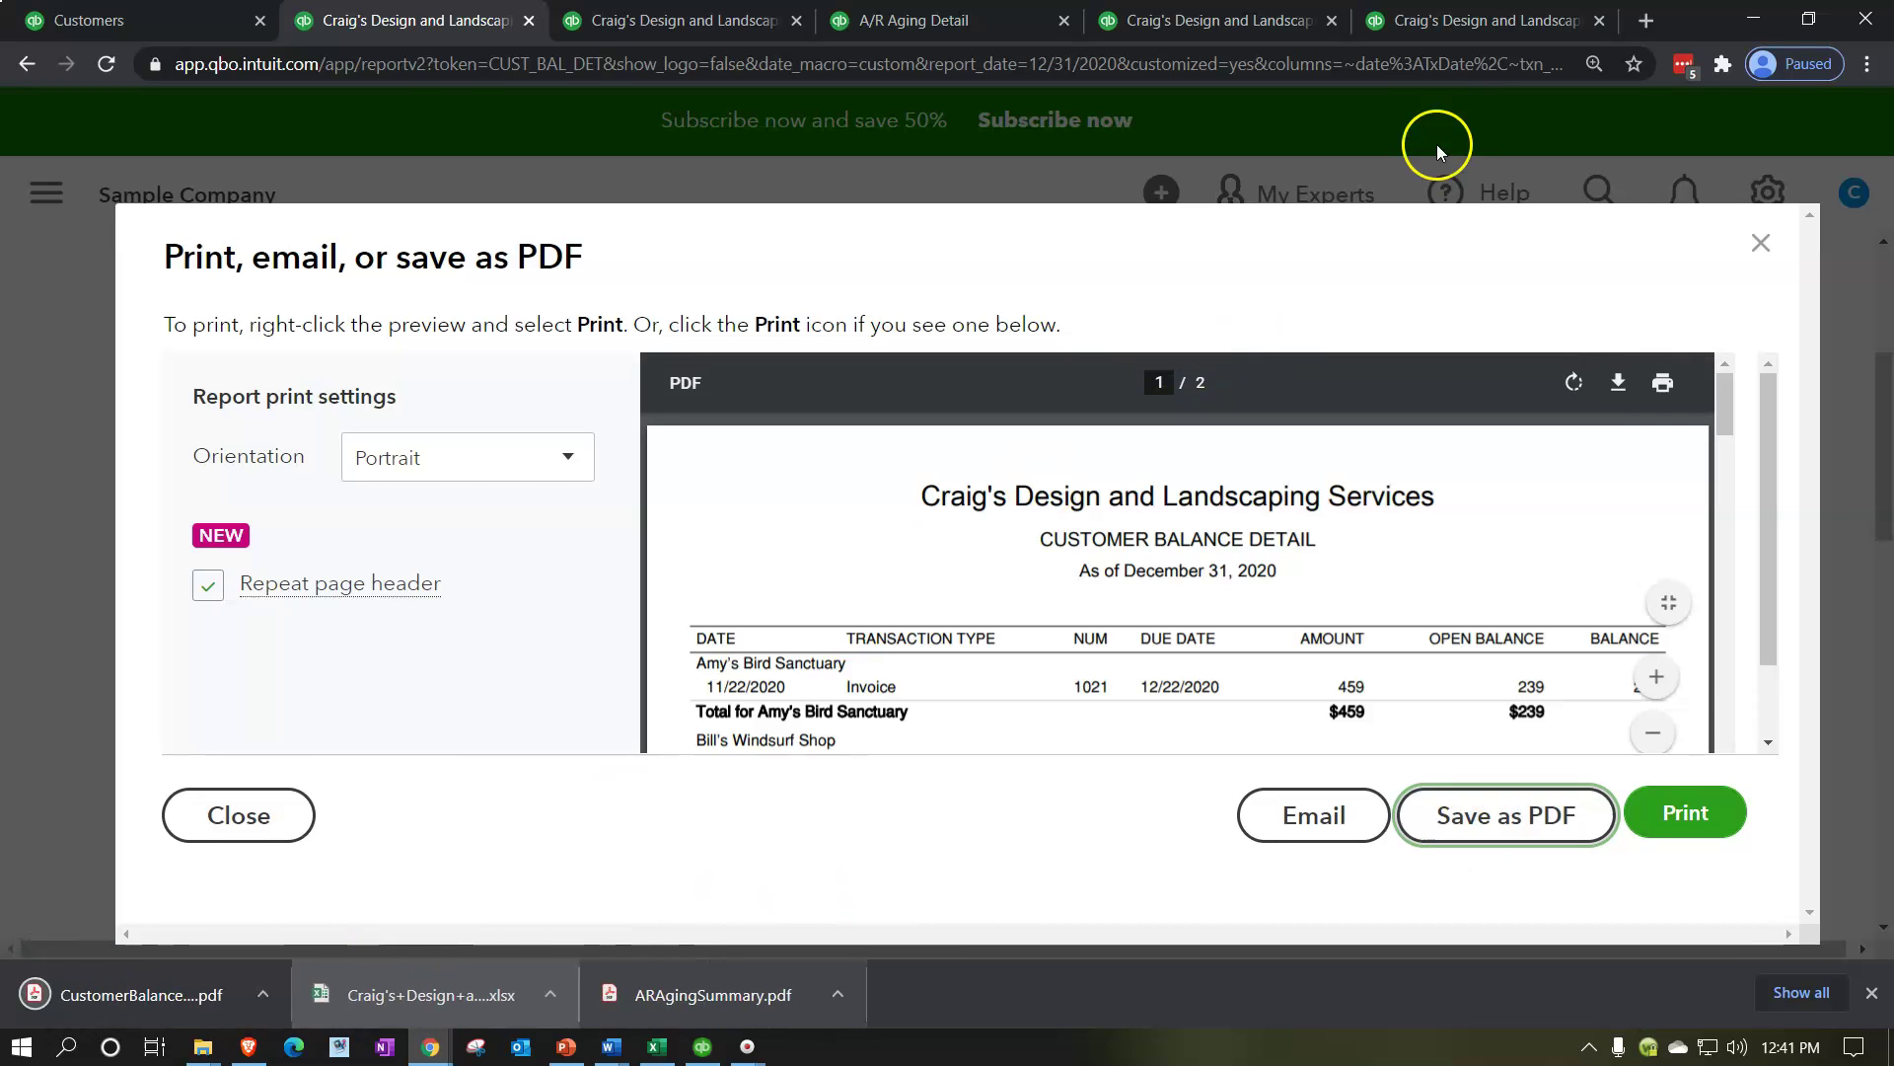
# - Shrink the browser window and put the downloaded Customer Balance Detail PDF into the Financial Stmts folder
pyautogui.click(1808, 19)
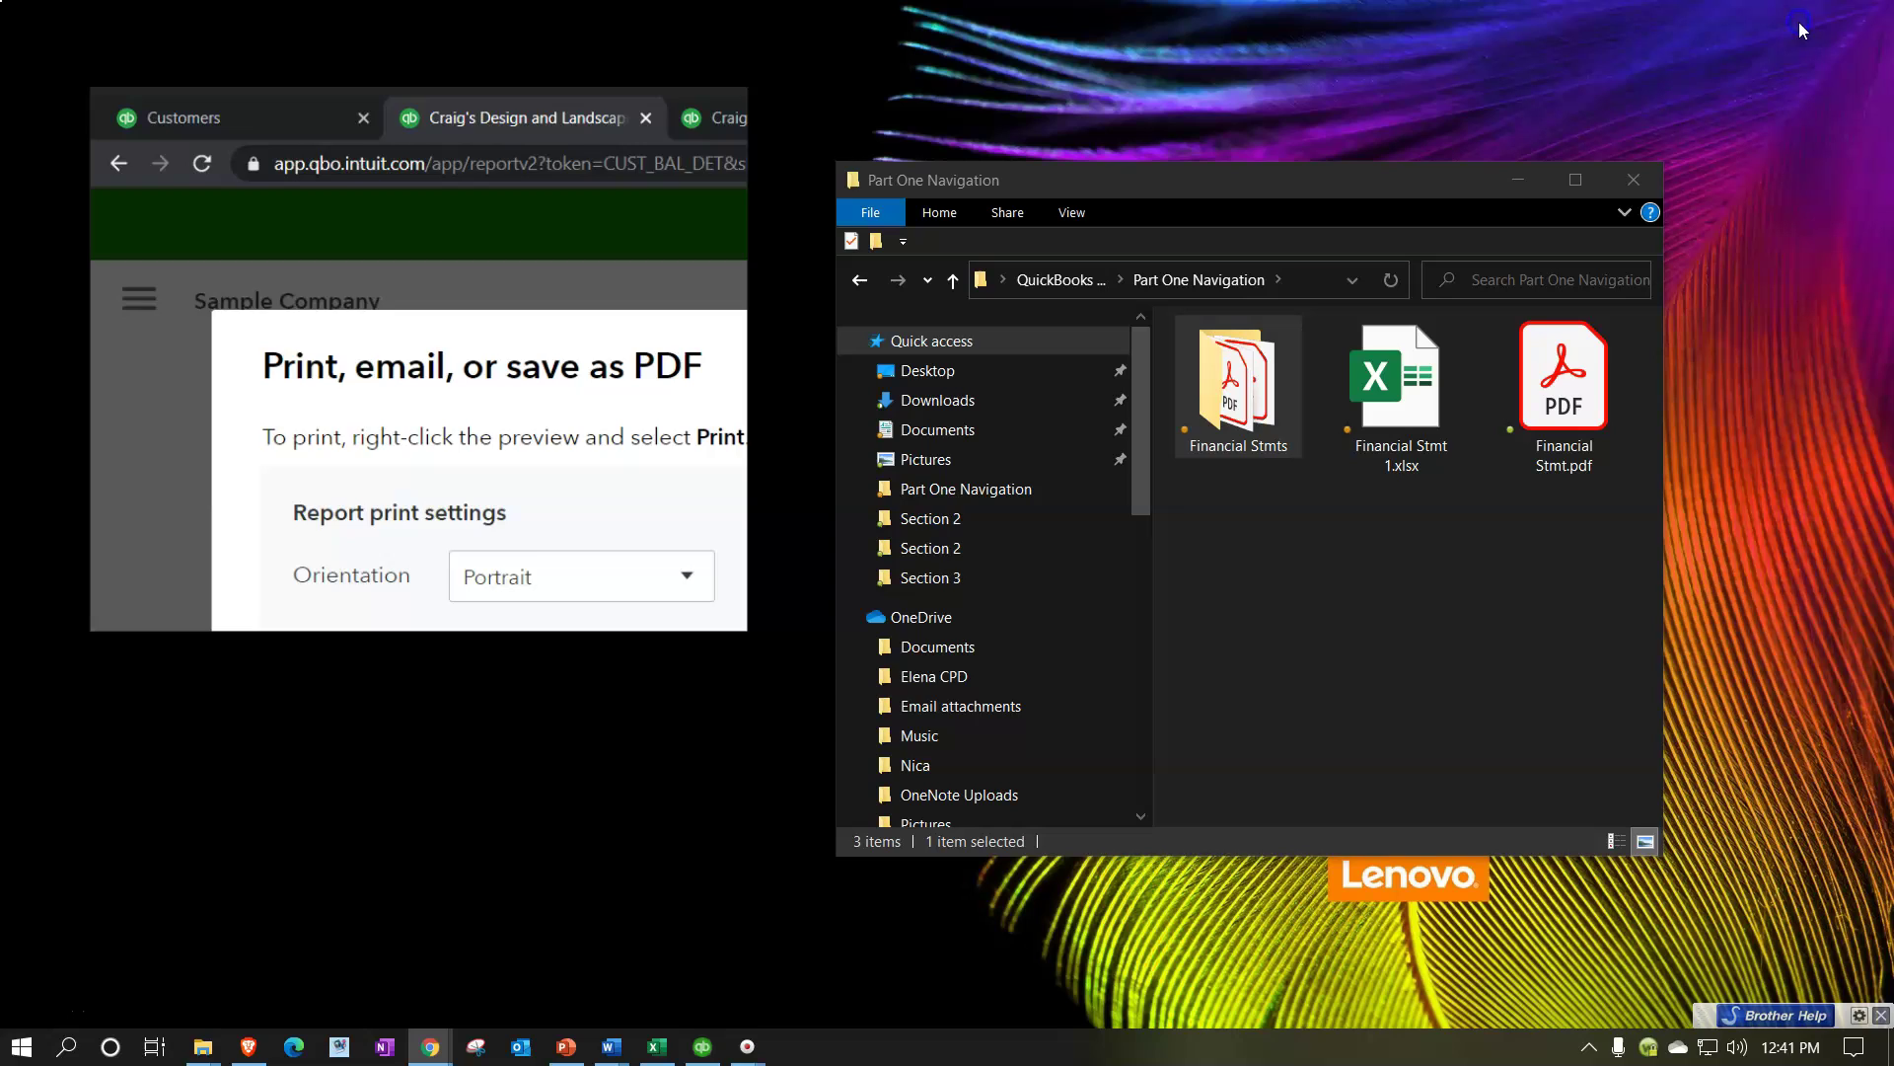
pyautogui.click(1214, 396)
pyautogui.doubleClick(1214, 397)
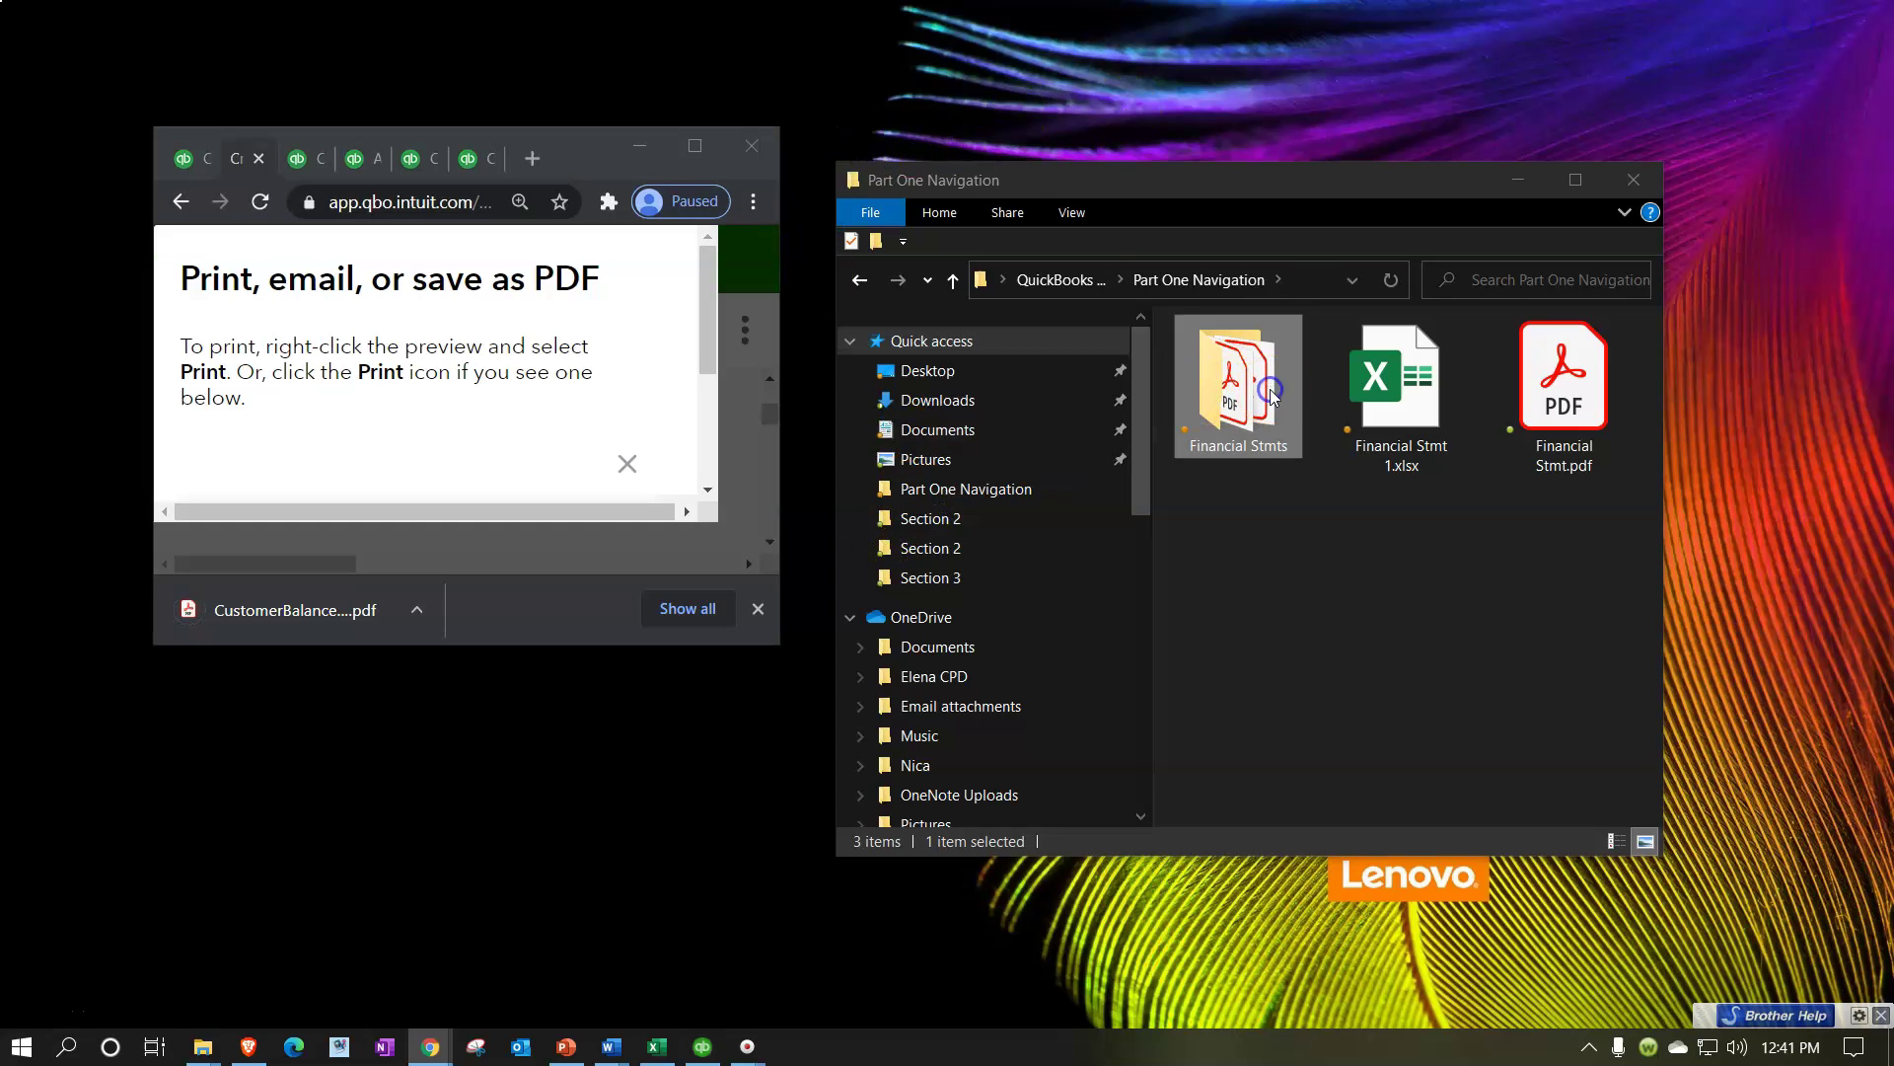
pyautogui.scroll(-1, 1227, 647)
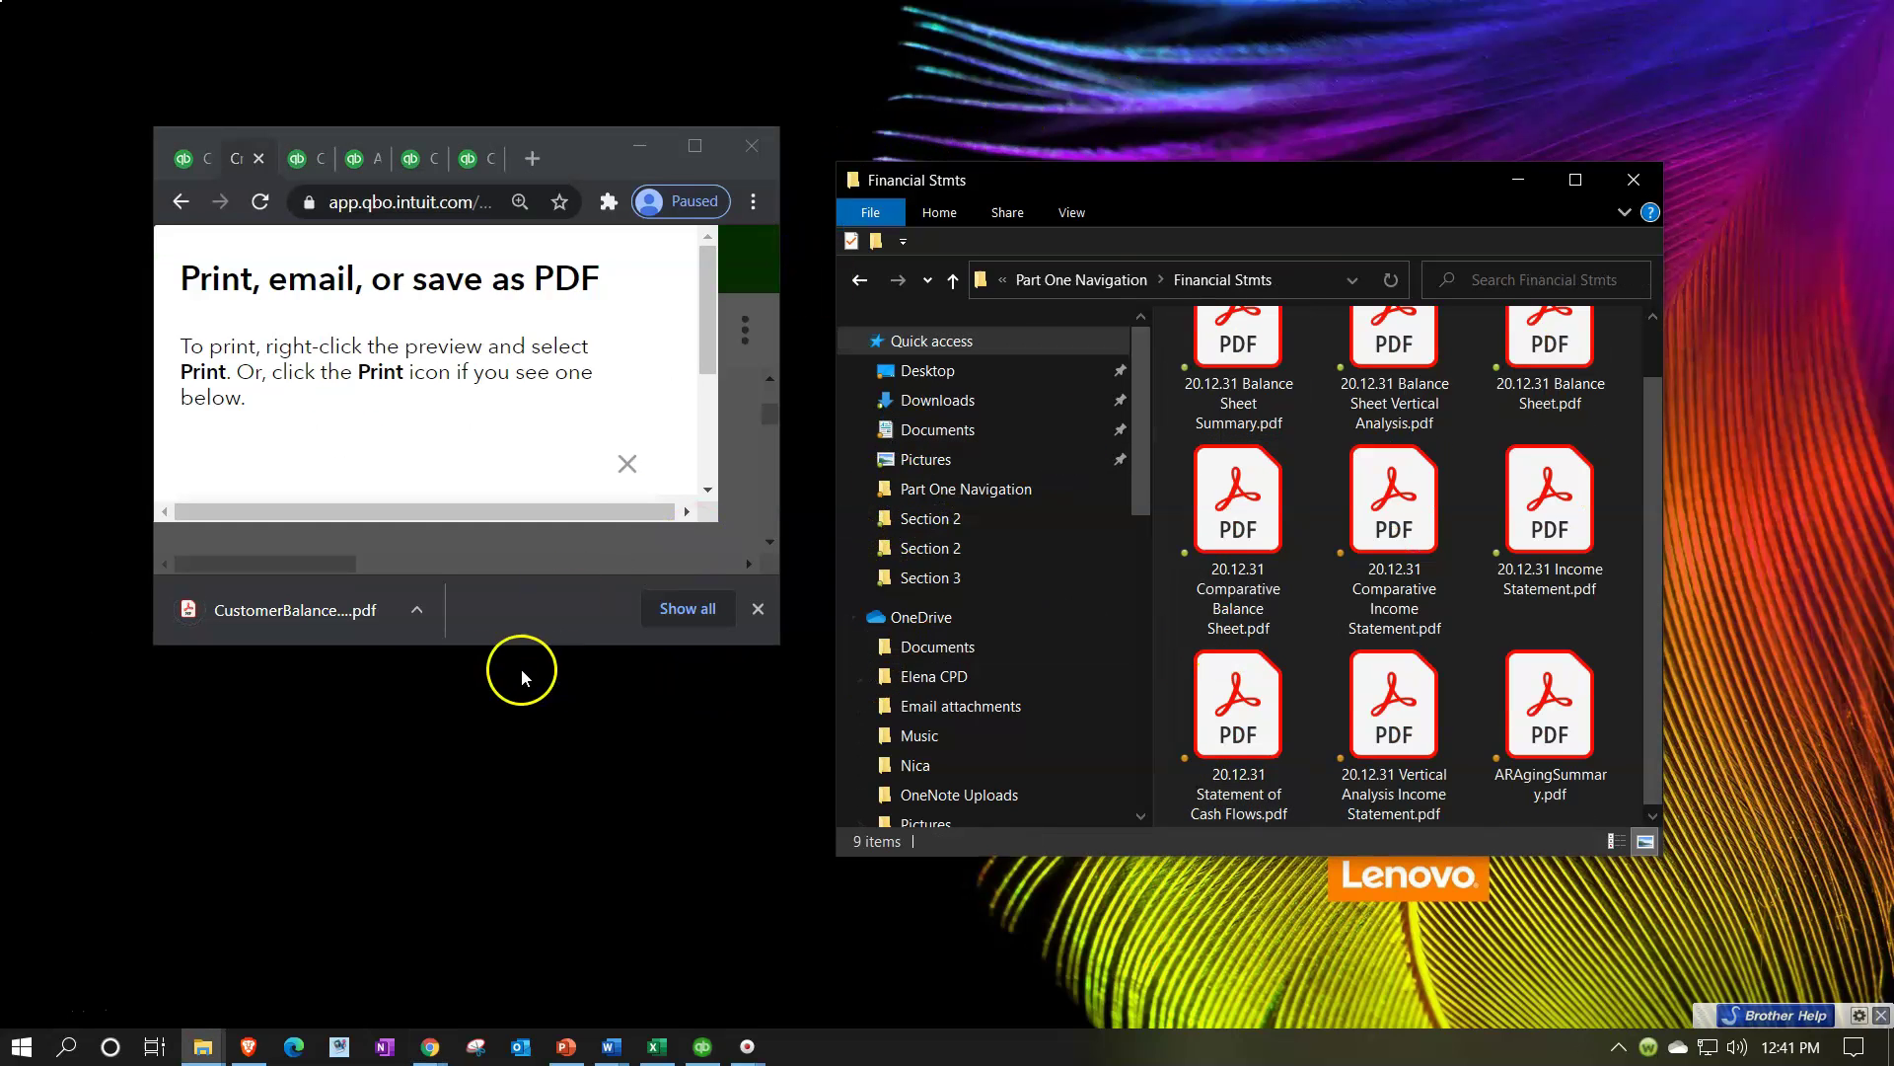
pyautogui.moveTo(305, 607); pyautogui.dragTo(1443, 734)
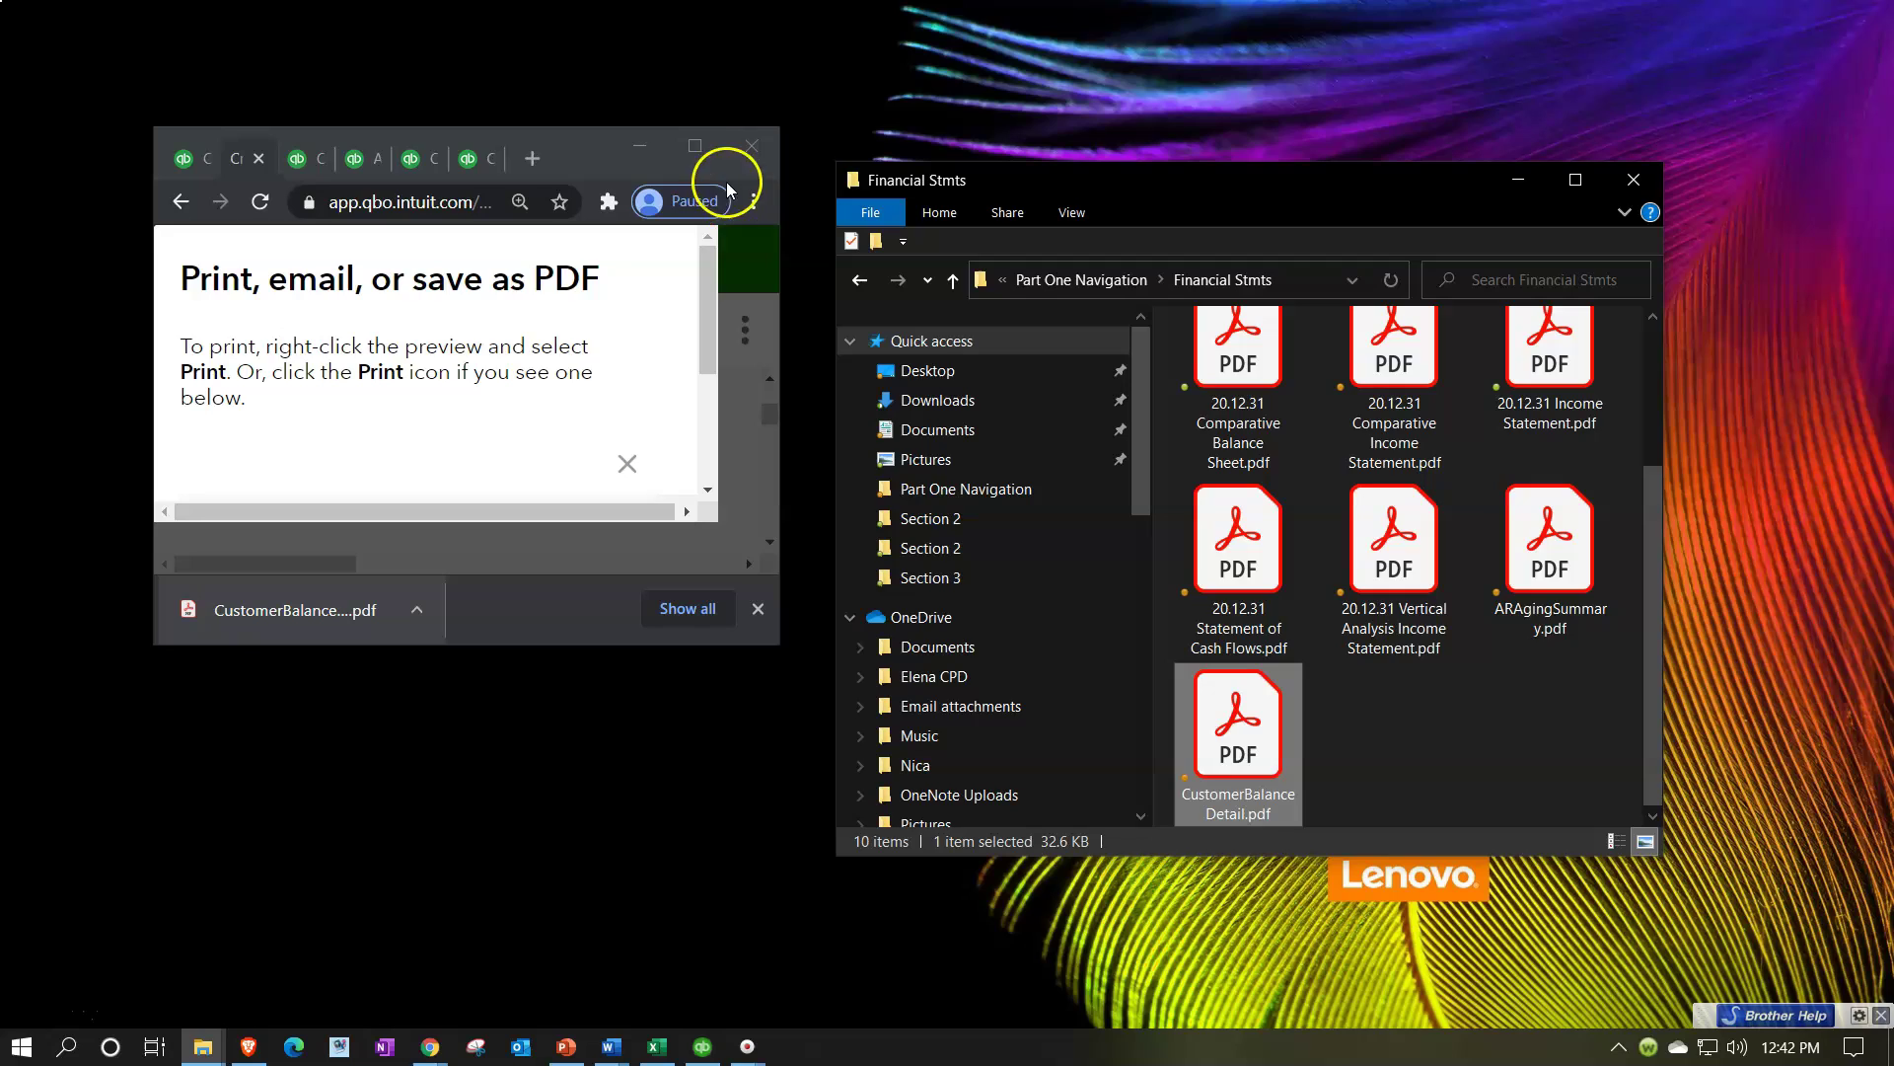
# - Back in the maximized browser, export the Customer Balance Detail report to Excel and open the downloaded workbook with editing enabled
pyautogui.click(694, 146)
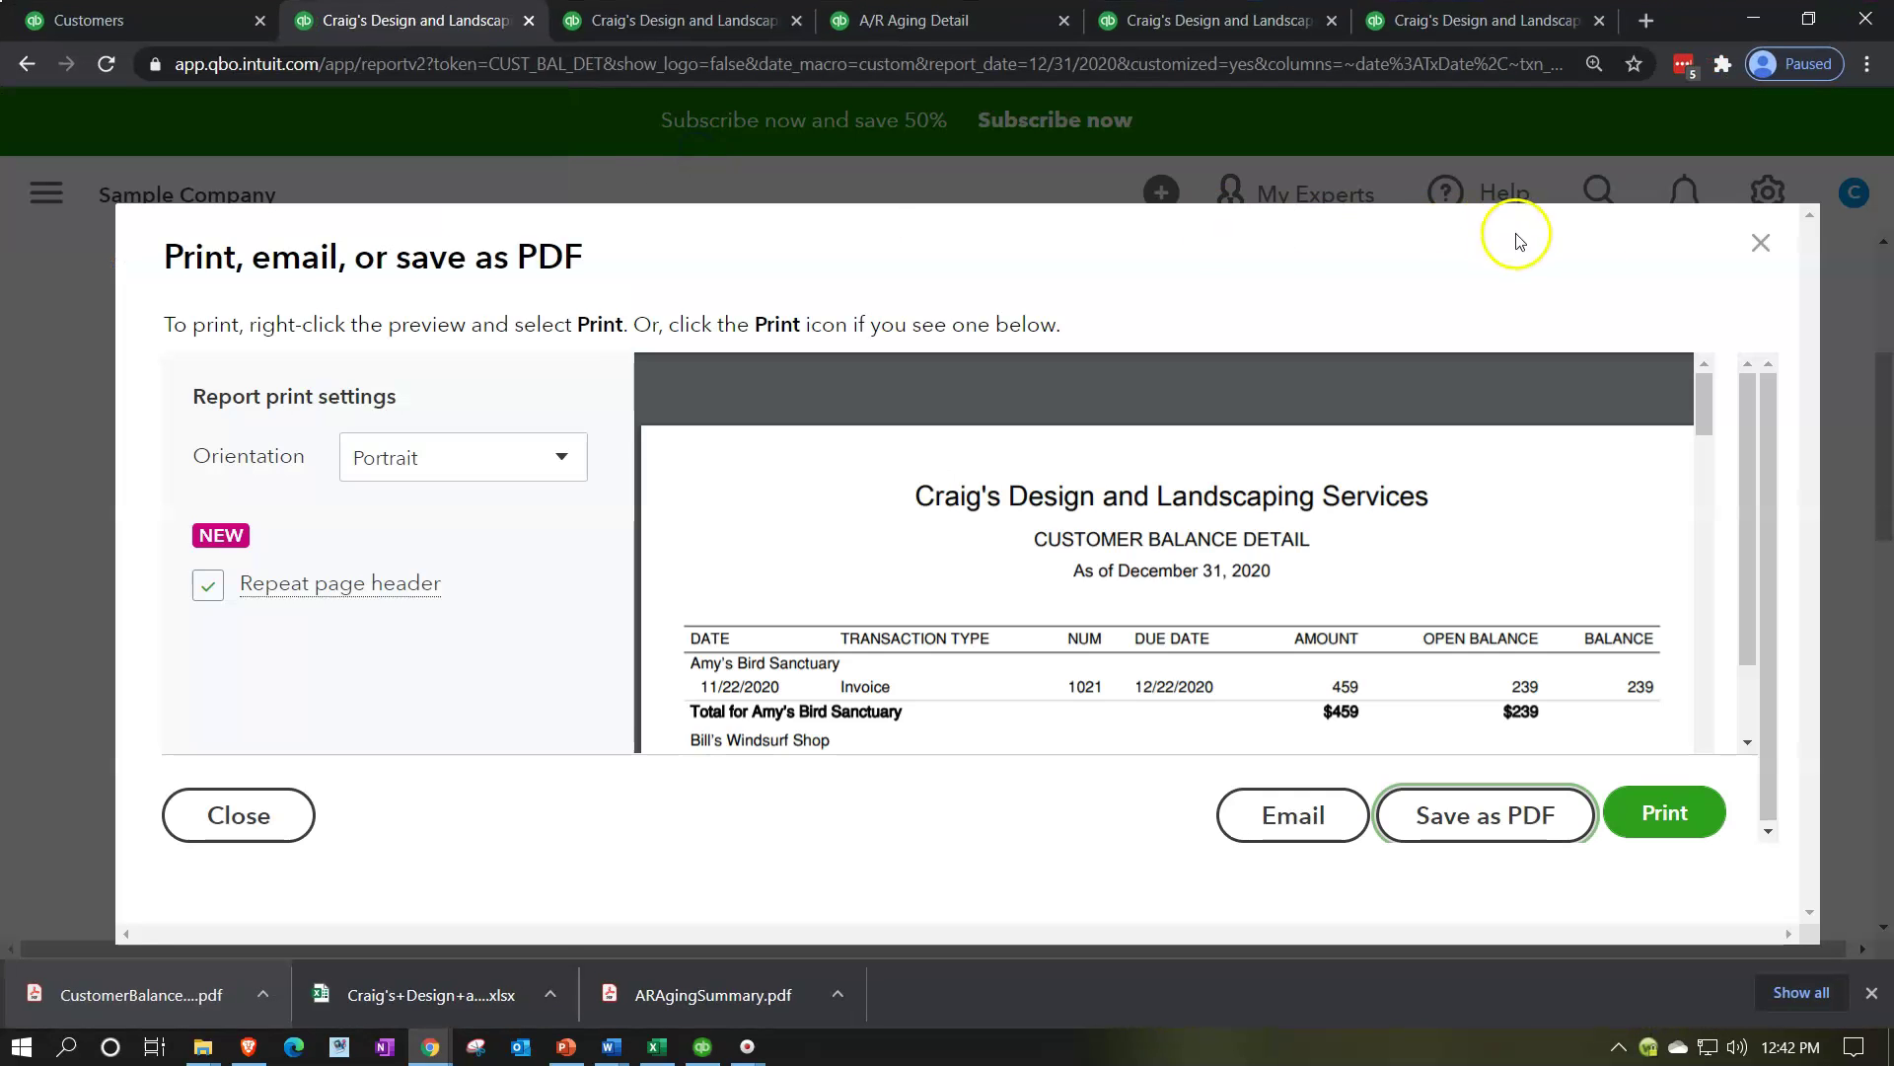
pyautogui.click(1759, 243)
pyautogui.click(1569, 287)
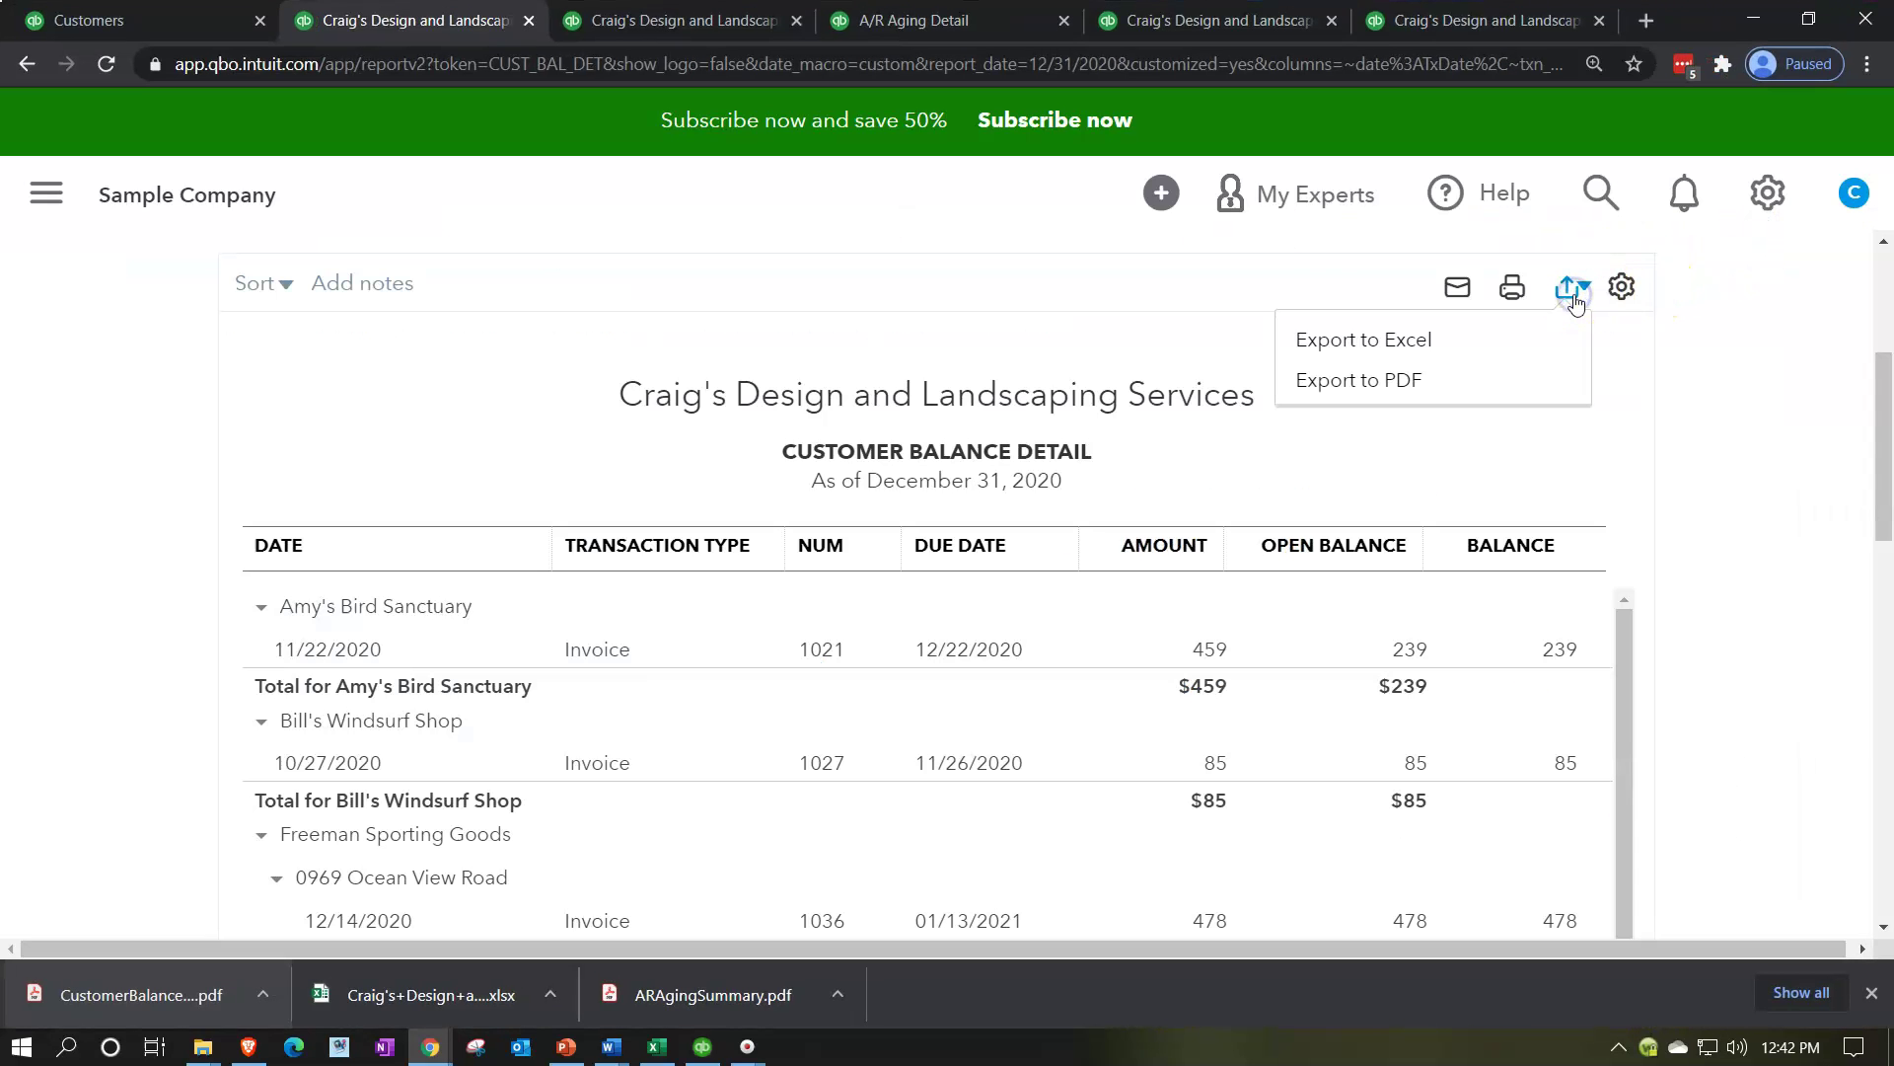
pyautogui.click(1480, 338)
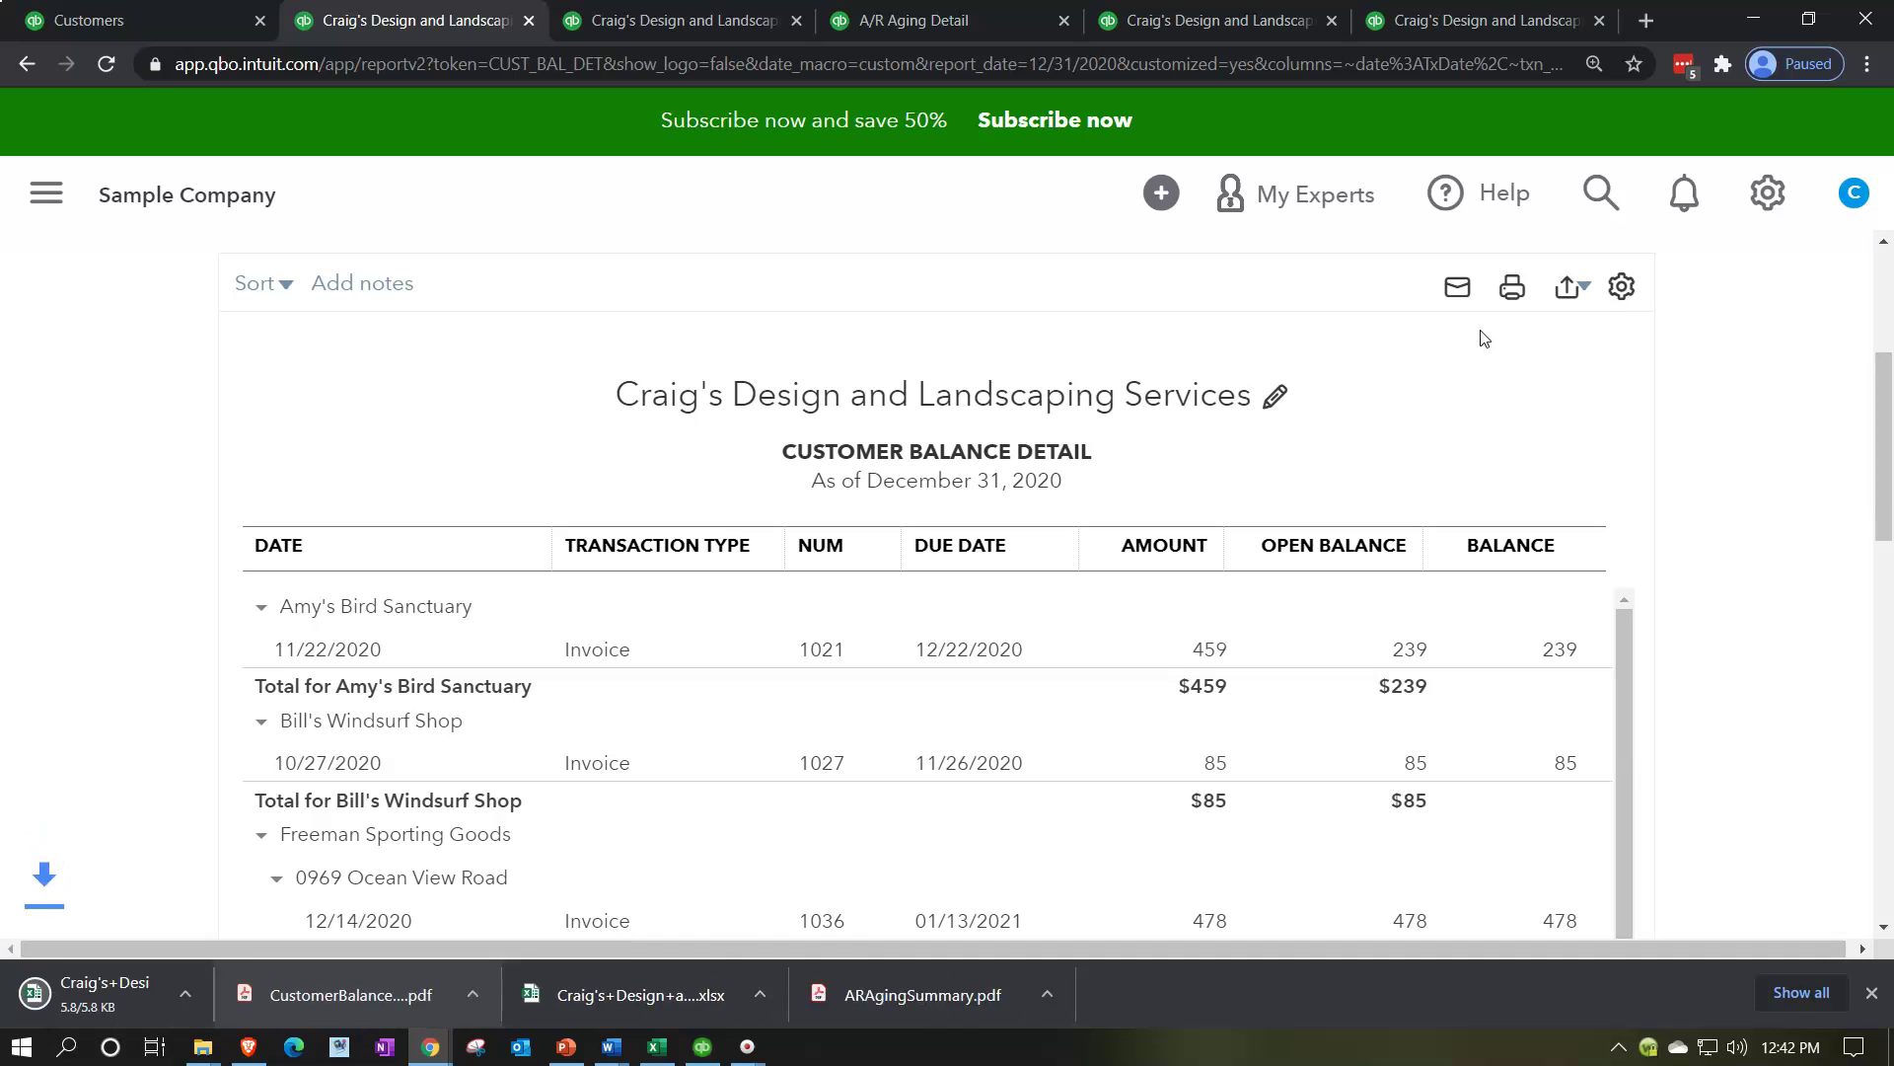
pyautogui.click(215, 994)
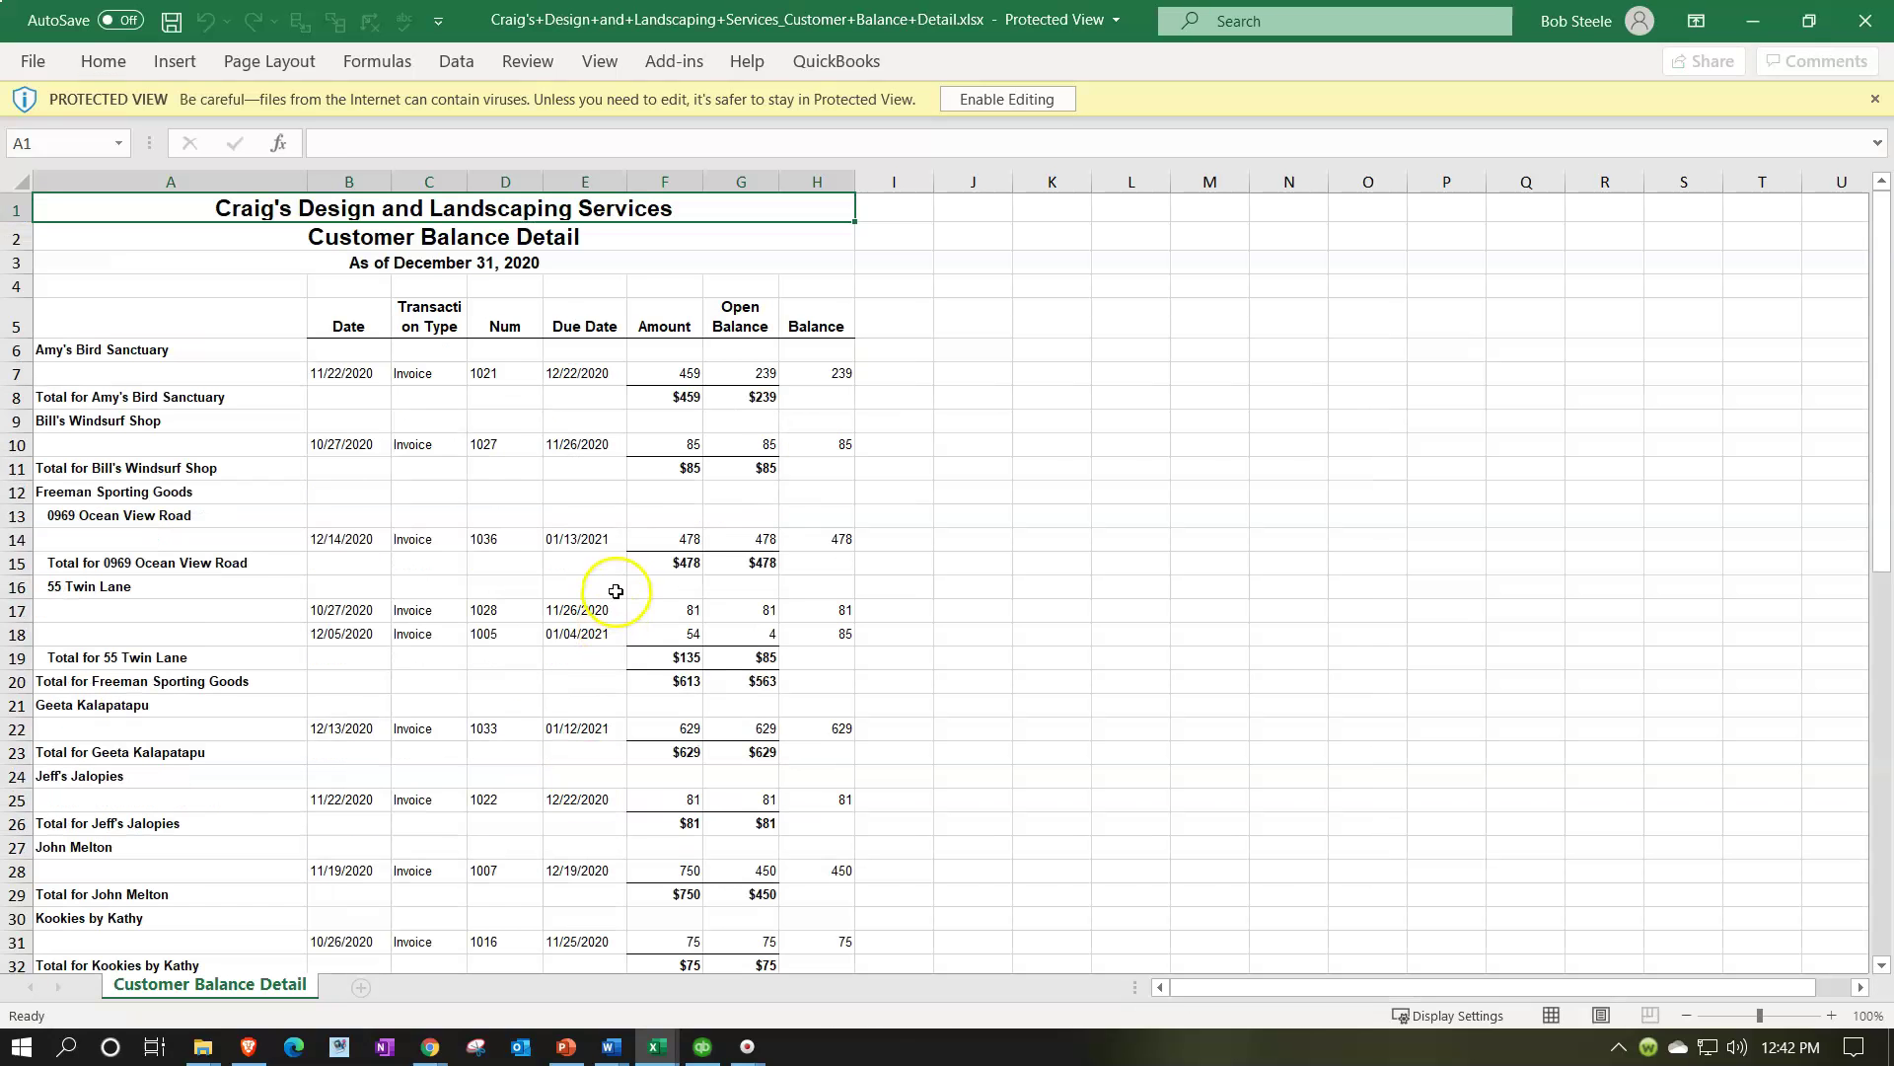
pyautogui.click(987, 109)
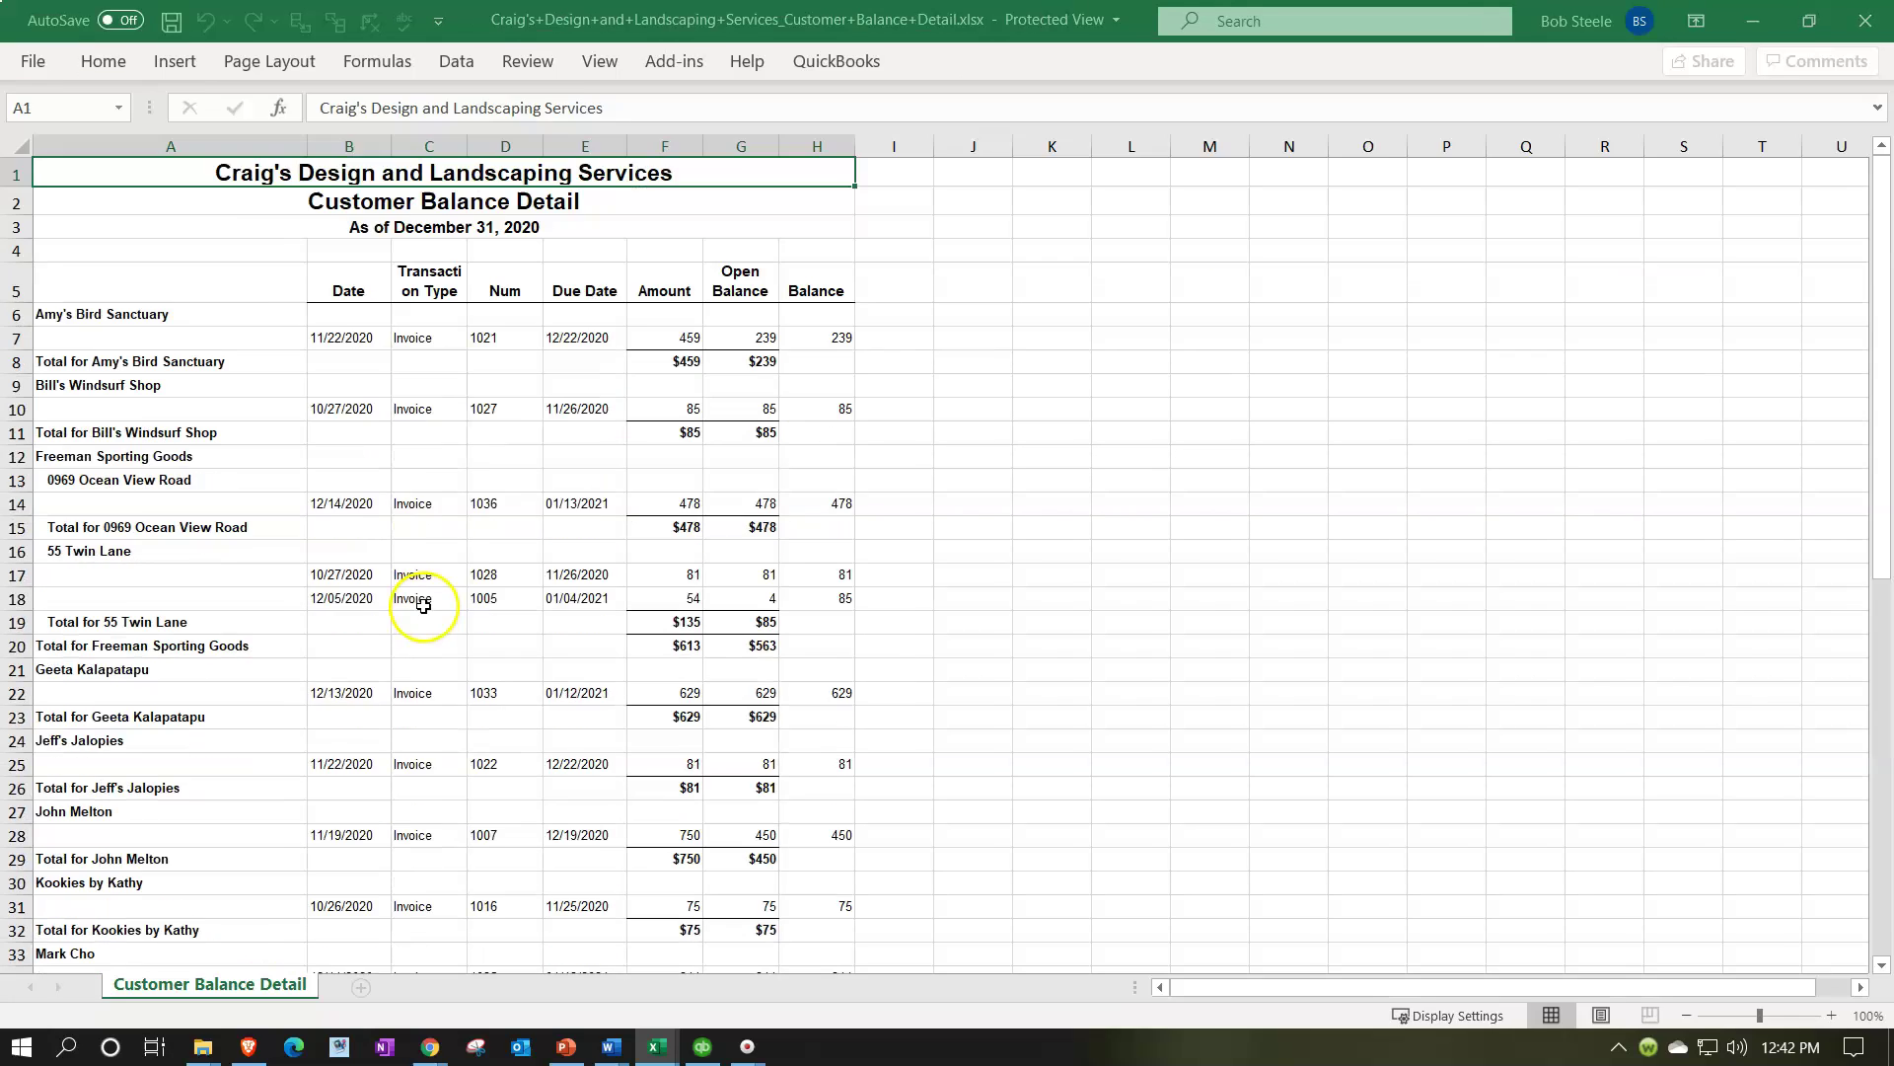
# - Copy the entire Customer Balance Detail sheet and paste it at A1 of a new sheet after Vert Anal IS in Financial Stmt 1.xlsx
pyautogui.click(17, 262)
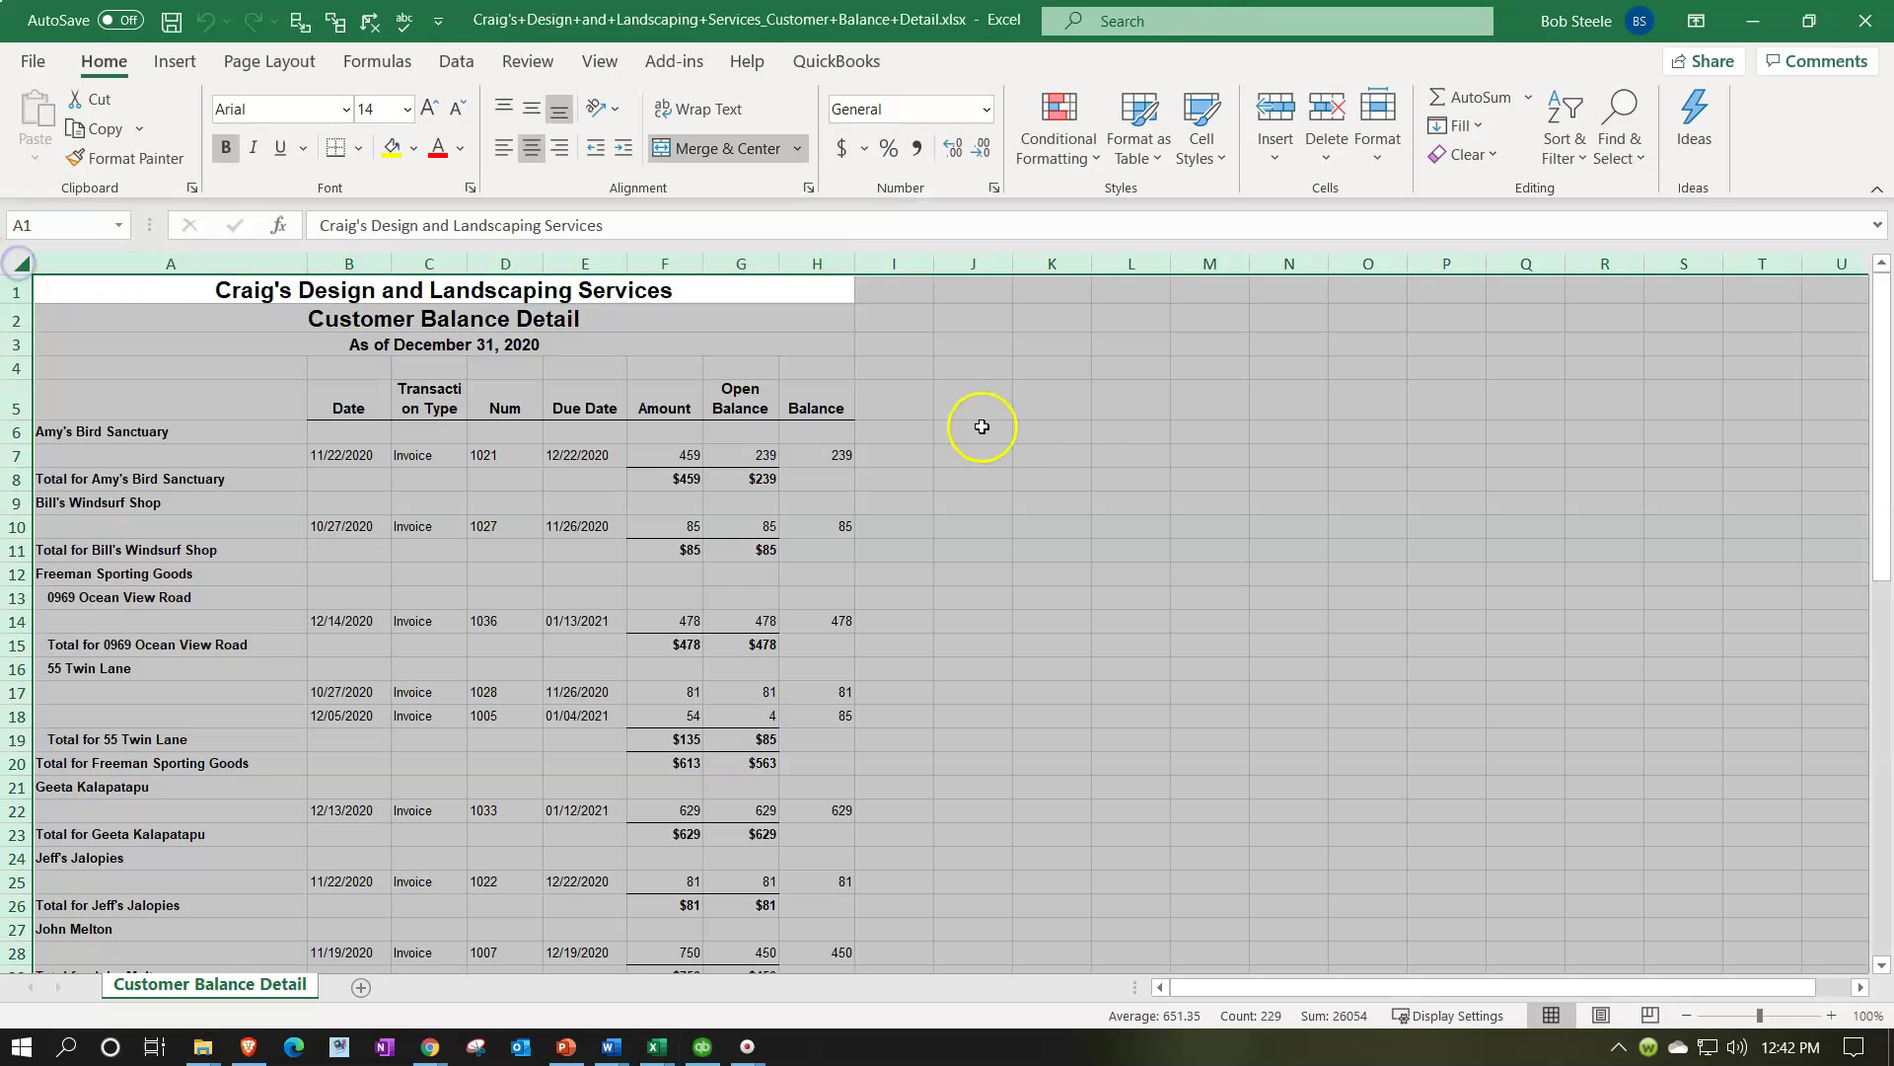
pyautogui.rightClick(1060, 466)
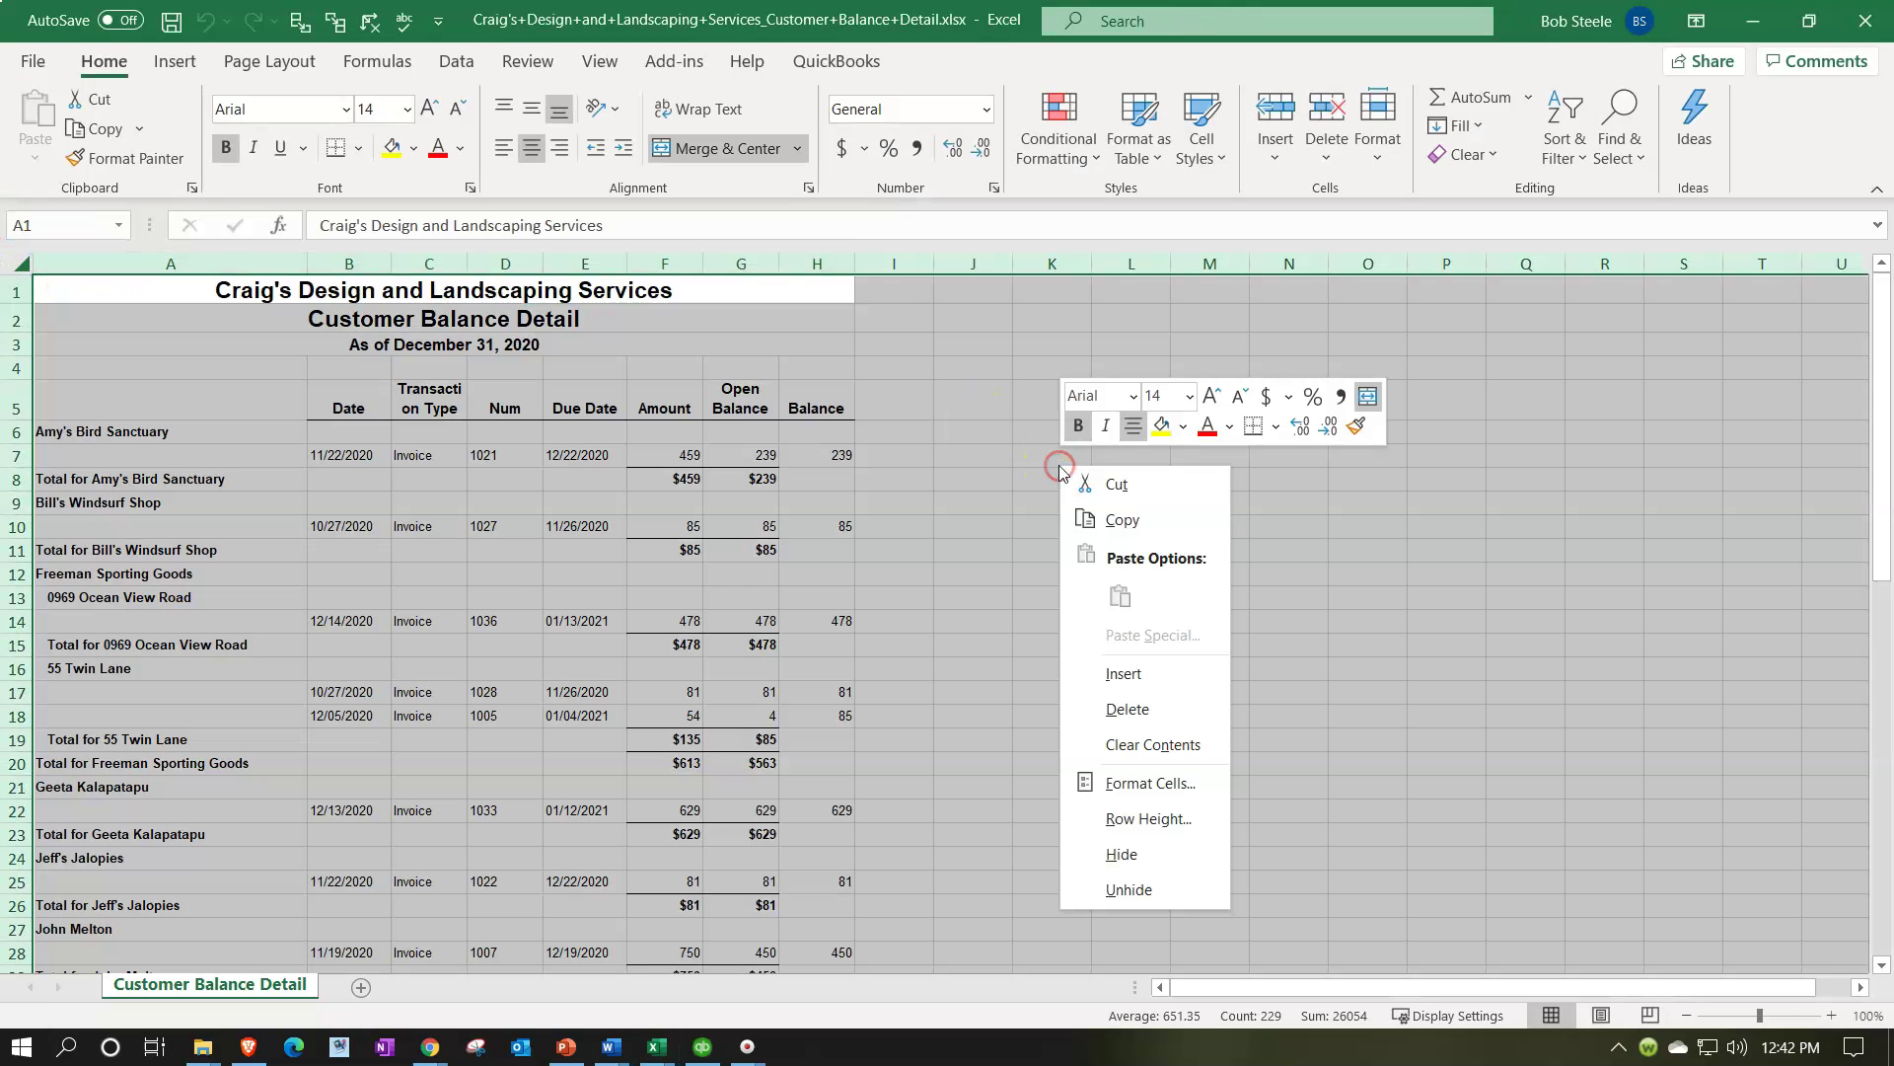
pyautogui.click(1112, 521)
pyautogui.moveTo(648, 1051)
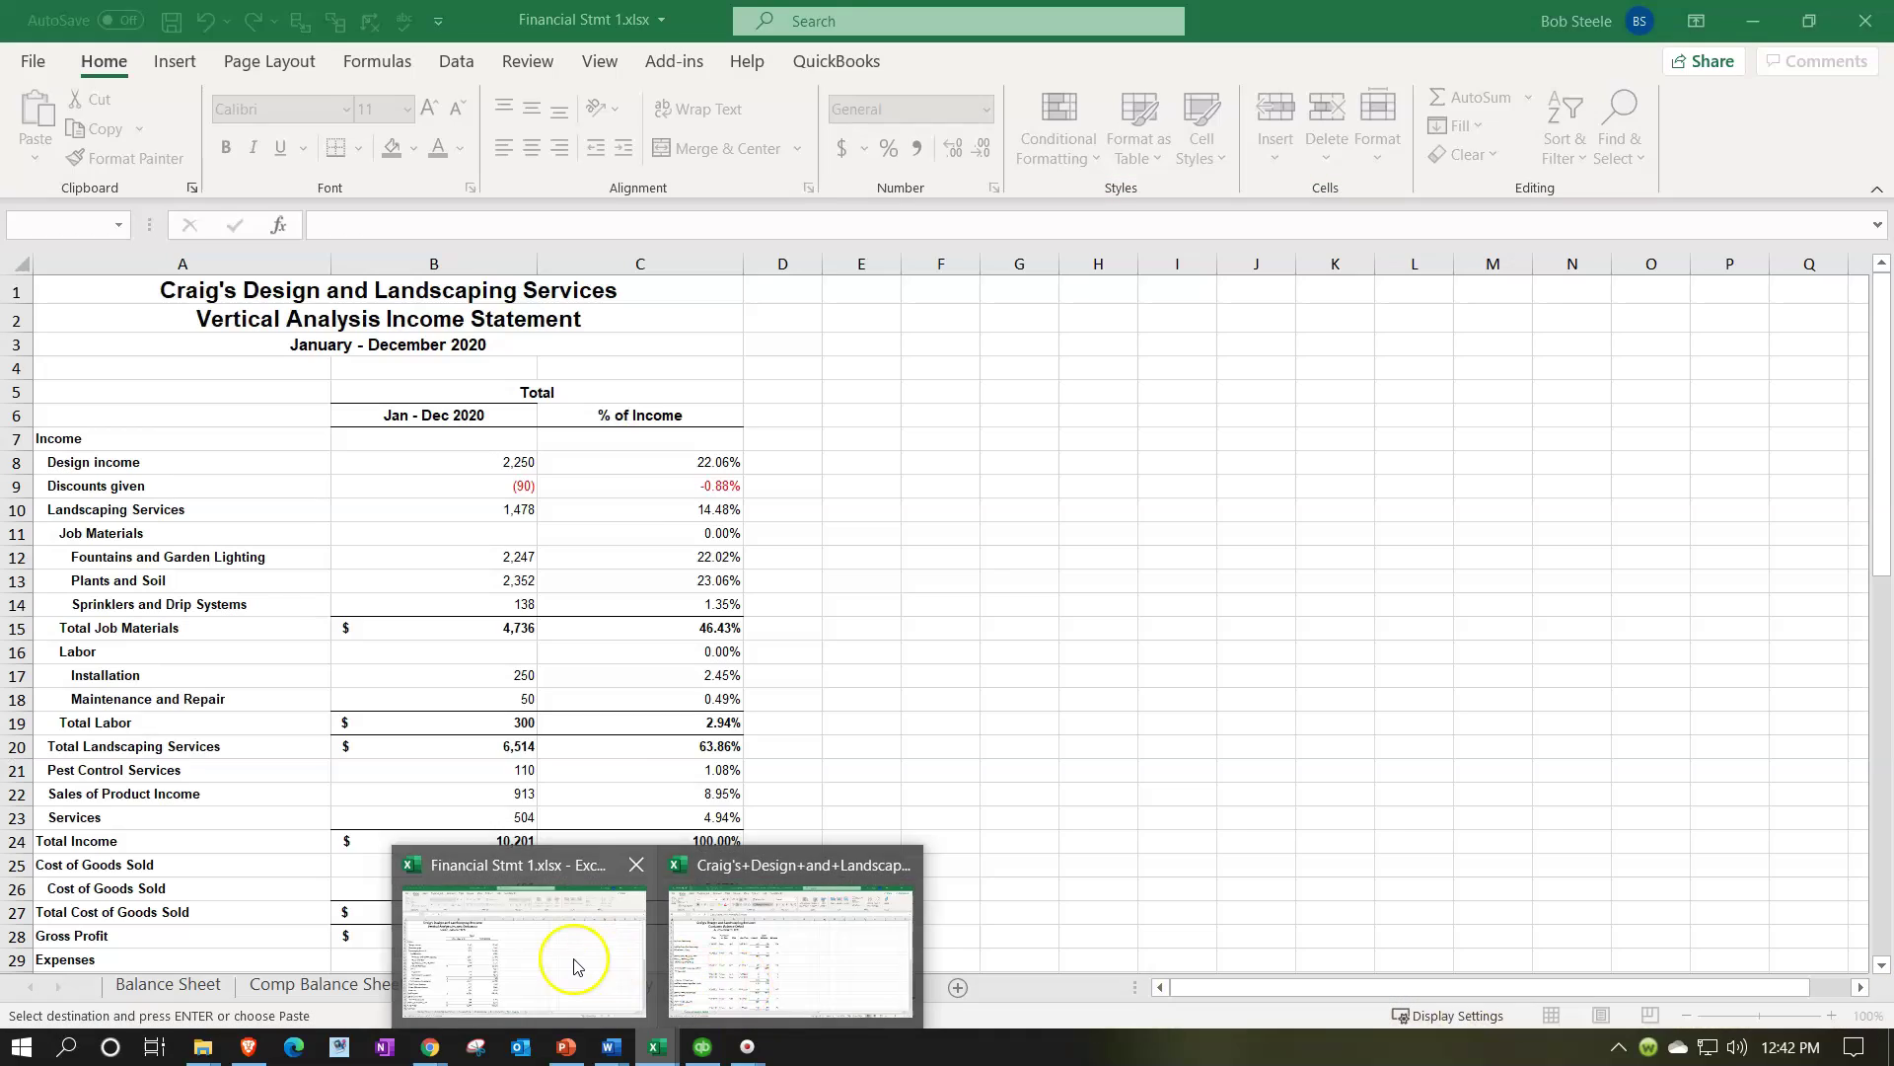
pyautogui.click(576, 964)
pyautogui.click(959, 988)
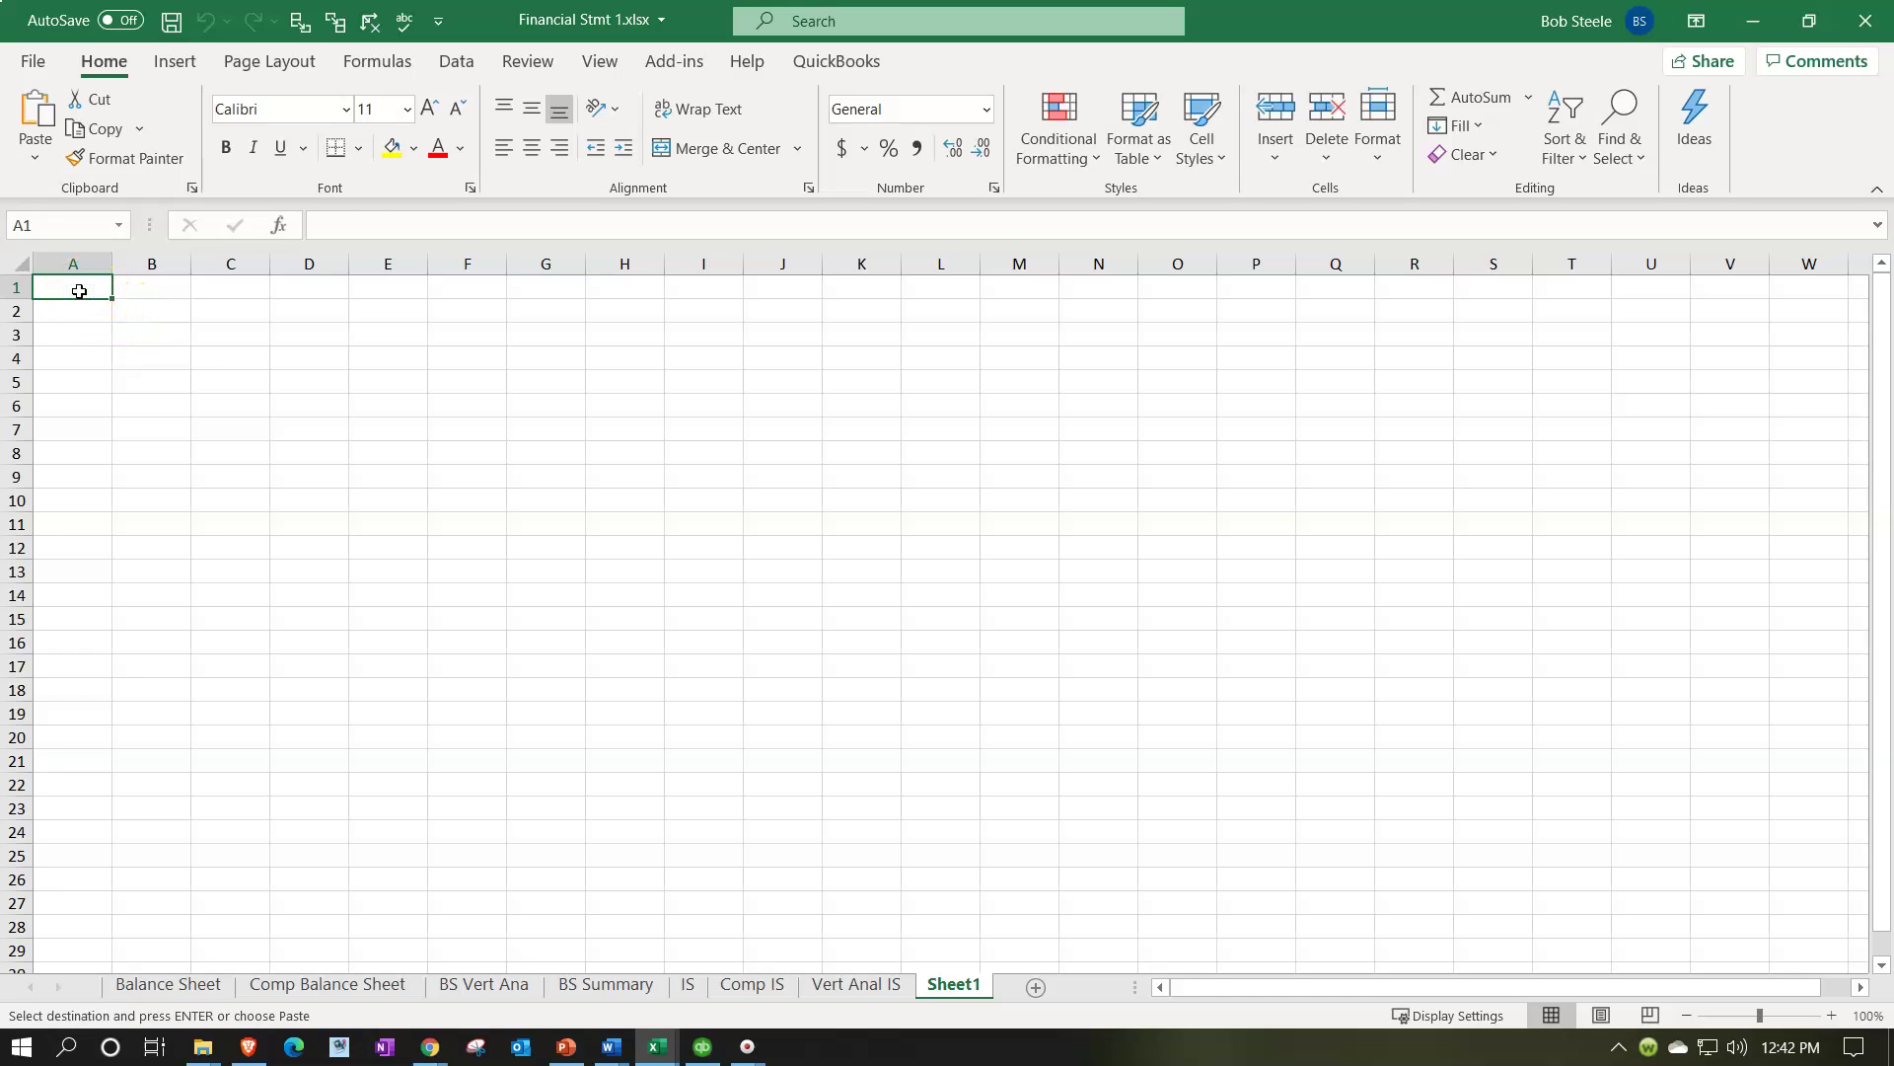
pyautogui.hotkey('ctrl', 'v')
pyautogui.click(345, 578)
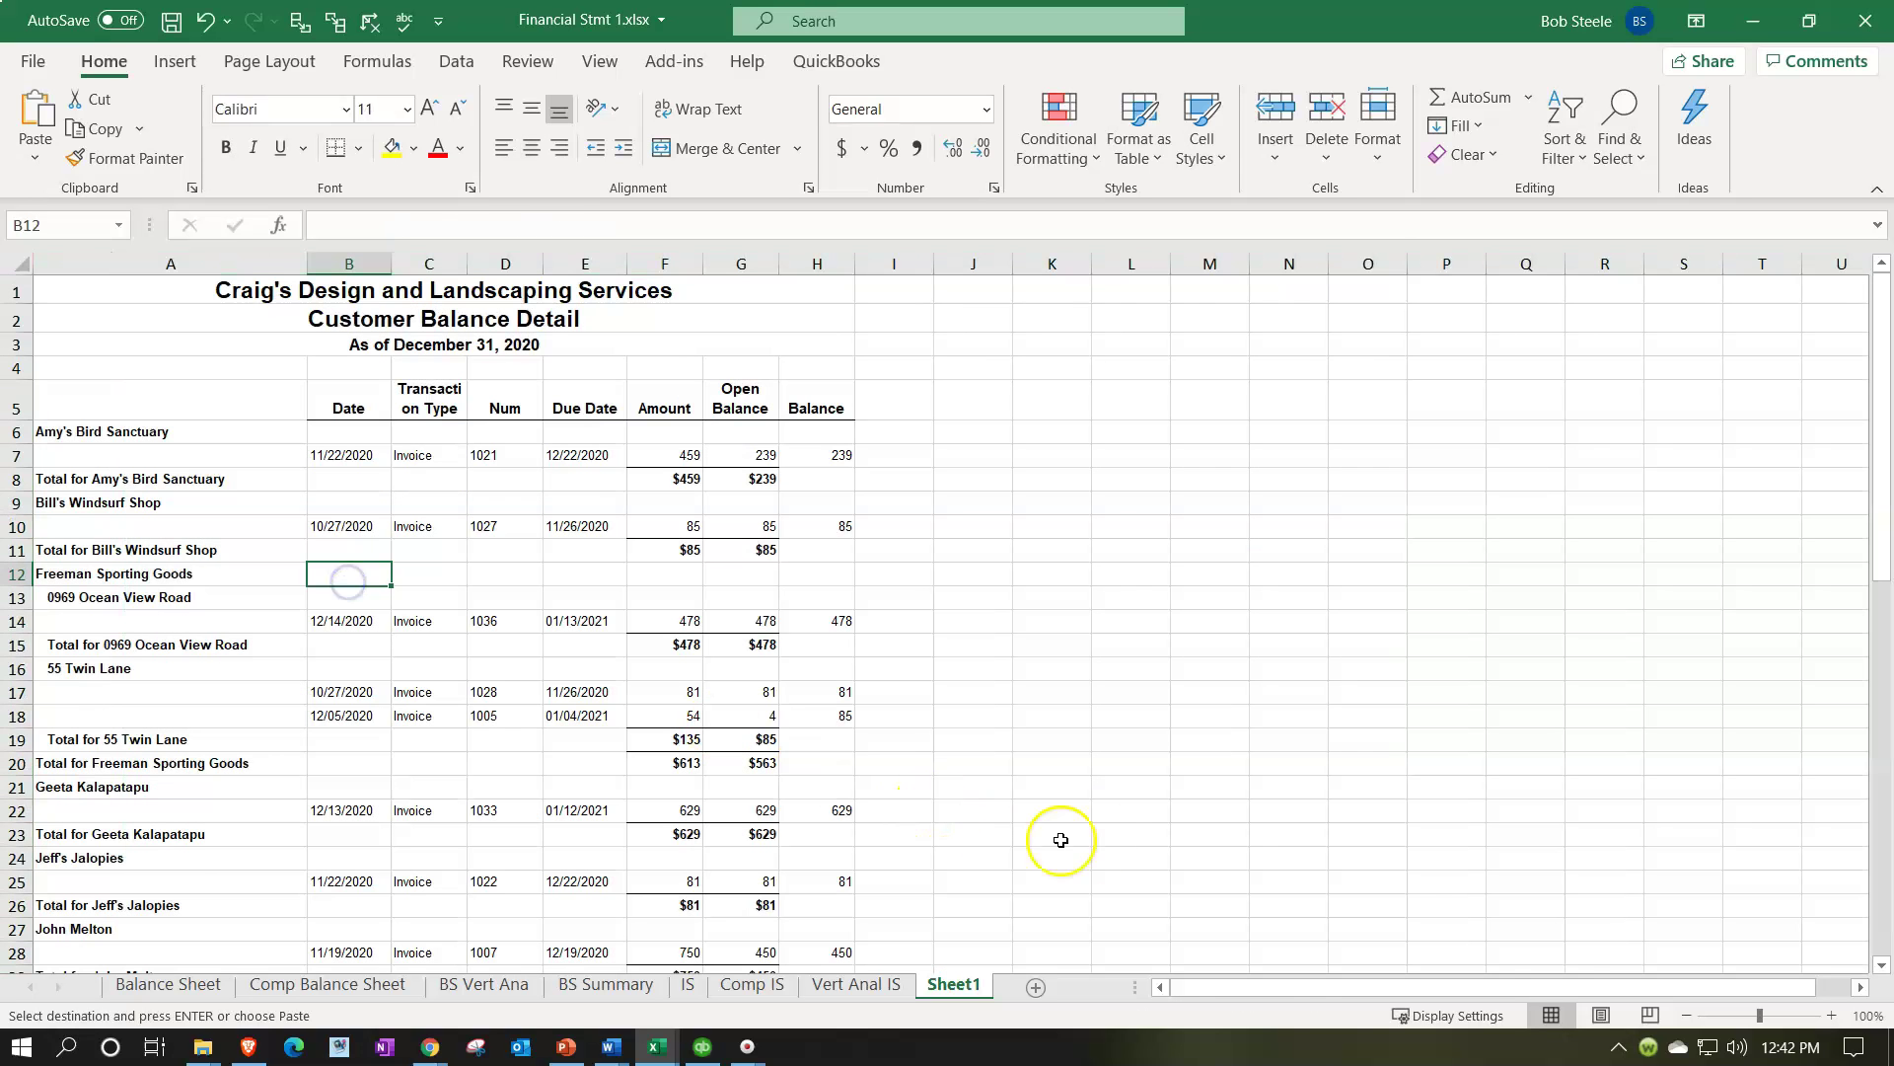
# - Check the page layout, narrow column A so the Balance column fits on the first page's width, and save the workbook
pyautogui.click(1604, 1016)
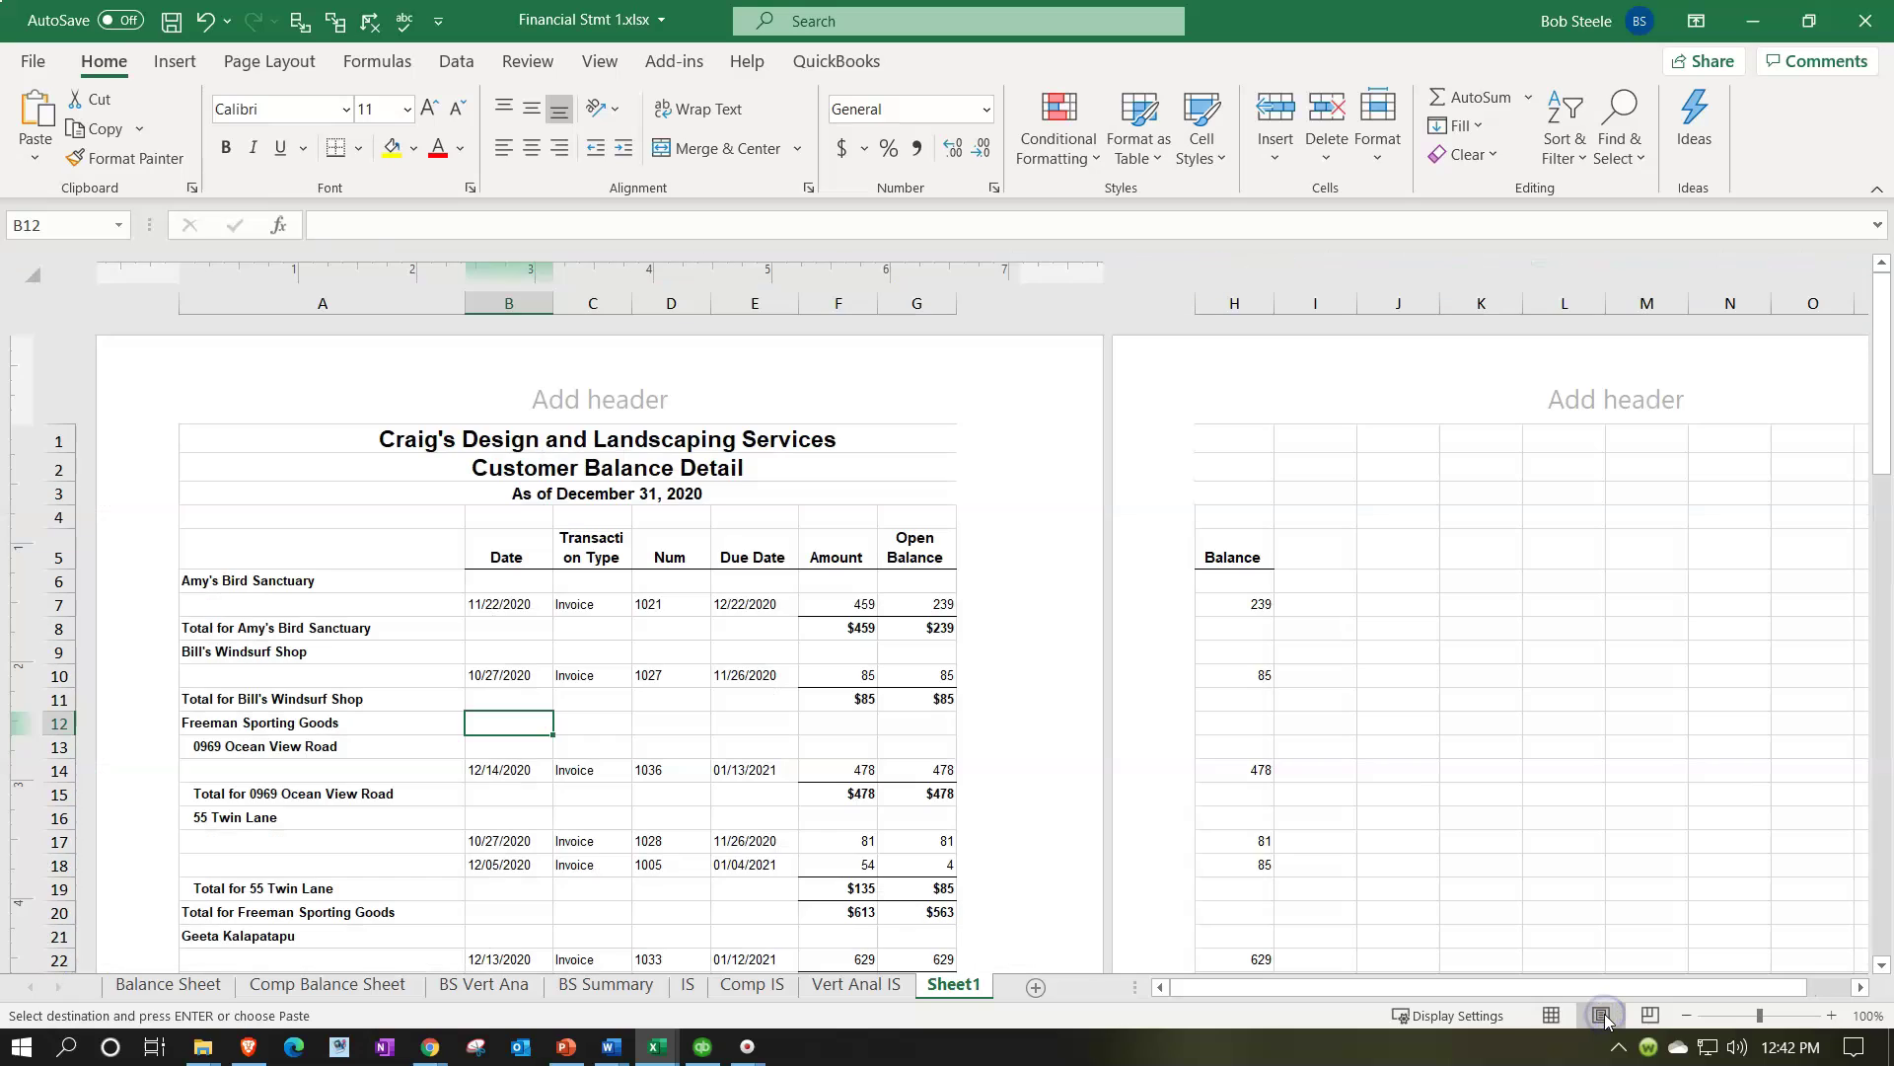
pyautogui.click(1563, 1017)
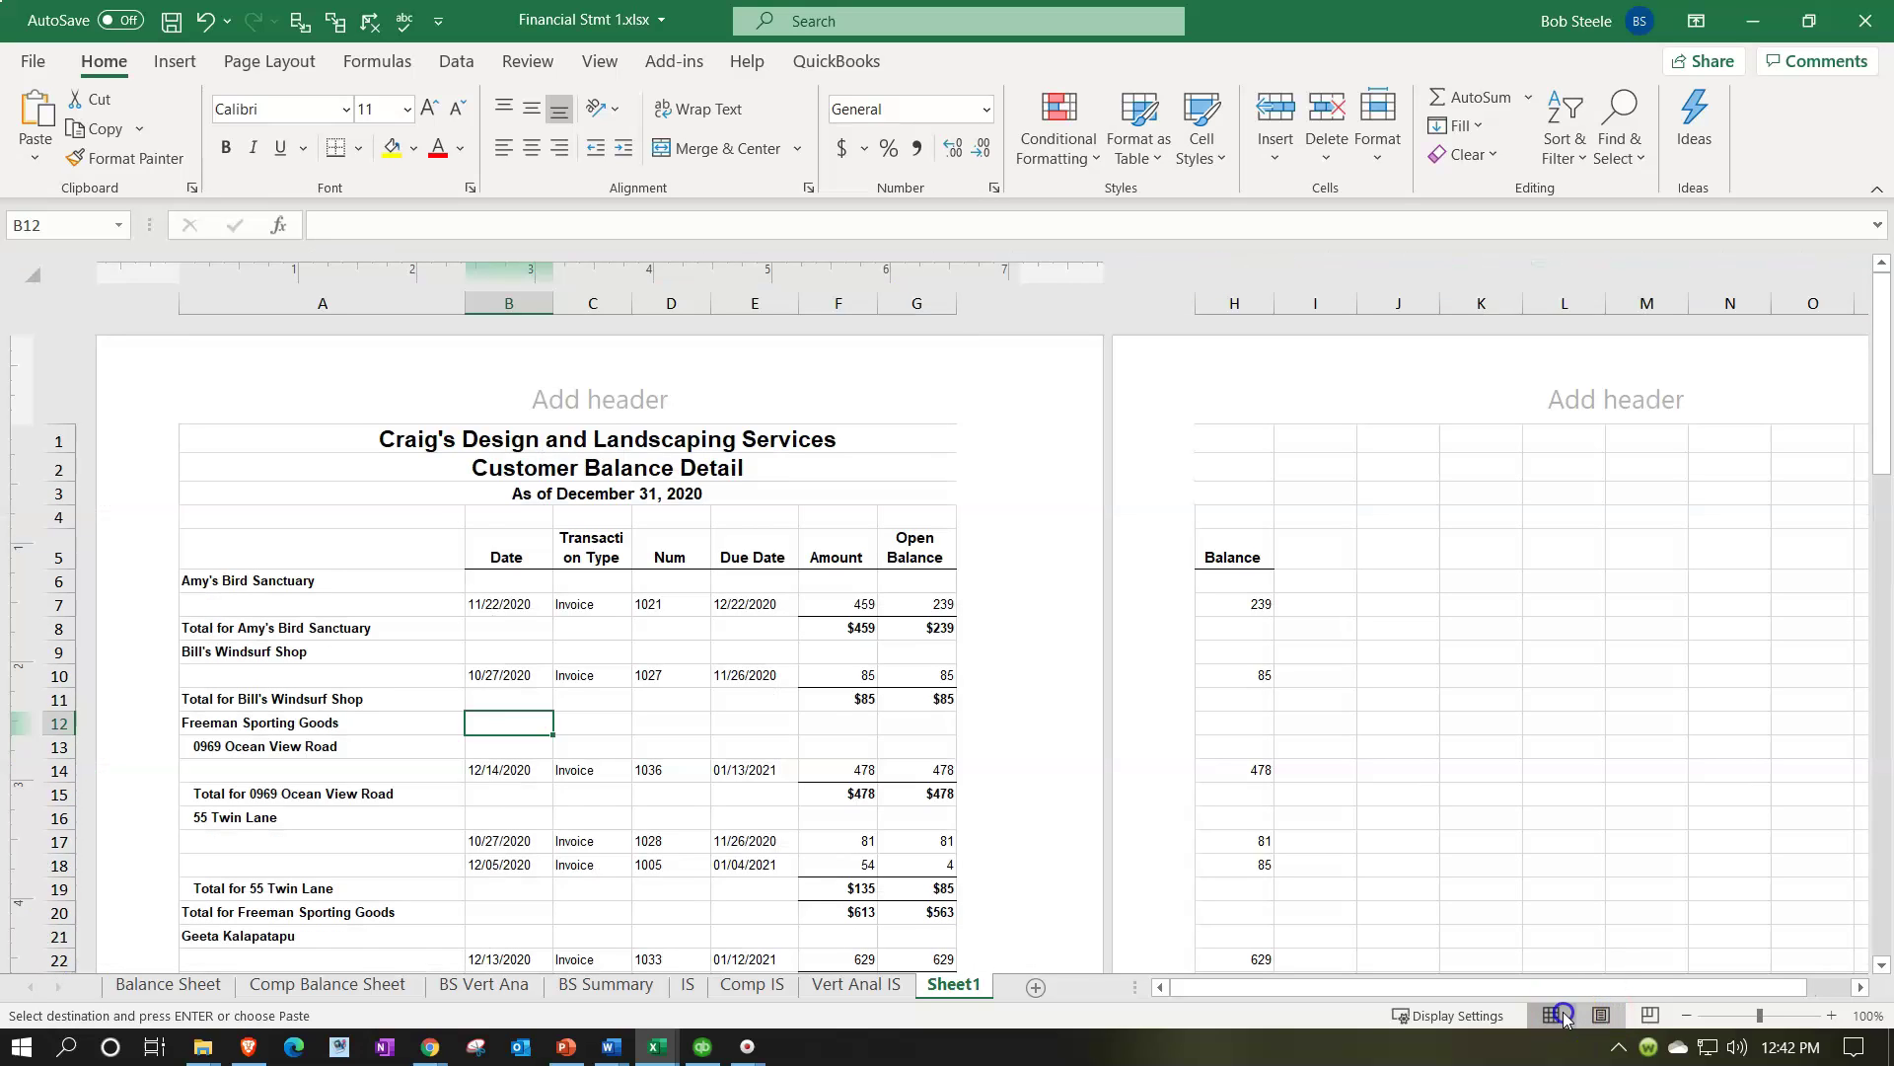
pyautogui.click(532, 651)
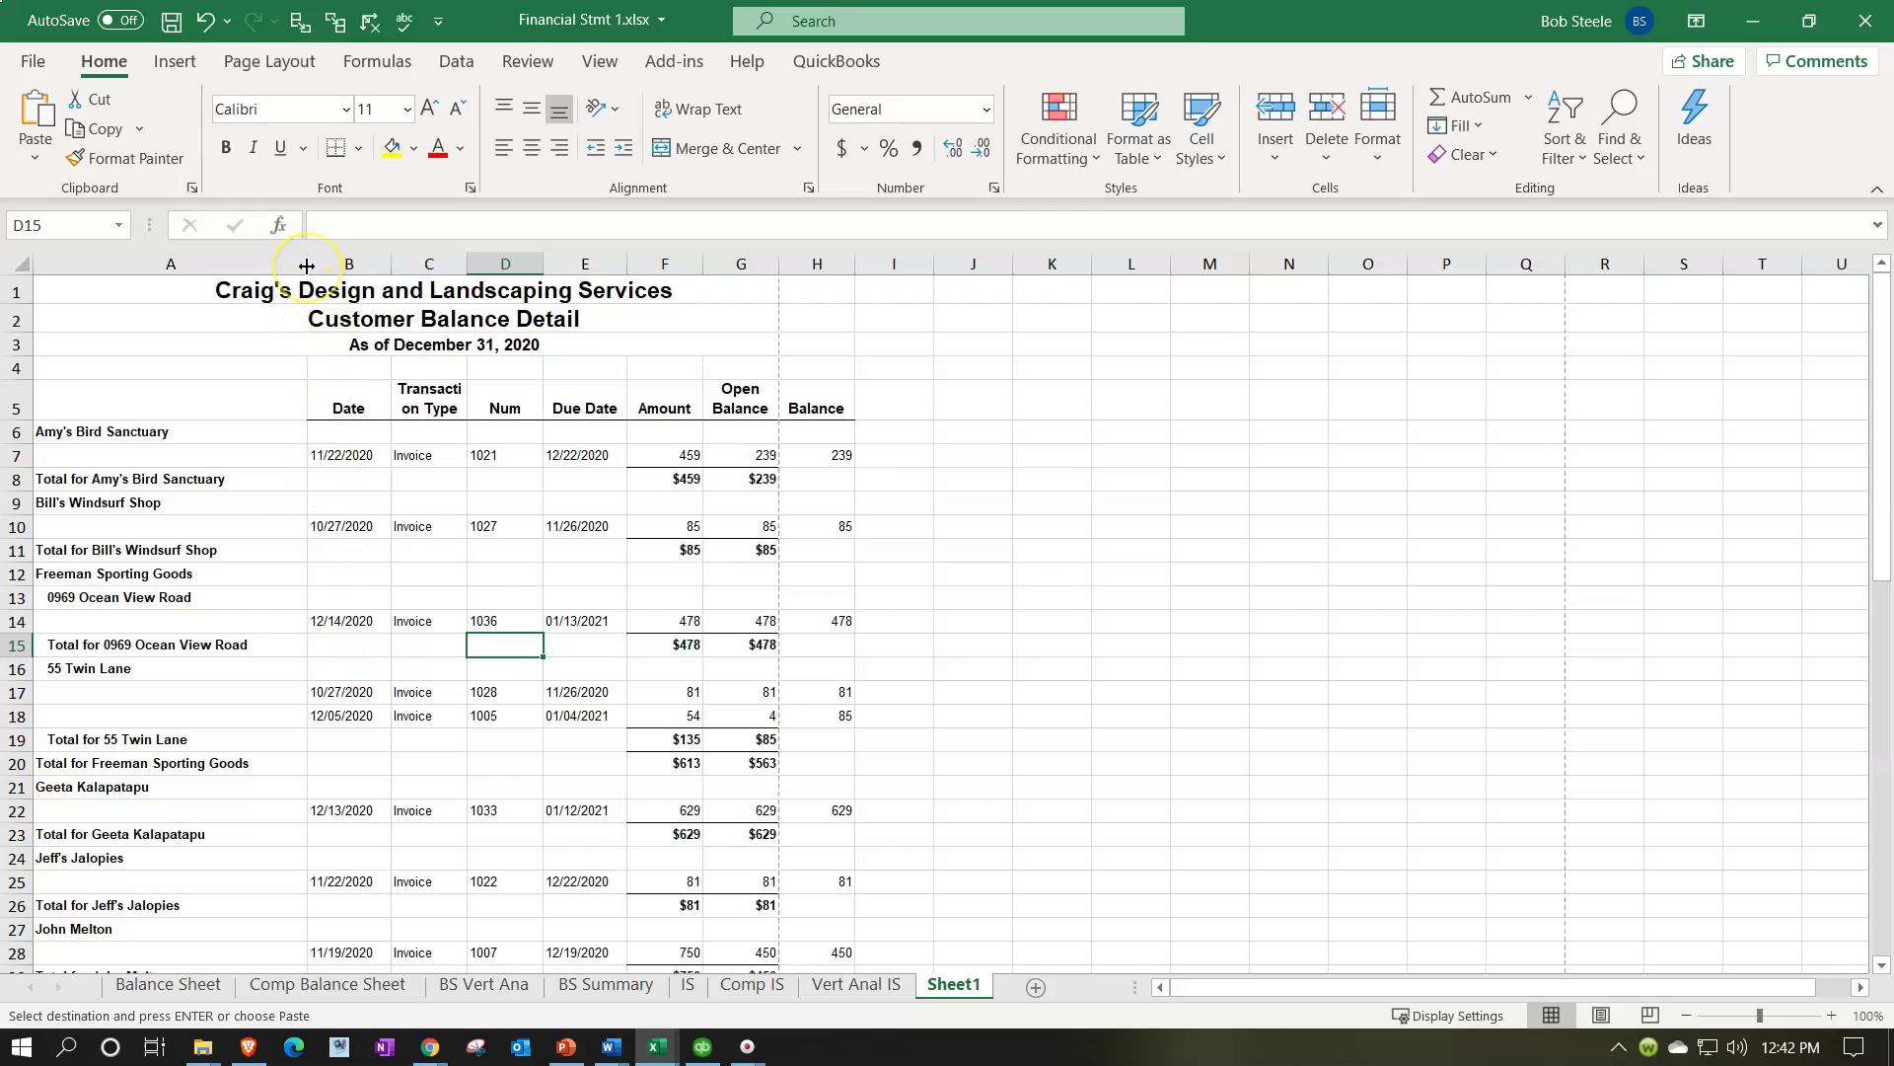
pyautogui.moveTo(307, 265); pyautogui.dragTo(266, 269)
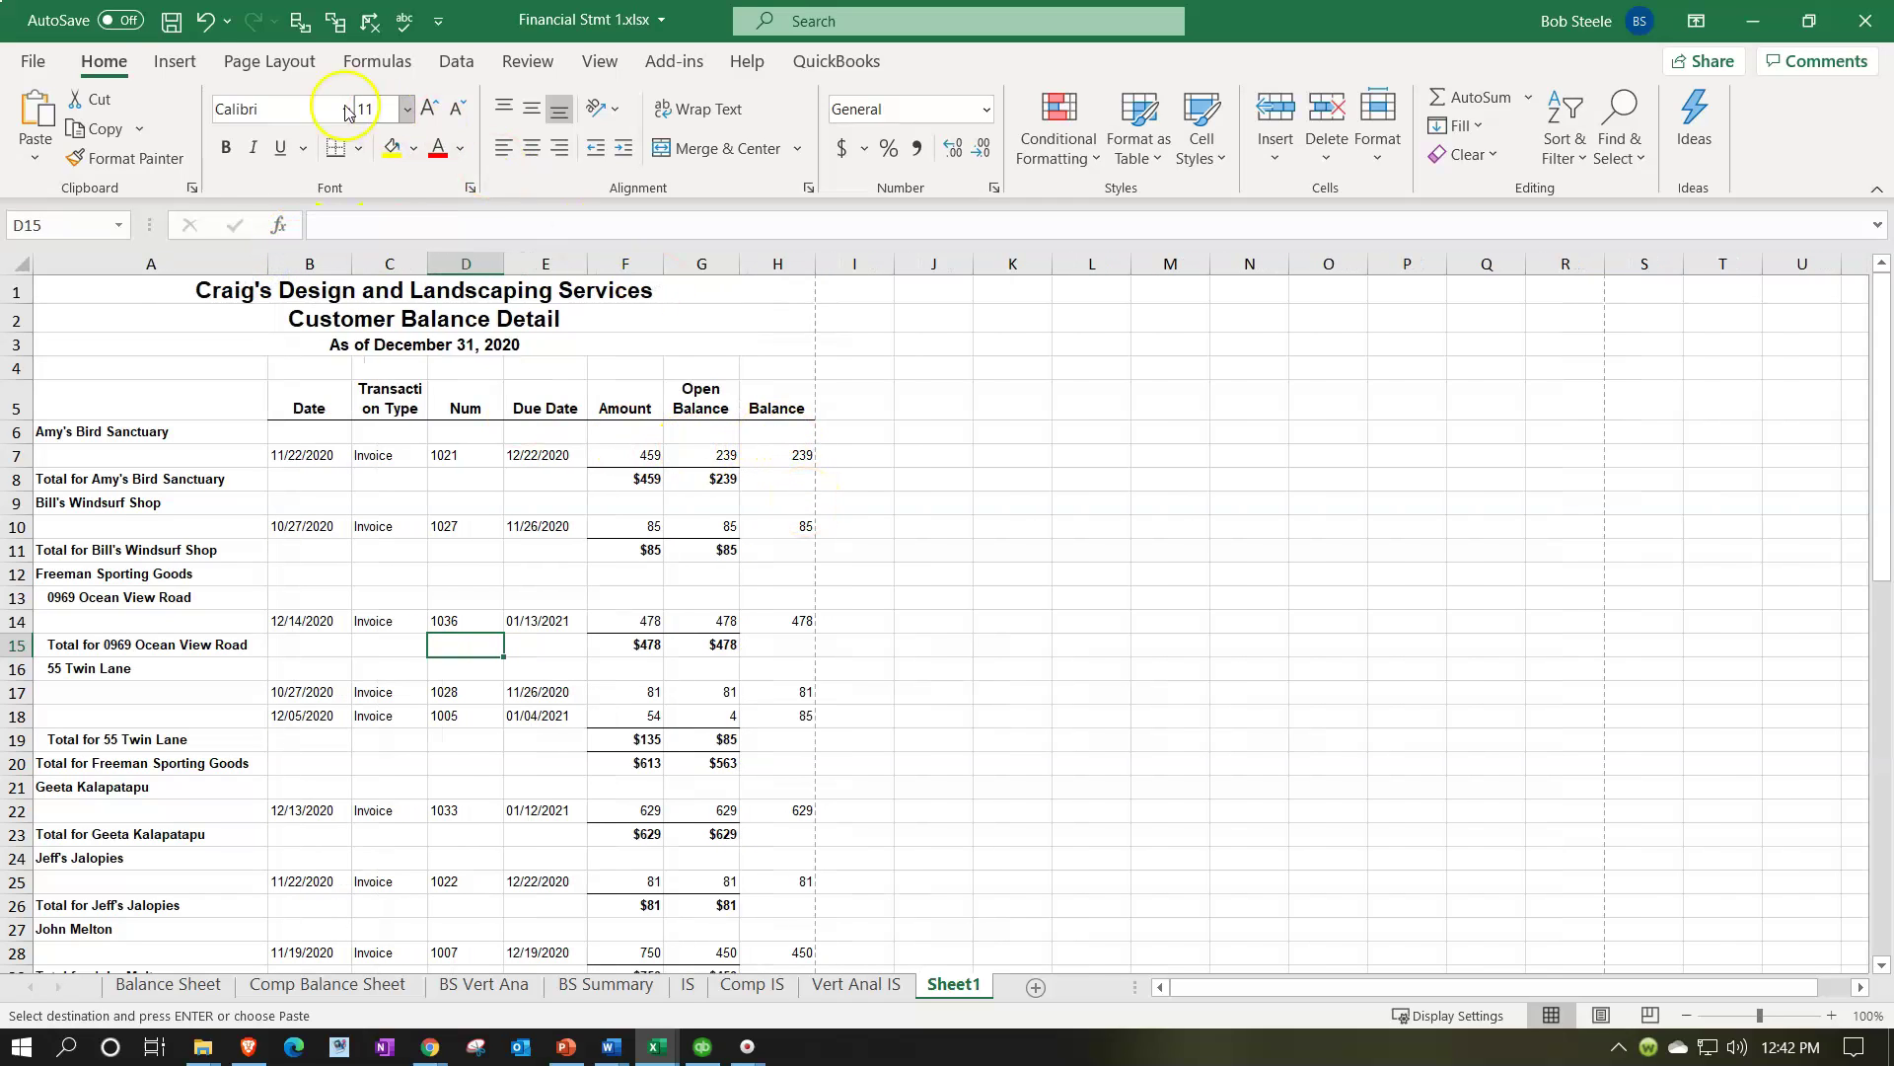
pyautogui.click(172, 21)
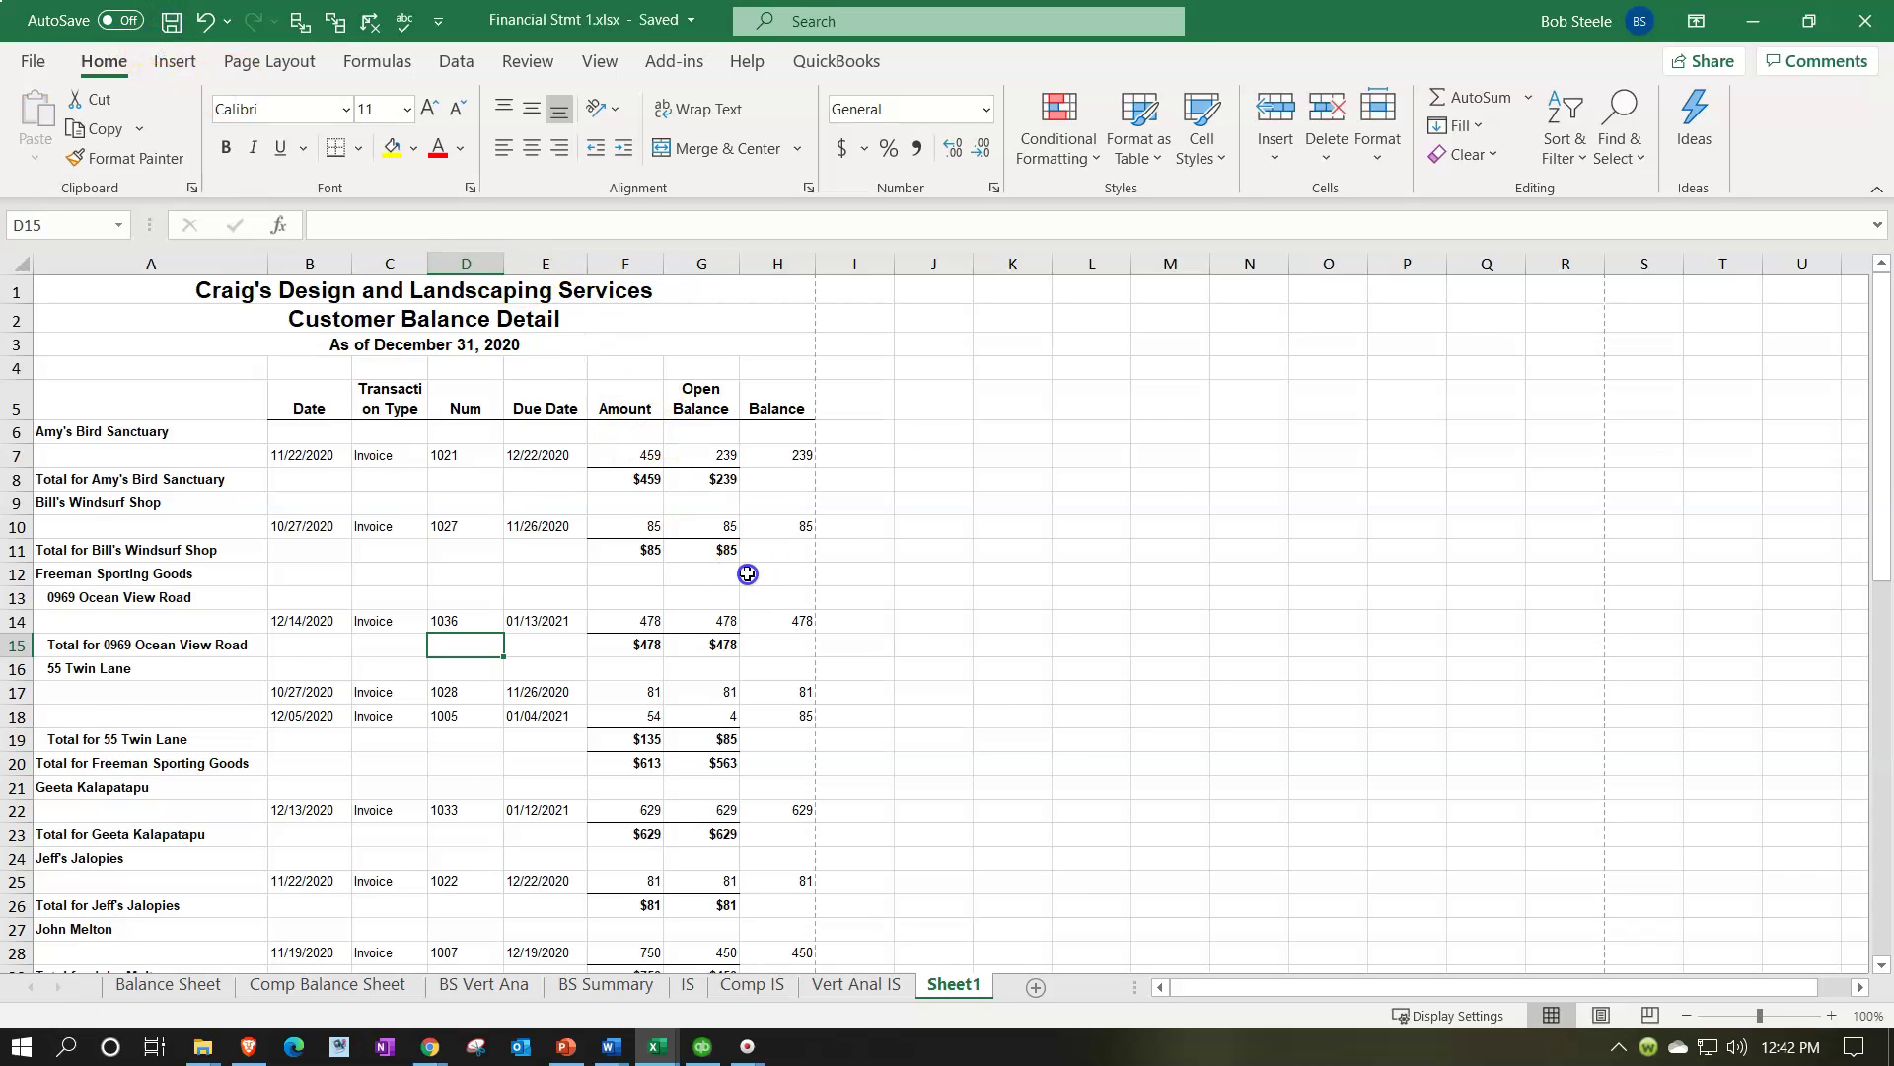
# - Look over the pasted Customer Balance Detail data and rename its sheet to Cust Bal Det
pyautogui.click(747, 573)
pyautogui.scroll(-20, 746, 592)
pyautogui.scroll(11, 740, 622)
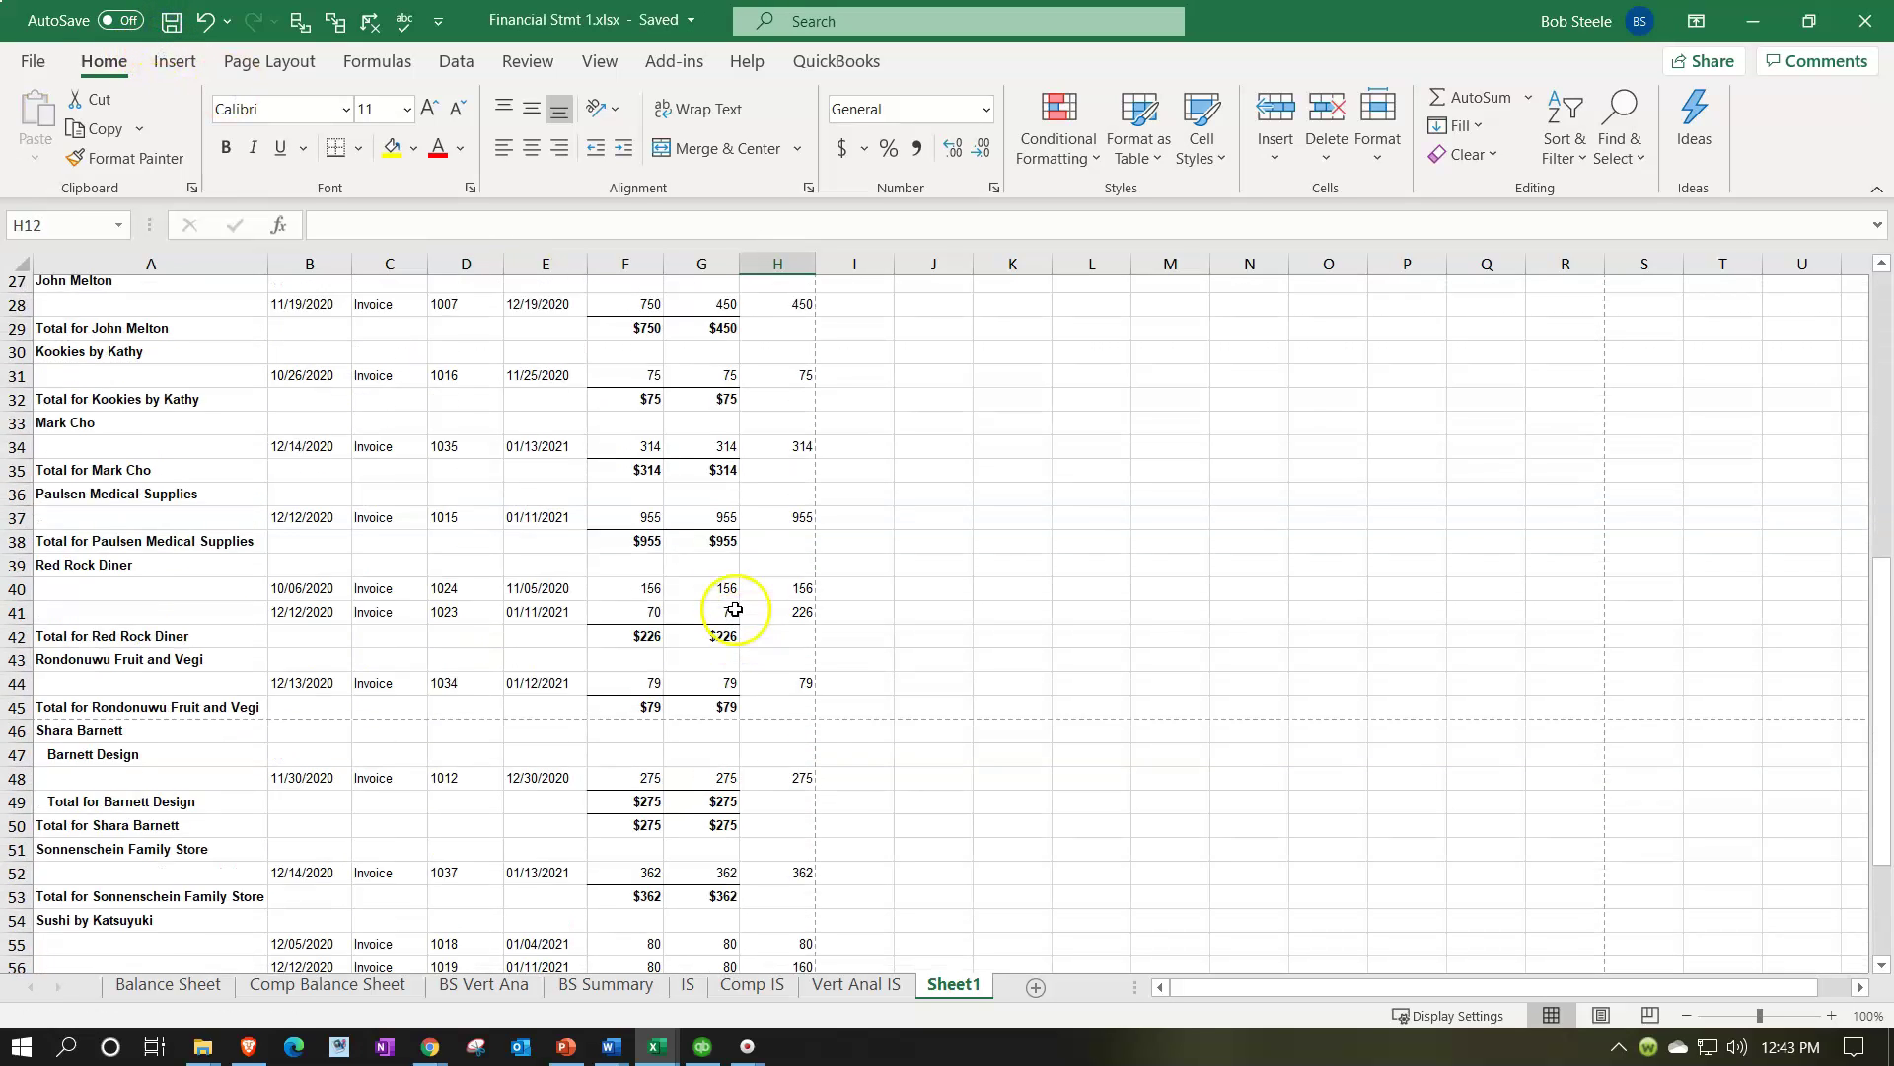
pyautogui.scroll(9, 736, 610)
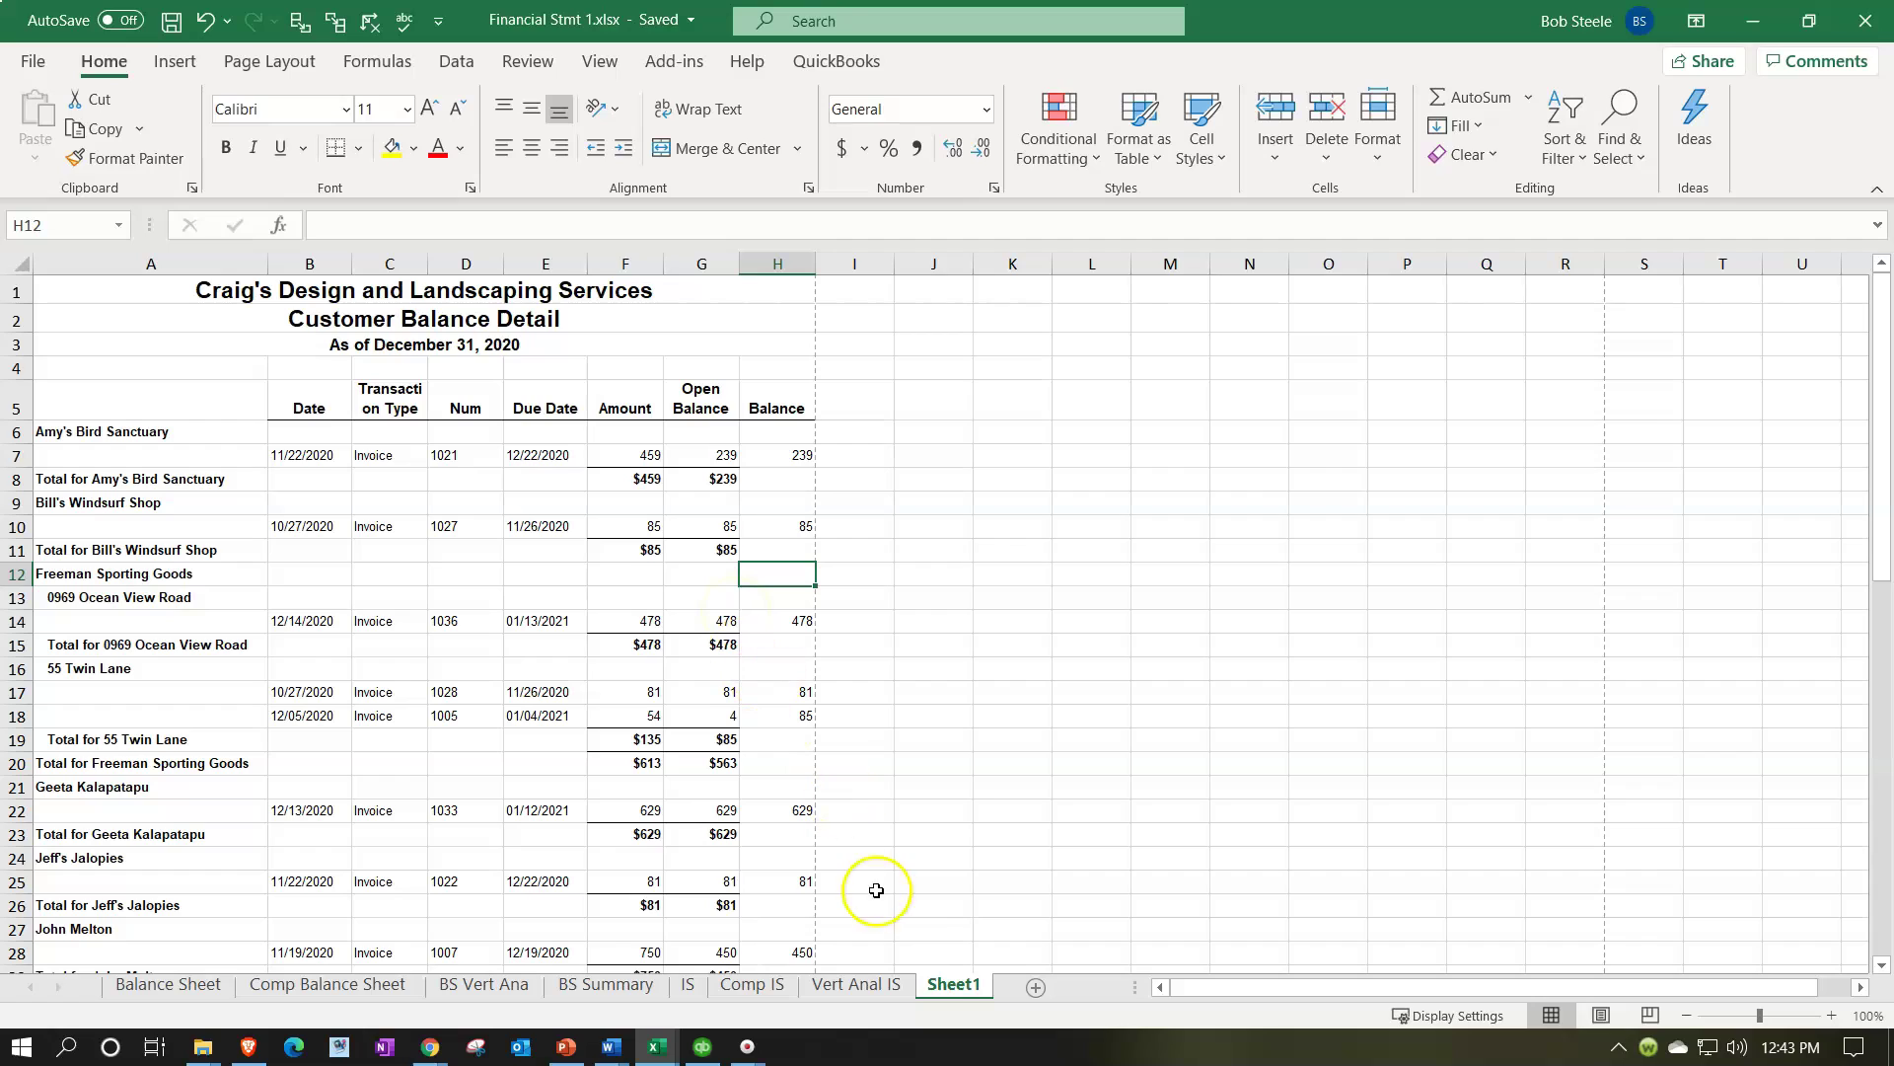
pyautogui.doubleClick(954, 986)
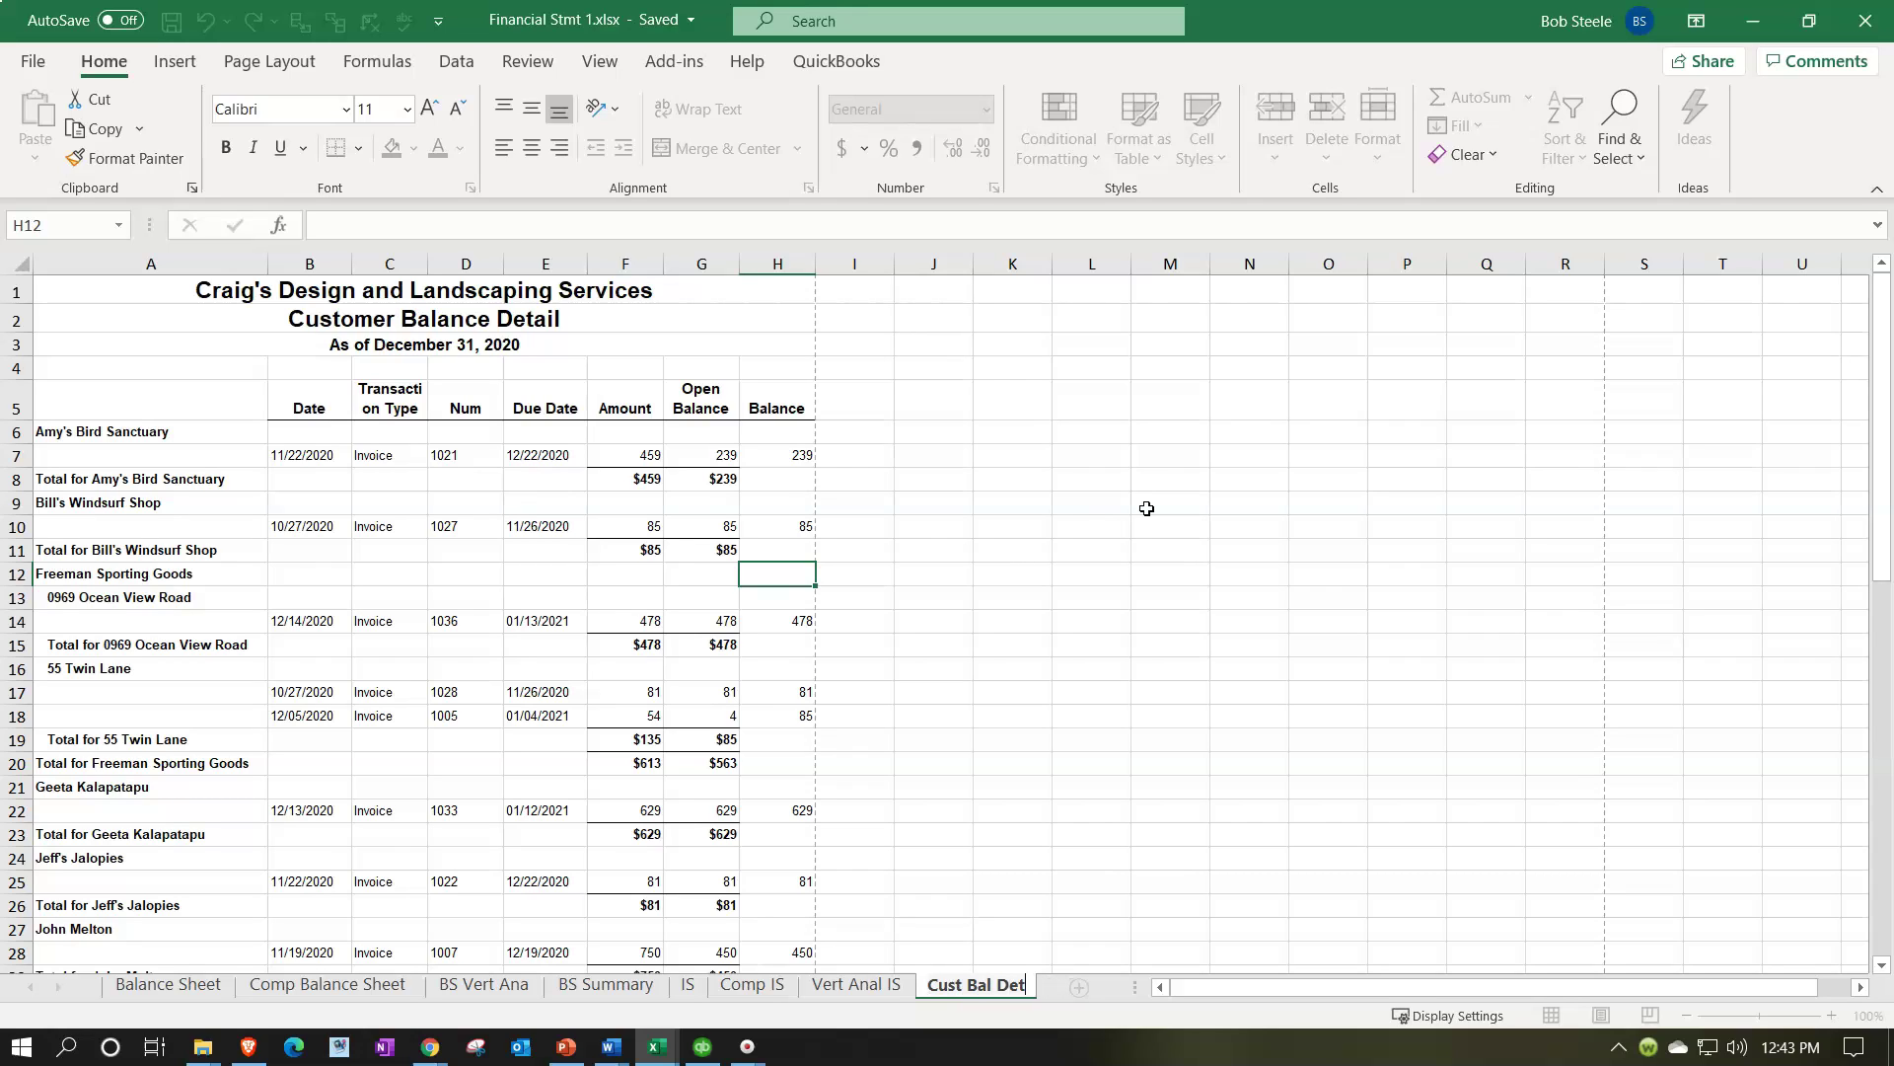
pyautogui.click(1146, 508)
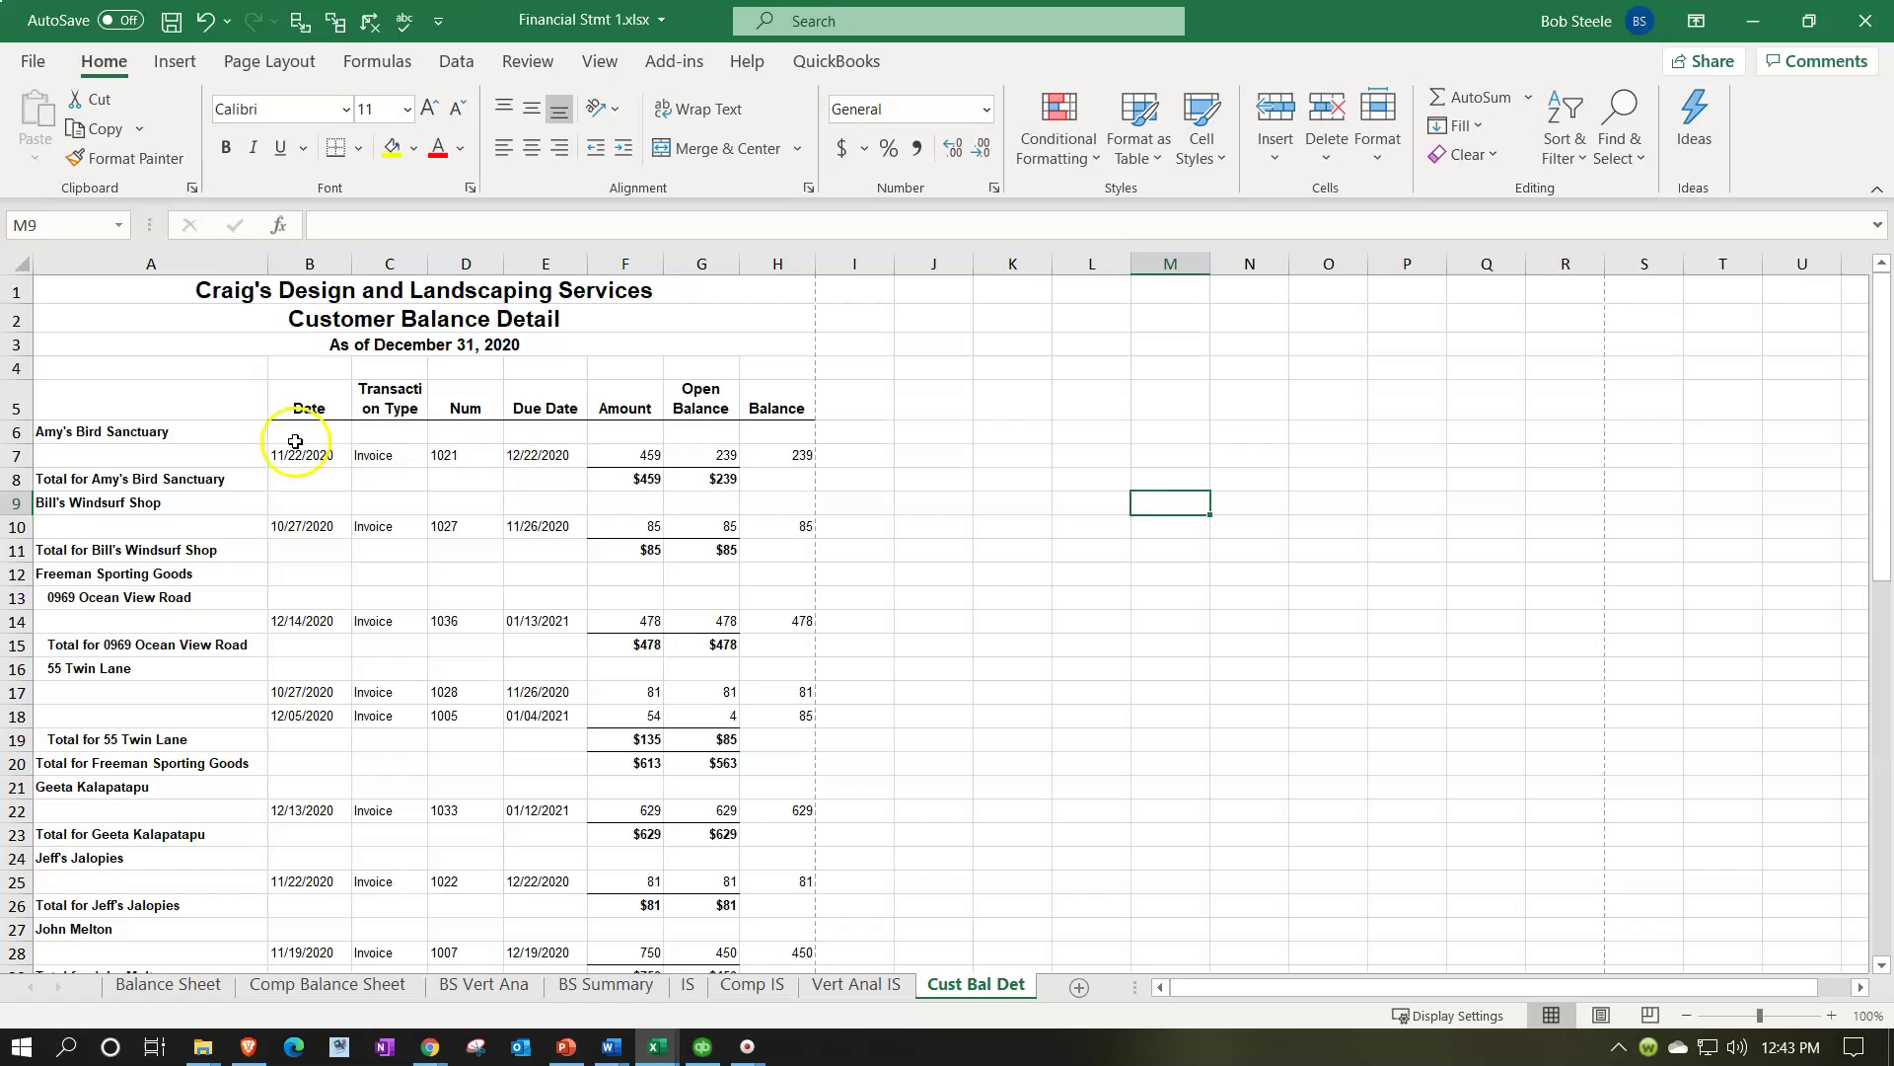
# - Set up printing of the entire workbook with CutePDF Writer and page through the print preview to the last page
pyautogui.click(35, 64)
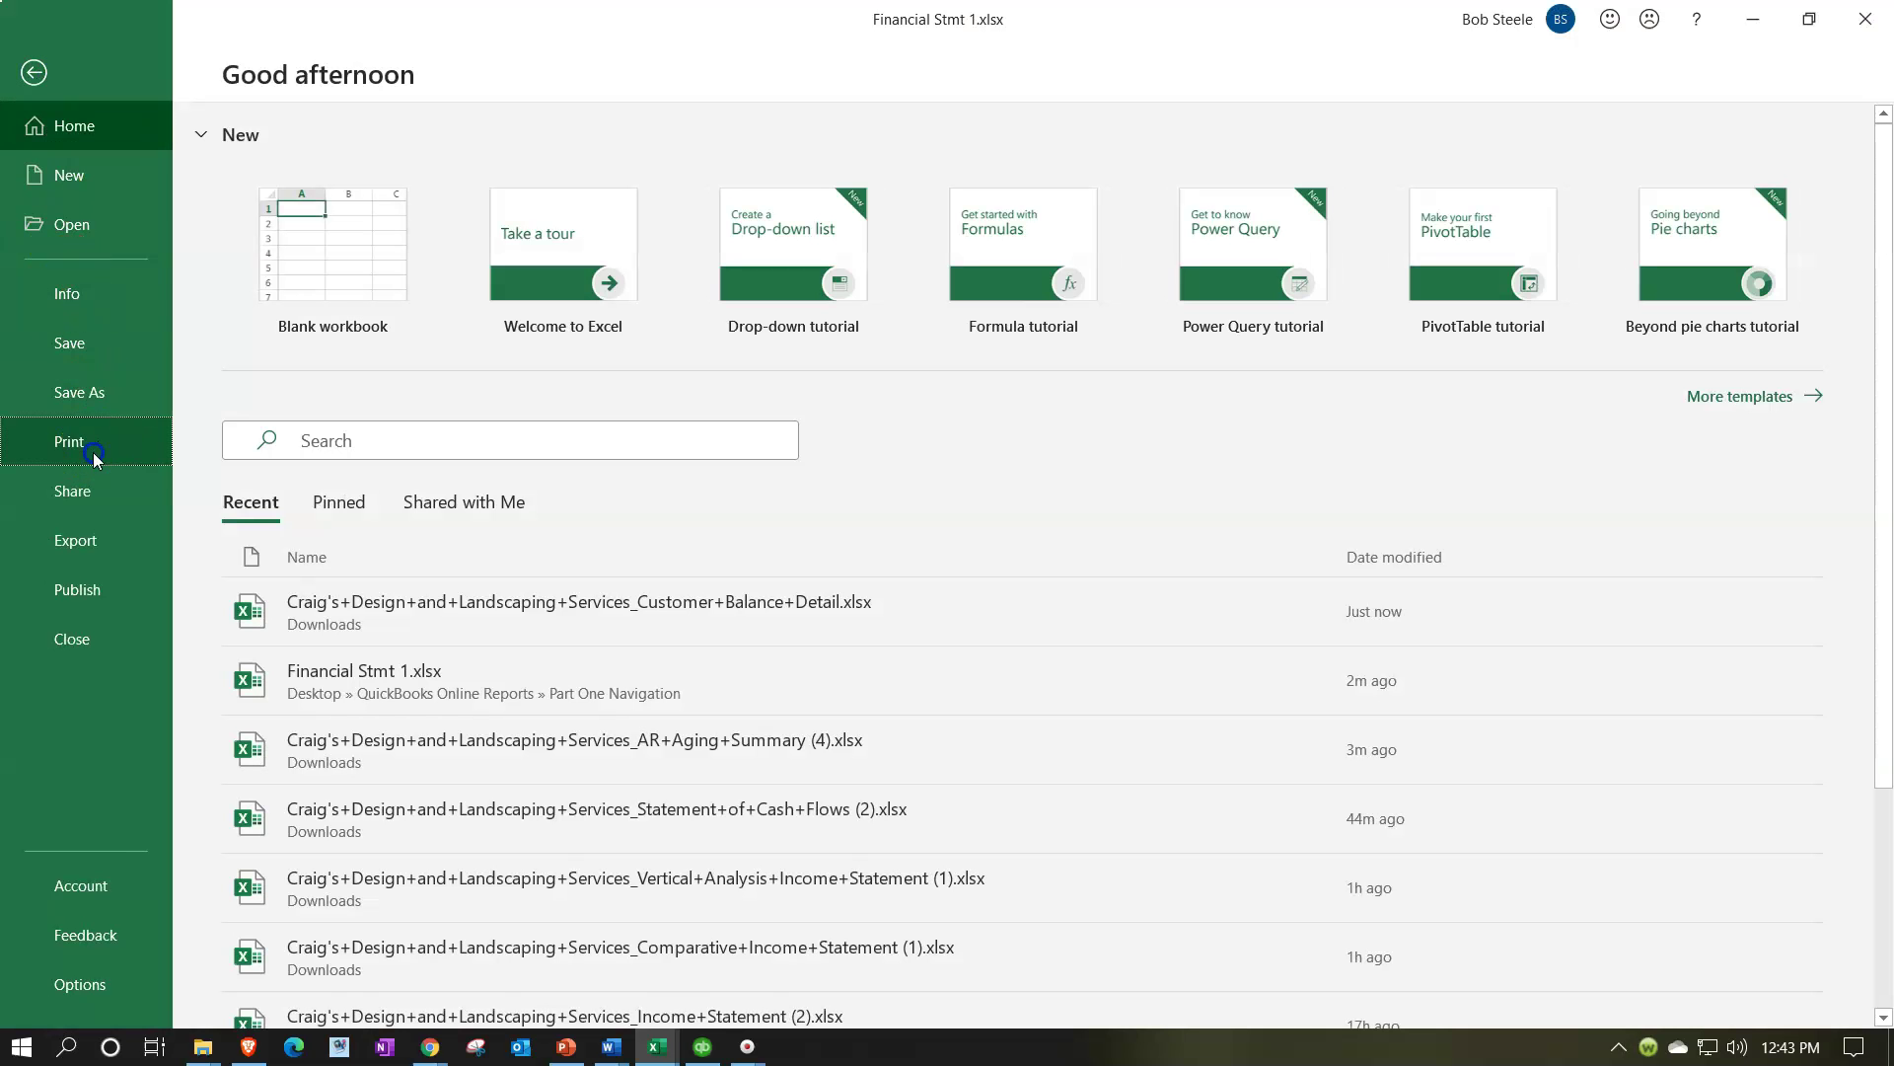
pyautogui.click(93, 452)
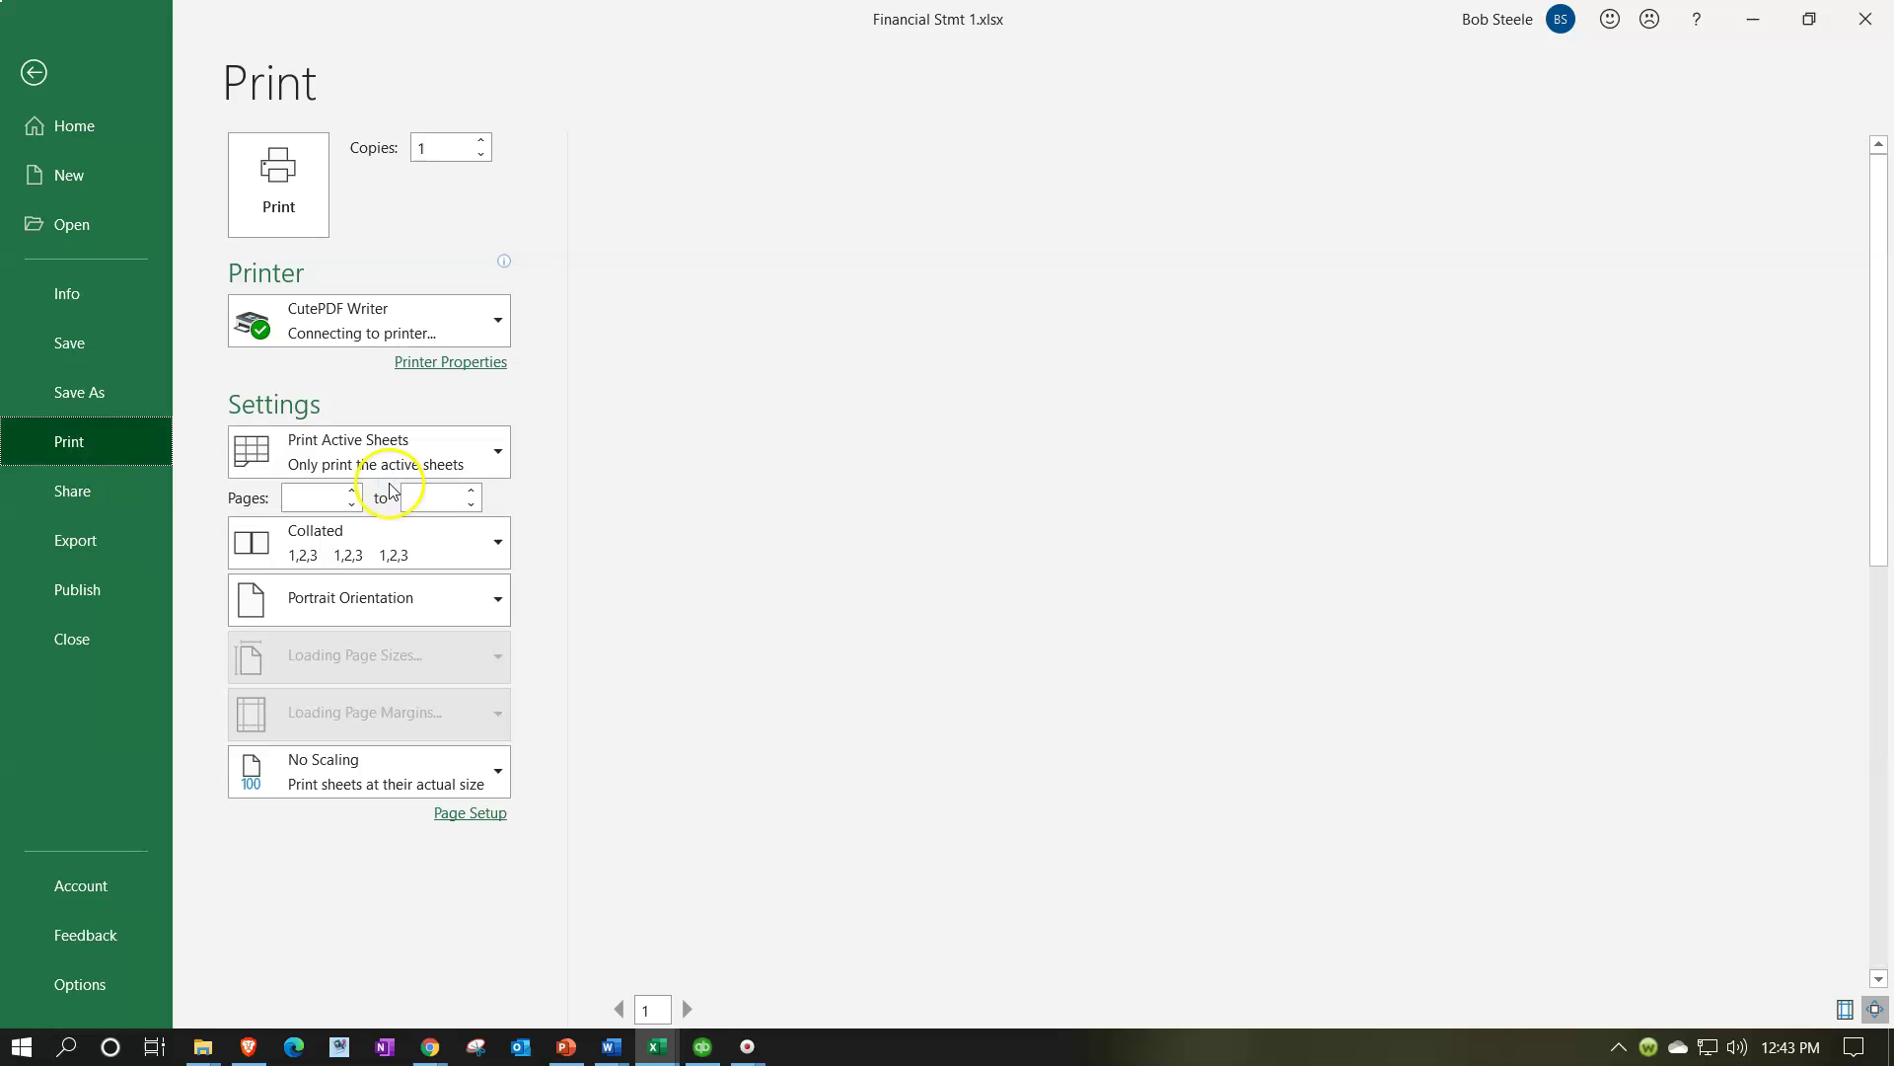
pyautogui.click(446, 466)
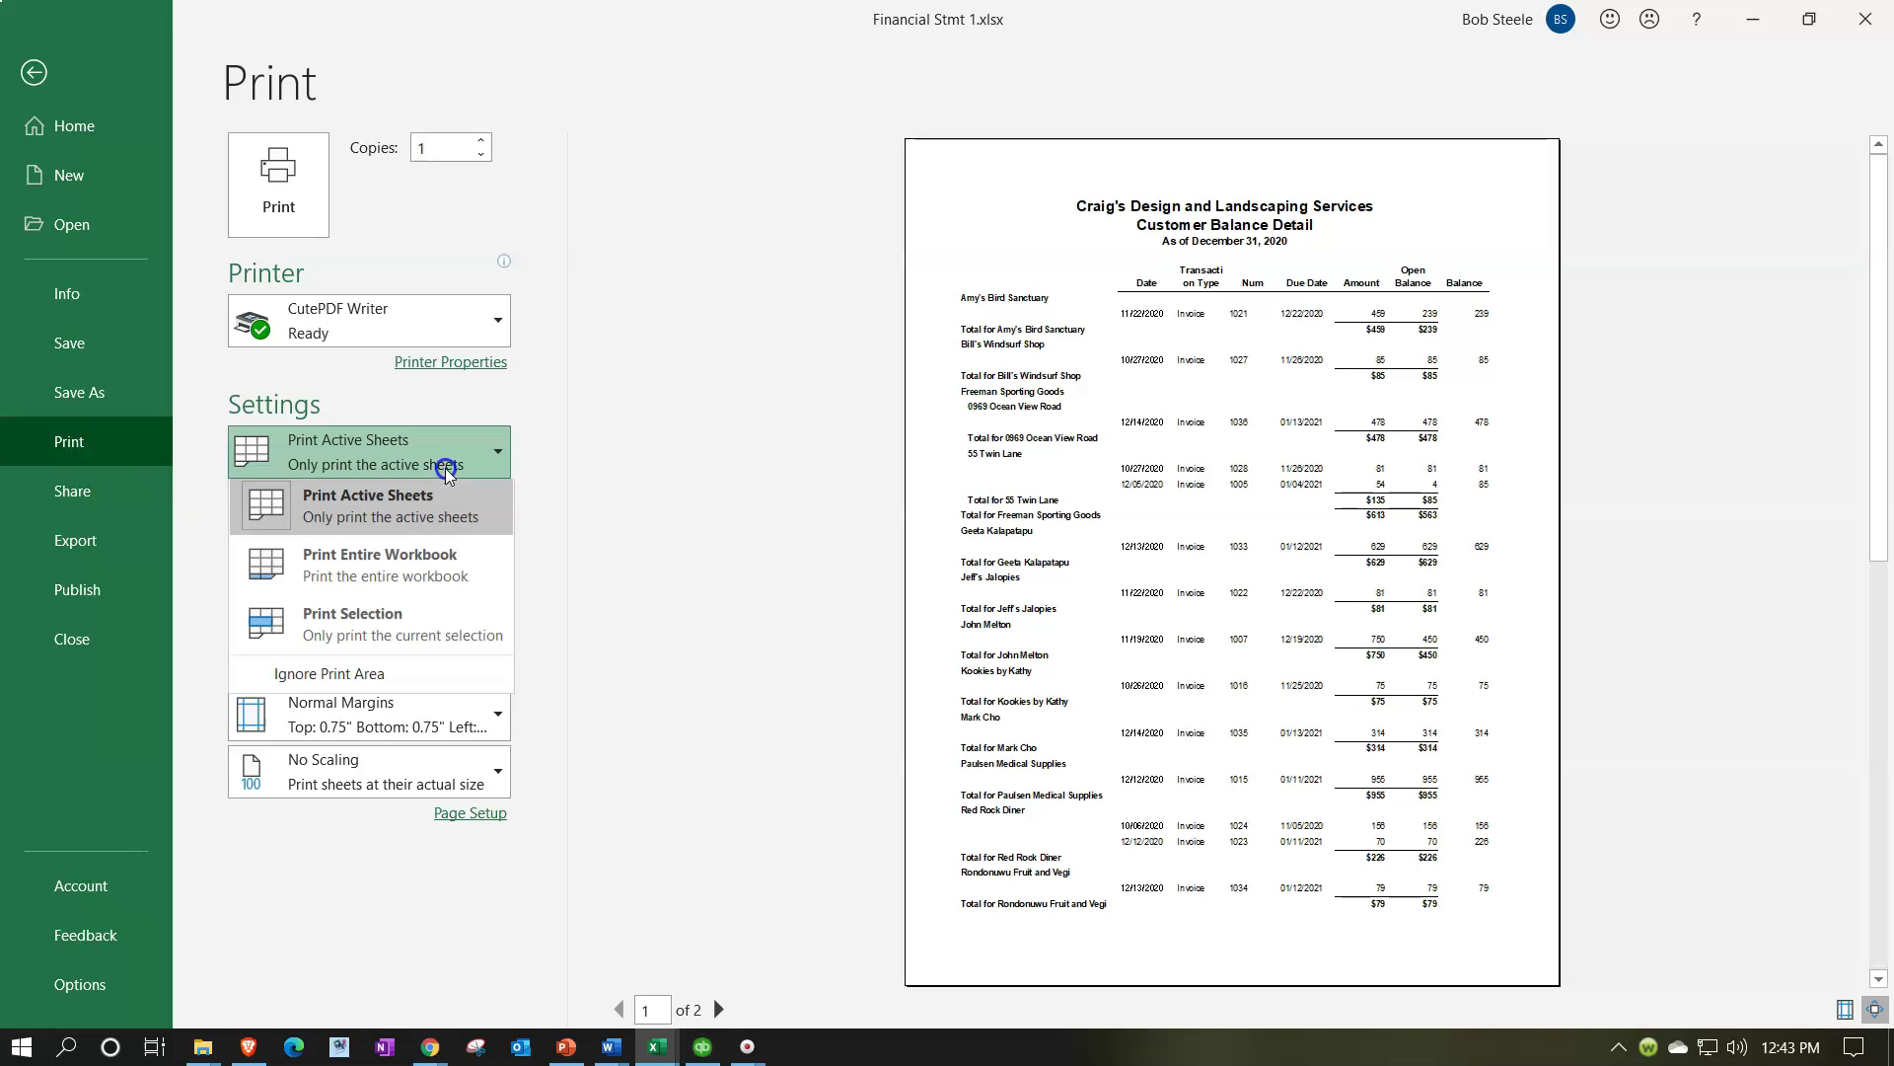
pyautogui.click(428, 570)
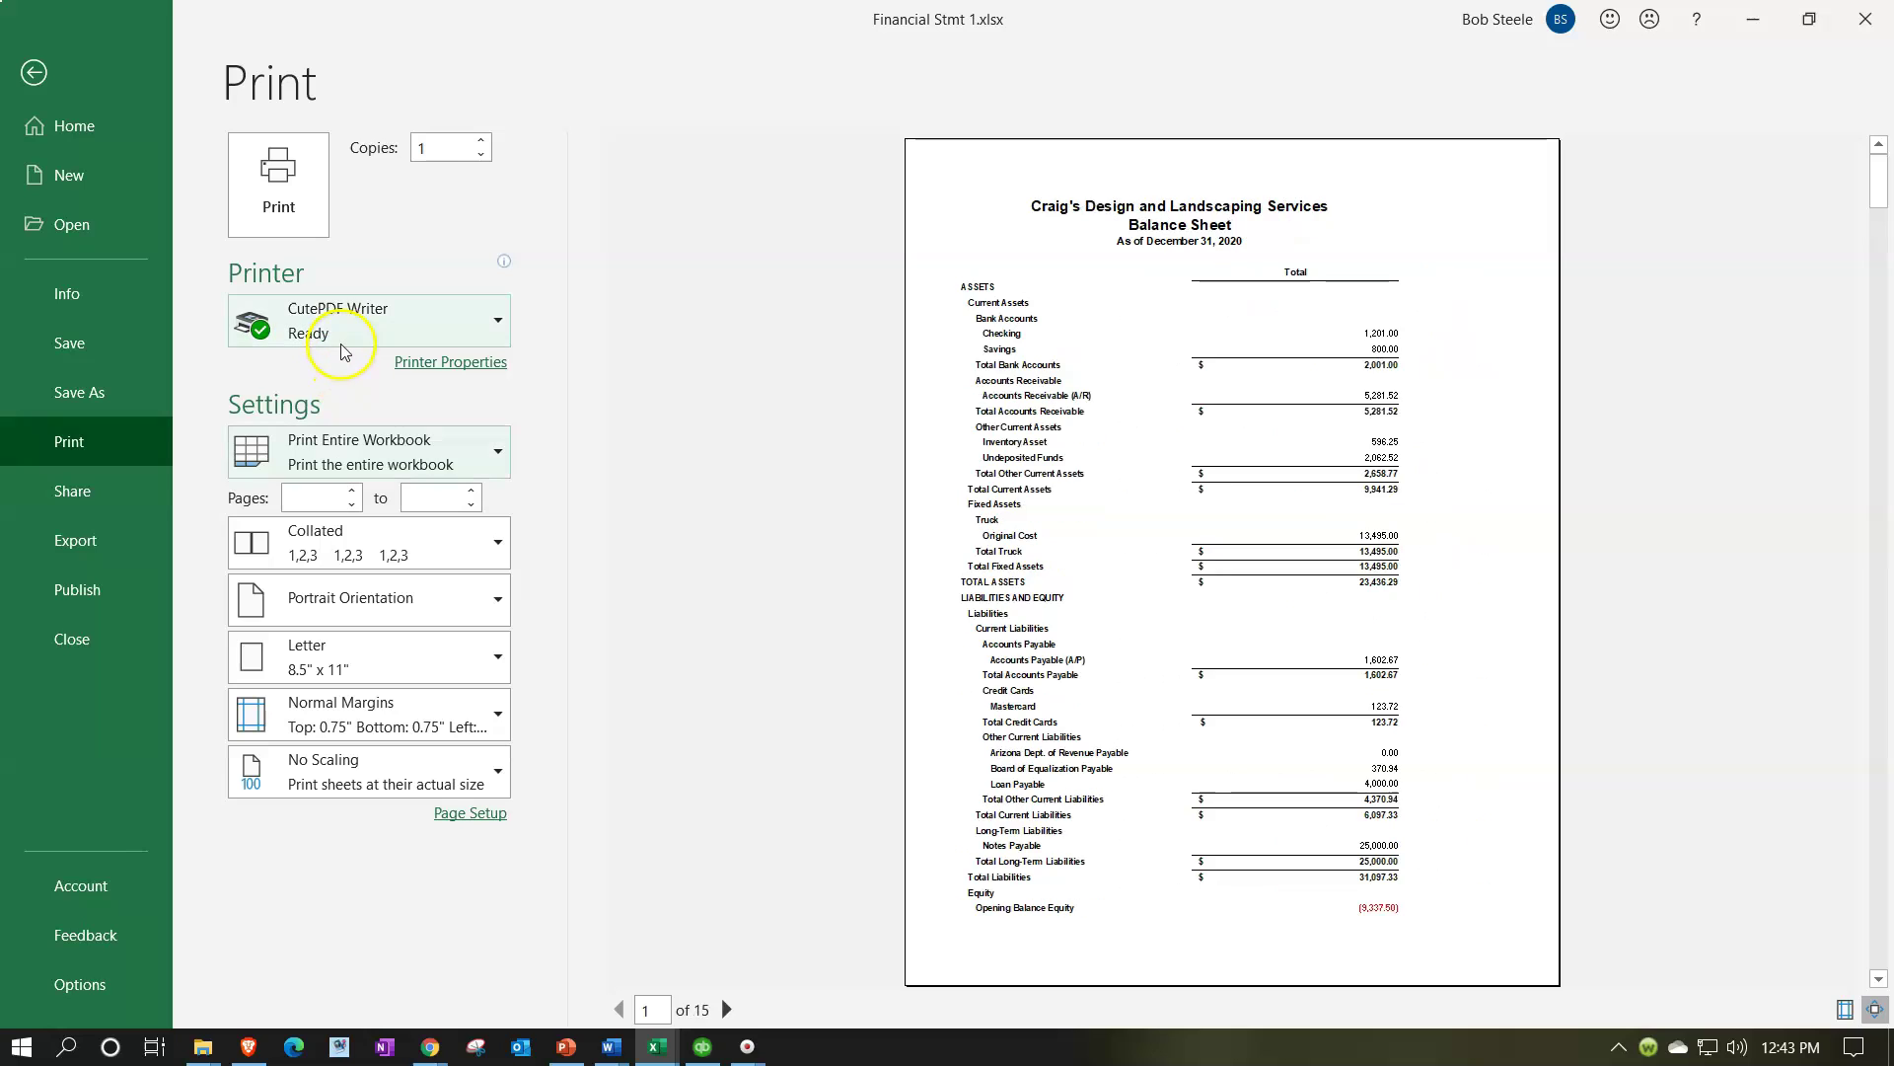
pyautogui.scroll(-2, 1279, 504)
pyautogui.scroll(-3, 1276, 502)
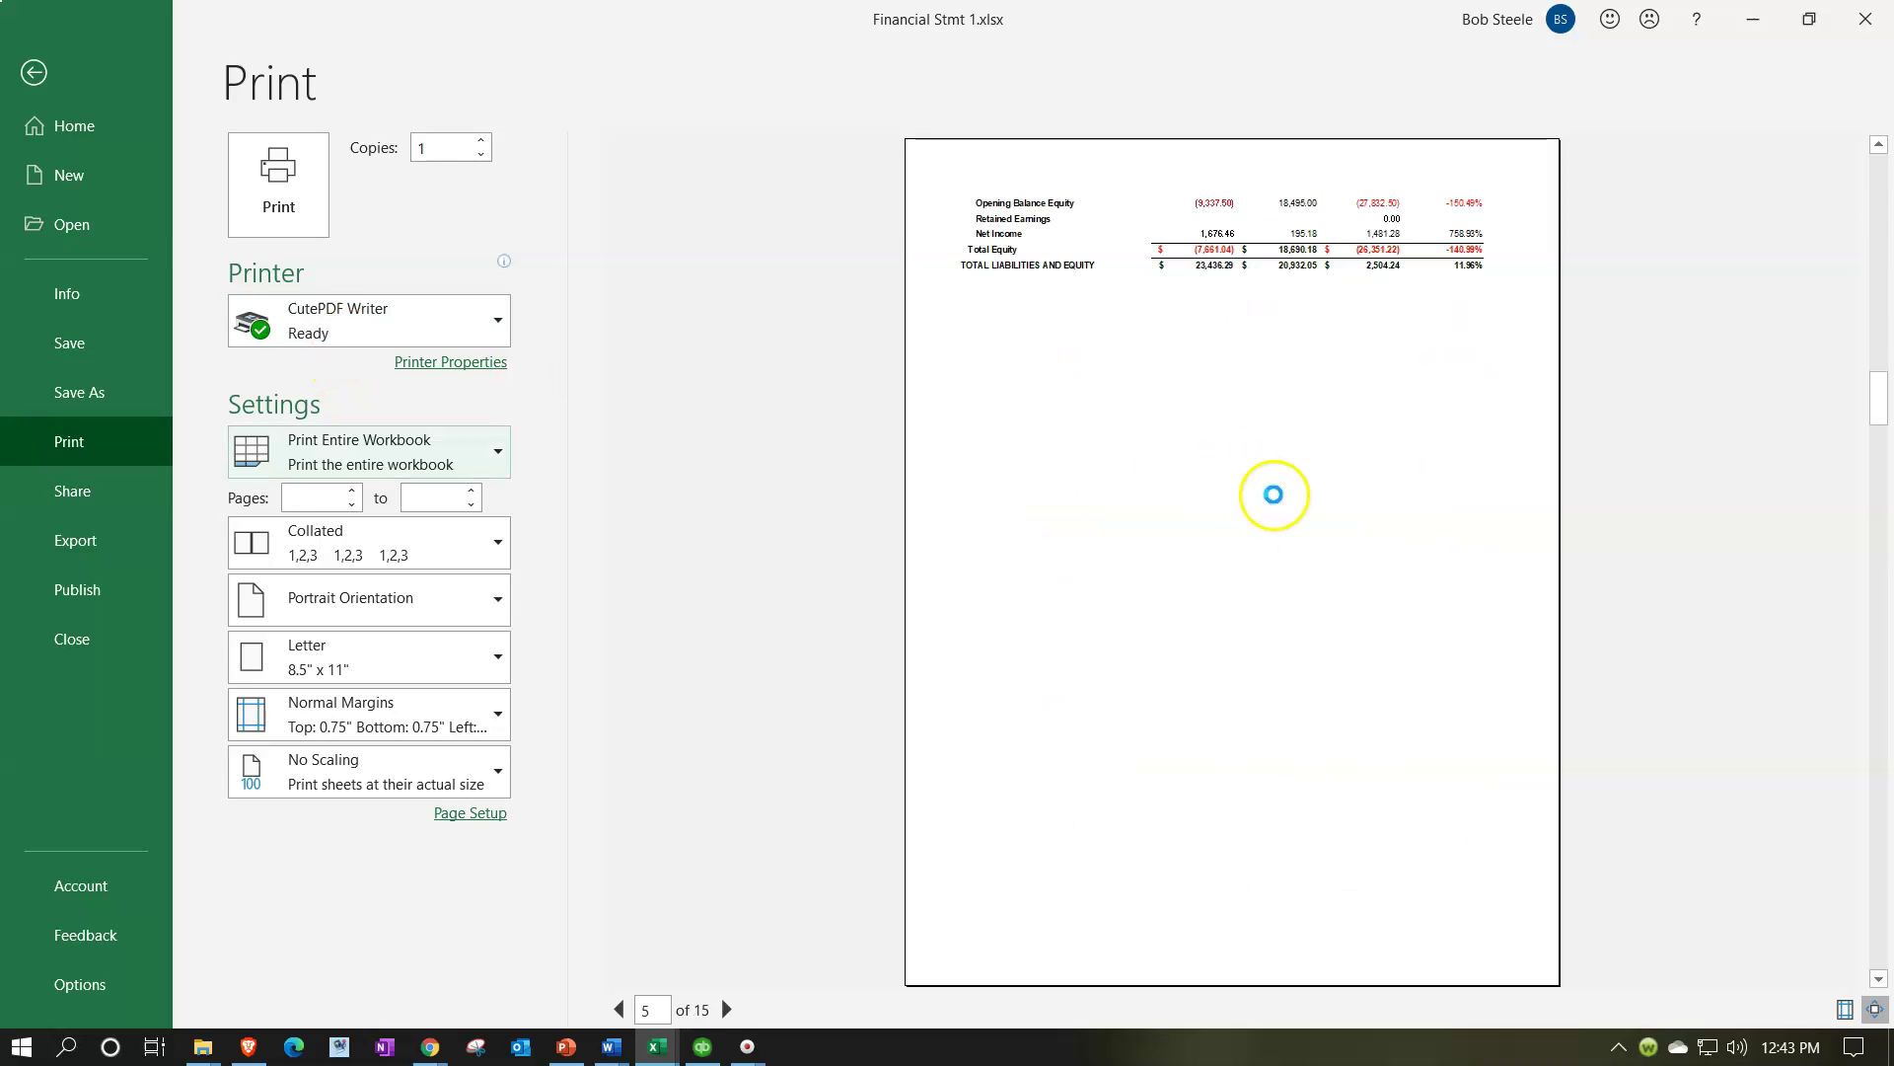
pyautogui.scroll(-2, 1279, 504)
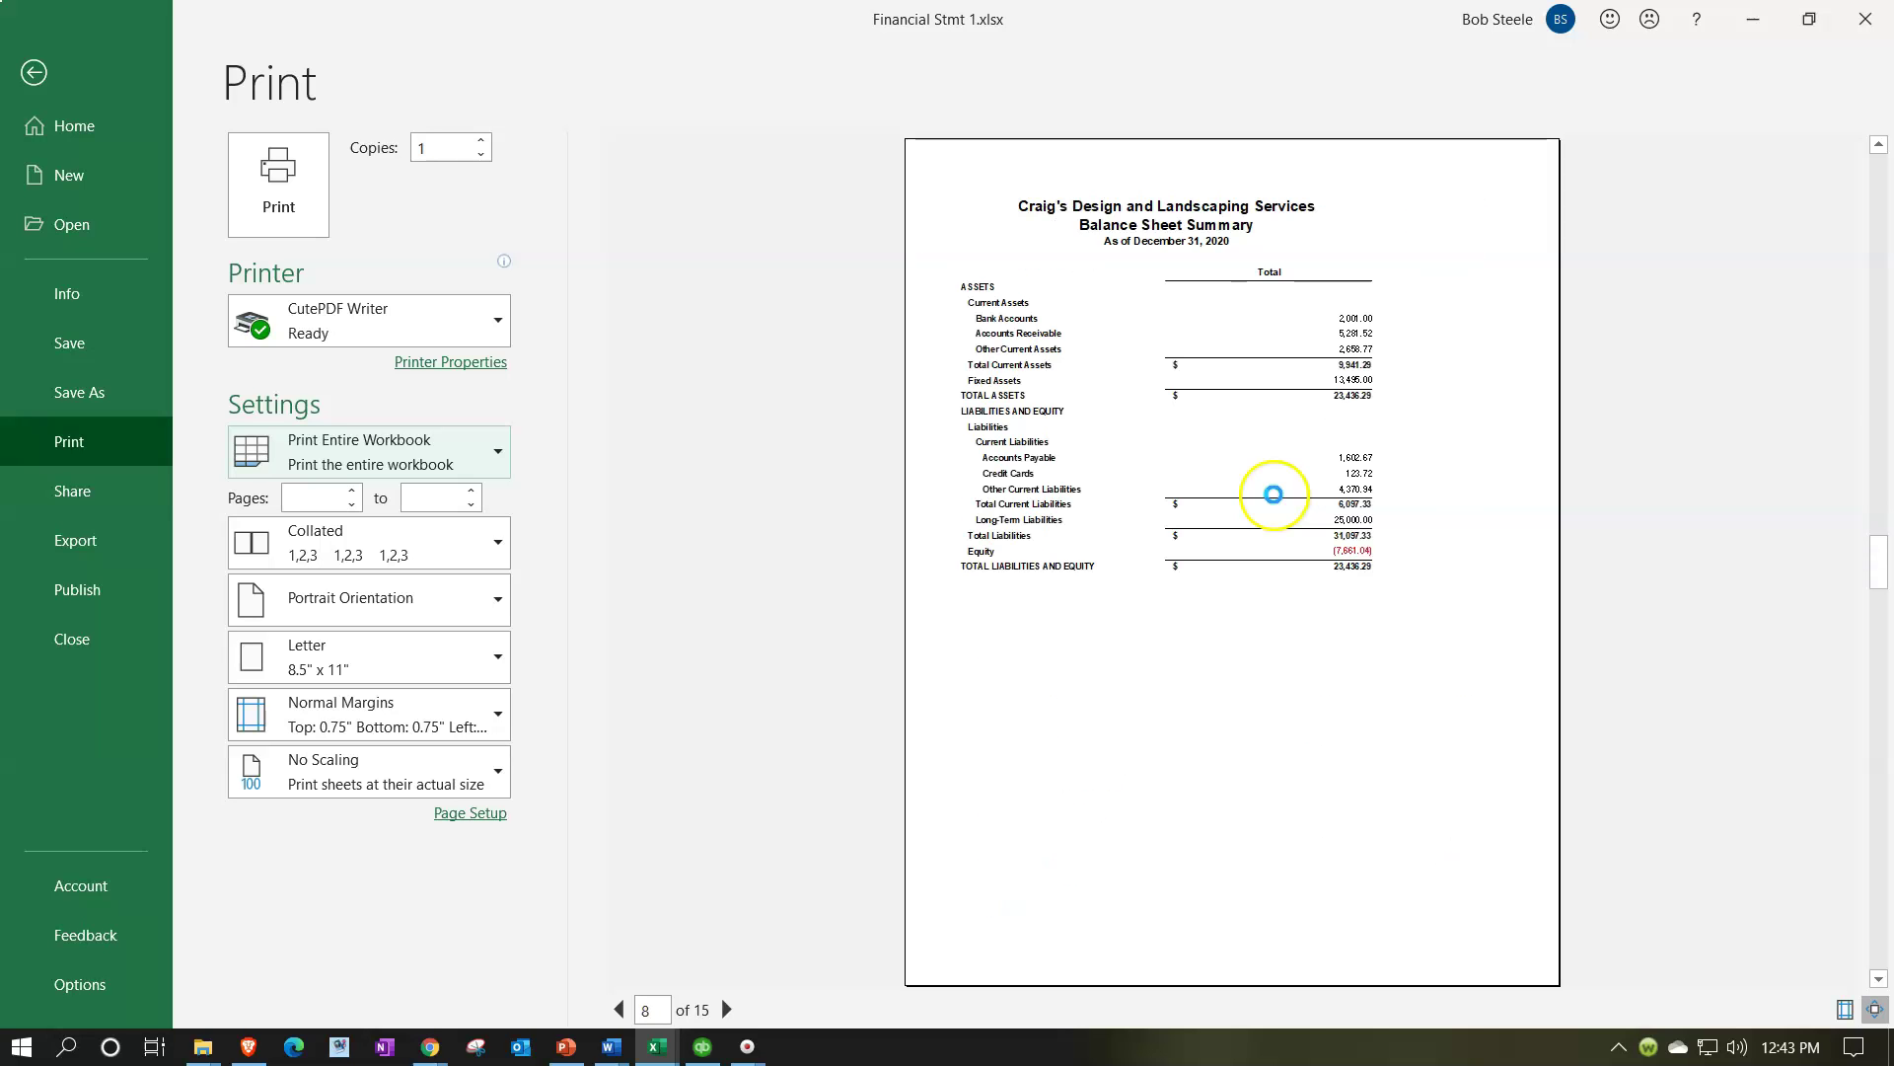
pyautogui.scroll(-1, 1274, 494)
pyautogui.scroll(-2, 1279, 504)
pyautogui.scroll(-2, 1278, 503)
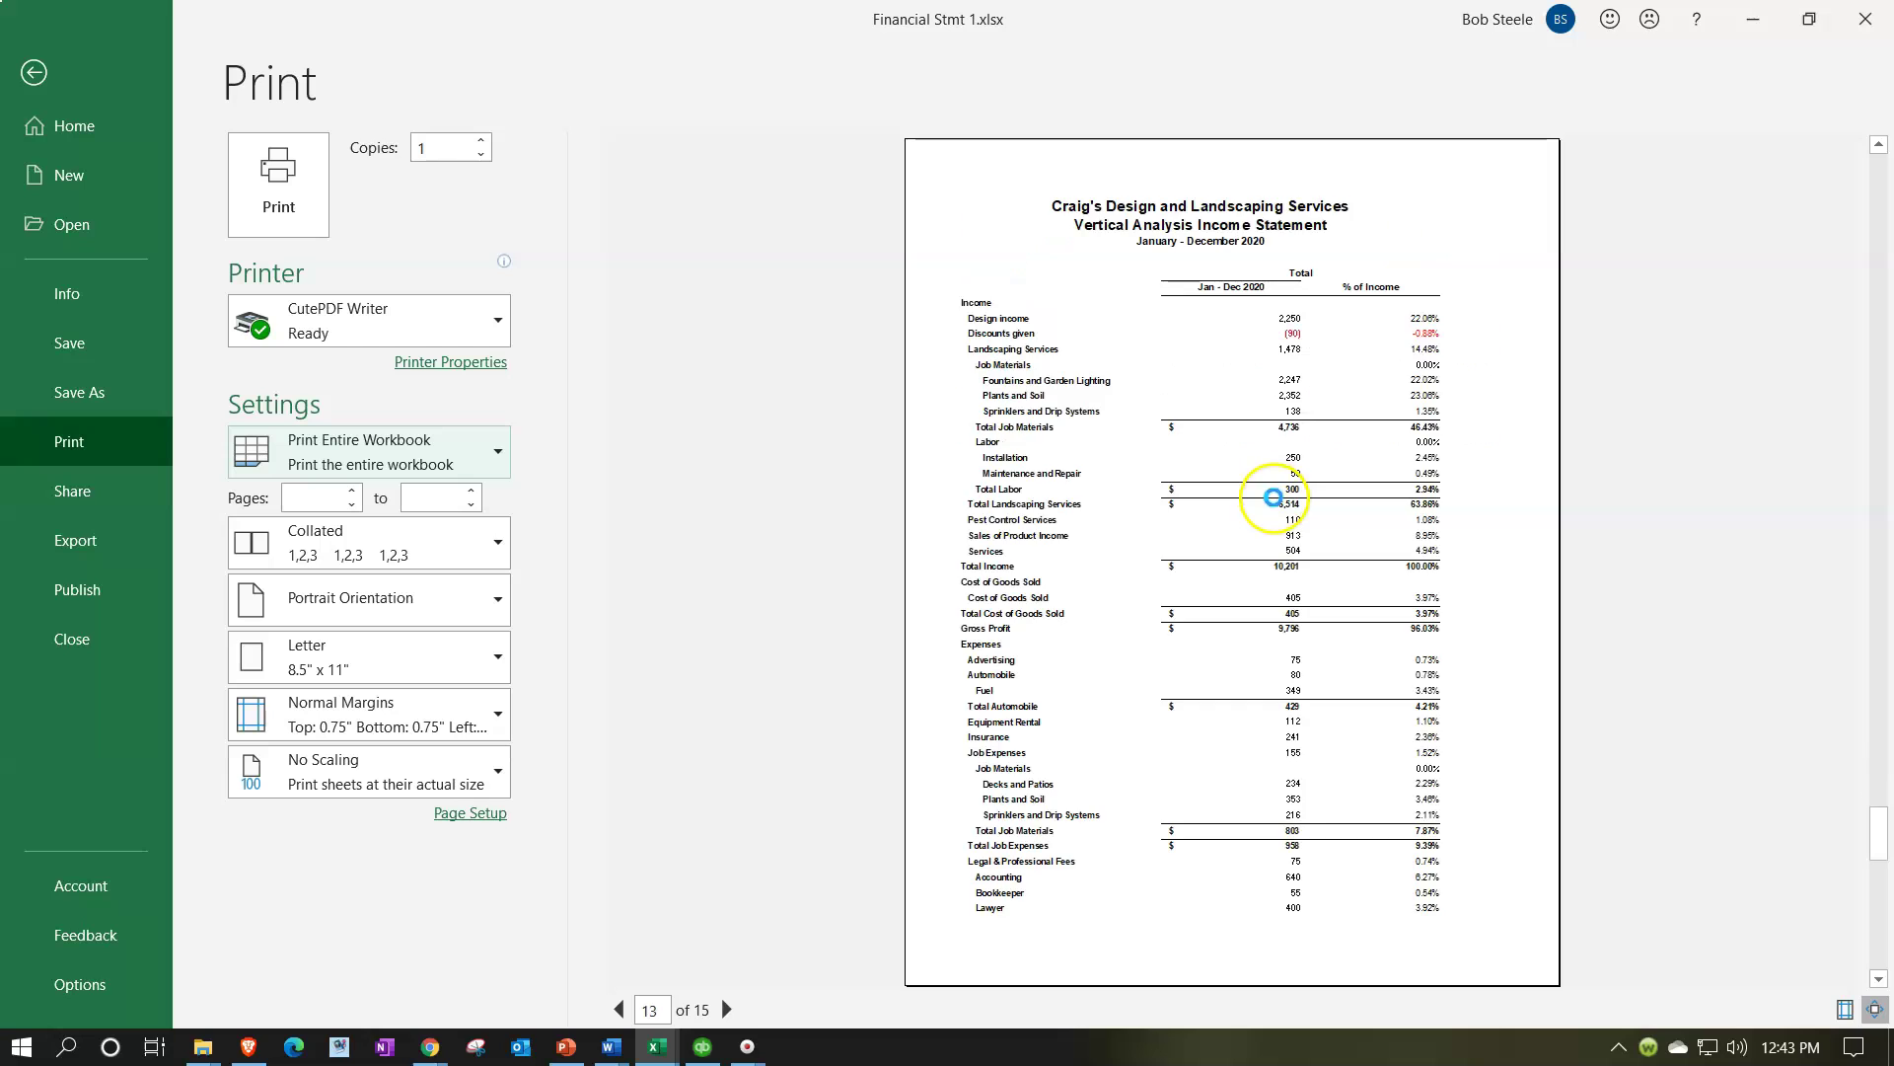
pyautogui.scroll(-1, 1278, 505)
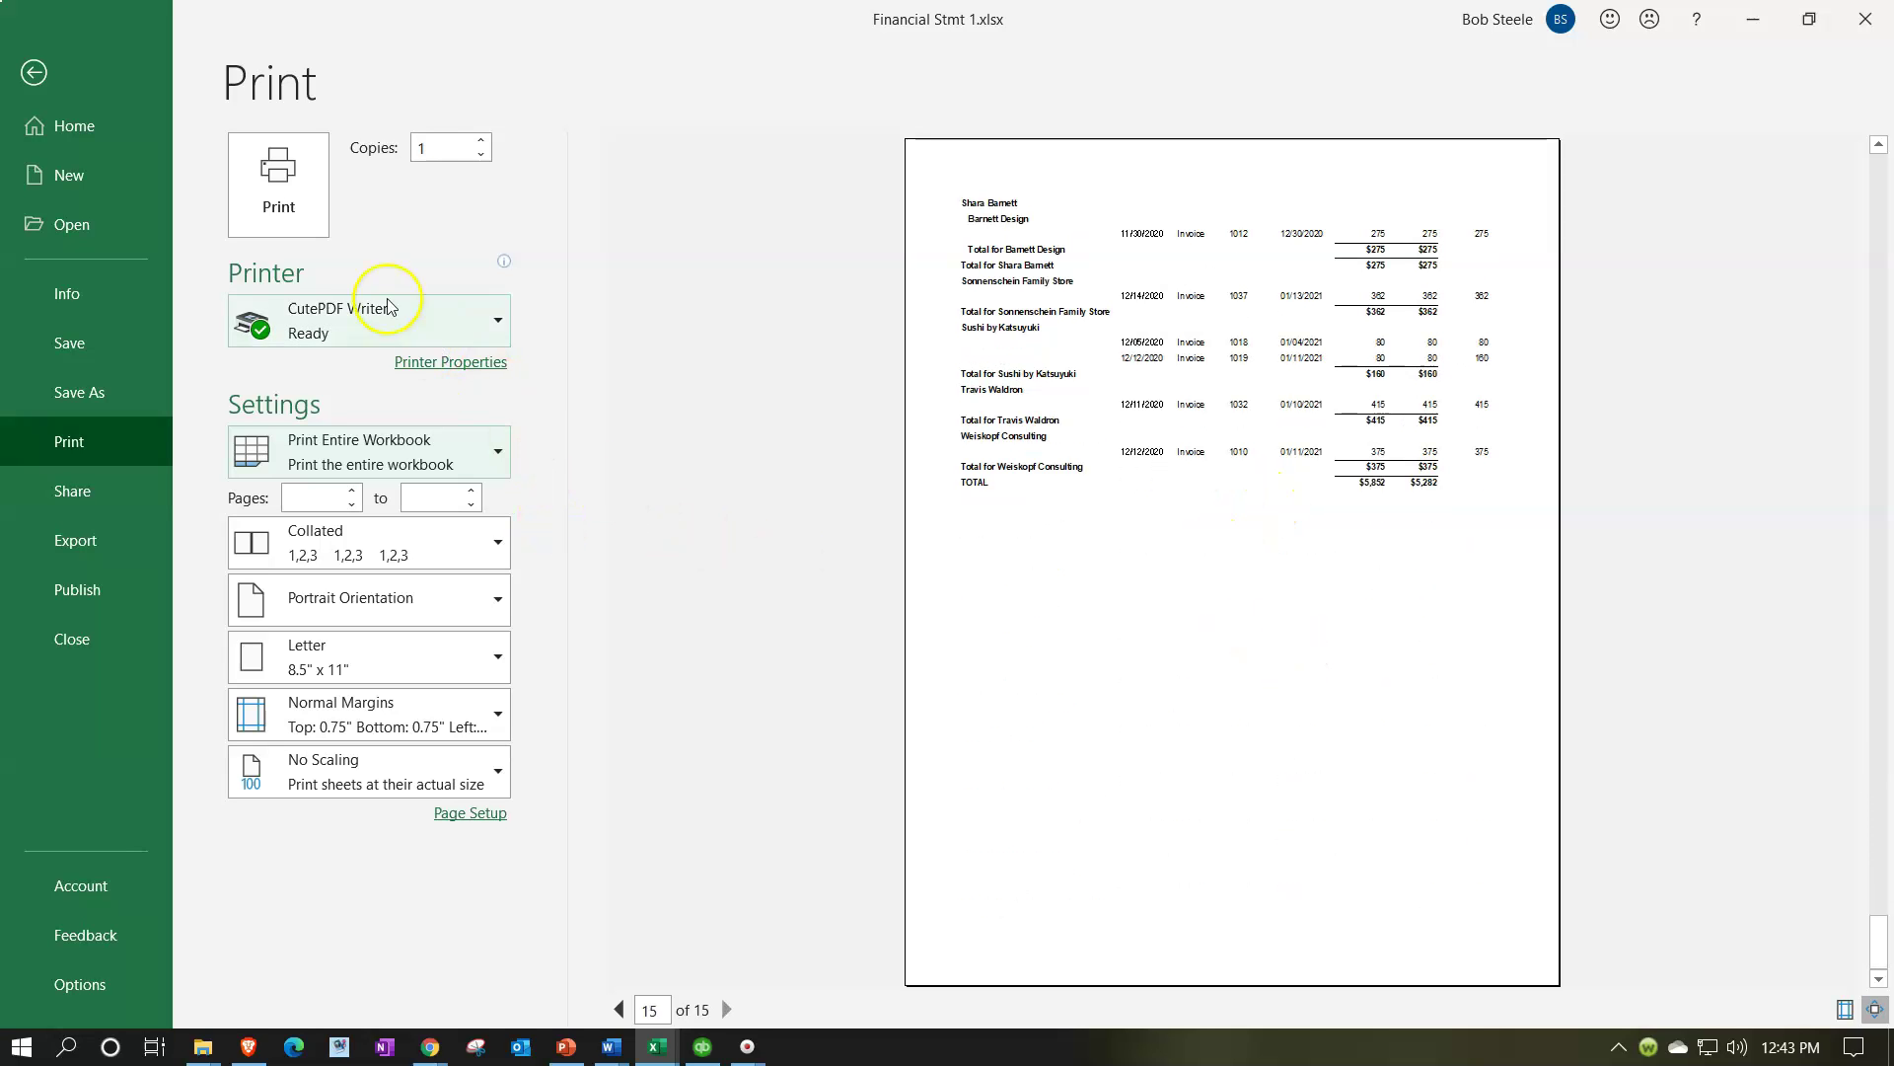
# - Print the workbook to PDF, replacing the existing Financial Stmt.pdf in the Part One Navigation folder
pyautogui.click(304, 203)
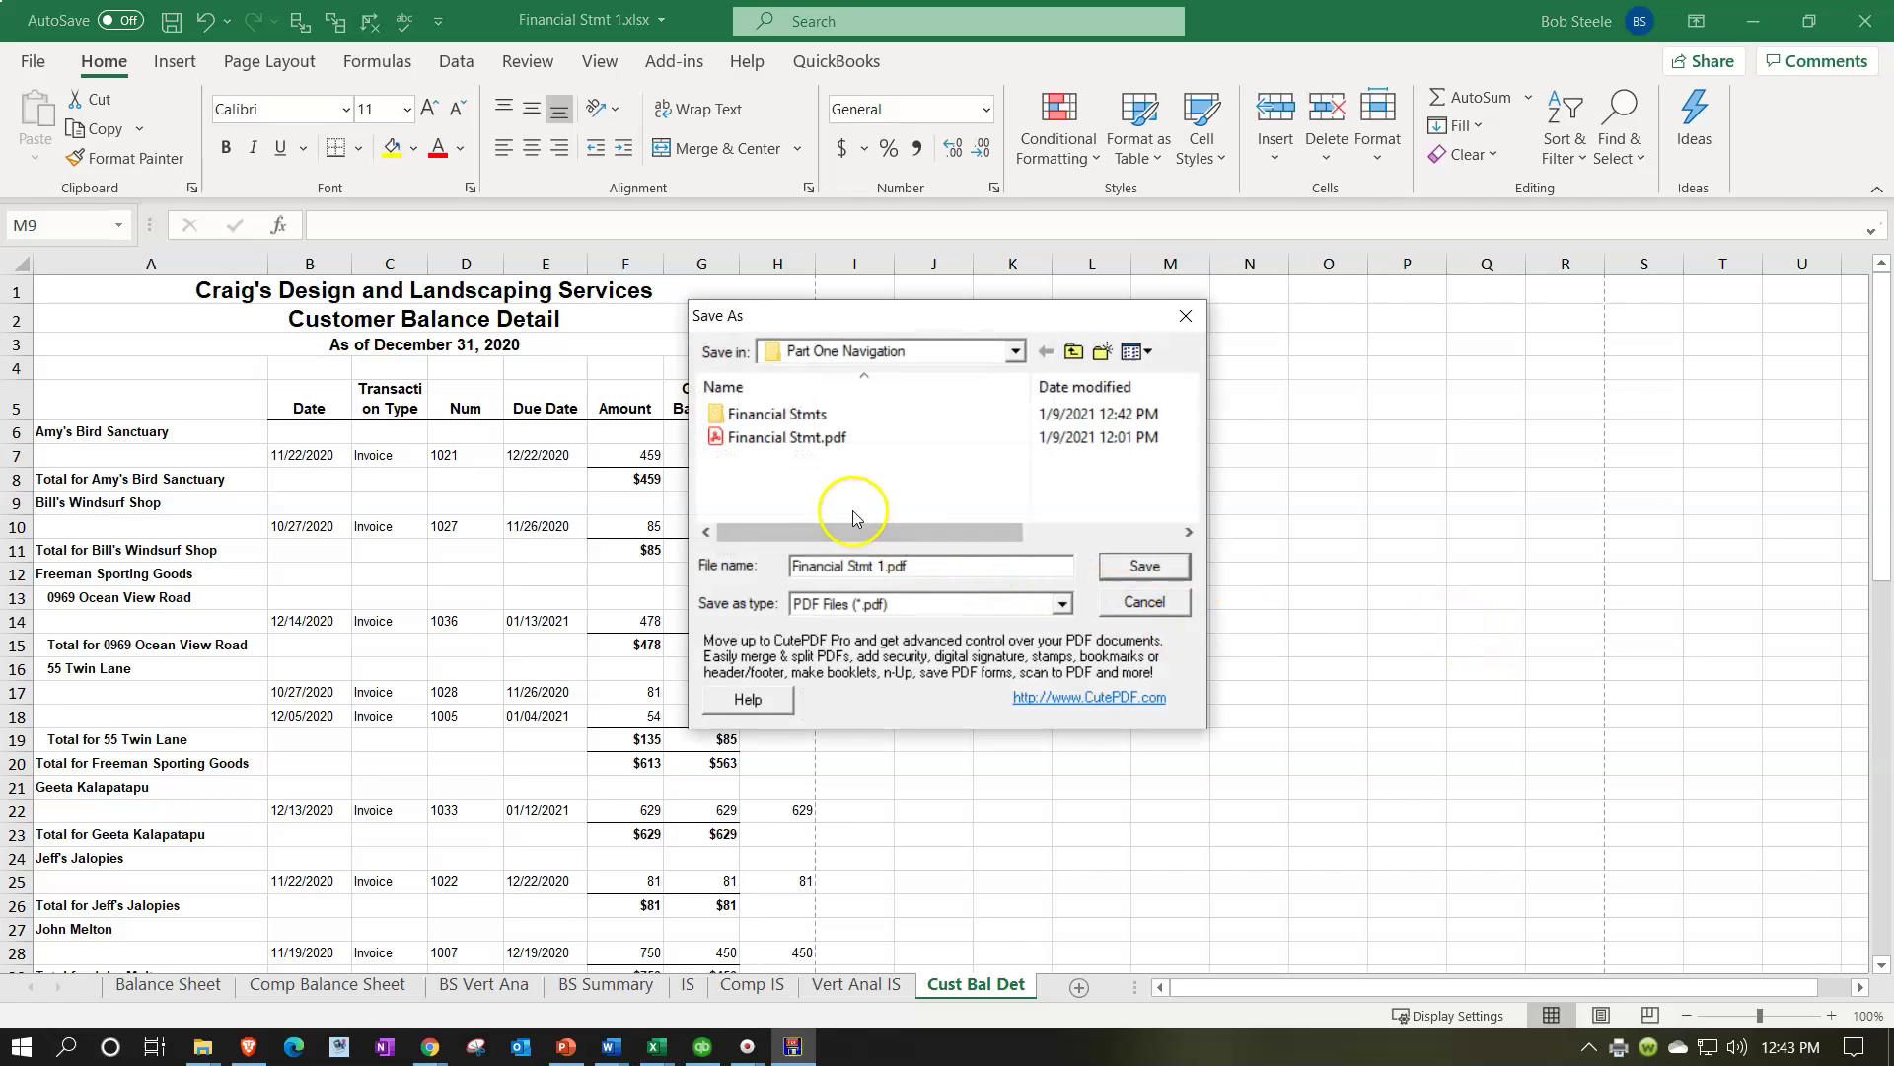
pyautogui.doubleClick(745, 449)
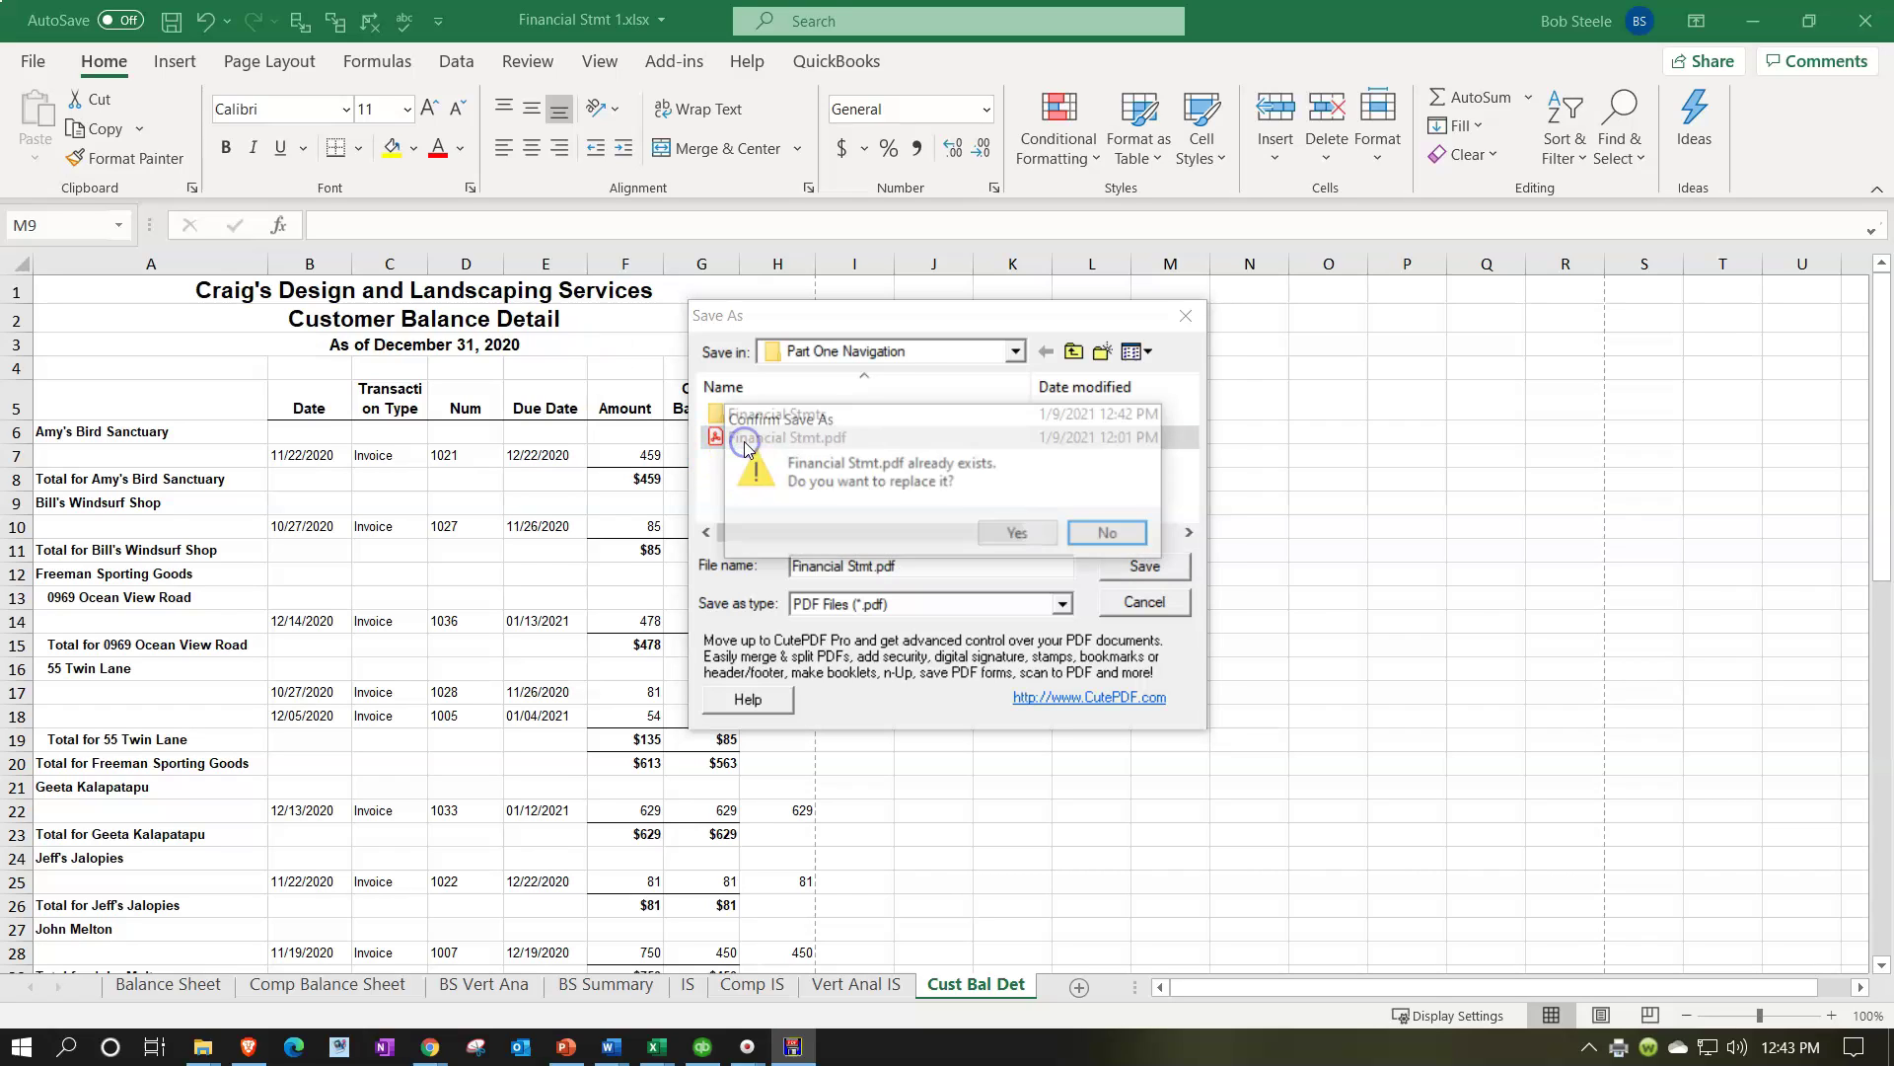
pyautogui.press('Left')
pyautogui.press('Return')
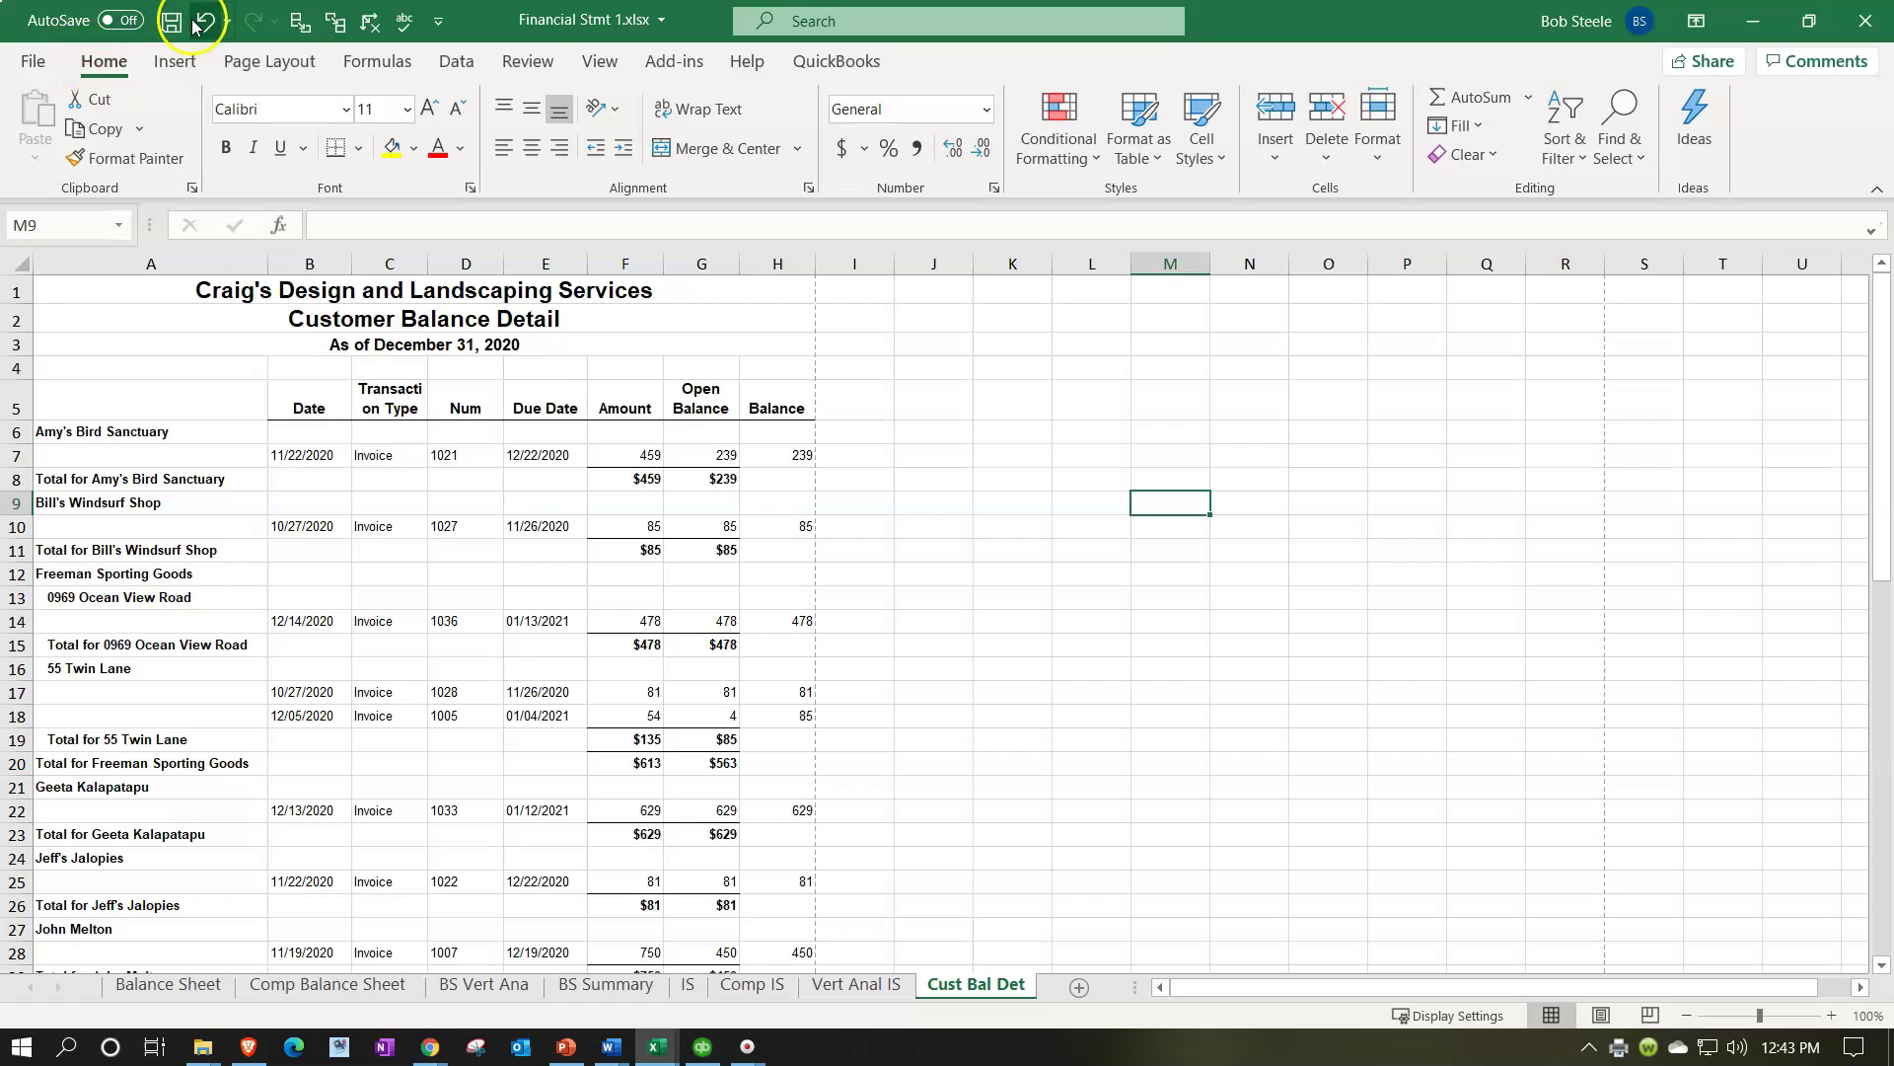
# - Minimize Financial Stmt 1.xlsx and the browser, and close the downloaded Customer Balance Detail workbook and its PDF
pyautogui.click(1743, 19)
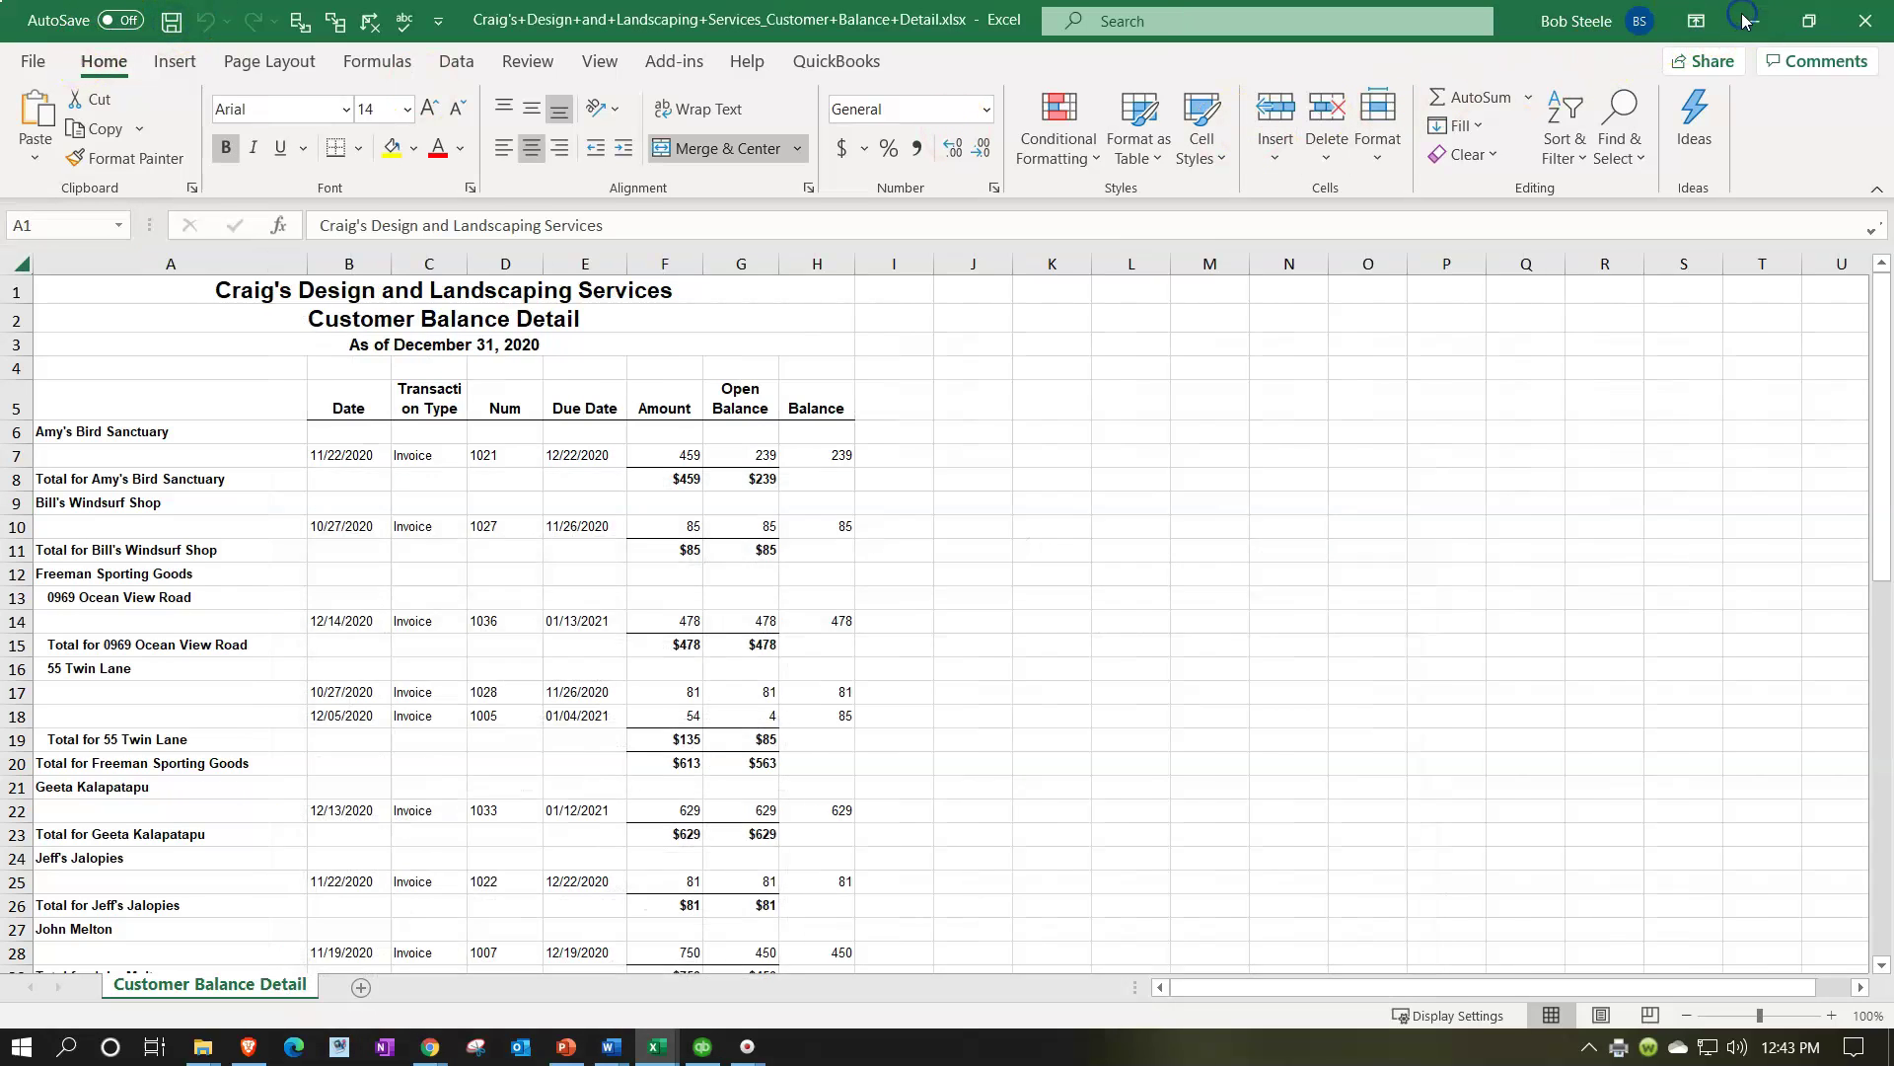
pyautogui.click(1669, 396)
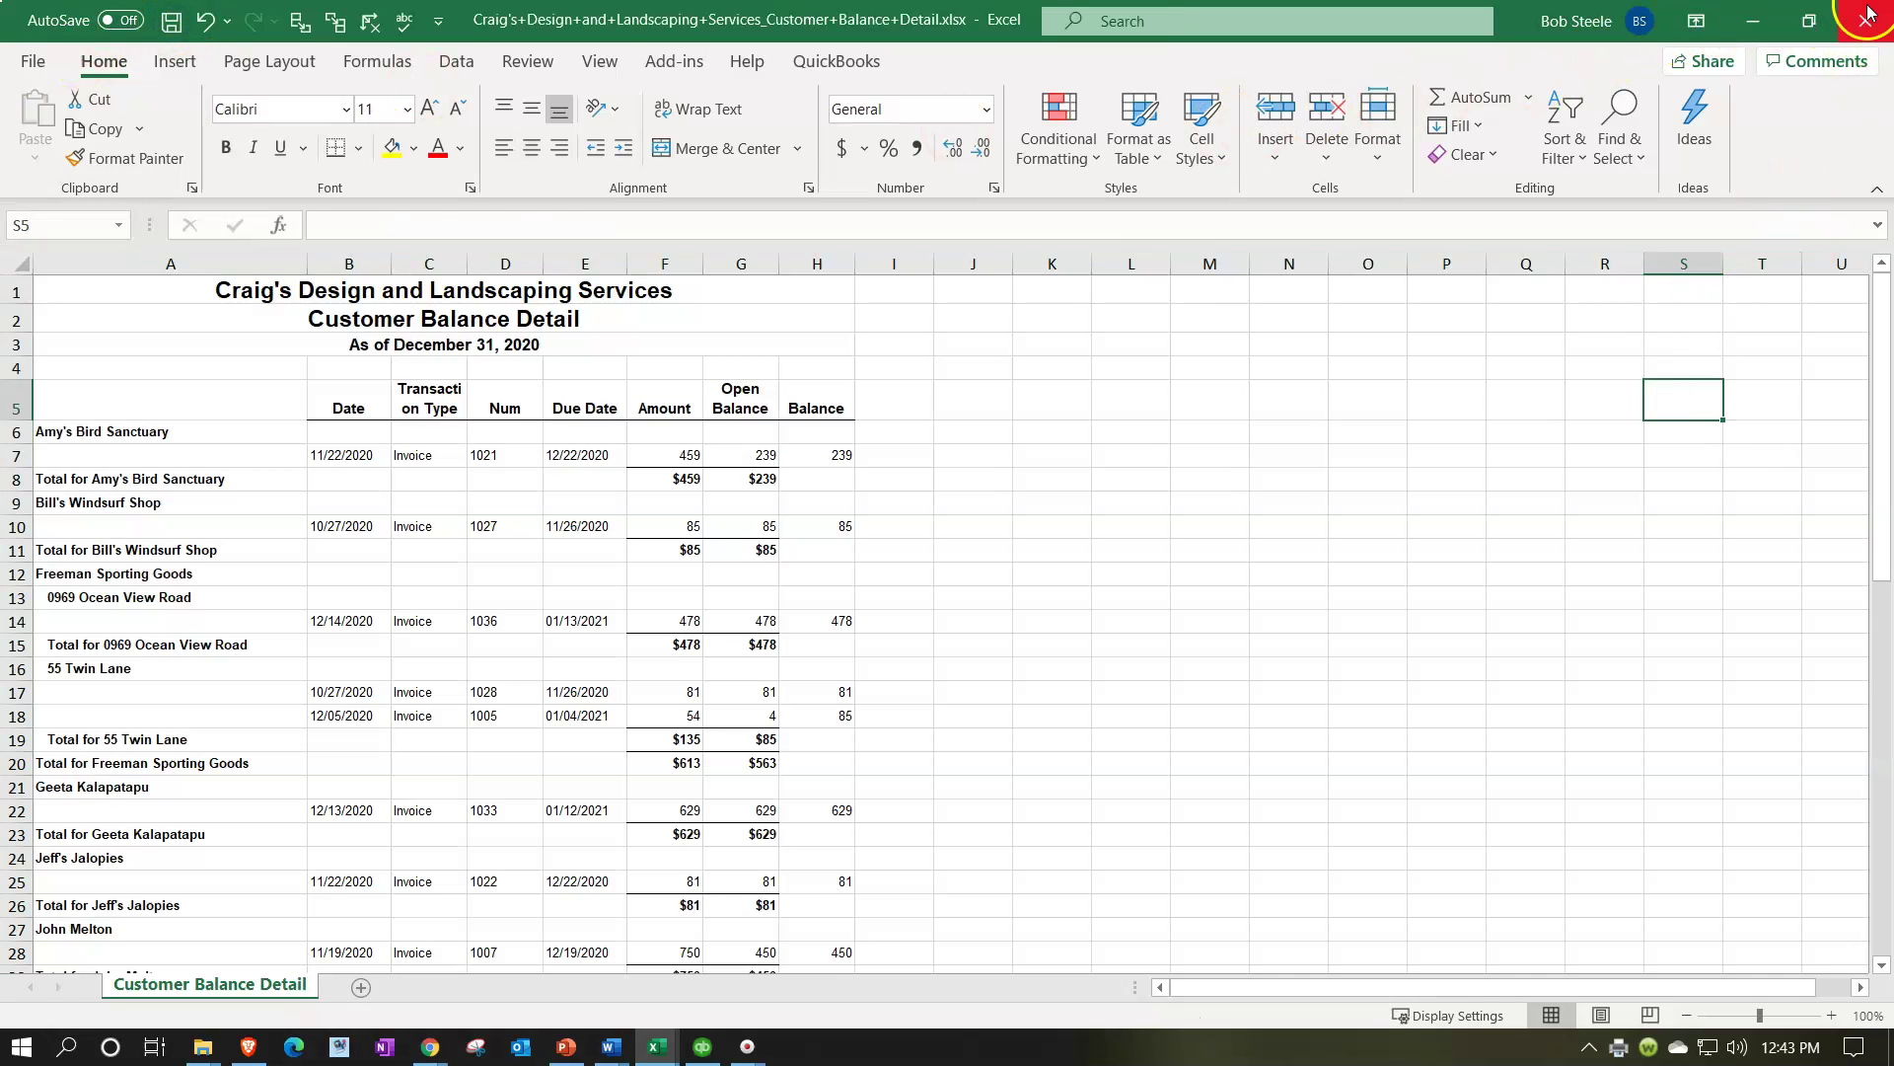
pyautogui.click(1867, 14)
pyautogui.click(1754, 22)
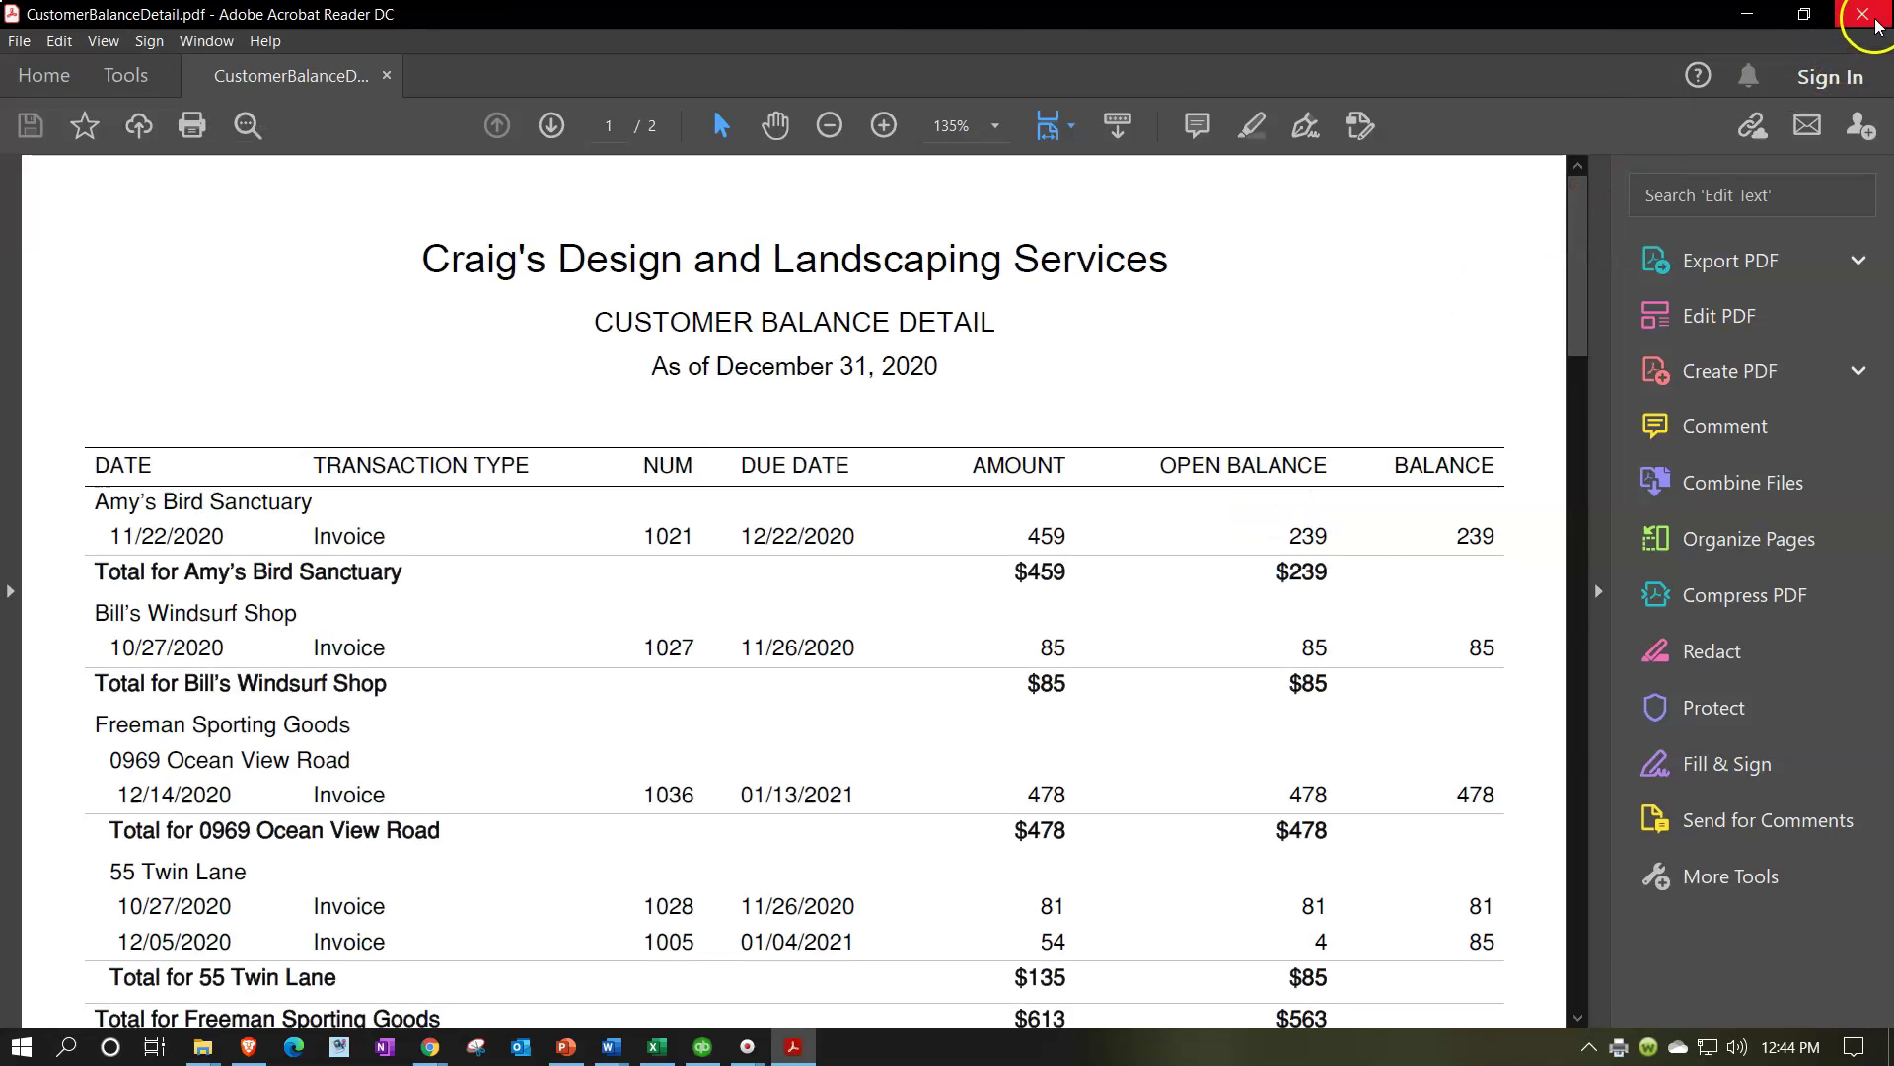
pyautogui.click(1871, 17)
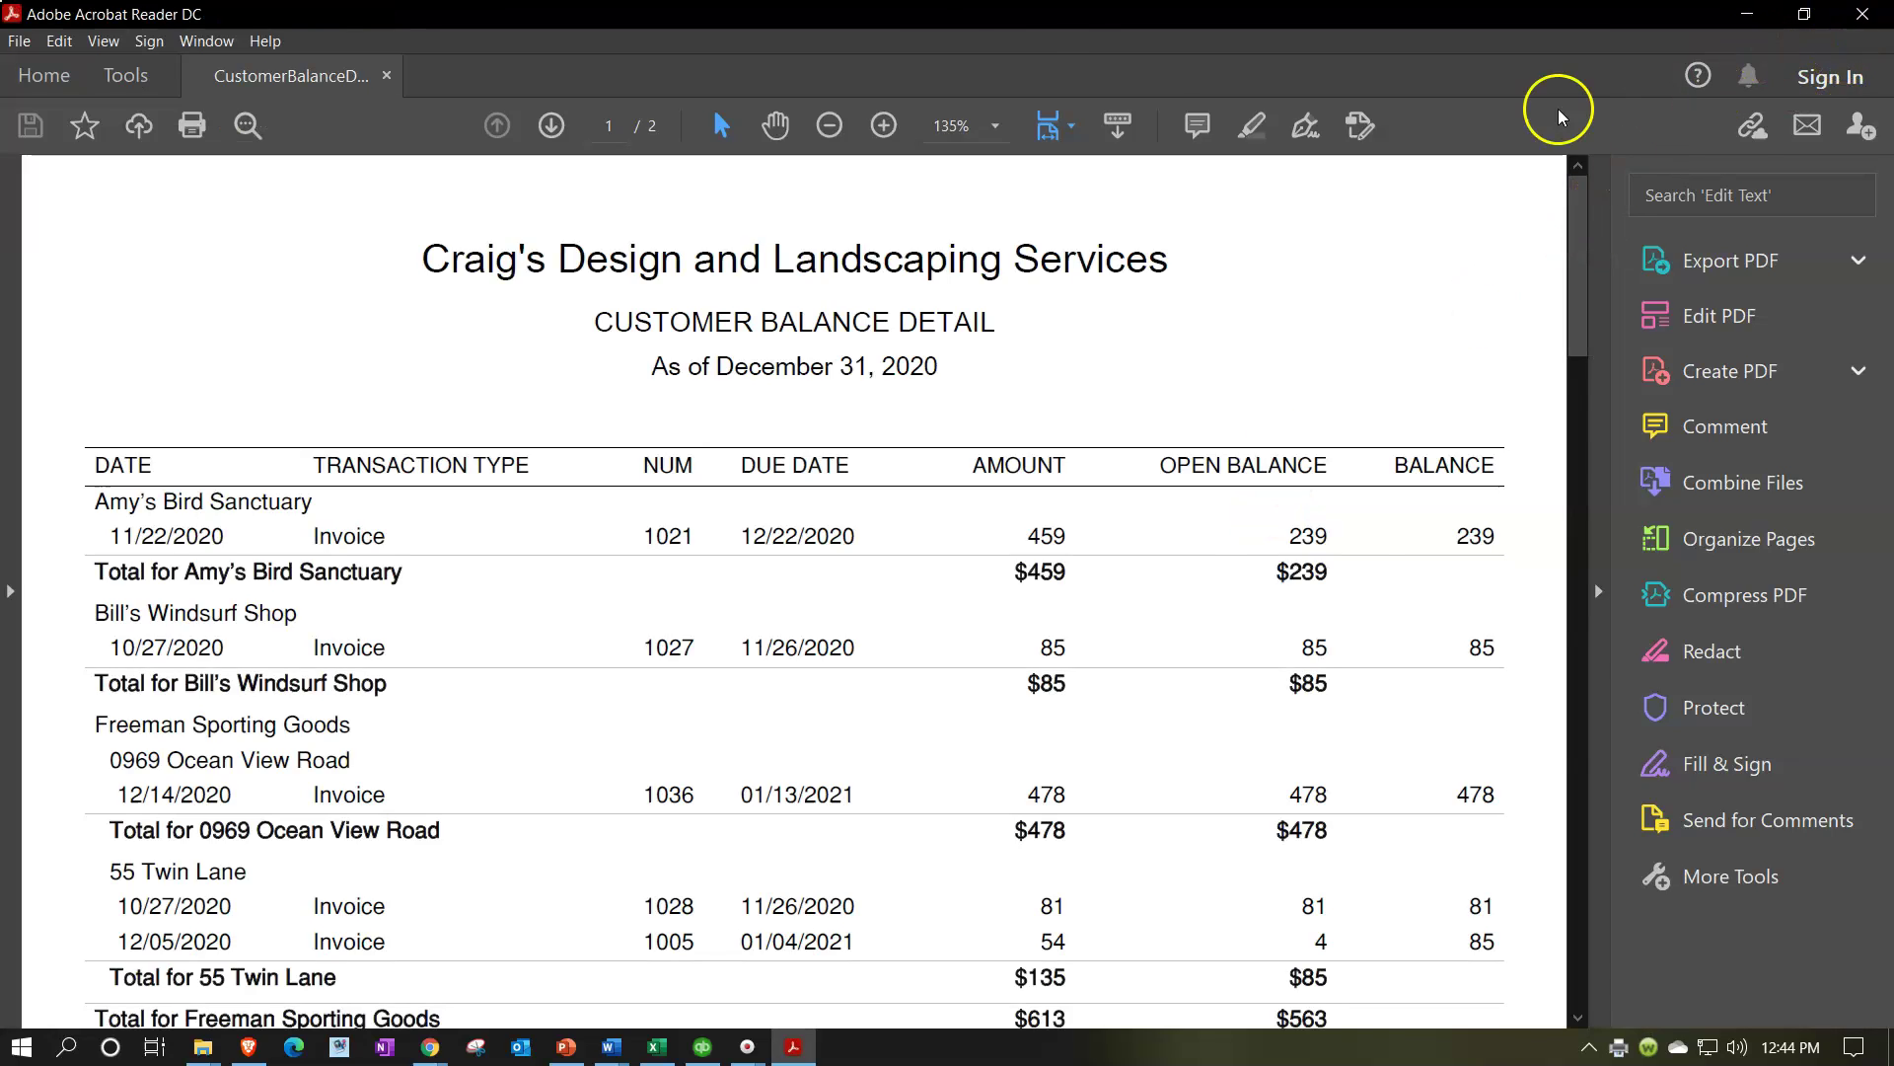
# - Go to the Part One Navigation folder in File Explorer and open Financial Stmt.pdf
pyautogui.click(1086, 281)
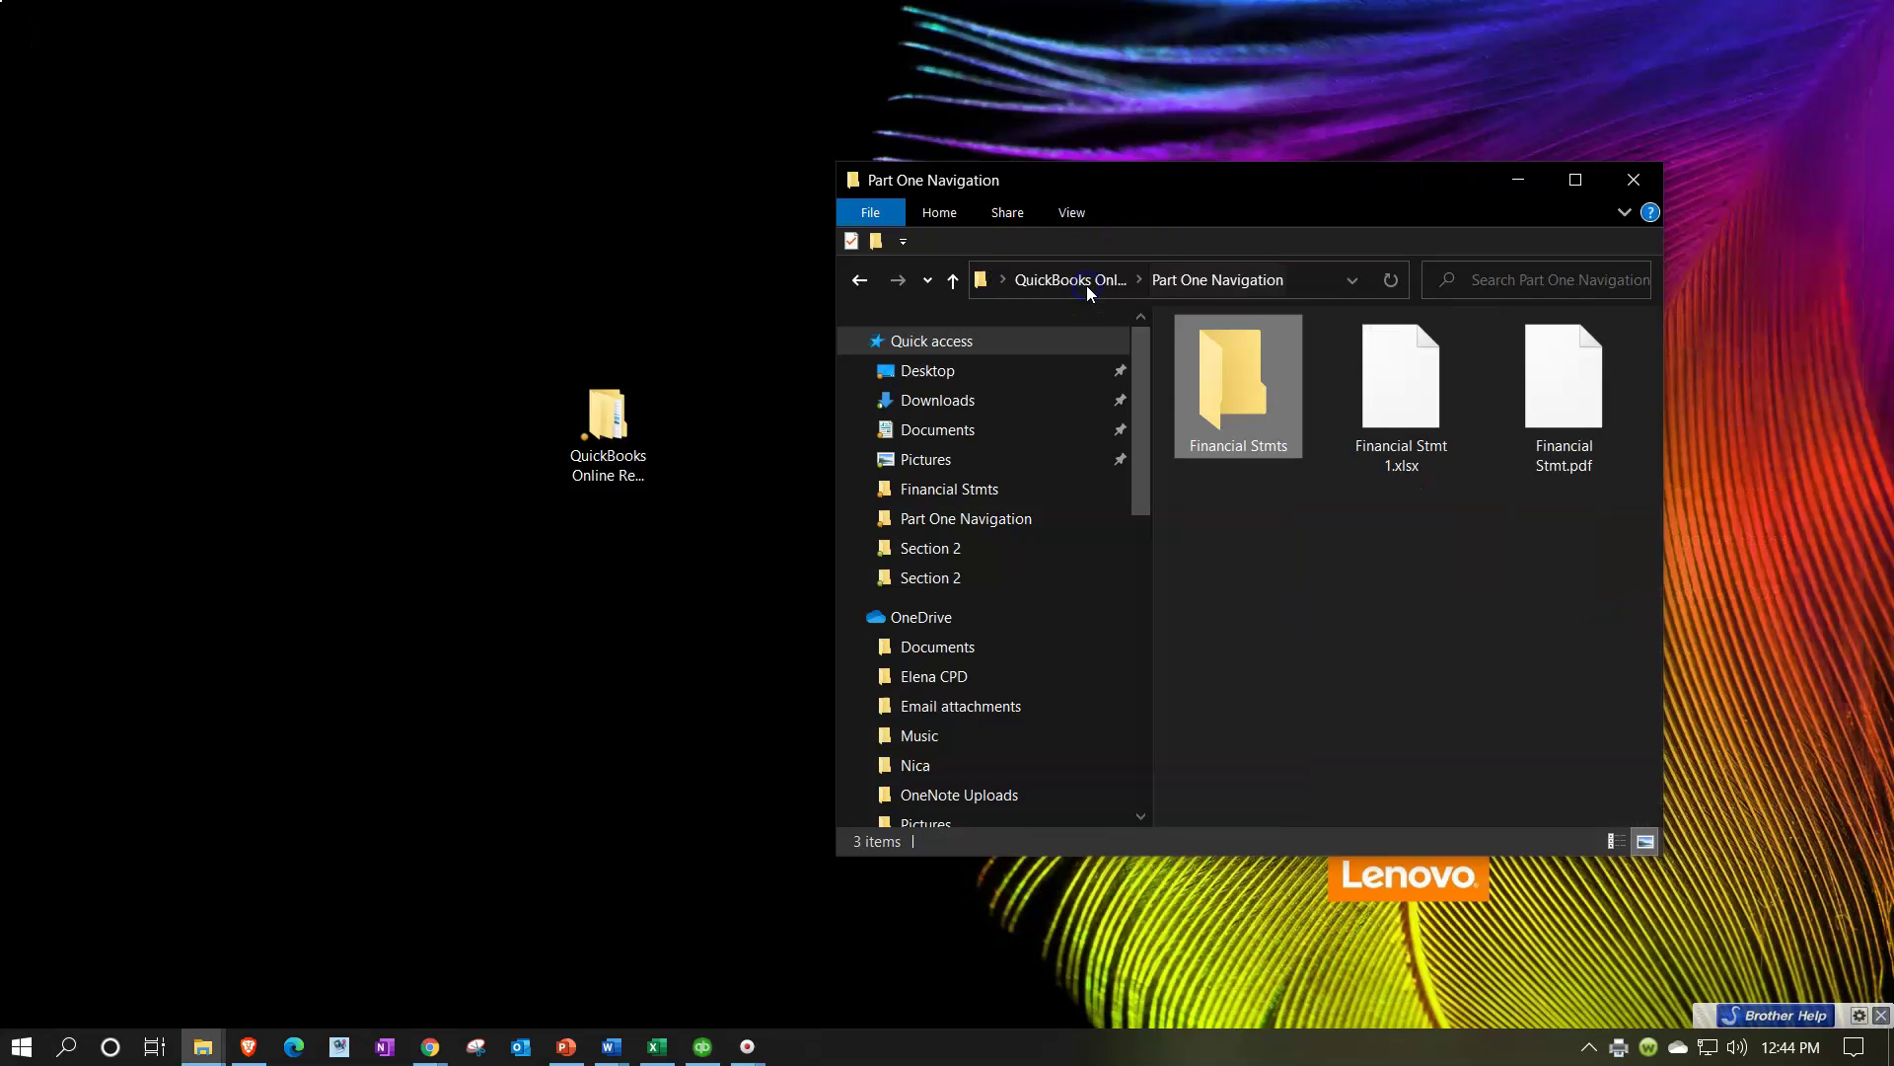
pyautogui.click(1559, 412)
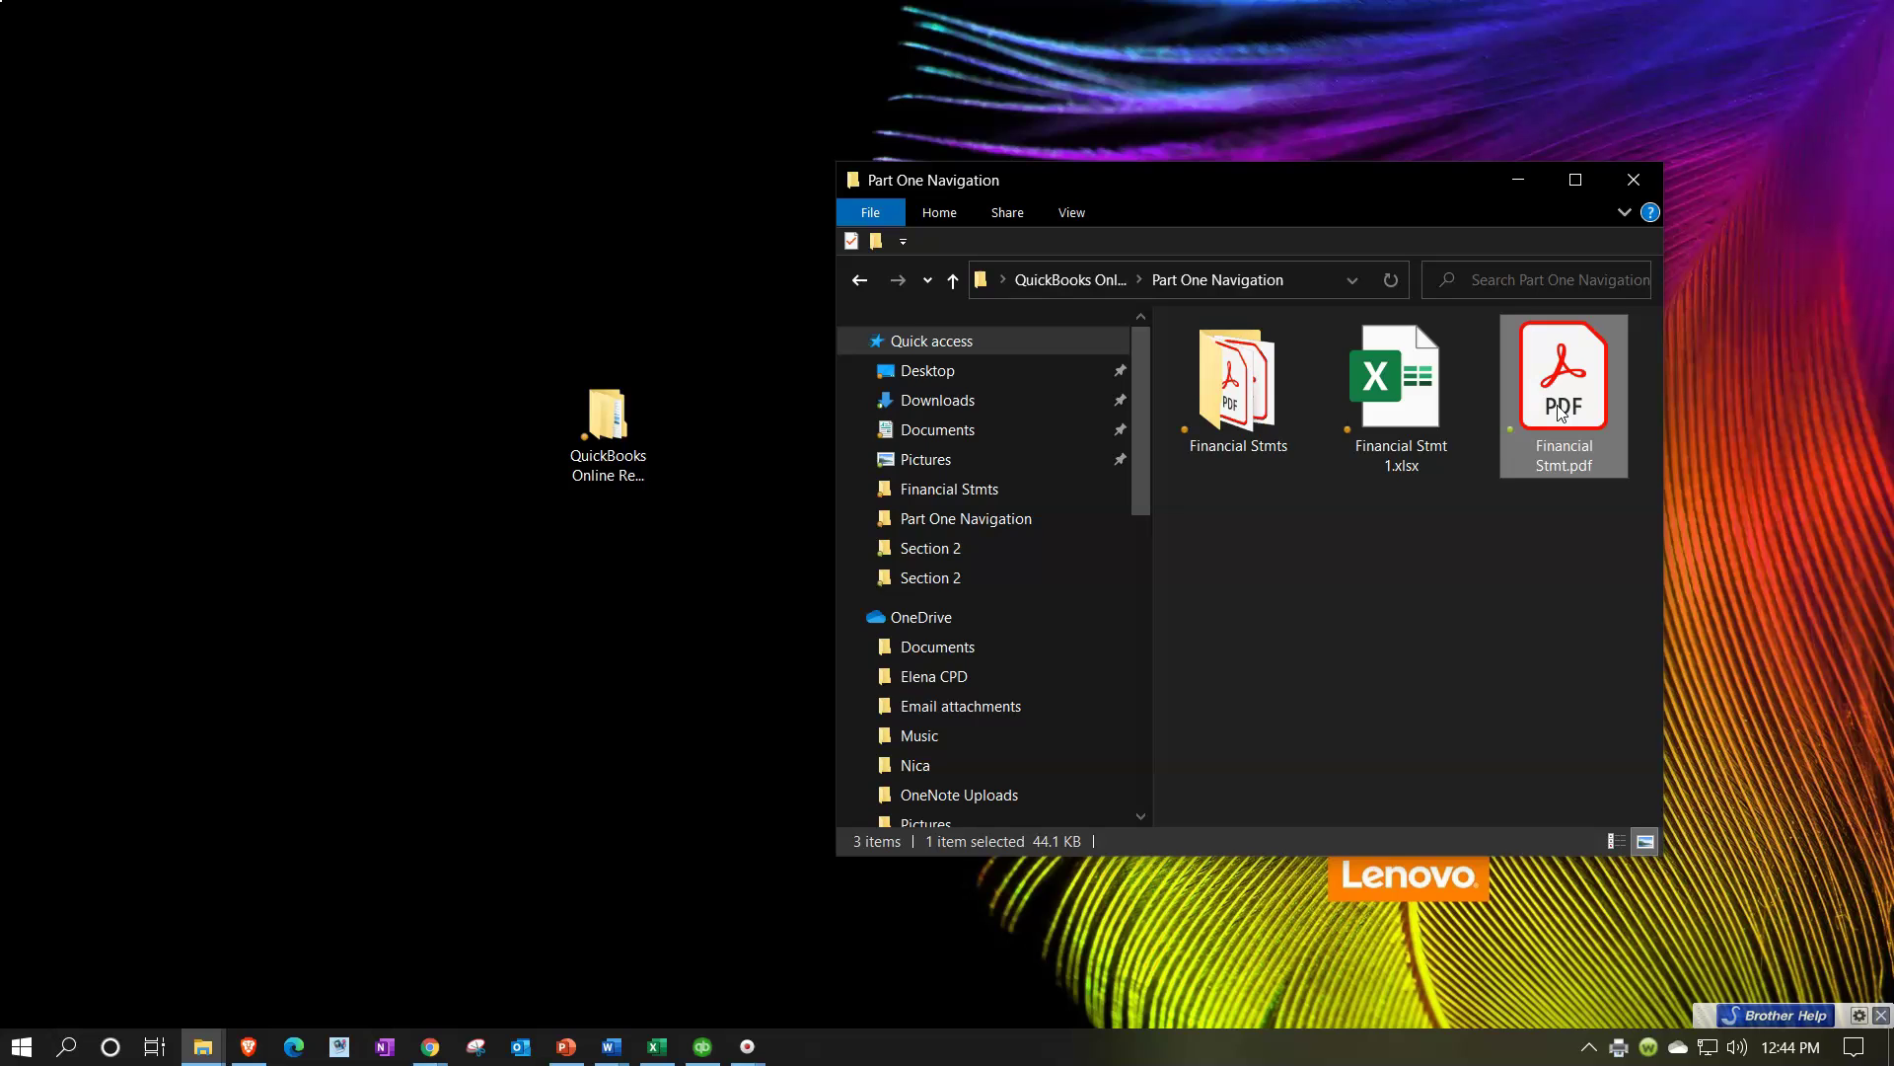
pyautogui.doubleClick(1559, 413)
pyautogui.click(1596, 590)
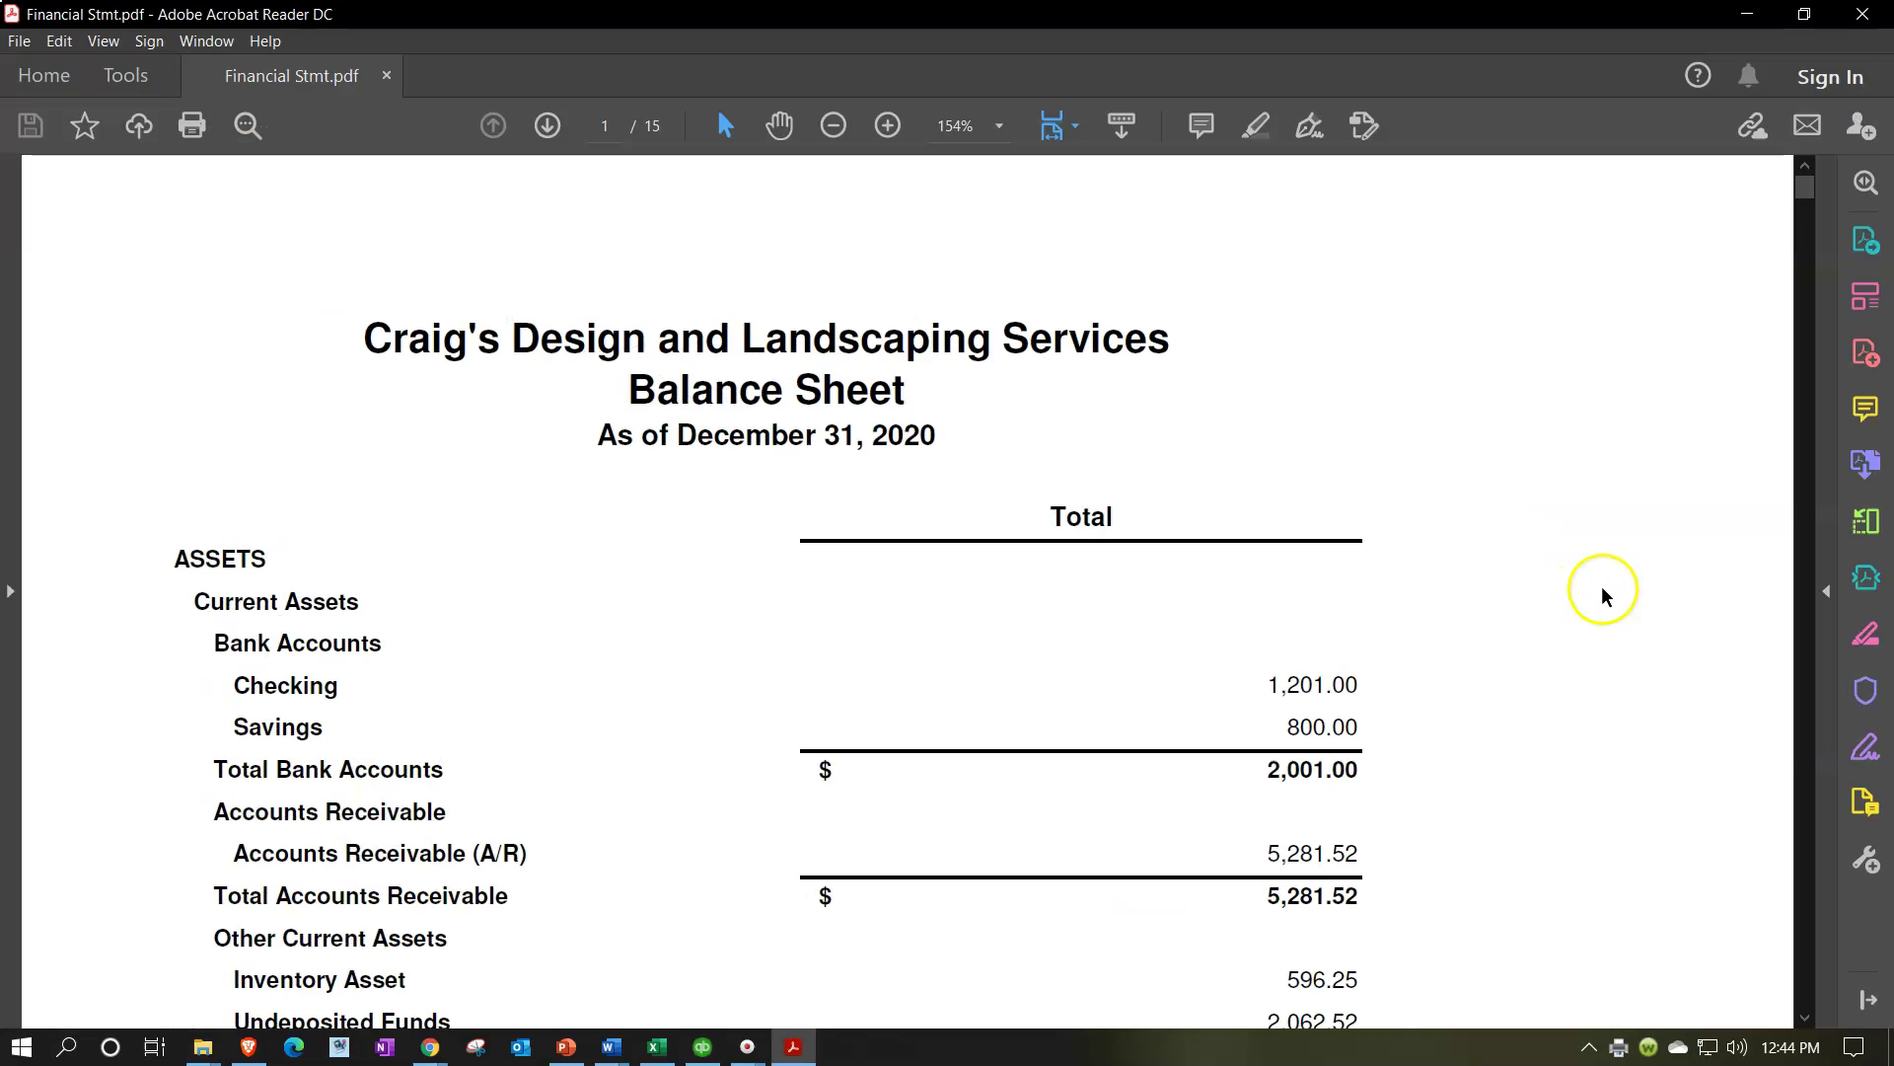
# - Review all pages of Financial Stmt.pdf, from the Balance Sheet through the end of the Customer Balance Detail
pyautogui.scroll(-5, 1502, 614)
pyautogui.scroll(-20, 1323, 648)
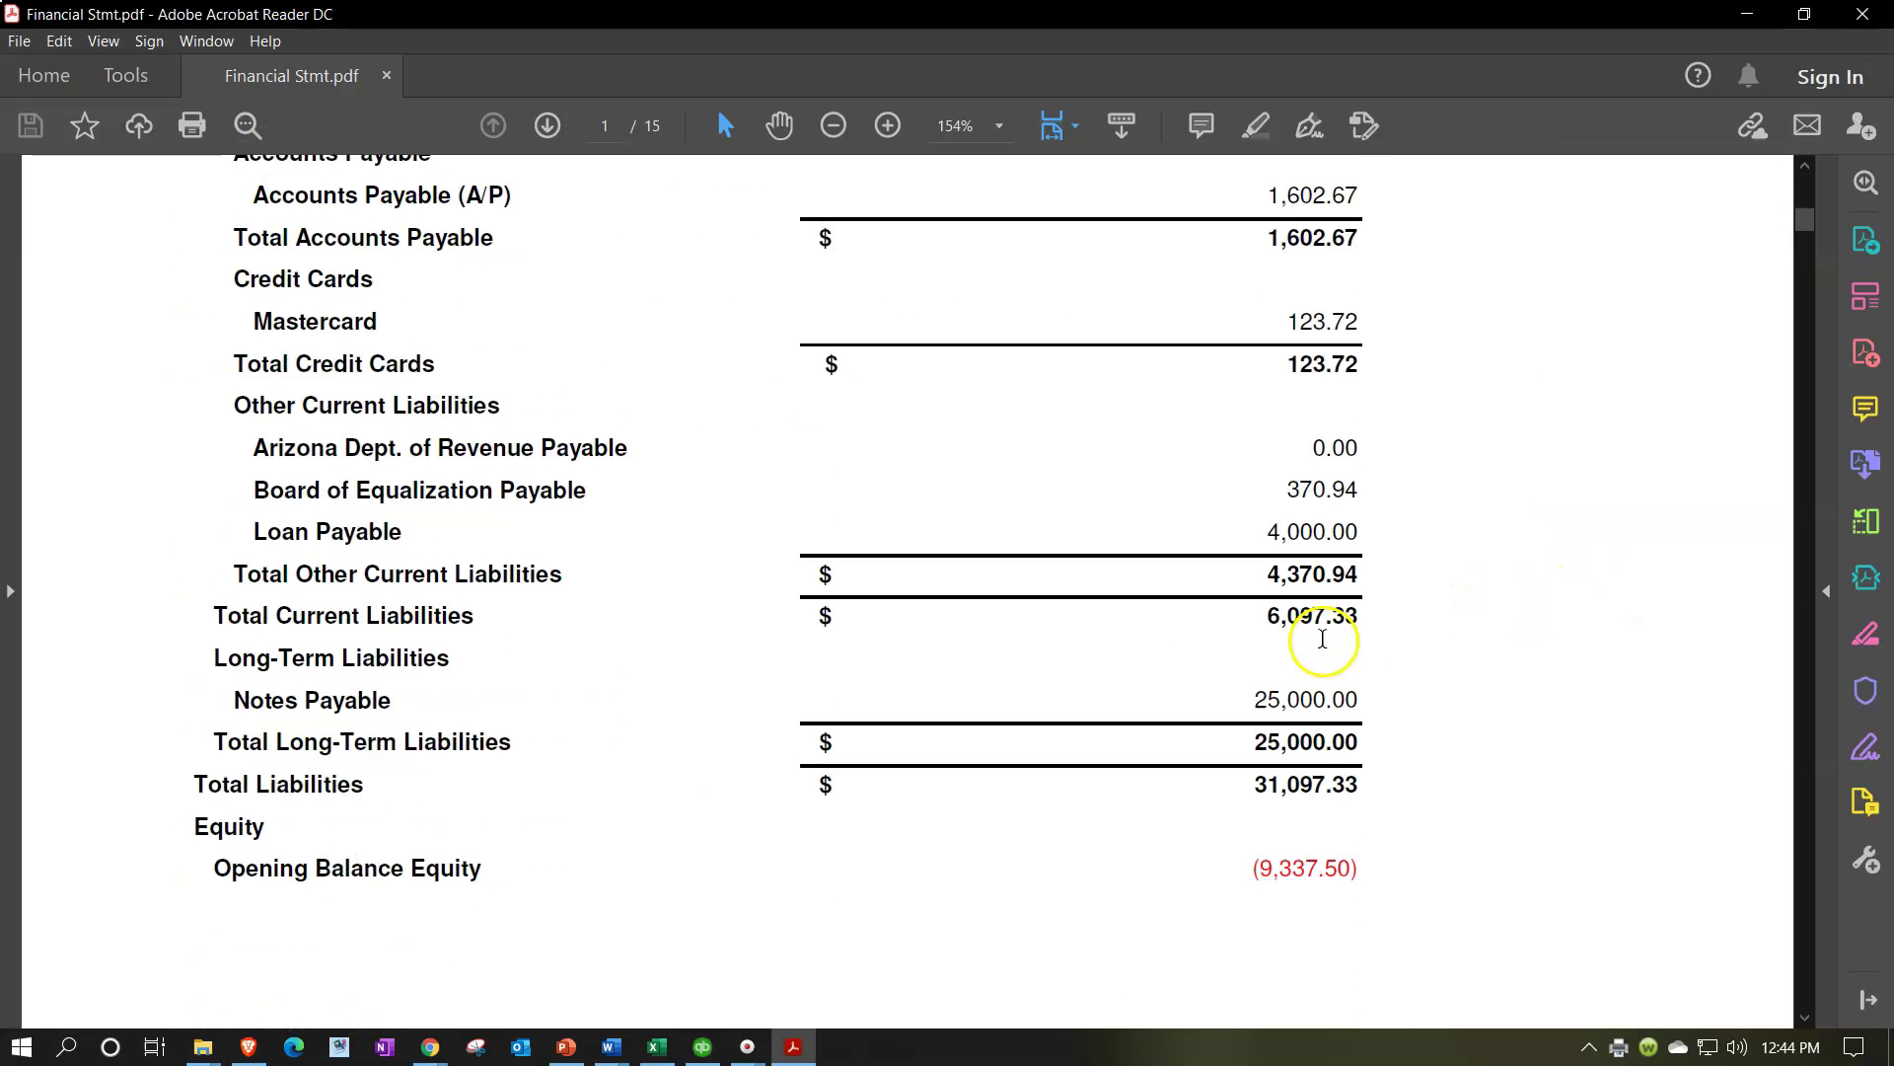
pyautogui.scroll(-20, 1308, 646)
pyautogui.scroll(-15, 1304, 644)
pyautogui.scroll(-20, 1304, 644)
pyautogui.scroll(-5, 1311, 661)
pyautogui.scroll(-20, 1310, 663)
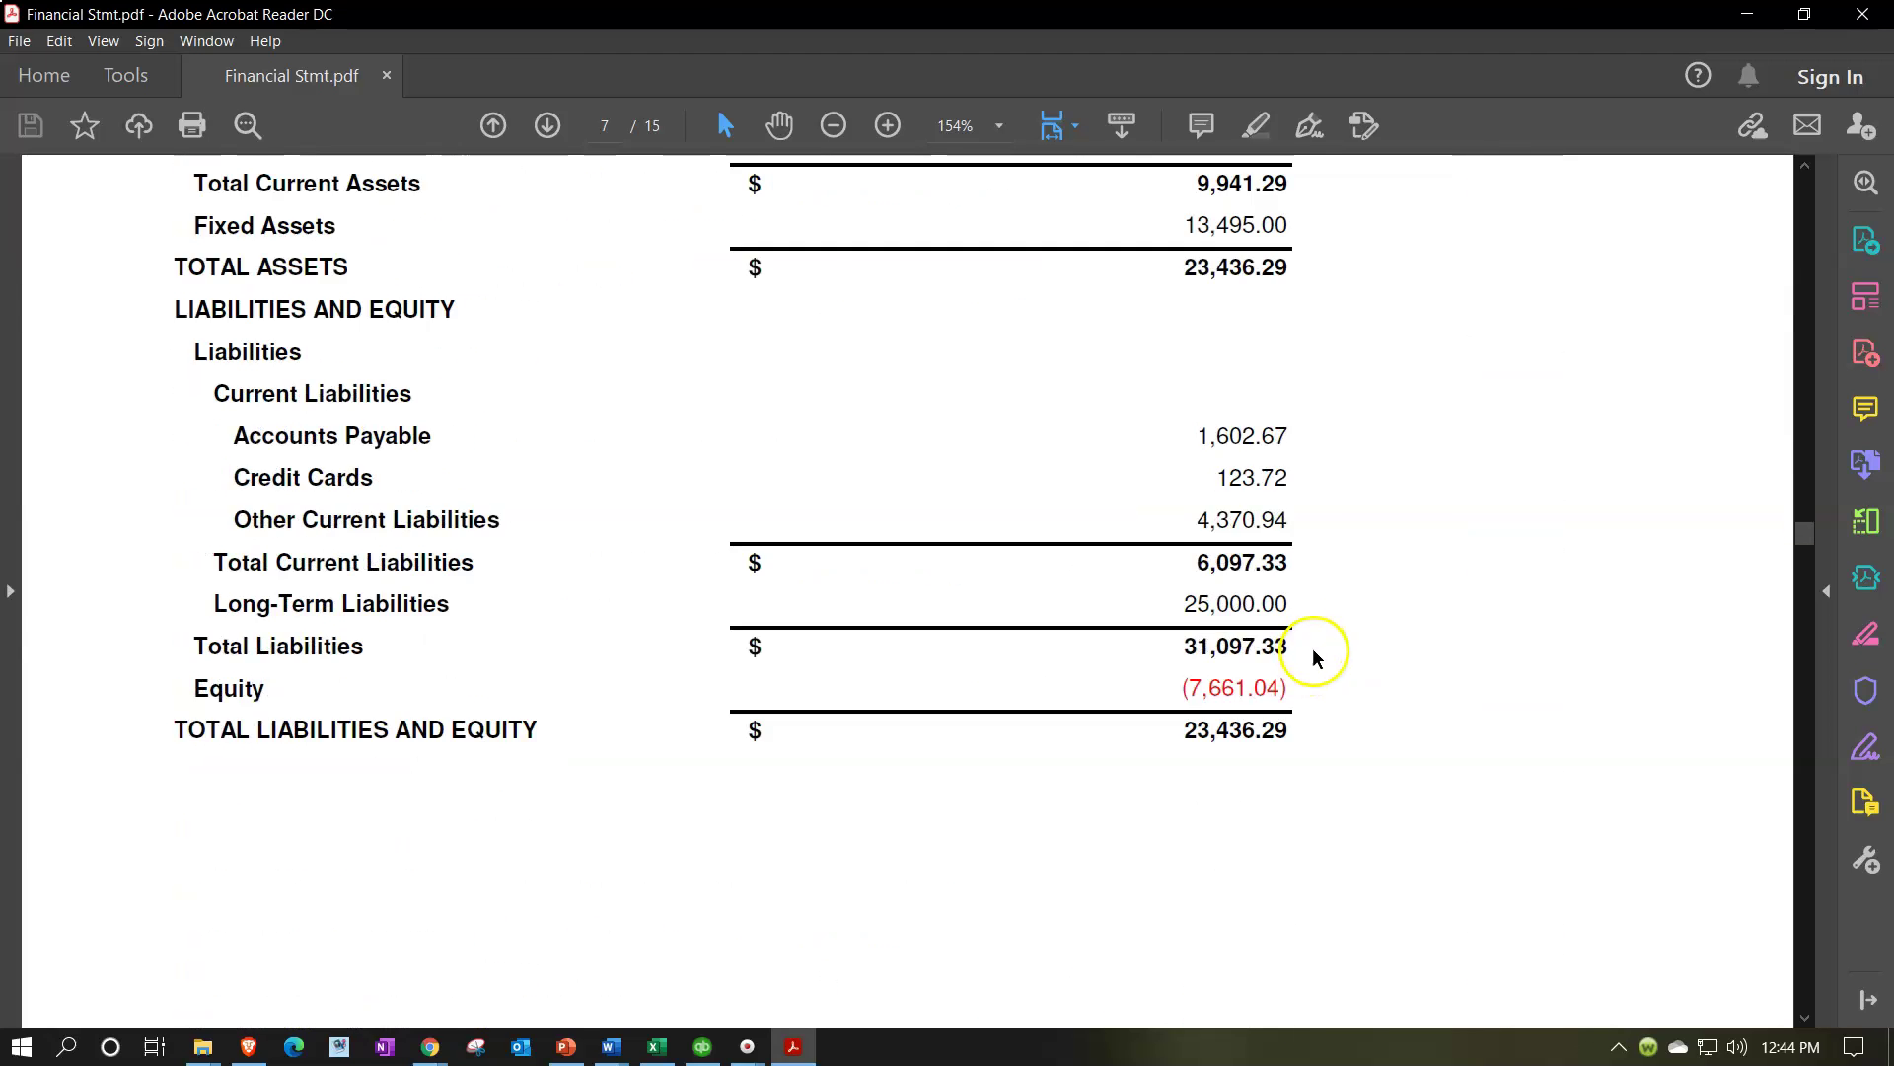
pyautogui.scroll(-20, 1313, 655)
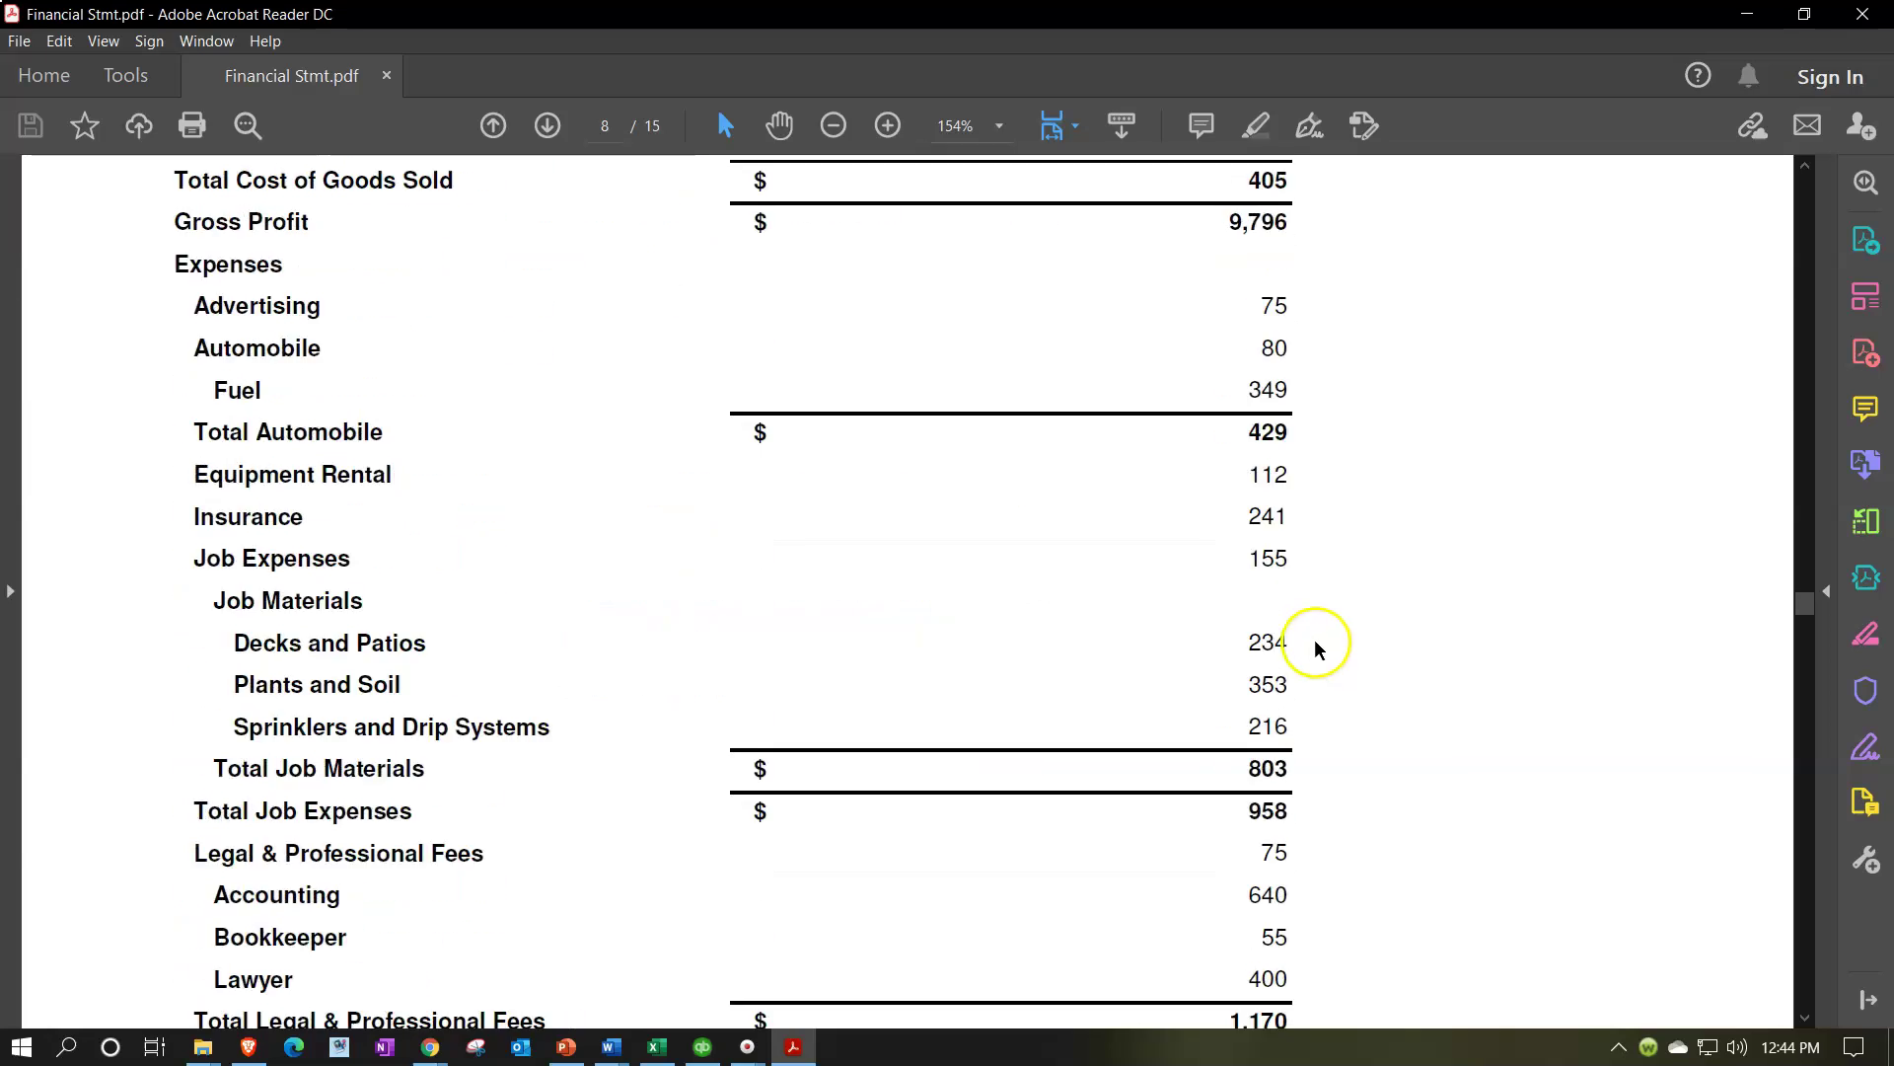
pyautogui.scroll(-20, 1319, 651)
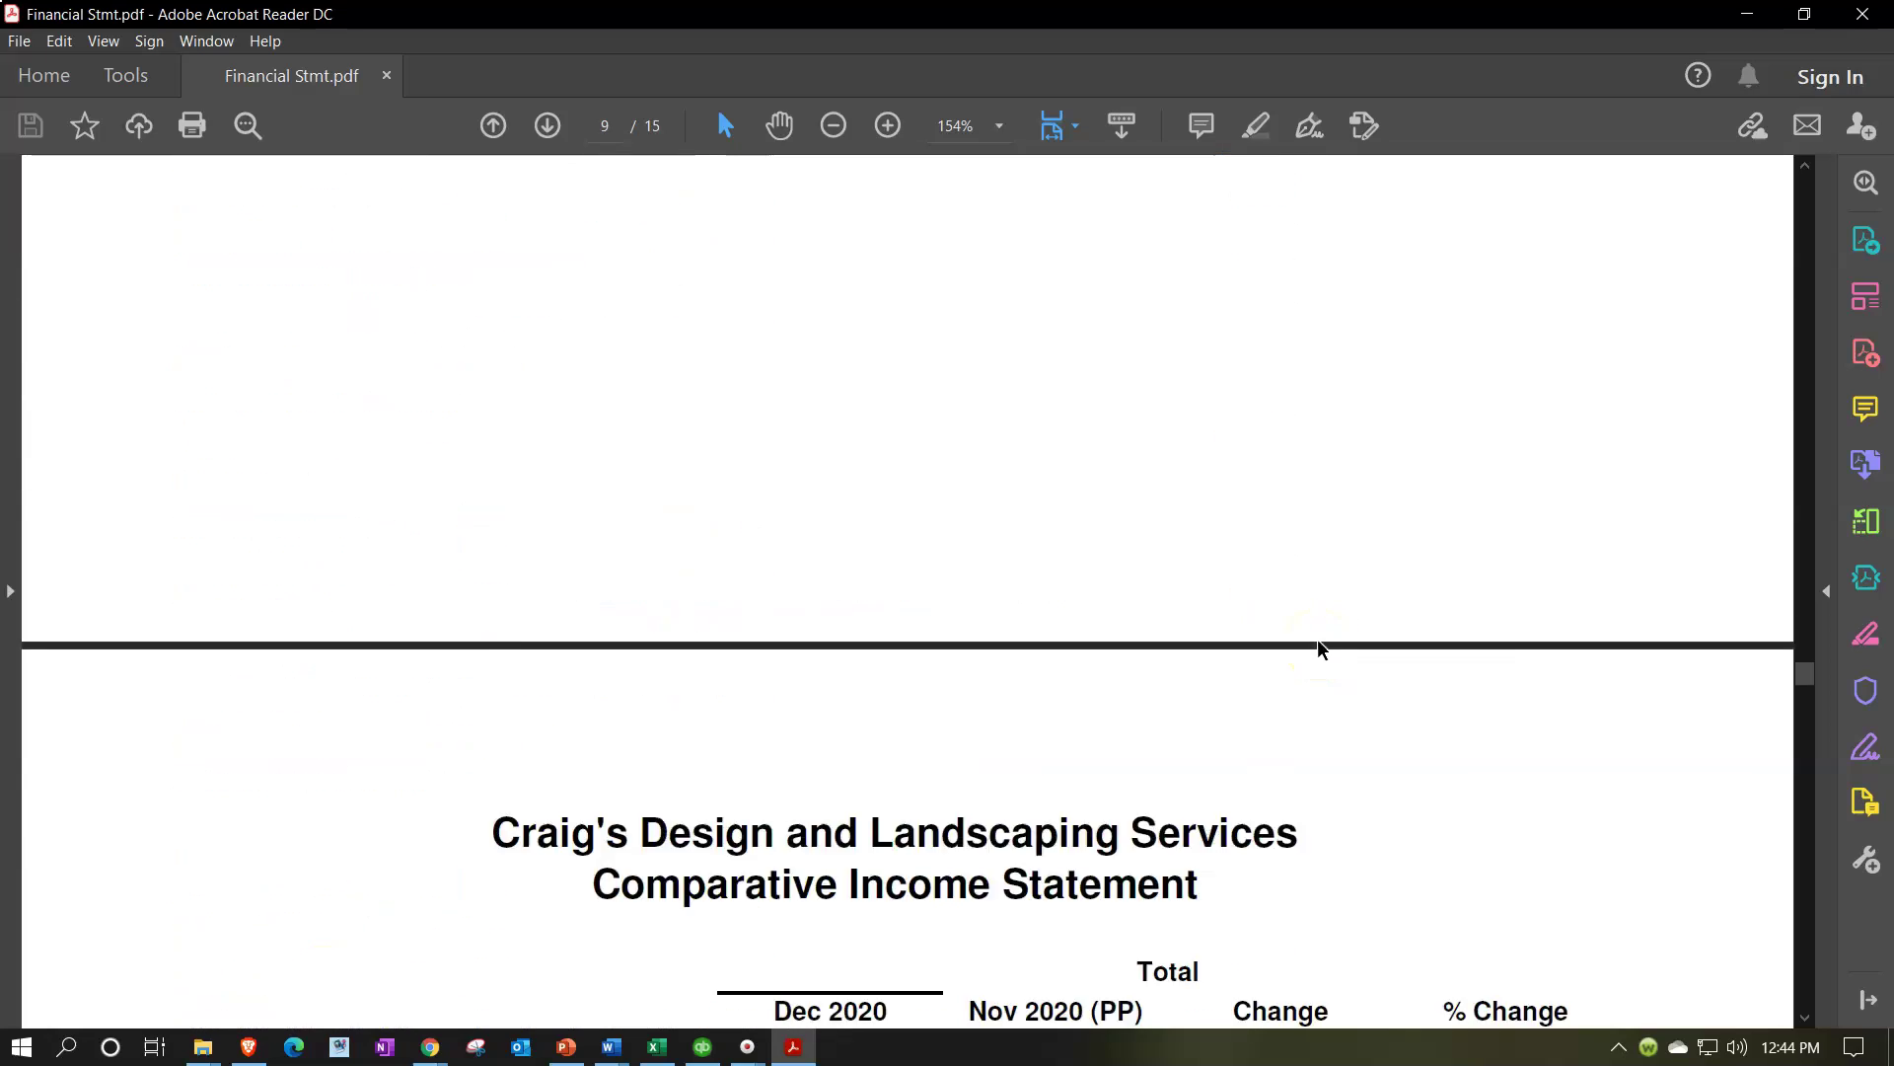
pyautogui.scroll(-20, 1317, 647)
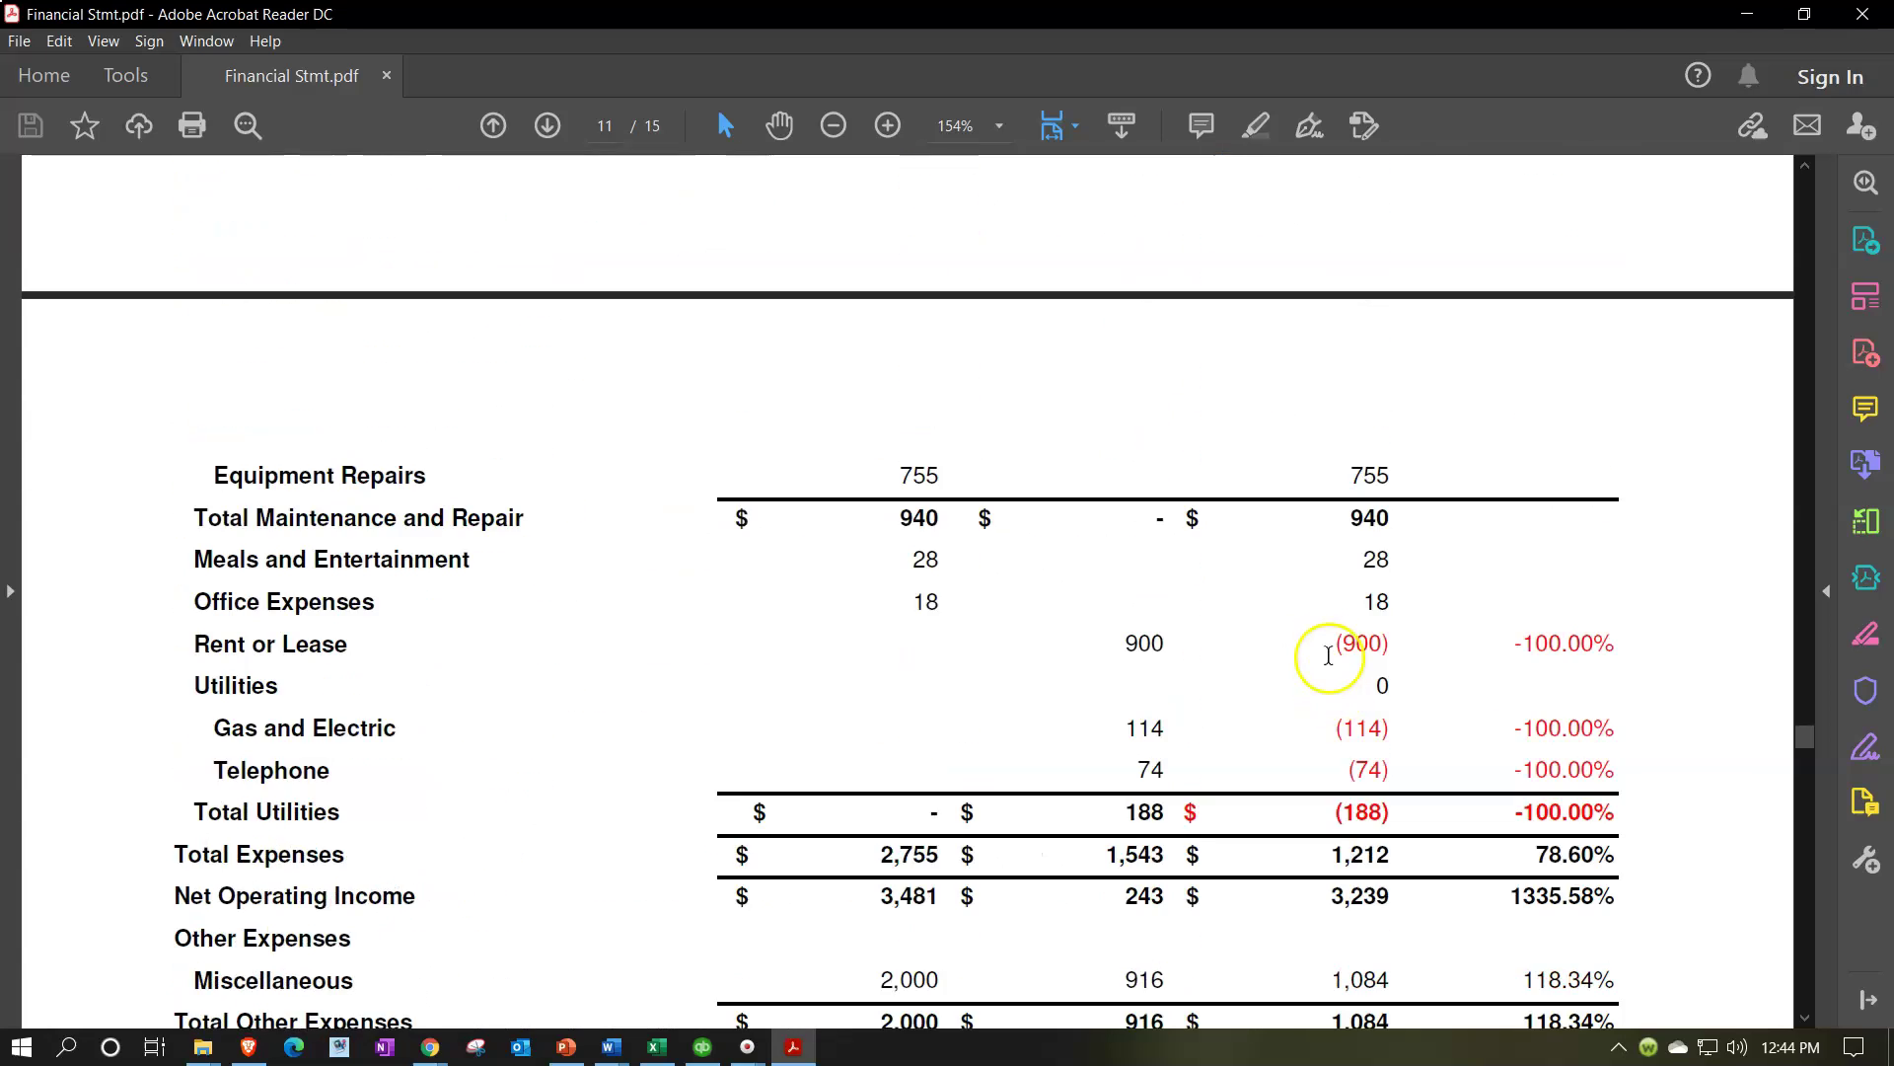
pyautogui.scroll(-20, 1325, 661)
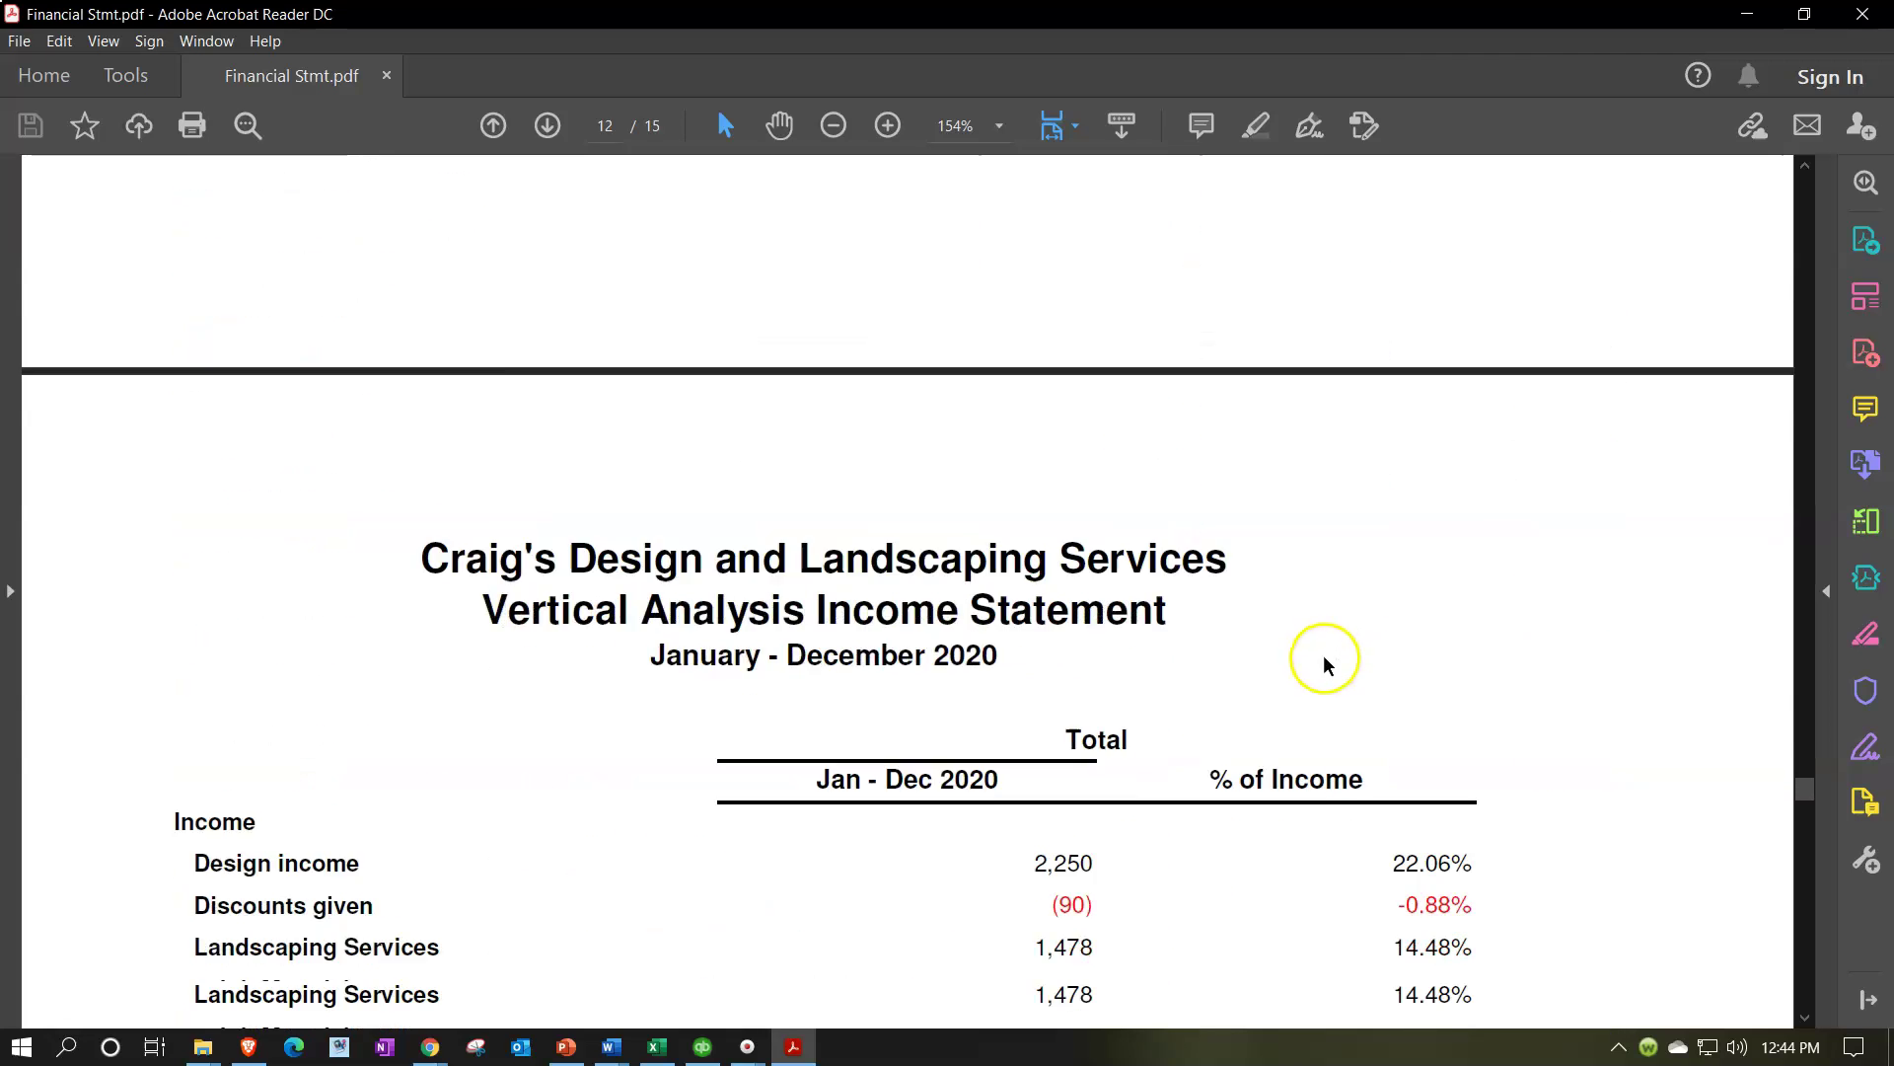
pyautogui.scroll(-20, 1319, 652)
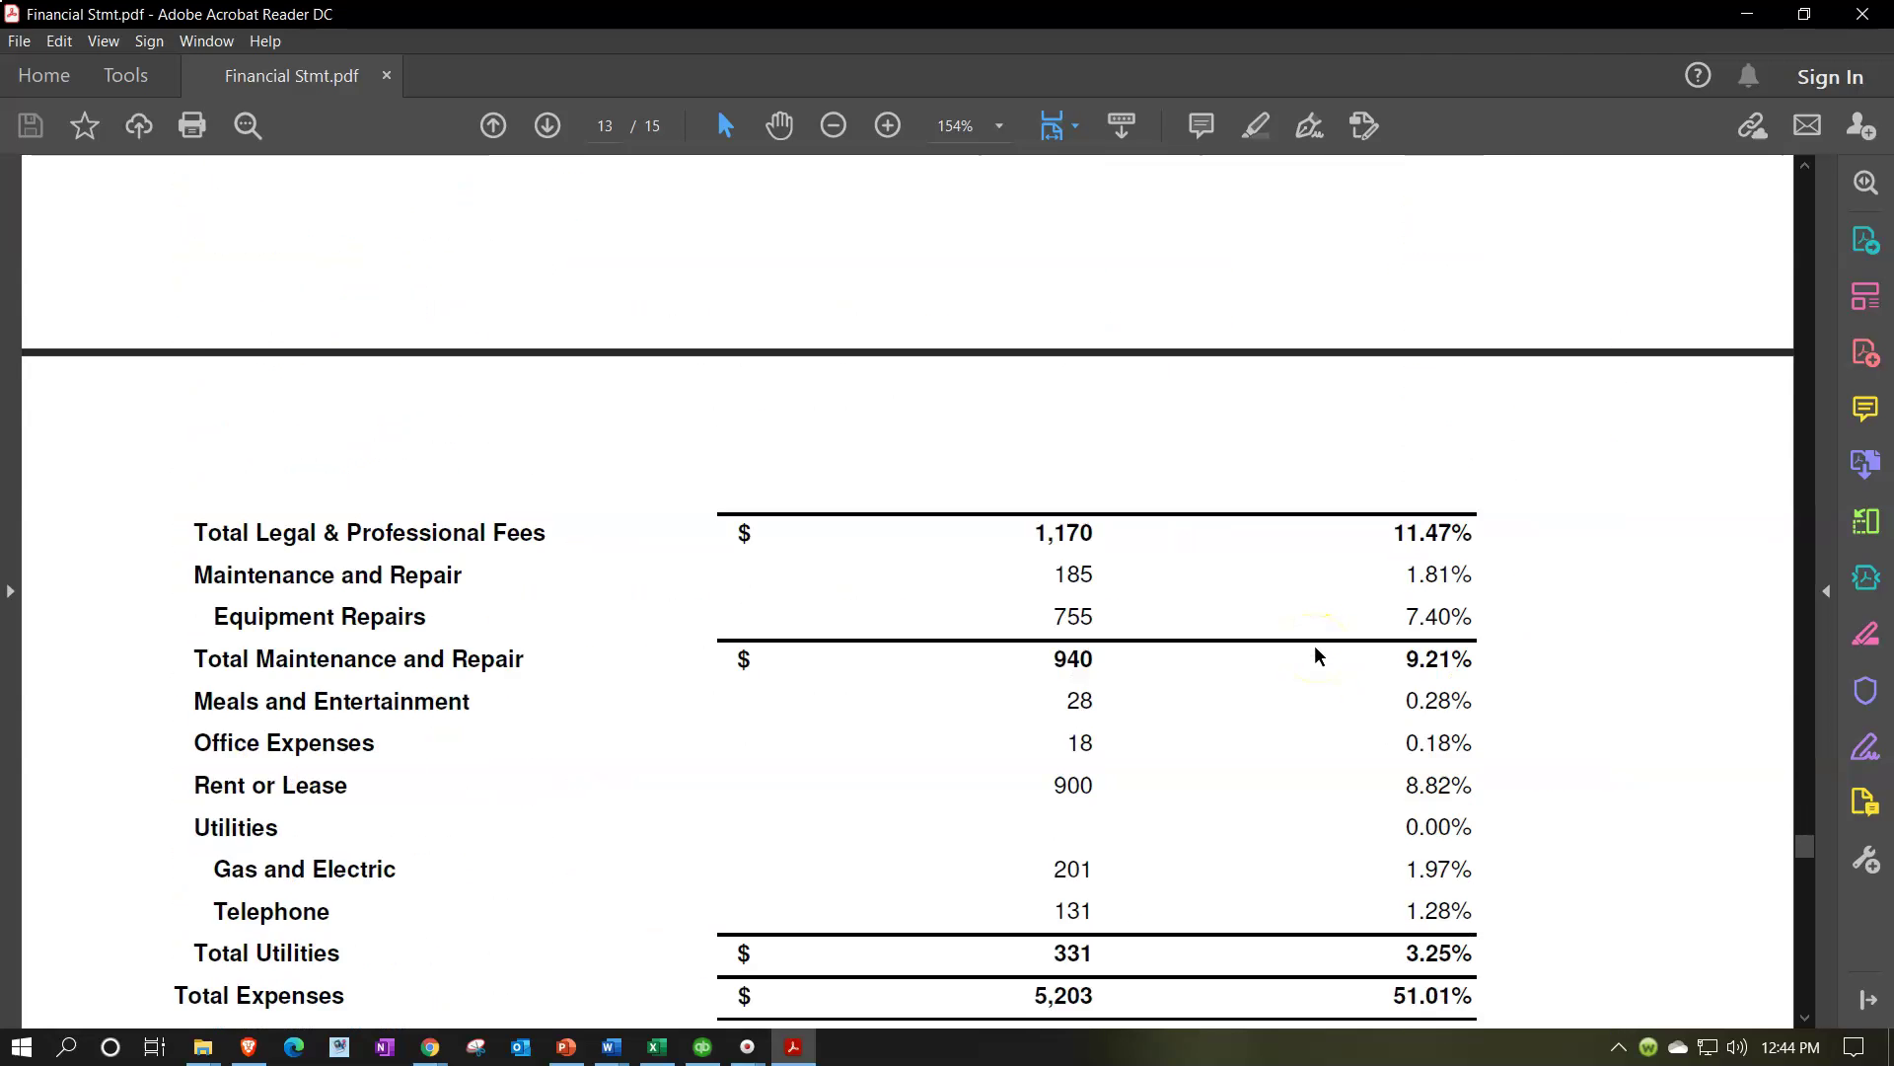
pyautogui.scroll(-20, 1325, 594)
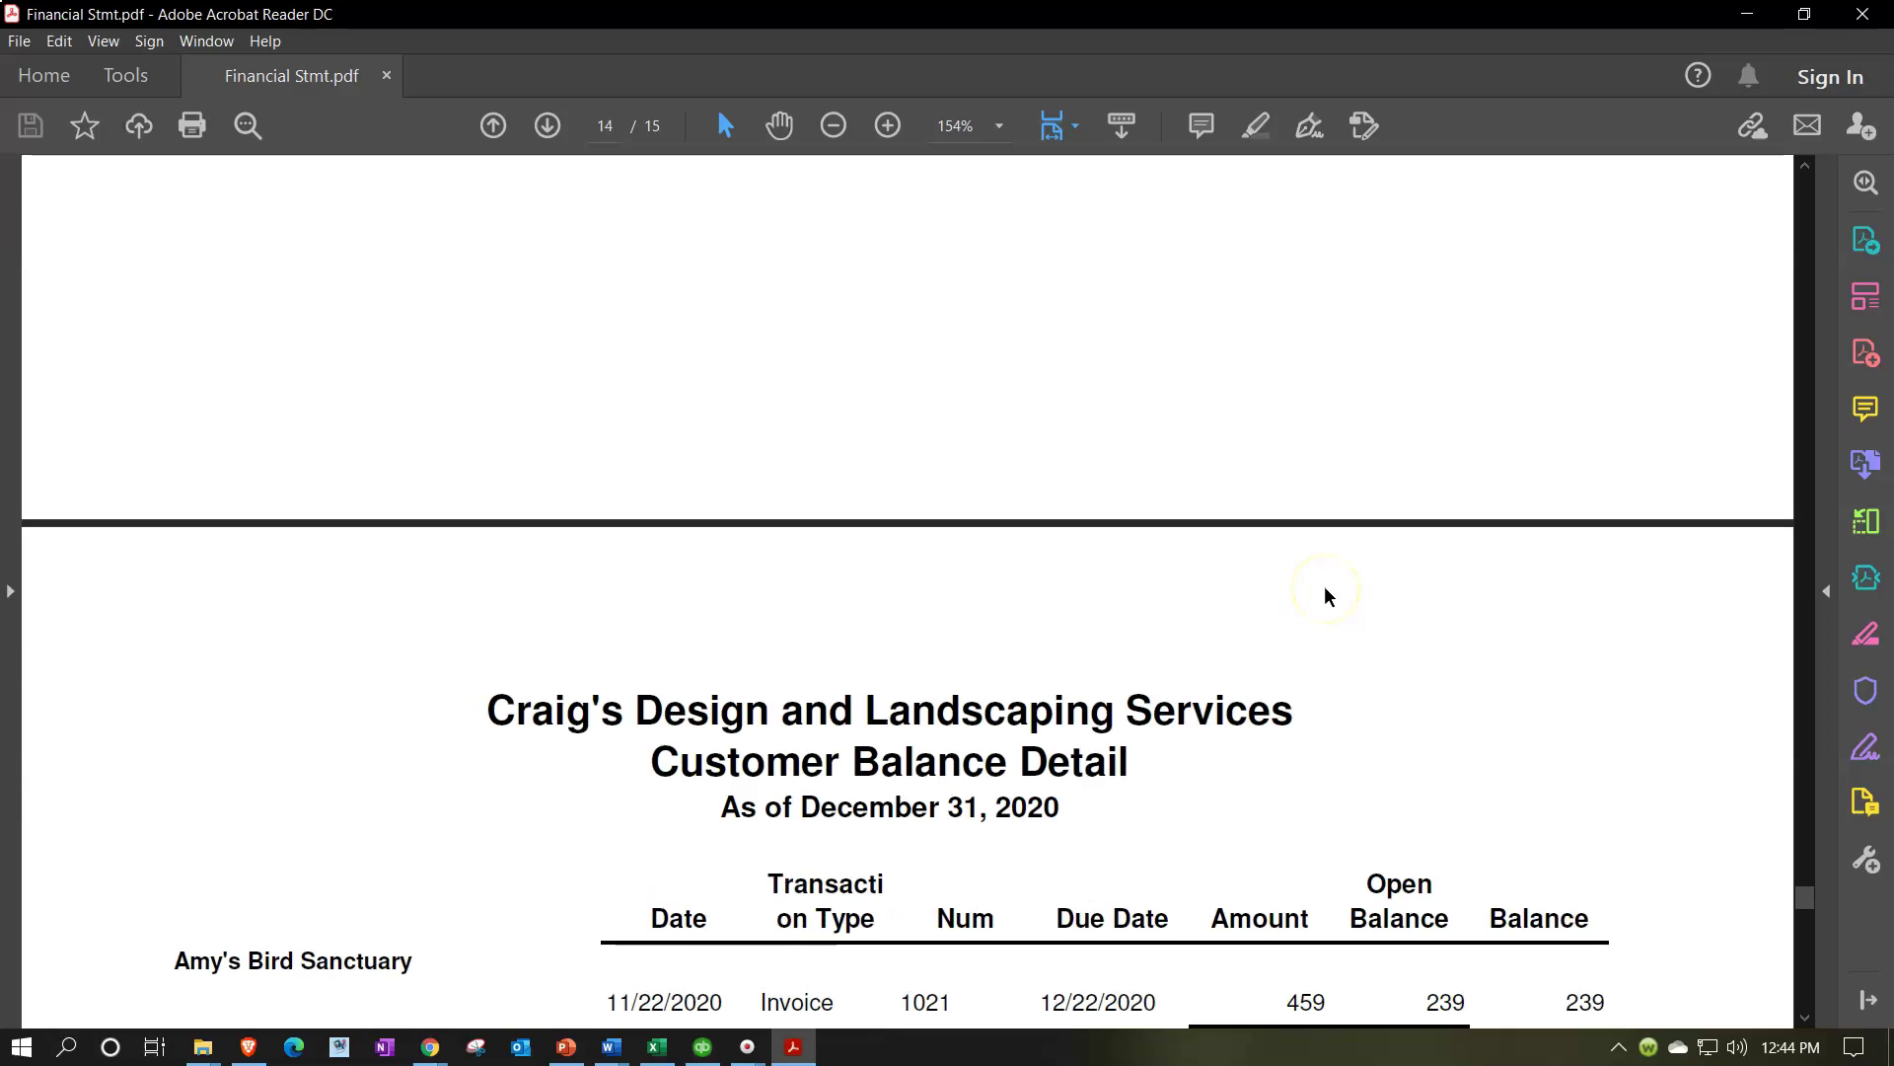
pyautogui.scroll(3, 1326, 589)
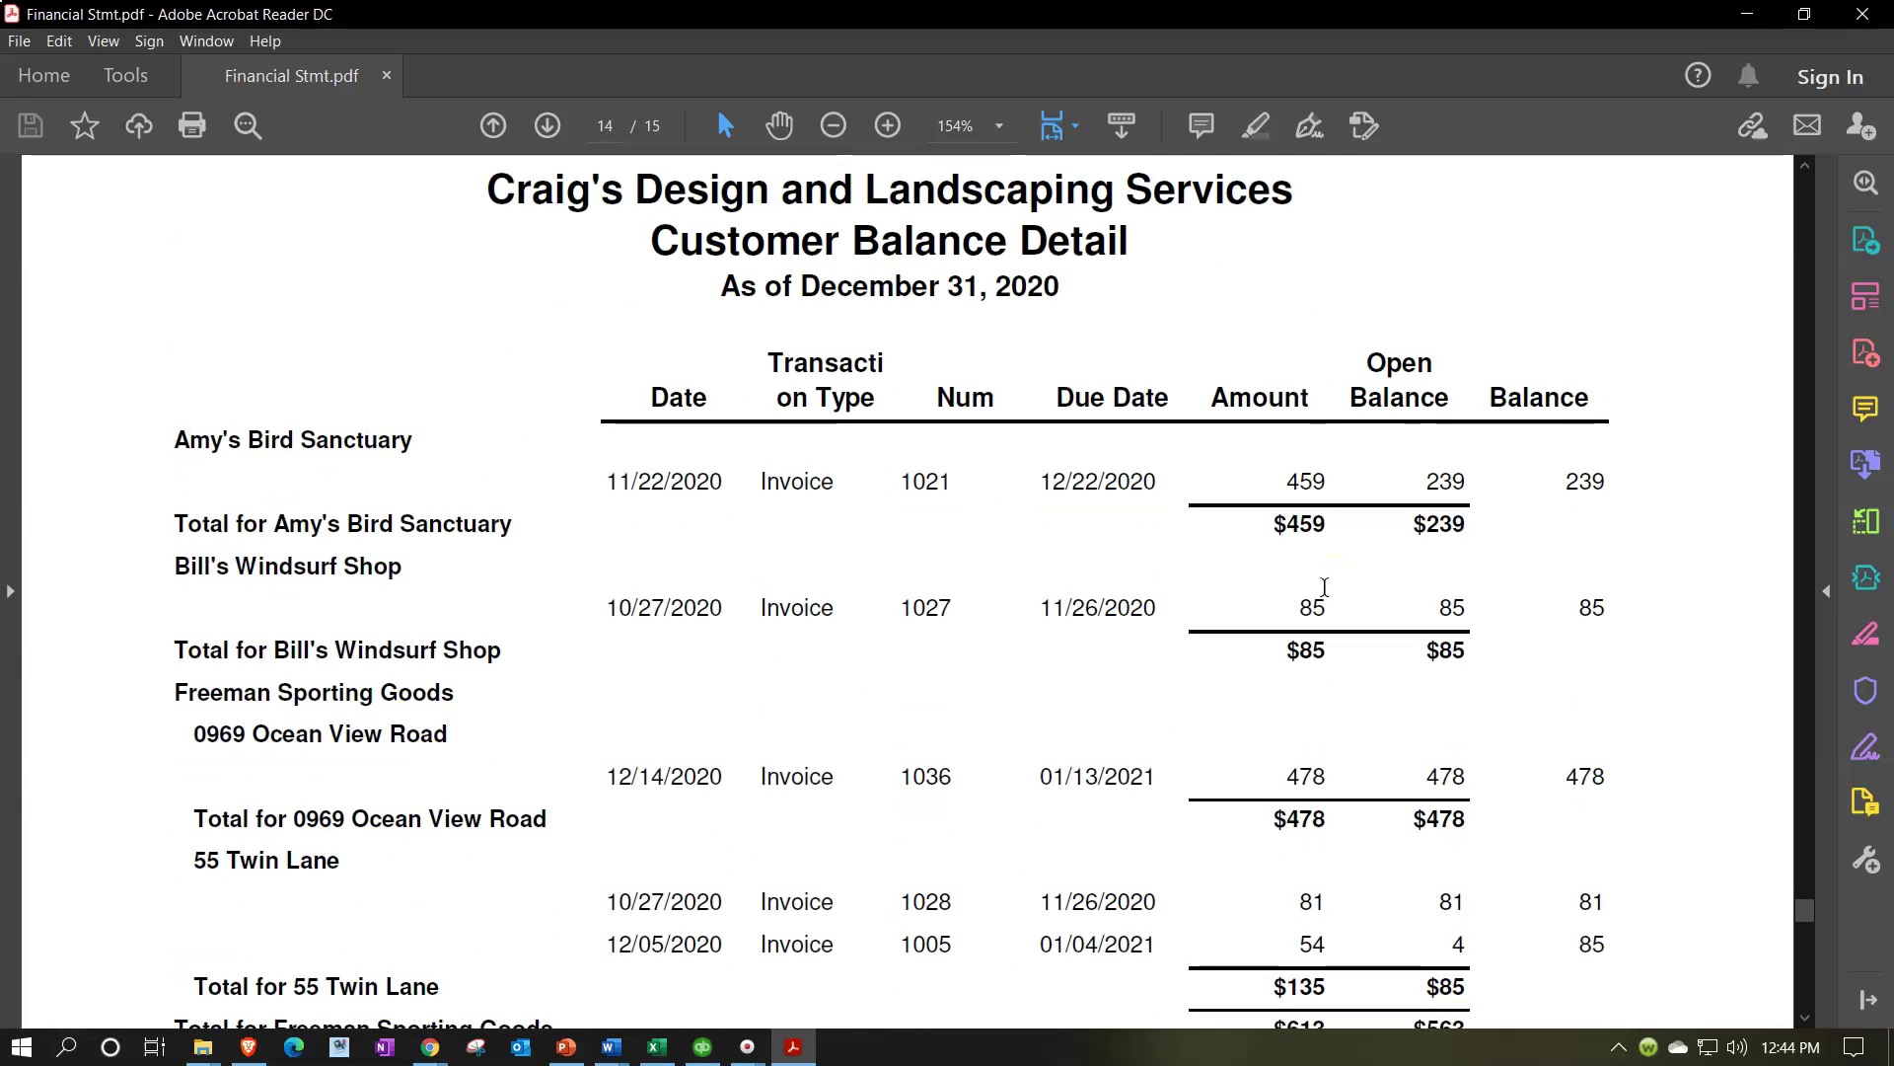
pyautogui.scroll(-15, 1325, 589)
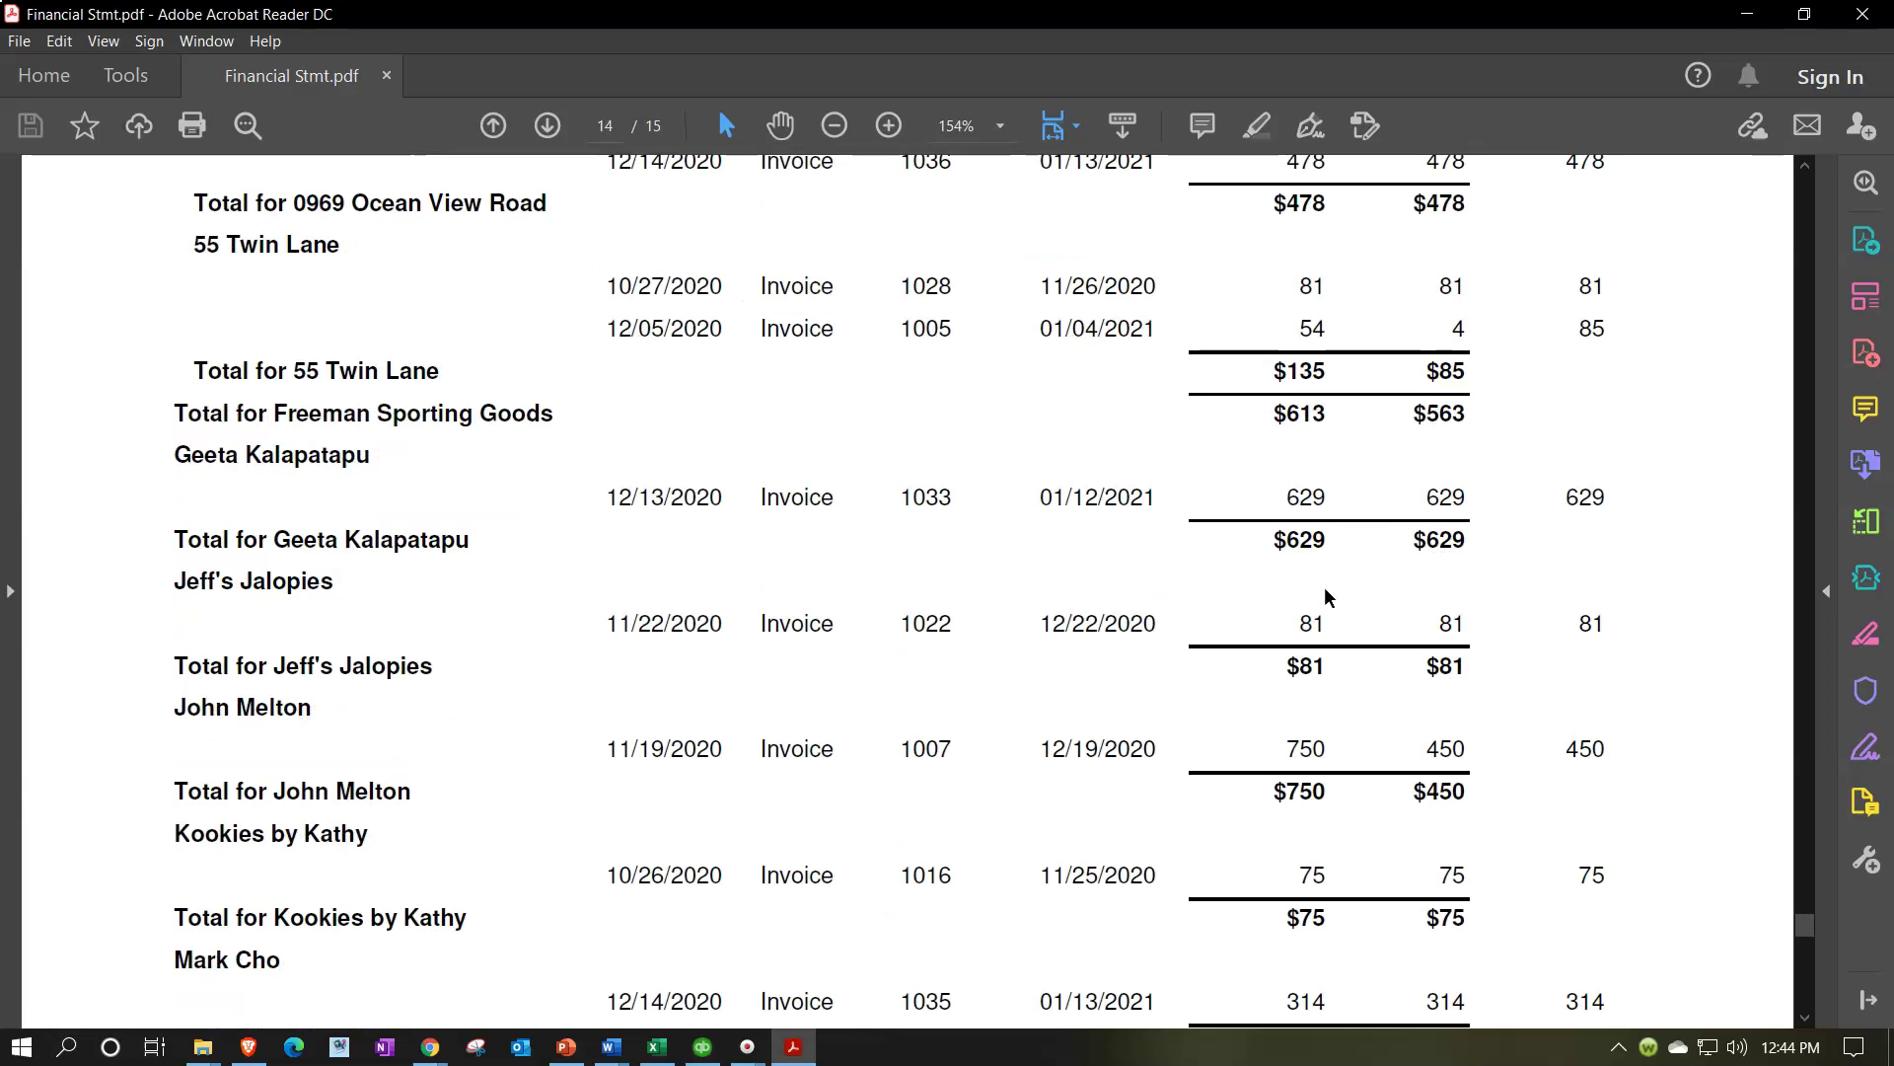
pyautogui.scroll(-15, 1325, 592)
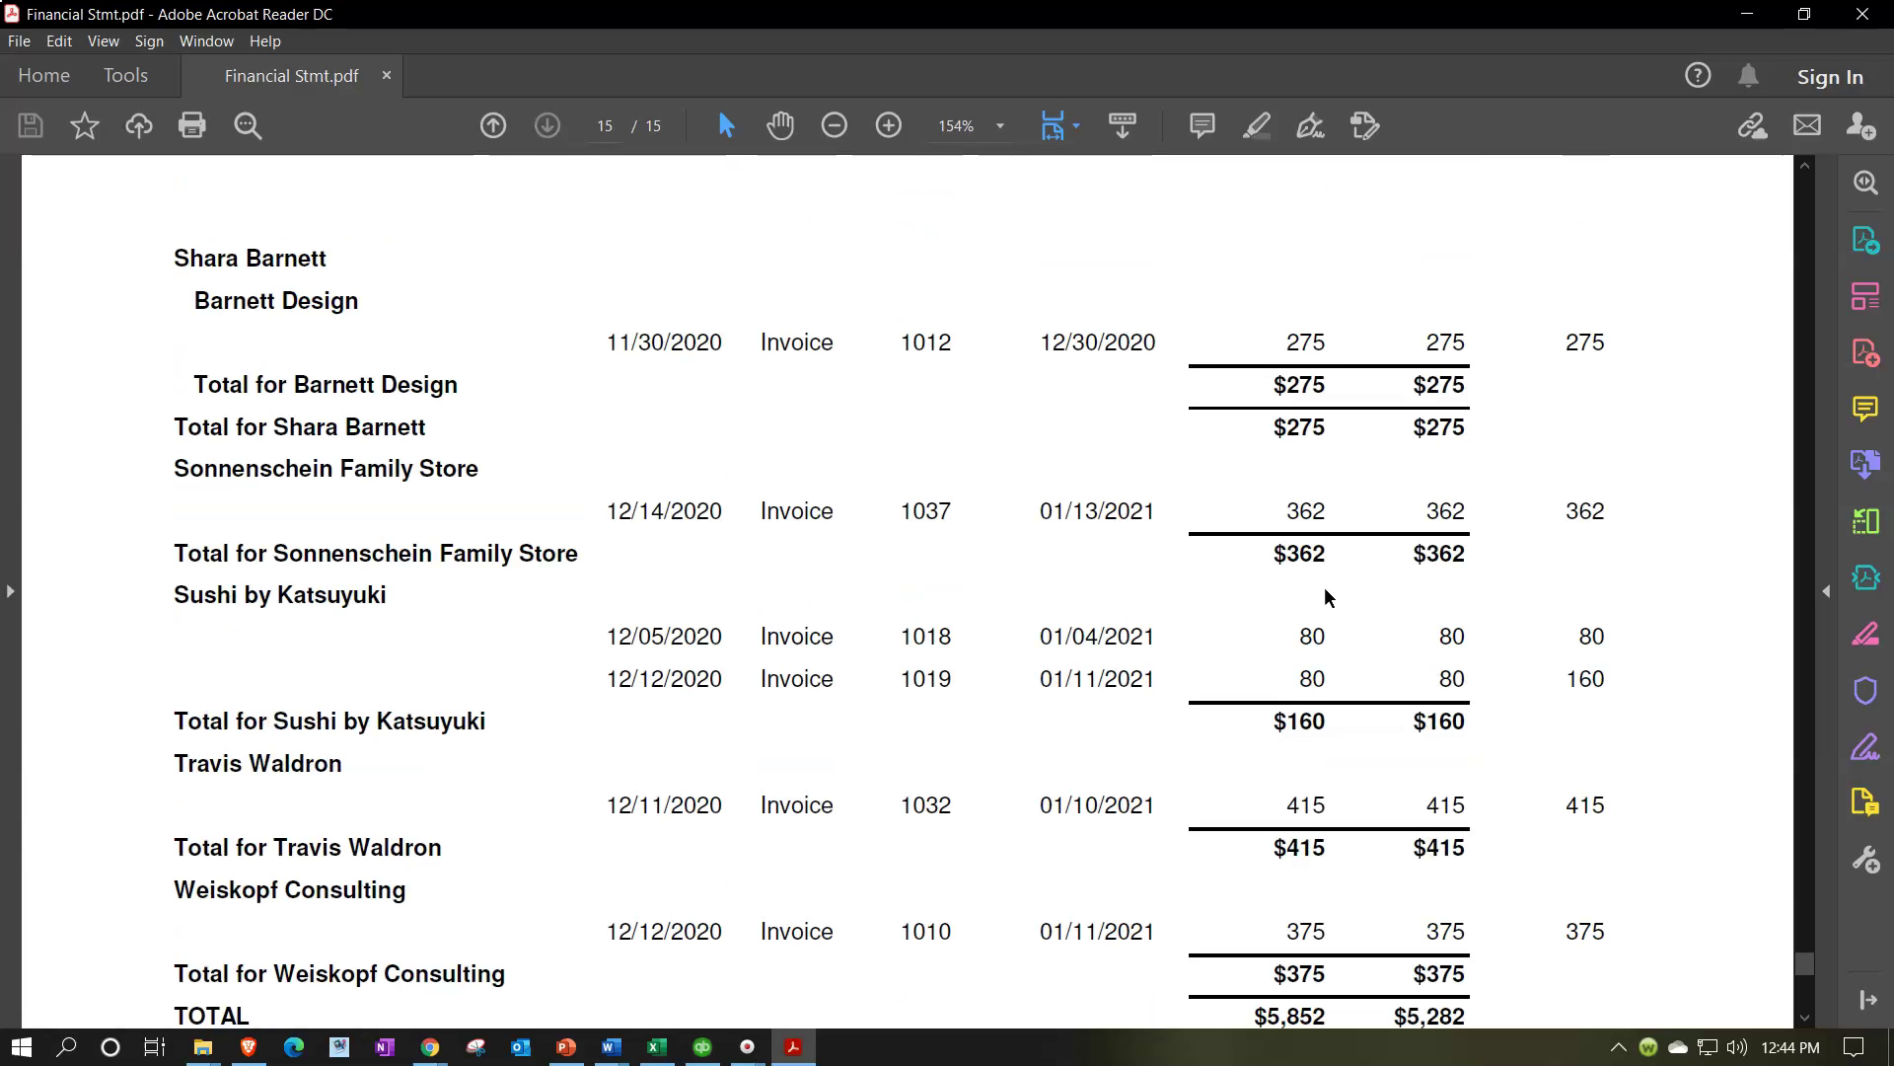